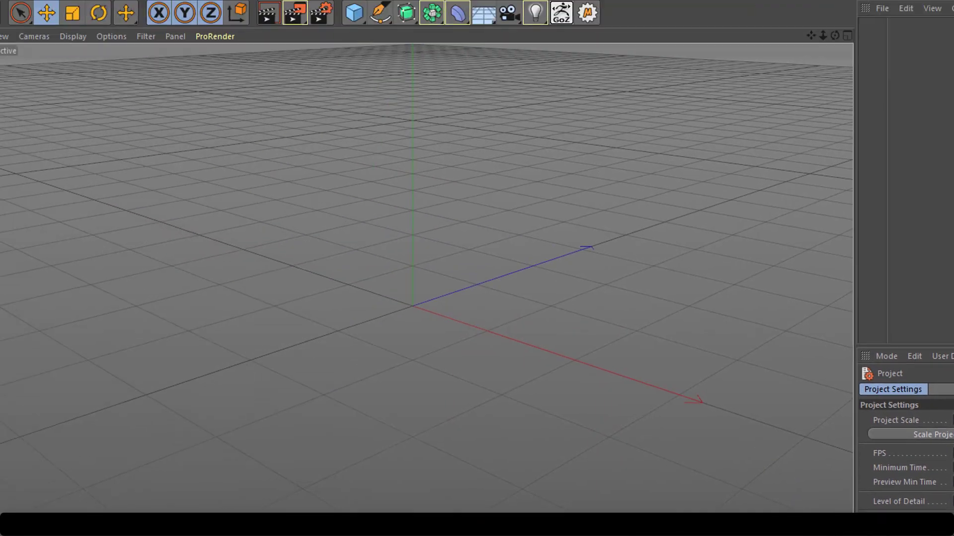
Step: Set the project's frame rate to 24 FPS in the project settings
{"action": "left_click", "coordinate": [35, 24]}
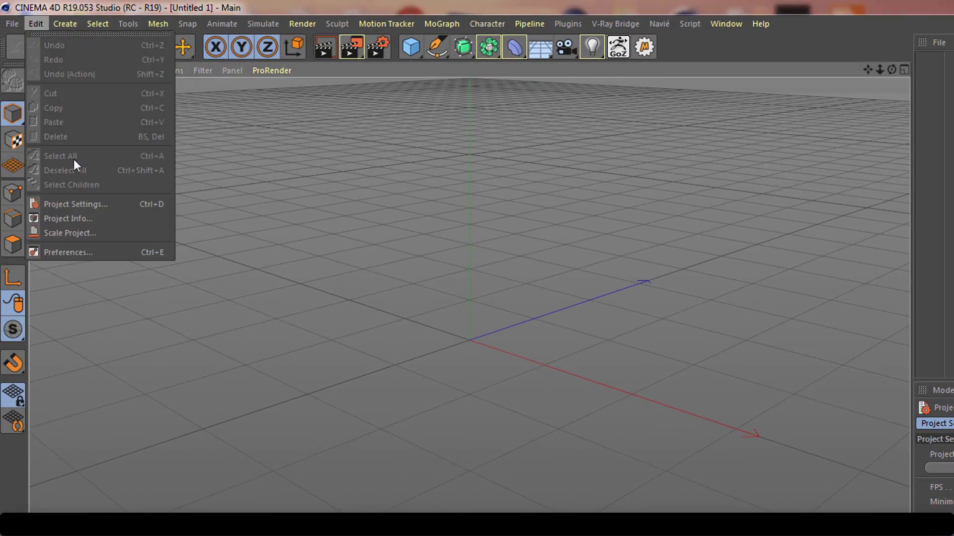
{"action": "left_click", "coordinate": [88, 201]}
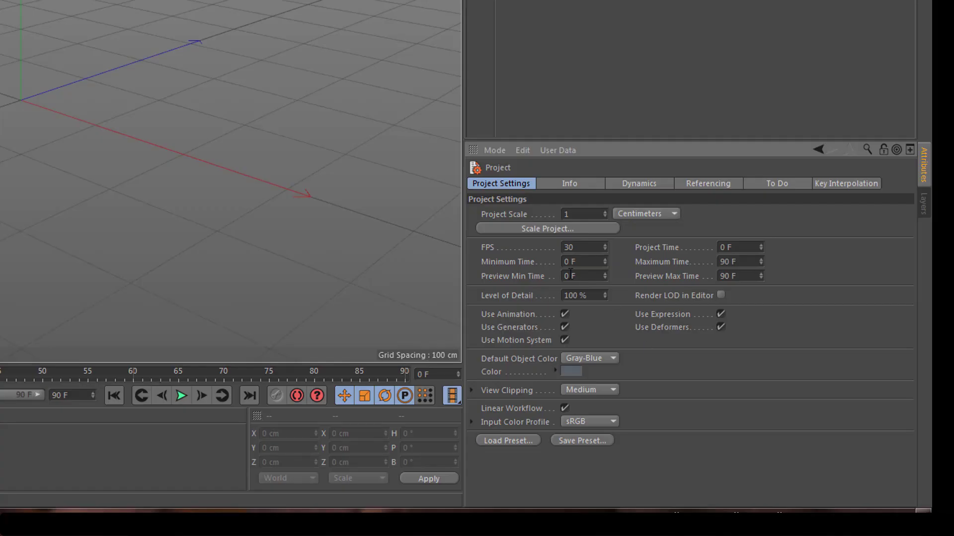
{"action": "double_click", "coordinate": [586, 246]}
{"action": "type", "text": "24"}
{"action": "key", "text": "Return"}
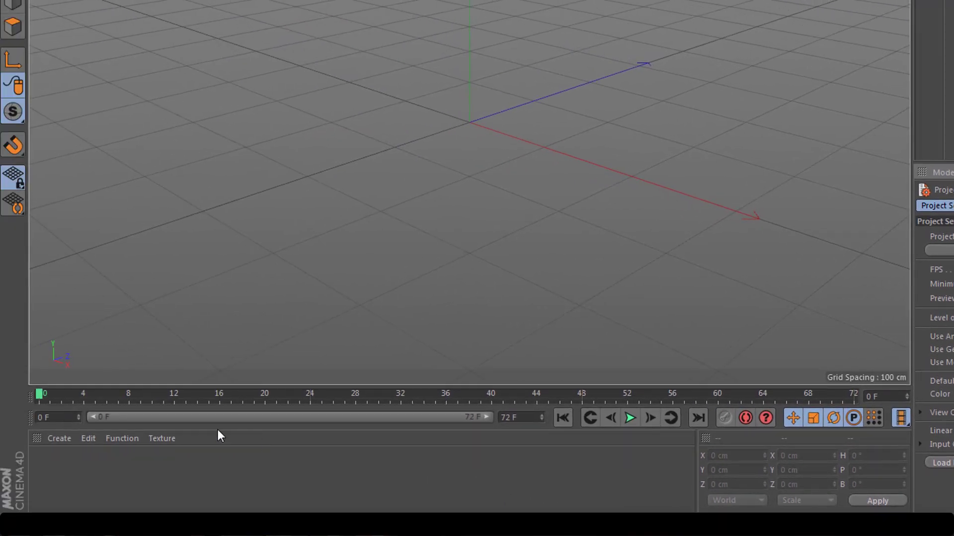
Step: Scrub the timeline forward to frames 24 and 48, and return to frame 0
{"action": "left_click_drag", "start_coordinate": [146, 398], "coordinate": [272, 404]}
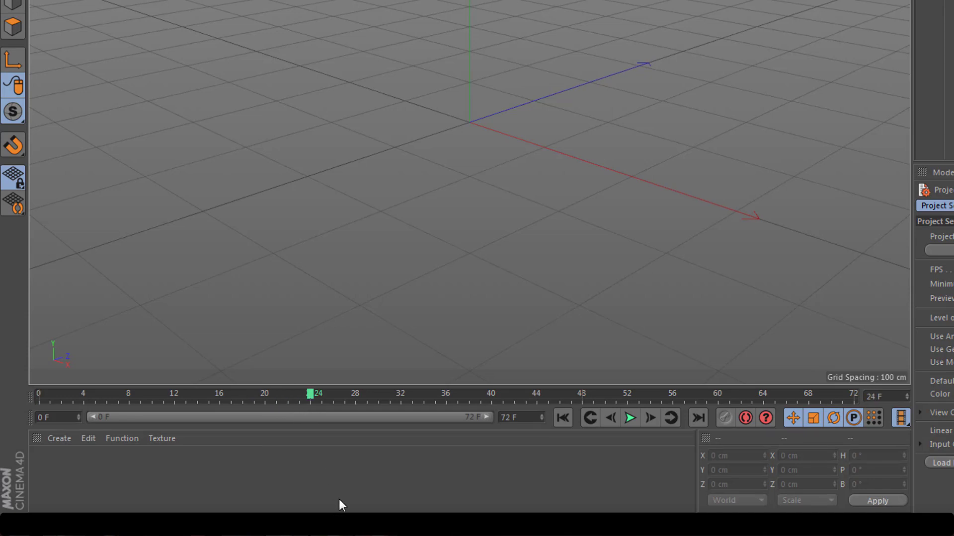
{"action": "left_click_drag", "start_coordinate": [308, 396], "coordinate": [588, 421]}
{"action": "left_click_drag", "start_coordinate": [583, 394], "coordinate": [5, 411]}
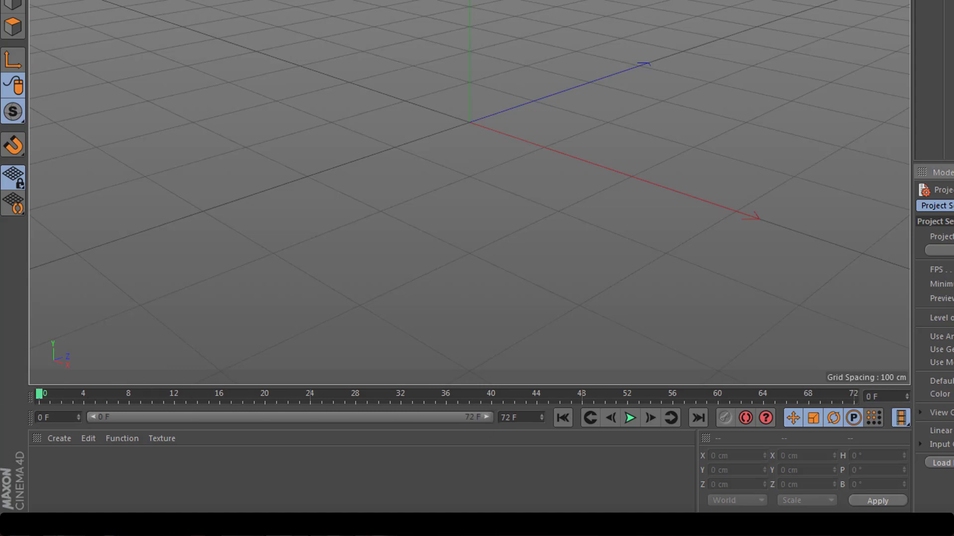
Step: Set the project's end time to 300 frames
{"action": "key", "text": "Return"}
{"action": "key", "text": "Return"}
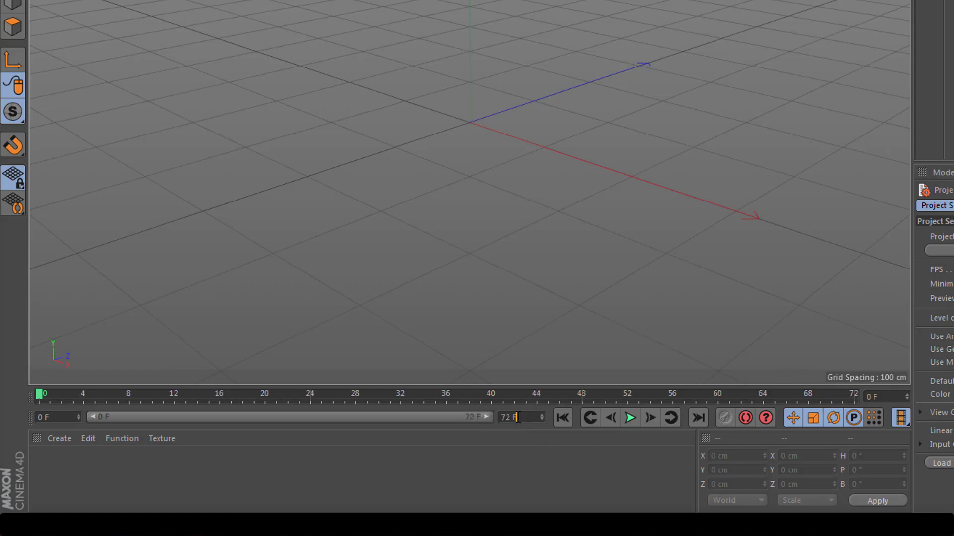
{"action": "left_click", "coordinate": [517, 418]}
{"action": "type", "text": "300"}
{"action": "key", "text": "Return"}
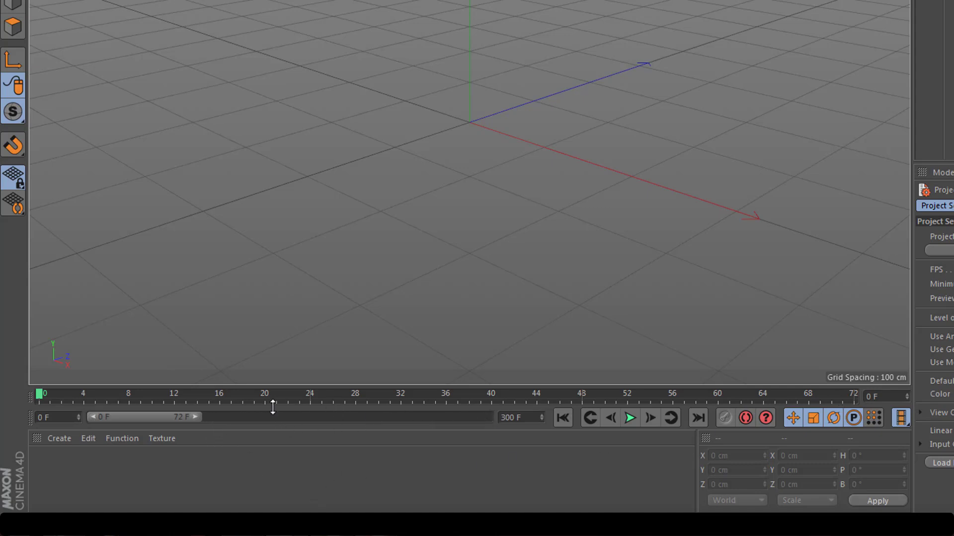
Step: Slide the preview range along the timeline, extend its start to frame 103, and slide it back to frame 0
{"action": "left_click_drag", "start_coordinate": [142, 416], "coordinate": [343, 423]}
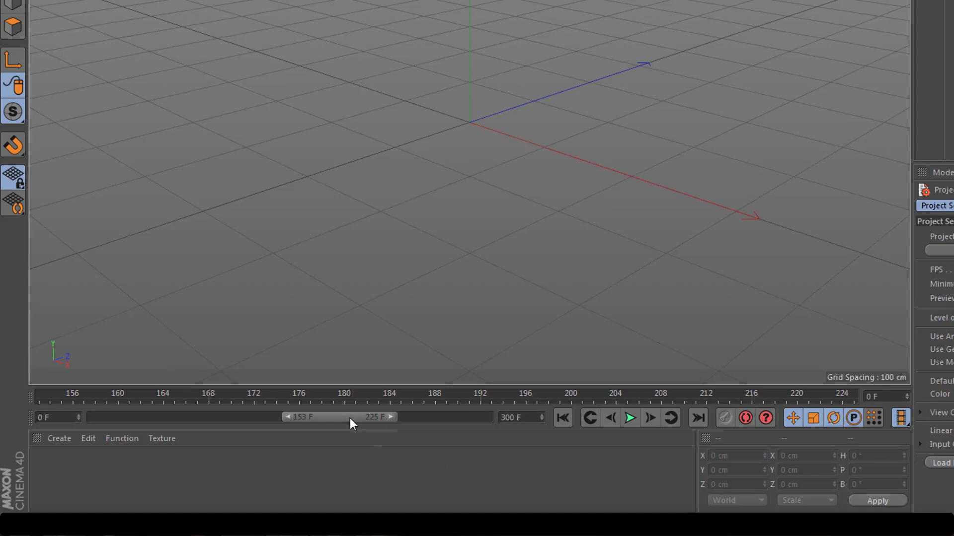
{"action": "left_click_drag", "start_coordinate": [350, 418], "coordinate": [317, 415]}
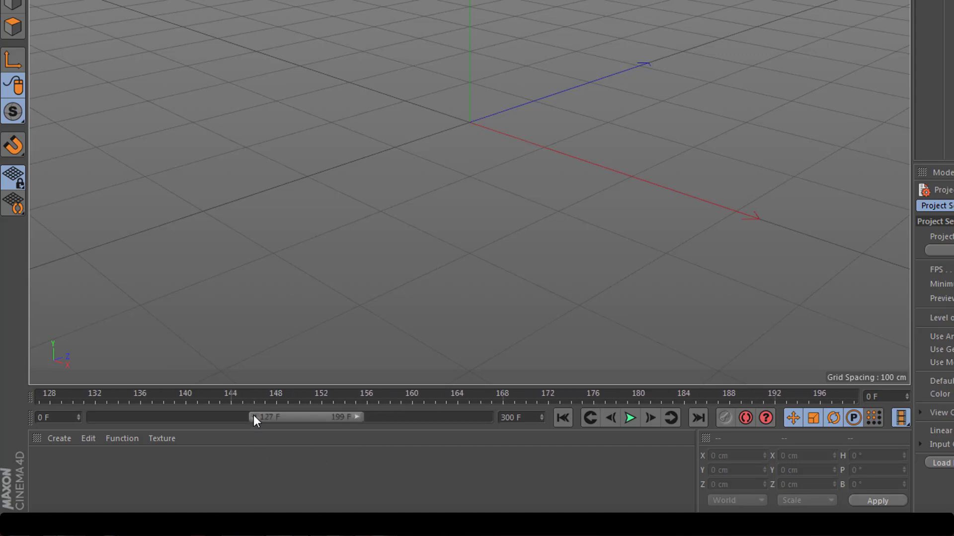
{"action": "left_click_drag", "start_coordinate": [253, 415], "coordinate": [223, 442]}
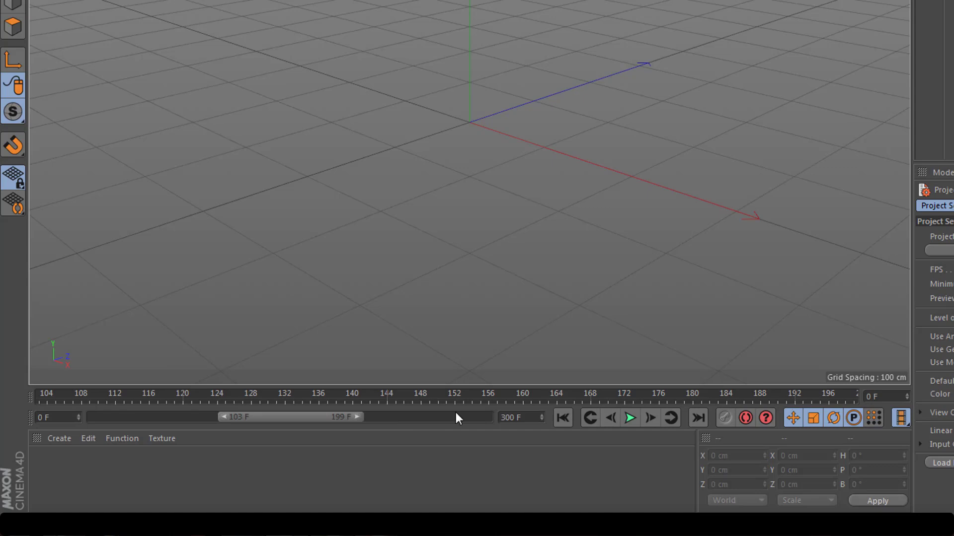
{"action": "left_click_drag", "start_coordinate": [298, 416], "coordinate": [149, 417]}
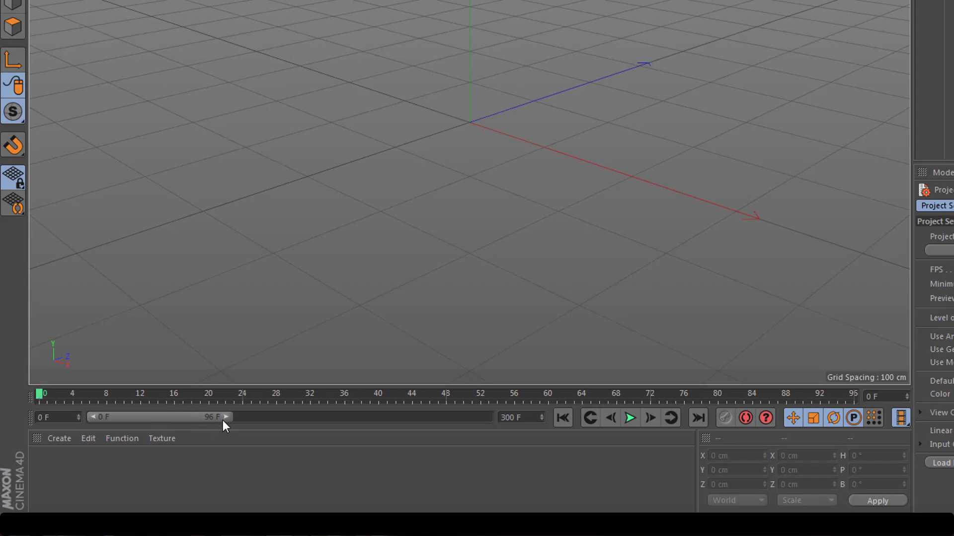
Step: Resize the preview range to end at frames 24, 111 and 300 in turn, finishing with a range of 0 to 37
{"action": "left_click_drag", "start_coordinate": [226, 417], "coordinate": [136, 426]}
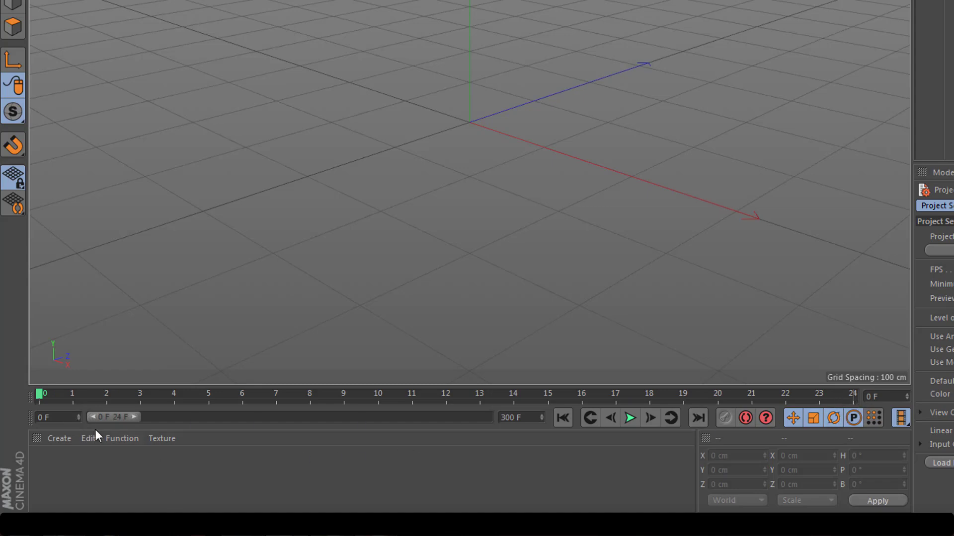
{"action": "left_click_drag", "start_coordinate": [38, 397], "coordinate": [2, 425]}
{"action": "left_click_drag", "start_coordinate": [135, 419], "coordinate": [249, 426]}
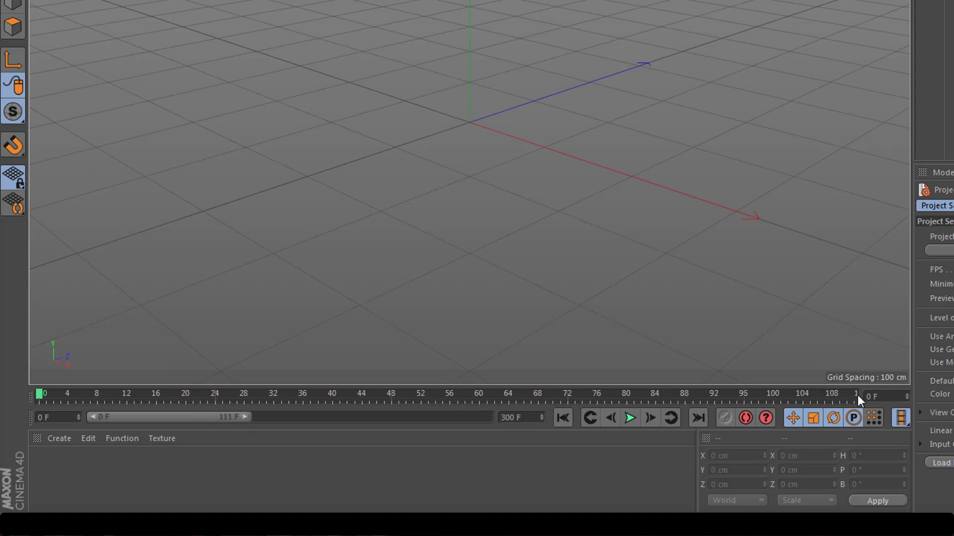
{"action": "left_click_drag", "start_coordinate": [246, 417], "coordinate": [494, 427]}
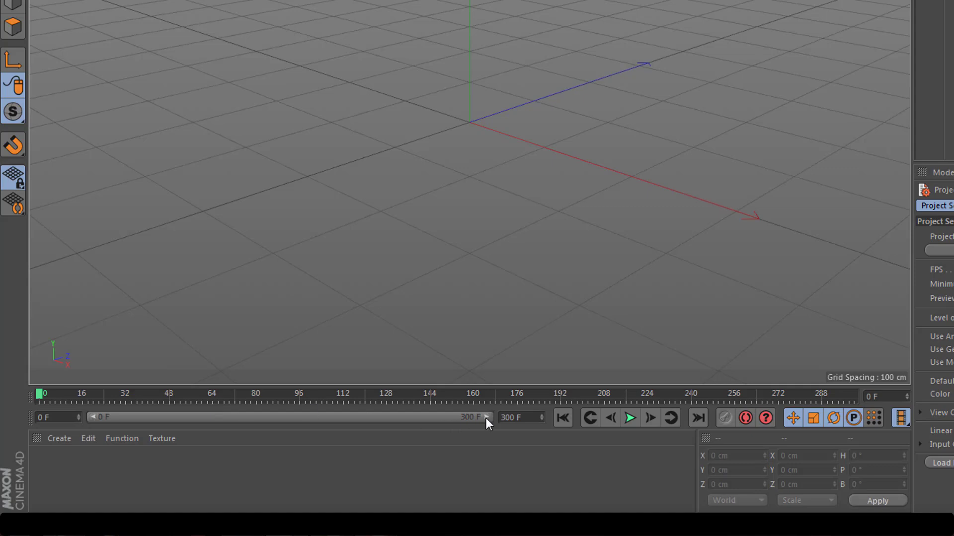
{"action": "left_click_drag", "start_coordinate": [486, 418], "coordinate": [151, 418]}
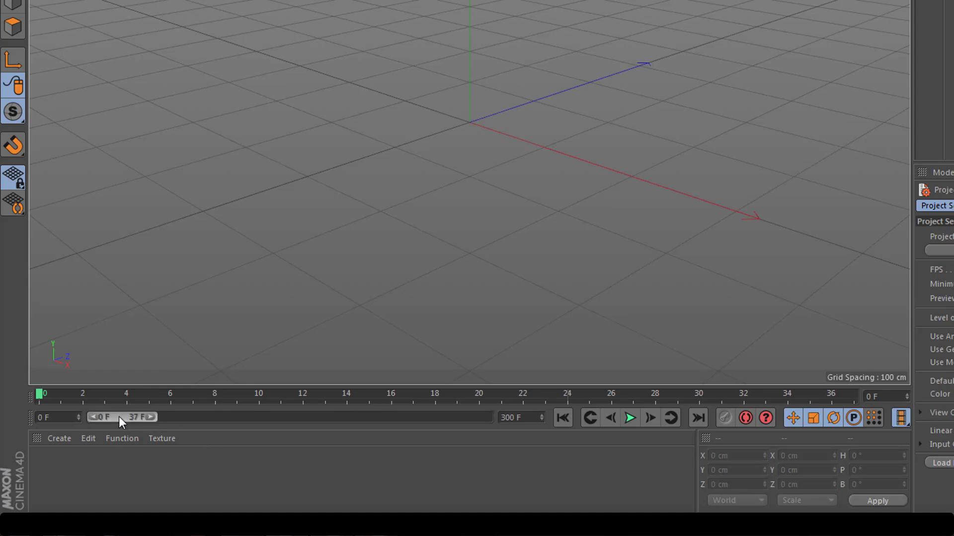
{"action": "left_click_drag", "start_coordinate": [118, 416], "coordinate": [94, 421]}
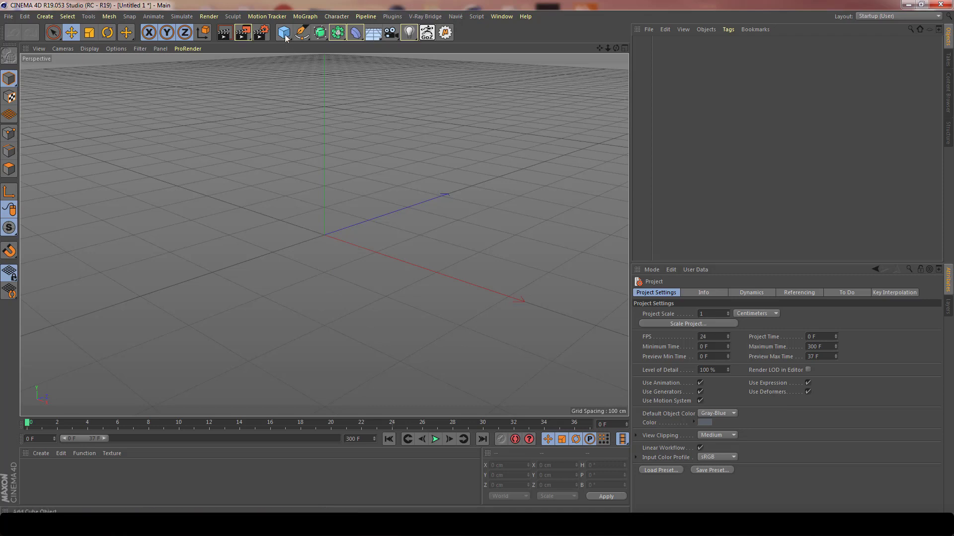
Step: Add a sphere converted to an editable polygon object and display it with Gouraud Shading (Lines)
{"action": "left_click_drag", "start_coordinate": [284, 36], "coordinate": [473, 66]}
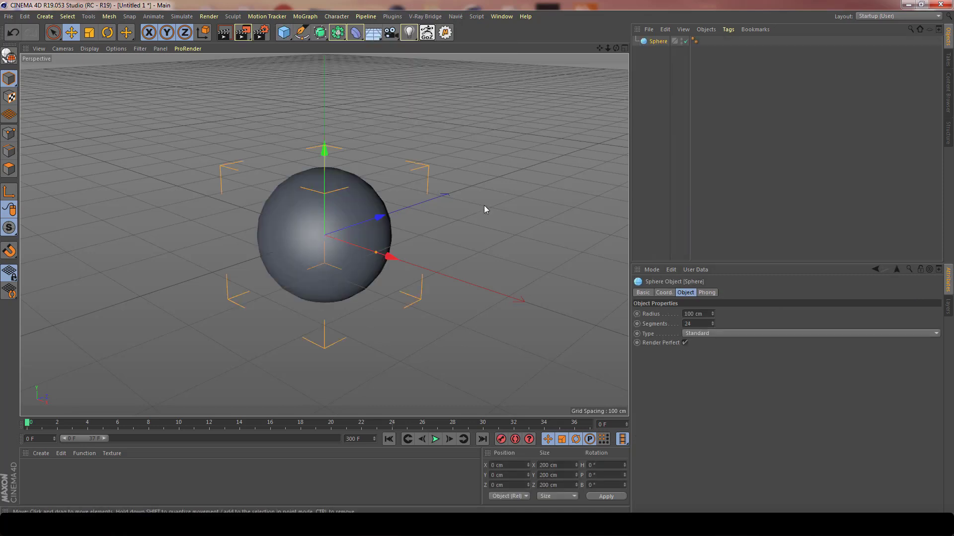
{"action": "left_click", "coordinate": [9, 55]}
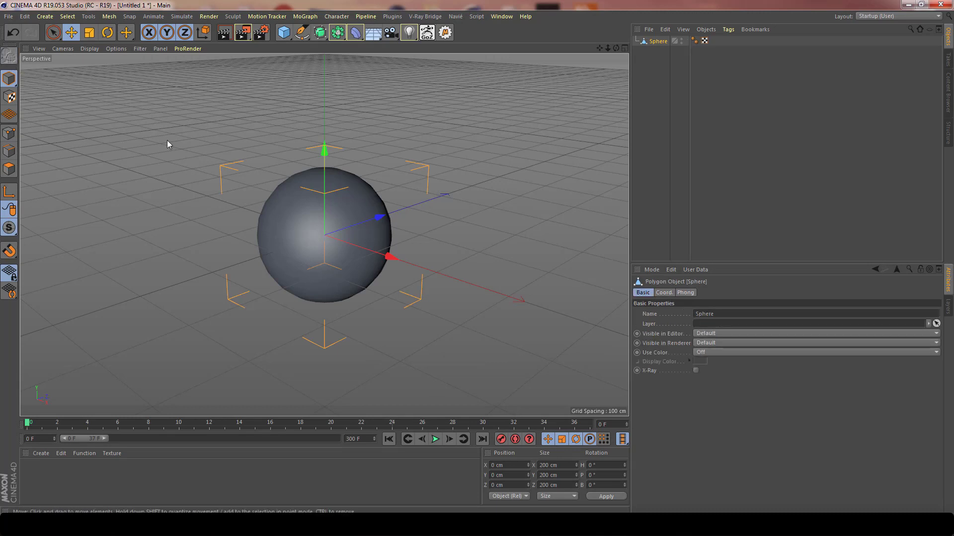
{"action": "left_click", "coordinate": [89, 48]}
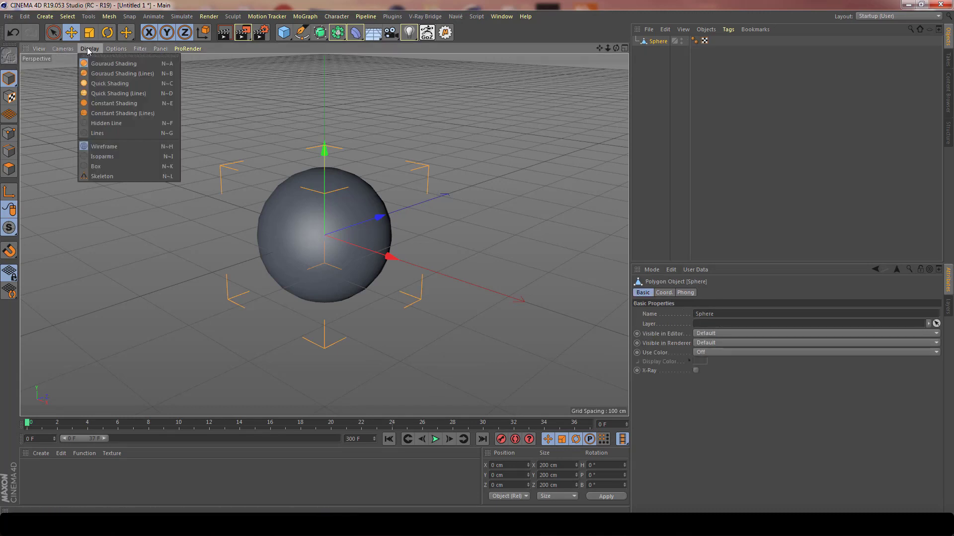
{"action": "left_click", "coordinate": [113, 73]}
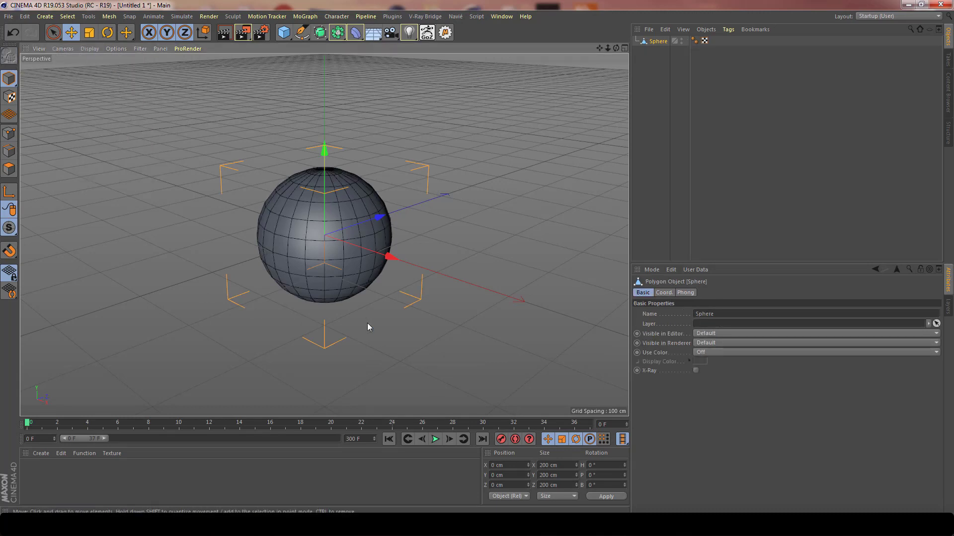
Step: Record a keyframe for the sphere's position, scale and rotation at frame 0, and select that key
{"action": "left_click_drag", "start_coordinate": [328, 252], "coordinate": [262, 255], "text": "alt"}
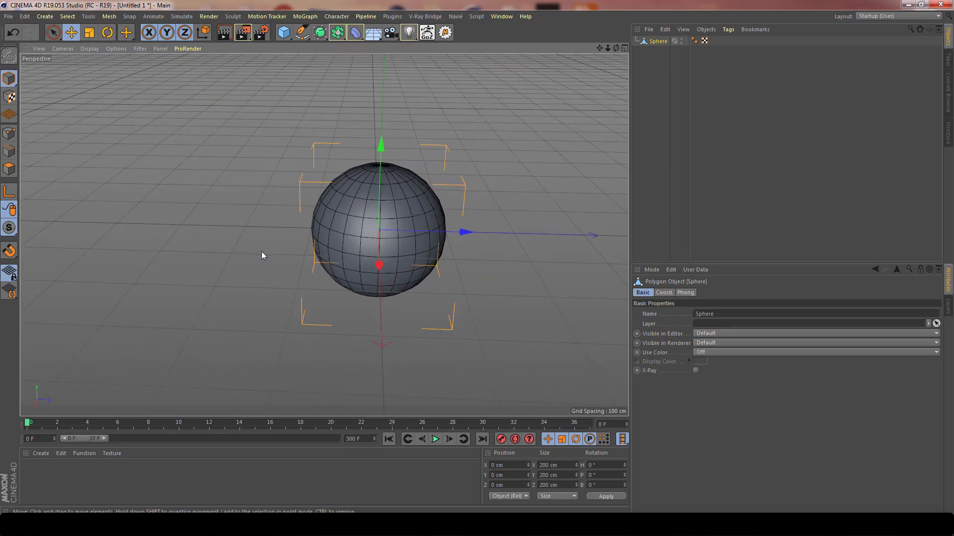
{"action": "left_click_drag", "start_coordinate": [456, 277], "coordinate": [208, 277], "text": "alt"}
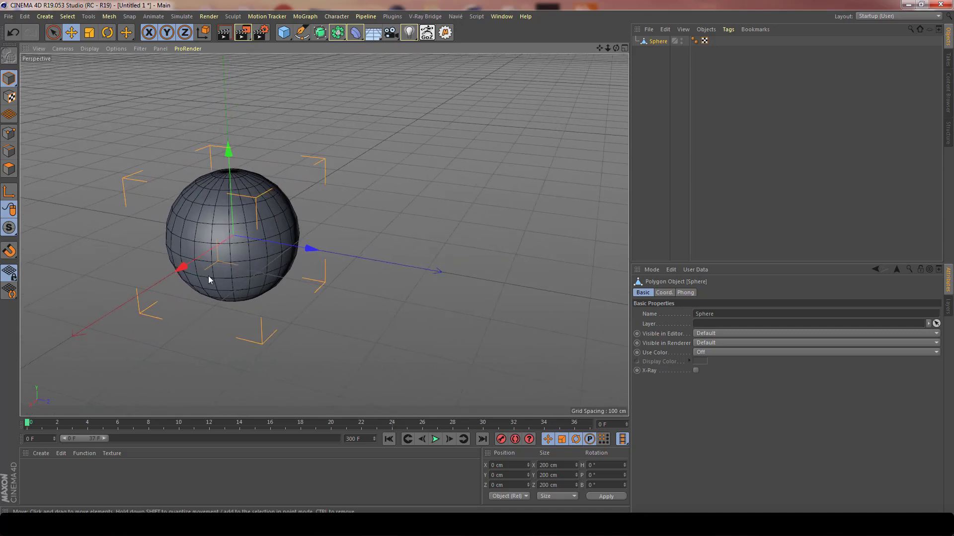
{"action": "middle_click_drag", "start_coordinate": [276, 287], "coordinate": [257, 284], "text": "alt"}
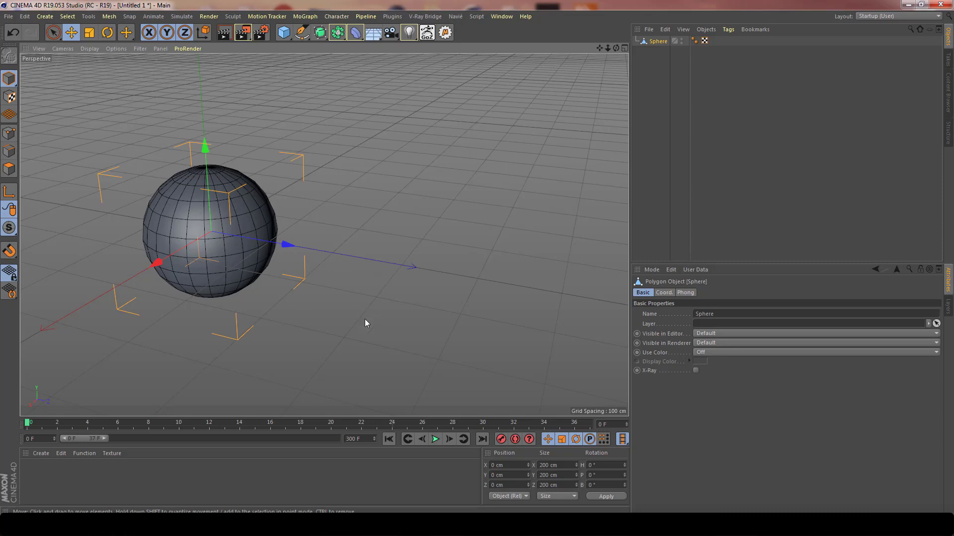
{"action": "left_click", "coordinate": [499, 437]}
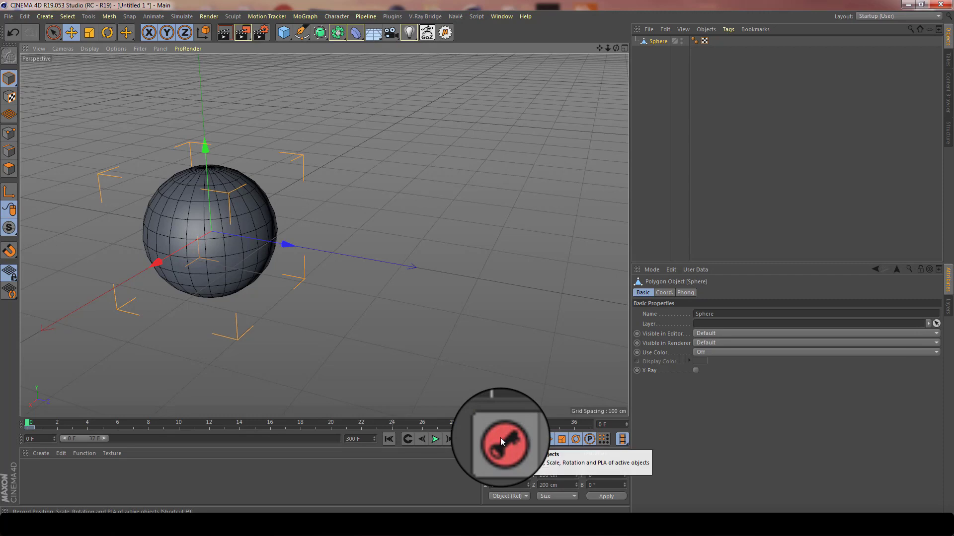
{"action": "left_click", "coordinate": [29, 427]}
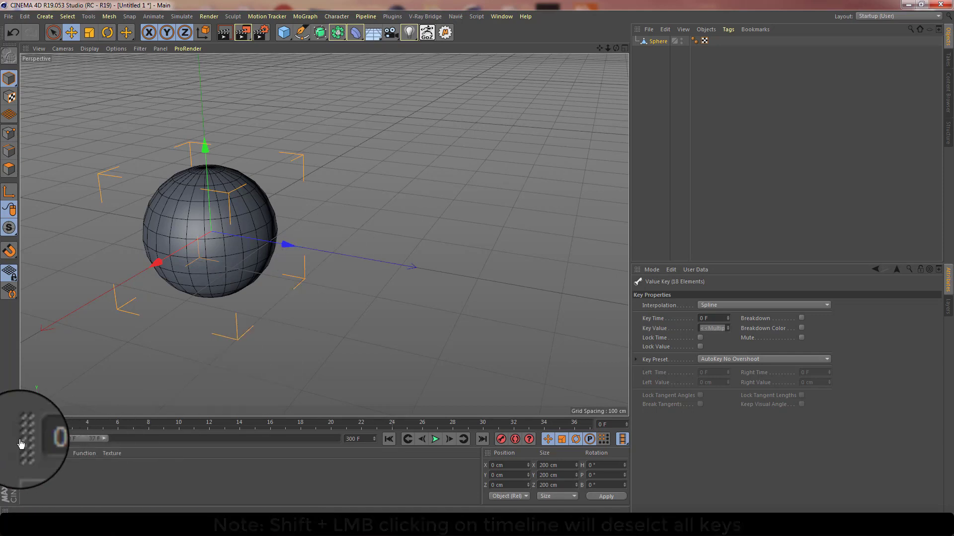
Step: At frame 20, move the sphere about 374 cm along Z, record a keyframe there, and select it
{"action": "left_click_drag", "start_coordinate": [31, 423], "coordinate": [331, 439]}
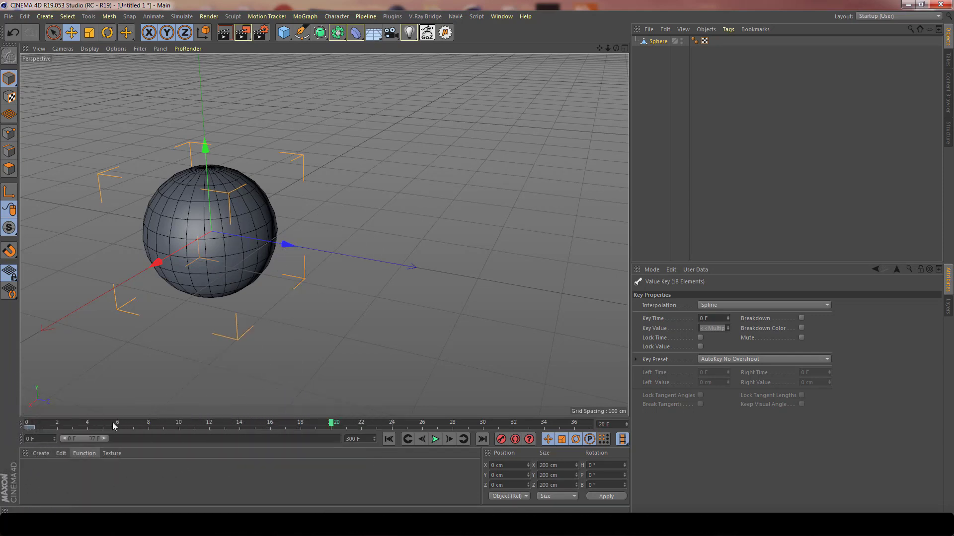
{"action": "left_click_drag", "start_coordinate": [283, 242], "coordinate": [547, 285]}
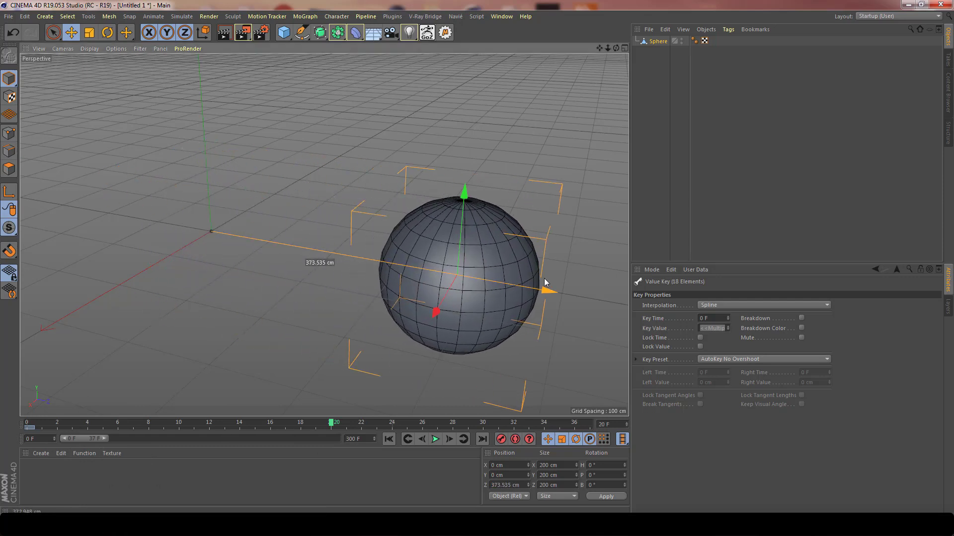
{"action": "left_click", "coordinate": [500, 439]}
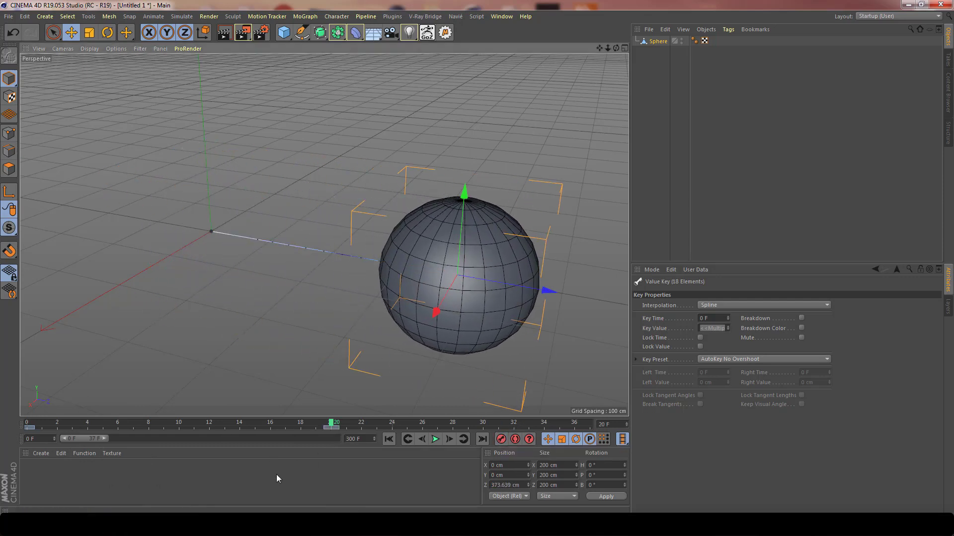
{"action": "left_click", "coordinate": [336, 428]}
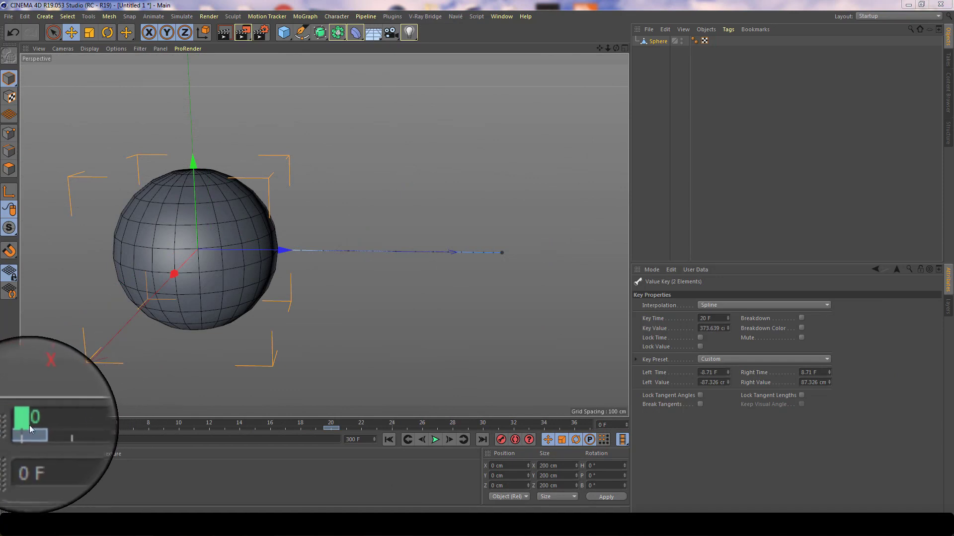
Step: Return to frame 0 and examine the sphere's motion path from several angles
{"action": "left_click_drag", "start_coordinate": [37, 422], "coordinate": [1, 408]}
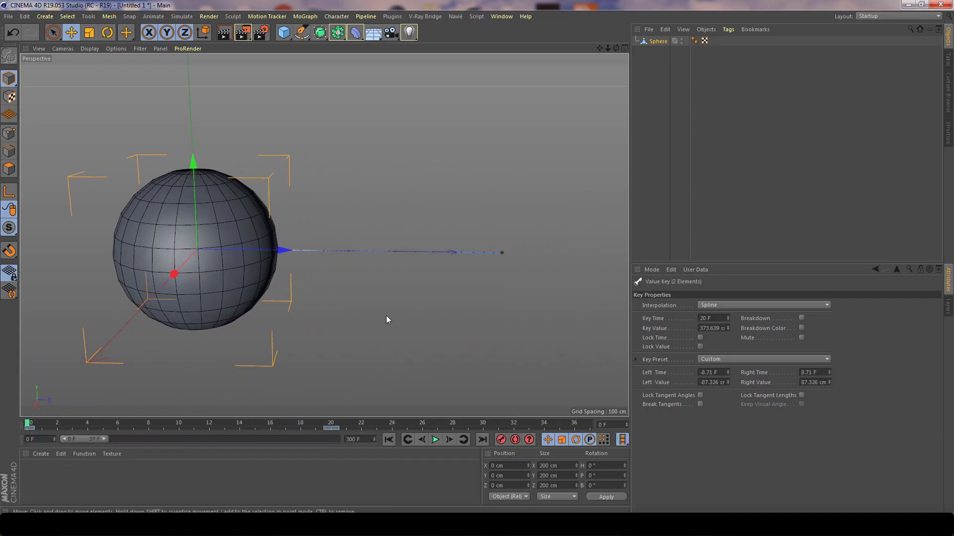
{"action": "left_click_drag", "start_coordinate": [436, 256], "coordinate": [481, 317], "text": "alt"}
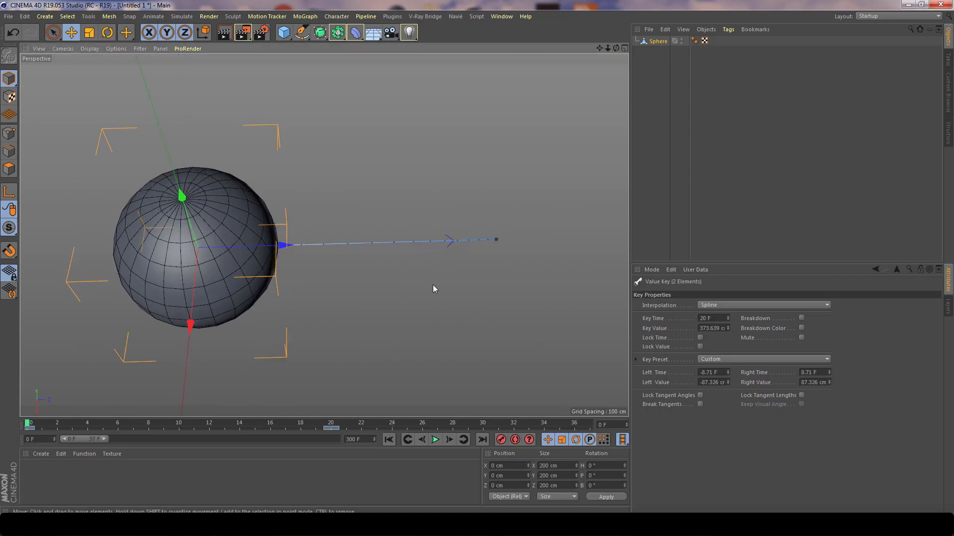
{"action": "right_click_drag", "start_coordinate": [404, 247], "coordinate": [444, 265], "text": "alt"}
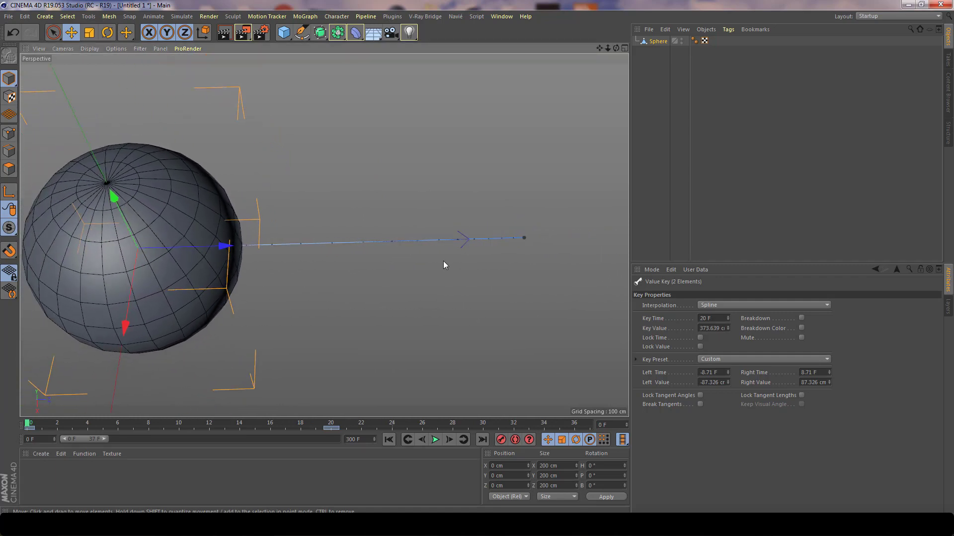
{"action": "left_click_drag", "start_coordinate": [445, 265], "coordinate": [308, 223], "text": "alt"}
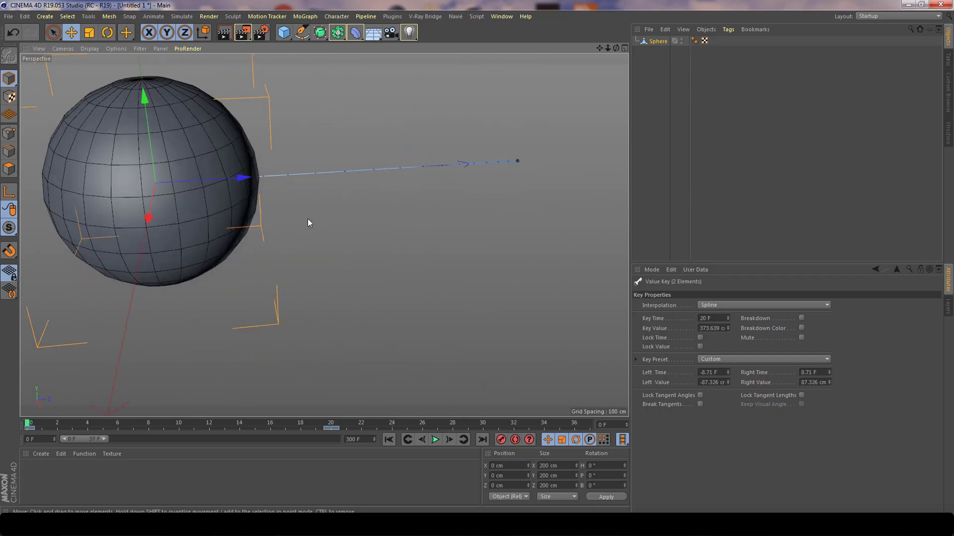
{"action": "middle_click_drag", "start_coordinate": [308, 222], "coordinate": [396, 285], "text": "alt"}
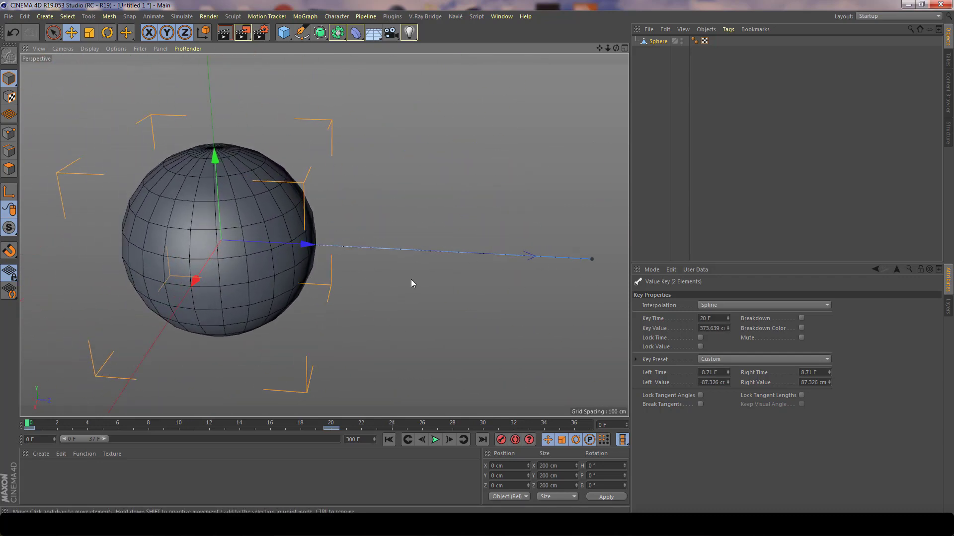
{"action": "left_click_drag", "start_coordinate": [411, 283], "coordinate": [358, 271], "text": "alt"}
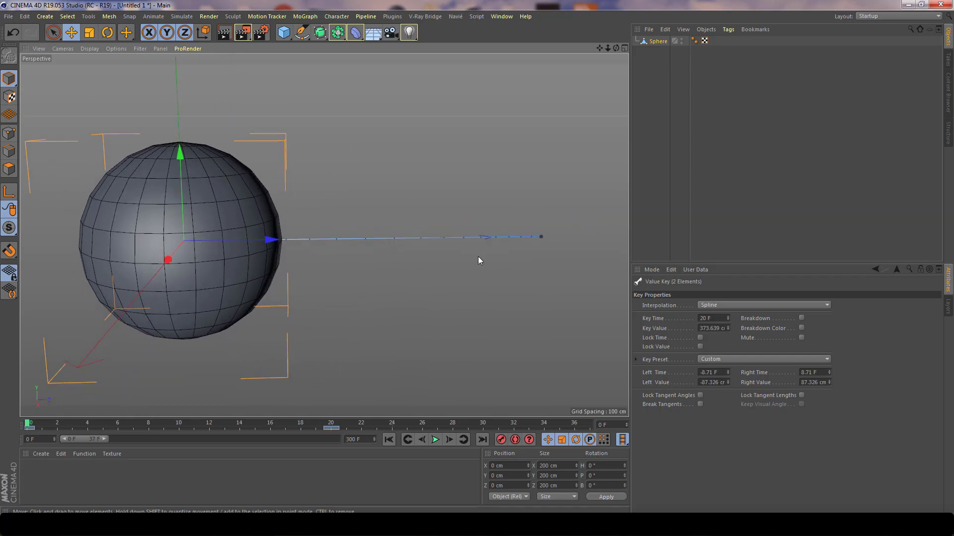
Step: Examine the end of the sphere's motion path up close and from different angles
{"action": "left_click_drag", "start_coordinate": [479, 261], "coordinate": [466, 283], "text": "alt"}
{"action": "right_click_drag", "start_coordinate": [517, 266], "coordinate": [560, 280], "text": "alt"}
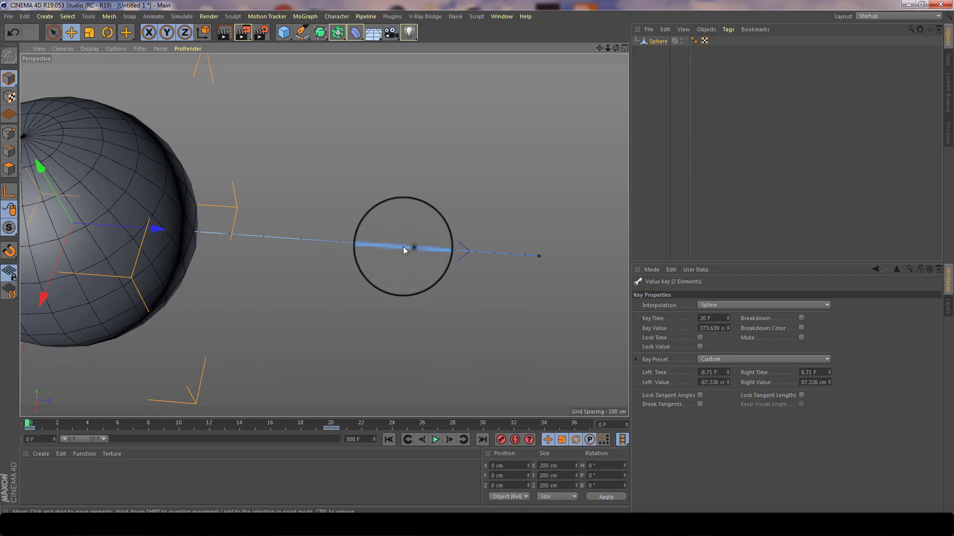
{"action": "left_click_drag", "start_coordinate": [402, 261], "coordinate": [226, 291], "text": "alt"}
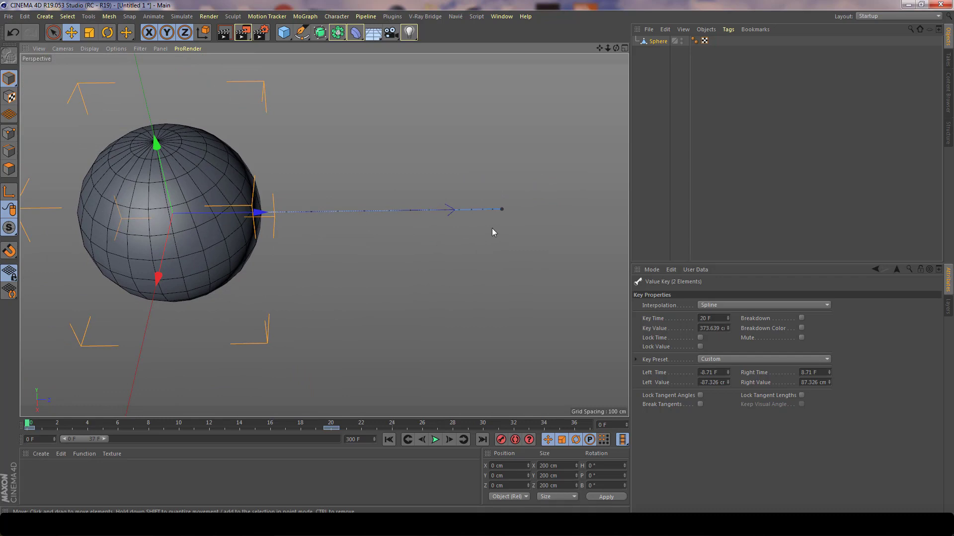
{"action": "left_click_drag", "start_coordinate": [410, 241], "coordinate": [394, 277], "text": "alt"}
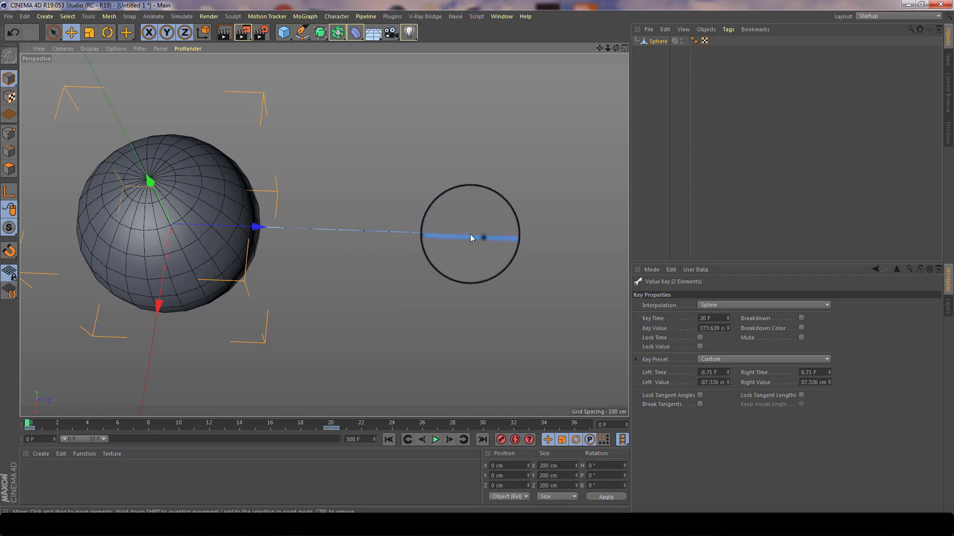
{"action": "left_click_drag", "start_coordinate": [470, 238], "coordinate": [504, 238]}
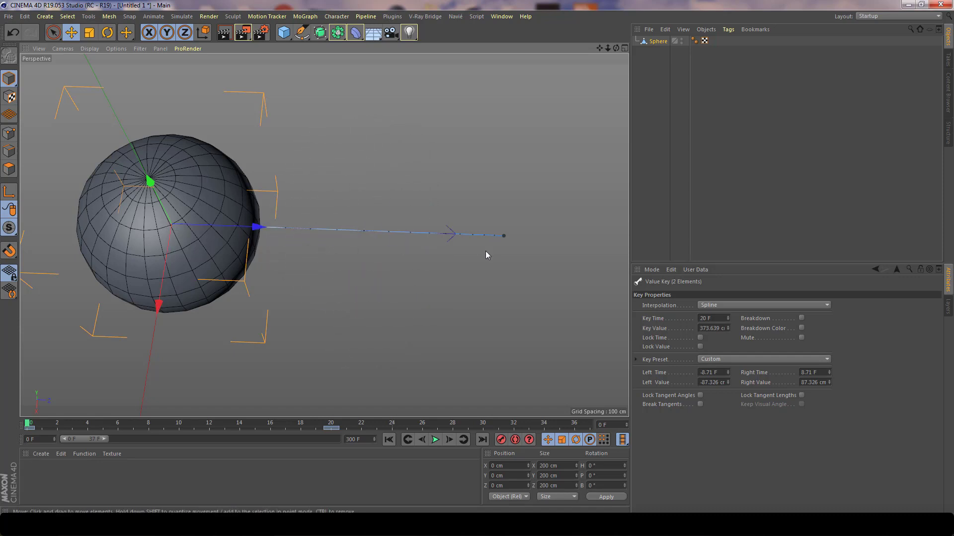
Step: Select the frame 0 key, play the sphere's animation, and return the timeline to frame 0
{"action": "left_click", "coordinate": [31, 428]}
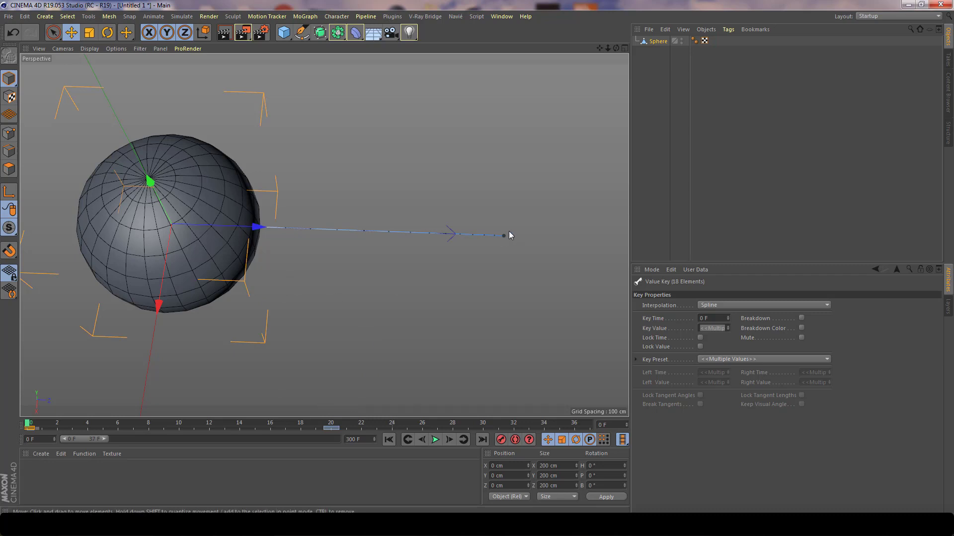
{"action": "left_click", "coordinate": [434, 439]}
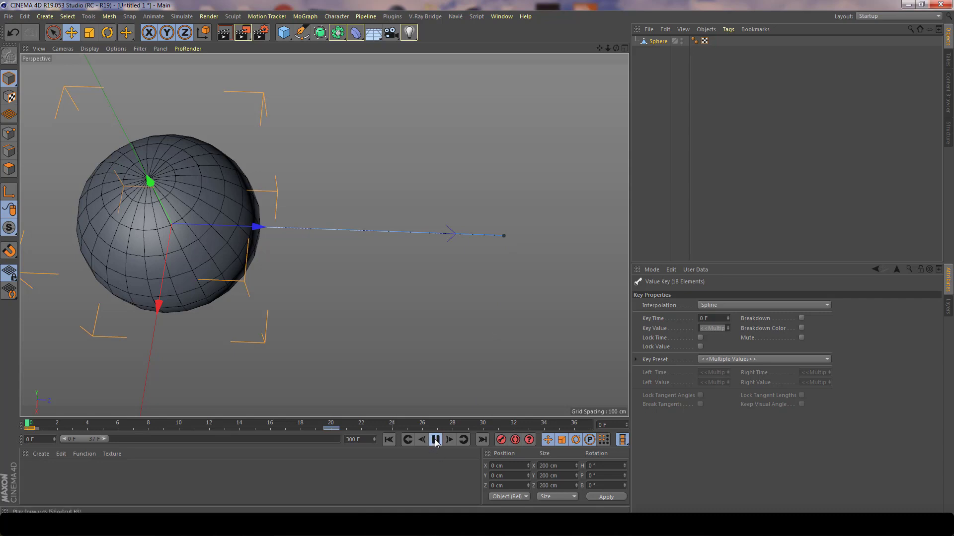
{"action": "left_click", "coordinate": [435, 440]}
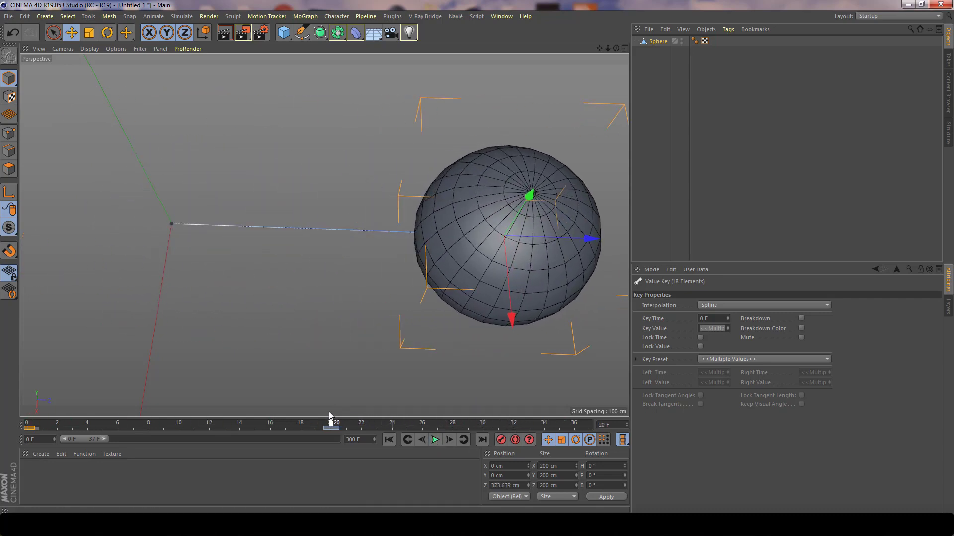
{"action": "left_click", "coordinate": [300, 422]}
{"action": "left_click_drag", "start_coordinate": [297, 413], "coordinate": [9, 401]}
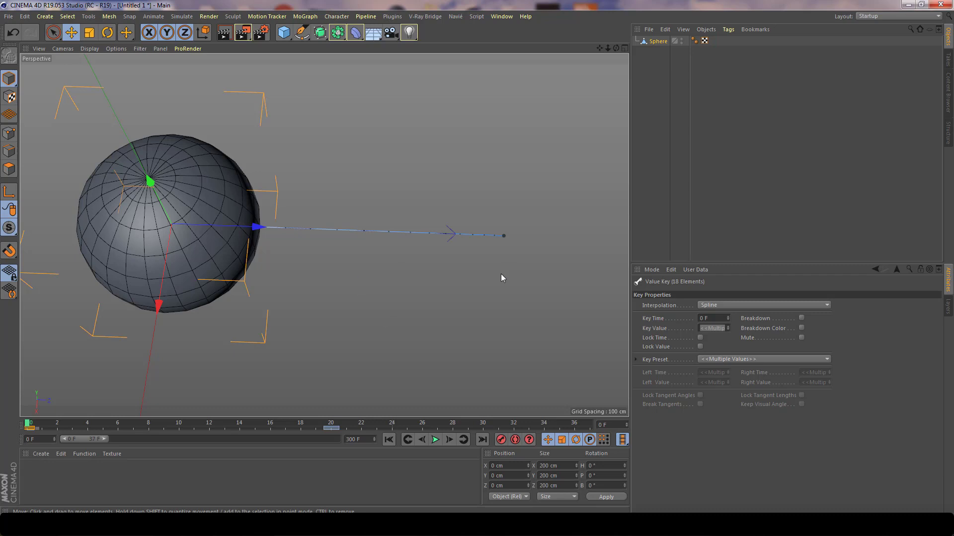
Step: Select the frame 20 key on the motion path, move it to about 971 cm along Z, and preview the animation
{"action": "left_click", "coordinate": [503, 235]}
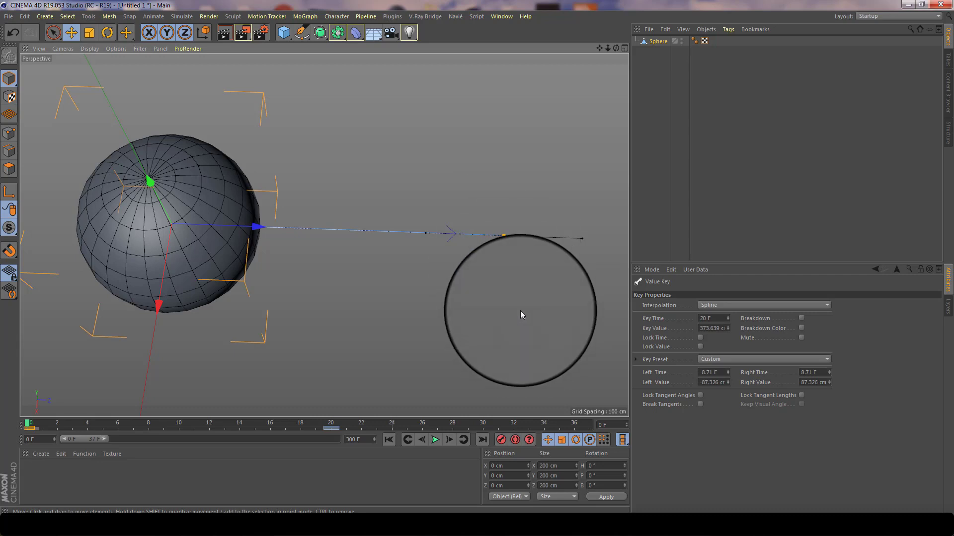
{"action": "left_click_drag", "start_coordinate": [502, 233], "coordinate": [615, 212]}
{"action": "left_click_drag", "start_coordinate": [550, 240], "coordinate": [252, 273], "text": "alt"}
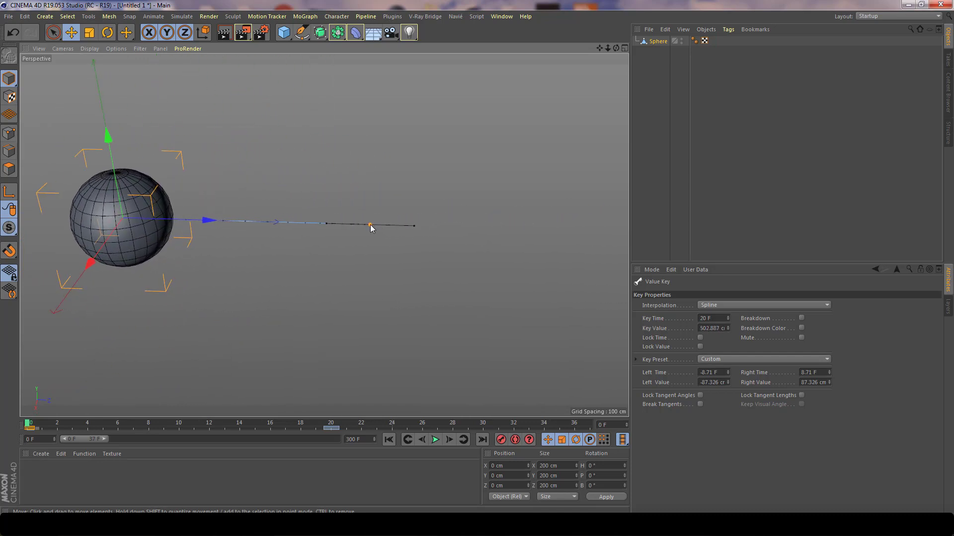
{"action": "left_click_drag", "start_coordinate": [371, 225], "coordinate": [610, 231]}
{"action": "left_click", "coordinate": [434, 440]}
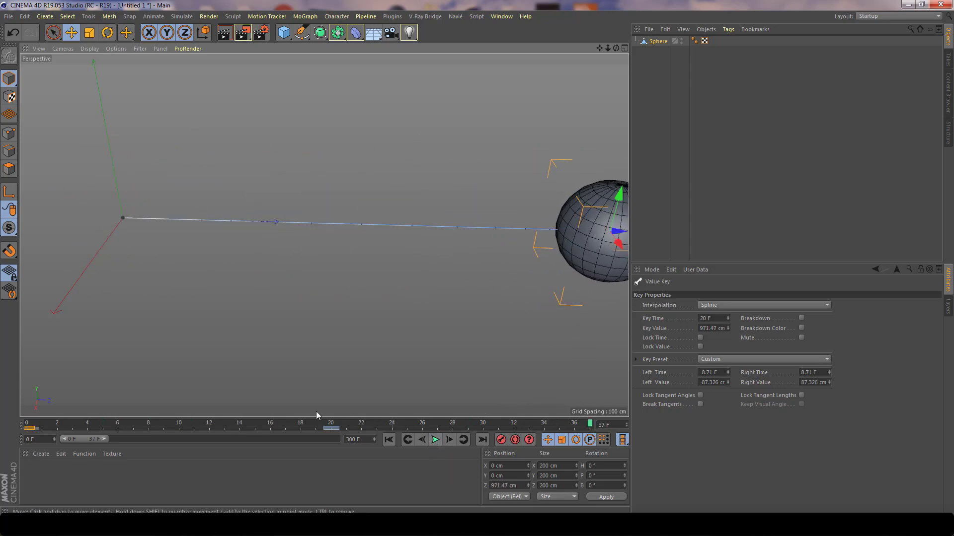
{"action": "left_click_drag", "start_coordinate": [318, 423], "coordinate": [25, 426]}
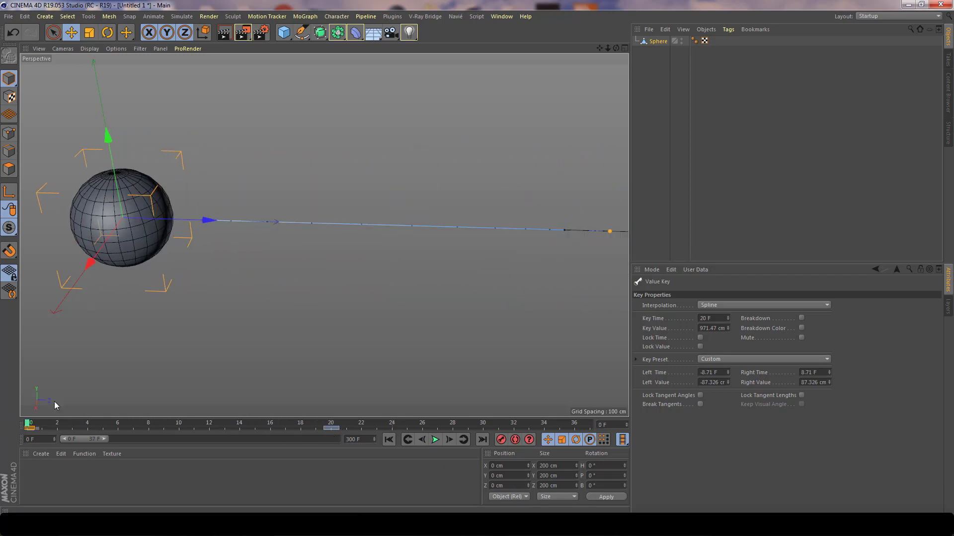
Step: Move the motion path's frame 20 key to about 2271 cm along Z and preview the animation from frame 0
{"action": "scroll", "coordinate": [369, 294], "scroll_direction": "down", "scroll_amount": 5}
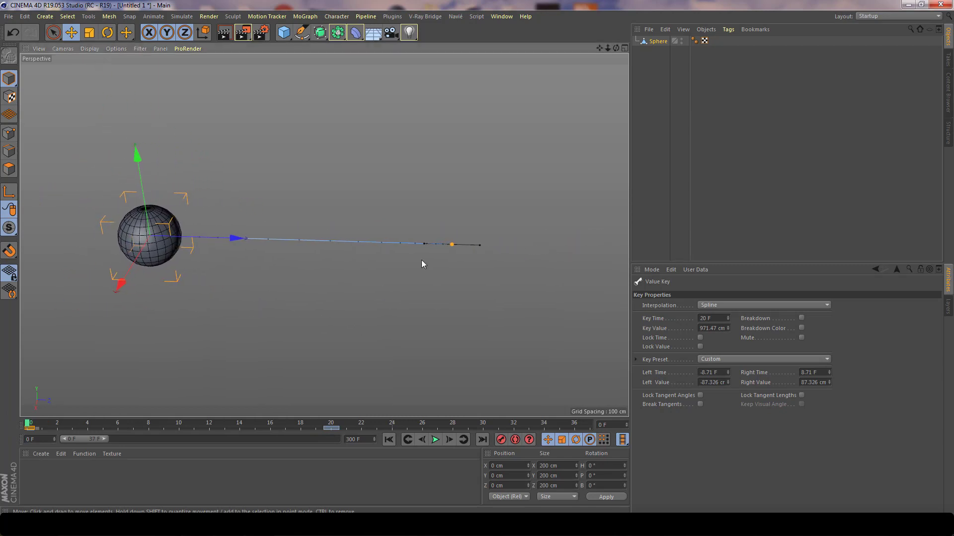
{"action": "left_click_drag", "start_coordinate": [451, 246], "coordinate": [629, 248]}
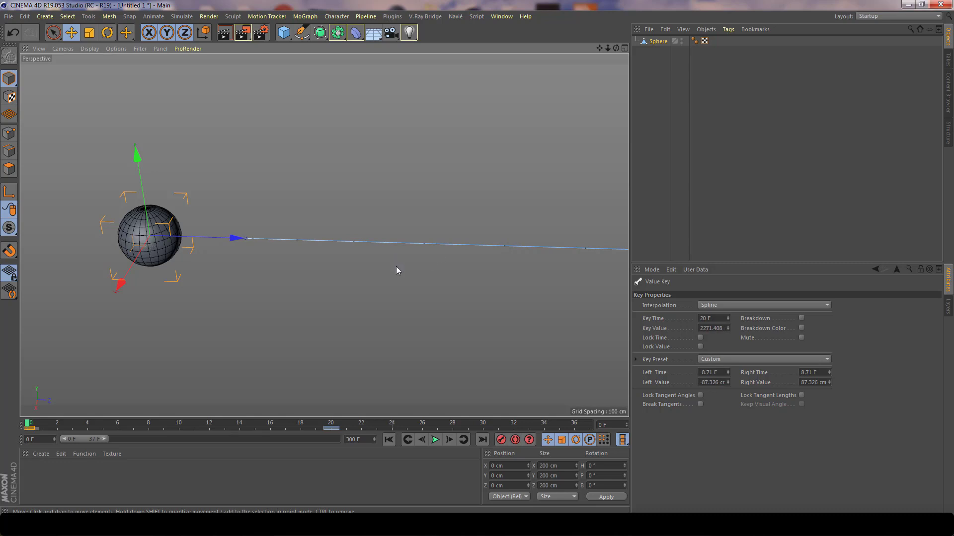
{"action": "scroll", "coordinate": [288, 274], "scroll_direction": "down", "scroll_amount": 5}
{"action": "middle_click_drag", "start_coordinate": [305, 300], "coordinate": [55, 191], "text": "alt"}
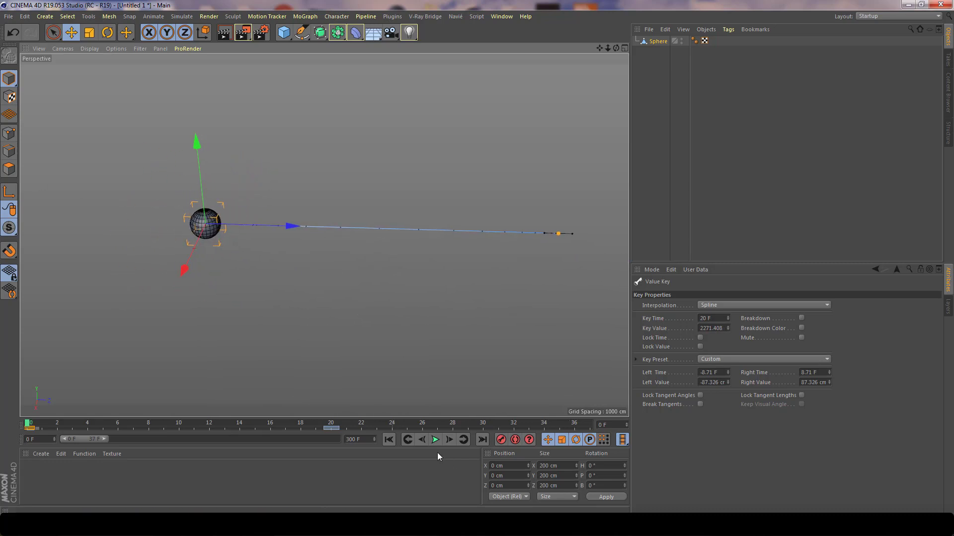
{"action": "left_click", "coordinate": [435, 440]}
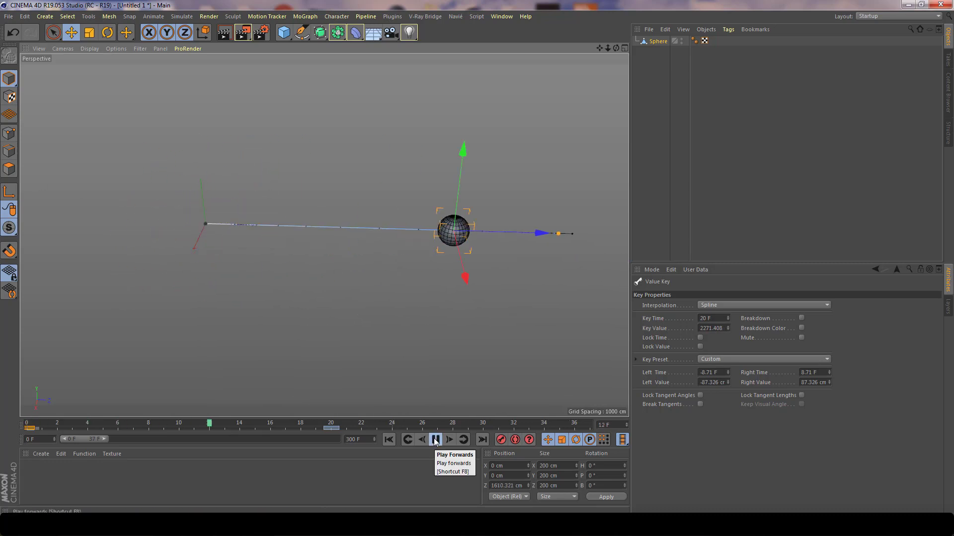
{"action": "left_click", "coordinate": [368, 426]}
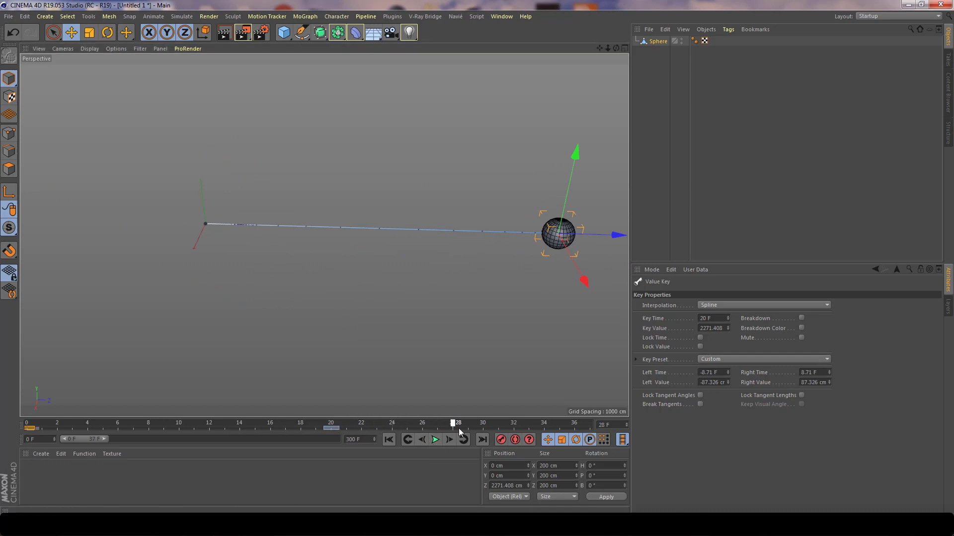
{"action": "left_click_drag", "start_coordinate": [458, 428], "coordinate": [3, 442]}
Step: Play the animation from an angled view and check the sphere's position at frames 20 and 12
{"action": "left_click_drag", "start_coordinate": [318, 307], "coordinate": [233, 302], "text": "alt"}
{"action": "middle_click_drag", "start_coordinate": [233, 302], "coordinate": [389, 286], "text": "alt"}
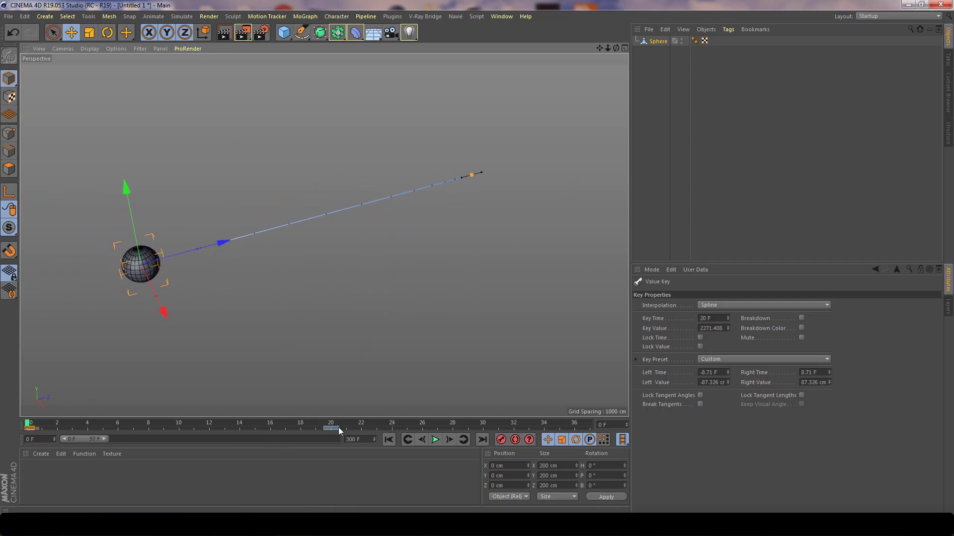
{"action": "left_click", "coordinate": [435, 440]}
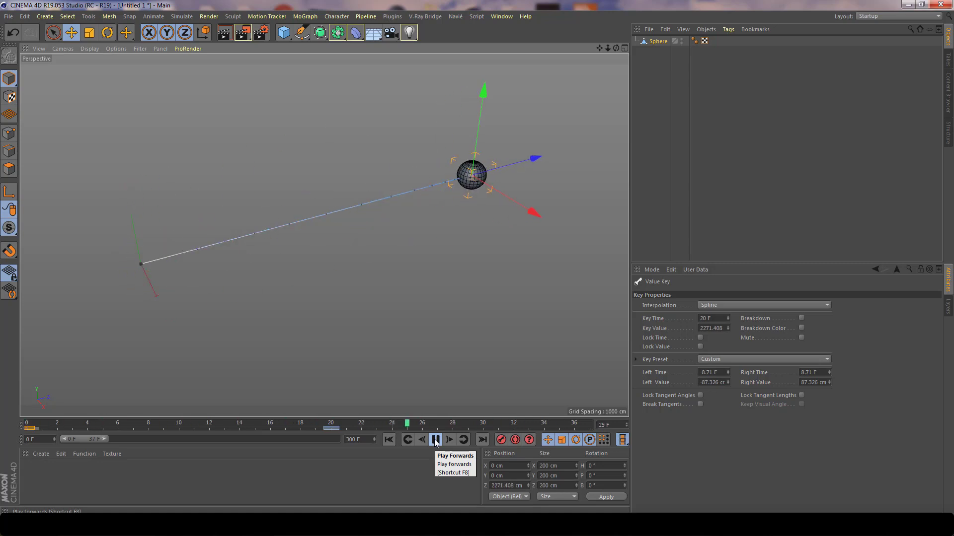
{"action": "left_click", "coordinate": [435, 440]}
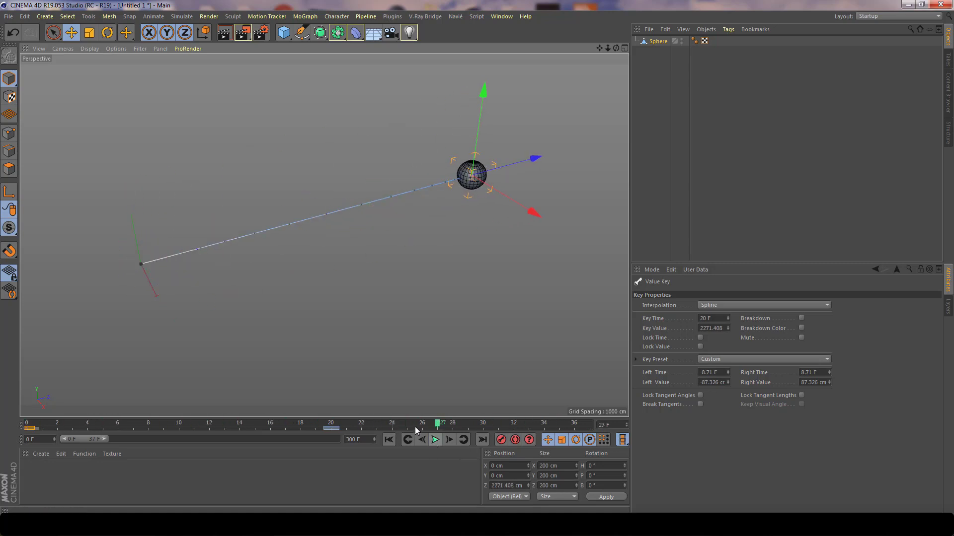
{"action": "left_click_drag", "start_coordinate": [438, 423], "coordinate": [334, 423]}
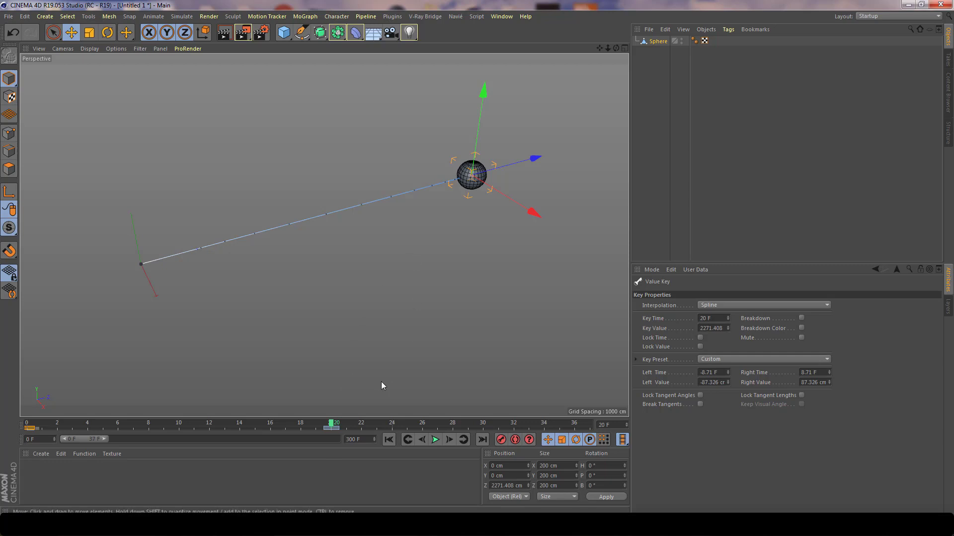
{"action": "left_click_drag", "start_coordinate": [332, 423], "coordinate": [209, 422]}
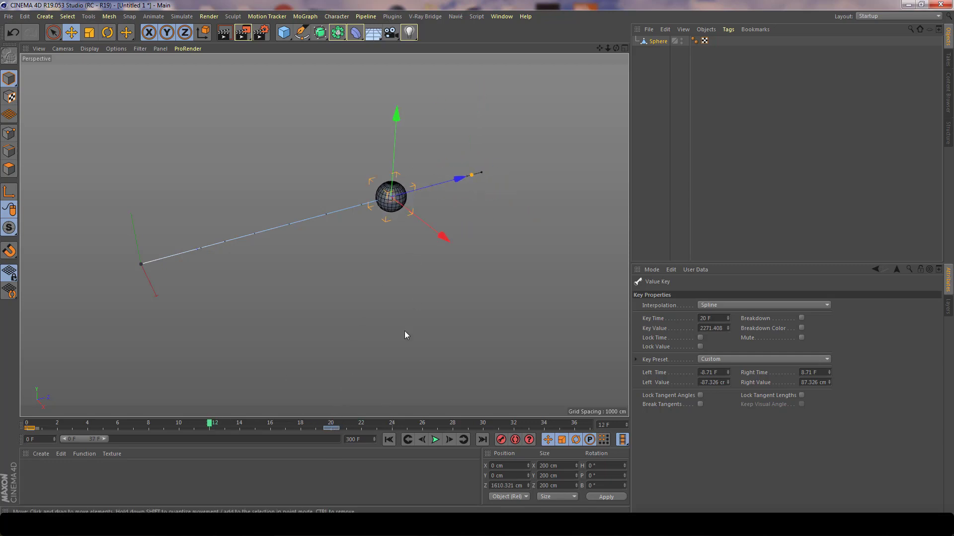
Step: With the timeline at frame 8, stretch the motion path by moving its frame 20 key to about 10801 cm along Z
{"action": "left_click_drag", "start_coordinate": [405, 335], "coordinate": [540, 361], "text": "alt"}
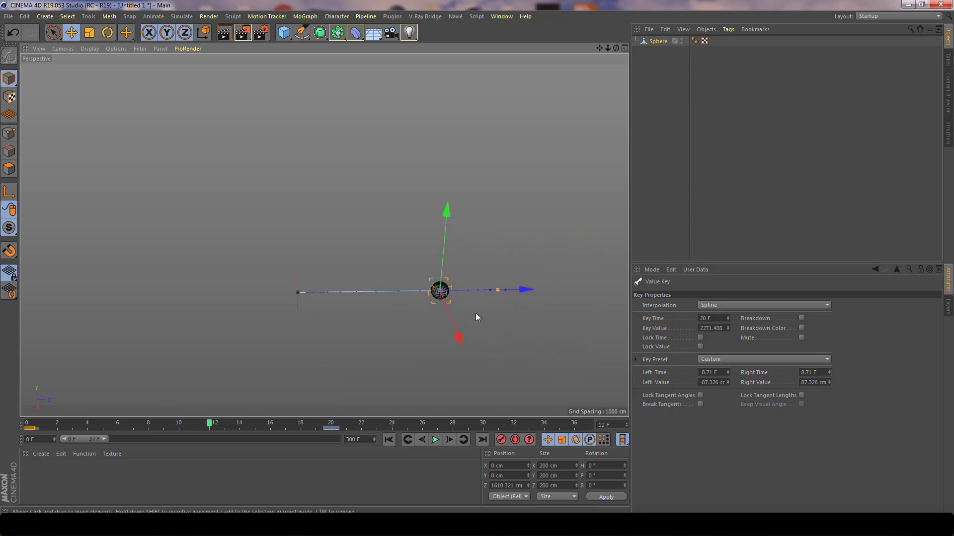
{"action": "middle_click_drag", "start_coordinate": [475, 317], "coordinate": [421, 309], "text": "alt"}
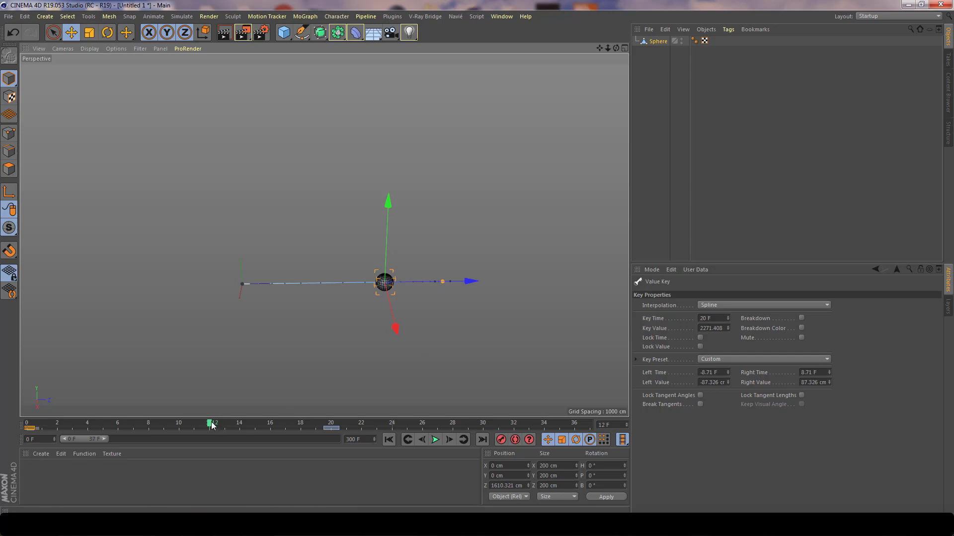
{"action": "left_click", "coordinate": [149, 422]}
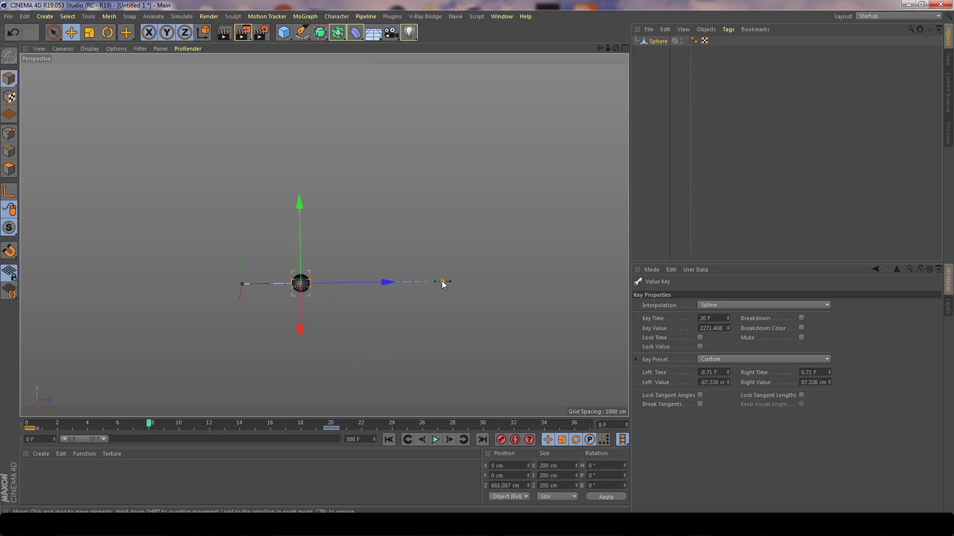
{"action": "left_click_drag", "start_coordinate": [445, 282], "coordinate": [629, 271]}
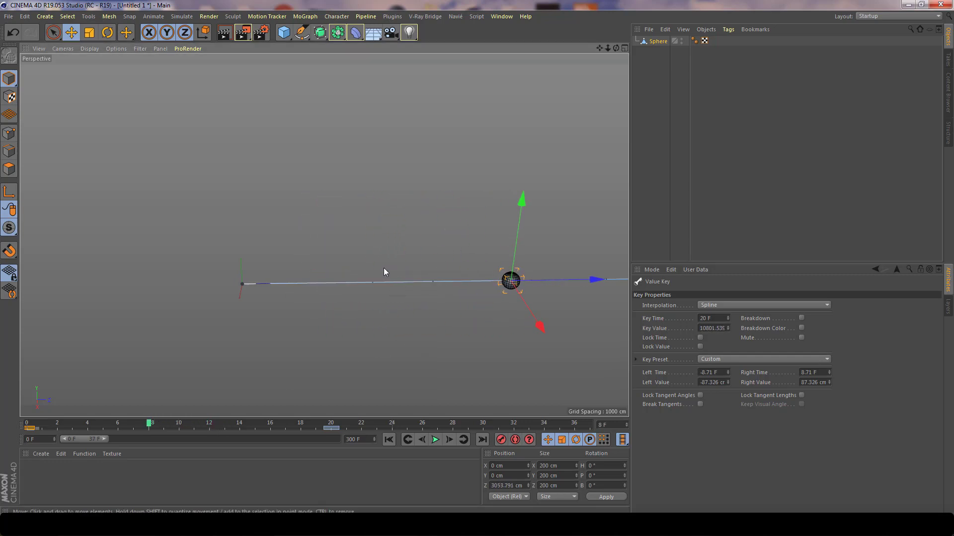
{"action": "scroll", "coordinate": [401, 324], "scroll_direction": "down", "scroll_amount": 3}
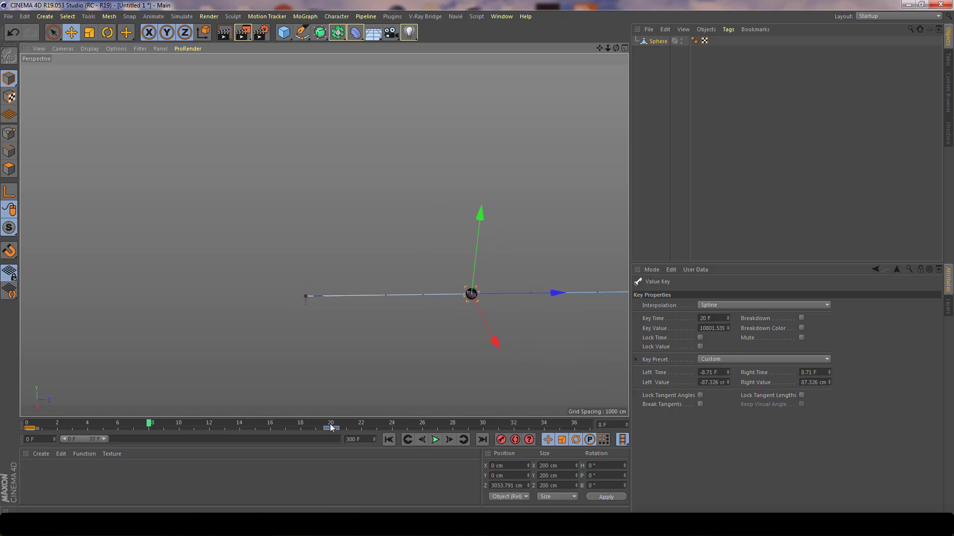
Step: Play the stretched motion from frame 0 to judge the sphere's speed, and rewind to frame 0
{"action": "left_click_drag", "start_coordinate": [162, 420], "coordinate": [27, 423]}
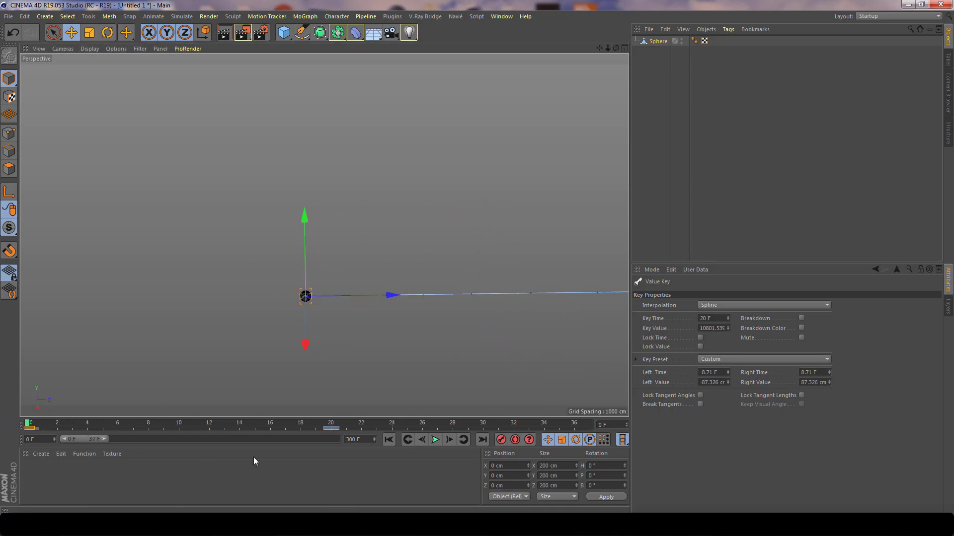
{"action": "left_click", "coordinate": [435, 440]}
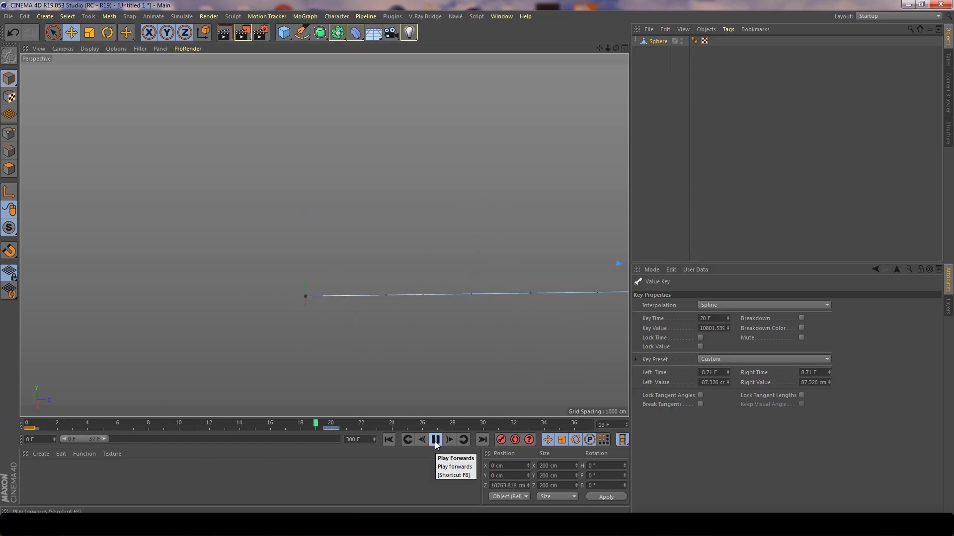
{"action": "left_click", "coordinate": [435, 440]}
{"action": "left_click_drag", "start_coordinate": [363, 425], "coordinate": [28, 423]}
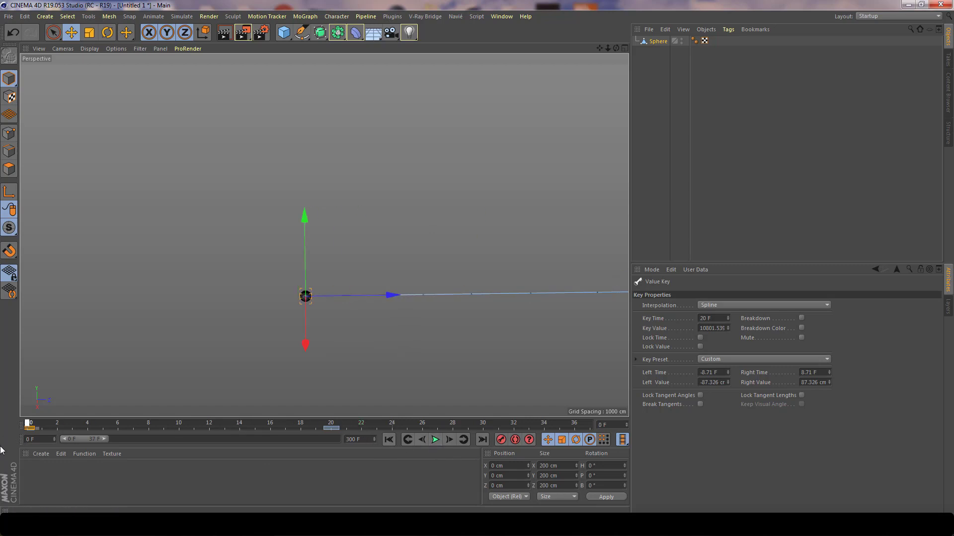
Step: Show the whole motion path, replay the sphere's travel between frames 0 and 20, and return to frame 0
{"action": "left_click_drag", "start_coordinate": [381, 291], "coordinate": [220, 281], "text": "alt"}
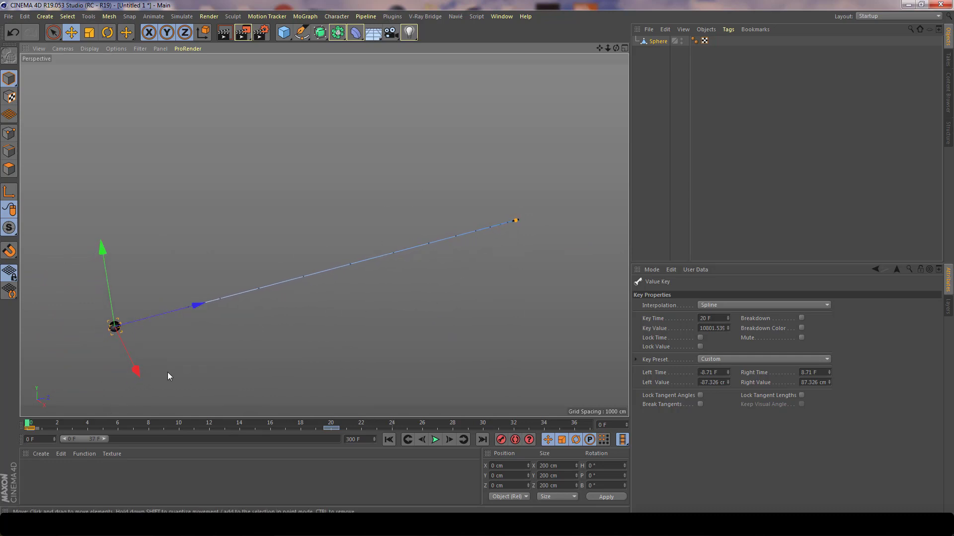
{"action": "left_click", "coordinate": [332, 425]}
{"action": "left_click_drag", "start_coordinate": [331, 425], "coordinate": [28, 425]}
{"action": "left_click", "coordinate": [436, 440]}
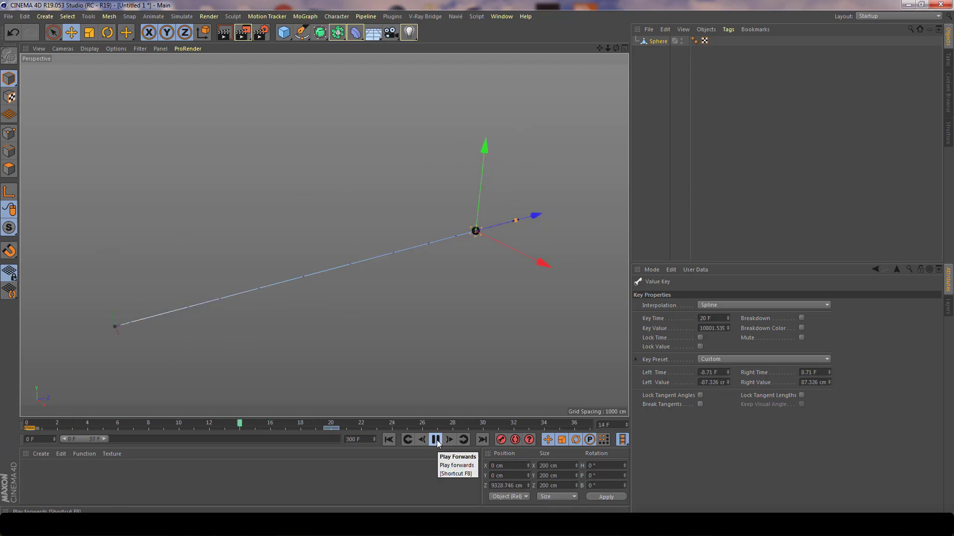
{"action": "left_click", "coordinate": [435, 440]}
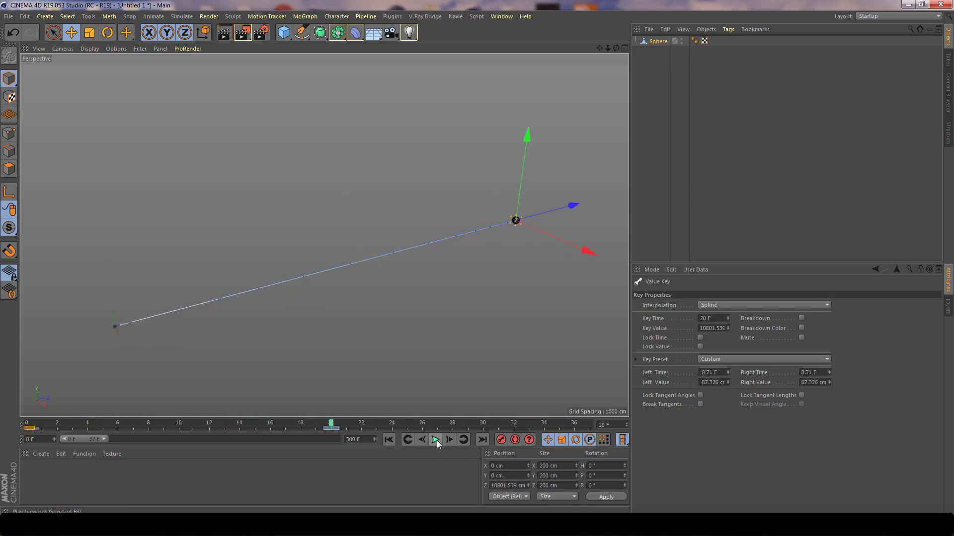
{"action": "left_click", "coordinate": [28, 425]}
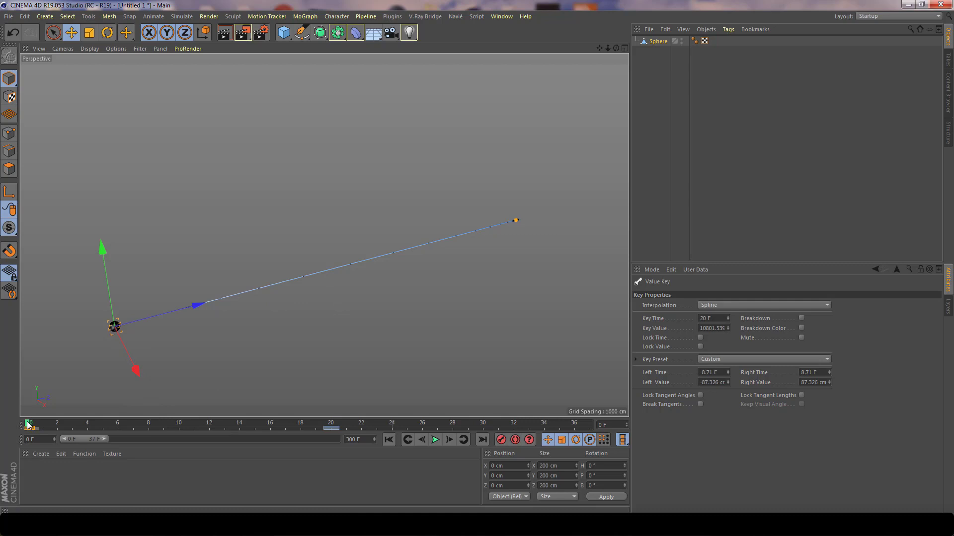
{"action": "left_click_drag", "start_coordinate": [27, 425], "coordinate": [1, 451]}
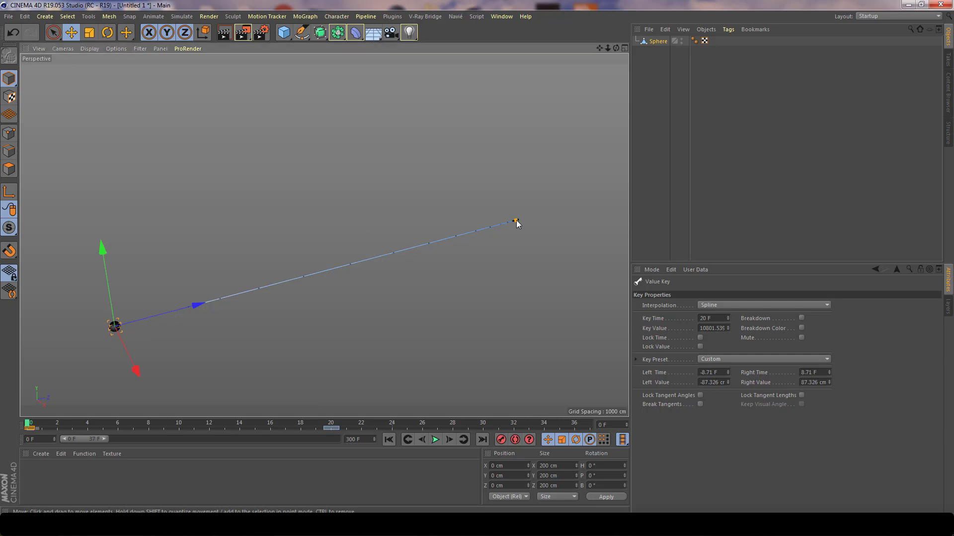
Step: Shorten the motion path by moving its frame 20 key to about 397 cm along Z, and frame the sphere
{"action": "left_click_drag", "start_coordinate": [517, 220], "coordinate": [205, 321]}
{"action": "left_click_drag", "start_coordinate": [143, 339], "coordinate": [114, 346]}
{"action": "key", "text": "o"}
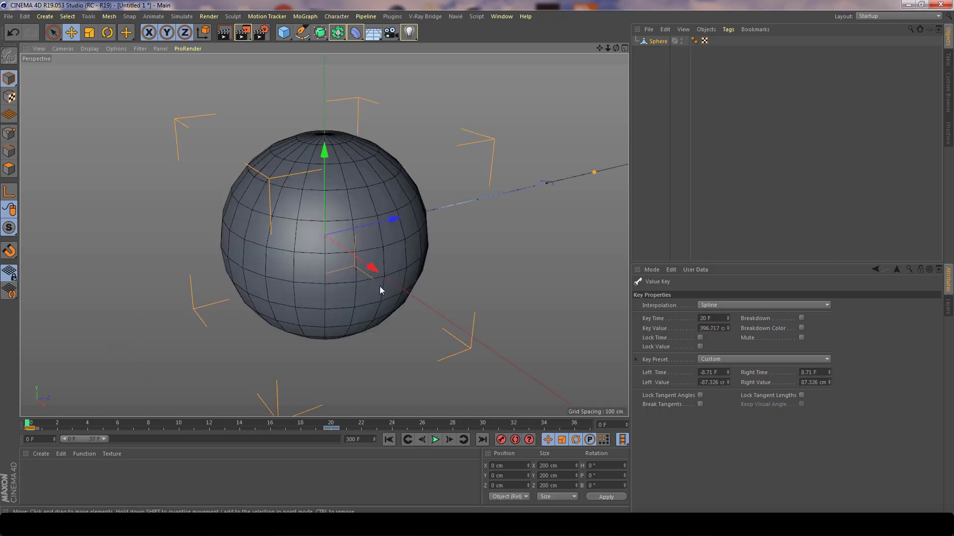
{"action": "scroll", "coordinate": [379, 287], "scroll_direction": "down", "scroll_amount": 6}
{"action": "middle_click_drag", "start_coordinate": [405, 298], "coordinate": [249, 278], "text": "alt"}
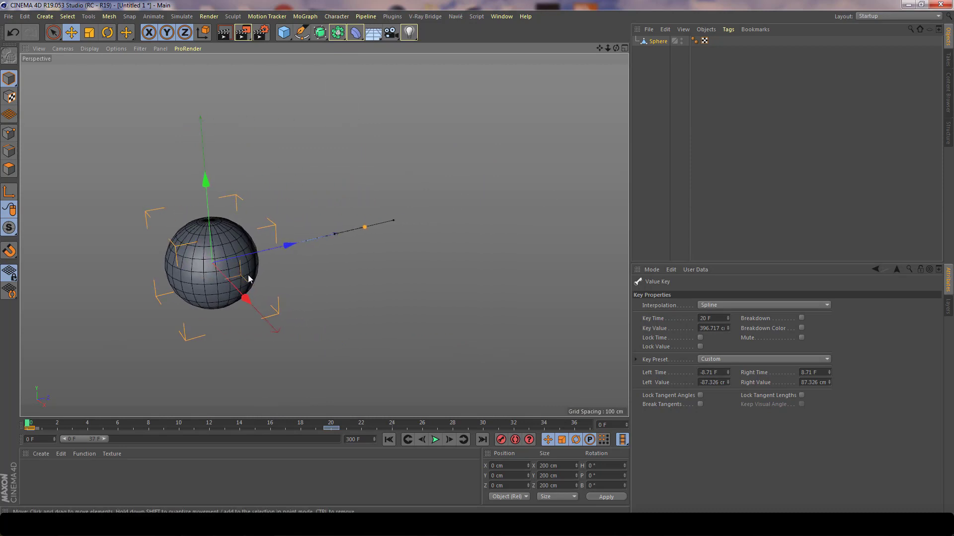
{"action": "left_click_drag", "start_coordinate": [249, 278], "coordinate": [264, 324], "text": "alt"}
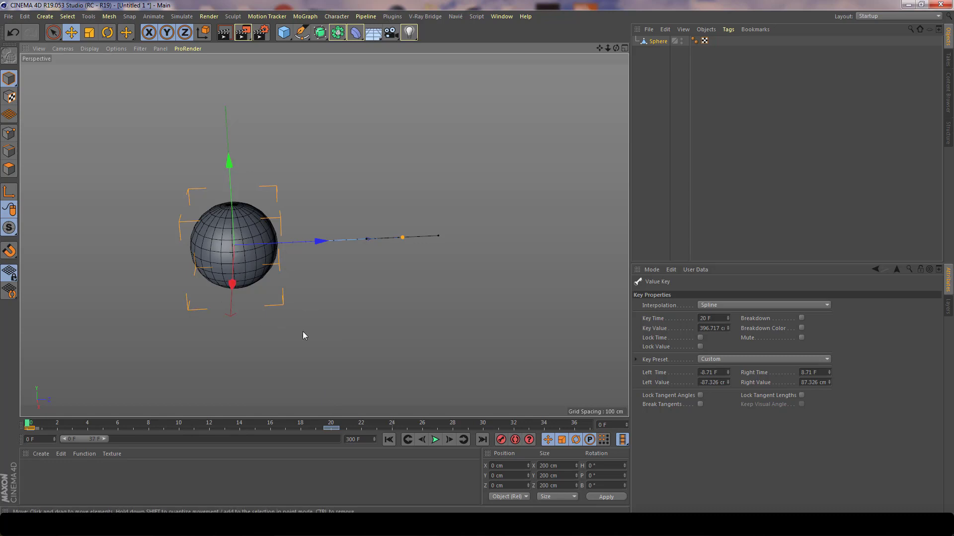
Step: Play the shortened motion to judge the sphere's speed, and return to frame 0
{"action": "left_click", "coordinate": [435, 440]}
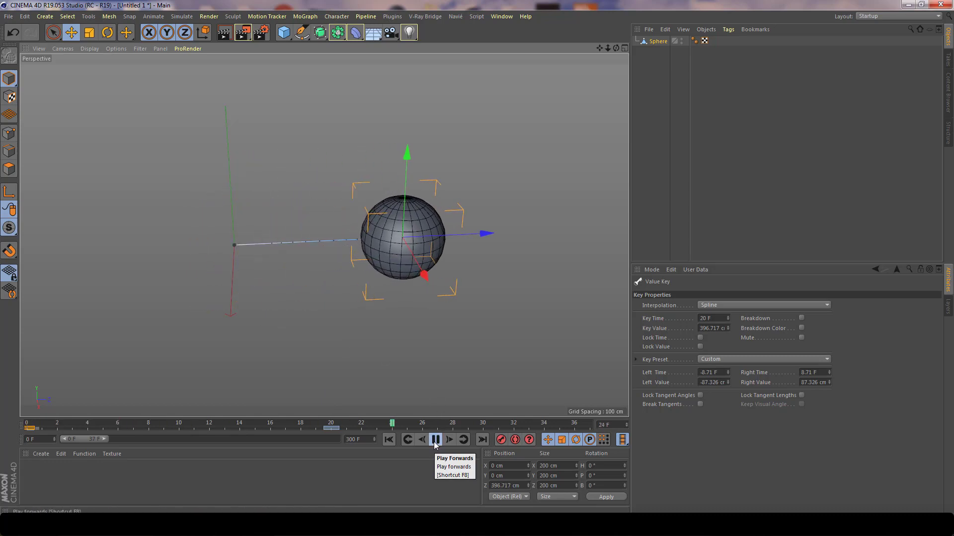
{"action": "left_click", "coordinate": [435, 441]}
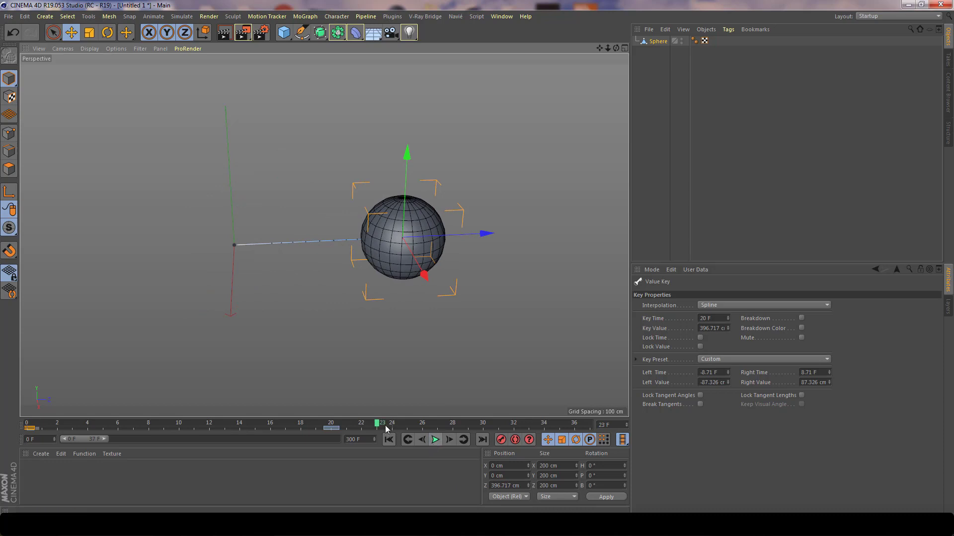
{"action": "left_click_drag", "start_coordinate": [377, 423], "coordinate": [19, 421]}
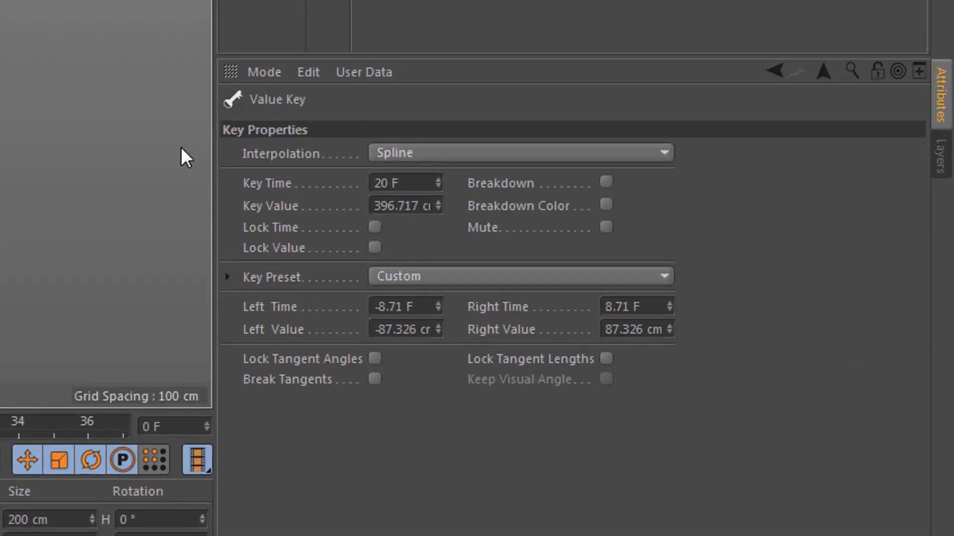
Step: Try Linear interpolation on the frame 20 key, and set it to Step
{"action": "left_click", "coordinate": [446, 148]}
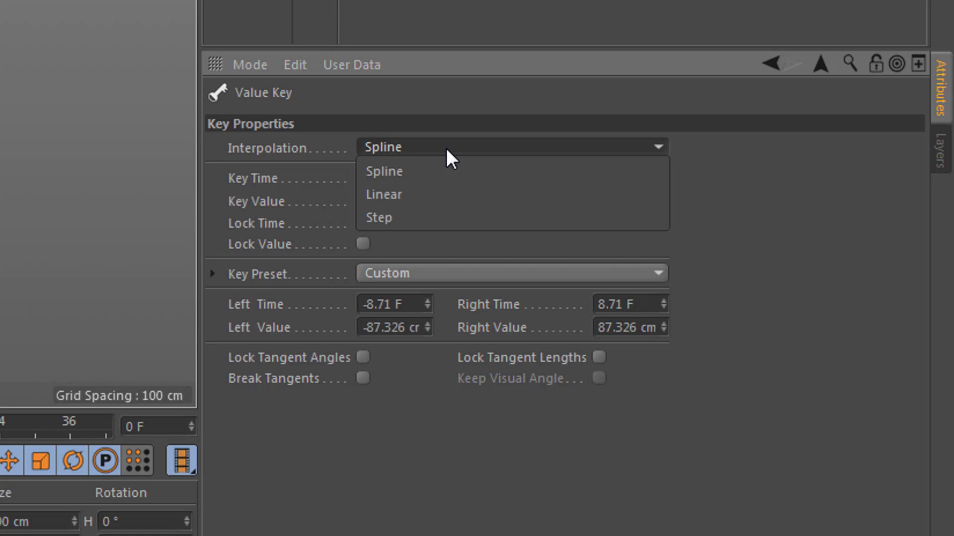
{"action": "left_click", "coordinate": [440, 197]}
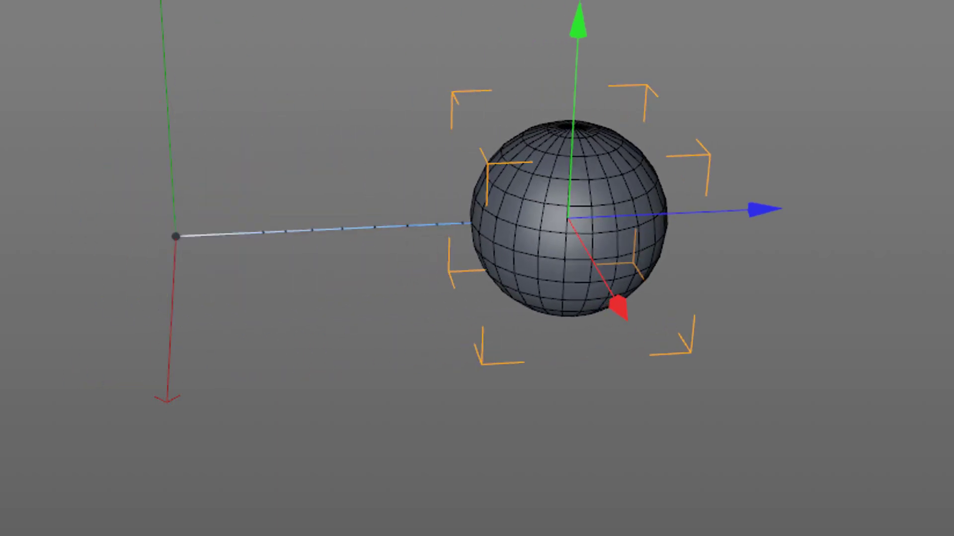
{"action": "left_click", "coordinate": [382, 263]}
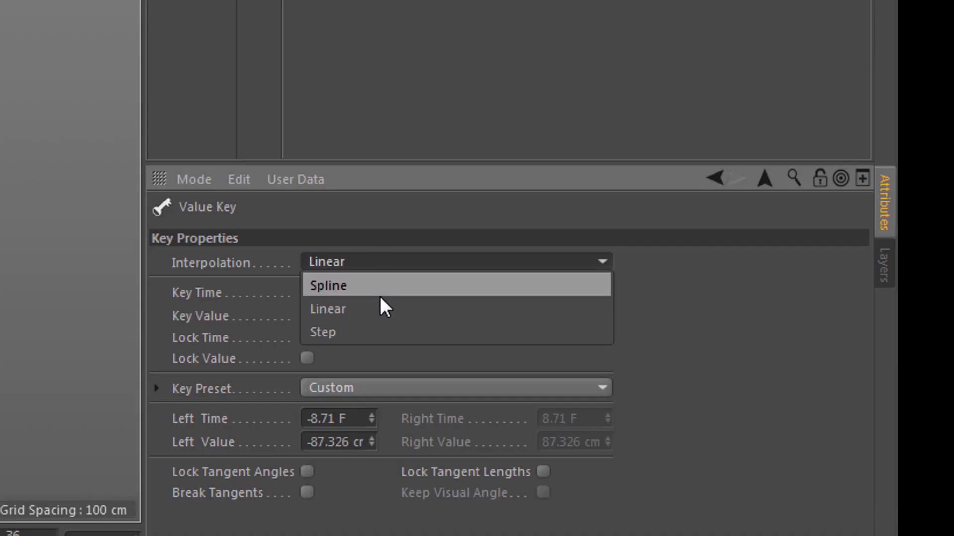
{"action": "left_click", "coordinate": [380, 330]}
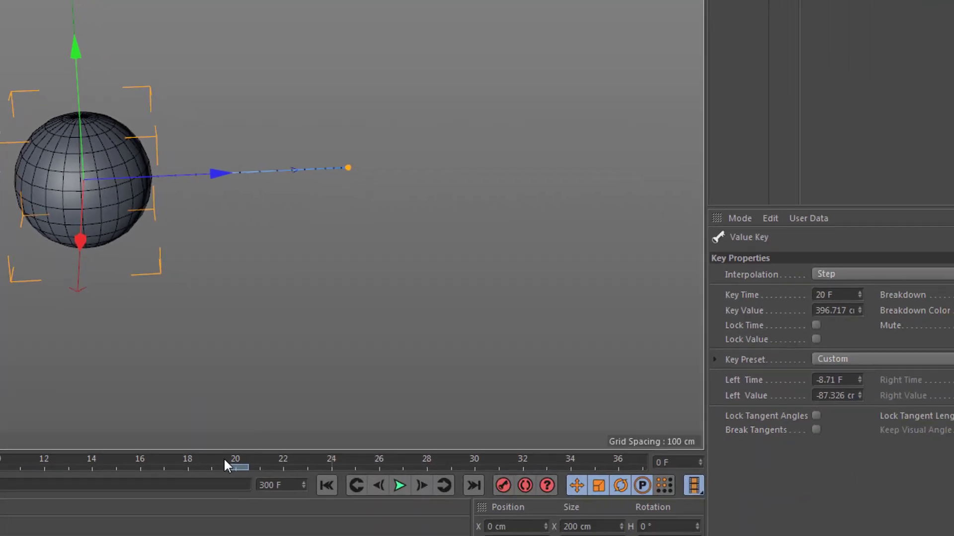
Step: Inspect the frame 20 key, and set the frame 0 keys to Step interpolation
{"action": "left_click", "coordinate": [228, 458]}
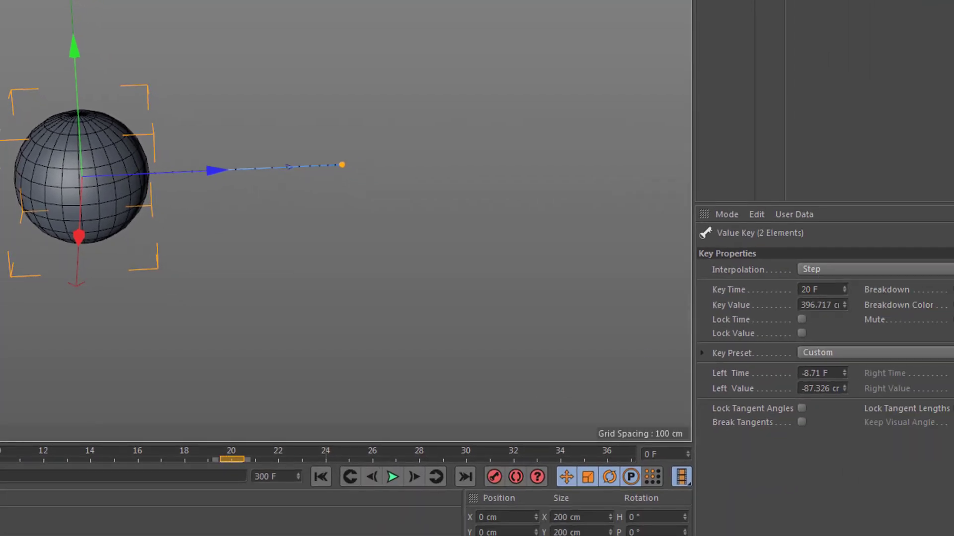
{"action": "left_click", "coordinate": [831, 272]}
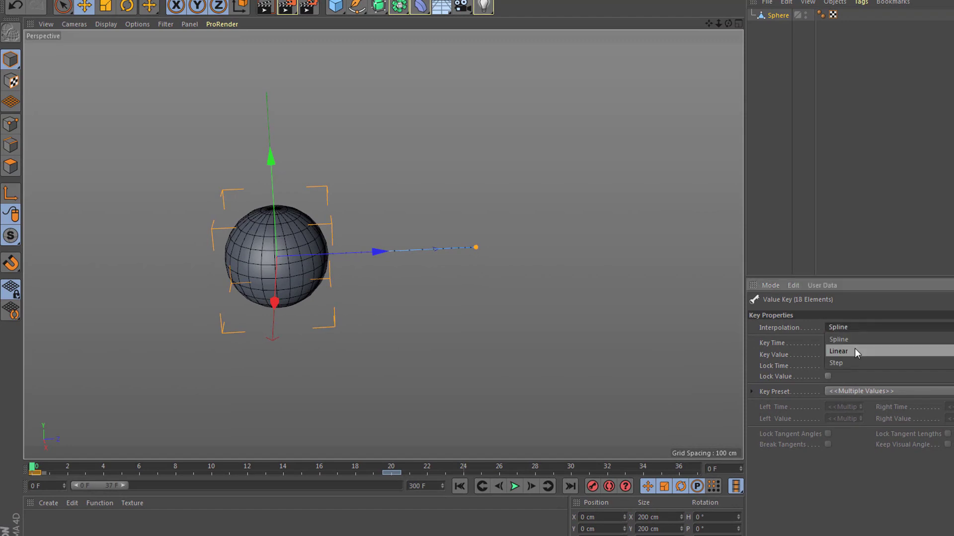
{"action": "left_click", "coordinate": [851, 362]}
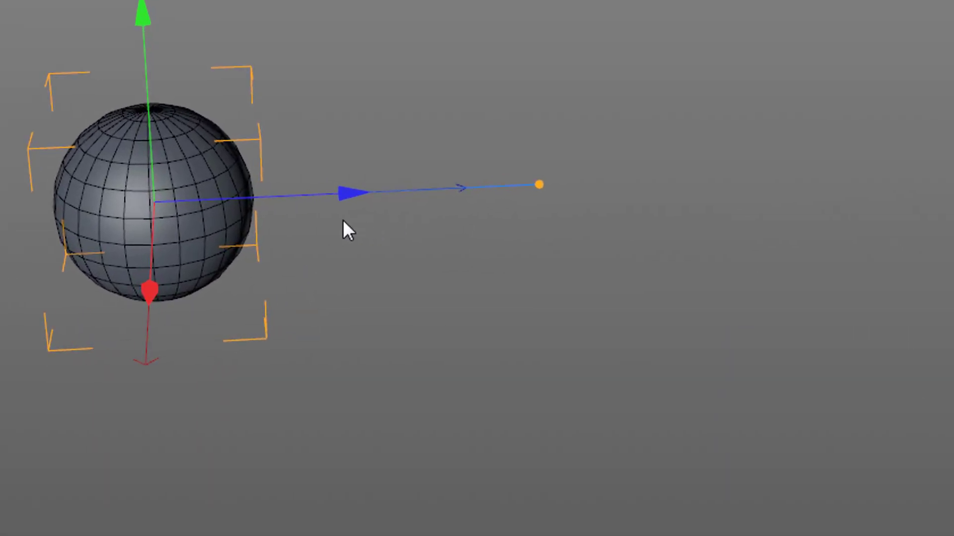
{"action": "left_click_drag", "start_coordinate": [407, 230], "coordinate": [400, 130], "text": "alt"}
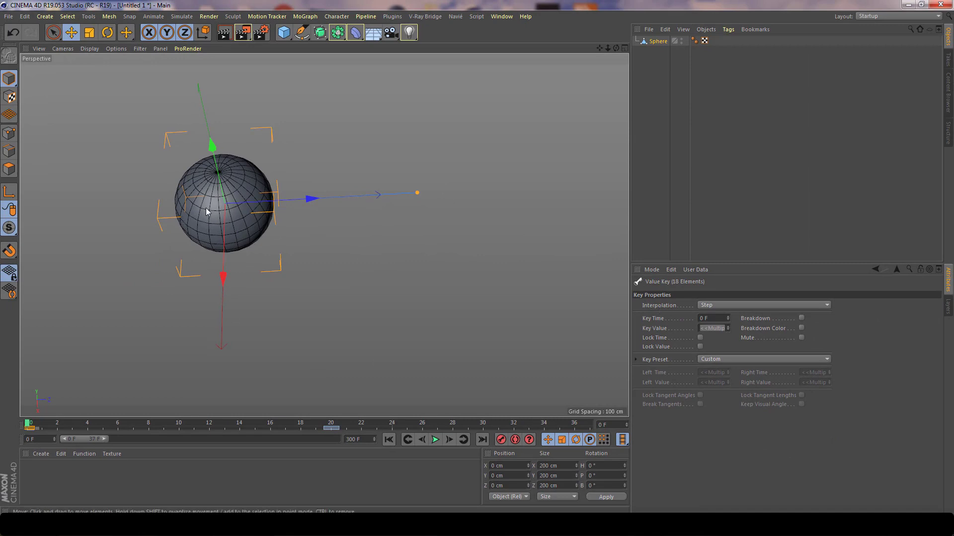
Step: Set the interpolation of the frame 0 keys to Spline, and deselect the sphere
{"action": "left_click", "coordinate": [732, 306]}
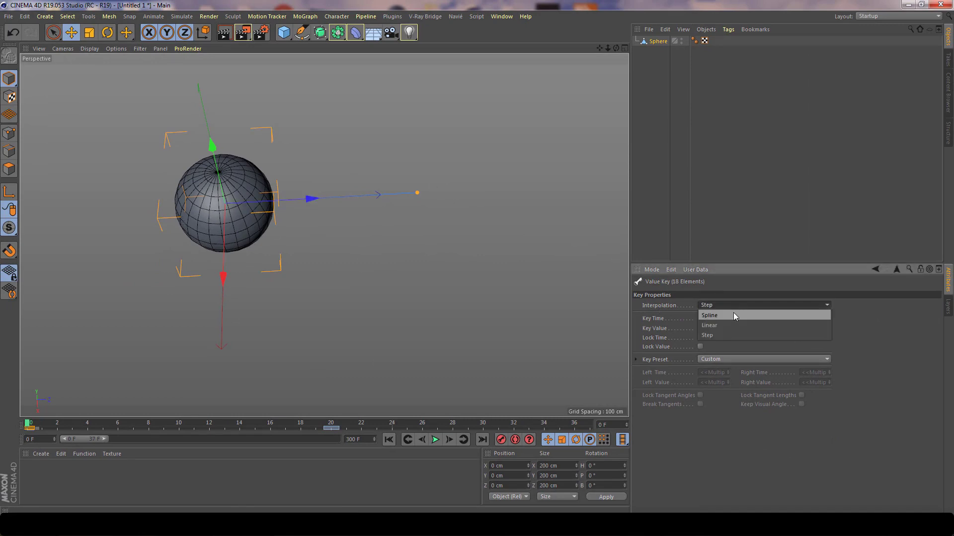
{"action": "left_click", "coordinate": [733, 315]}
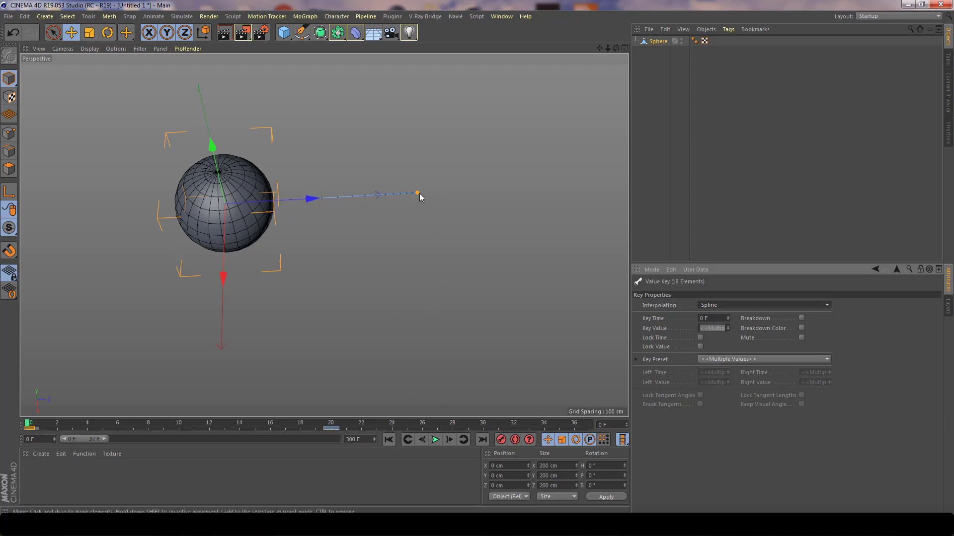
{"action": "left_click", "coordinate": [395, 193]}
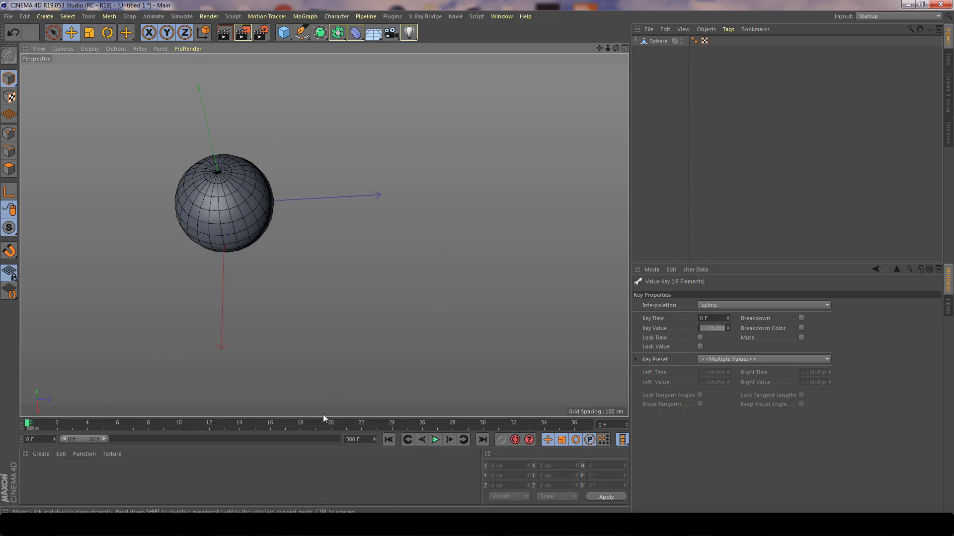
Step: Play the spline-interpolated motion, reselect the sphere, and return to frame 0 to examine its path and end key
{"action": "left_click", "coordinate": [435, 440]}
{"action": "left_click", "coordinate": [434, 440]}
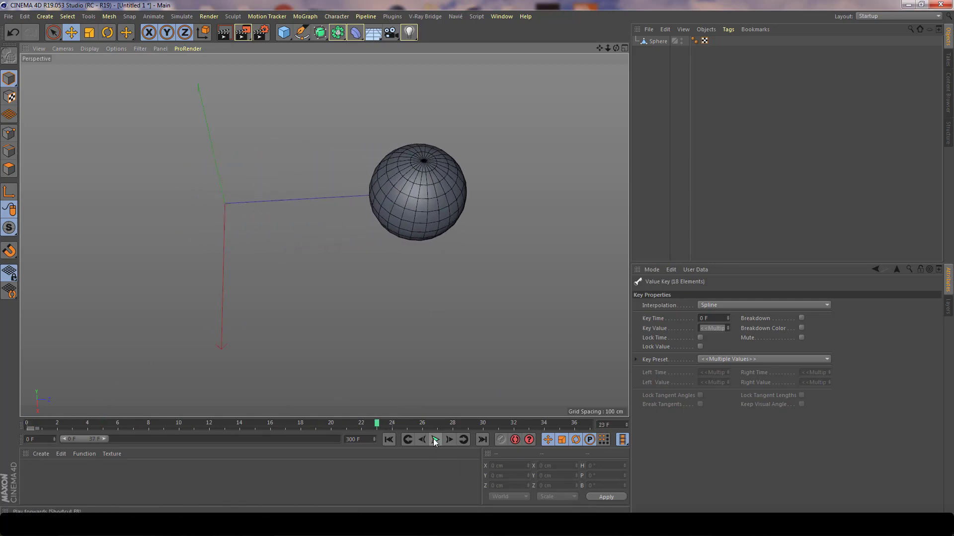
{"action": "left_click", "coordinate": [656, 41]}
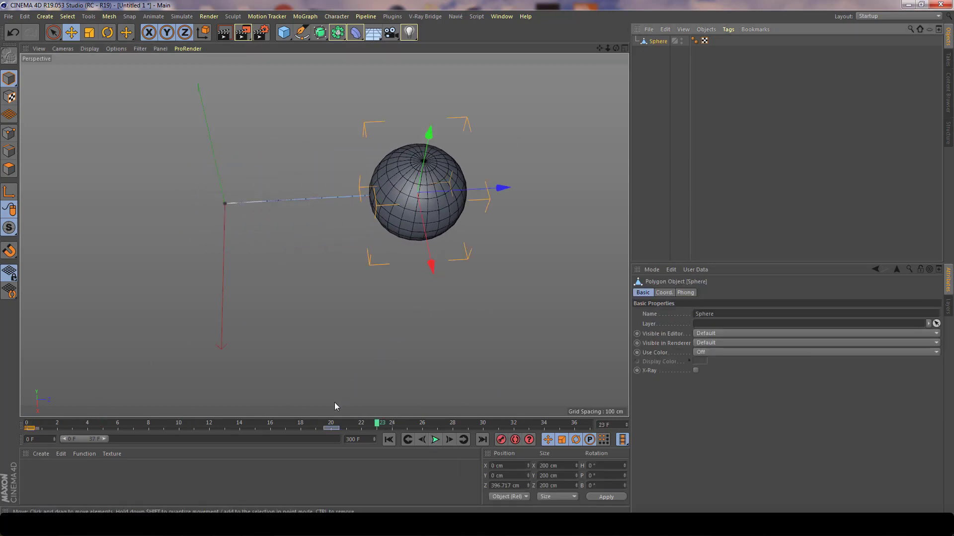
{"action": "left_click_drag", "start_coordinate": [328, 423], "coordinate": [27, 423]}
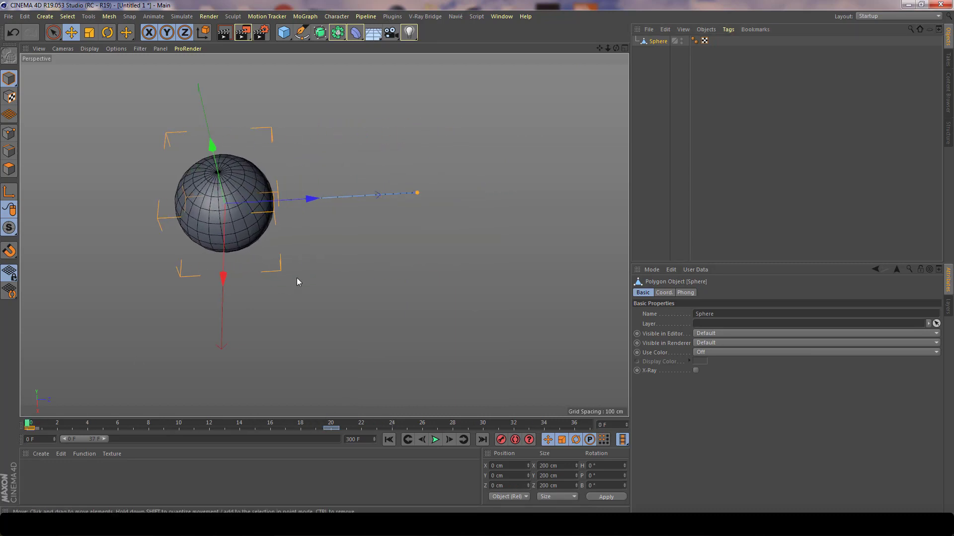
{"action": "left_click", "coordinate": [417, 193]}
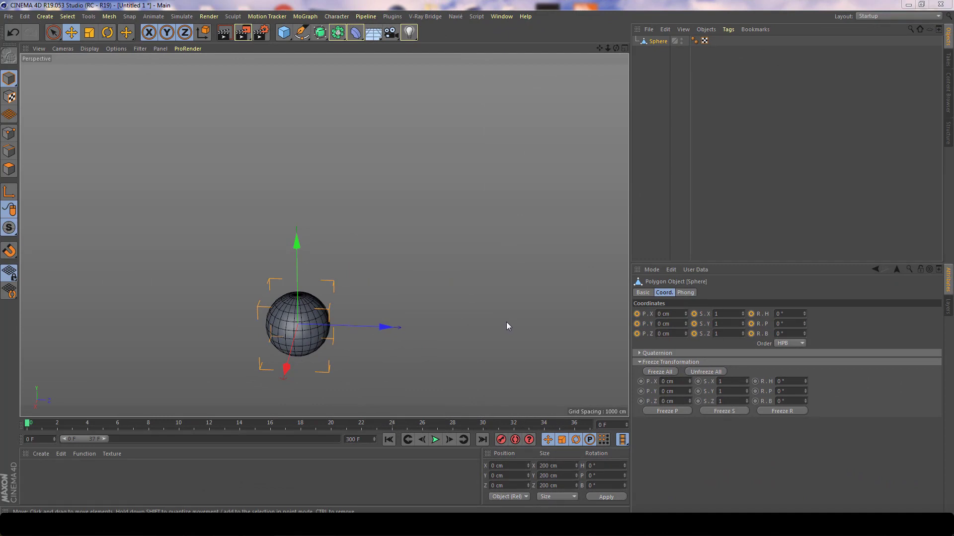
Step: Move the unanimated sphere away from the origin to about X -173, Y 408, Z 406 cm
{"action": "middle_click_drag", "start_coordinate": [429, 332], "coordinate": [432, 251], "text": "alt"}
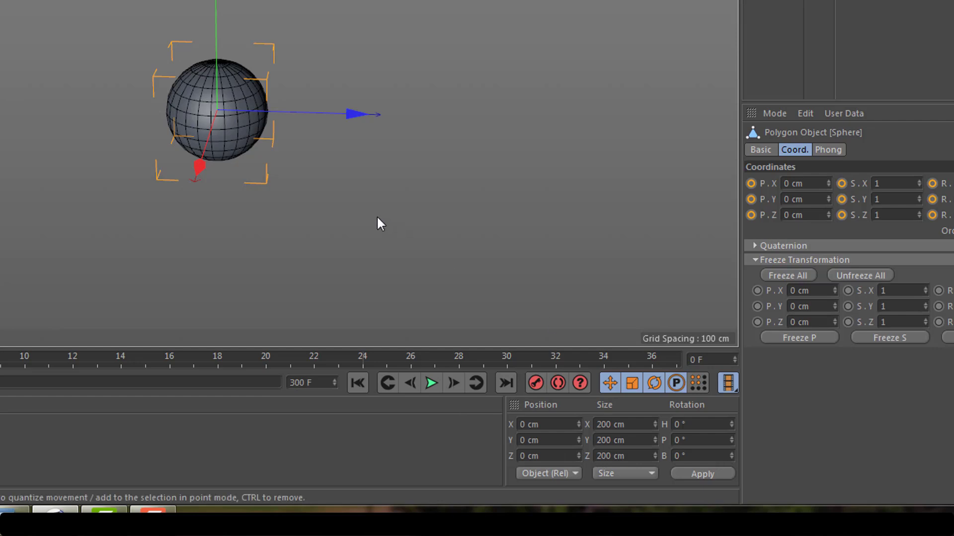
{"action": "left_click_drag", "start_coordinate": [295, 52], "coordinate": [331, 0]}
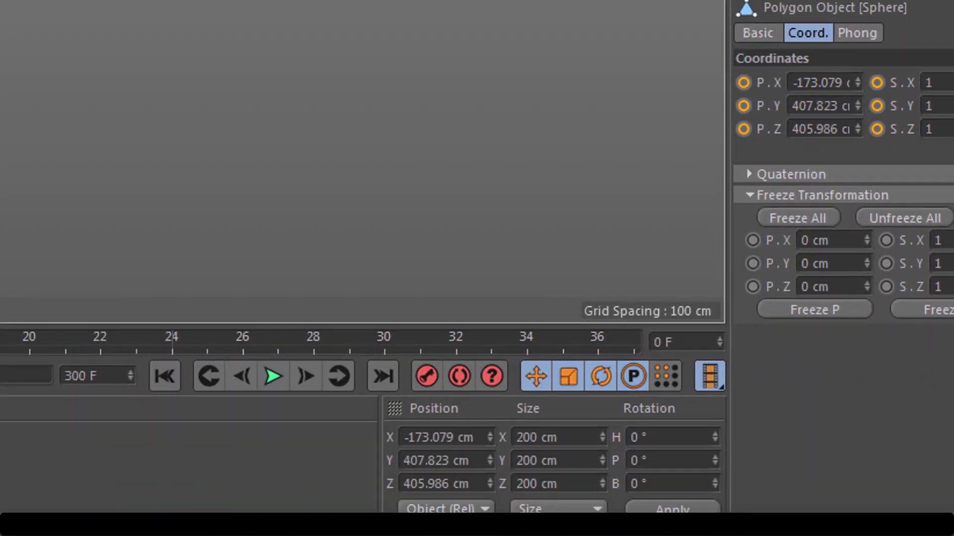
{"action": "scroll", "coordinate": [362, 159], "scroll_direction": "down", "scroll_amount": 3}
{"action": "scroll", "coordinate": [362, 159], "scroll_direction": "up", "scroll_amount": 3}
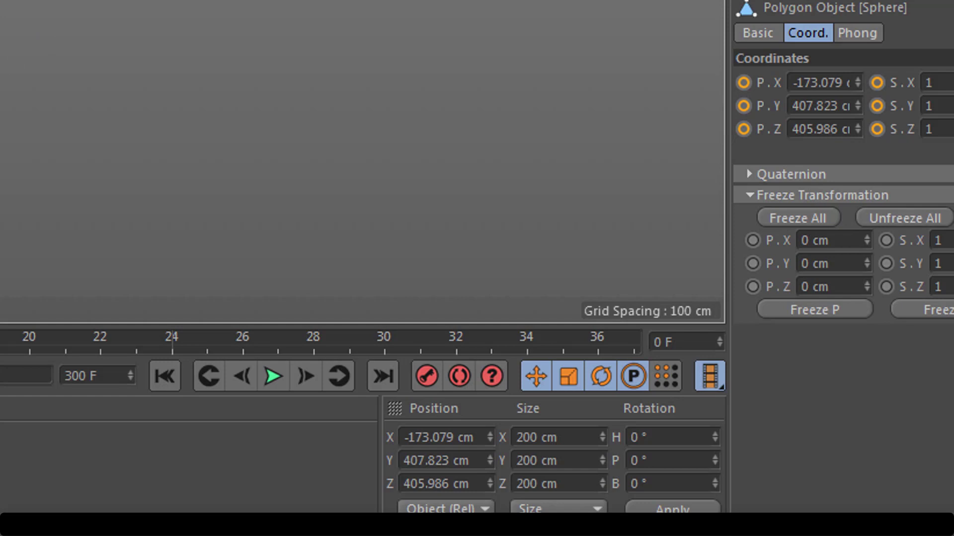
{"action": "scroll", "coordinate": [363, 159], "scroll_direction": "down", "scroll_amount": 3}
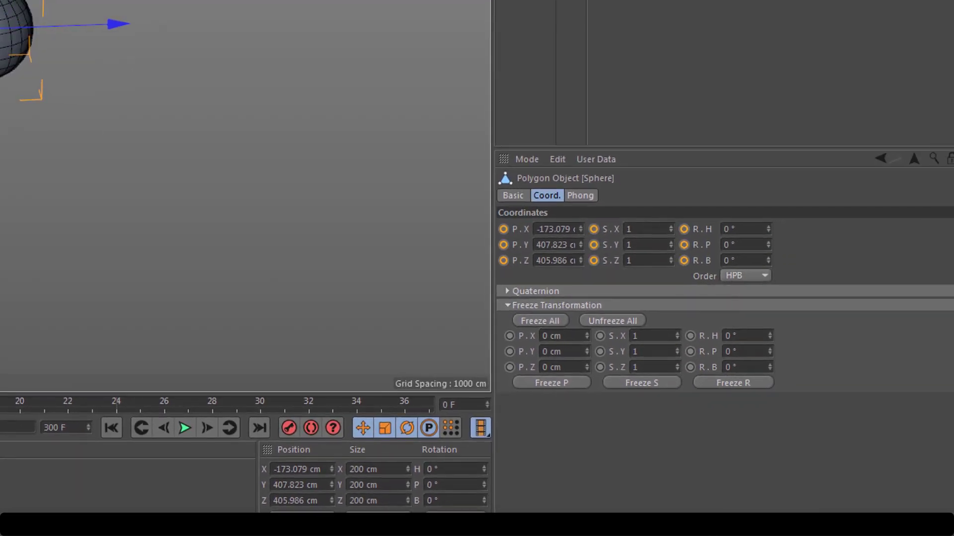
Step: Freeze all of the sphere's transformations in its coordinate properties
{"action": "left_click", "coordinate": [554, 196]}
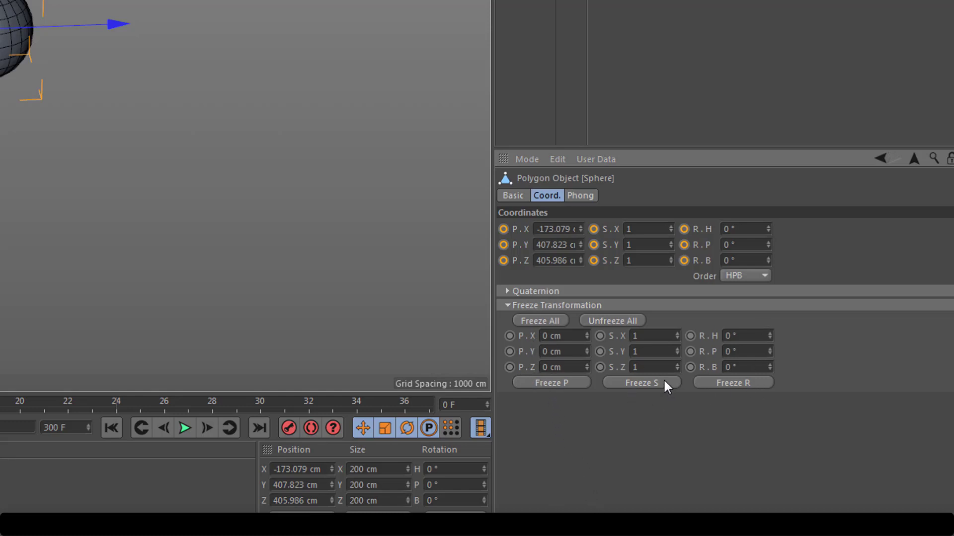
{"action": "left_click", "coordinate": [548, 326]}
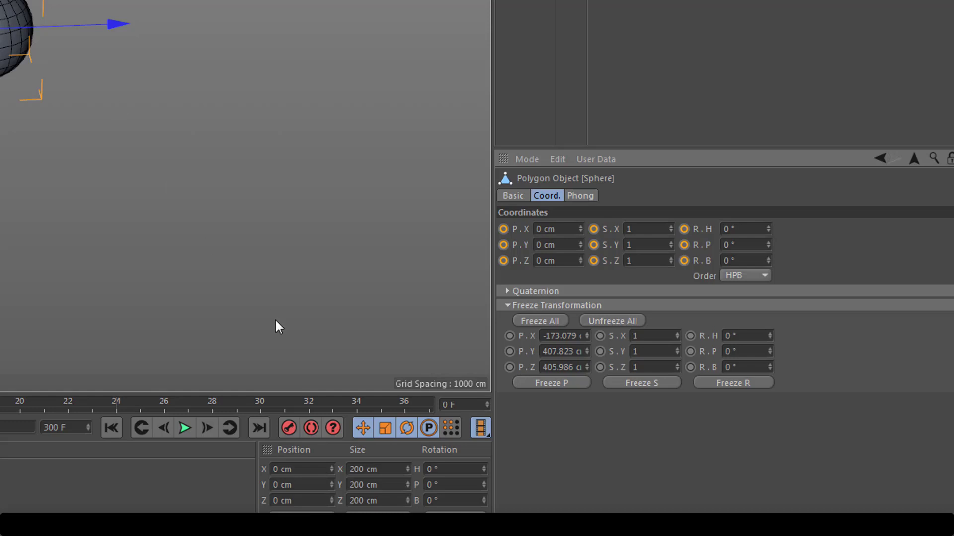
Step: Test the frozen coordinates by moving the sphere to 300 cm along Z and setting Z to 0 cm again
{"action": "left_click_drag", "start_coordinate": [305, 501], "coordinate": [251, 505]}
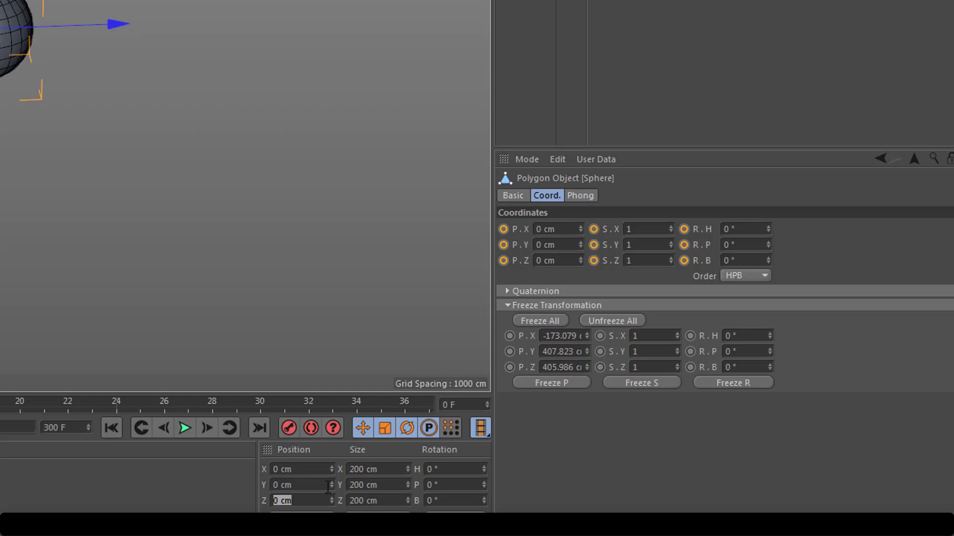
{"action": "type", "text": "300"}
{"action": "key", "text": "Return"}
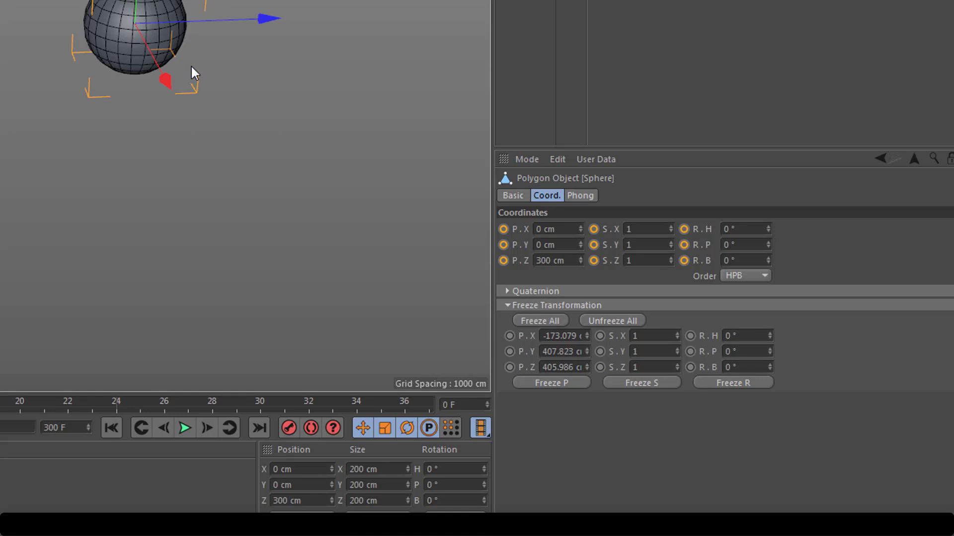
{"action": "double_click", "coordinate": [311, 500]}
{"action": "type", "text": "0"}
{"action": "key", "text": "Return"}
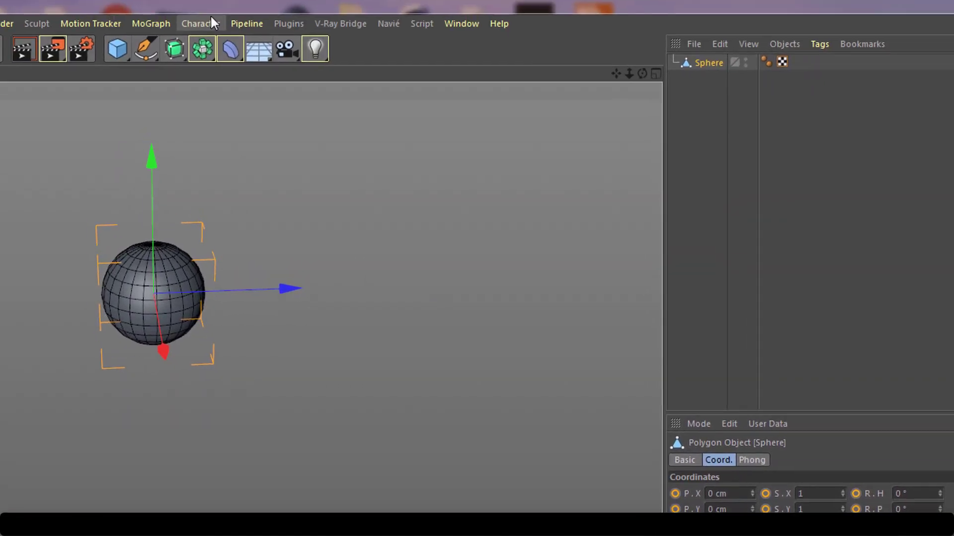
Step: Locate the Reset PSR command among the character commands without applying it
{"action": "left_click", "coordinate": [35, 0]}
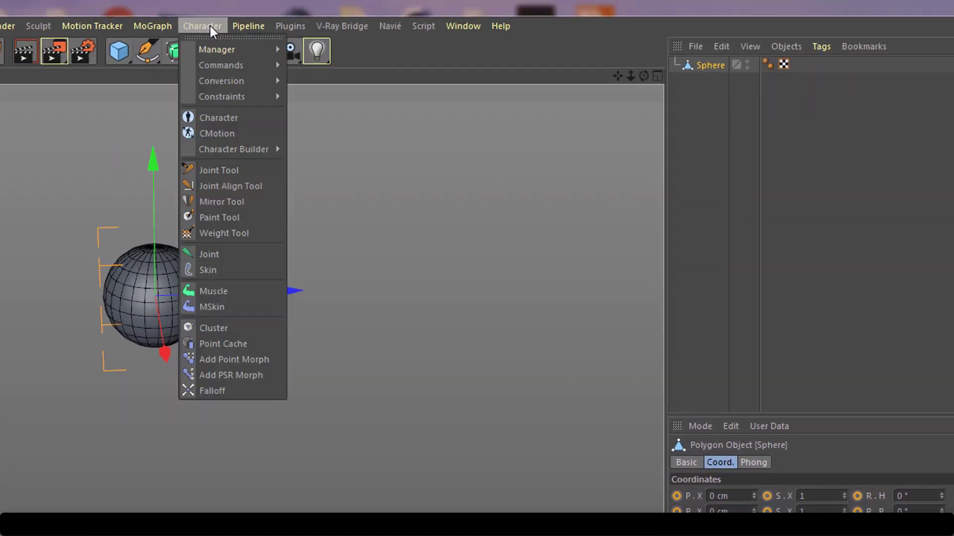
{"action": "mouse_move", "coordinate": [254, 61]}
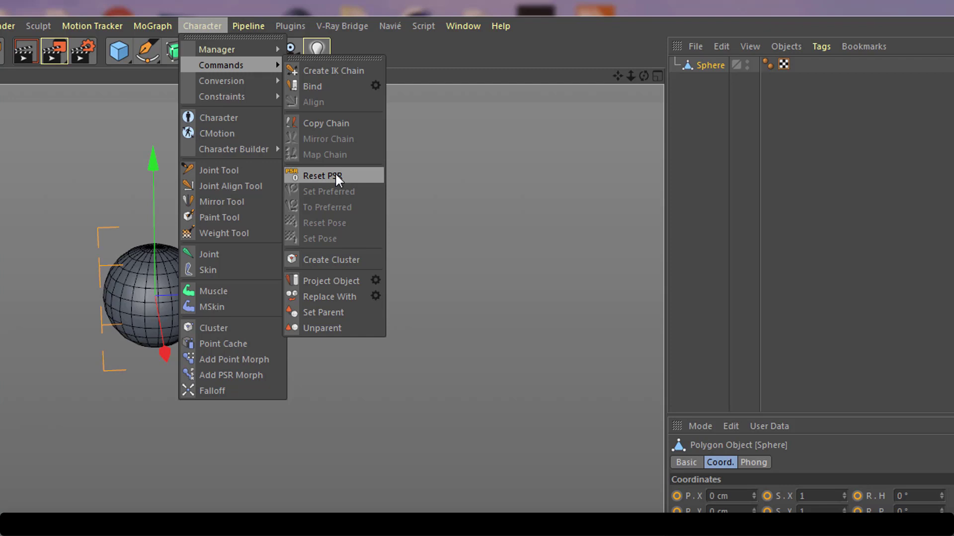
{"action": "left_click", "coordinate": [454, 389]}
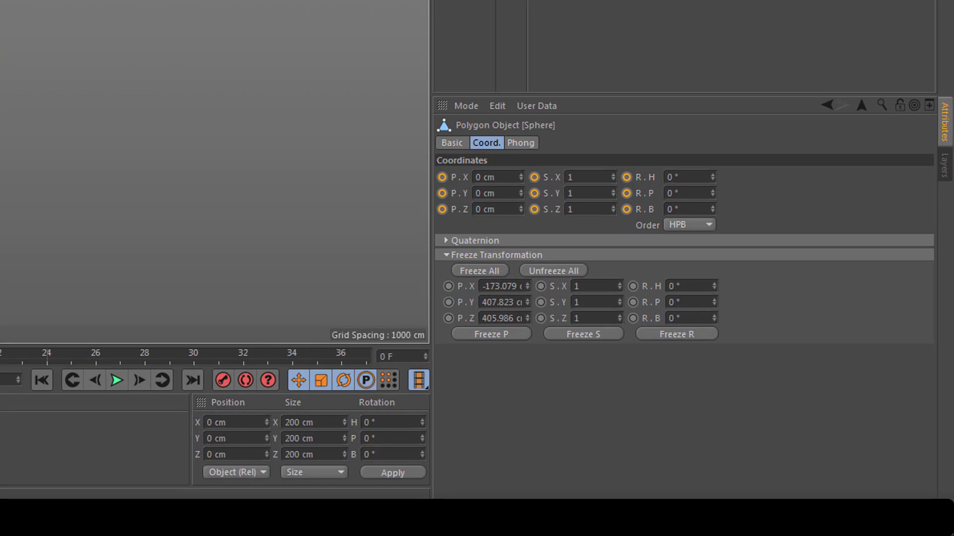
Step: Unfreeze all of the sphere's transformations and return it to the world origin with Reset PSR
{"action": "left_click", "coordinate": [558, 270]}
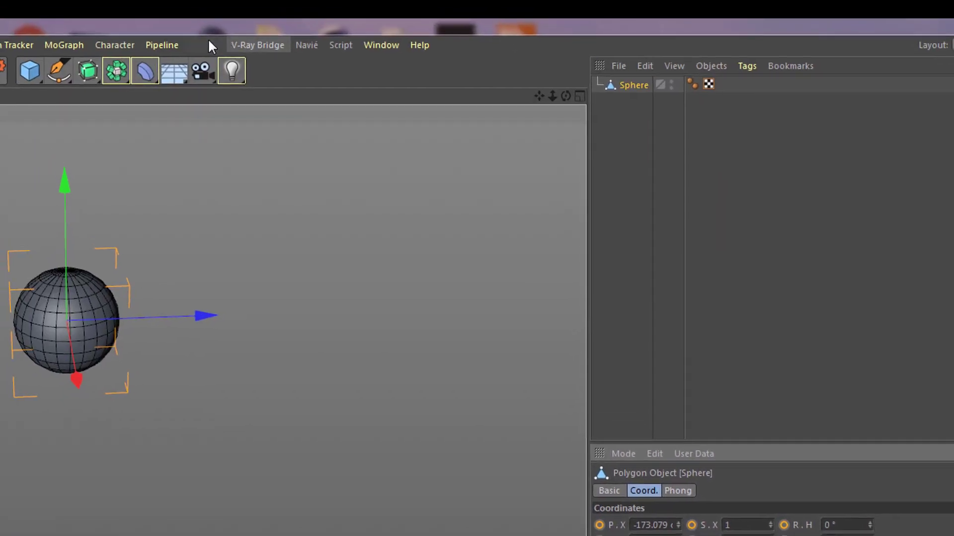
{"action": "left_click", "coordinate": [124, 47]}
{"action": "mouse_move", "coordinate": [149, 89]}
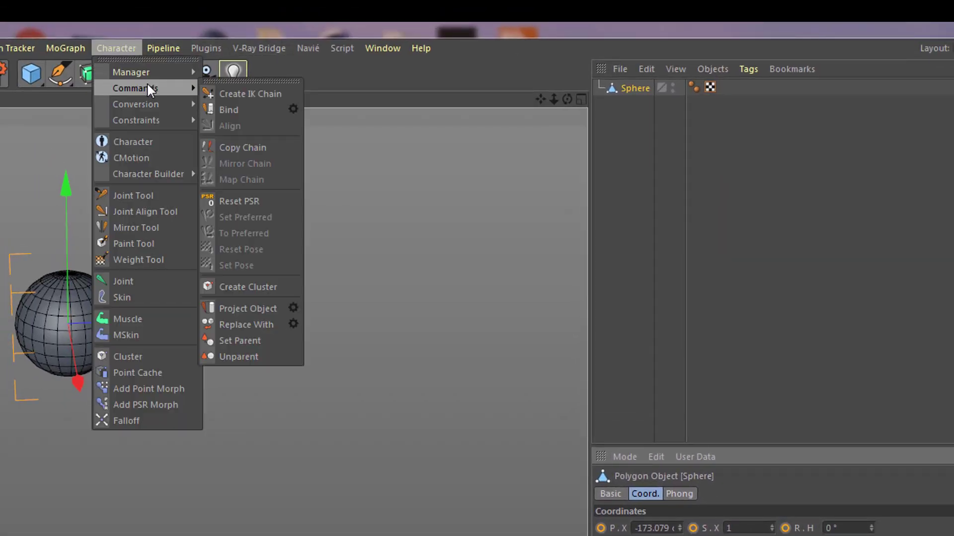
{"action": "left_click", "coordinate": [267, 201]}
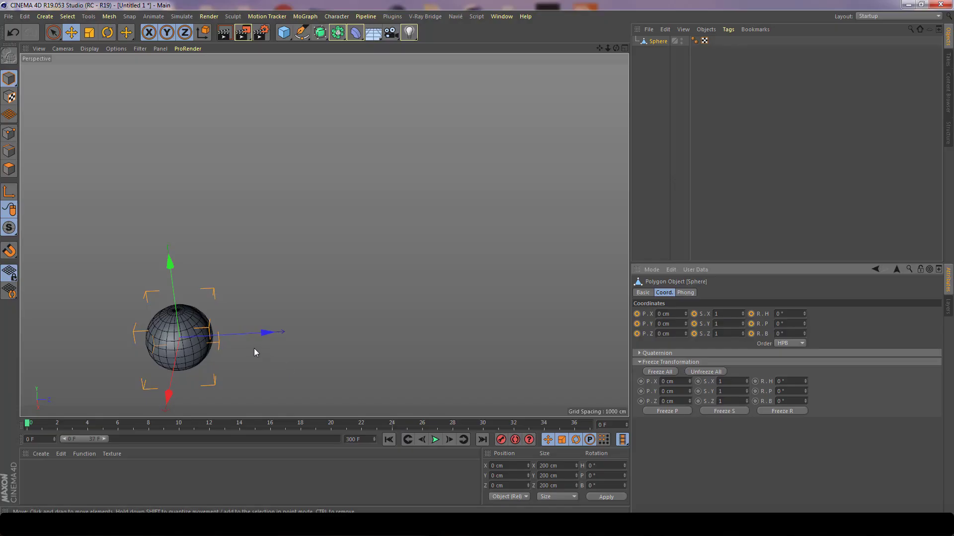
Step: Record a sphere keyframe at frame 0 and another at frame 30 with the sphere moved about 1233 cm along Z
{"action": "middle_click_drag", "start_coordinate": [243, 346], "coordinate": [221, 324], "text": "alt"}
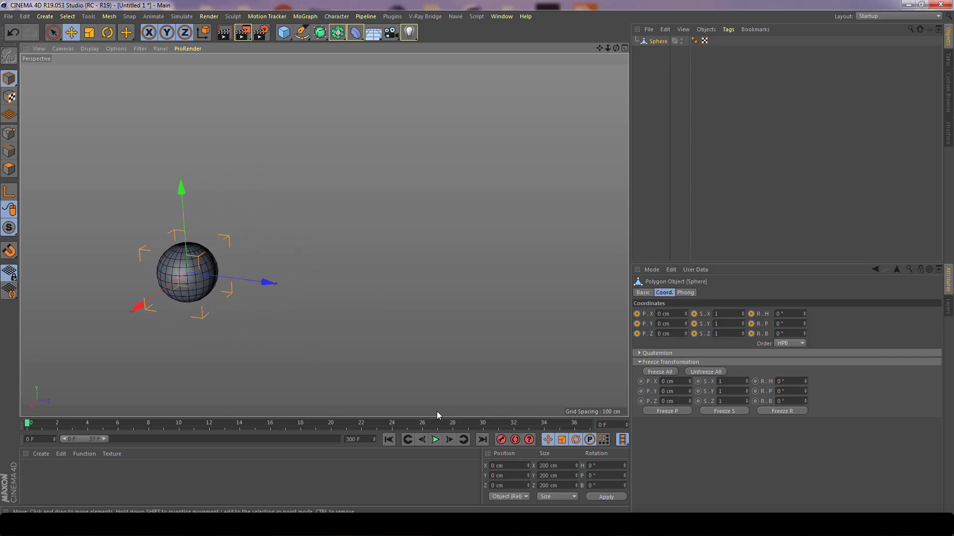
{"action": "left_click", "coordinate": [501, 440]}
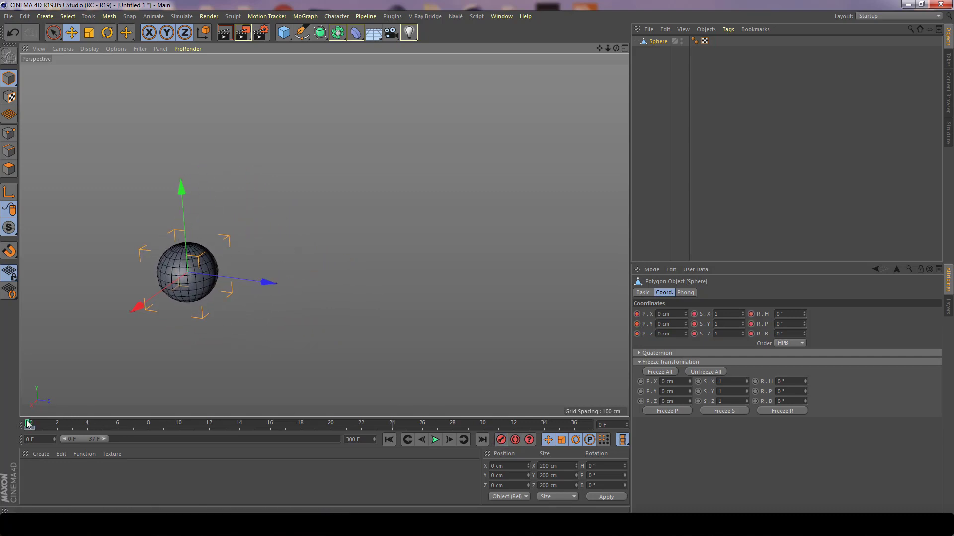
{"action": "left_click_drag", "start_coordinate": [100, 425], "coordinate": [484, 425]}
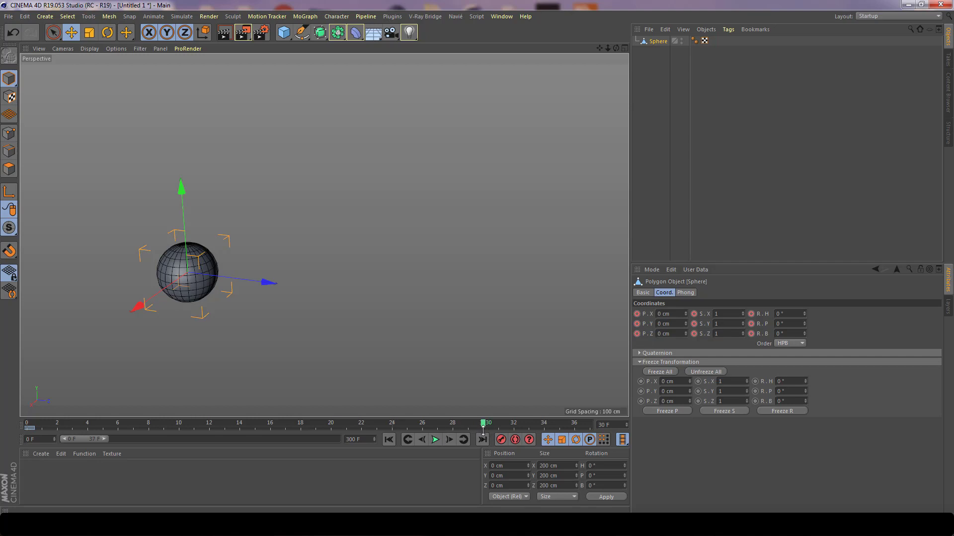
{"action": "left_click_drag", "start_coordinate": [286, 288], "coordinate": [247, 278]}
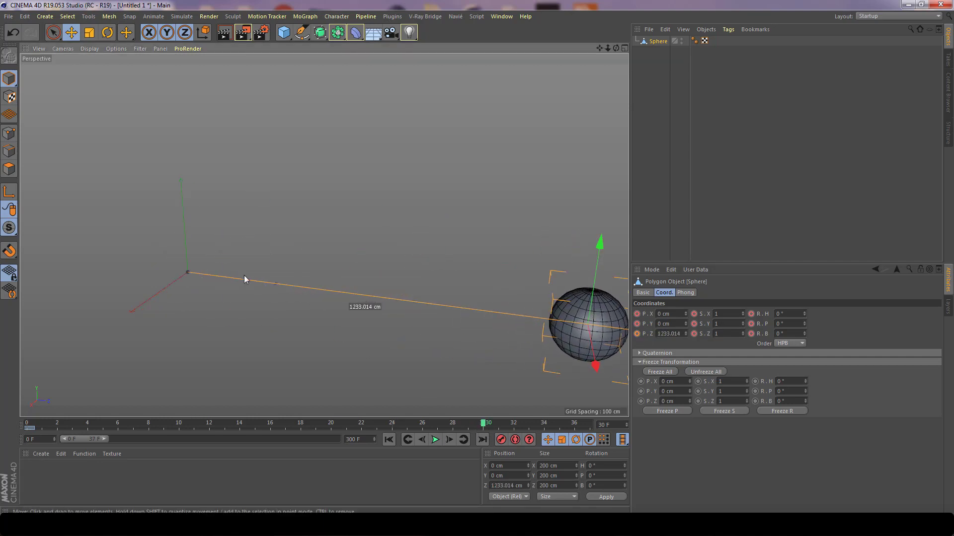
{"action": "left_click", "coordinate": [501, 440]}
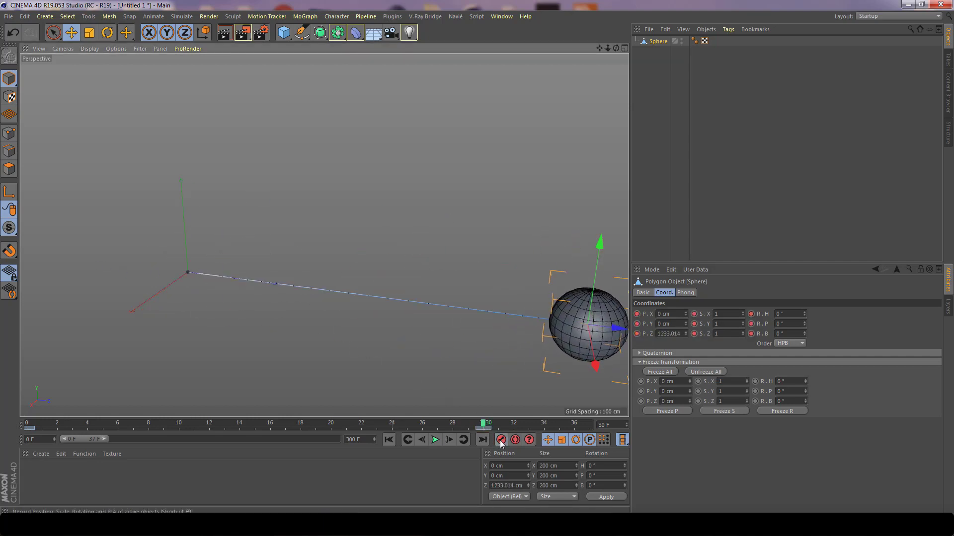
Step: Raise the sphere to about 380 cm in Y at frame 15 and record a keyframe there
{"action": "mouse_move", "coordinate": [417, 329]}
{"action": "left_mouse_down", "text": "alt"}
{"action": "mouse_move", "coordinate": [435, 324]}
{"action": "mouse_move", "coordinate": [373, 266]}
{"action": "mouse_move", "coordinate": [431, 262]}
{"action": "left_mouse_up", "text": "alt"}
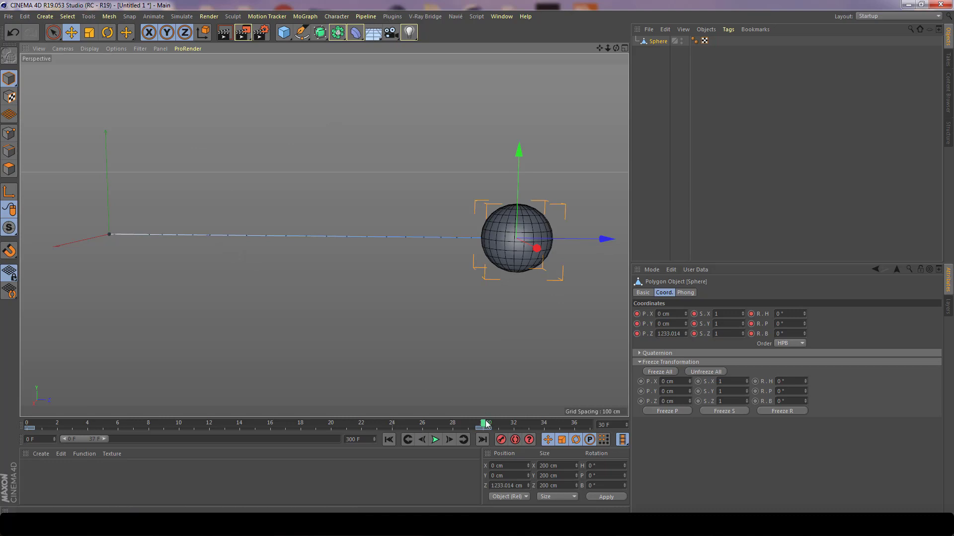
{"action": "left_click_drag", "start_coordinate": [484, 425], "coordinate": [253, 424]}
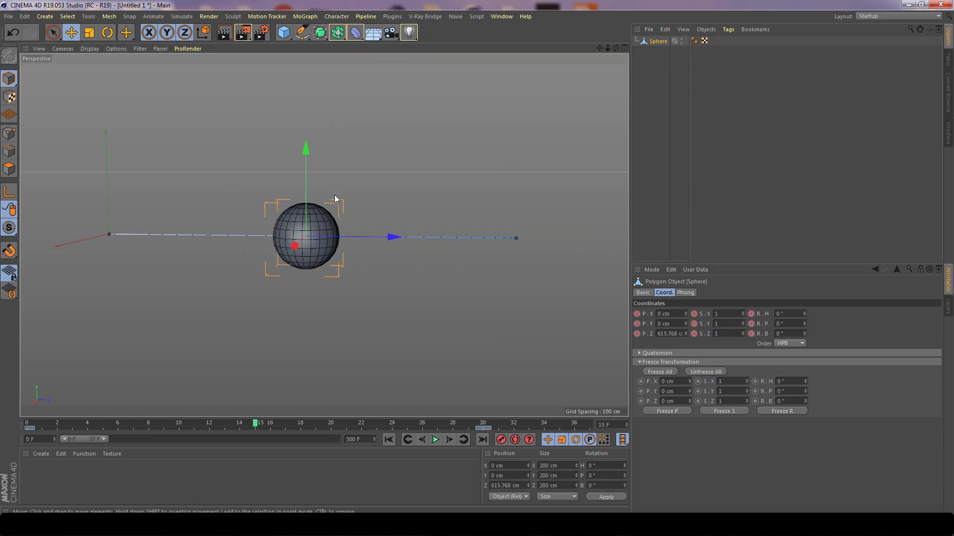
{"action": "left_click_drag", "start_coordinate": [308, 150], "coordinate": [308, 22]}
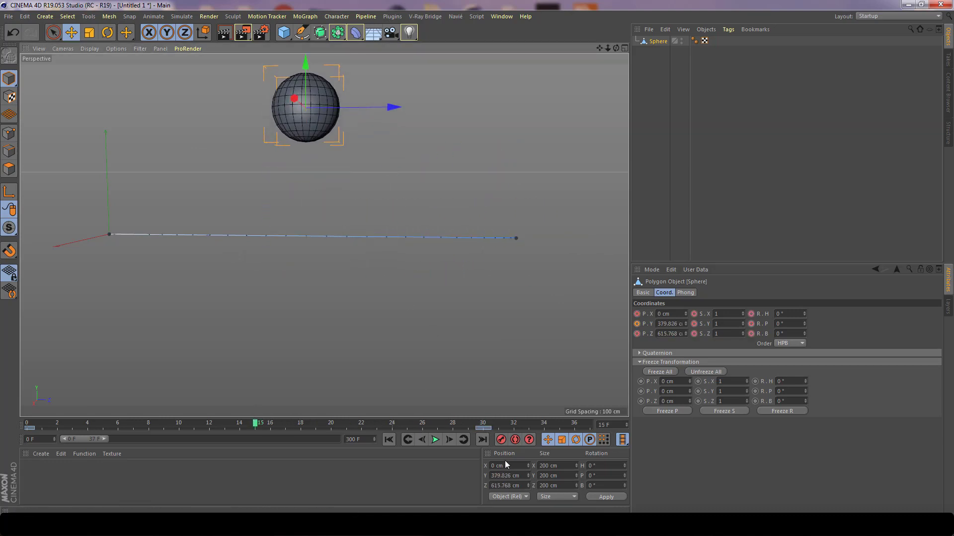
{"action": "left_click", "coordinate": [503, 441]}
{"action": "middle_click_drag", "start_coordinate": [389, 296], "coordinate": [389, 358], "text": "alt"}
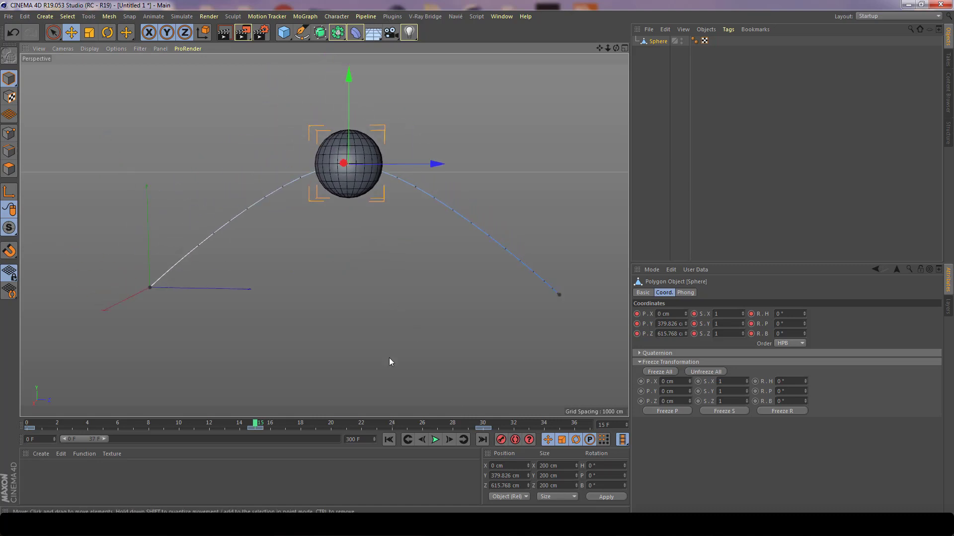
Step: Shift the path's middle key toward the end key directly in the viewport and play the animation from frame 0
{"action": "left_click_drag", "start_coordinate": [253, 421], "coordinate": [58, 427]}
{"action": "left_click_drag", "start_coordinate": [133, 404], "coordinate": [10, 405]}
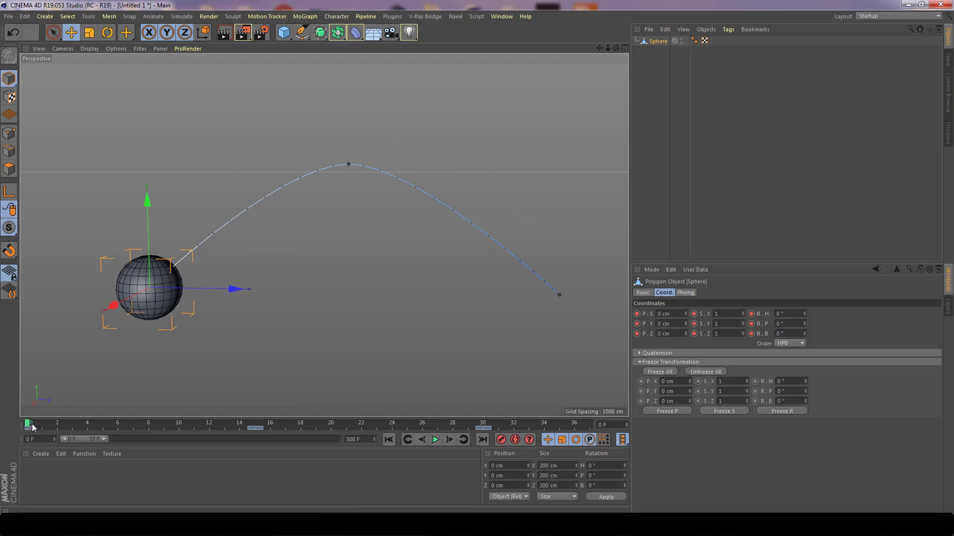
{"action": "mouse_move", "coordinate": [31, 427]}
{"action": "left_mouse_down"}
{"action": "mouse_move", "coordinate": [138, 416]}
{"action": "mouse_move", "coordinate": [327, 419]}
{"action": "mouse_move", "coordinate": [422, 442]}
{"action": "mouse_move", "coordinate": [282, 410]}
{"action": "mouse_move", "coordinate": [27, 420]}
{"action": "left_mouse_up"}
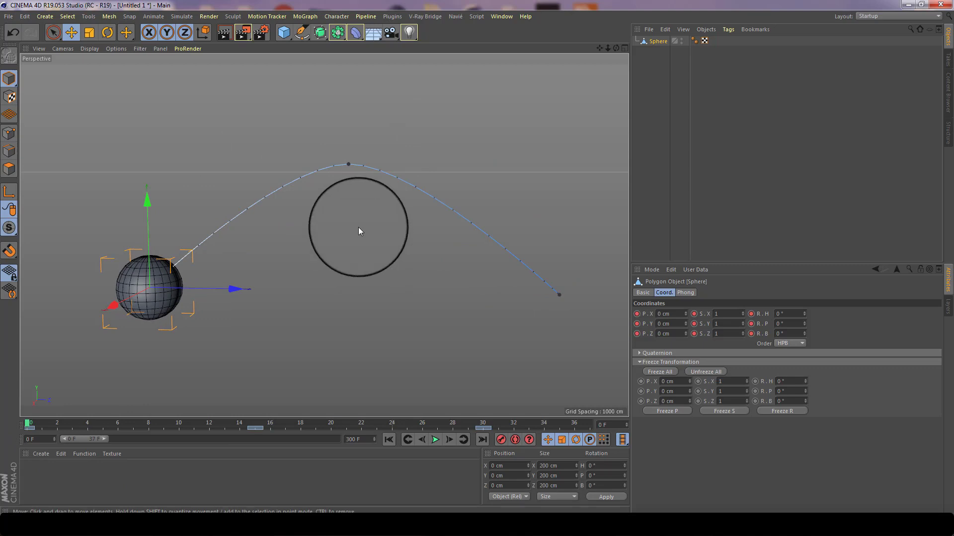
{"action": "left_click", "coordinate": [349, 165]}
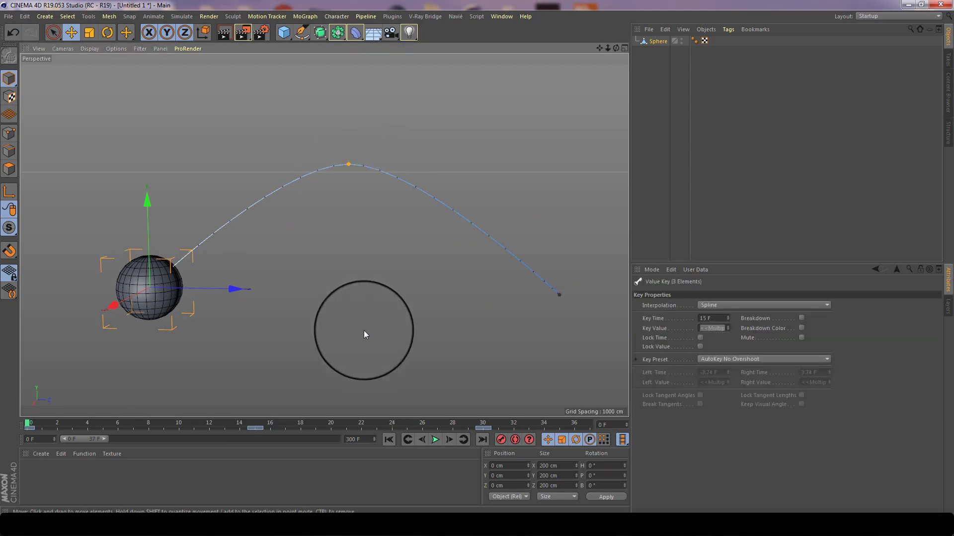
{"action": "left_click_drag", "start_coordinate": [347, 165], "coordinate": [474, 153]}
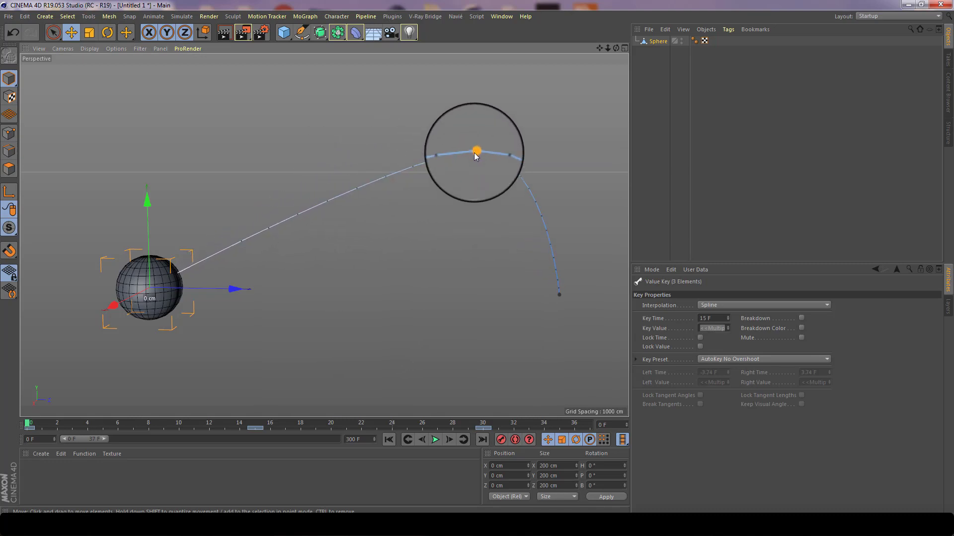
{"action": "left_click", "coordinate": [435, 440]}
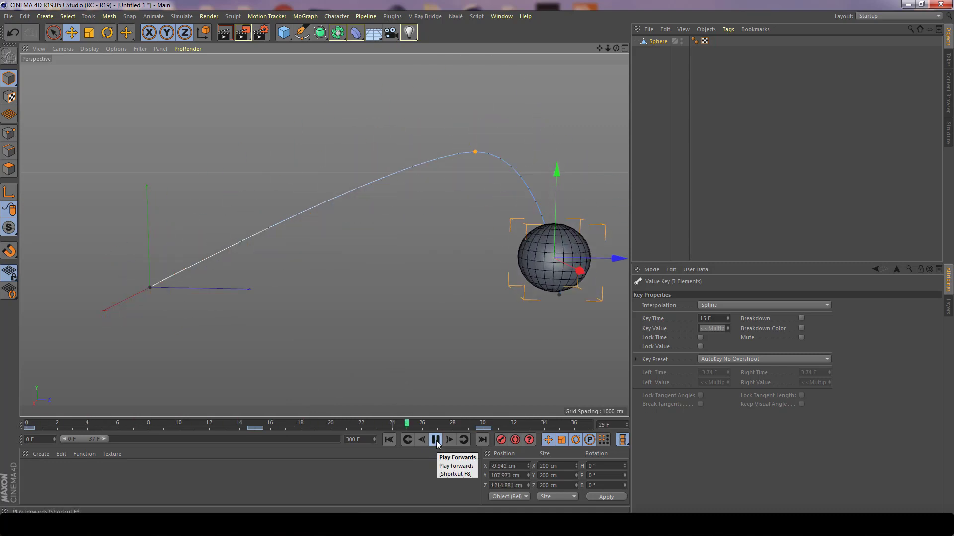
{"action": "left_click", "coordinate": [388, 440]}
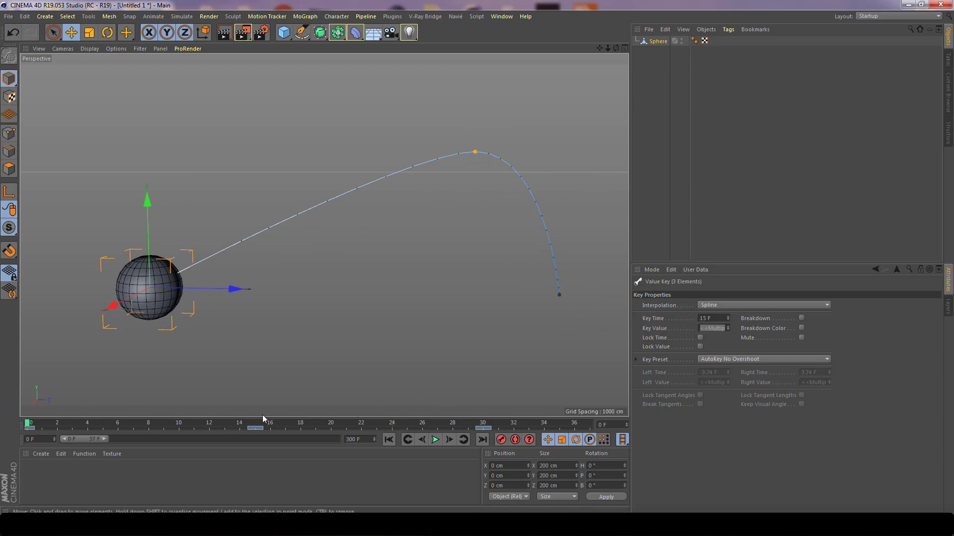
Step: Set the interpolation of the path's frame 15 key to Linear and play back the animation
{"action": "left_click", "coordinate": [254, 428]}
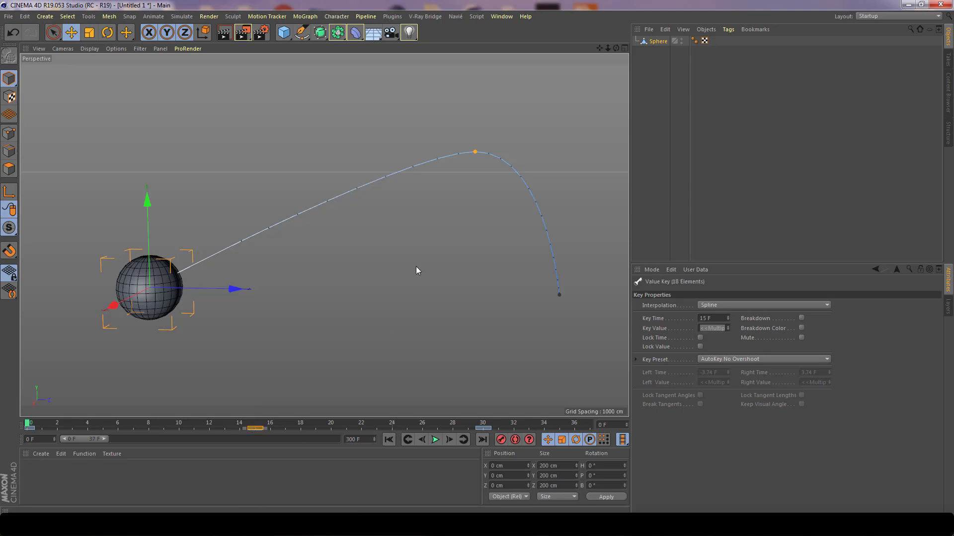
{"action": "left_click", "coordinate": [475, 161]}
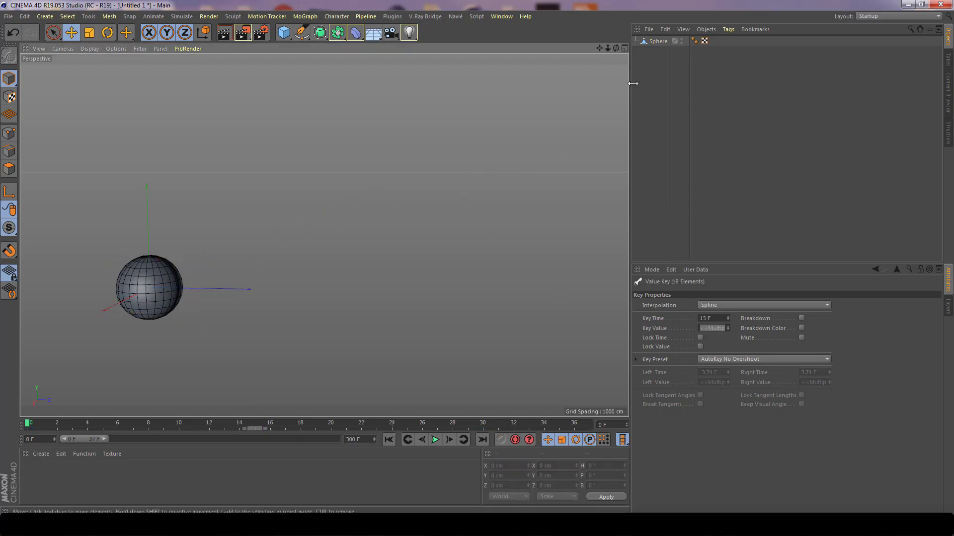
{"action": "left_click", "coordinate": [658, 42]}
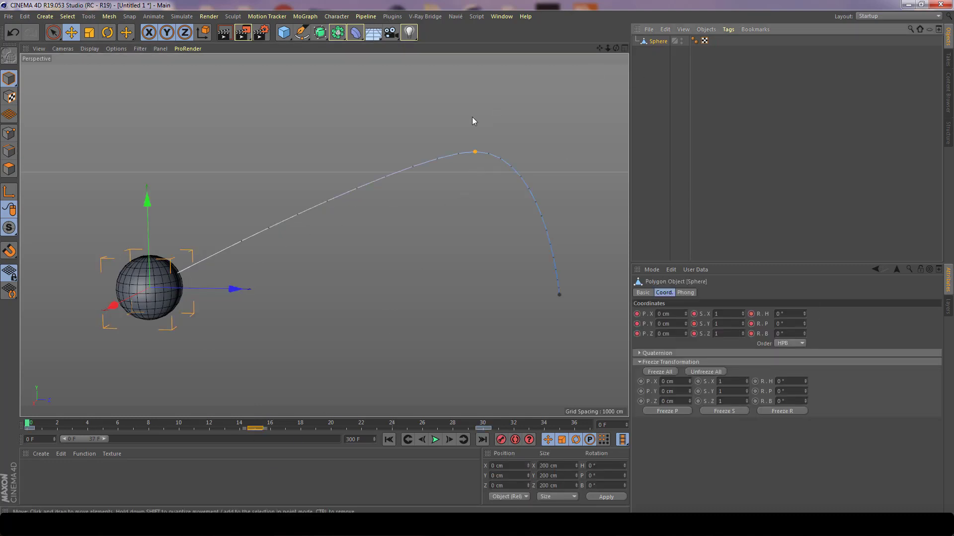
{"action": "left_click", "coordinate": [474, 152]}
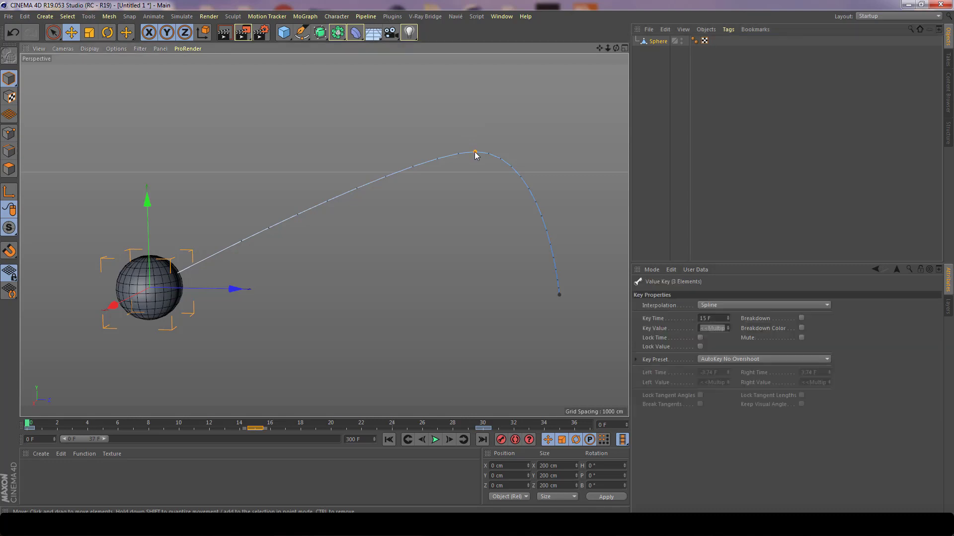
{"action": "left_click", "coordinate": [732, 305]}
{"action": "left_click", "coordinate": [731, 324]}
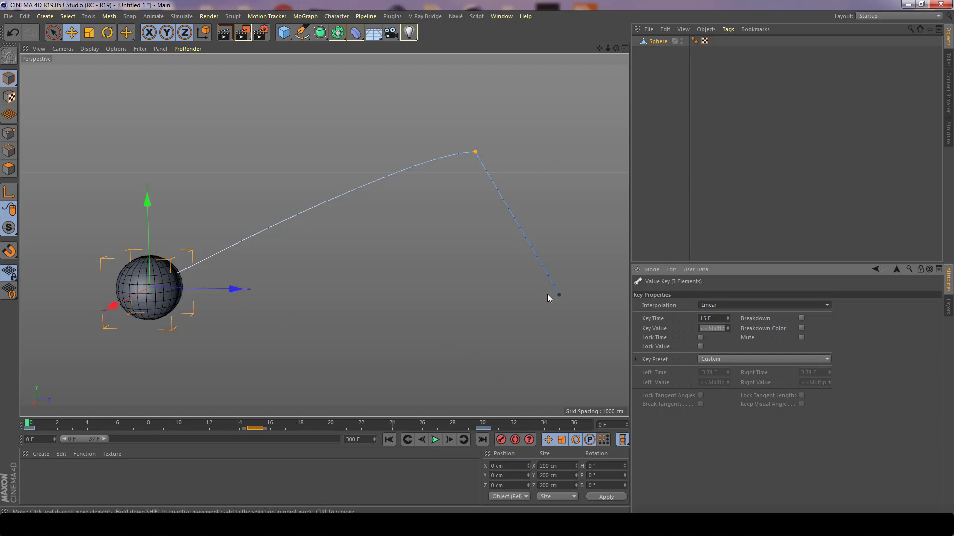
{"action": "left_click", "coordinate": [435, 440]}
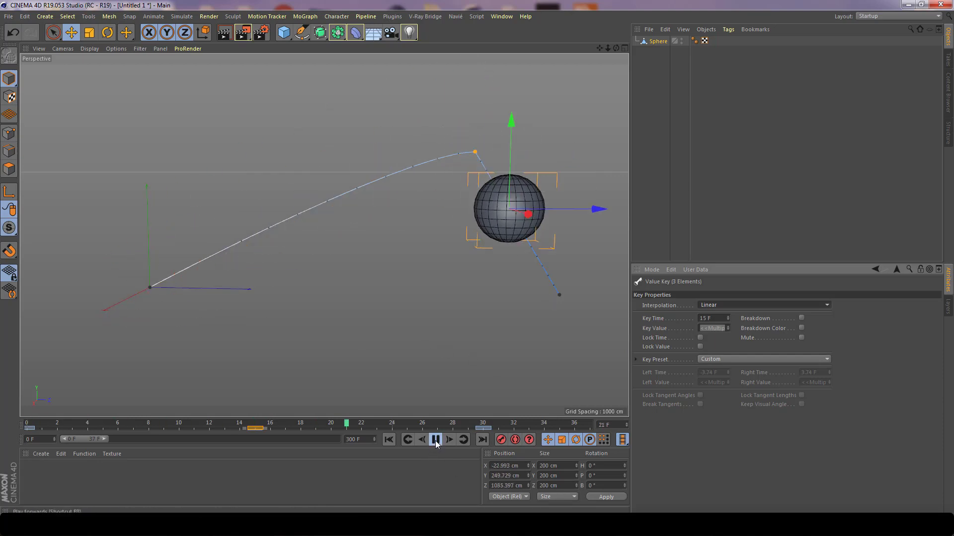
{"action": "left_click", "coordinate": [435, 440]}
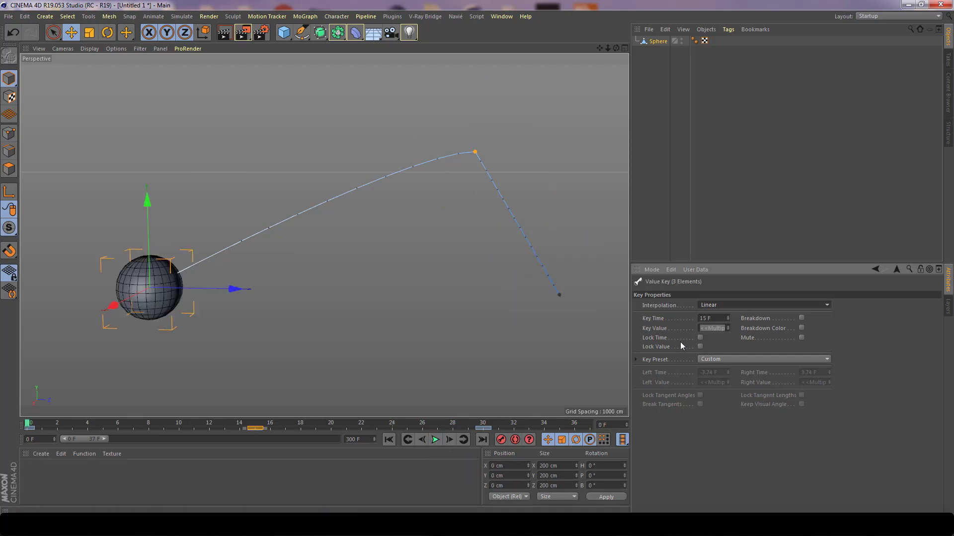
Step: Set the interpolation of the path's frame 15 key back to Spline
{"action": "left_click", "coordinate": [728, 305]}
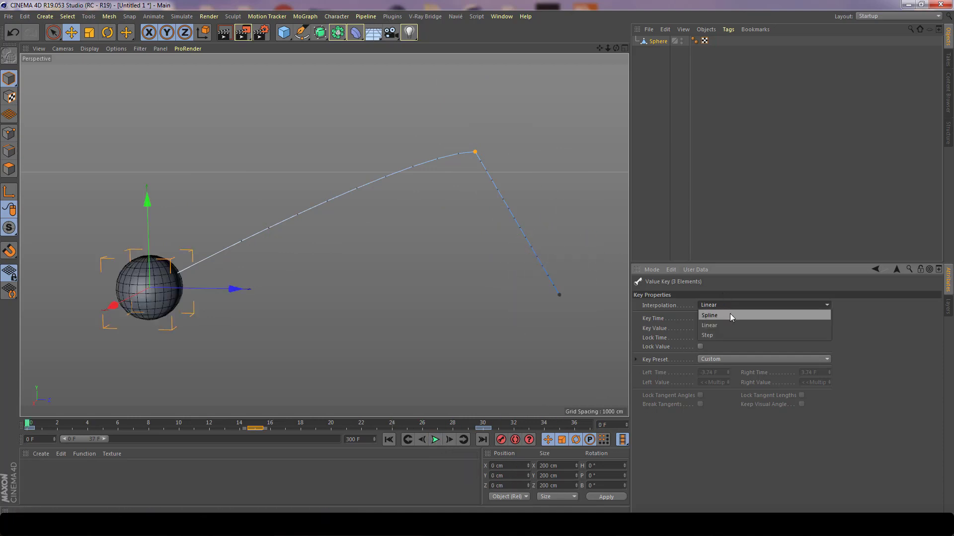
{"action": "left_click", "coordinate": [730, 314]}
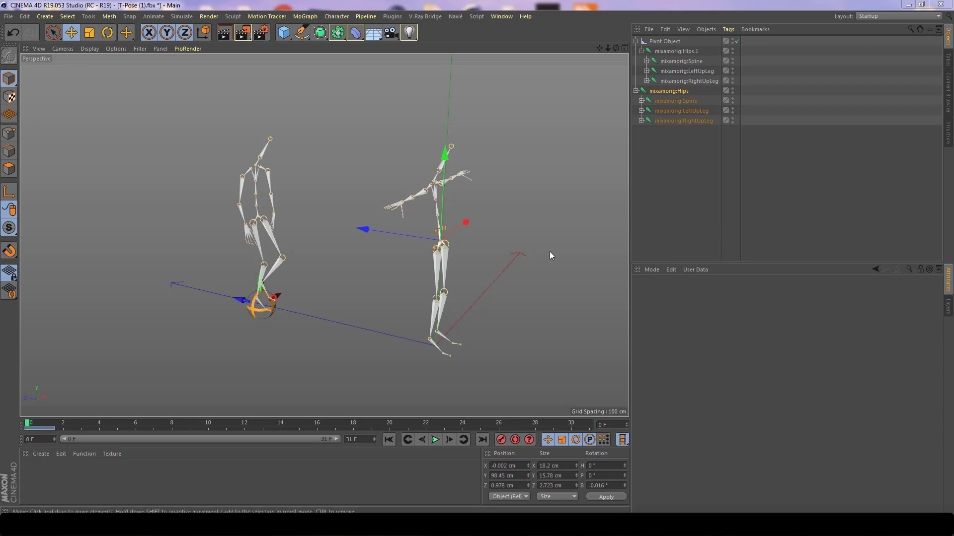
Step: Add a Retarget tag to the mixamorig:Hips joint of the T-pose skeleton
{"action": "mouse_move", "coordinate": [486, 275]}
{"action": "left_mouse_down", "text": "alt"}
{"action": "mouse_move", "coordinate": [452, 272]}
{"action": "mouse_move", "coordinate": [464, 258]}
{"action": "mouse_move", "coordinate": [480, 266]}
{"action": "mouse_move", "coordinate": [478, 278]}
{"action": "mouse_move", "coordinate": [500, 281]}
{"action": "left_mouse_up", "text": "alt"}
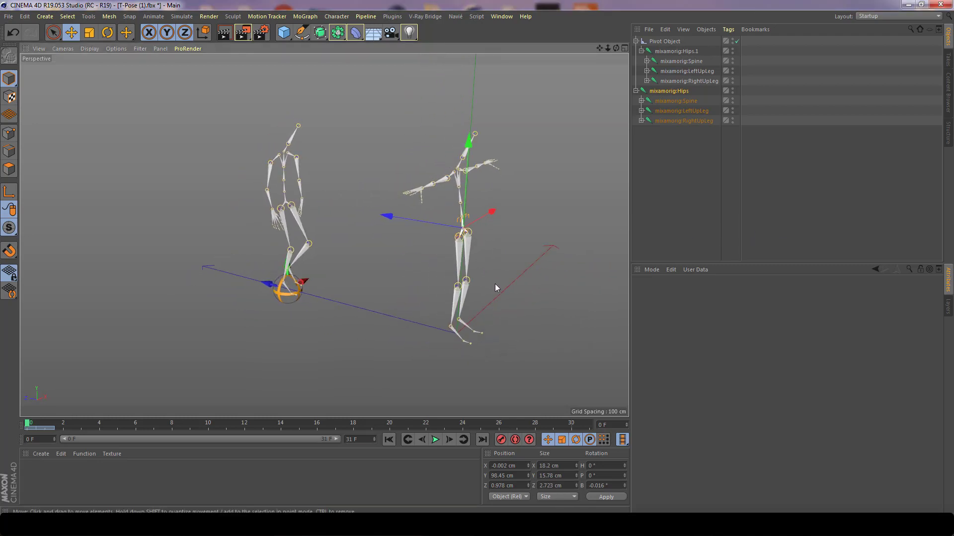
{"action": "middle_click_drag", "start_coordinate": [494, 285], "coordinate": [468, 311], "text": "alt"}
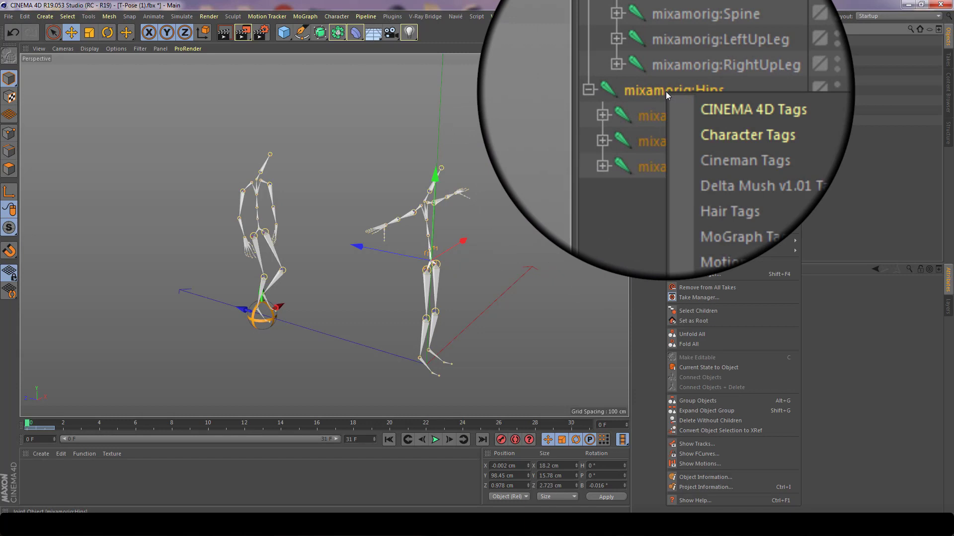
{"action": "mouse_move", "coordinate": [750, 107]}
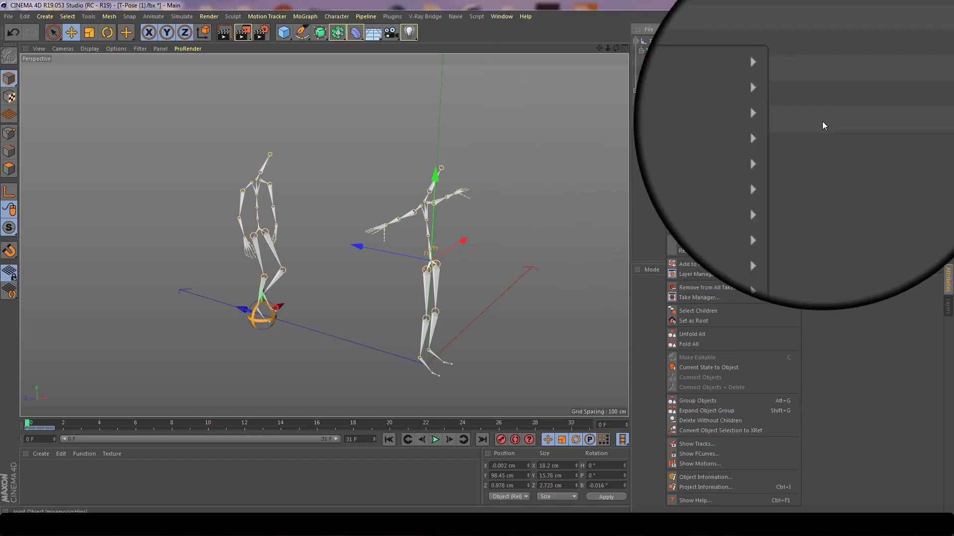
{"action": "left_click", "coordinate": [835, 188]}
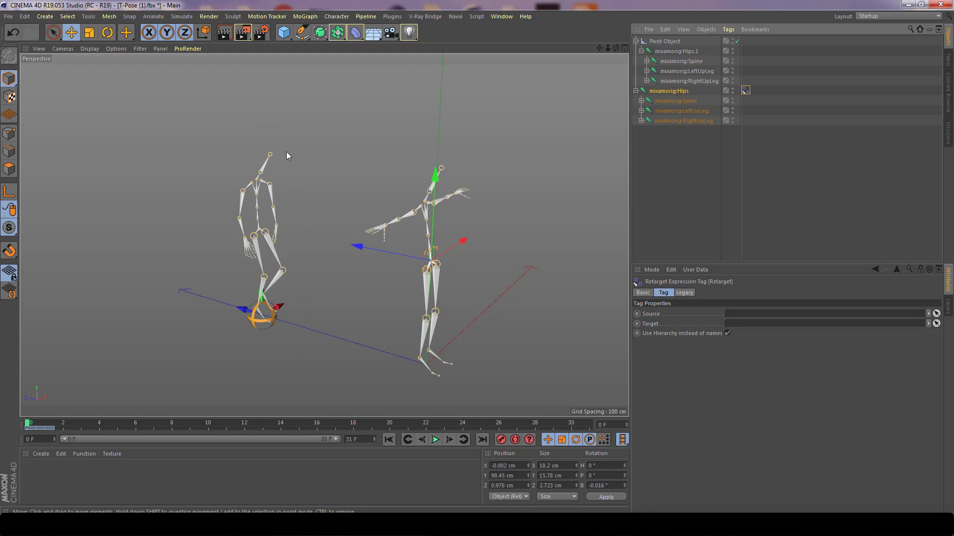
Step: Set the Retarget tag's source to mixamorig:Hips.1 and its target to mixamorig:Hips
{"action": "left_click", "coordinate": [747, 94]}
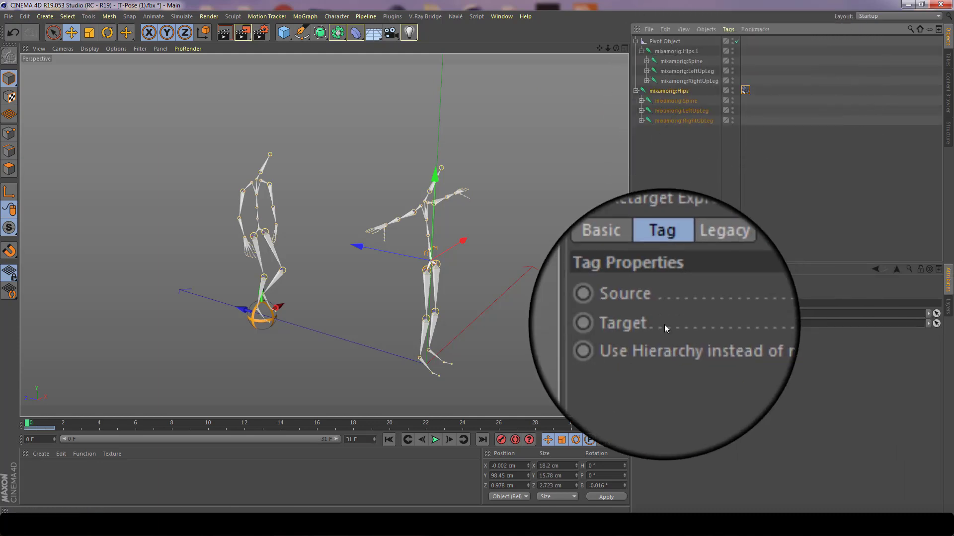
{"action": "left_click", "coordinate": [936, 313]}
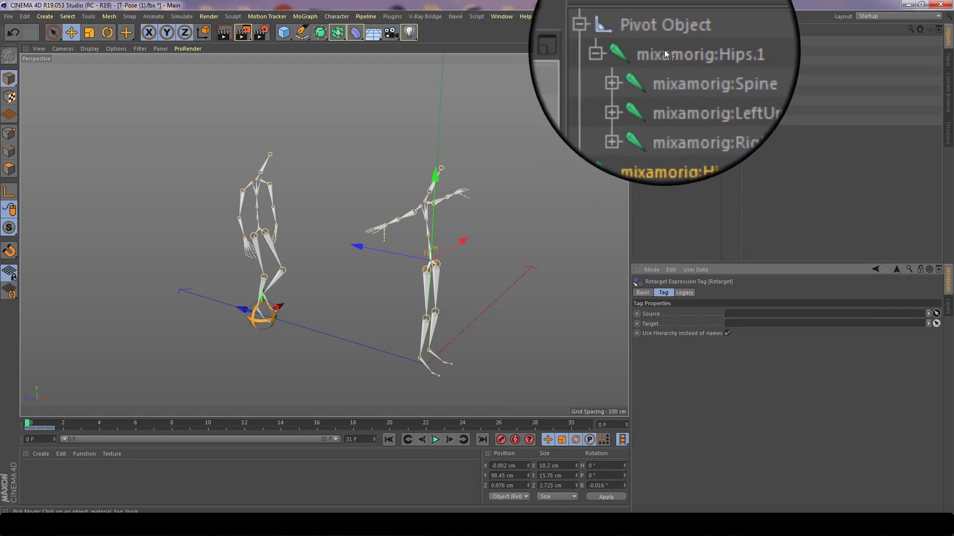
{"action": "left_click", "coordinate": [665, 52]}
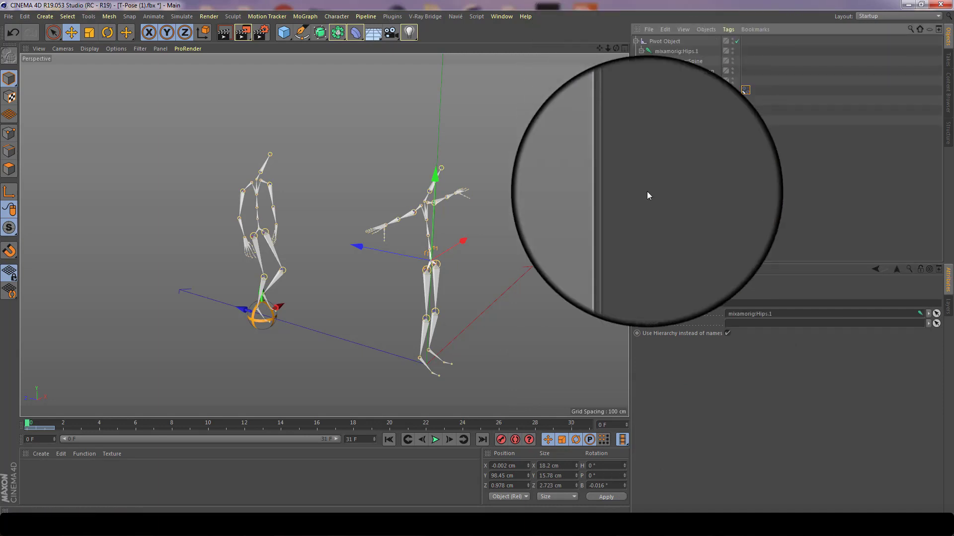
{"action": "left_click", "coordinate": [937, 323]}
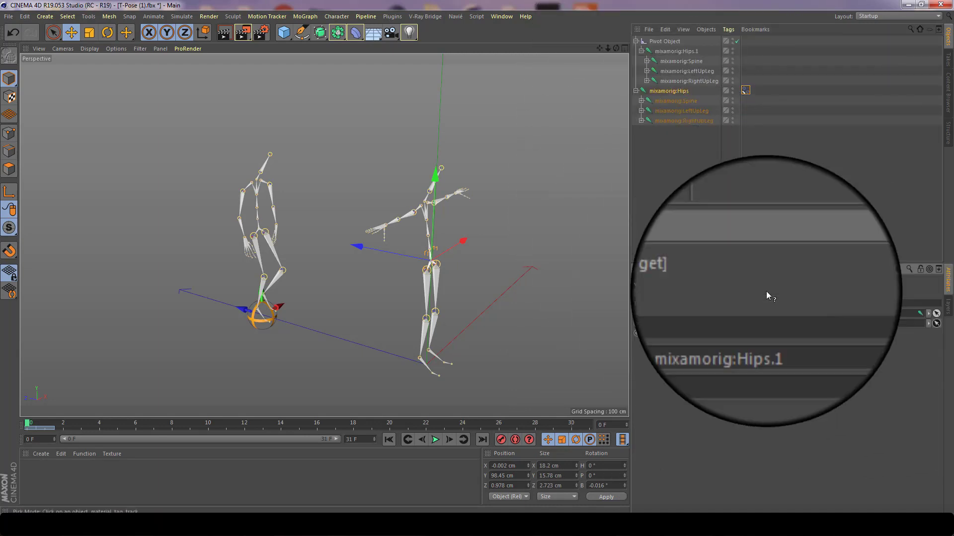
{"action": "left_click", "coordinate": [664, 91]}
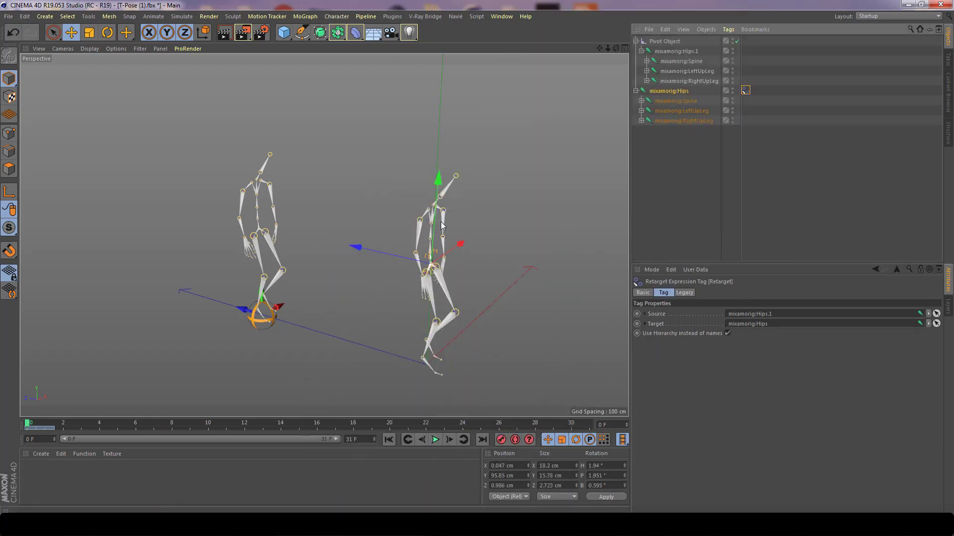
Step: Play back the retargeted walk on both skeletons, stop it and return to frame 0
{"action": "left_click", "coordinate": [435, 440]}
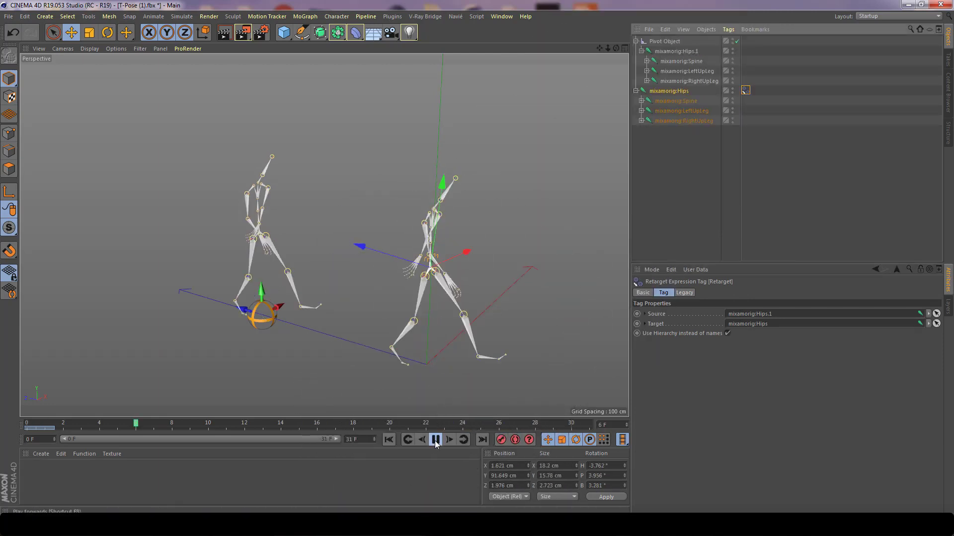
{"action": "left_click", "coordinate": [435, 440]}
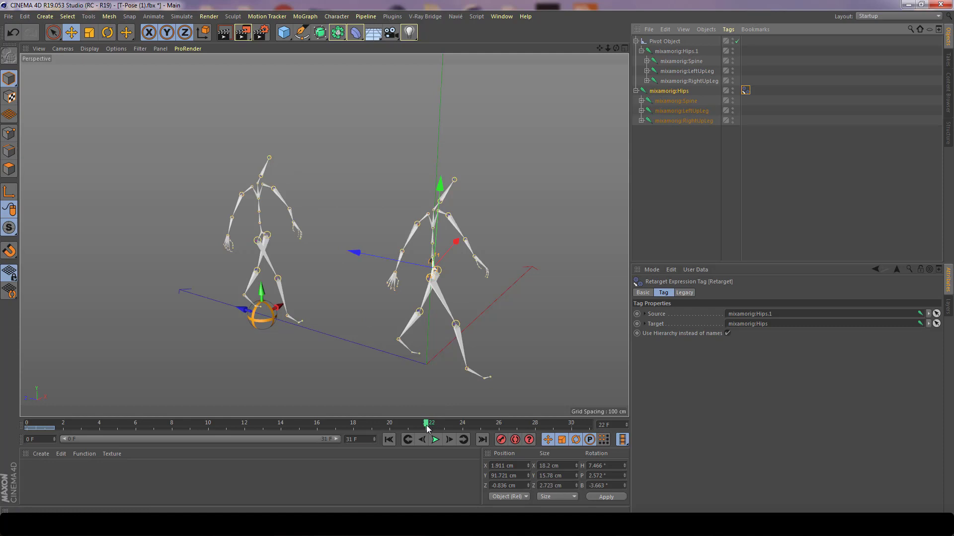
{"action": "left_click_drag", "start_coordinate": [427, 424], "coordinate": [28, 425]}
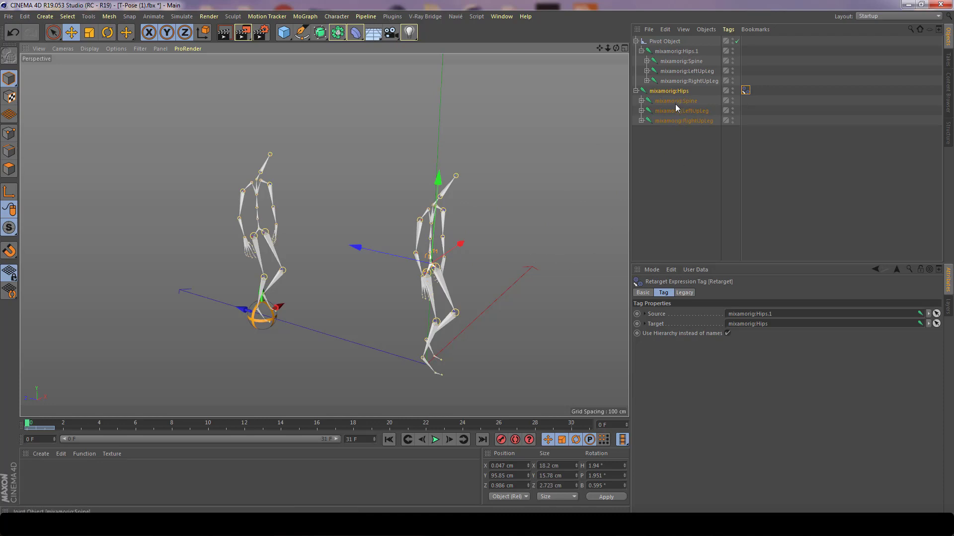
Step: Select the target skeleton's mixamorig:Spine joint and examine the two skeletons side by side from closer up
{"action": "left_click", "coordinate": [642, 101]}
{"action": "left_click", "coordinate": [642, 101]}
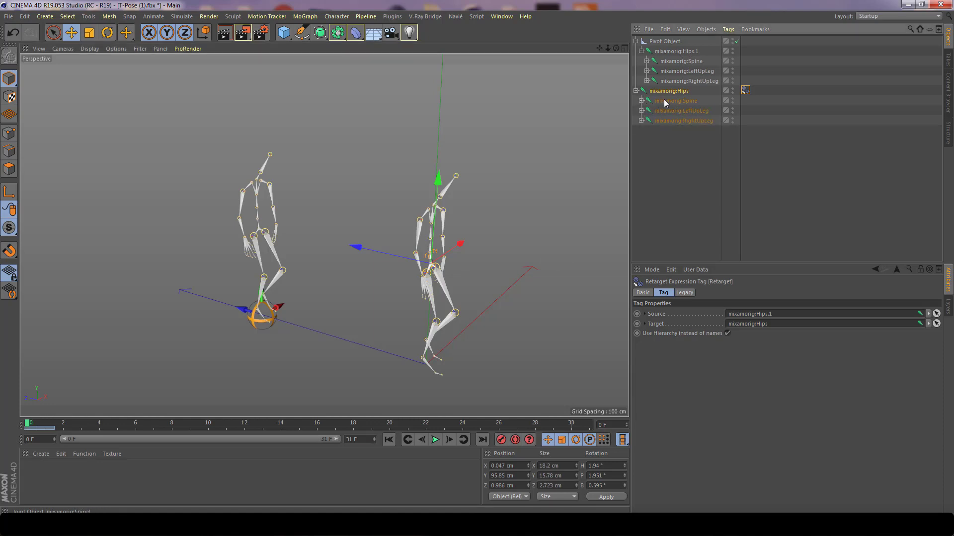
{"action": "left_click", "coordinate": [664, 100]}
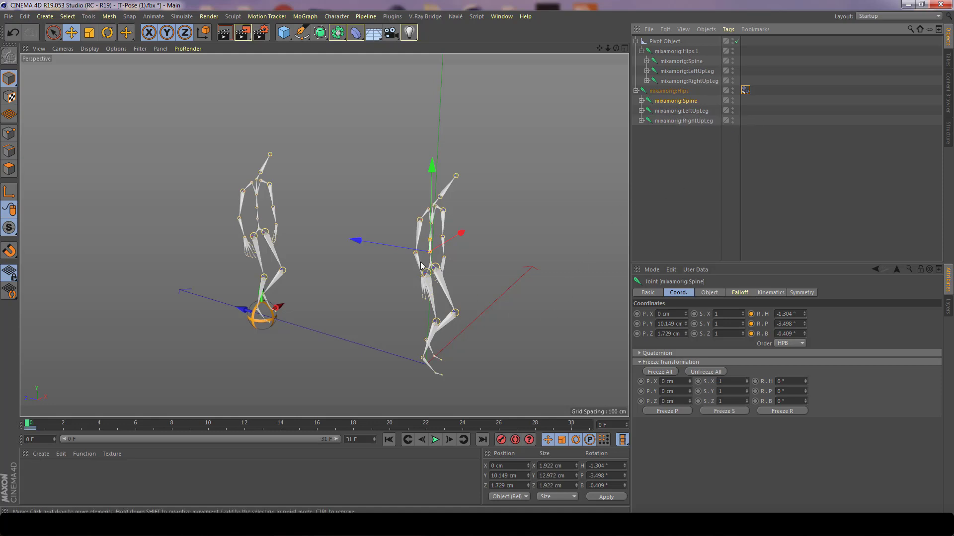
{"action": "mouse_move", "coordinate": [424, 267]}
{"action": "left_mouse_down", "text": "alt"}
{"action": "mouse_move", "coordinate": [362, 281]}
{"action": "mouse_move", "coordinate": [394, 278]}
{"action": "mouse_move", "coordinate": [380, 275]}
{"action": "mouse_move", "coordinate": [433, 257]}
{"action": "left_mouse_up", "text": "alt"}
{"action": "scroll", "coordinate": [432, 253], "scroll_direction": "up", "scroll_amount": 5}
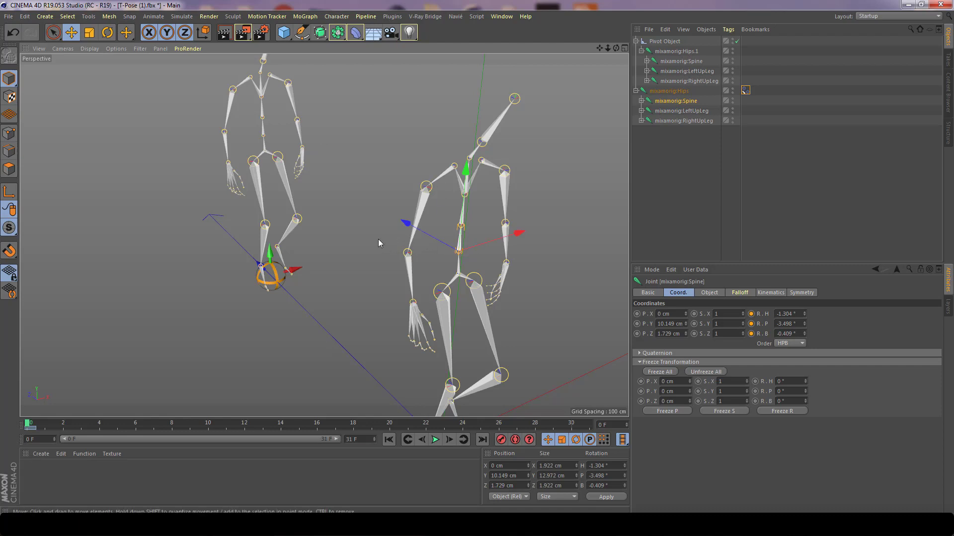
{"action": "left_click_drag", "start_coordinate": [378, 240], "coordinate": [341, 262], "text": "alt"}
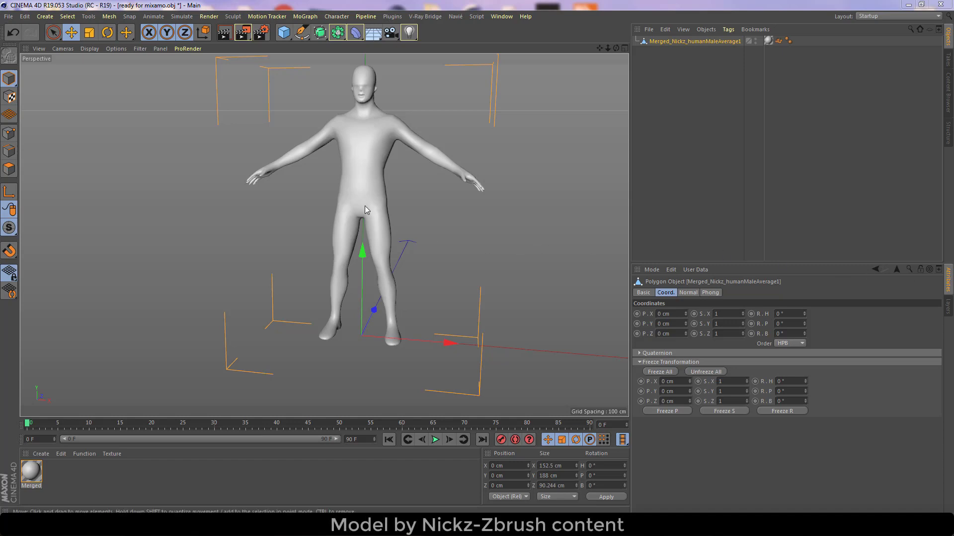
Step: Examine the human character model's pose and orientation from the front, the side and in the four-view layout
{"action": "left_click_drag", "start_coordinate": [335, 174], "coordinate": [365, 194], "text": "alt"}
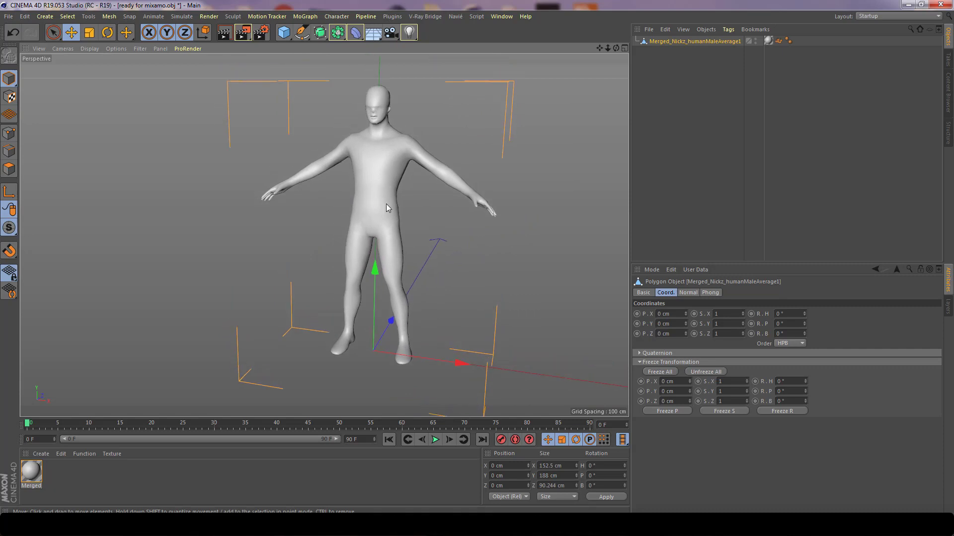
{"action": "left_click_drag", "start_coordinate": [370, 202], "coordinate": [377, 202], "text": "alt"}
{"action": "mouse_move", "coordinate": [405, 279]}
{"action": "left_mouse_down", "text": "alt"}
{"action": "mouse_move", "coordinate": [336, 296]}
{"action": "mouse_move", "coordinate": [420, 286]}
{"action": "left_mouse_up", "text": "alt"}
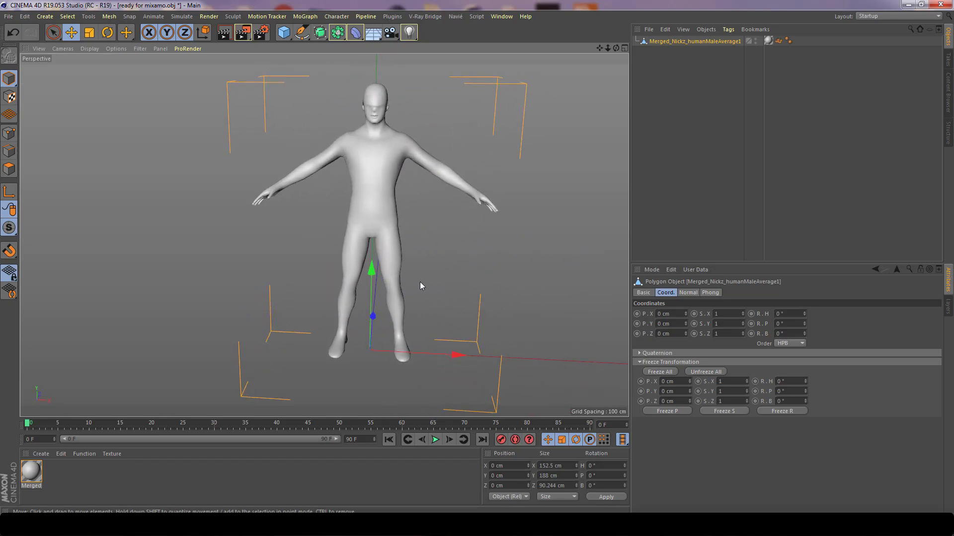
{"action": "middle_click", "coordinate": [419, 281]}
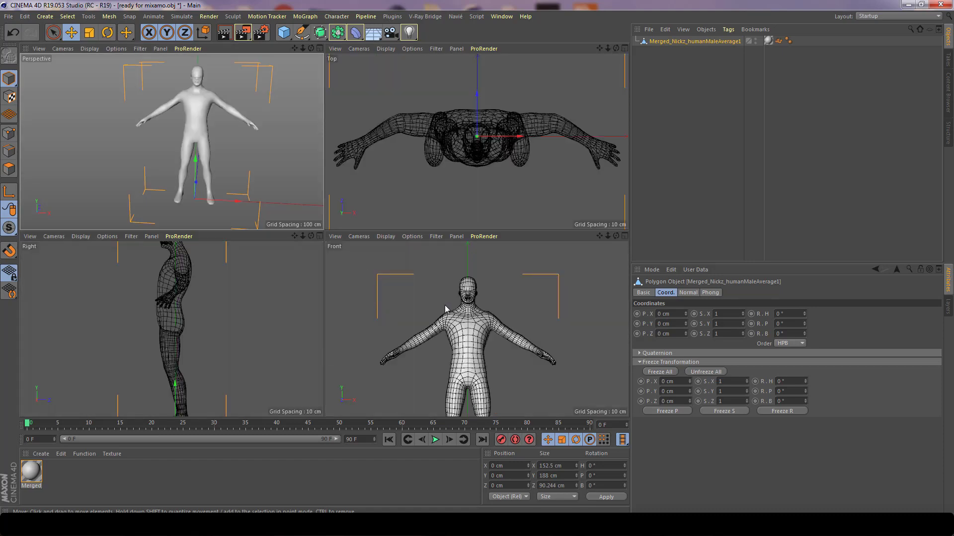
{"action": "middle_click", "coordinate": [286, 159]}
{"action": "left_click_drag", "start_coordinate": [383, 211], "coordinate": [319, 350], "text": "alt"}
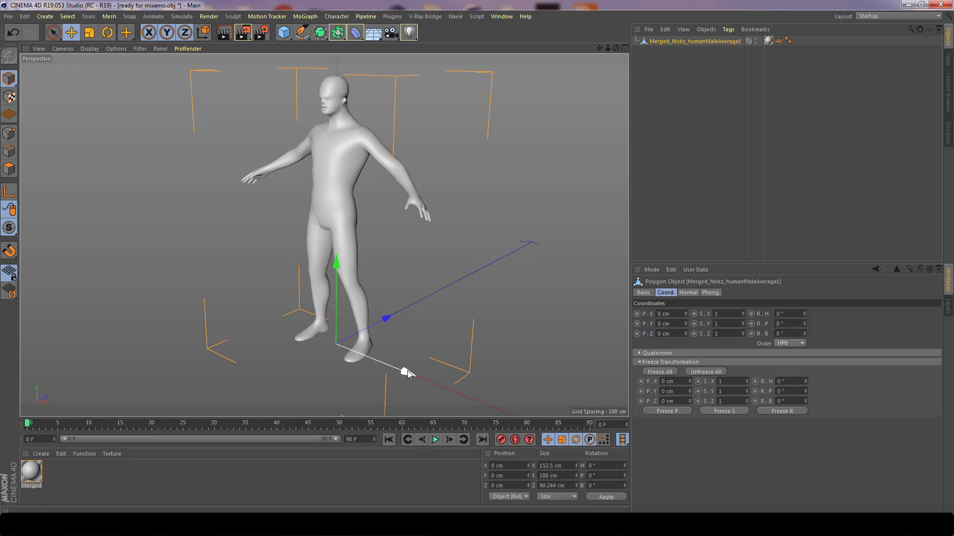
{"action": "left_click_drag", "start_coordinate": [368, 372], "coordinate": [426, 383], "text": "alt"}
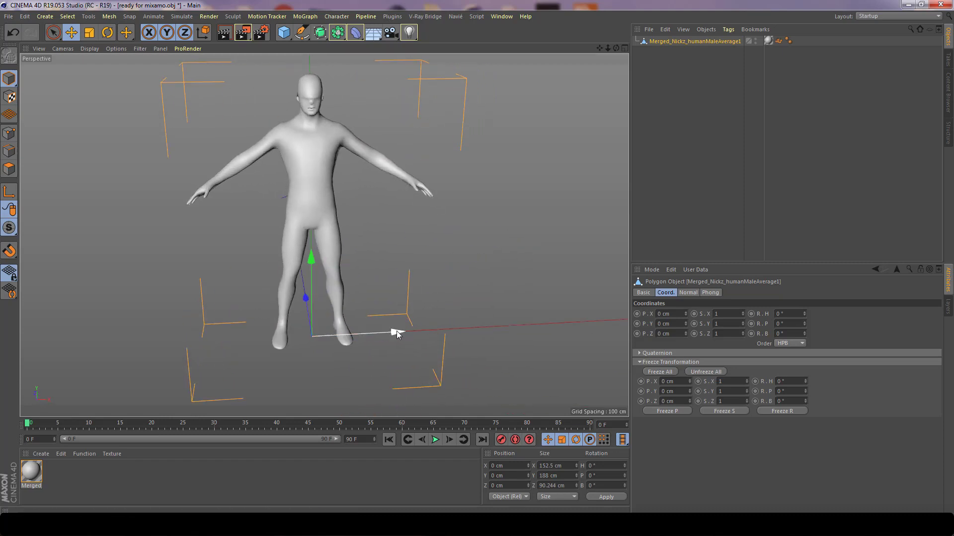
{"action": "left_click_drag", "start_coordinate": [434, 345], "coordinate": [355, 332], "text": "alt"}
{"action": "right_click_drag", "start_coordinate": [354, 332], "coordinate": [335, 334], "text": "alt"}
{"action": "left_click_drag", "start_coordinate": [334, 334], "coordinate": [365, 316], "text": "alt"}
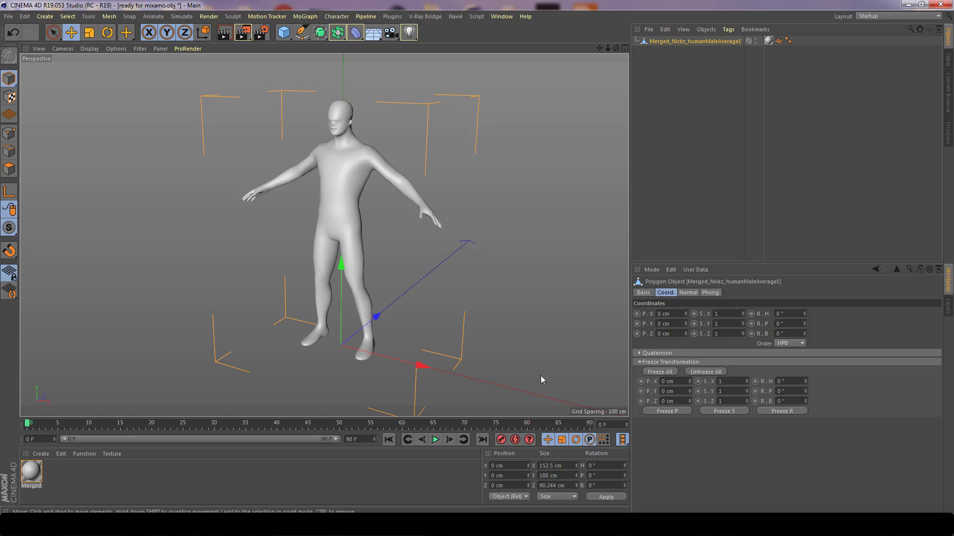
Step: Try out Scale Project with a current scale of 188000 cm and a target scale of 188 cm, without applying it
{"action": "left_click", "coordinate": [563, 476]}
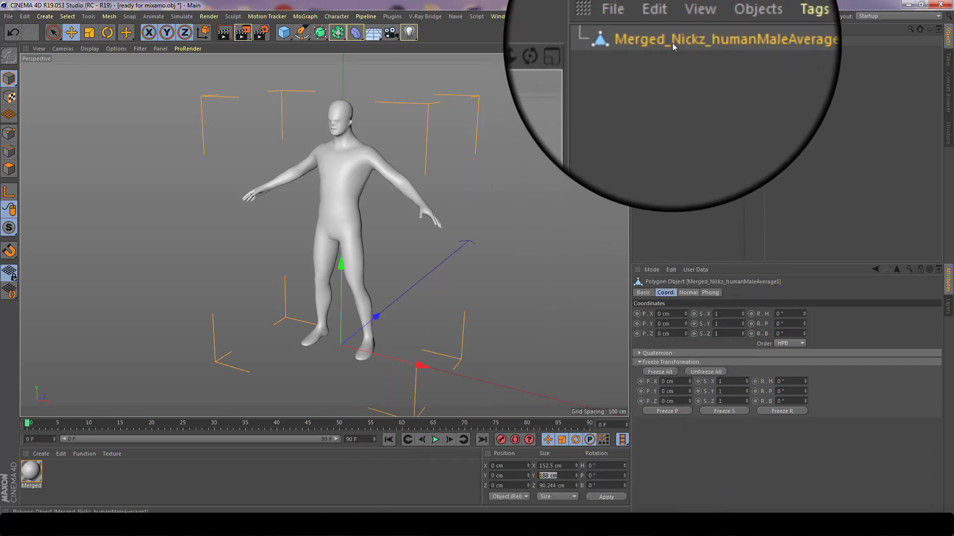
{"action": "left_click", "coordinate": [27, 17]}
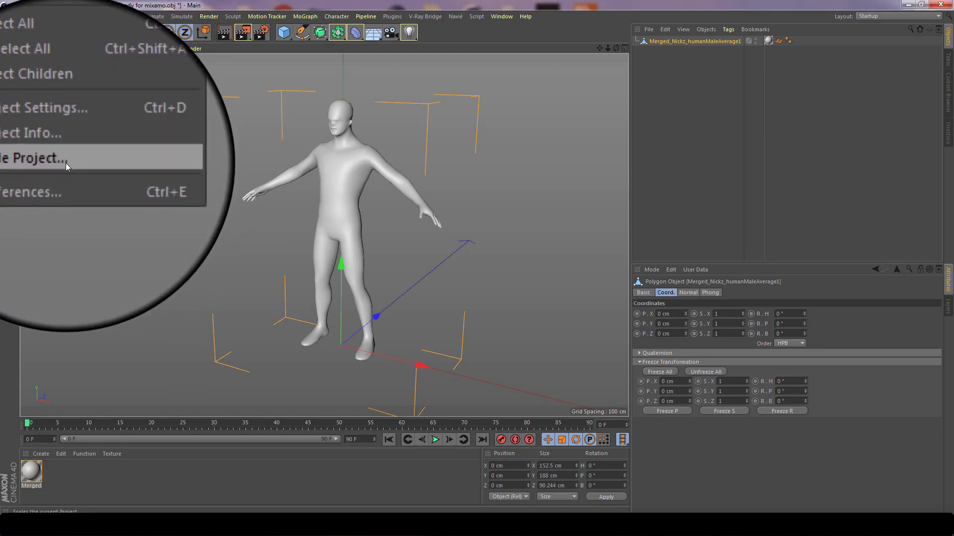
{"action": "left_click", "coordinate": [66, 162]}
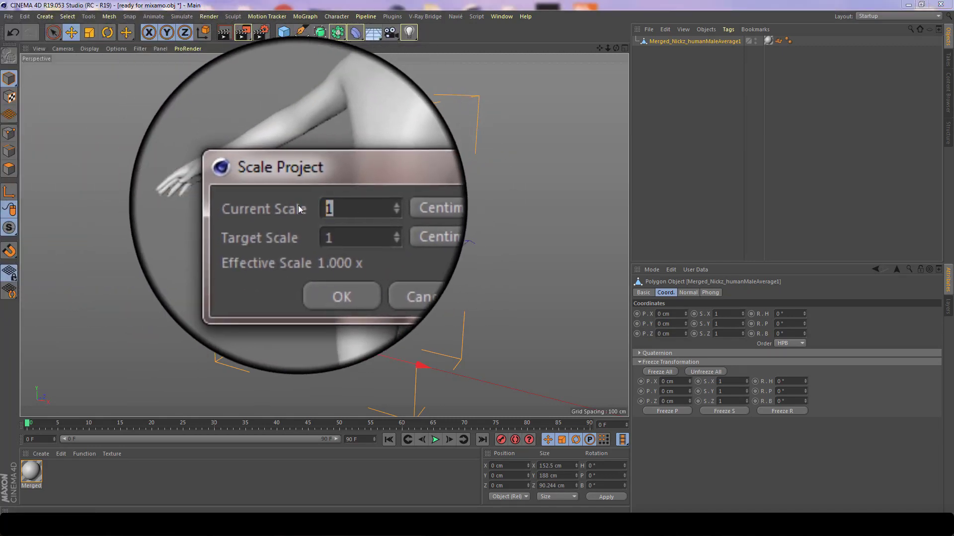
{"action": "type", "text": "188"}
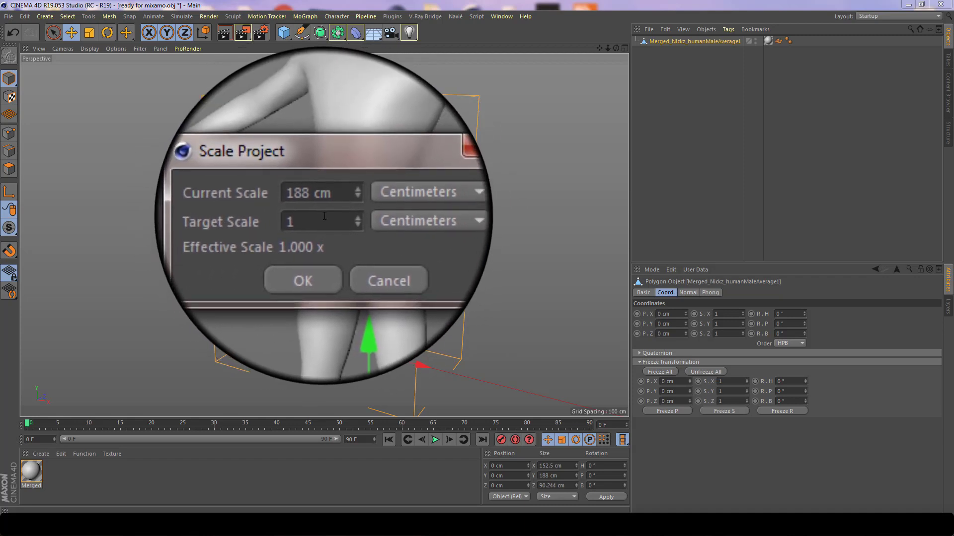
{"action": "key", "text": "Tab"}
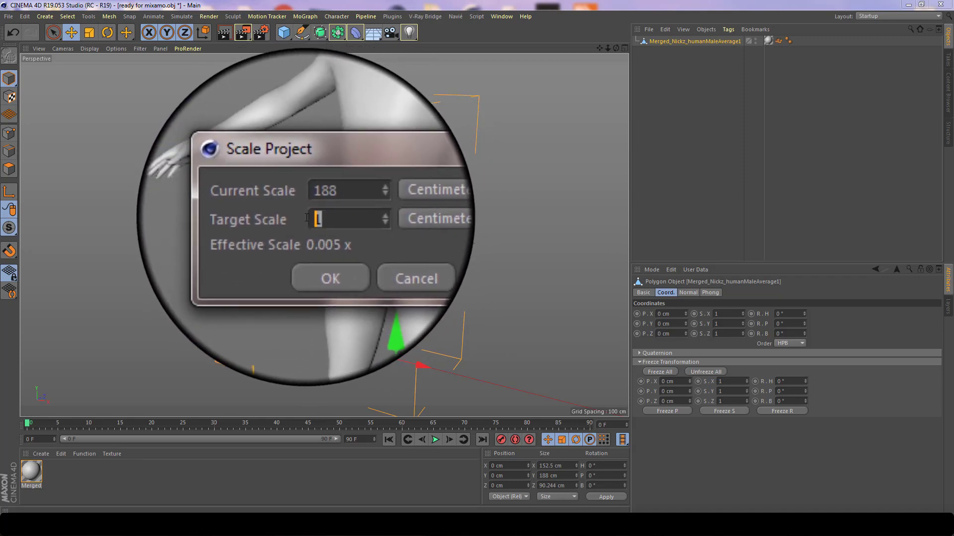
{"action": "left_click", "coordinate": [322, 204]}
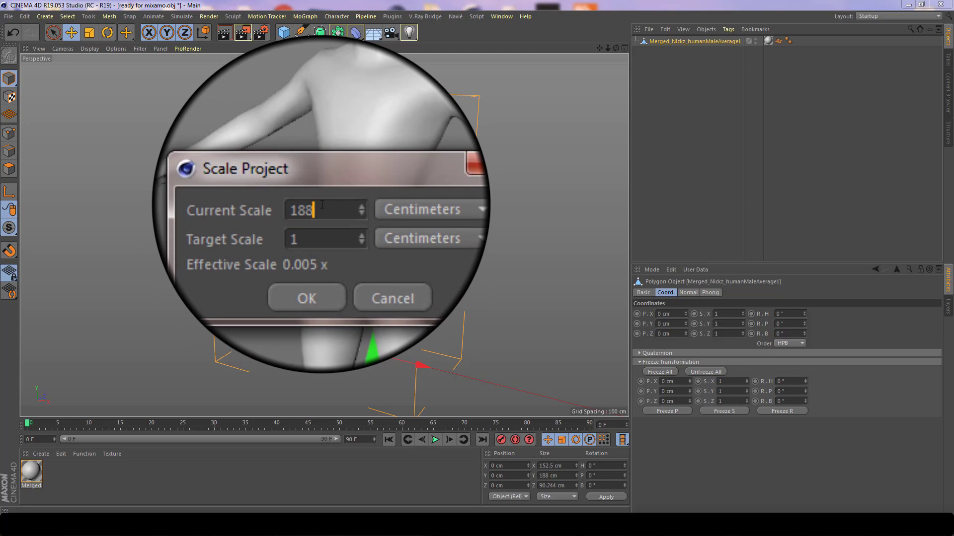
{"action": "type", "text": "000"}
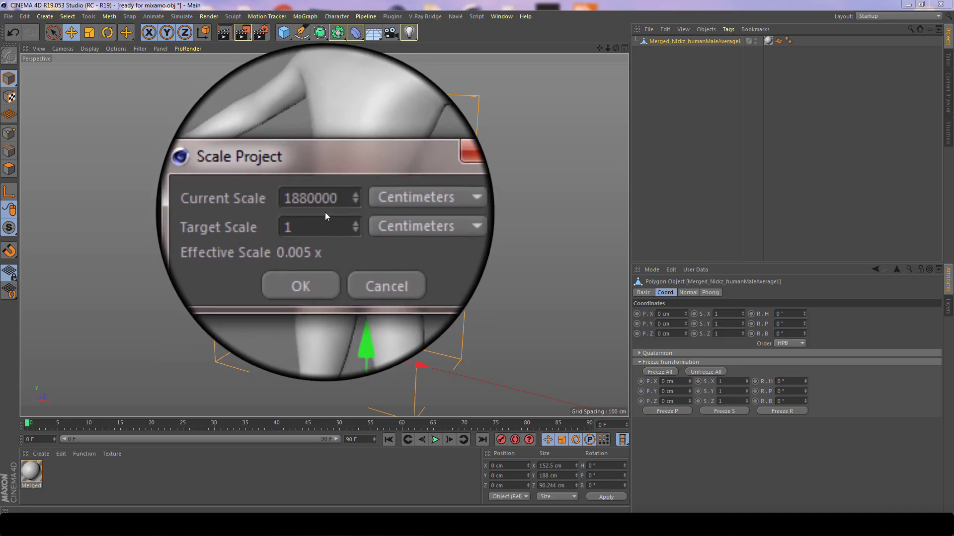
{"action": "key", "text": "Tab"}
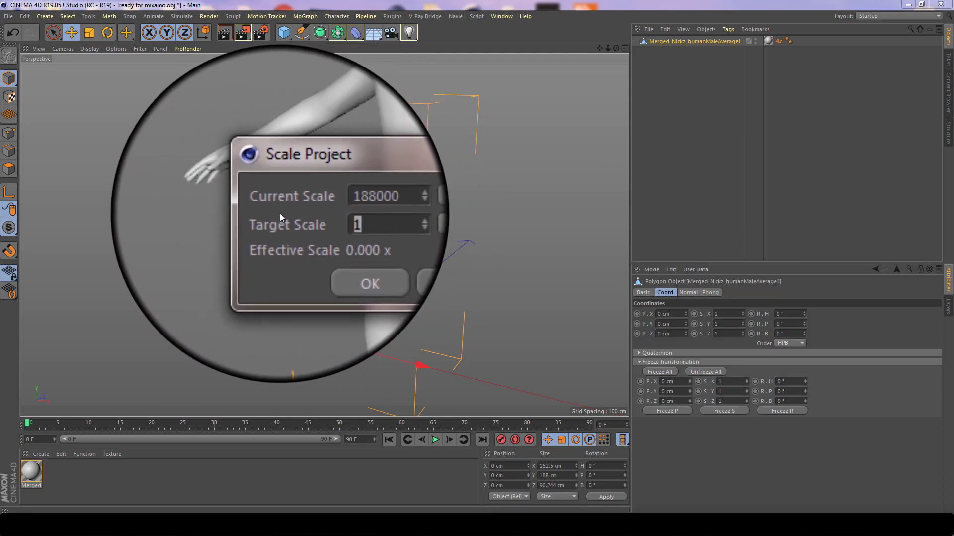
{"action": "type", "text": "188"}
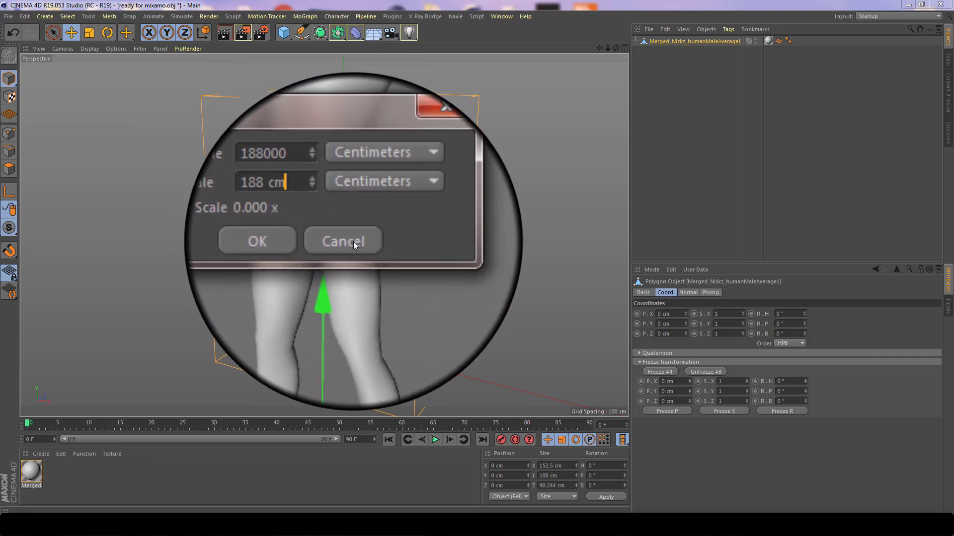
{"action": "left_click", "coordinate": [353, 242]}
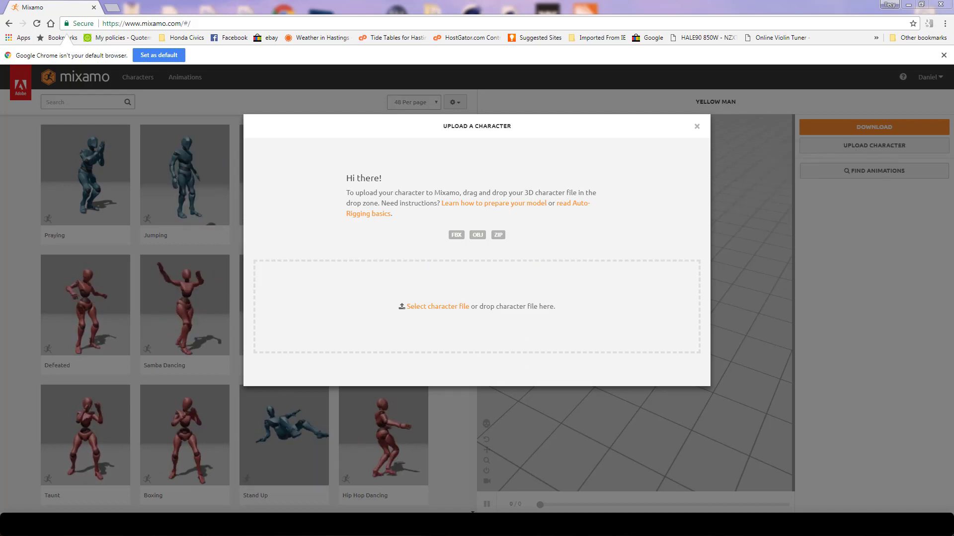
Step: Switch to Mixamo, upload the "ready for mixamo" character file and accept its front-facing orientation in the Auto-Rigger
{"action": "left_click_drag", "start_coordinate": [876, 188], "coordinate": [449, 310]}
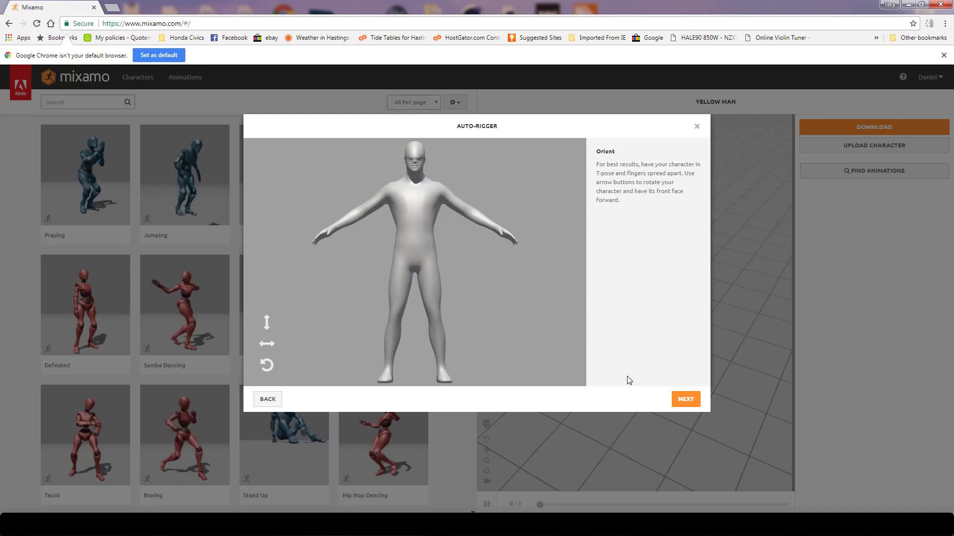
{"action": "left_click", "coordinate": [683, 399]}
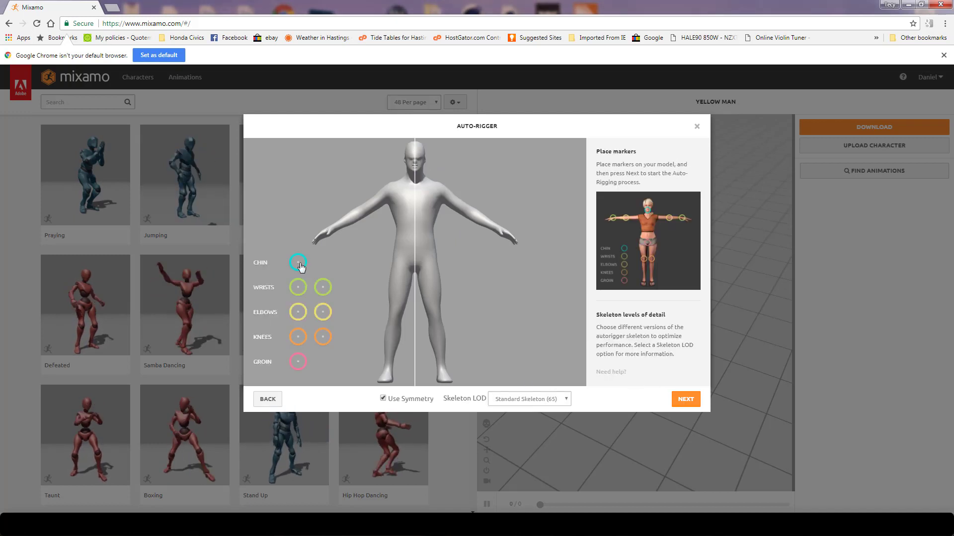
Step: Place the chin, wrist, elbow, knee and groin markers on the character with symmetry on
{"action": "mouse_move", "coordinate": [301, 267]}
{"action": "left_mouse_down"}
{"action": "mouse_move", "coordinate": [415, 203]}
{"action": "mouse_move", "coordinate": [416, 174]}
{"action": "left_mouse_up"}
{"action": "left_click_drag", "start_coordinate": [298, 286], "coordinate": [334, 228]}
{"action": "mouse_move", "coordinate": [298, 312]}
{"action": "left_mouse_down"}
{"action": "mouse_move", "coordinate": [330, 291]}
{"action": "mouse_move", "coordinate": [368, 234]}
{"action": "mouse_move", "coordinate": [358, 214]}
{"action": "left_mouse_up"}
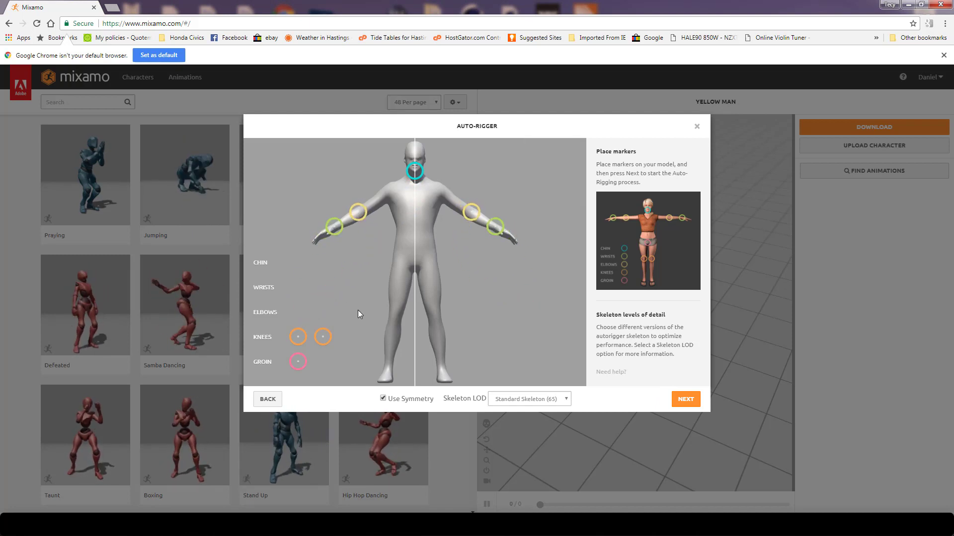
{"action": "mouse_move", "coordinate": [323, 337]}
{"action": "left_mouse_down"}
{"action": "mouse_move", "coordinate": [326, 319]}
{"action": "mouse_move", "coordinate": [385, 337]}
{"action": "mouse_move", "coordinate": [393, 317]}
{"action": "left_mouse_up"}
{"action": "left_click_drag", "start_coordinate": [299, 363], "coordinate": [415, 268]}
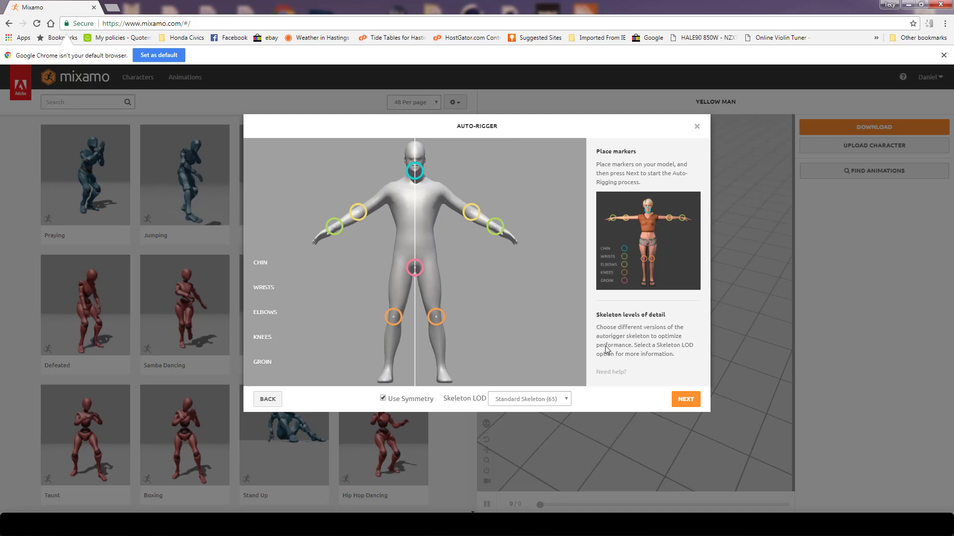
Step: Auto-rig the character with the Standard Skeleton (65), accept the rig preview and proceed with the new character
{"action": "left_click", "coordinate": [685, 399]}
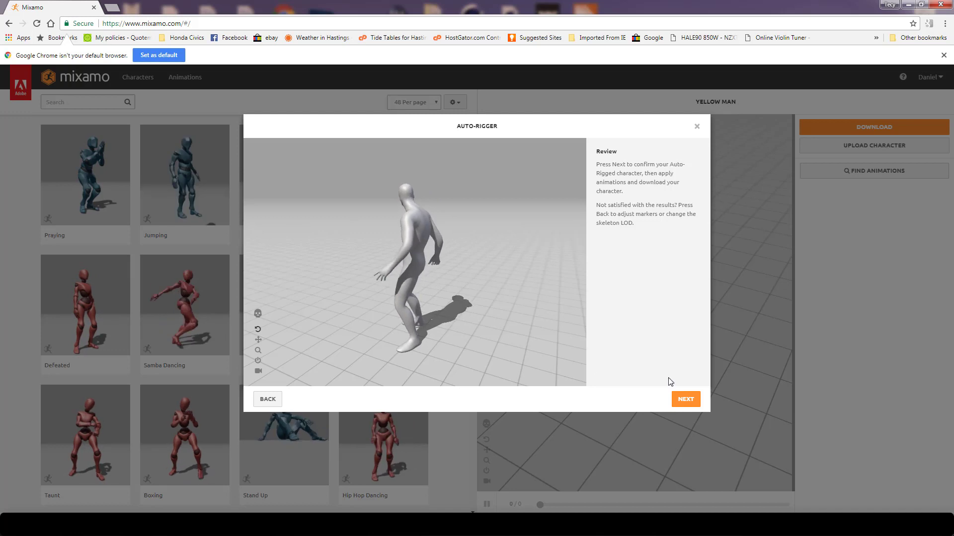
{"action": "left_click", "coordinate": [687, 401]}
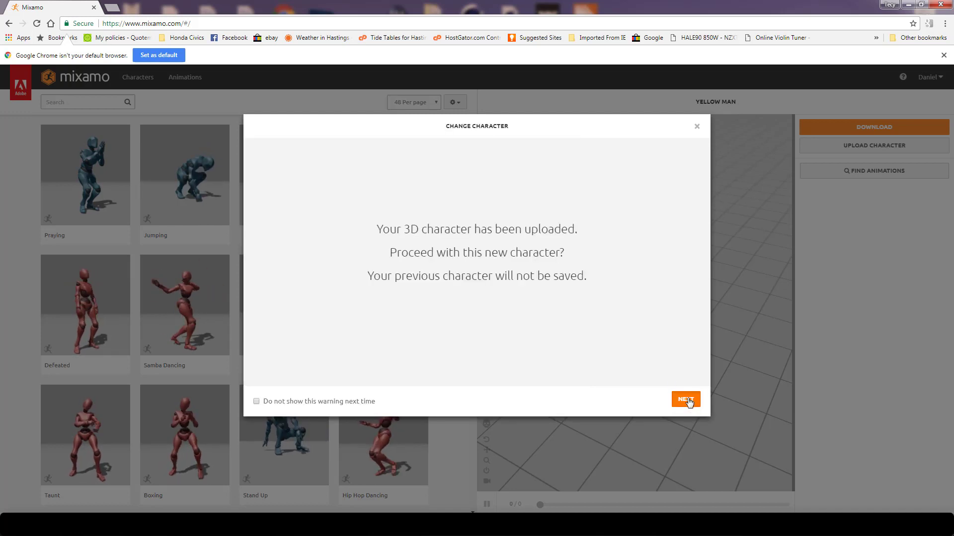
{"action": "left_click", "coordinate": [688, 402]}
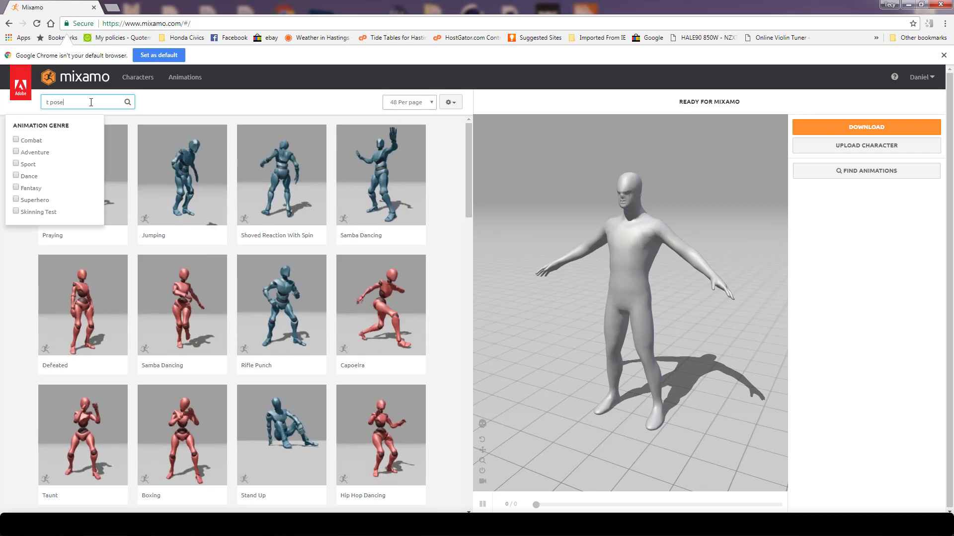
Step: Search Mixamo for "t pose", apply the T-Pose animation to the character, and download it as FBX with skin at 30 frames per second
{"action": "key", "text": "Return"}
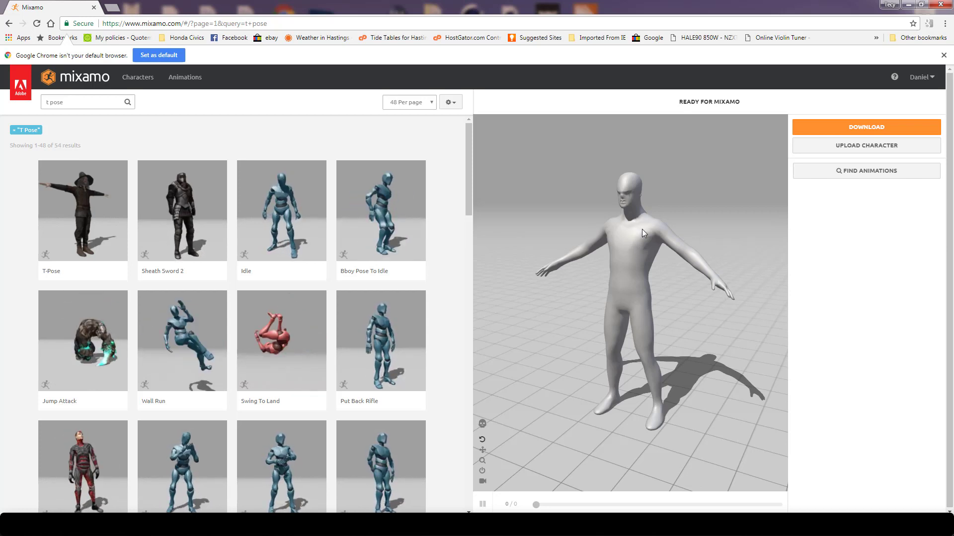
{"action": "left_click", "coordinate": [82, 214]}
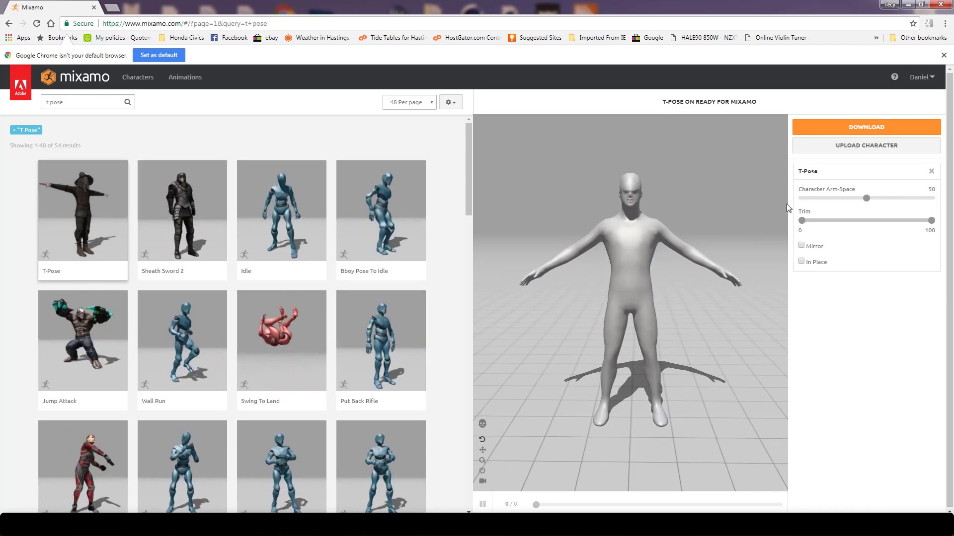
{"action": "left_click", "coordinate": [864, 129]}
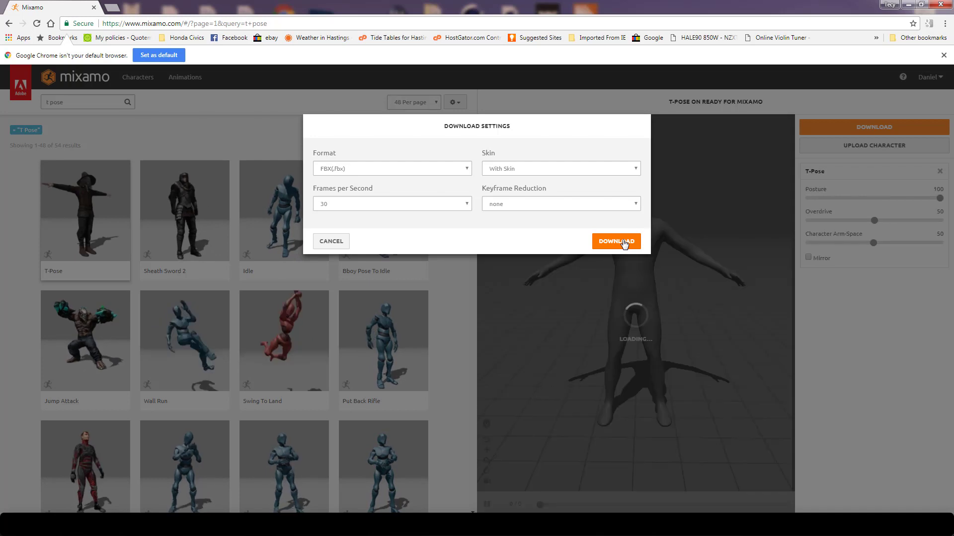
{"action": "left_click", "coordinate": [623, 241]}
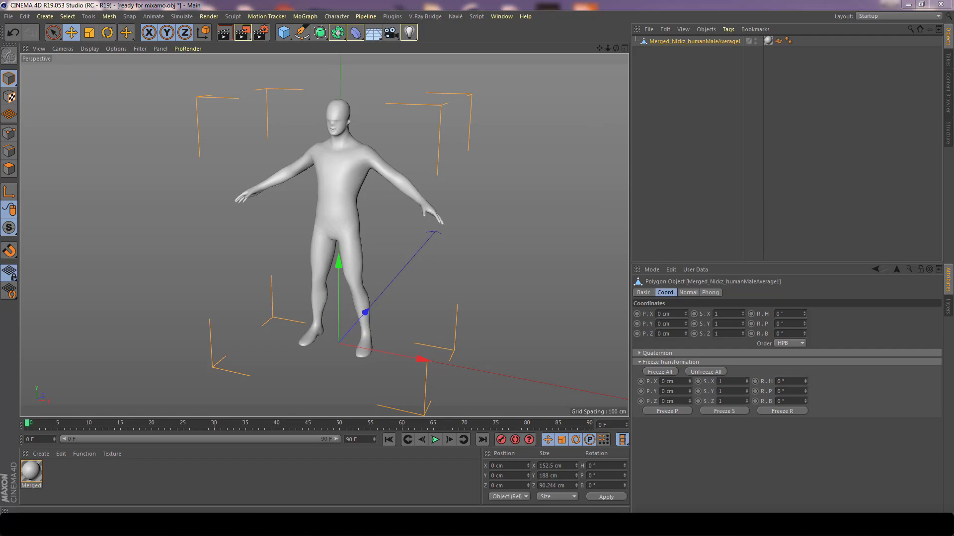
Step: Import the downloaded T-Pose FBX into Cinema 4D with Geometry included, and select the human mesh
{"action": "left_click_drag", "start_coordinate": [537, 186], "coordinate": [509, 201]}
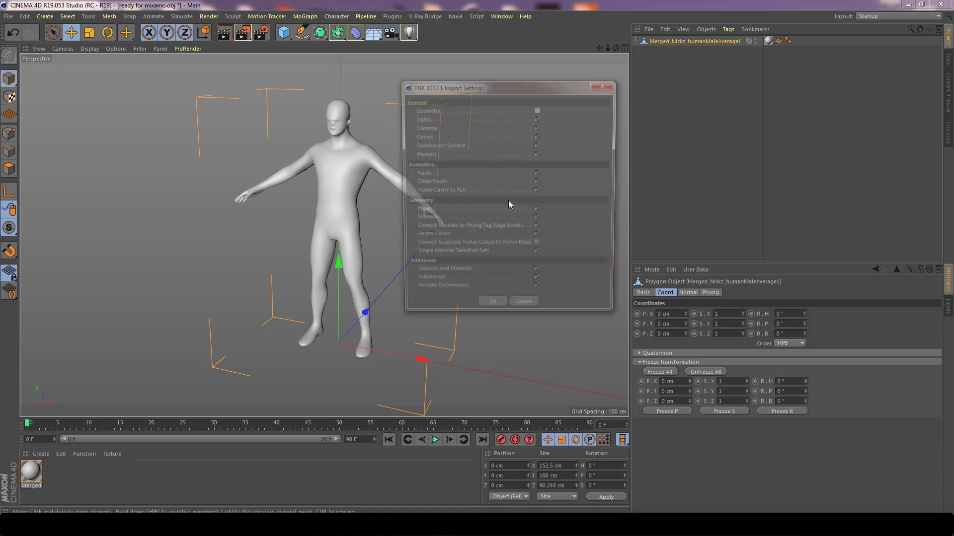
{"action": "left_click", "coordinate": [538, 109]}
{"action": "left_click", "coordinate": [490, 310]}
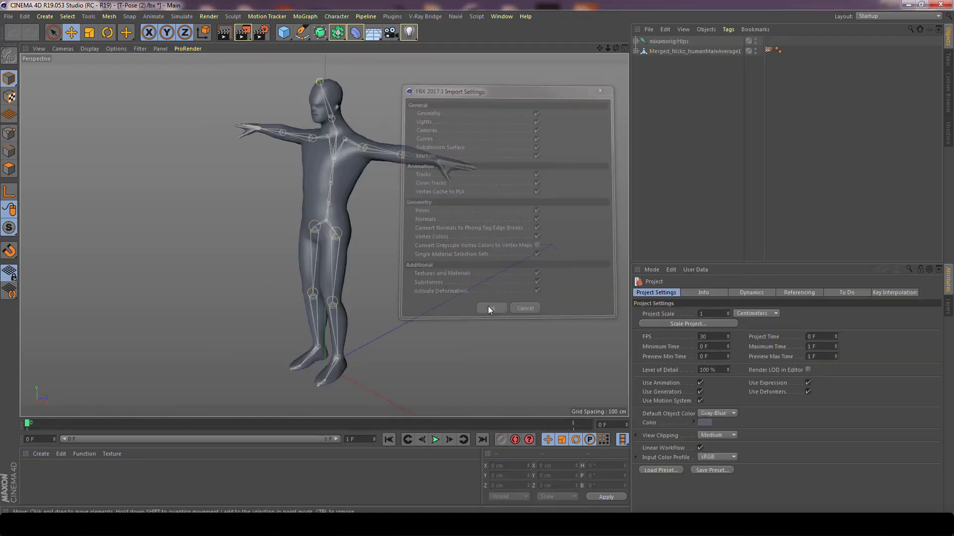
{"action": "mouse_move", "coordinate": [345, 178]}
{"action": "left_mouse_down", "text": "alt"}
{"action": "mouse_move", "coordinate": [515, 187]}
{"action": "mouse_move", "coordinate": [358, 182]}
{"action": "mouse_move", "coordinate": [375, 178]}
{"action": "mouse_move", "coordinate": [365, 150]}
{"action": "mouse_move", "coordinate": [487, 160]}
{"action": "mouse_move", "coordinate": [192, 161]}
{"action": "mouse_move", "coordinate": [357, 165]}
{"action": "mouse_move", "coordinate": [347, 167]}
{"action": "left_mouse_up", "text": "alt"}
{"action": "left_click", "coordinate": [332, 177]}
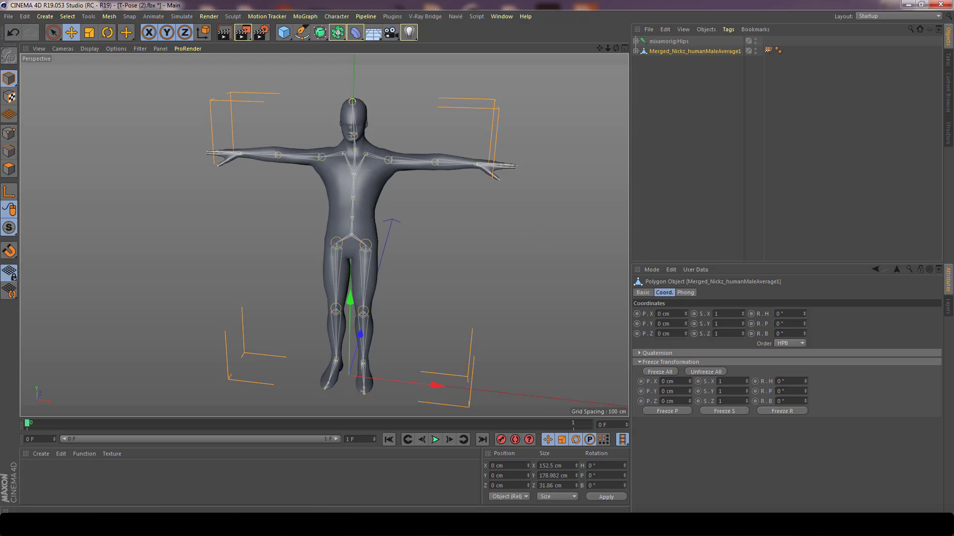
Step: Switch to Mixamo, search for "idle" and preview the second Idle animation on the character
{"action": "key", "text": "alt+Tab"}
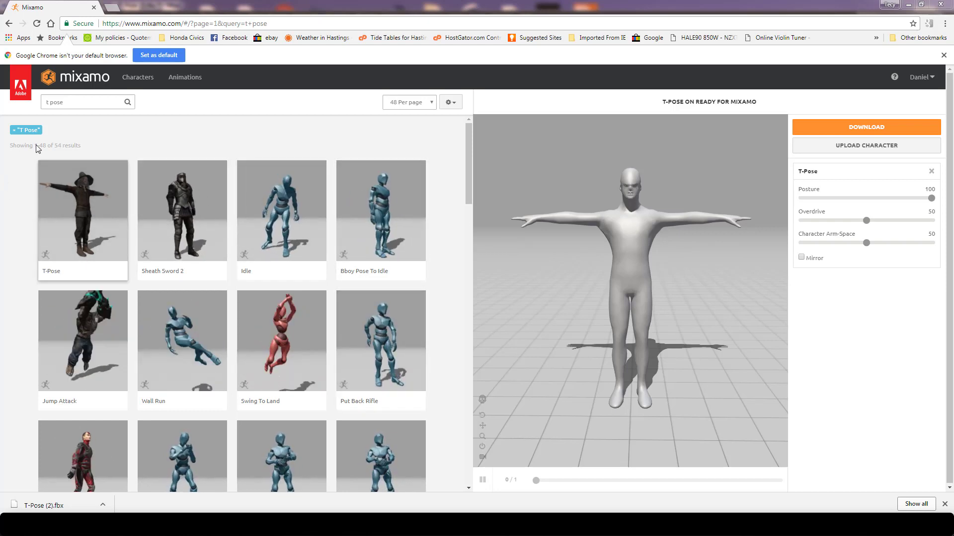
{"action": "left_click", "coordinate": [69, 108]}
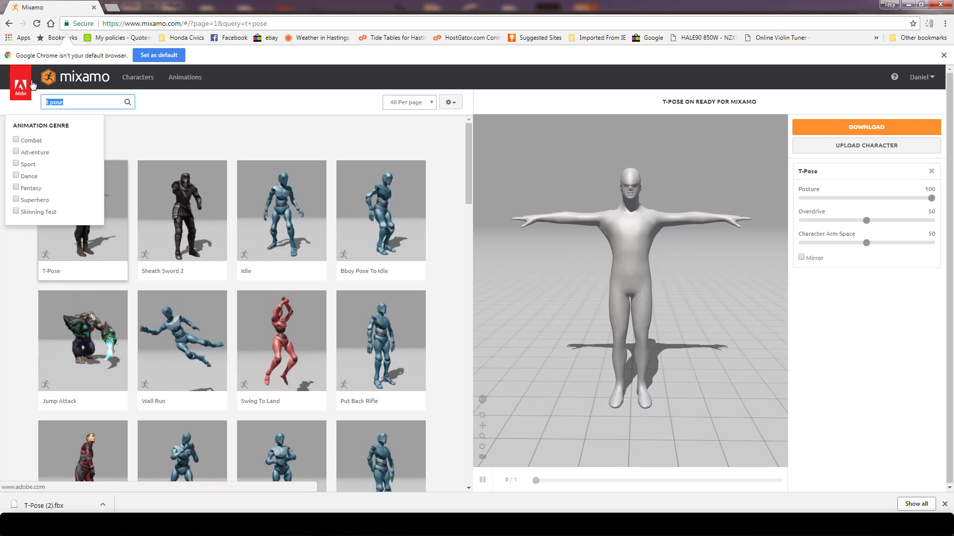
{"action": "key", "text": "BackSpace"}
{"action": "type", "text": "idle"}
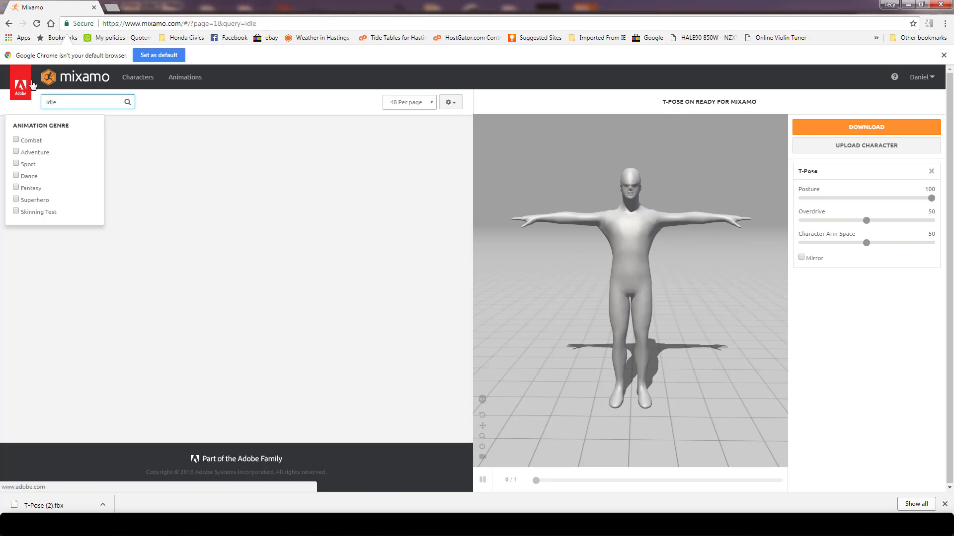
{"action": "left_click", "coordinate": [184, 208]}
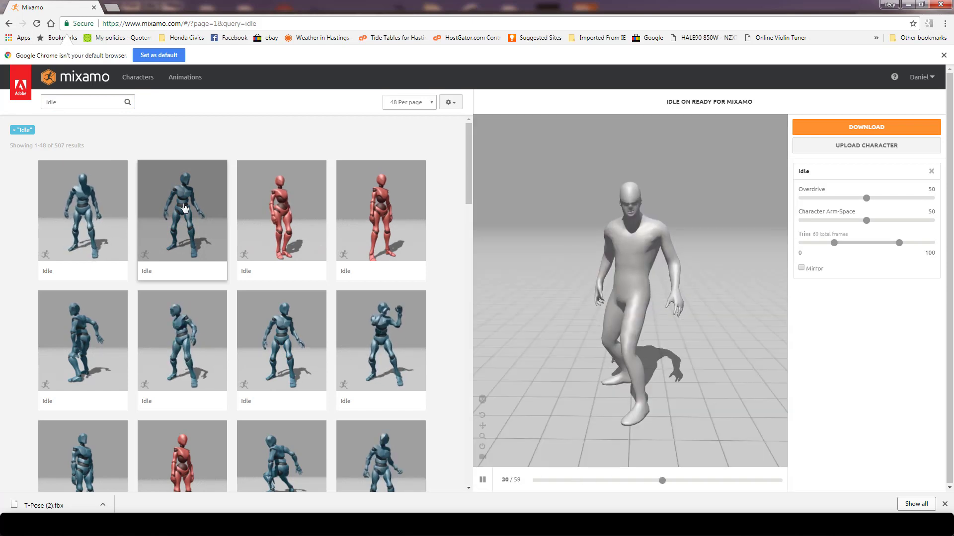
Step: Search for "walk", preview a Walking animation on the character from the side, and compare it with In Place off and on
{"action": "left_click", "coordinate": [99, 102]}
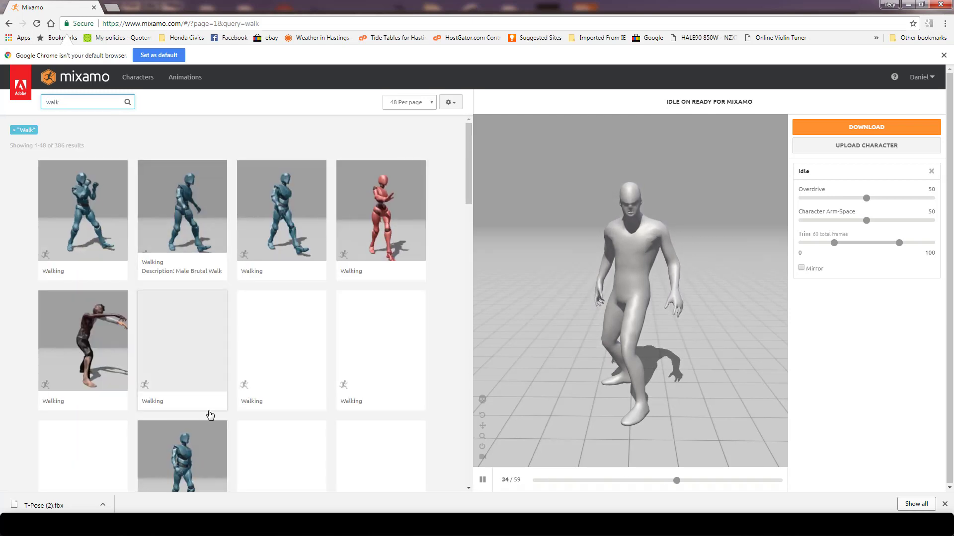
{"action": "left_click", "coordinate": [184, 455]}
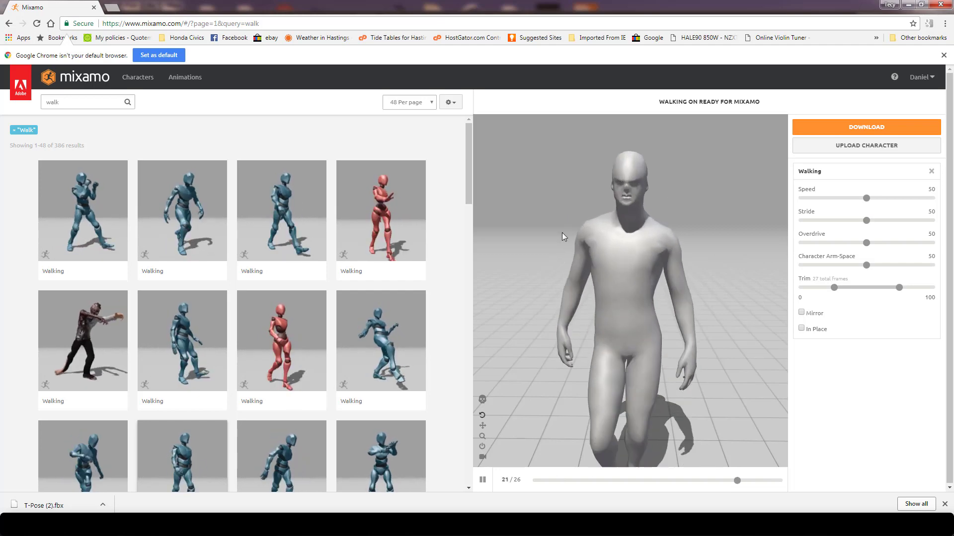
{"action": "left_click", "coordinate": [801, 329]}
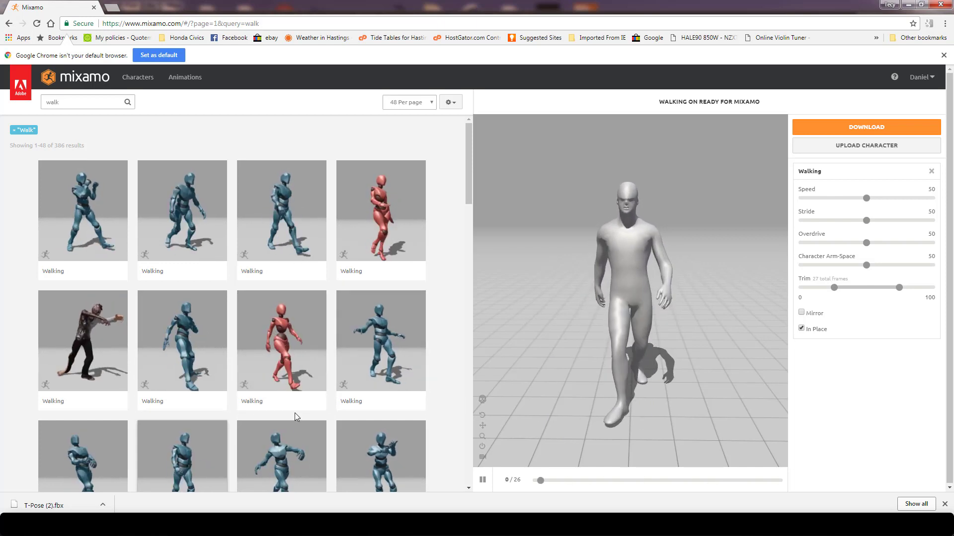
{"action": "left_click", "coordinate": [801, 328]}
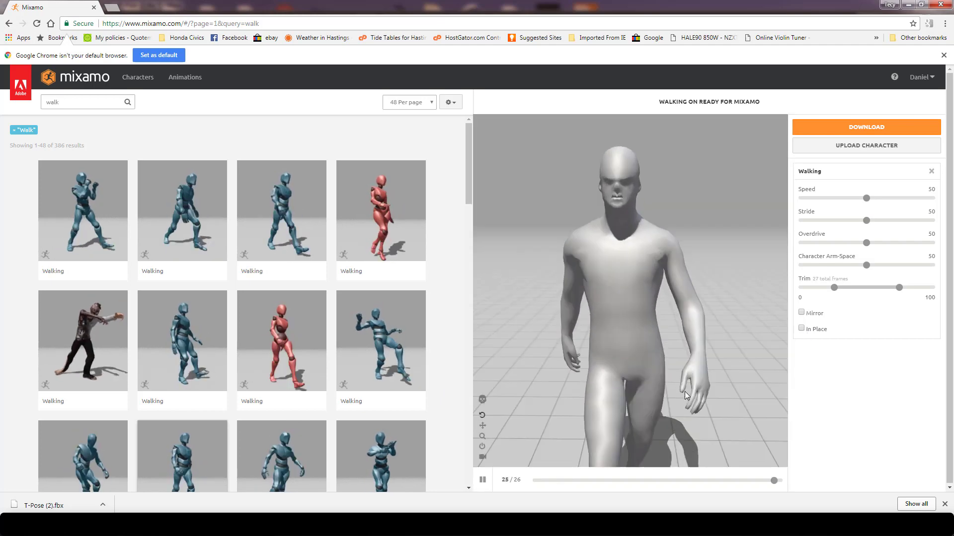
{"action": "left_click_drag", "start_coordinate": [660, 352], "coordinate": [435, 366]}
{"action": "scroll", "coordinate": [615, 354], "scroll_direction": "down", "scroll_amount": 5}
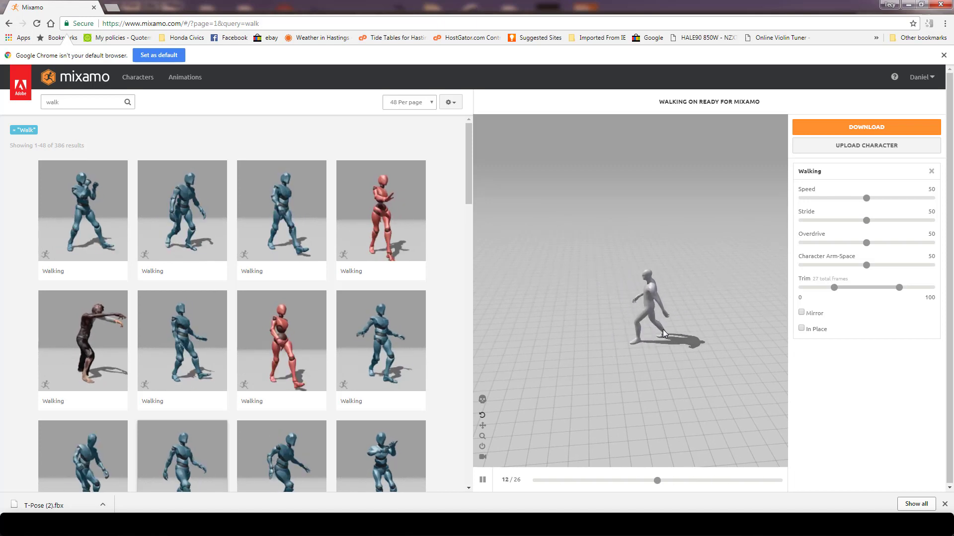
{"action": "left_click", "coordinate": [801, 329]}
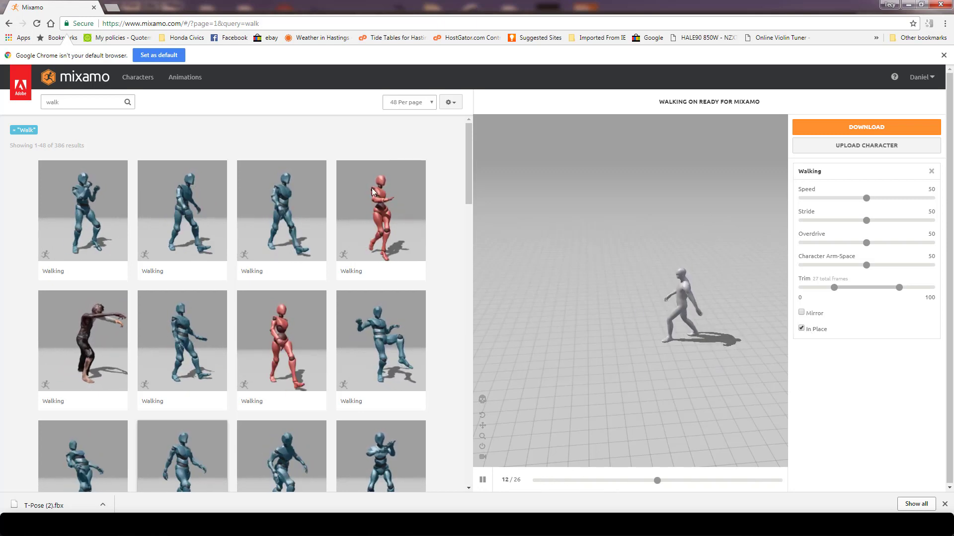
Step: Search for "run", apply a Running animation with adjustable knee height to the character, and enable In Place
{"action": "left_click", "coordinate": [97, 106]}
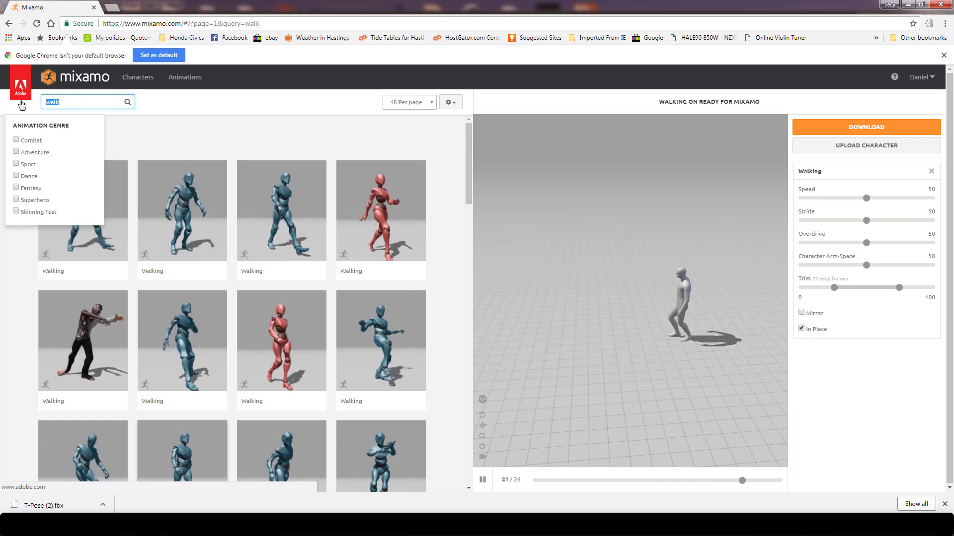
{"action": "type", "text": "run"}
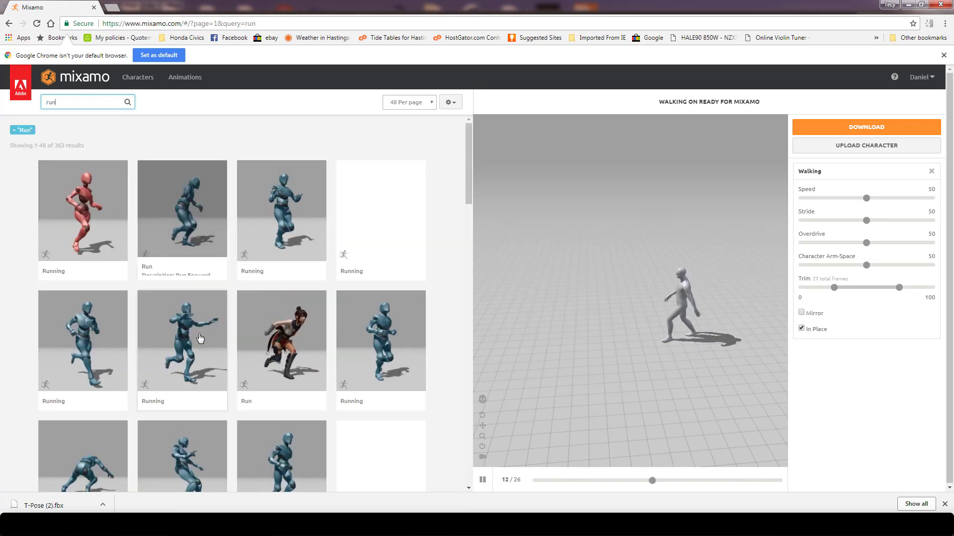
{"action": "left_click", "coordinate": [184, 351]}
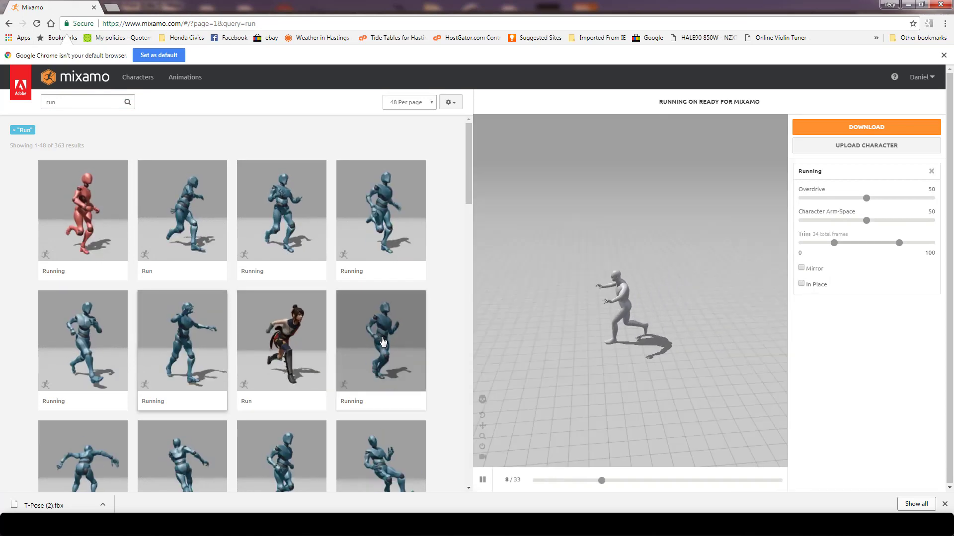
{"action": "left_click", "coordinate": [382, 341]}
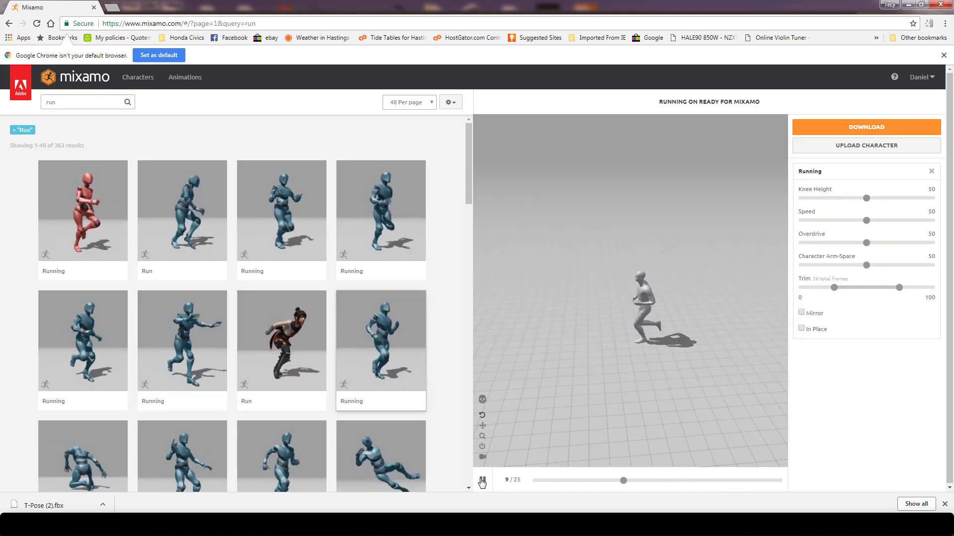
{"action": "left_click", "coordinate": [800, 328]}
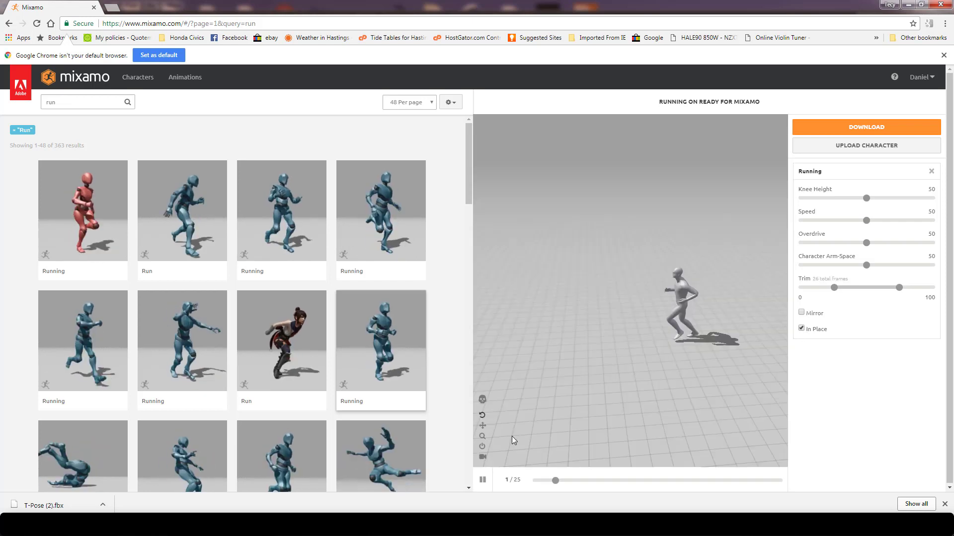
Step: Pause the running animation, rewind it to frame 0, and inspect the character's pose up close from the front
{"action": "left_click", "coordinate": [481, 479]}
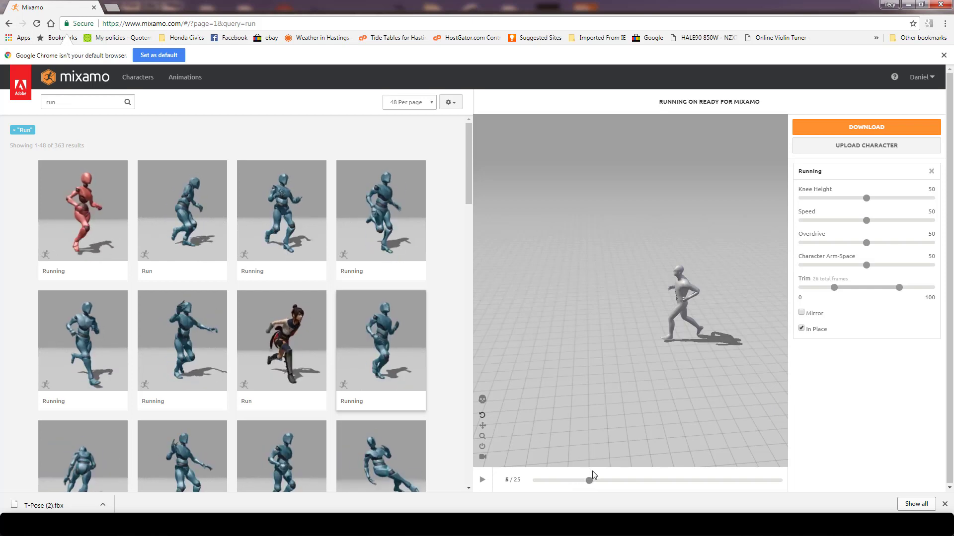
{"action": "left_click_drag", "start_coordinate": [590, 481], "coordinate": [505, 482]}
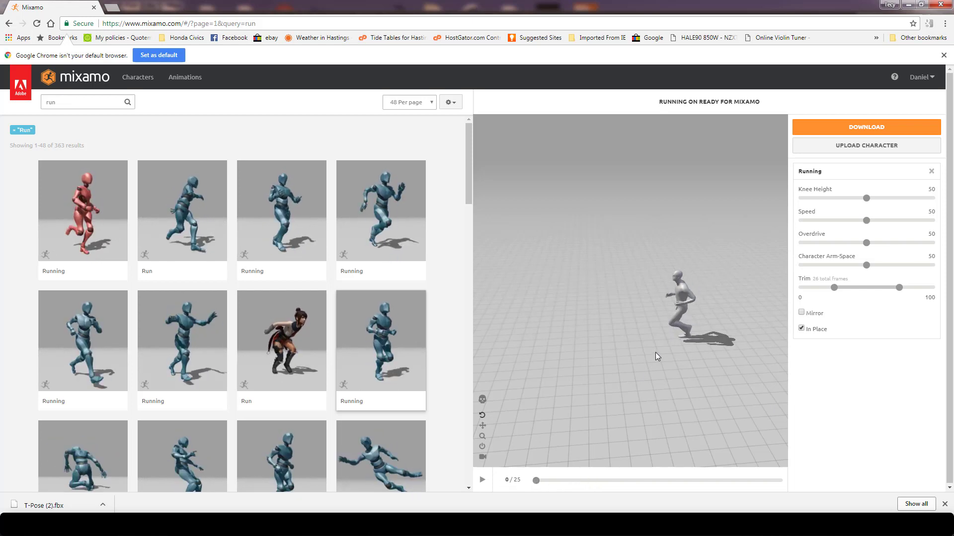
{"action": "left_click_drag", "start_coordinate": [692, 342], "coordinate": [750, 339]}
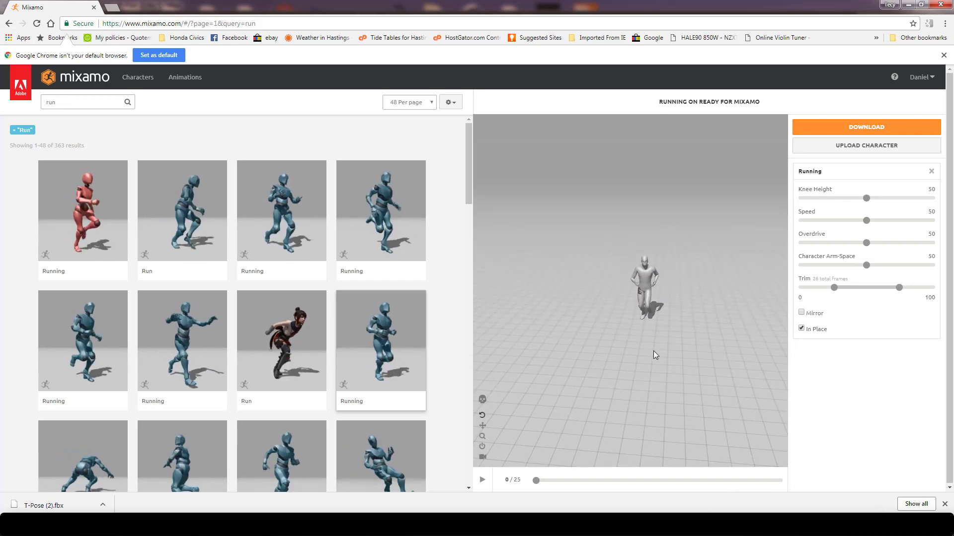
{"action": "scroll", "coordinate": [576, 419], "scroll_direction": "up", "scroll_amount": 5}
{"action": "scroll", "coordinate": [640, 341], "scroll_direction": "up", "scroll_amount": 3}
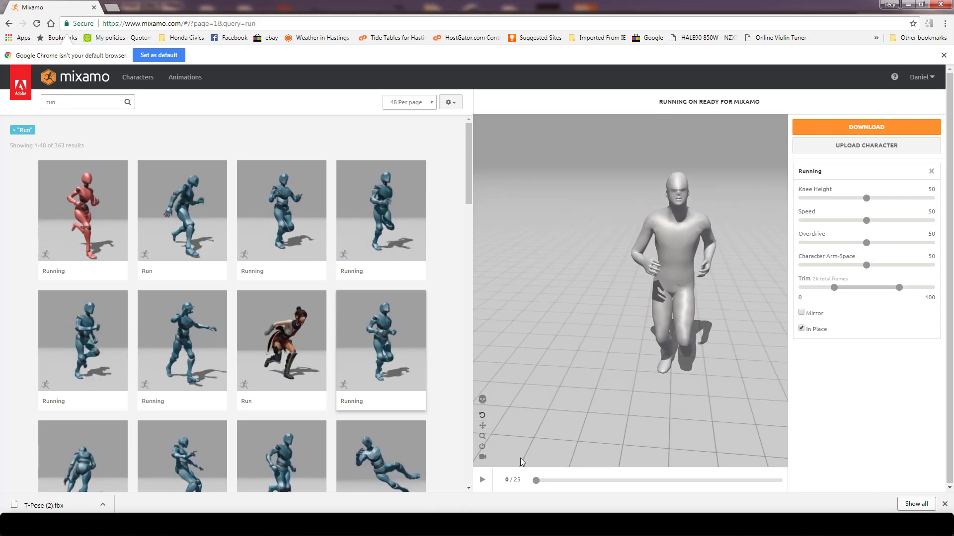
{"action": "left_click_drag", "start_coordinate": [636, 376], "coordinate": [554, 394]}
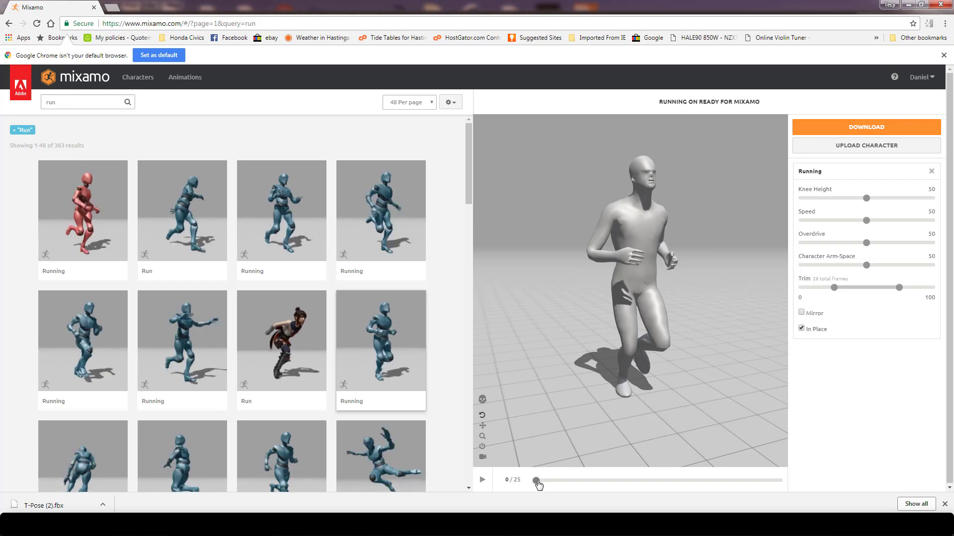
Step: Compare the running pose at frame 0 with Mirror on and off, leaving Mirror off
{"action": "left_click", "coordinate": [801, 313]}
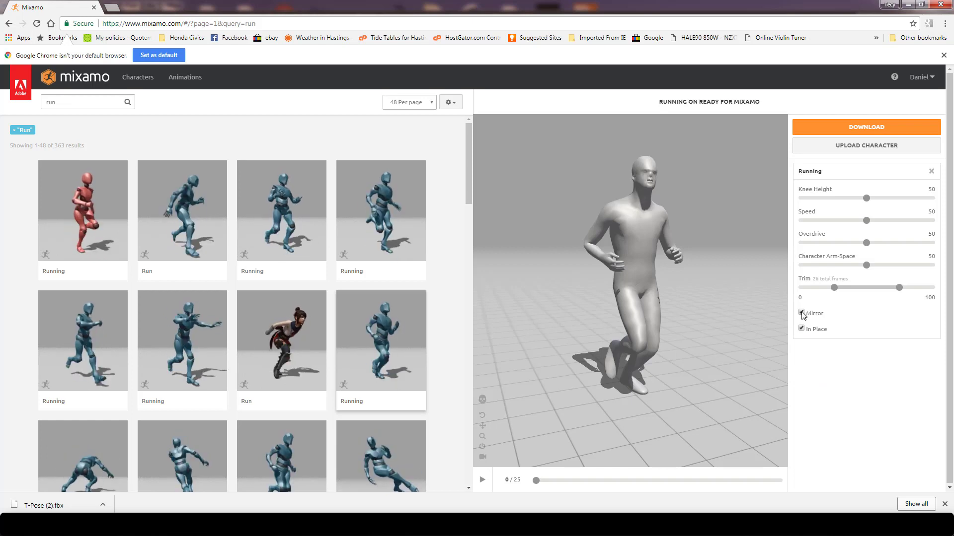
{"action": "left_click", "coordinate": [801, 314]}
{"action": "left_click", "coordinate": [802, 314]}
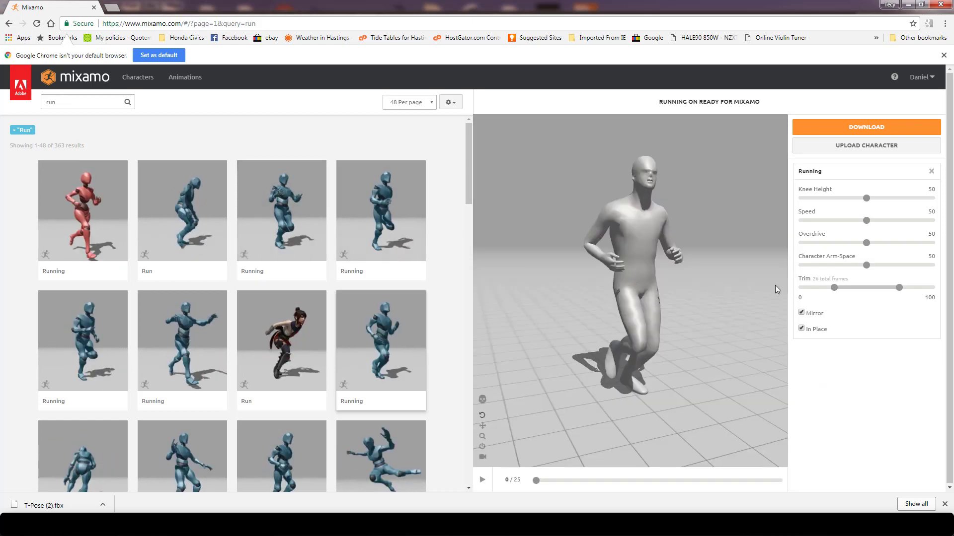
{"action": "left_click", "coordinate": [802, 313]}
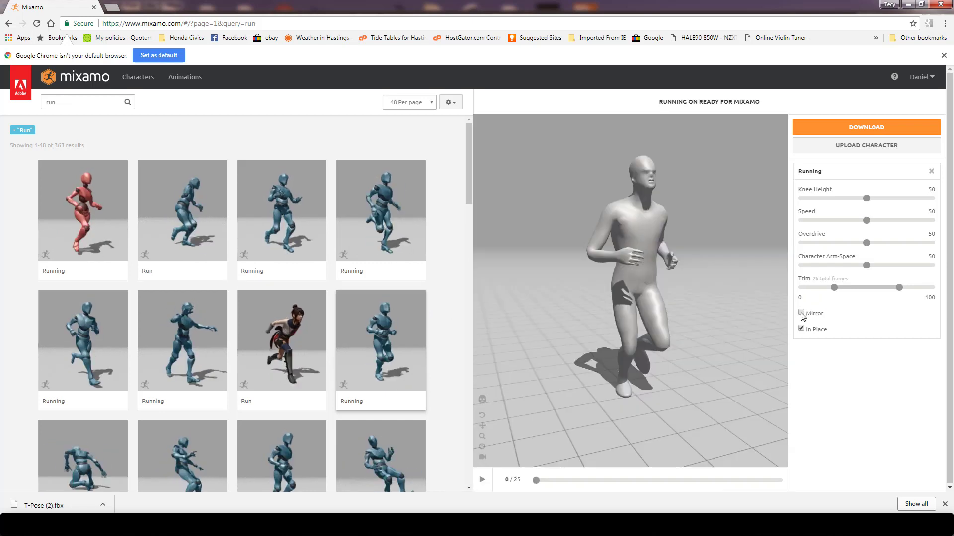
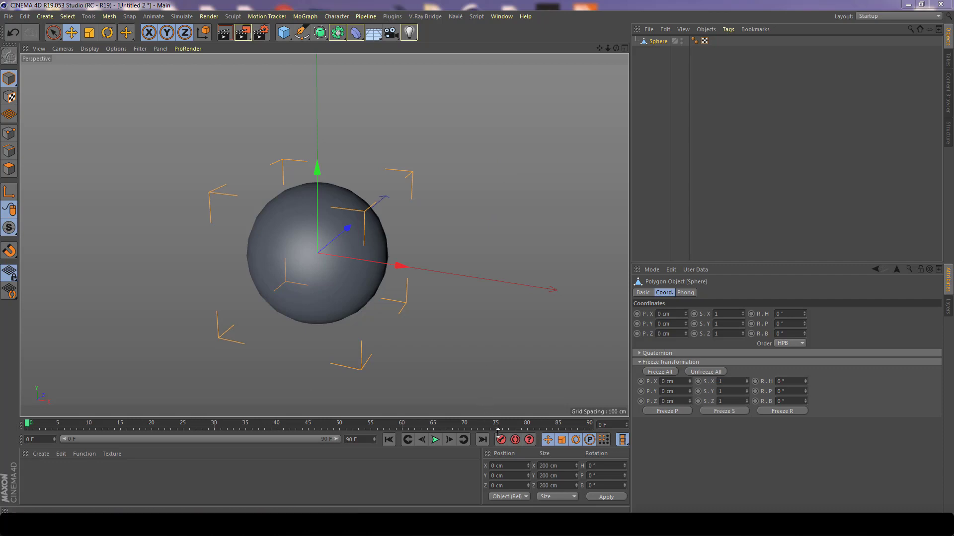
Step: Keyframe the sphere at frame 0, move it to about 1107 cm on X at frame 60, keyframe it, and scrub through the motion
{"action": "left_click", "coordinate": [501, 441]}
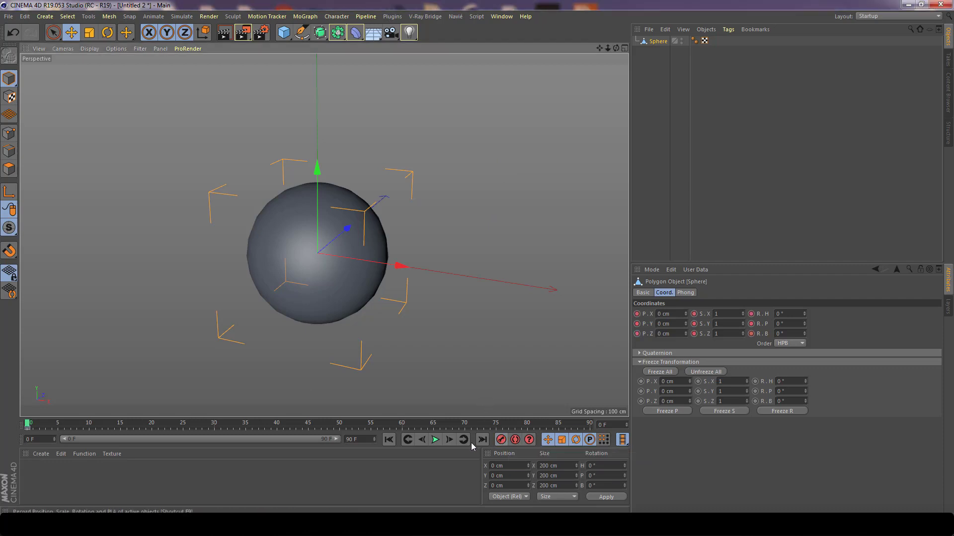
{"action": "left_click_drag", "start_coordinate": [27, 425], "coordinate": [402, 425]}
{"action": "scroll", "coordinate": [359, 282], "scroll_direction": "down", "scroll_amount": 5}
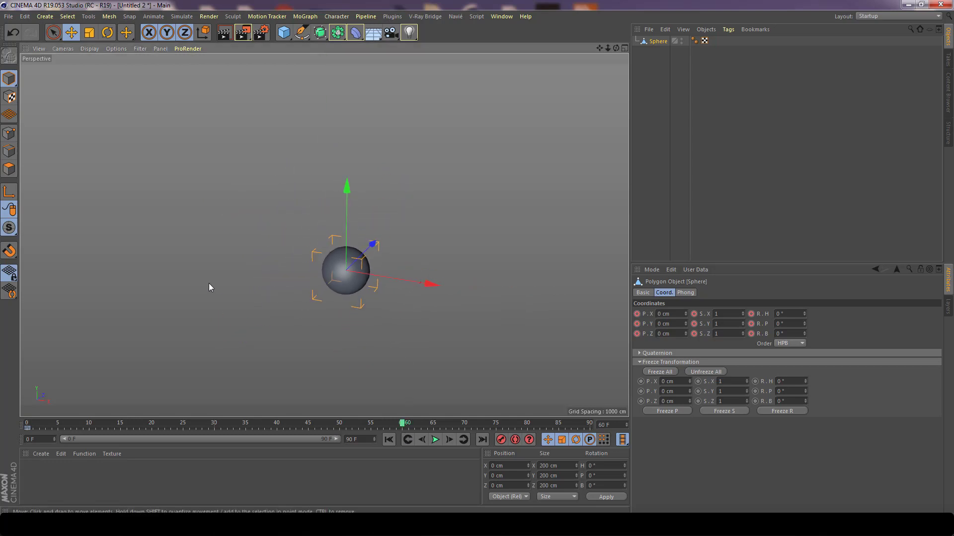
{"action": "left_click_drag", "start_coordinate": [385, 273], "coordinate": [616, 244]}
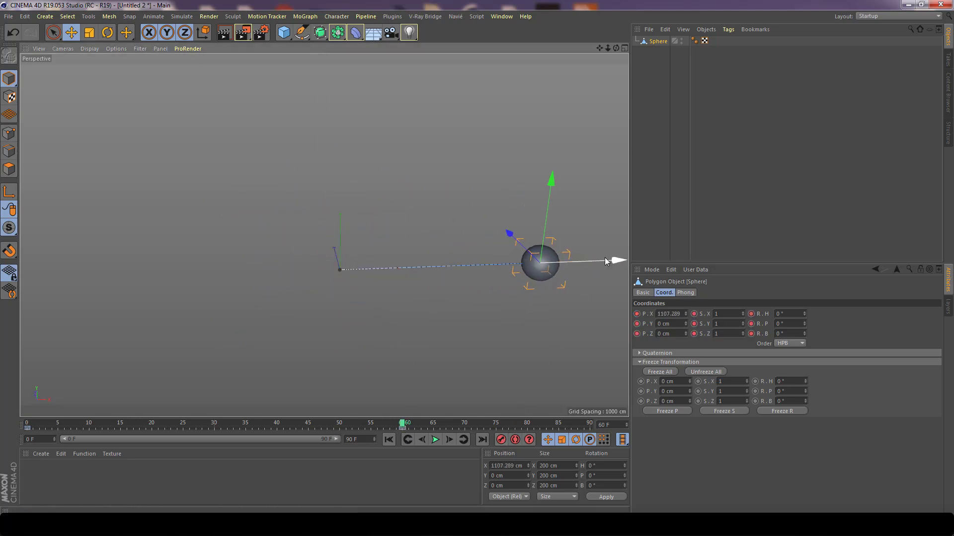
{"action": "left_click_drag", "start_coordinate": [257, 423], "coordinate": [223, 428]}
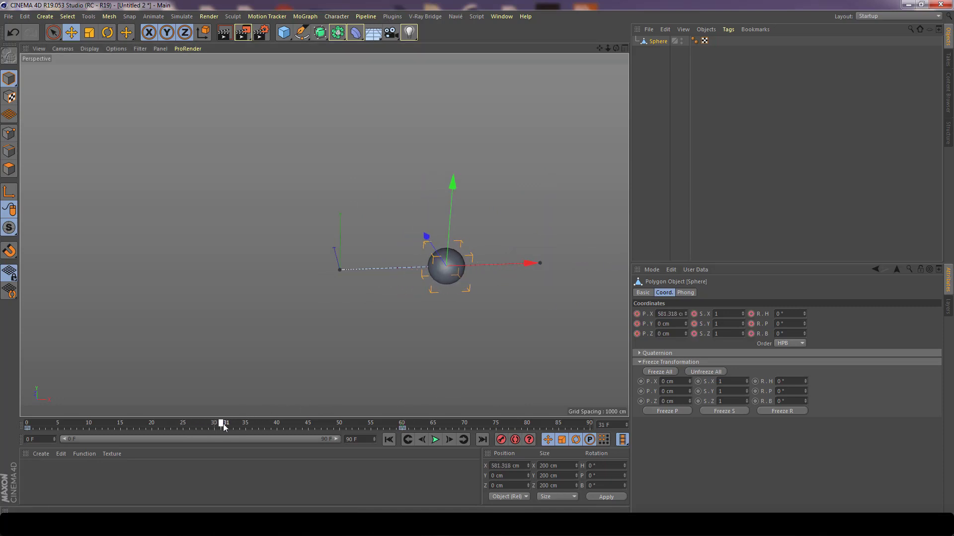
Step: Raise the sphere to about 489 cm on Y at frame 31, keyframe it, and play the arc from the start
{"action": "left_click_drag", "start_coordinate": [453, 181], "coordinate": [449, 95]}
{"action": "left_click", "coordinate": [500, 440]}
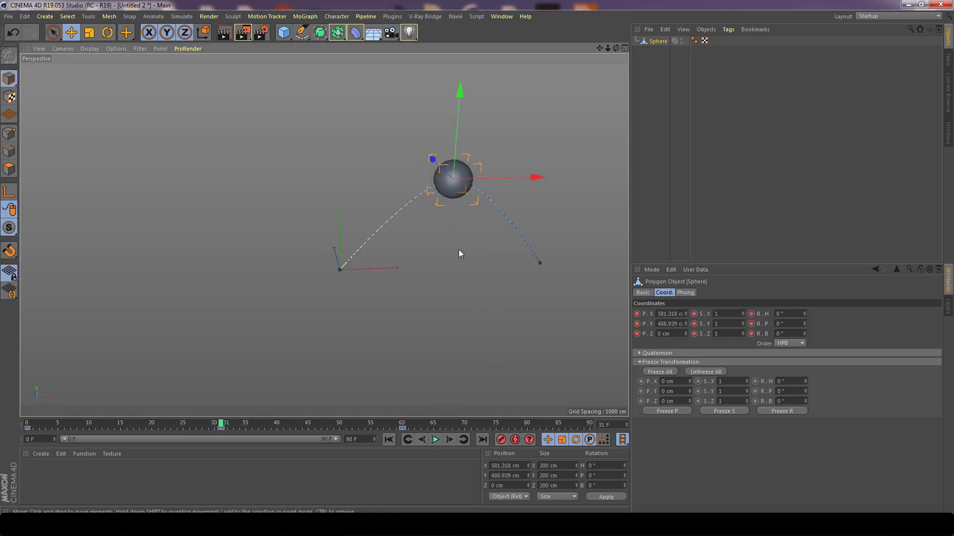
{"action": "left_click_drag", "start_coordinate": [460, 253], "coordinate": [443, 230], "text": "alt"}
{"action": "mouse_move", "coordinate": [222, 427]}
{"action": "left_mouse_down"}
{"action": "mouse_move", "coordinate": [59, 427]}
{"action": "mouse_move", "coordinate": [214, 427]}
{"action": "left_mouse_up"}
{"action": "key", "text": "F8"}
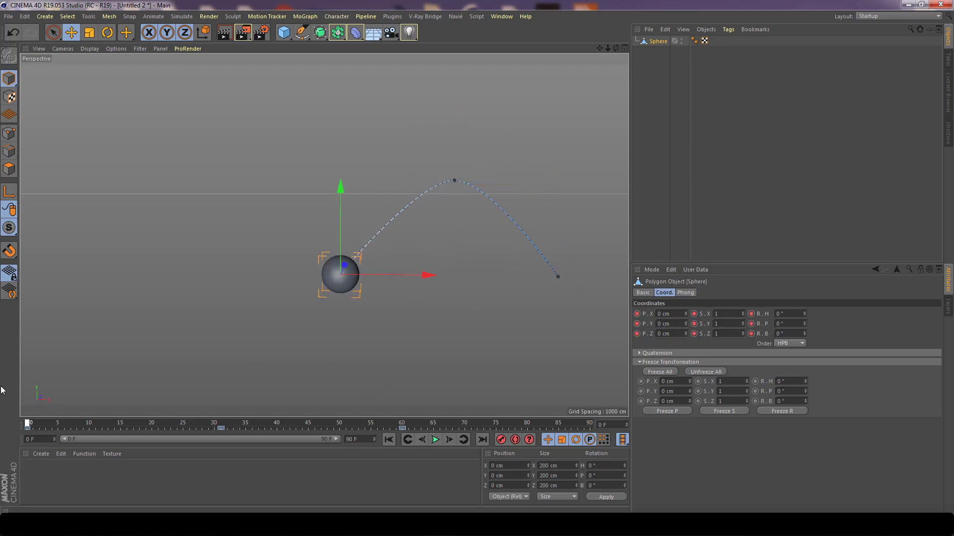
{"action": "key", "text": "F8"}
{"action": "key", "text": "shift+f"}
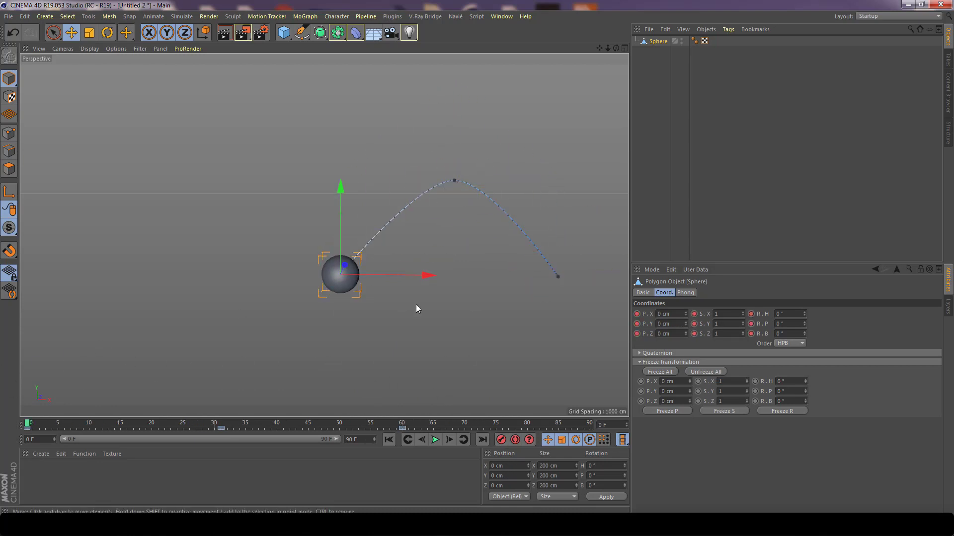
{"action": "middle_click_drag", "start_coordinate": [413, 321], "coordinate": [368, 337], "text": "alt"}
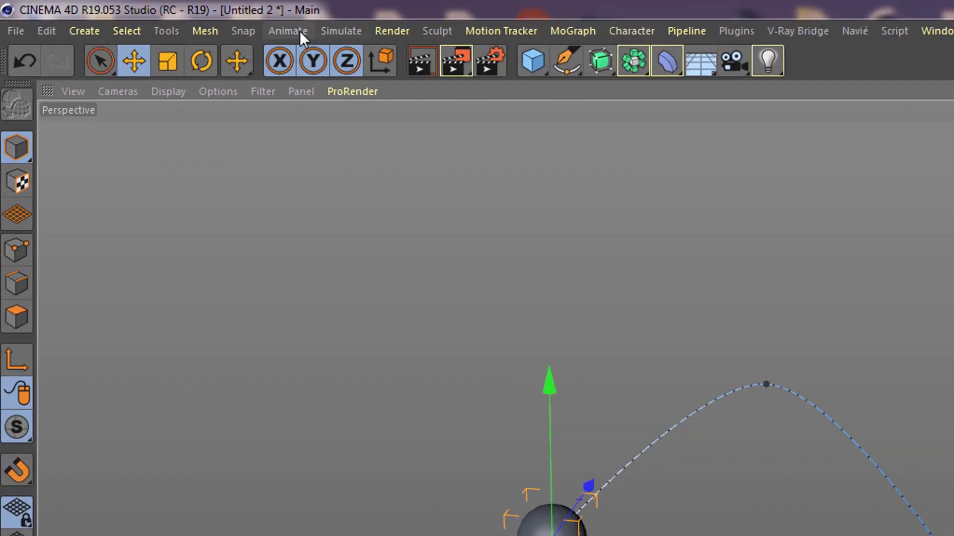
Step: Add a motion clip of the sphere's animation named Ball jump, covering frames 0 to 60, with Create Pictures enabled
{"action": "left_click", "coordinate": [219, 23]}
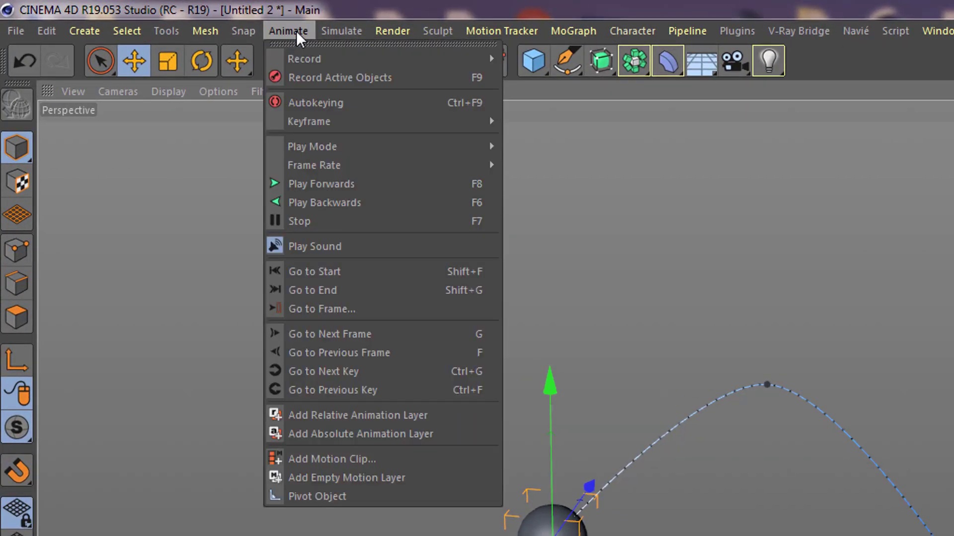
{"action": "left_click", "coordinate": [365, 458]}
{"action": "left_click_drag", "start_coordinate": [401, 320], "coordinate": [711, 324]}
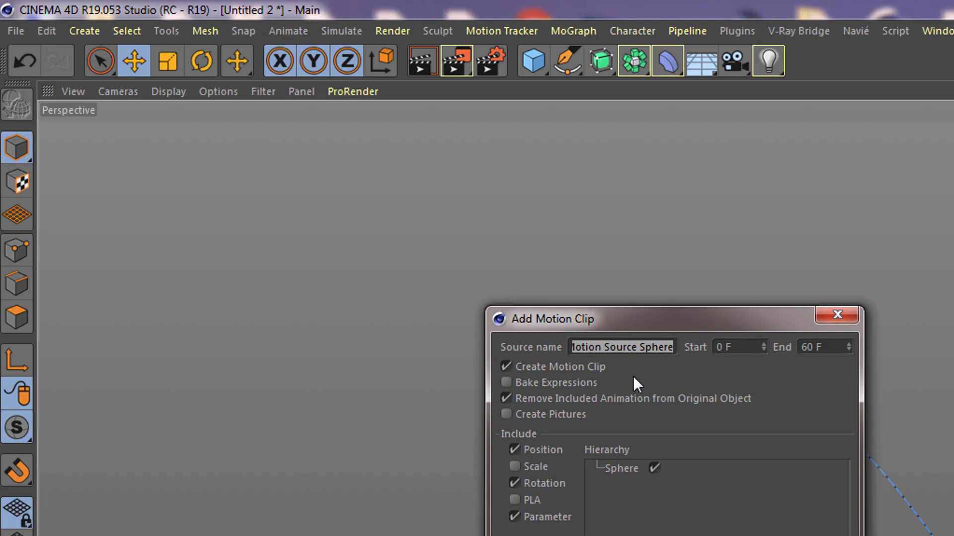
{"action": "type", "text": "Ball jump"}
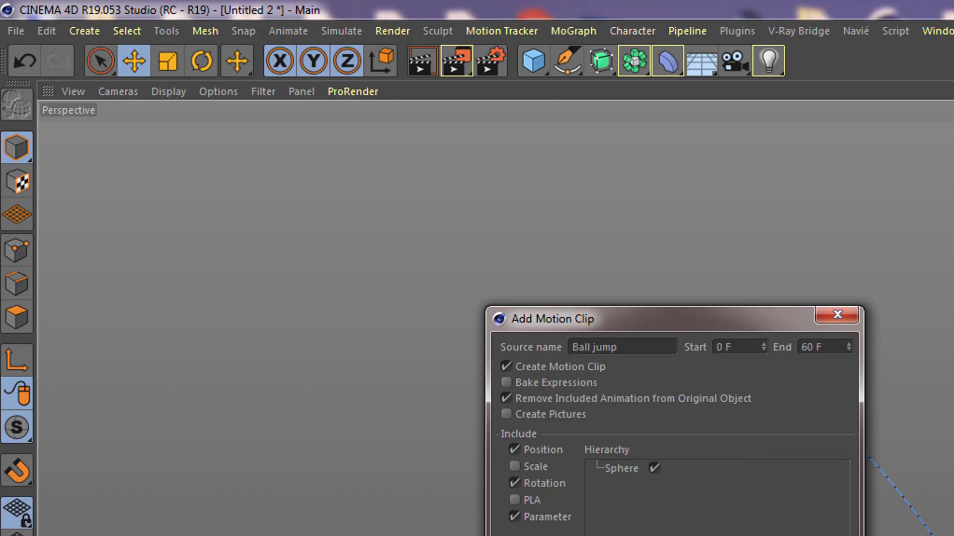
{"action": "left_click", "coordinate": [843, 349]}
{"action": "left_click", "coordinate": [508, 411]}
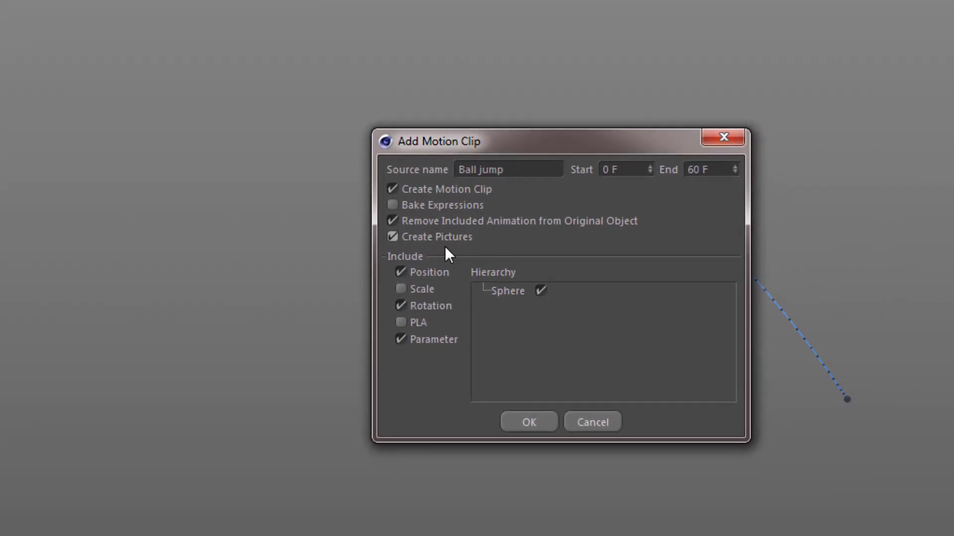
{"action": "left_click", "coordinate": [401, 339]}
{"action": "left_click", "coordinate": [529, 423]}
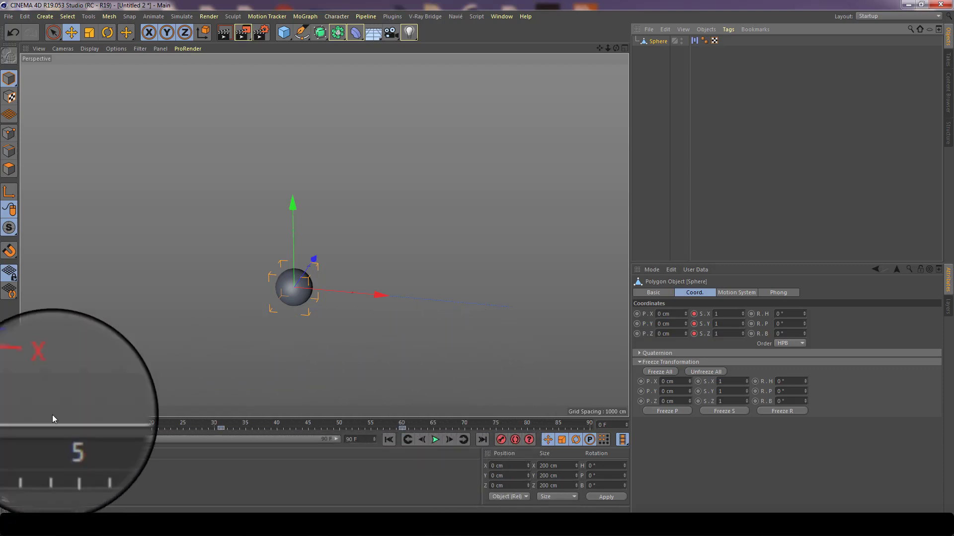
Step: Try deleting the sphere's Motion System tag, scrub through the frames, and undo the deletion
{"action": "left_click", "coordinate": [695, 40]}
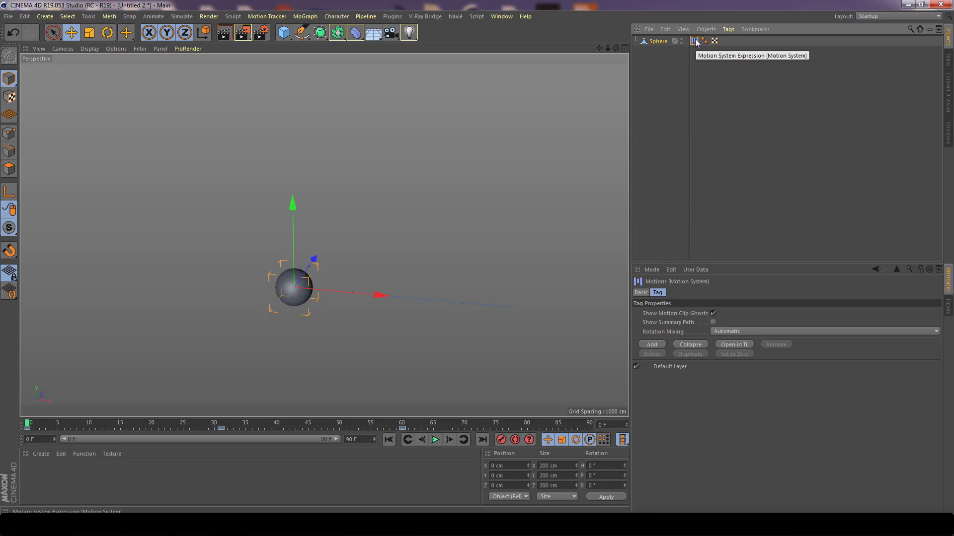
{"action": "key", "text": "Delete"}
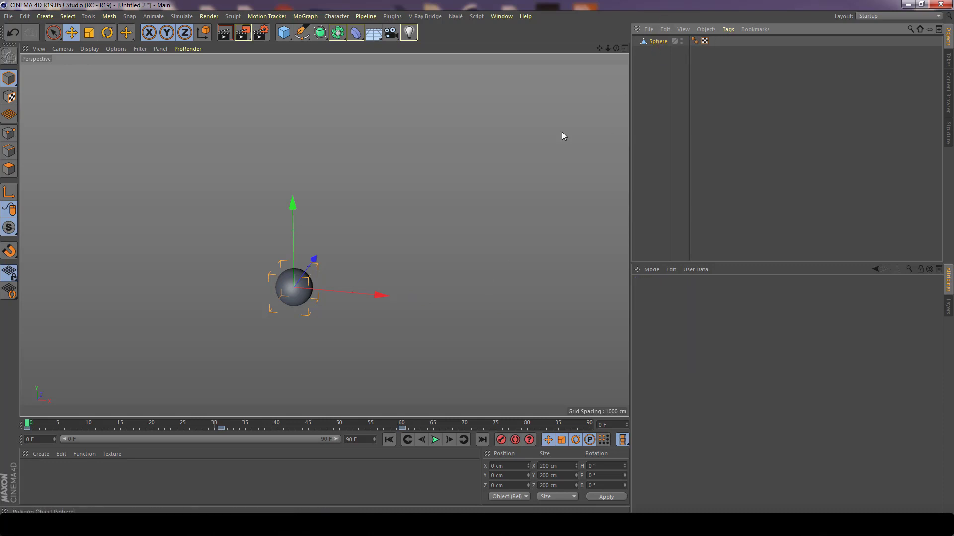
{"action": "mouse_move", "coordinate": [330, 426]}
{"action": "left_mouse_down"}
{"action": "mouse_move", "coordinate": [28, 425]}
{"action": "mouse_move", "coordinate": [340, 424]}
{"action": "left_mouse_up"}
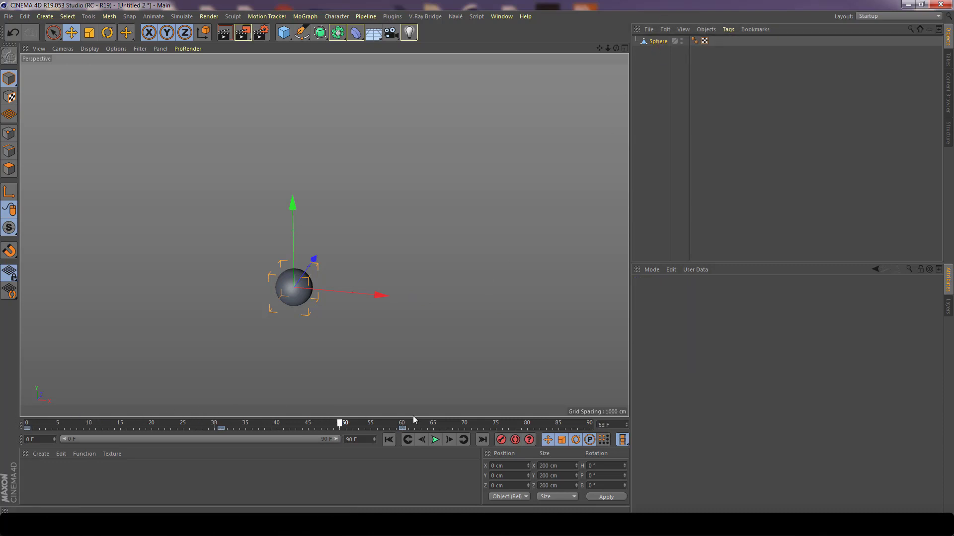
{"action": "mouse_move", "coordinate": [414, 420]}
{"action": "left_mouse_down"}
{"action": "mouse_move", "coordinate": [424, 425]}
{"action": "mouse_move", "coordinate": [29, 425]}
{"action": "mouse_move", "coordinate": [412, 425]}
{"action": "left_mouse_up"}
{"action": "left_click_drag", "start_coordinate": [239, 426], "coordinate": [29, 426]}
{"action": "left_click_drag", "start_coordinate": [192, 425], "coordinate": [484, 426]}
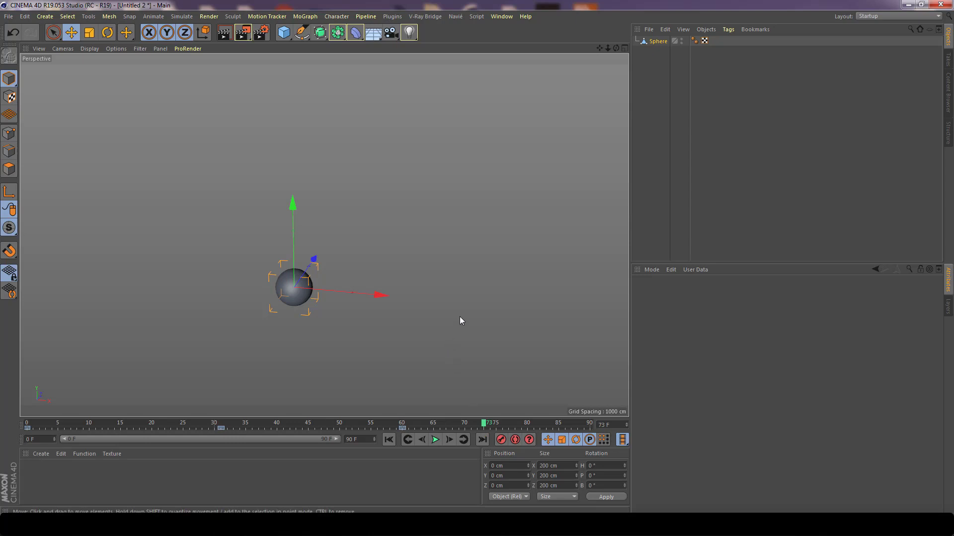
{"action": "key", "text": "ctrl+z"}
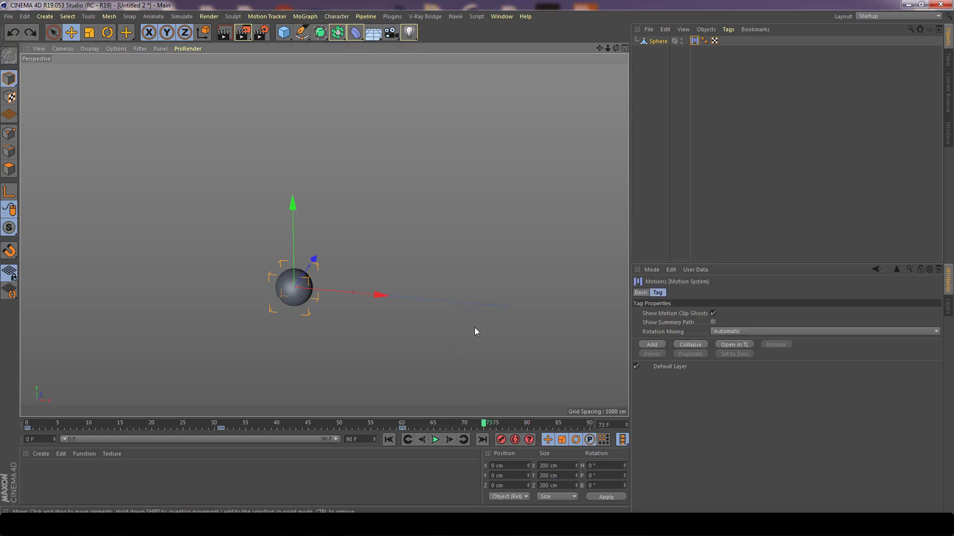
Step: Scrub the timeline back and forth to check the sphere's motion driven by the motion clip
{"action": "left_click_drag", "start_coordinate": [400, 426], "coordinate": [32, 428]}
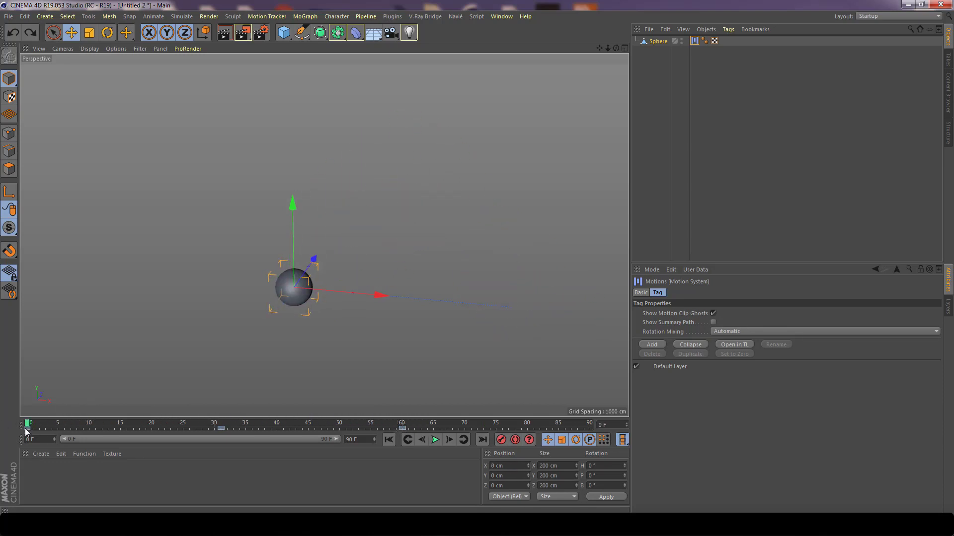
{"action": "left_click_drag", "start_coordinate": [405, 426], "coordinate": [383, 425]}
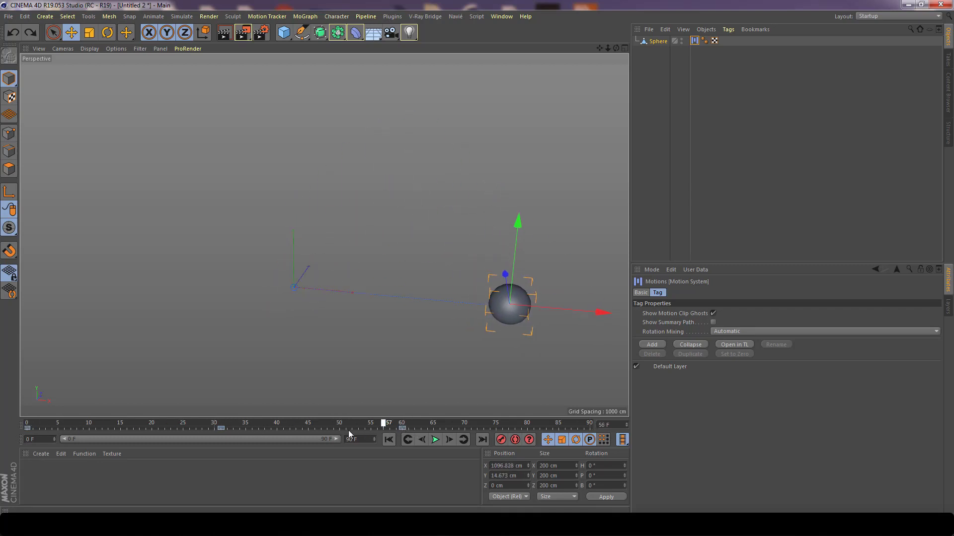
{"action": "left_click_drag", "start_coordinate": [149, 425], "coordinate": [13, 440]}
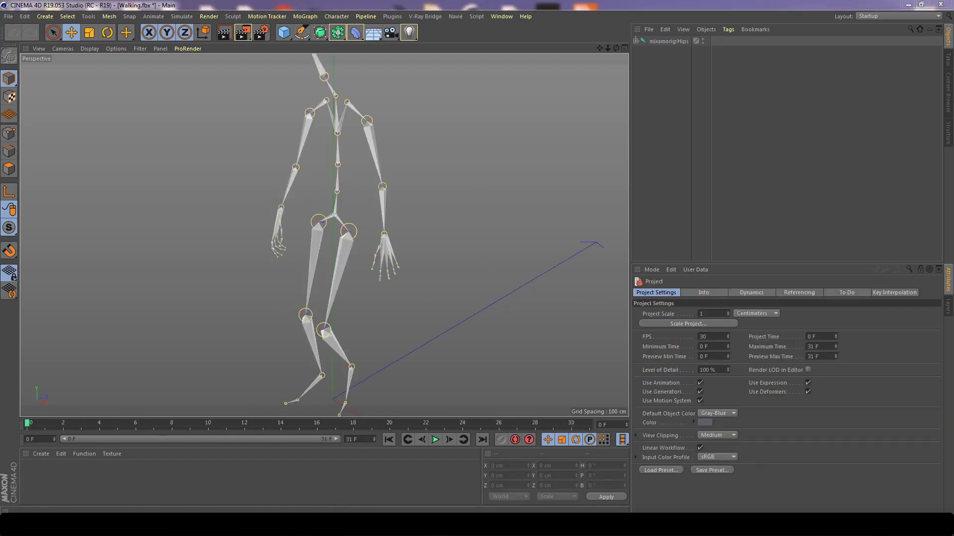
Step: Inspect the skeleton in the Walking.fbx document and look through the joint hierarchy under mixamorig:Hips
{"action": "left_click_drag", "start_coordinate": [411, 222], "coordinate": [455, 212], "text": "alt"}
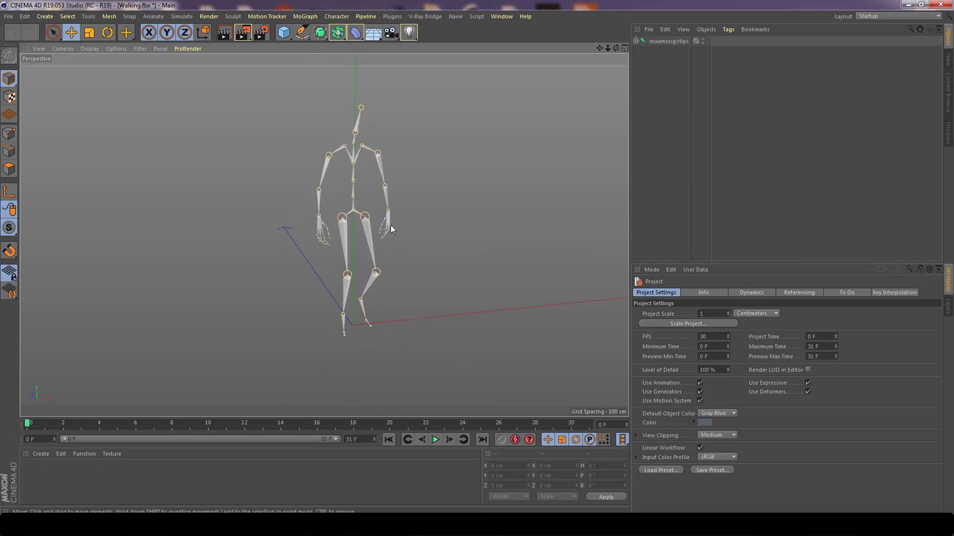
{"action": "left_click_drag", "start_coordinate": [391, 225], "coordinate": [398, 253], "text": "alt"}
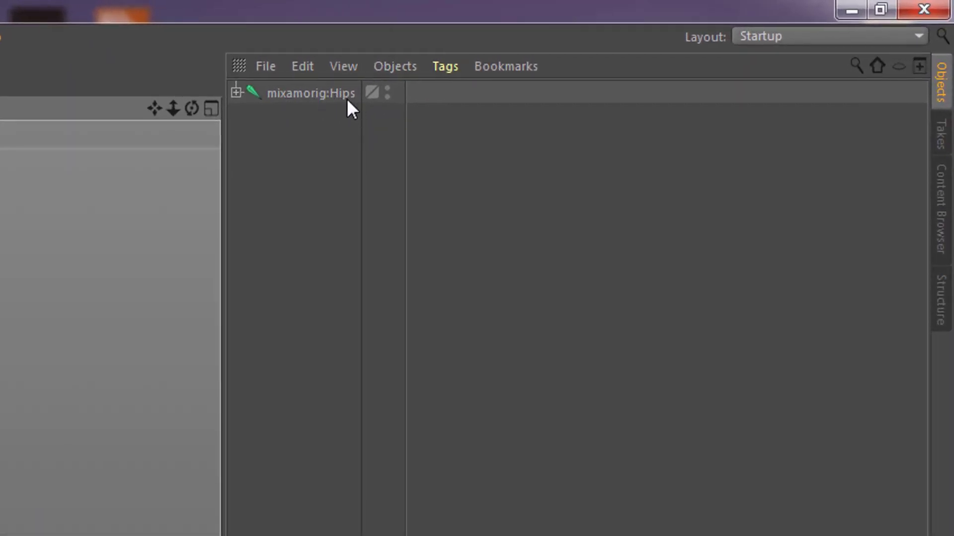
{"action": "left_click", "coordinate": [340, 94]}
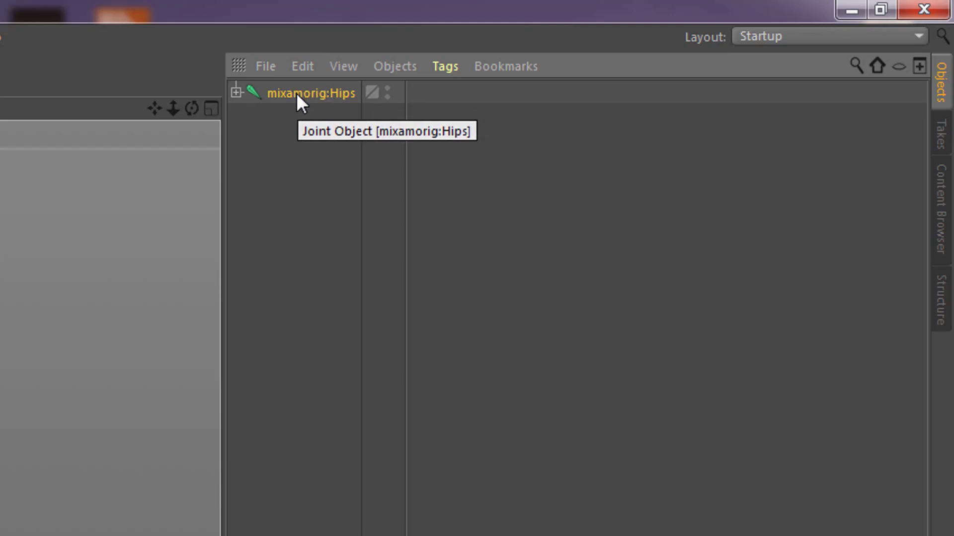
{"action": "left_click", "coordinate": [236, 91]}
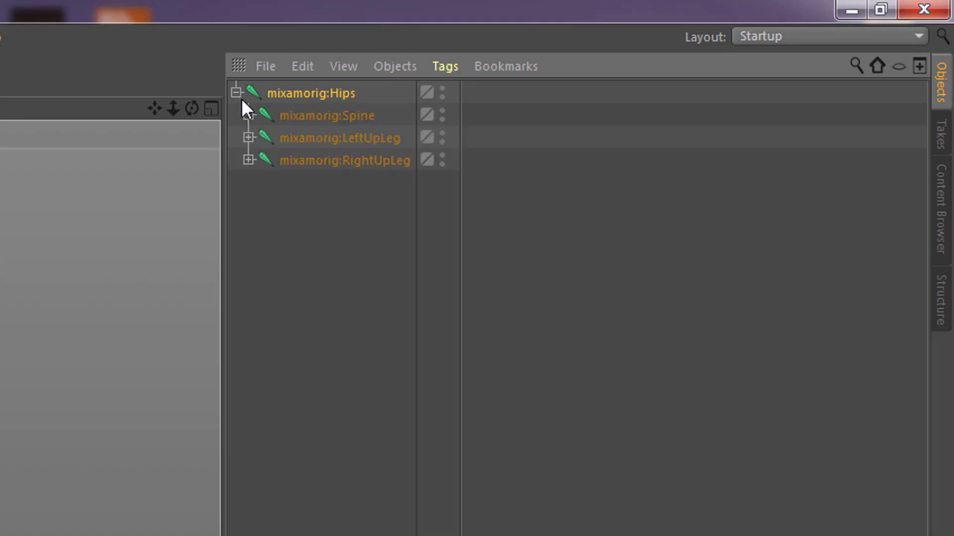
{"action": "left_click", "coordinate": [247, 114]}
{"action": "left_click", "coordinate": [236, 92]}
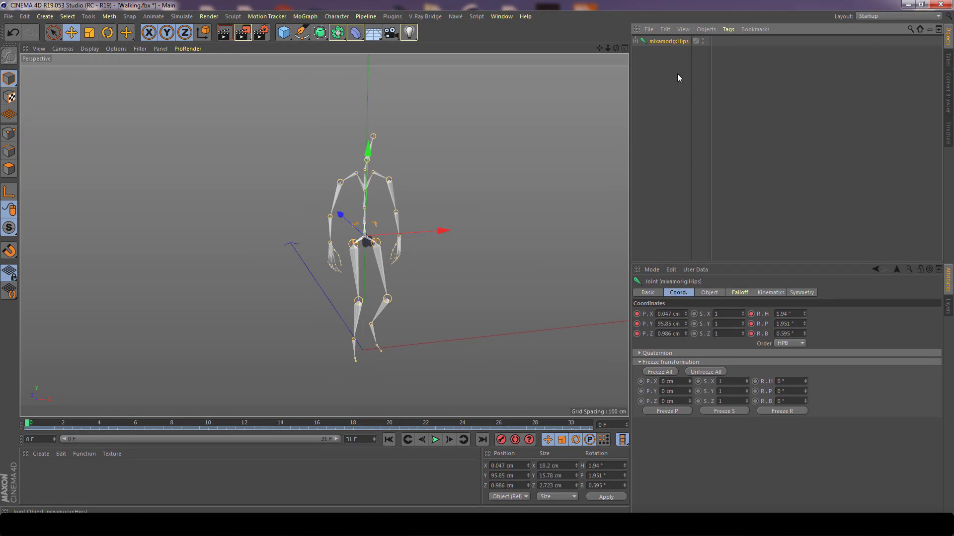
Step: Start a motion clip for the mixamorig:Hips joint and name its source Walk
{"action": "left_click", "coordinate": [676, 88]}
{"action": "left_click", "coordinate": [668, 42]}
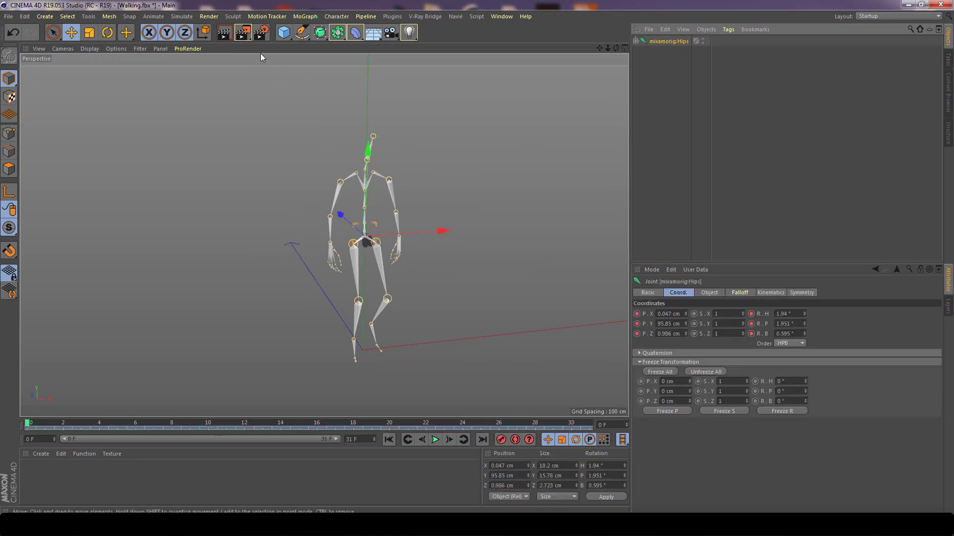
{"action": "left_click", "coordinate": [181, 18]}
{"action": "mouse_move", "coordinate": [157, 18]}
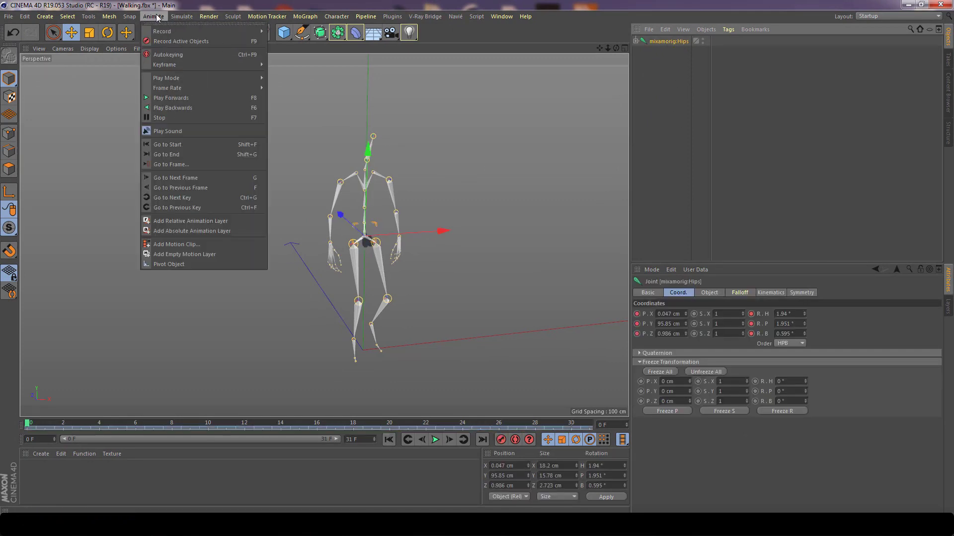
{"action": "left_click", "coordinate": [181, 244]}
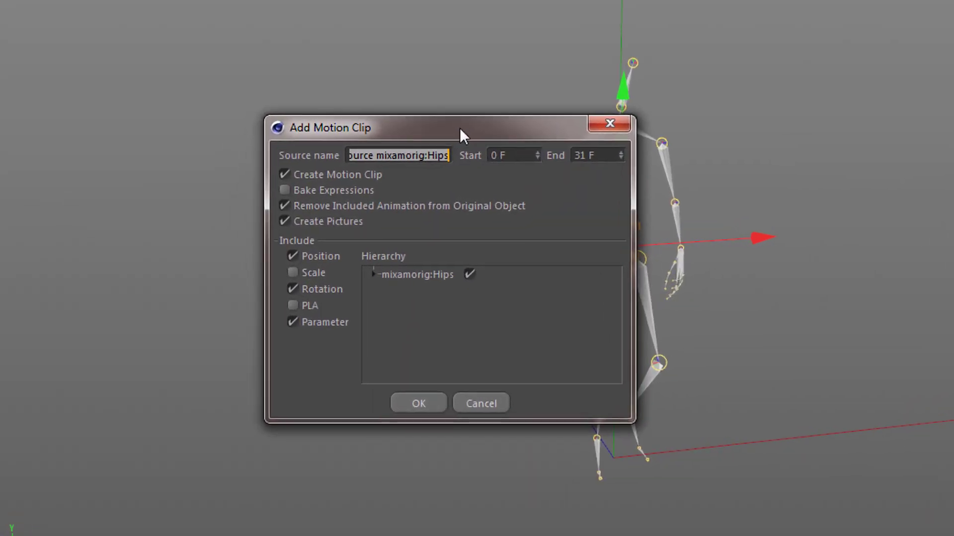
{"action": "type", "text": "Walk"}
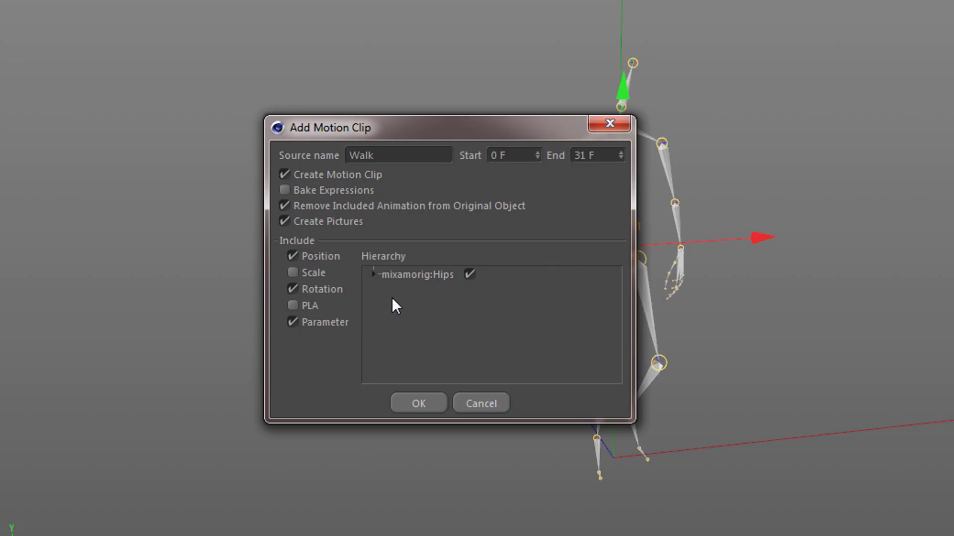
Step: Review which joints the clip includes, trying mixamorig:RightUpLeg excluded, and create the clip for frames 0 to 31
{"action": "left_click", "coordinate": [373, 274]}
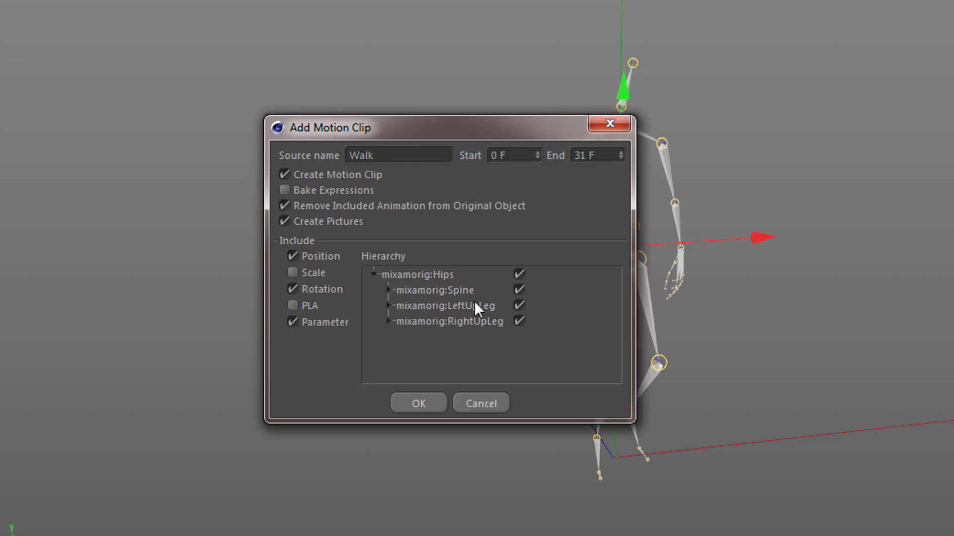
{"action": "left_click", "coordinate": [518, 320]}
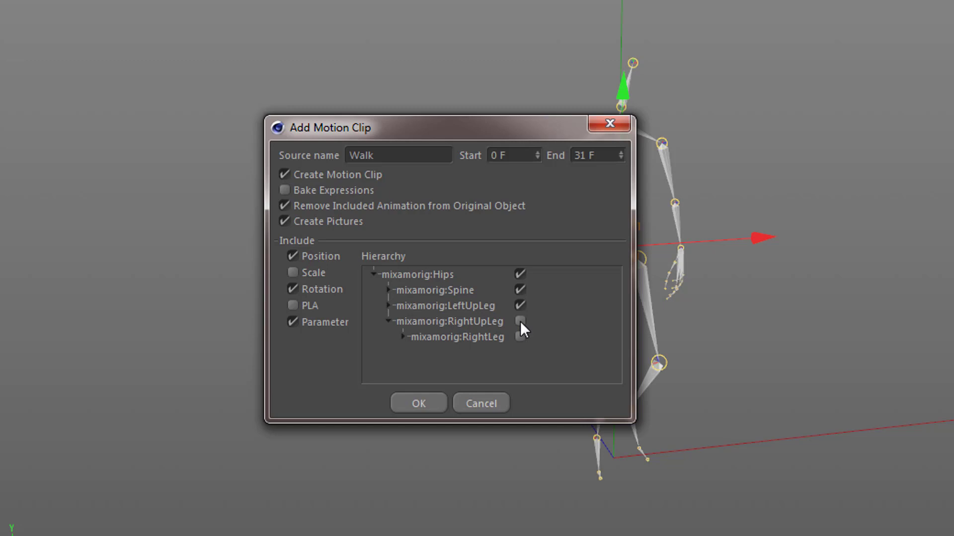
{"action": "left_click", "coordinate": [373, 275]}
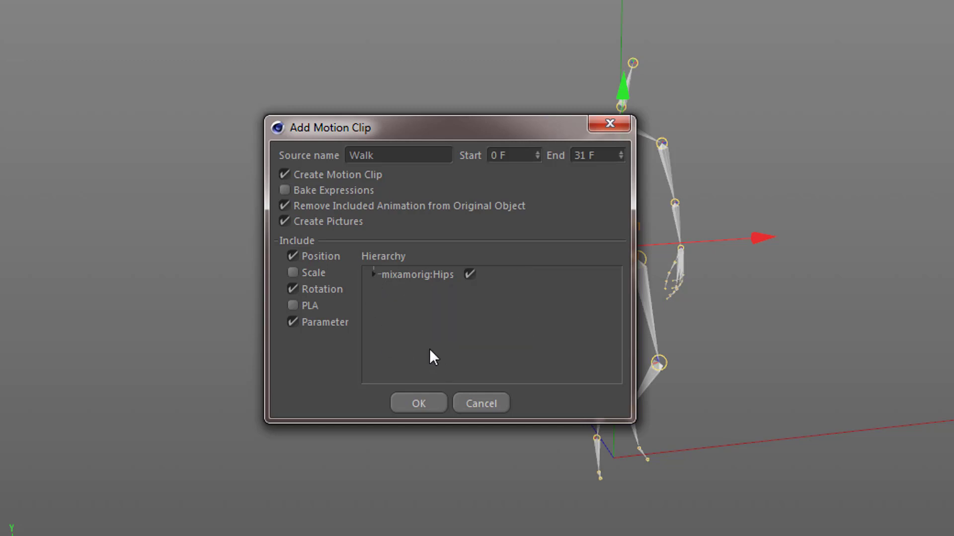
{"action": "left_click", "coordinate": [423, 402]}
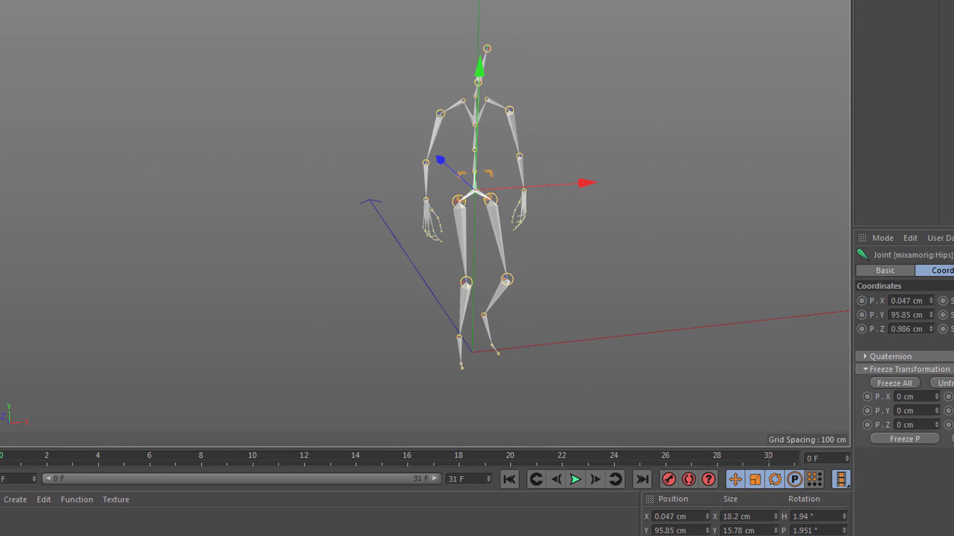
Step: Open the Motion System of mixamorig:Hips in the Timeline, reposition the window, and select the Hips track
{"action": "left_click_drag", "start_coordinate": [5, 456], "coordinate": [0, 431]}
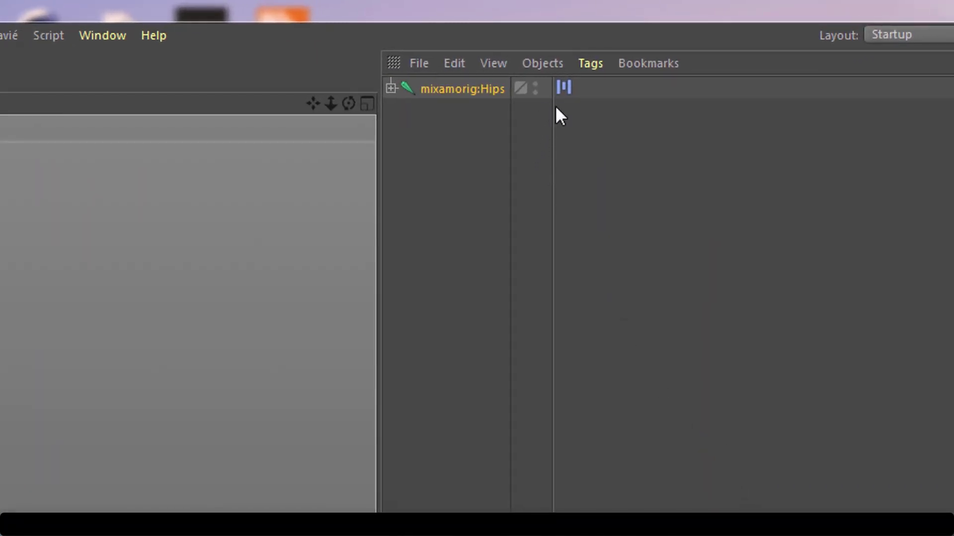
{"action": "left_click", "coordinate": [564, 87]}
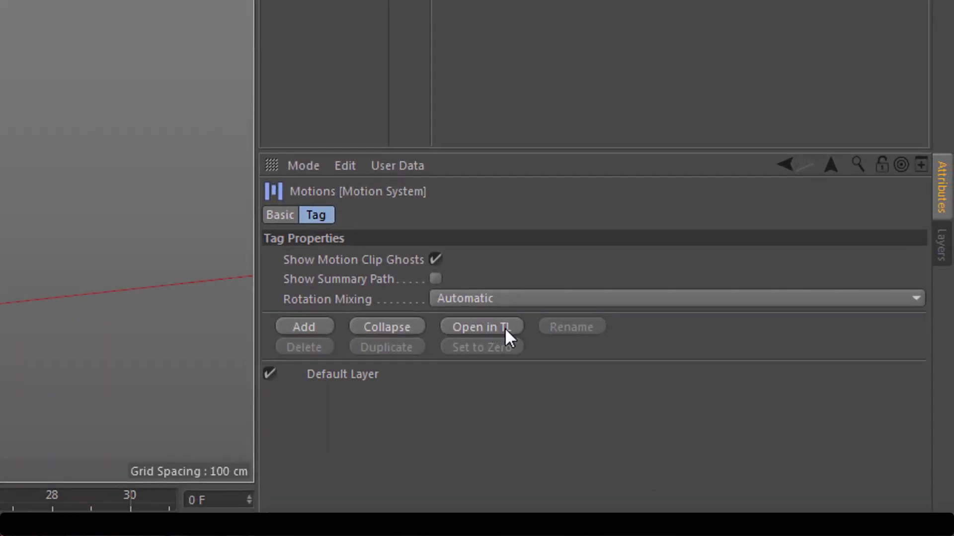
{"action": "left_click", "coordinate": [505, 327]}
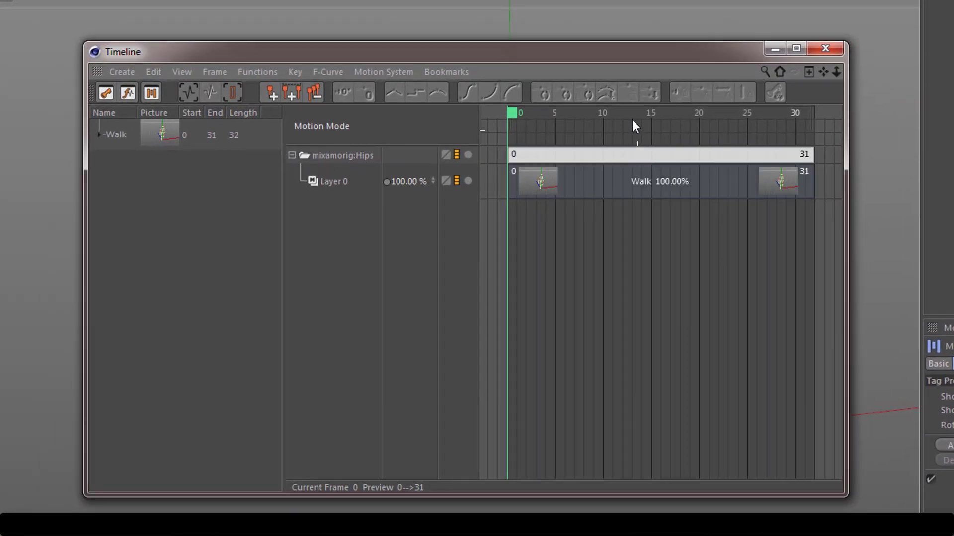
{"action": "left_click_drag", "start_coordinate": [609, 54], "coordinate": [780, 126]}
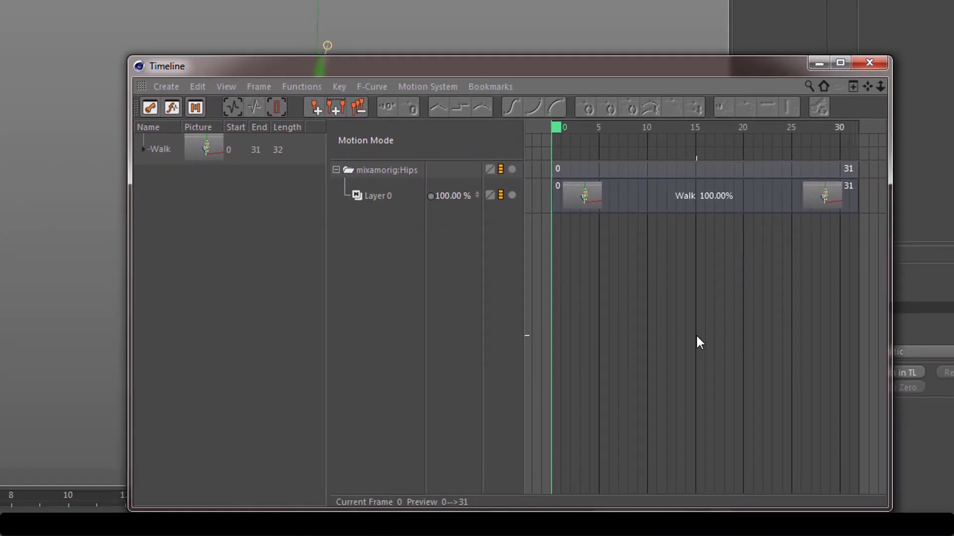
{"action": "left_click", "coordinate": [660, 164]}
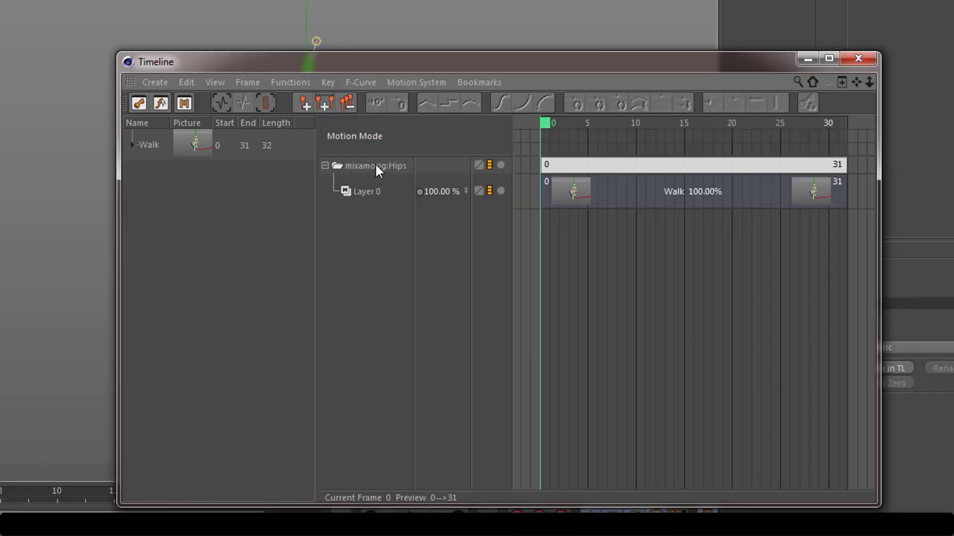
Step: Select the mixamorig:Hips track in the Timeline and look through the matching joint hierarchy in the object list
{"action": "left_click", "coordinate": [374, 164]}
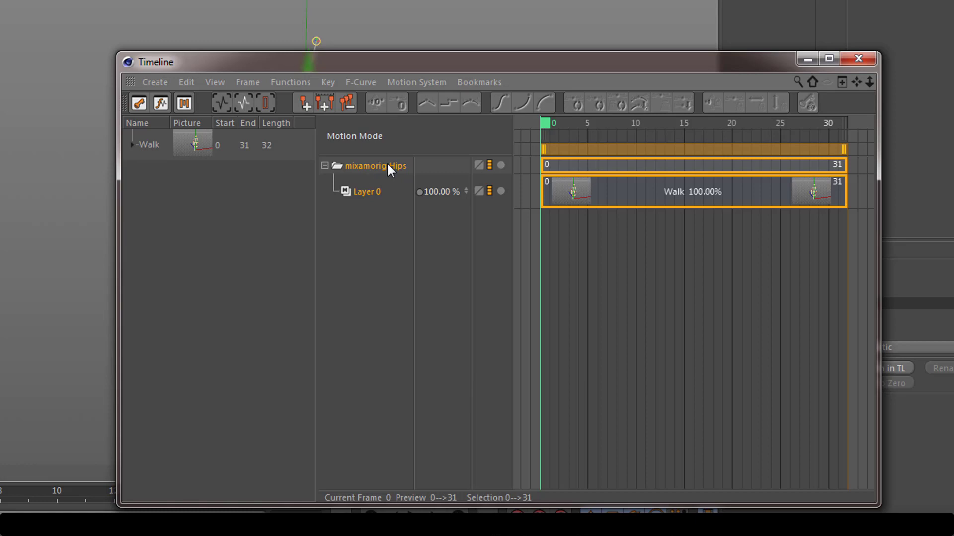
{"action": "left_click_drag", "start_coordinate": [452, 65], "coordinate": [336, 65]}
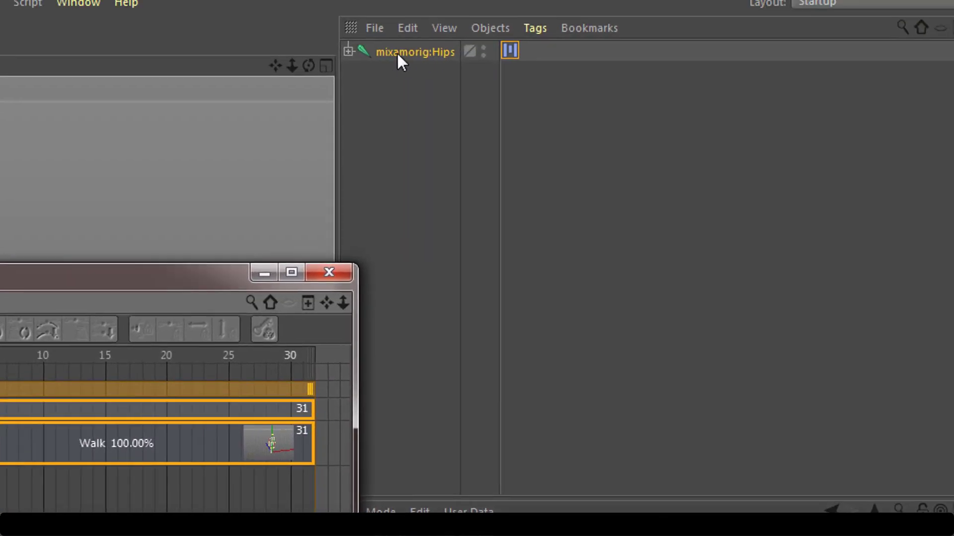
{"action": "left_click", "coordinate": [348, 51]}
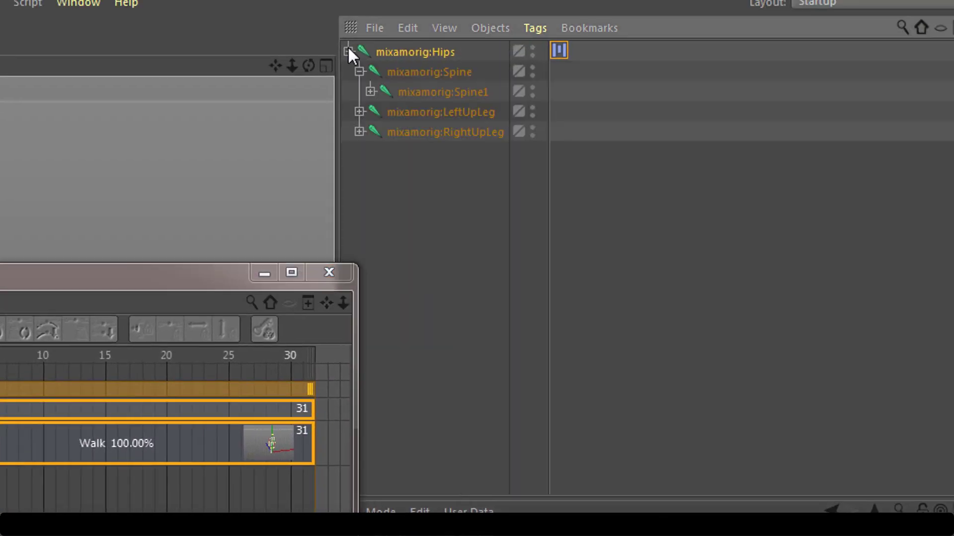
{"action": "left_click", "coordinate": [348, 51]}
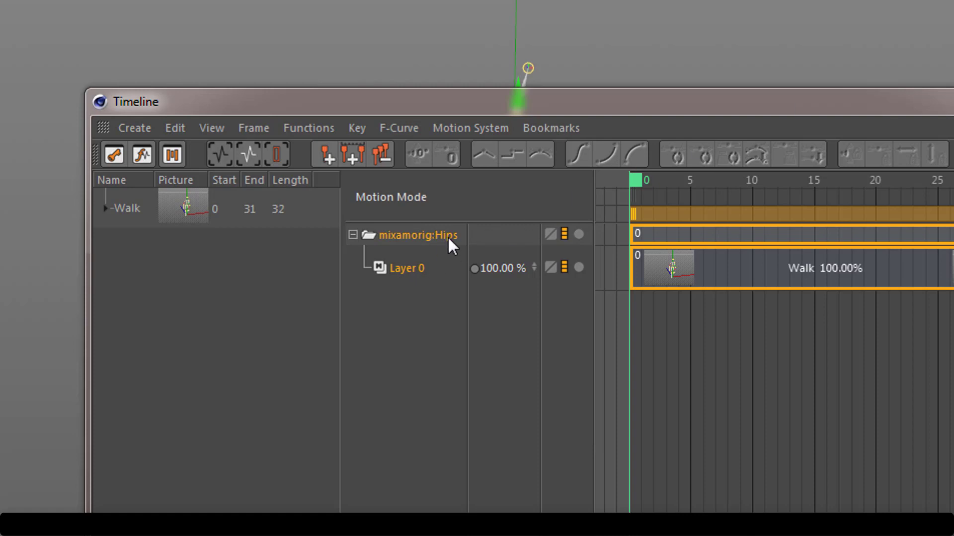
Step: Select Layer 0 under mixamorig:Hips and inspect the Hips track bar together with the Walk clip
{"action": "left_click", "coordinate": [819, 234]}
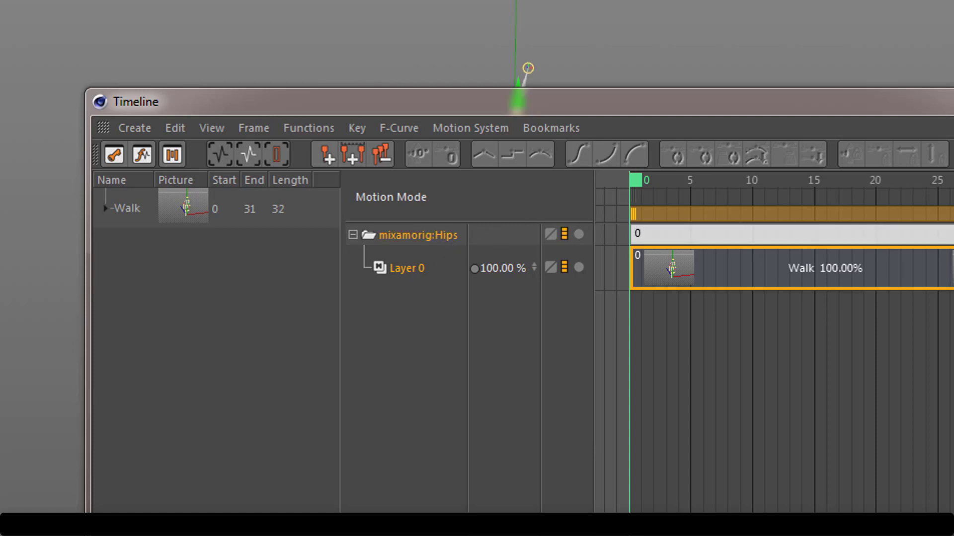
{"action": "left_click", "coordinate": [396, 267]}
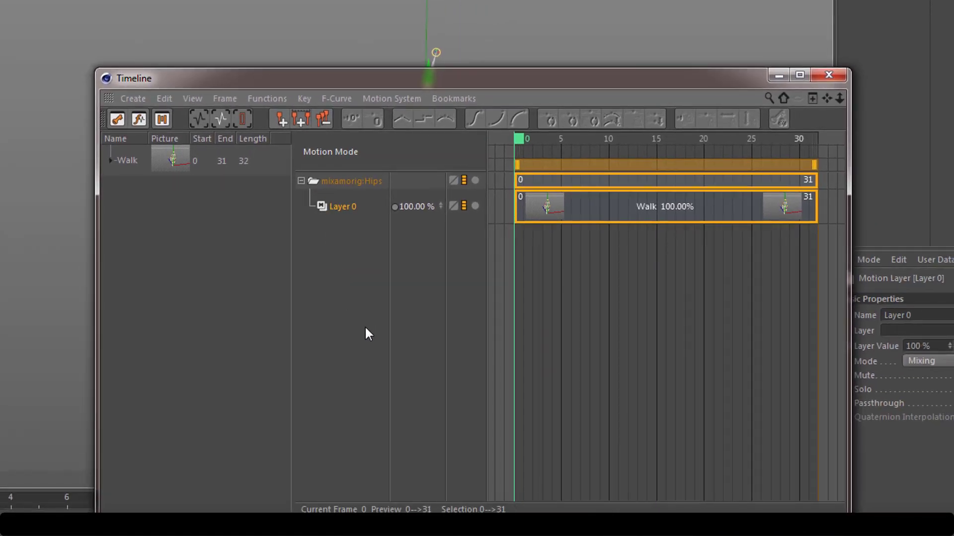
{"action": "left_click", "coordinate": [621, 180]}
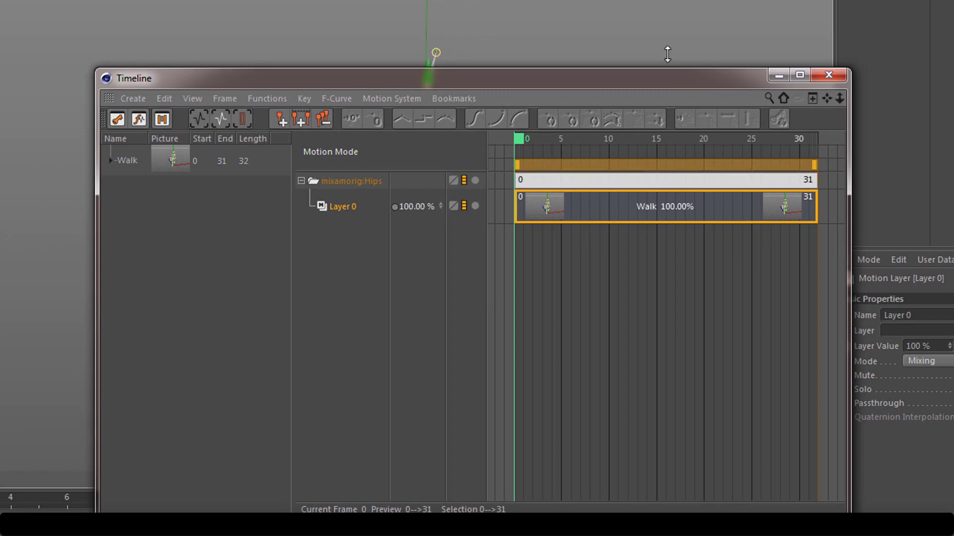
{"action": "left_click", "coordinate": [643, 181]}
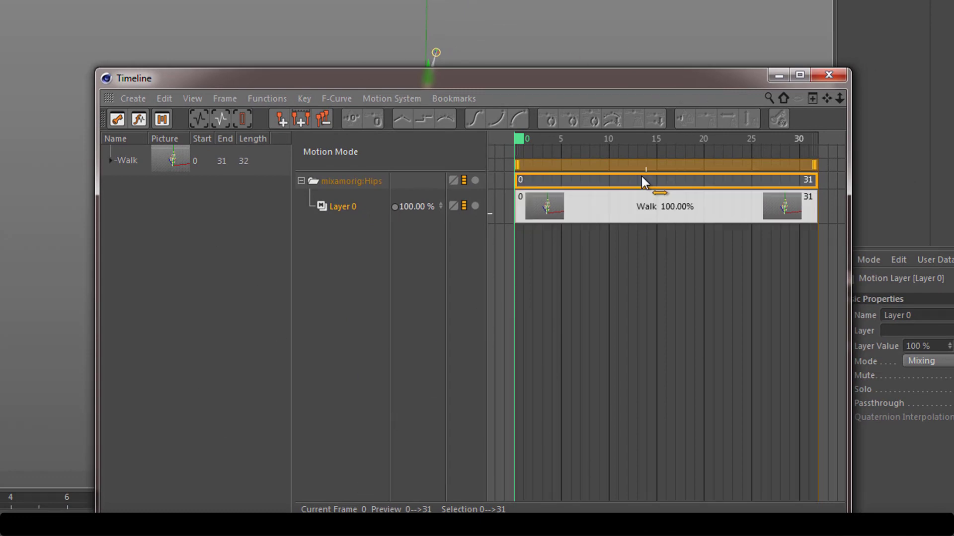
{"action": "left_click", "coordinate": [646, 206]}
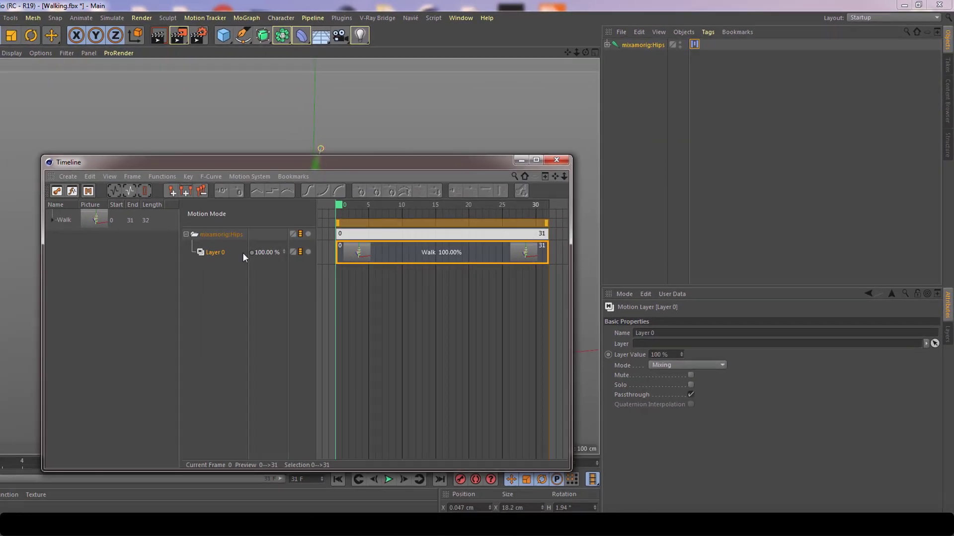
Step: Select the Walk clip in Layer 0 and view its Advanced motion clip settings
{"action": "mouse_move", "coordinate": [304, 163]}
{"action": "left_mouse_down"}
{"action": "mouse_move", "coordinate": [951, 158]}
{"action": "mouse_move", "coordinate": [426, 151]}
{"action": "mouse_move", "coordinate": [298, 162]}
{"action": "left_mouse_up"}
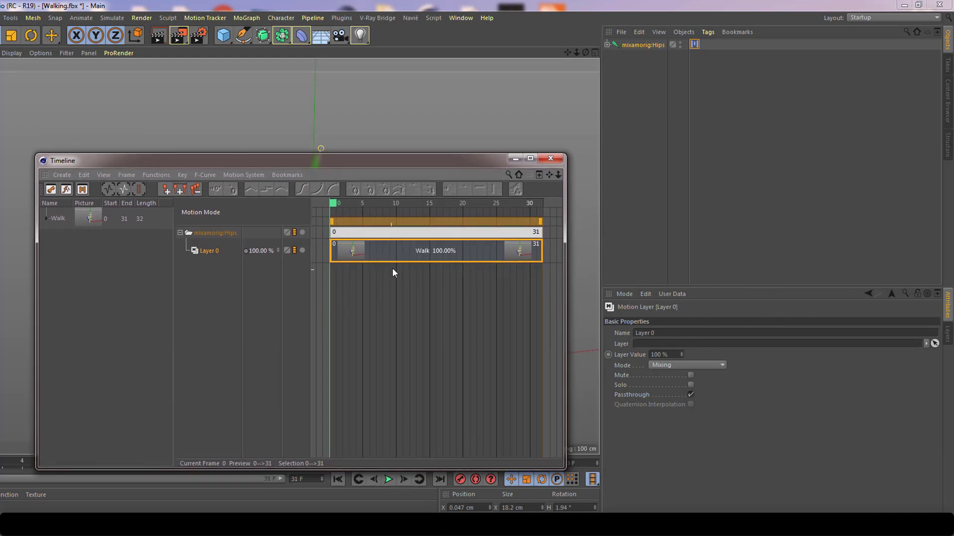
{"action": "left_click", "coordinate": [402, 256]}
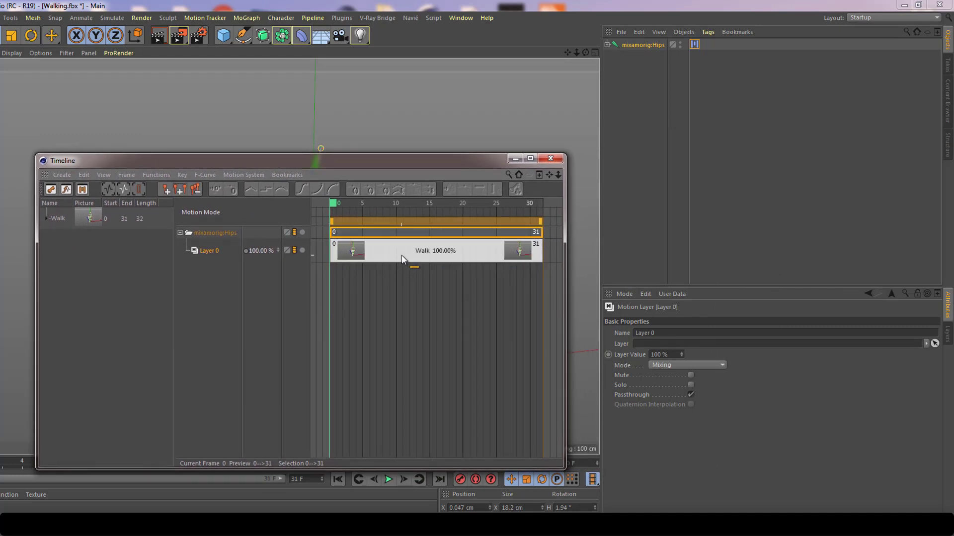
{"action": "left_click", "coordinate": [401, 255]}
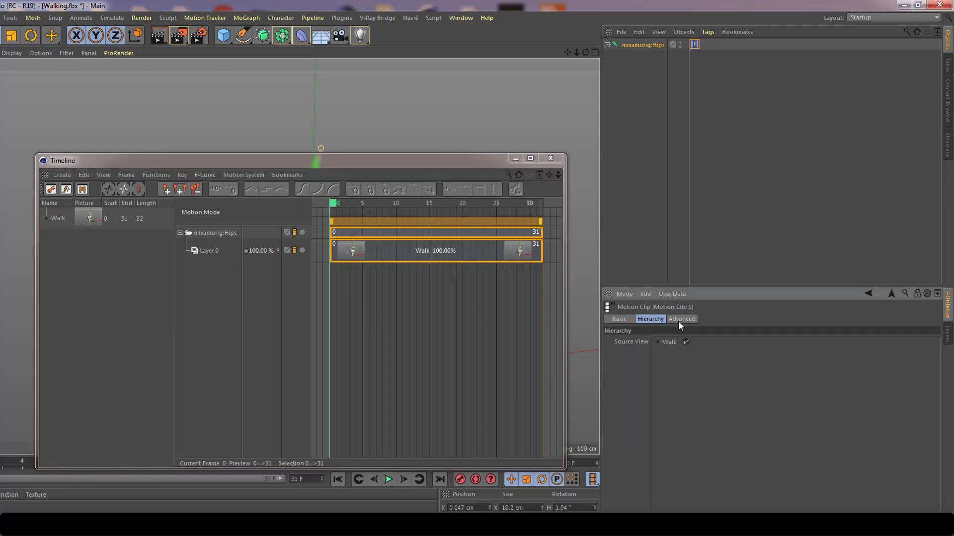
{"action": "left_click", "coordinate": [679, 320]}
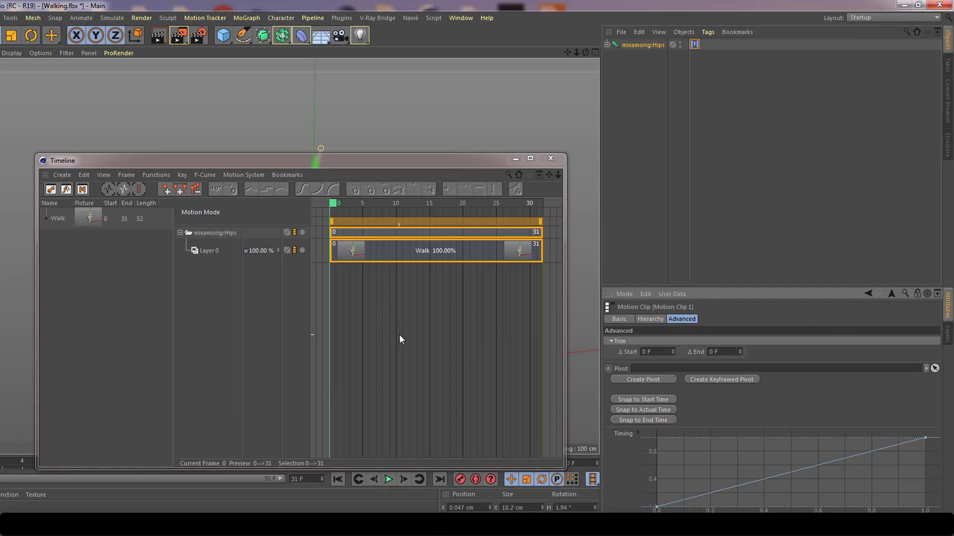
Step: Close the floating Timeline and change the interface layout to Animate
{"action": "left_click", "coordinate": [552, 158]}
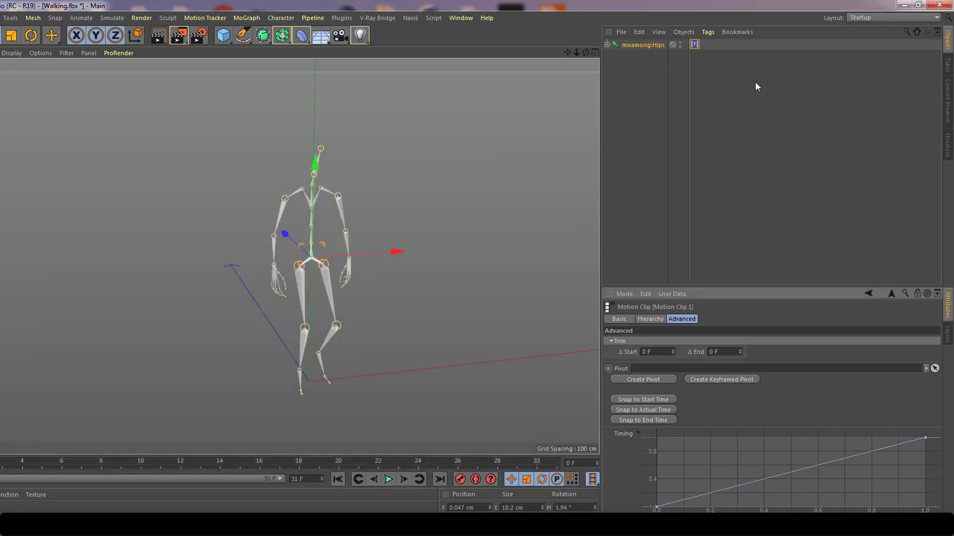
{"action": "left_click", "coordinate": [862, 18]}
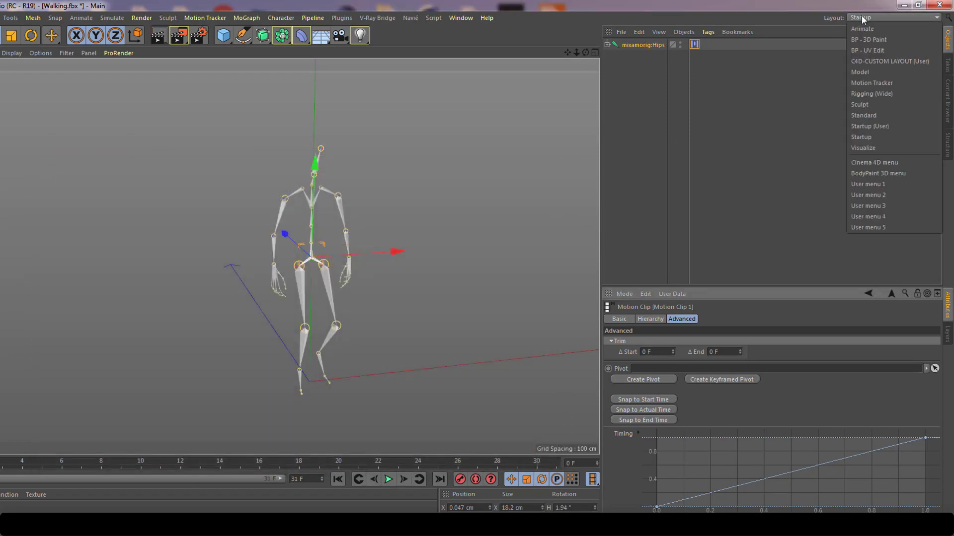
{"action": "left_click", "coordinate": [869, 27]}
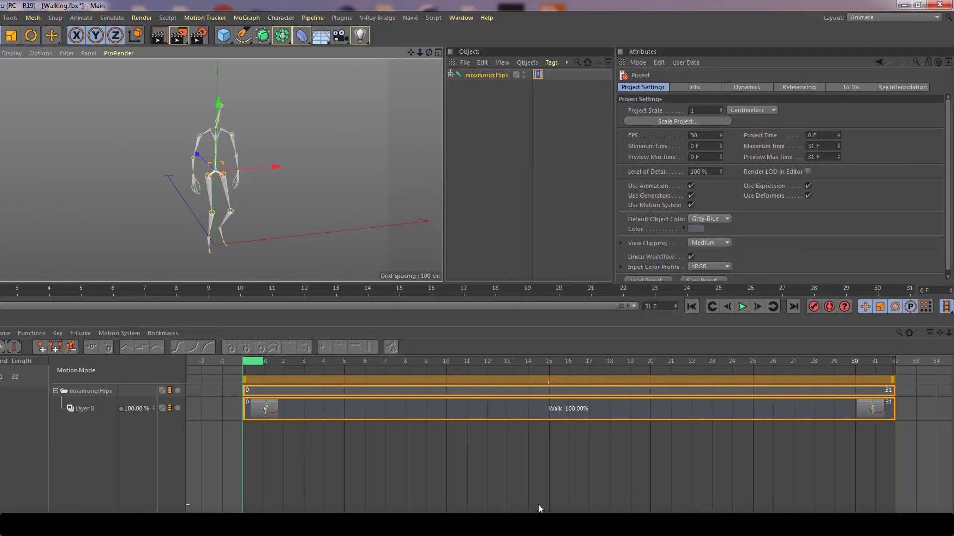
Step: Select the Walk clip and try out zooming, panning and framing it in the docked Timeline
{"action": "left_click", "coordinate": [403, 415]}
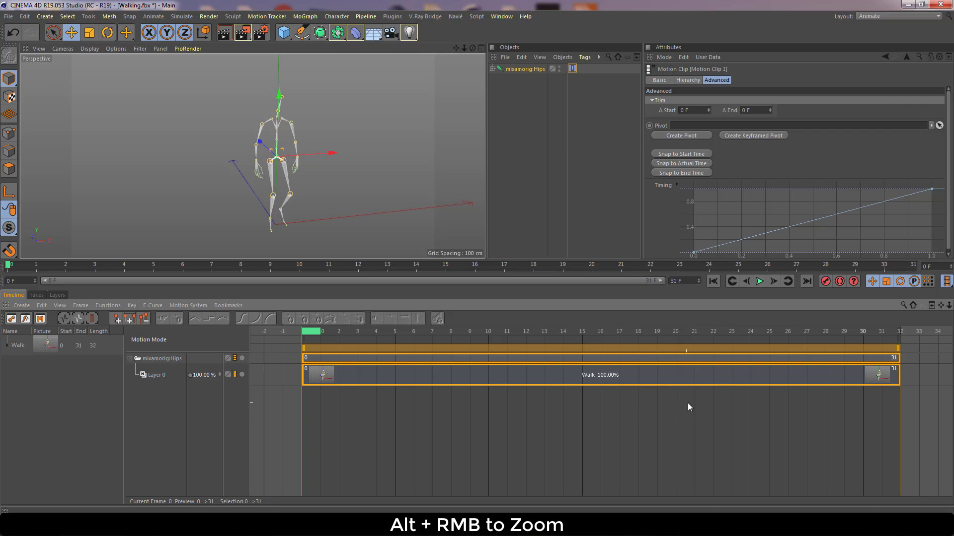
{"action": "mouse_move", "coordinate": [662, 415]}
{"action": "right_mouse_down", "text": "alt"}
{"action": "mouse_move", "coordinate": [606, 415]}
{"action": "mouse_move", "coordinate": [720, 415]}
{"action": "mouse_move", "coordinate": [616, 415]}
{"action": "mouse_move", "coordinate": [664, 415]}
{"action": "right_mouse_up", "text": "alt"}
{"action": "middle_click_drag", "start_coordinate": [664, 416], "coordinate": [684, 416], "text": "alt"}
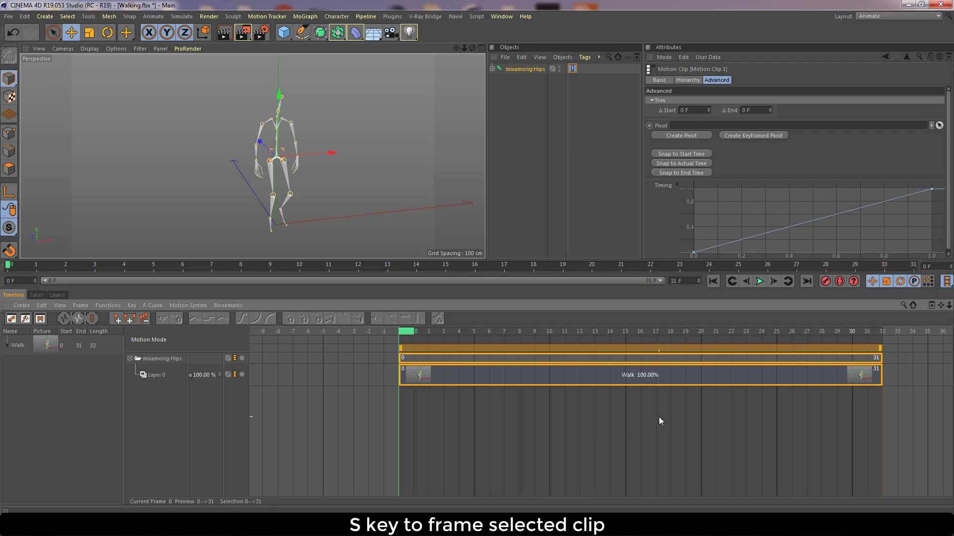
{"action": "key", "text": "s"}
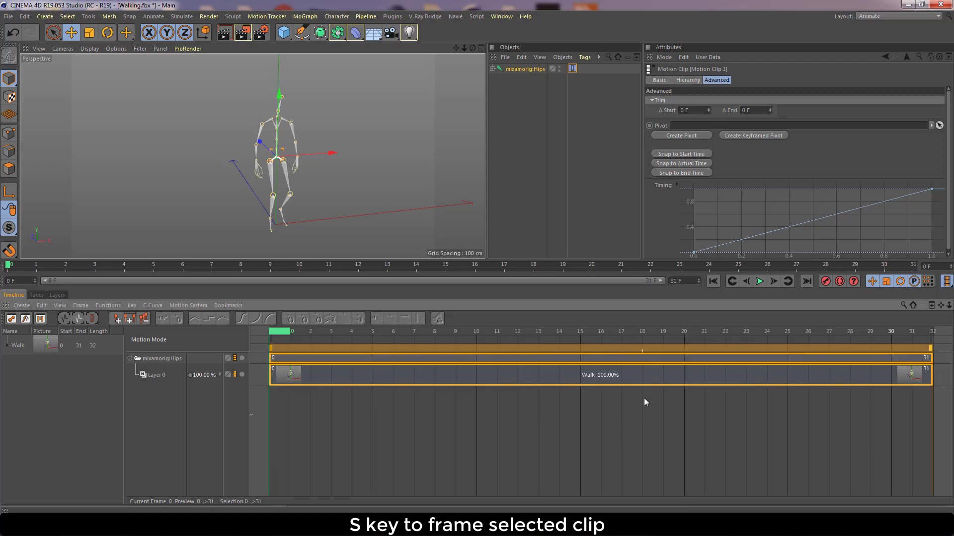
{"action": "left_click", "coordinate": [620, 376]}
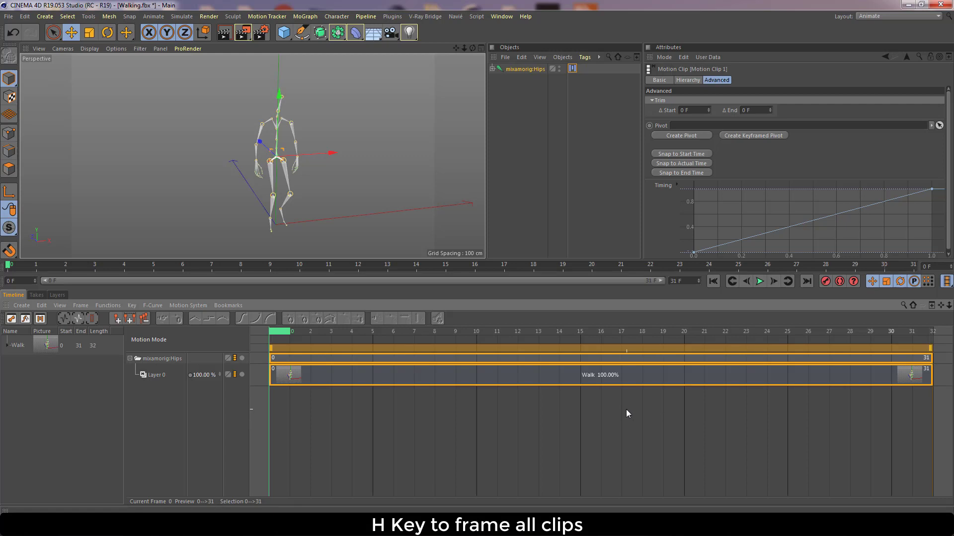
{"action": "scroll", "coordinate": [648, 429], "scroll_direction": "down", "scroll_amount": 5}
{"action": "middle_click_drag", "start_coordinate": [650, 429], "coordinate": [530, 413]}
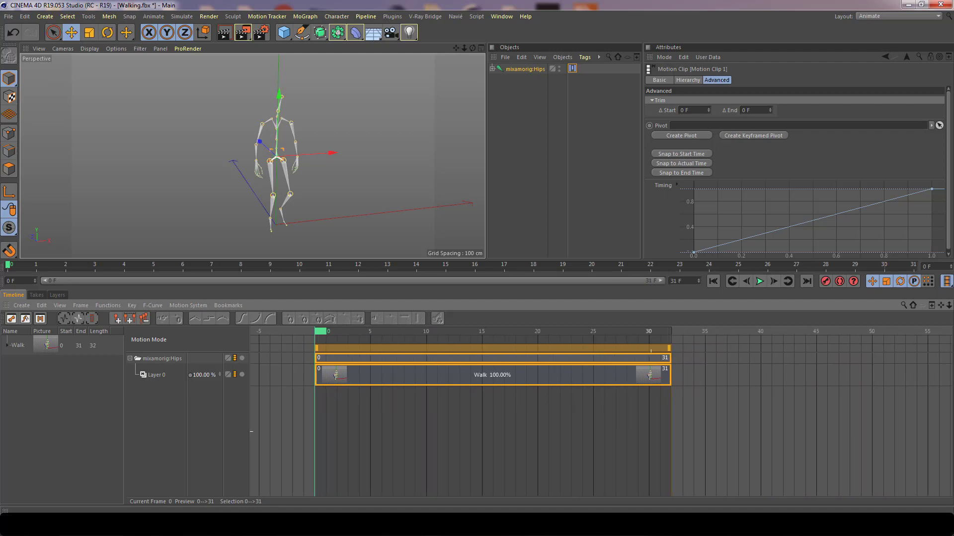
Step: Set the project's end to 400 frames and extend the preview range to frame 247
{"action": "left_click_drag", "start_coordinate": [321, 331], "coordinate": [594, 324]}
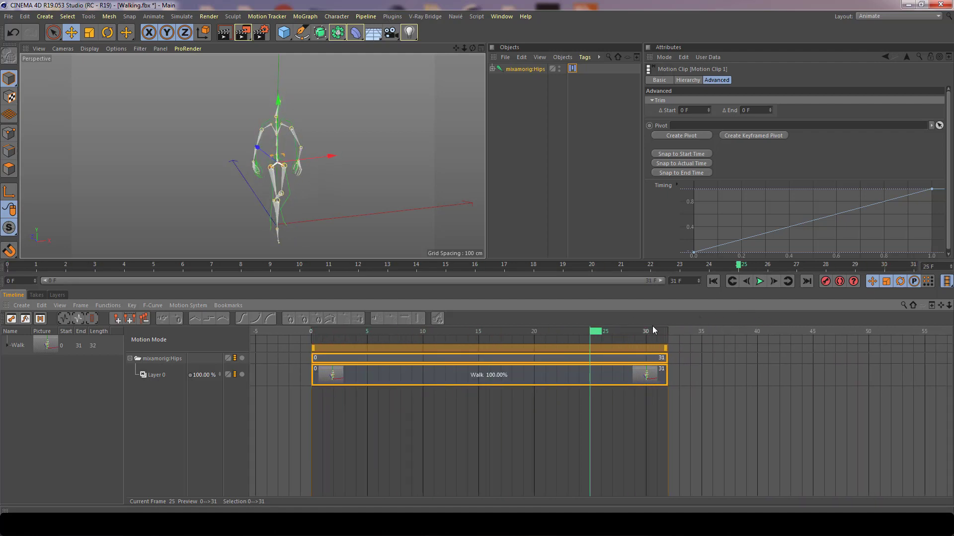
{"action": "double_click", "coordinate": [684, 283]}
{"action": "type", "text": "400"}
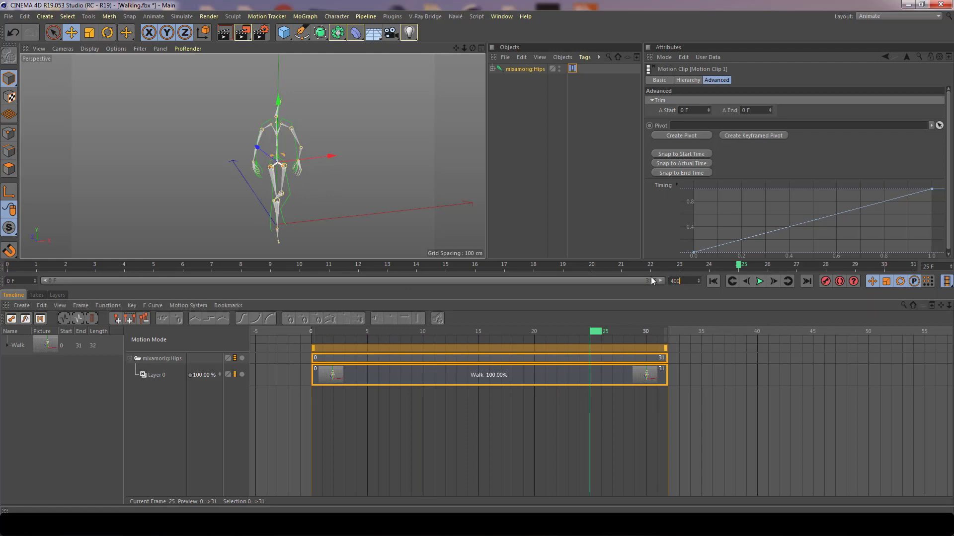
{"action": "key", "text": "Return"}
{"action": "left_click_drag", "start_coordinate": [100, 281], "coordinate": [509, 306]}
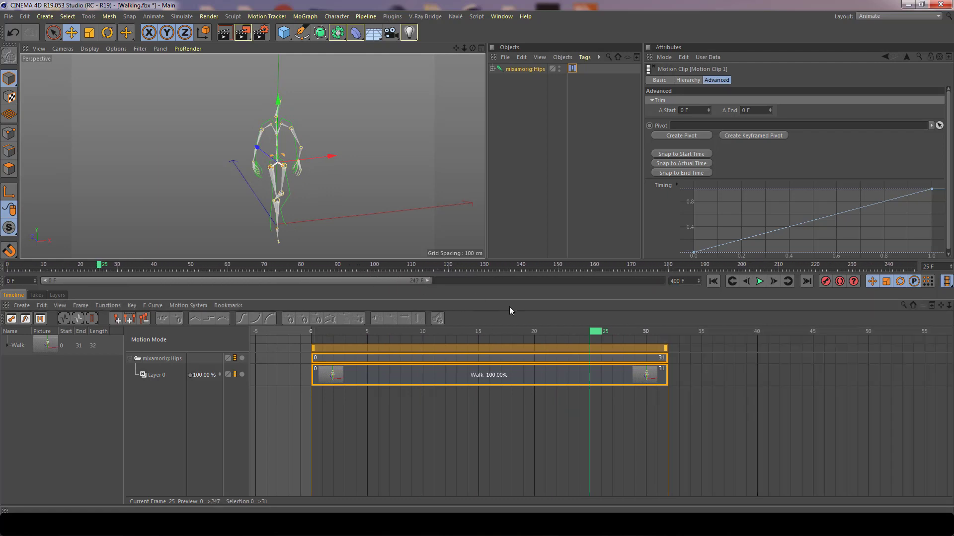
Step: Move the current time to frame 55, centre the Timeline on it, and scrub back to frame 6
{"action": "left_click_drag", "start_coordinate": [591, 330], "coordinate": [930, 332]}
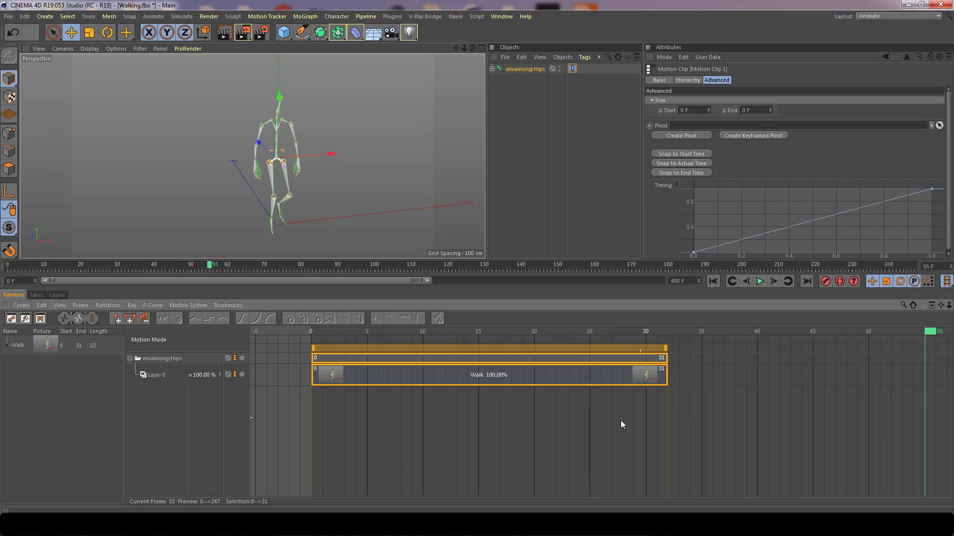
{"action": "scroll", "coordinate": [525, 434], "scroll_direction": "up", "scroll_amount": 6}
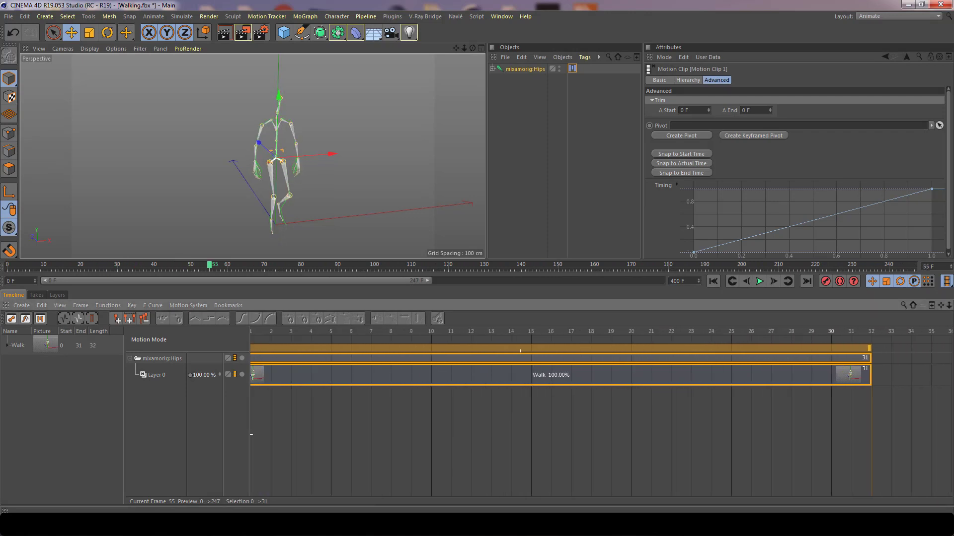
{"action": "key", "text": "o"}
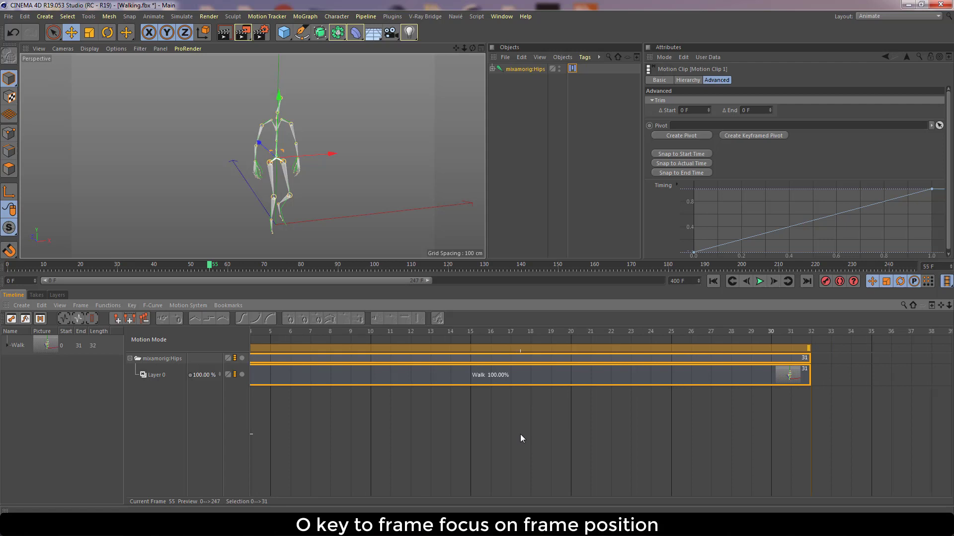
{"action": "key", "text": "o"}
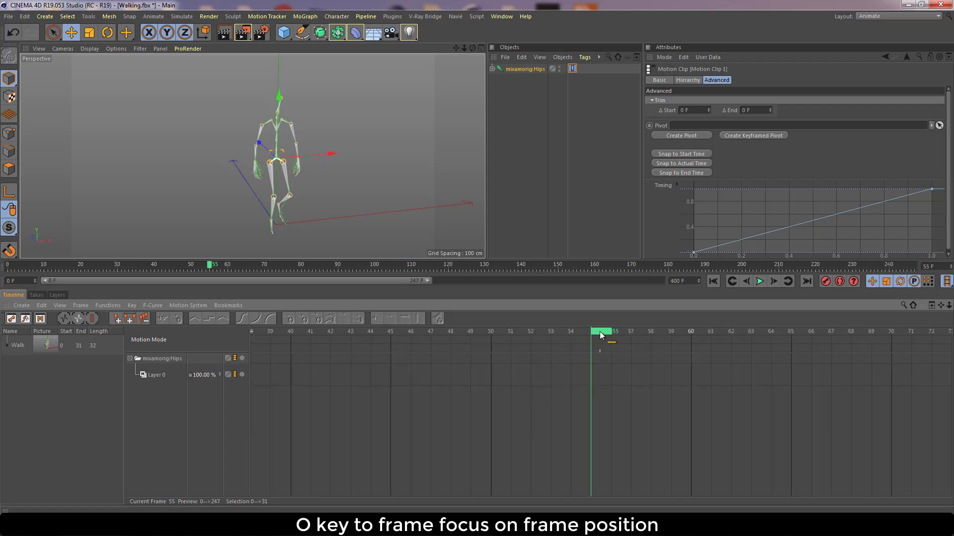
{"action": "left_click_drag", "start_coordinate": [600, 332], "coordinate": [400, 303]}
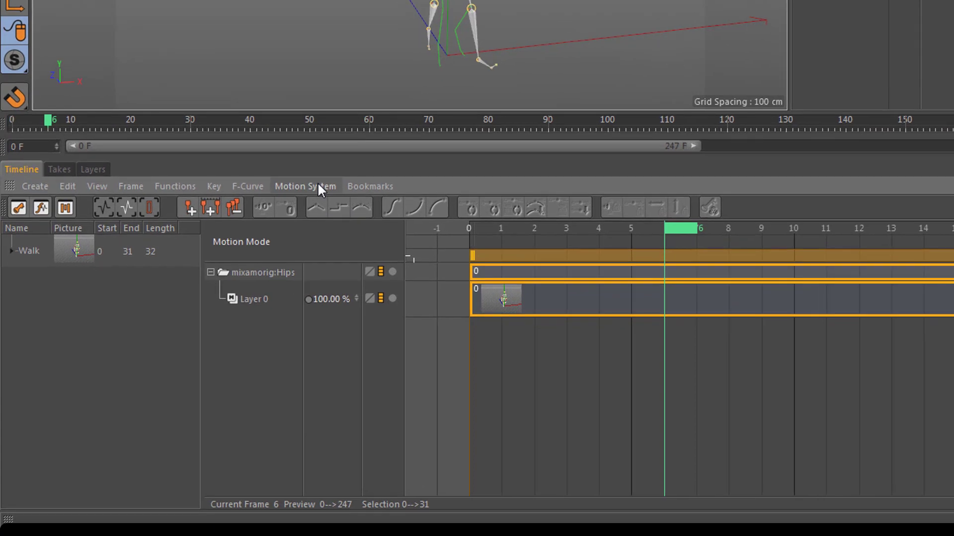
Step: Open the Motion View settings, enable the End time display alongside Start, and check the Walk clip's bars
{"action": "left_click", "coordinate": [193, 305]}
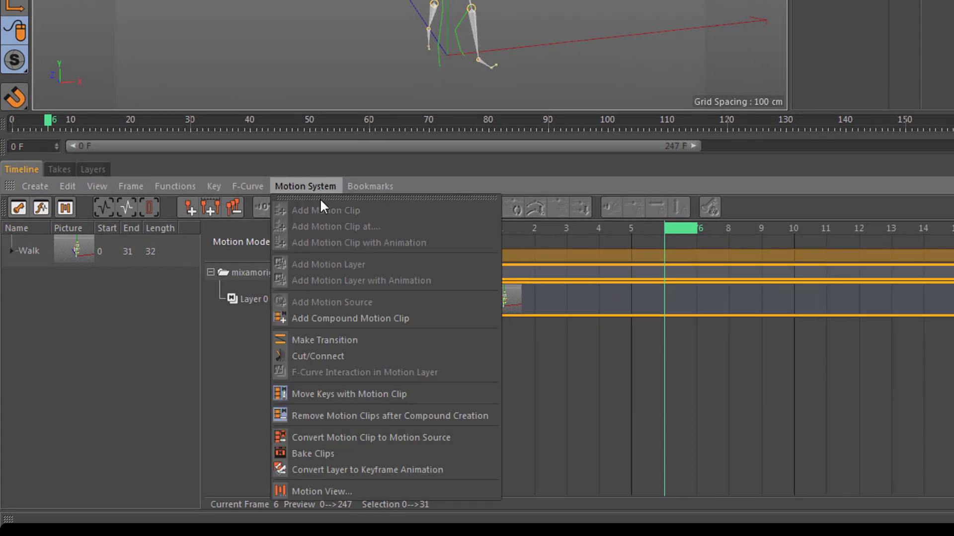
{"action": "left_click", "coordinate": [348, 493]}
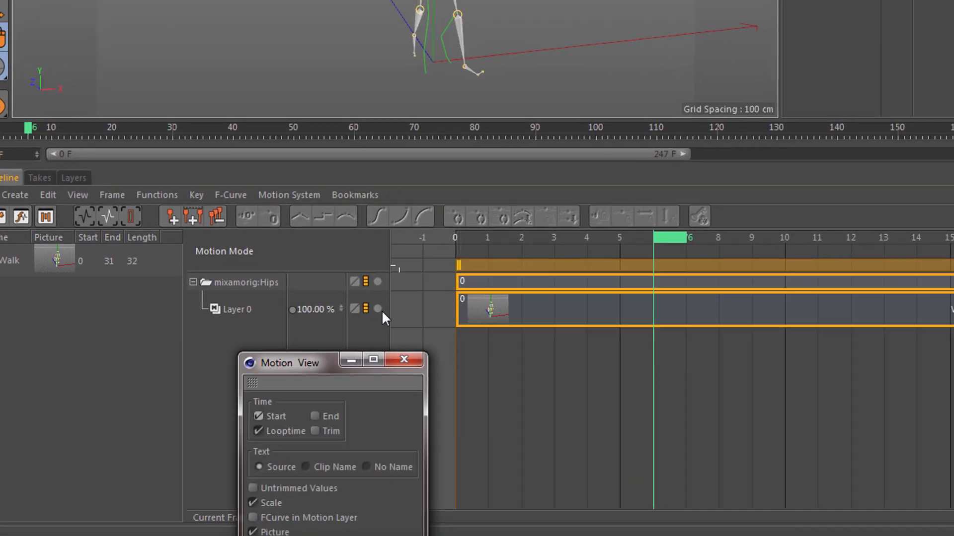
{"action": "left_click_drag", "start_coordinate": [361, 365], "coordinate": [577, 1]}
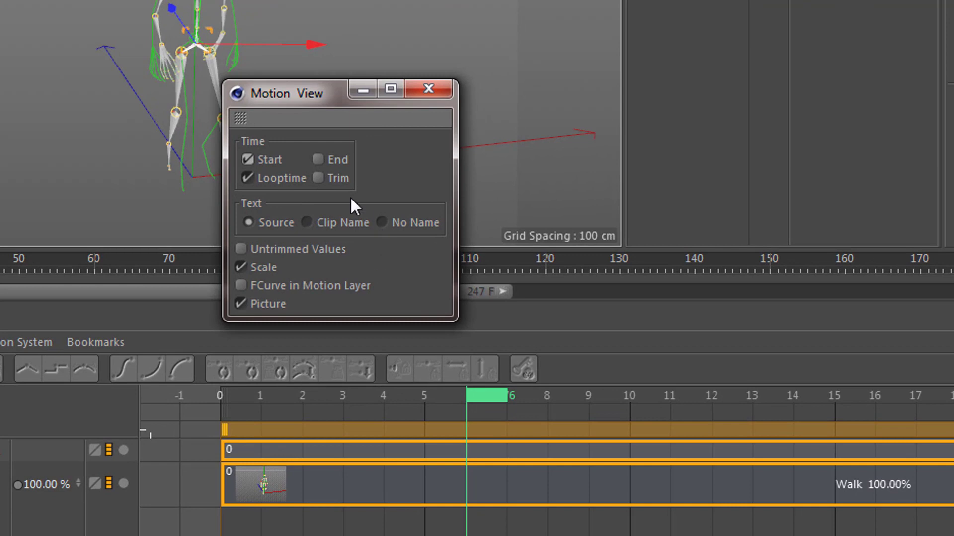
{"action": "left_click", "coordinate": [248, 159]}
{"action": "left_click", "coordinate": [317, 160]}
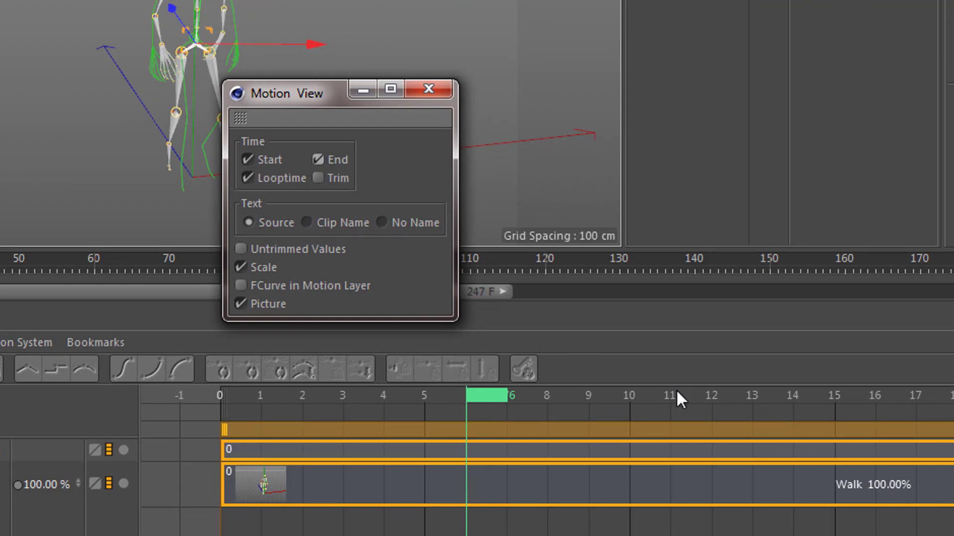
{"action": "left_click", "coordinate": [677, 450]}
{"action": "left_click", "coordinate": [677, 484]}
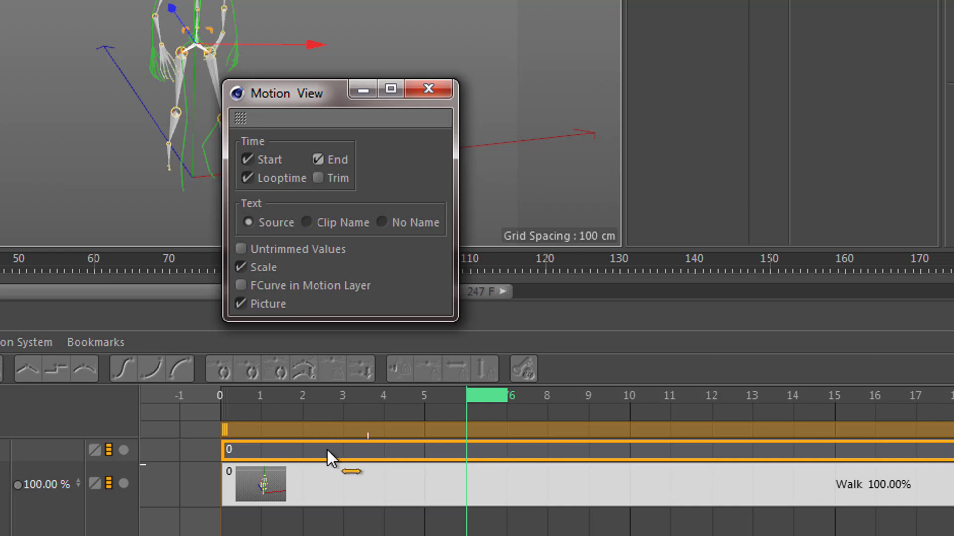
{"action": "left_click", "coordinate": [224, 477]}
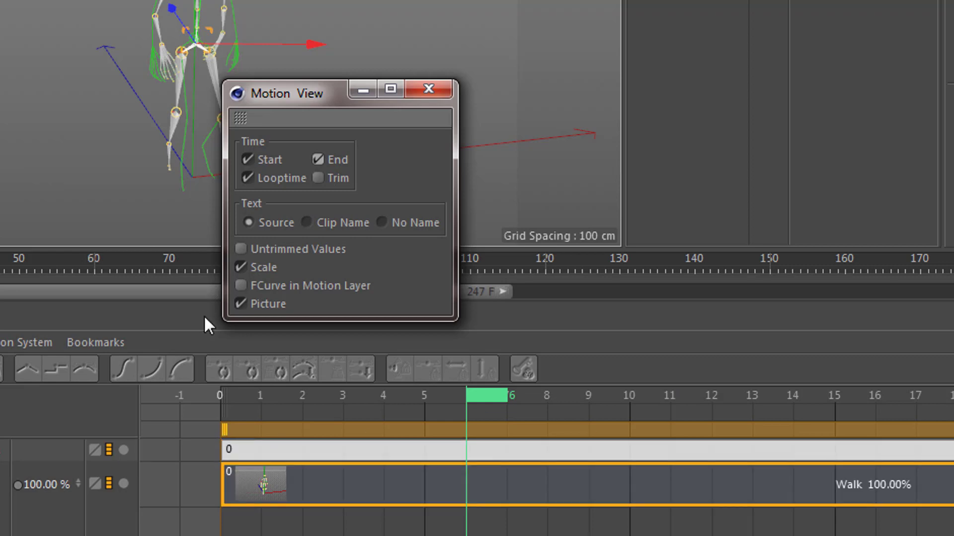
Step: Try out the Looptime and Trim time displays on the Walk clip, leaving Looptime on and Trim off
{"action": "left_click", "coordinate": [248, 178]}
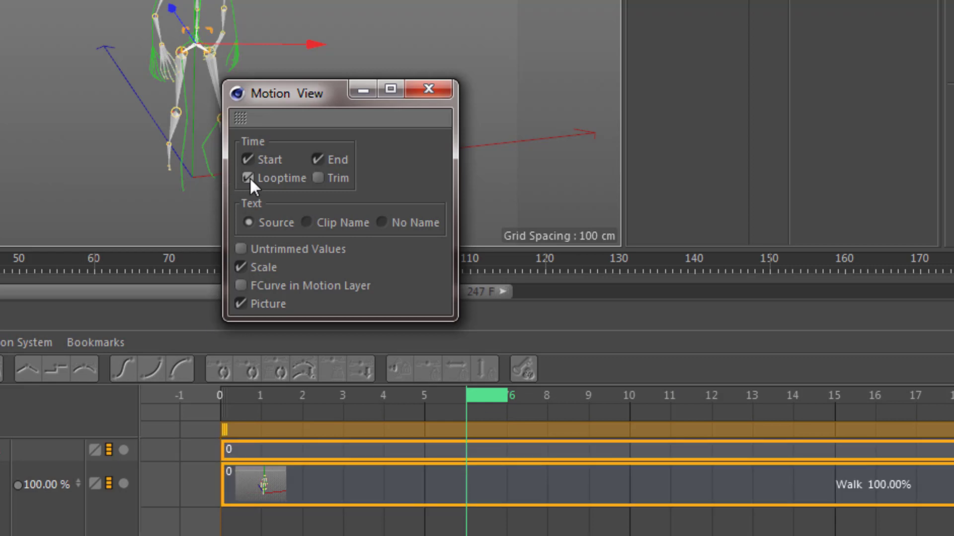
{"action": "left_click", "coordinate": [937, 496]}
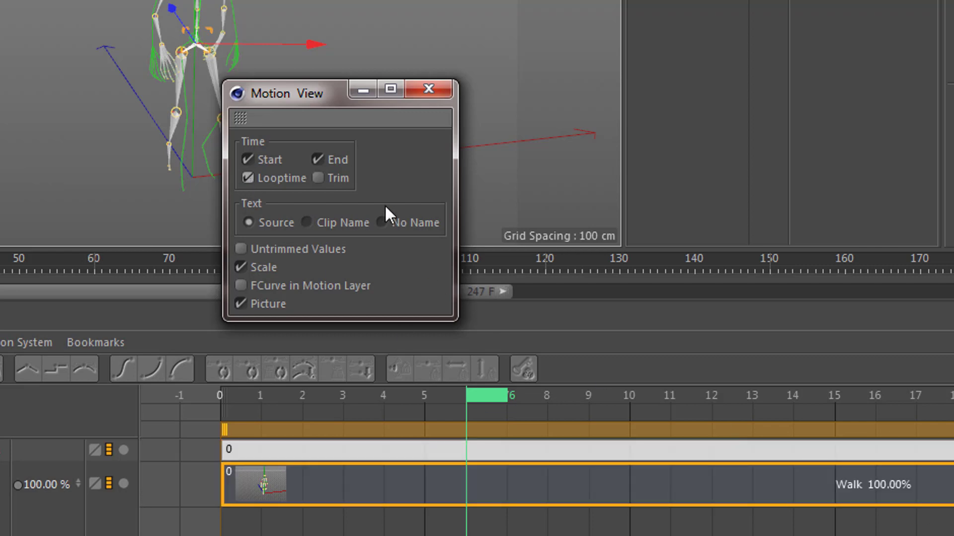
{"action": "left_click", "coordinate": [318, 177]}
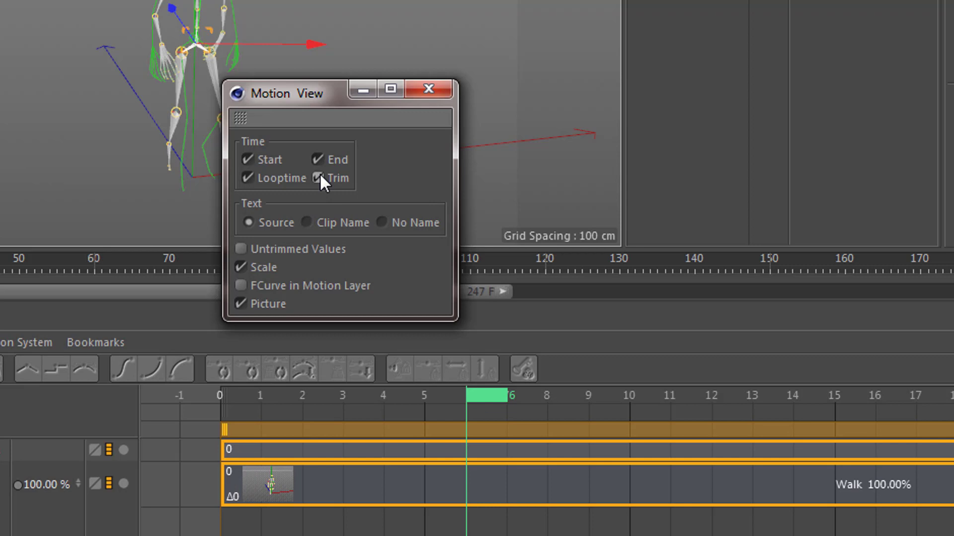
{"action": "left_click", "coordinate": [319, 178]}
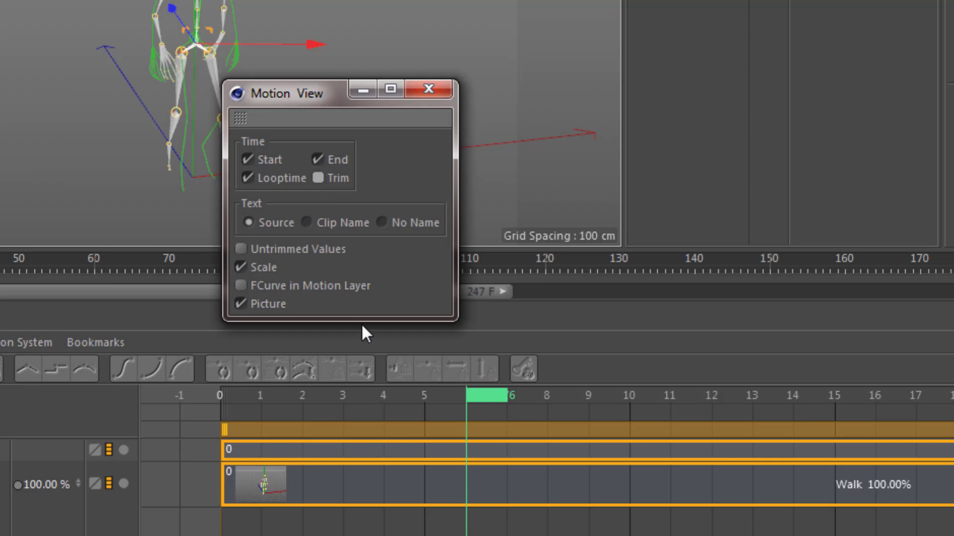
Step: Compare the Source, Clip Name and No Name text options on the Walk clip's bar
{"action": "left_click", "coordinate": [306, 222]}
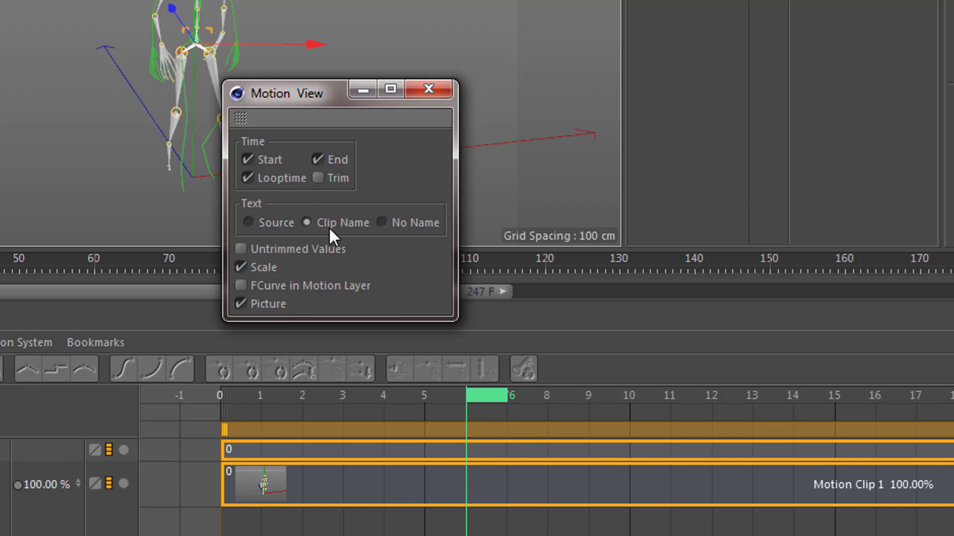
{"action": "left_click", "coordinate": [248, 223]}
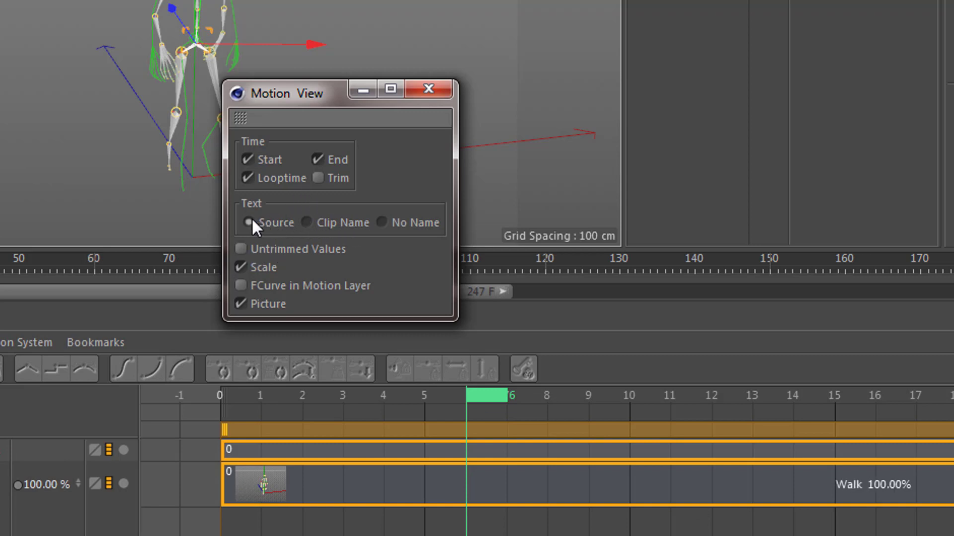
{"action": "left_click", "coordinate": [307, 223]}
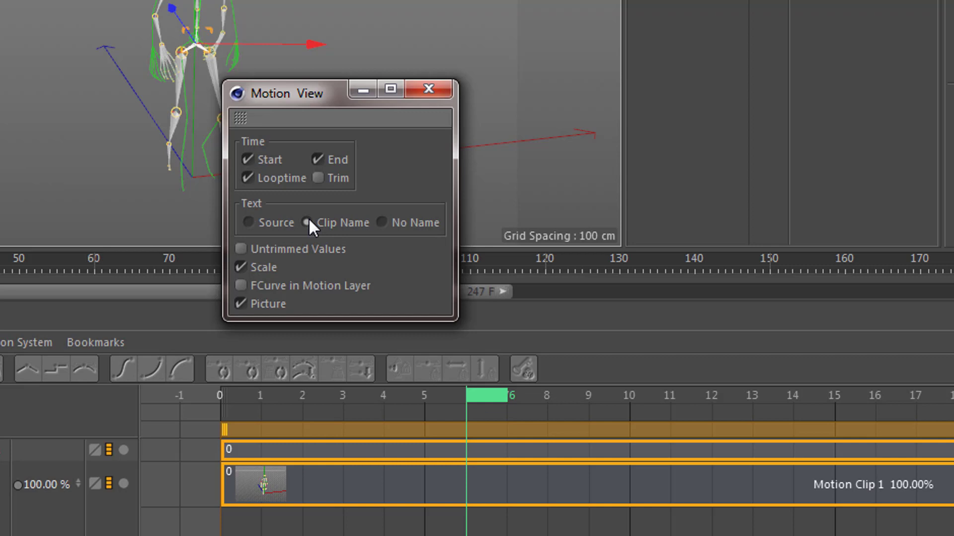
{"action": "left_click", "coordinate": [383, 223]}
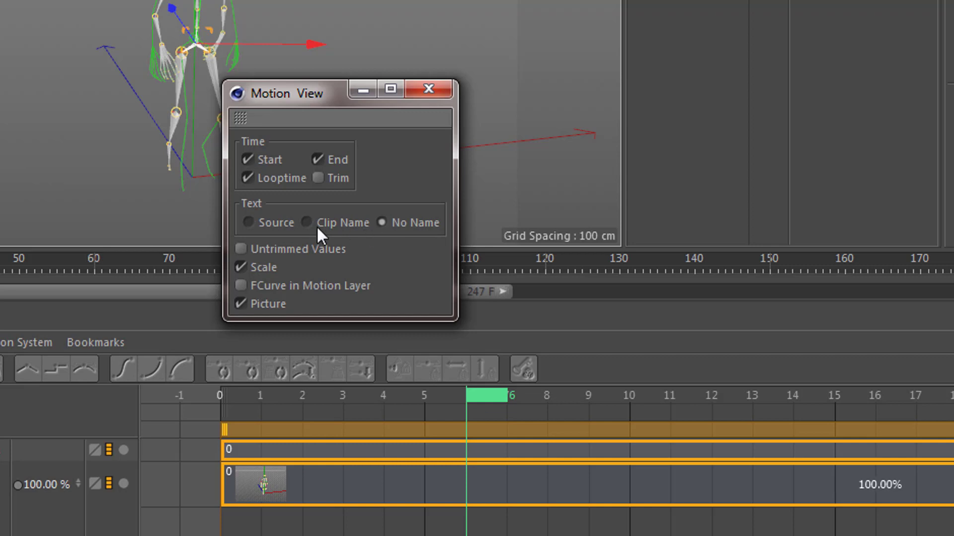
Step: Set the clip text to Source, enable FCurve in Motion Layer, and close the Motion View settings
{"action": "left_click", "coordinate": [250, 221]}
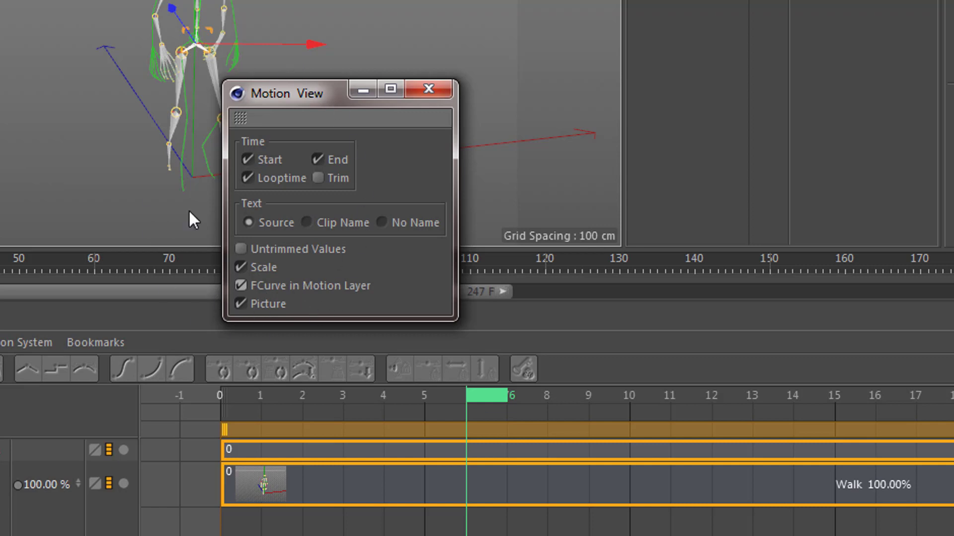
{"action": "left_click", "coordinate": [368, 456]}
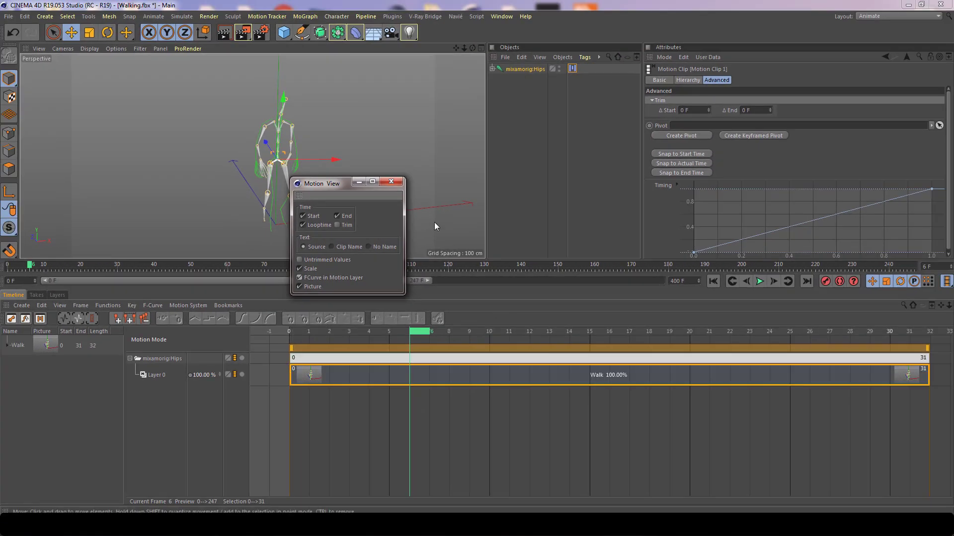
{"action": "left_click", "coordinate": [392, 181]}
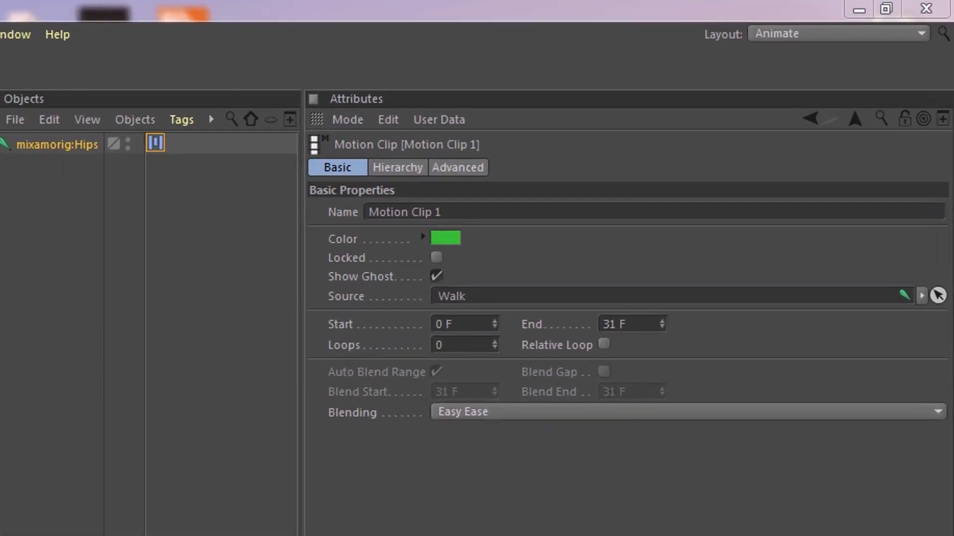
Step: Enable Show Summary Path on the Motion System tag of mixamorig:Hips and check the Walk clip's bars
{"action": "left_click", "coordinate": [141, 145]}
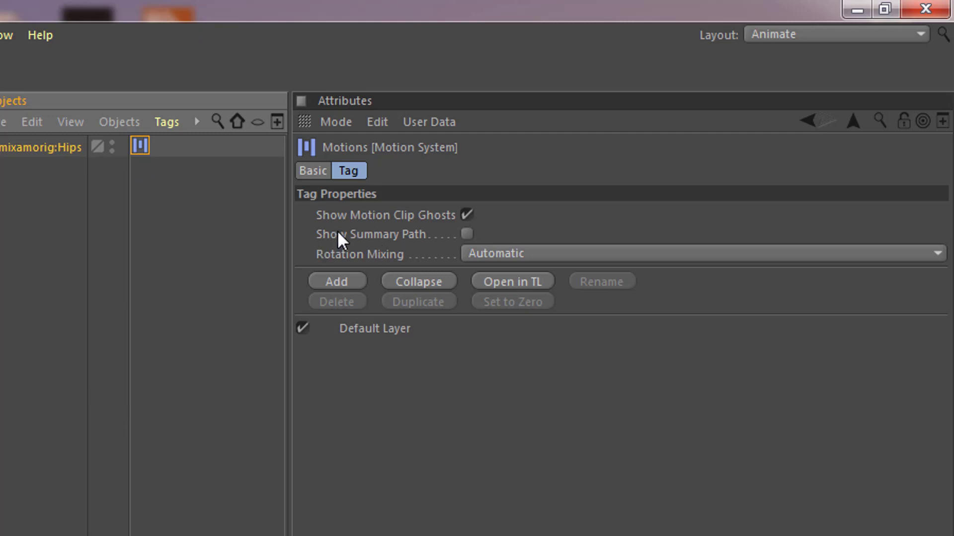
{"action": "left_click", "coordinate": [466, 232]}
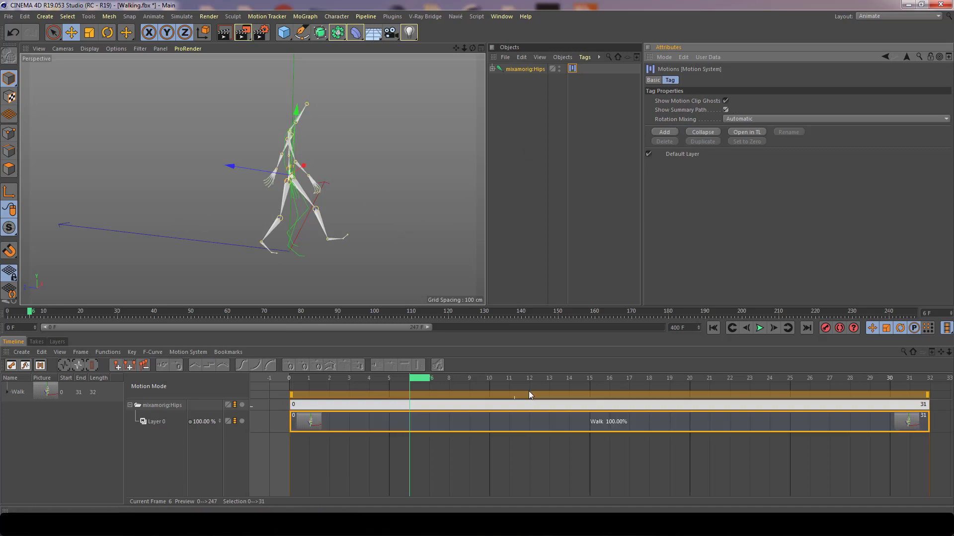
{"action": "left_click", "coordinate": [411, 423]}
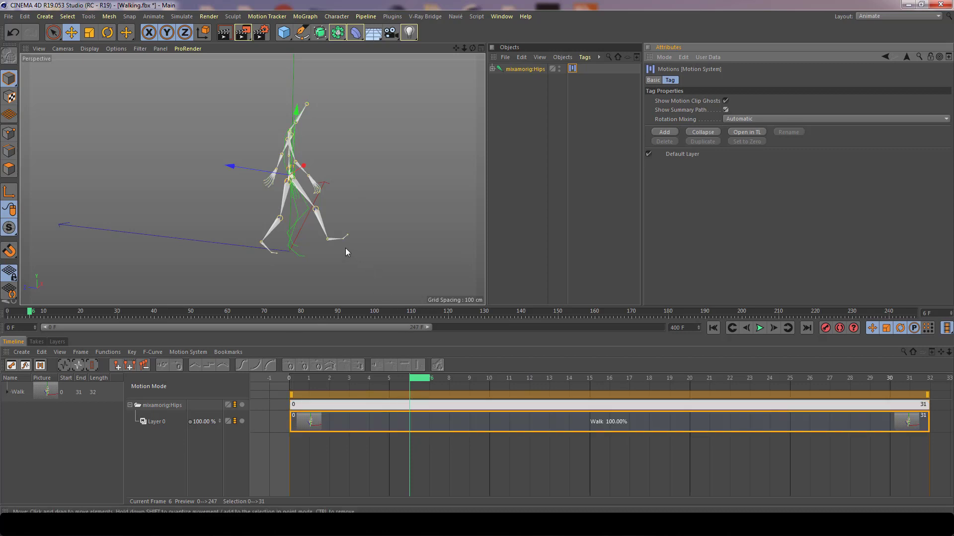
{"action": "left_click", "coordinate": [923, 406], "text": "shift"}
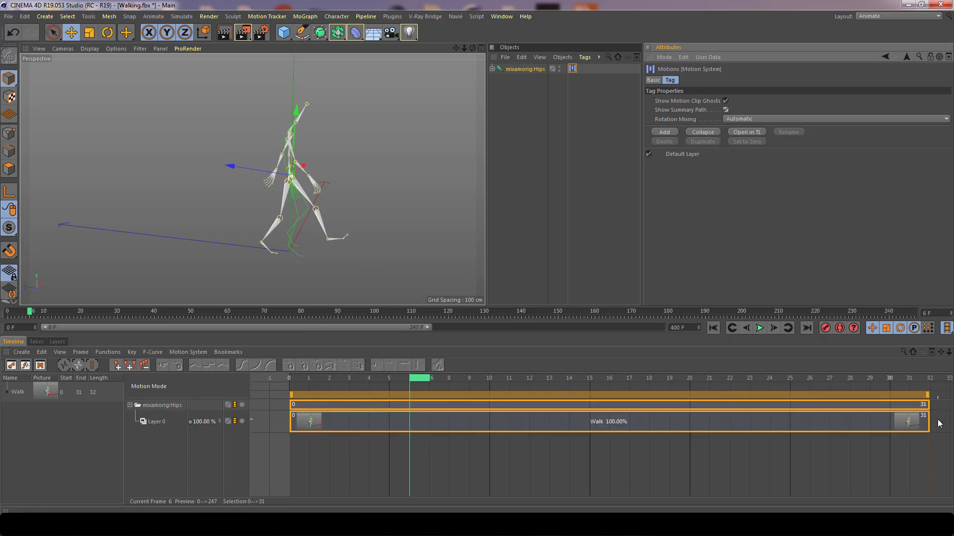
{"action": "left_click", "coordinate": [864, 430]}
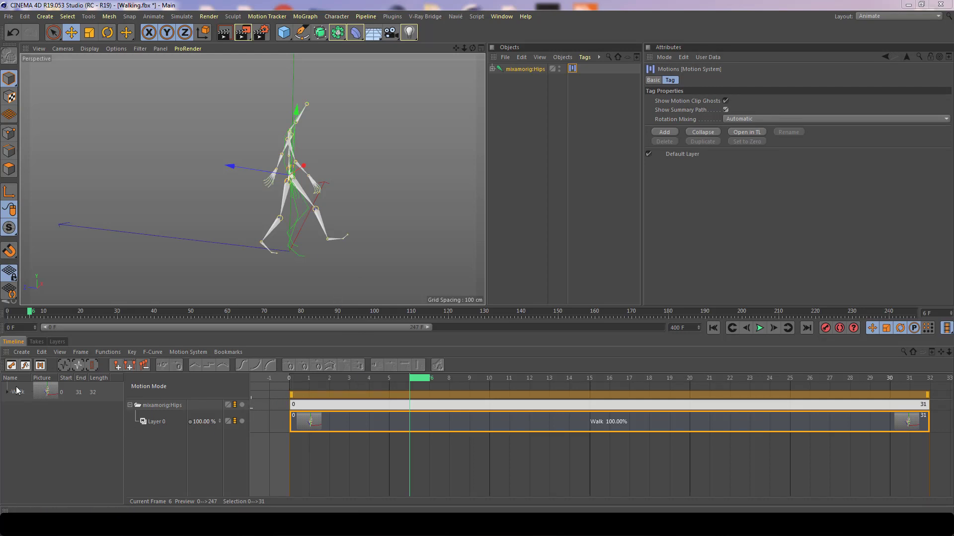
Step: Play and scrub the Walk clip to review the skeleton's motion, then return to frame 0
{"action": "left_click_drag", "start_coordinate": [430, 379], "coordinate": [266, 385]}
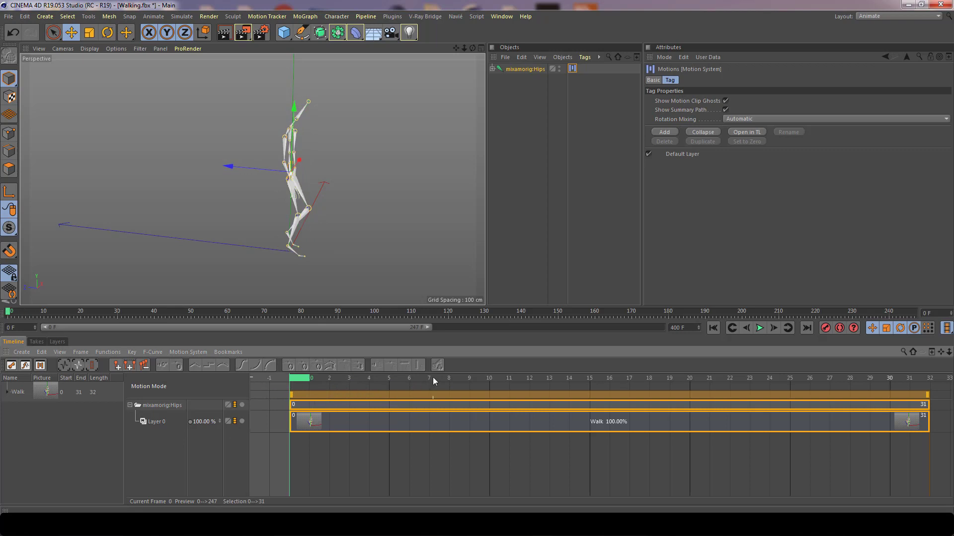
{"action": "key", "text": "F8"}
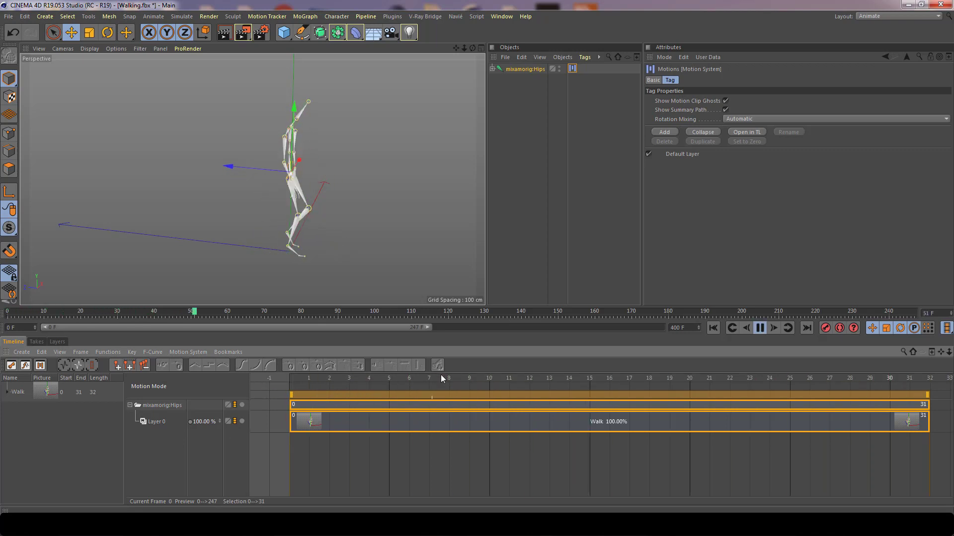
{"action": "key", "text": "F8"}
{"action": "left_click", "coordinate": [302, 380]}
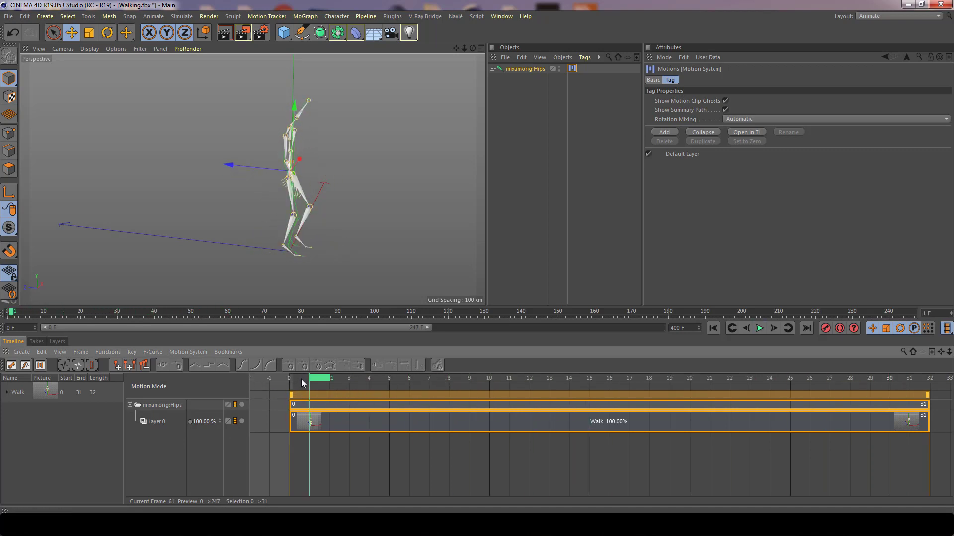
{"action": "left_click_drag", "start_coordinate": [302, 380], "coordinate": [780, 375]}
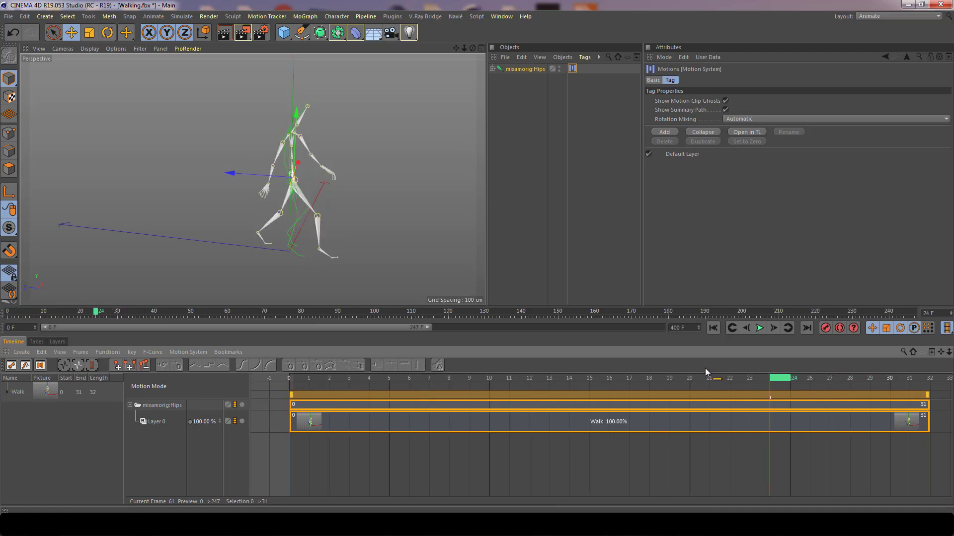
{"action": "left_click_drag", "start_coordinate": [705, 375], "coordinate": [281, 378]}
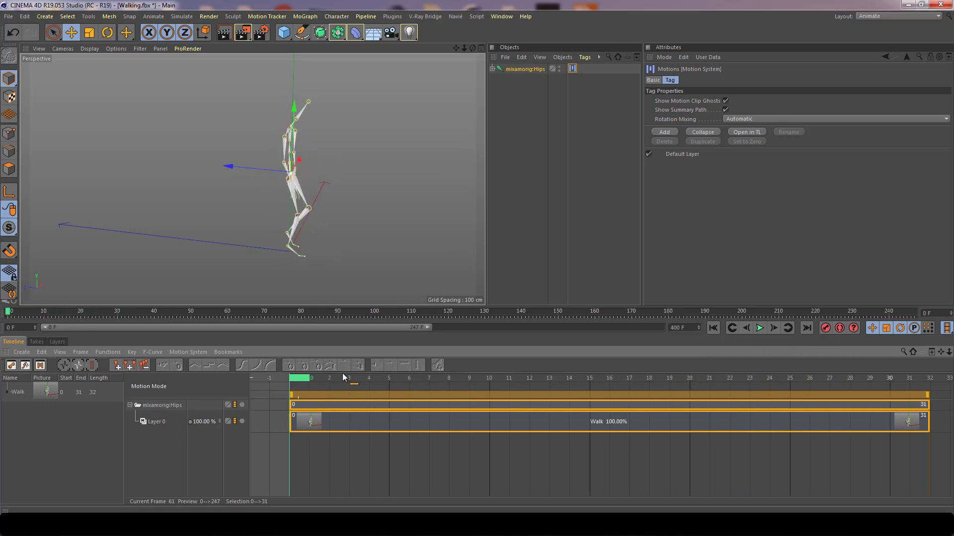
{"action": "left_click_drag", "start_coordinate": [343, 376], "coordinate": [292, 374]}
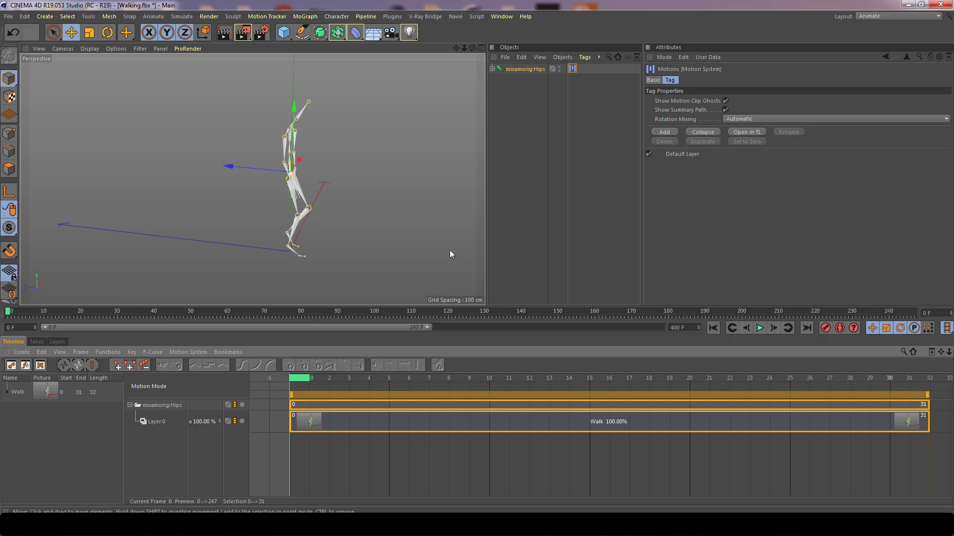
Step: Create a keyframed pivot for the Walk clip from its Advanced attributes
{"action": "left_click", "coordinate": [544, 428]}
{"action": "left_click", "coordinate": [541, 426]}
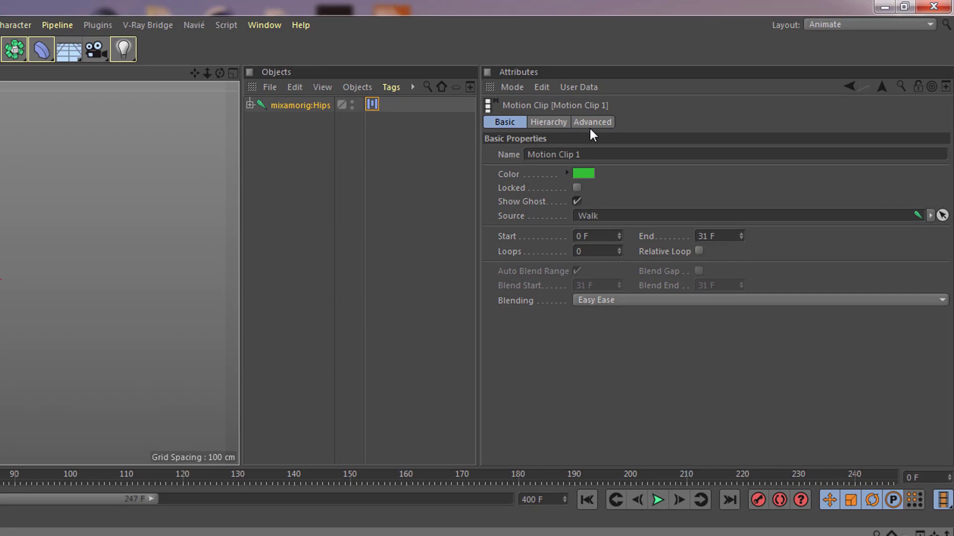
{"action": "left_click", "coordinate": [715, 80]}
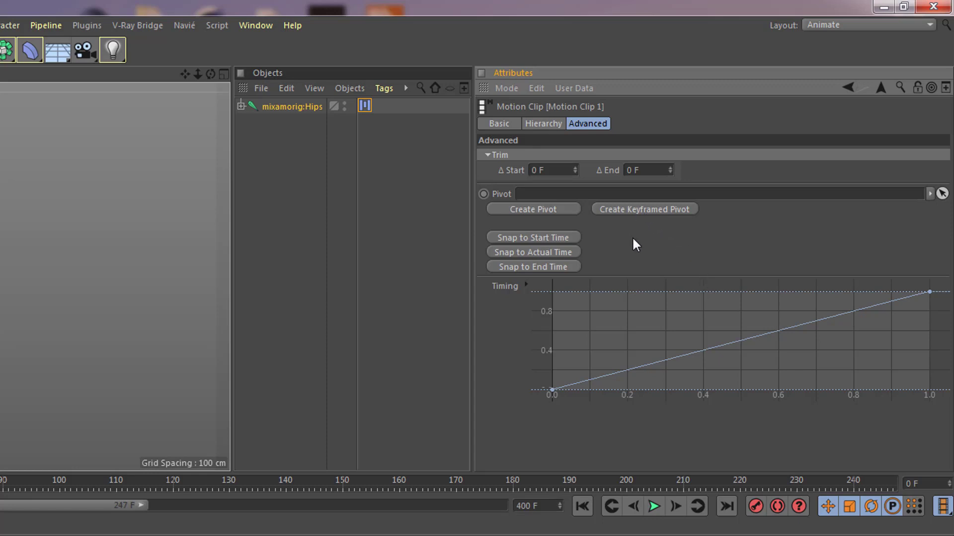
{"action": "left_click", "coordinate": [620, 209]}
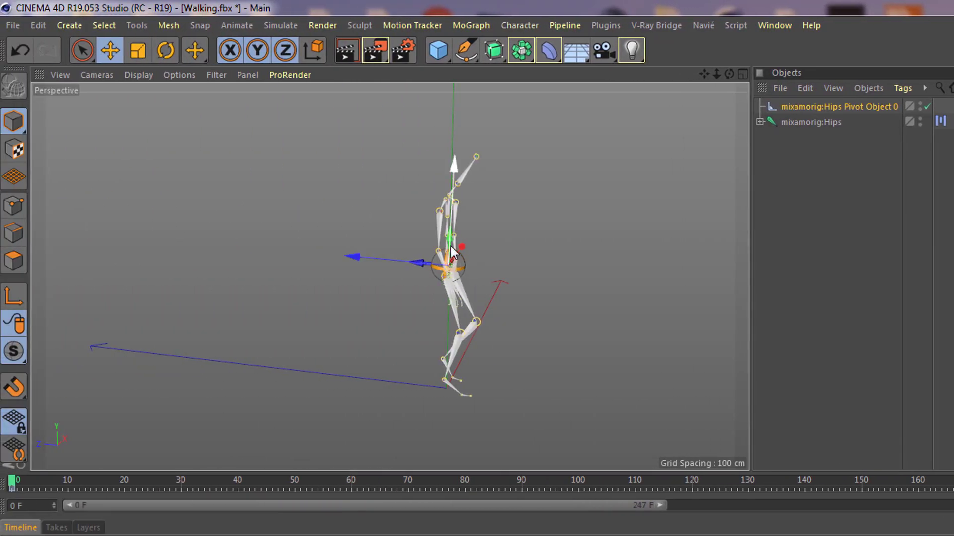
{"action": "scroll", "coordinate": [574, 261], "scroll_direction": "up", "scroll_amount": 3}
{"action": "right_click_drag", "start_coordinate": [574, 262], "coordinate": [504, 274], "text": "alt"}
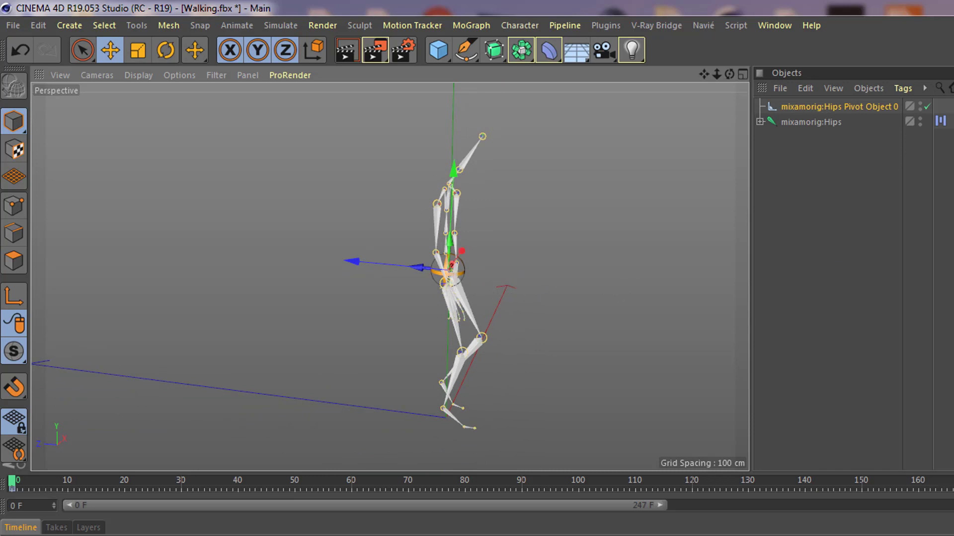
Step: Examine the new pivot object's coordinates, its keyframe at frame 0, and its placement at the skeleton's hips
{"action": "left_click", "coordinate": [844, 132]}
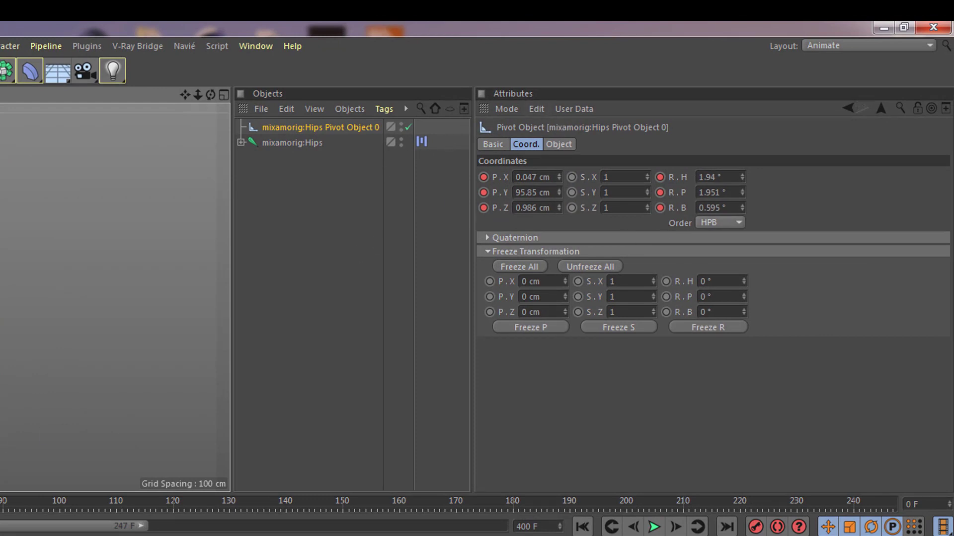
{"action": "left_click", "coordinate": [421, 142]}
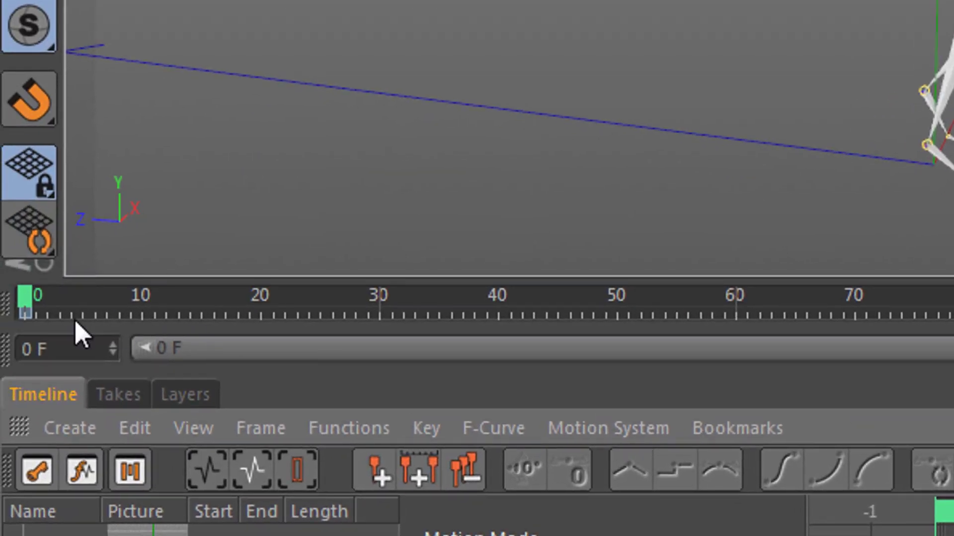
{"action": "mouse_move", "coordinate": [25, 312]}
{"action": "left_mouse_down"}
{"action": "mouse_move", "coordinate": [70, 299]}
{"action": "mouse_move", "coordinate": [19, 299]}
{"action": "mouse_move", "coordinate": [52, 310]}
{"action": "mouse_move", "coordinate": [25, 298]}
{"action": "left_mouse_up"}
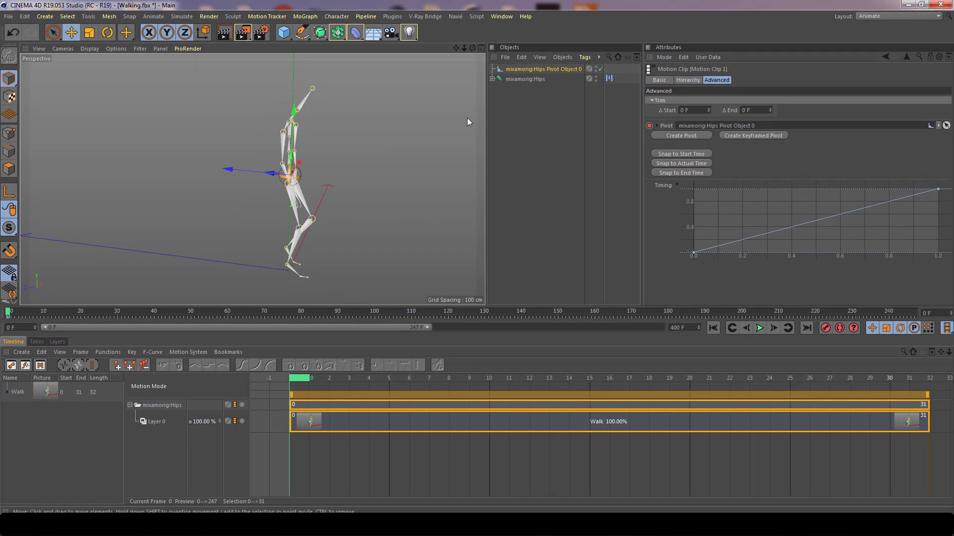
{"action": "left_click_drag", "start_coordinate": [352, 177], "coordinate": [205, 197], "text": "alt"}
{"action": "right_click_drag", "start_coordinate": [205, 196], "coordinate": [308, 206], "text": "alt"}
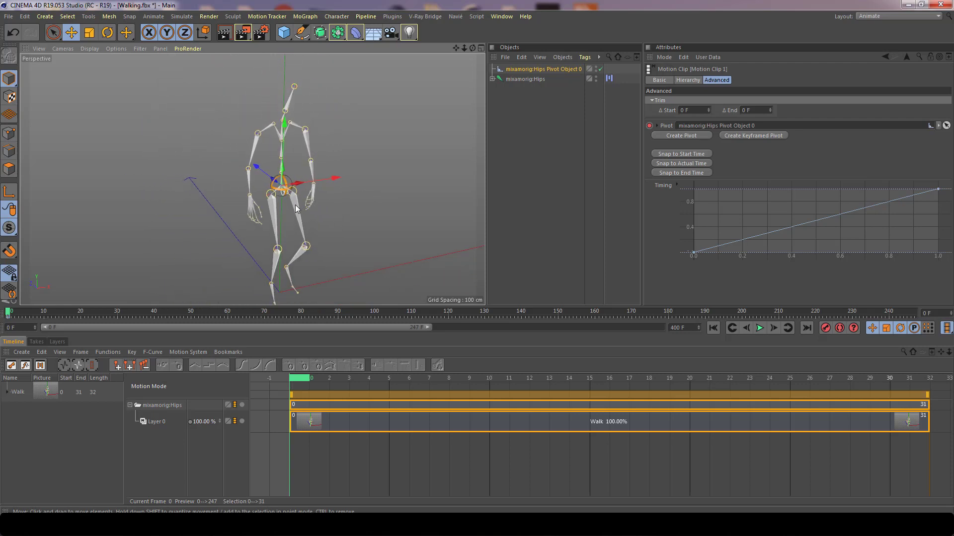
{"action": "left_click_drag", "start_coordinate": [295, 209], "coordinate": [327, 204], "text": "alt"}
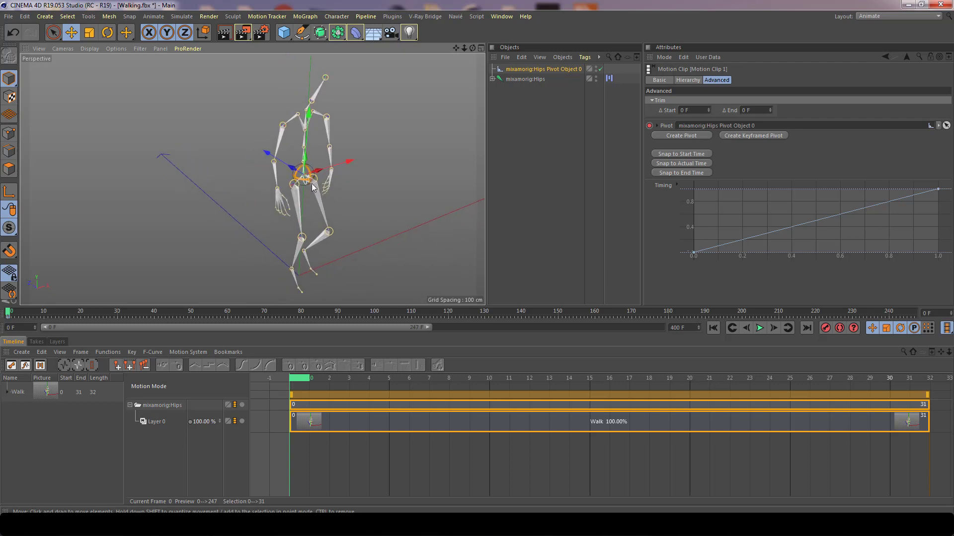
{"action": "right_click_drag", "start_coordinate": [311, 184], "coordinate": [341, 199], "text": "alt"}
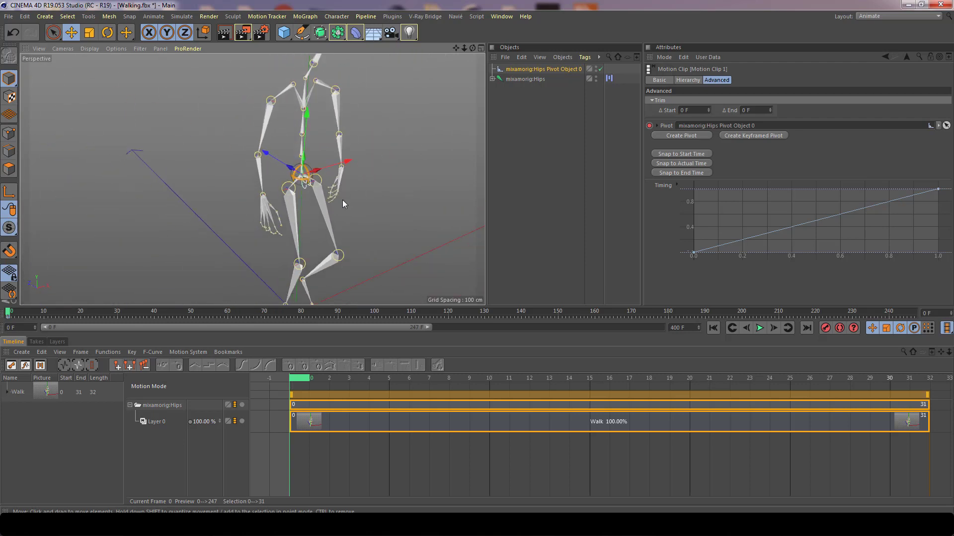
{"action": "left_click_drag", "start_coordinate": [343, 204], "coordinate": [289, 214], "text": "alt"}
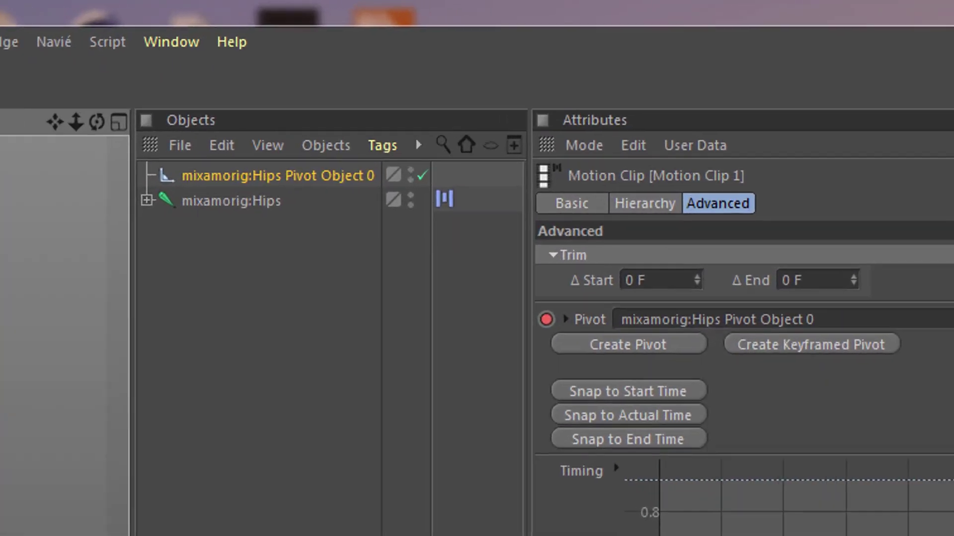
Step: Try lowering the keyframed hips pivot to the skeleton's feet and shifting it along the Z axis
{"action": "left_click", "coordinate": [421, 176]}
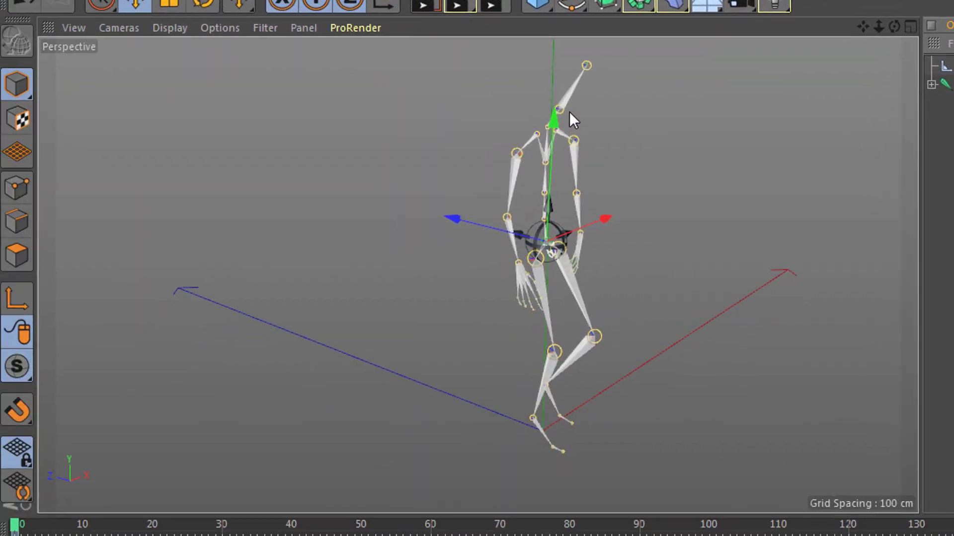
{"action": "left_click_drag", "start_coordinate": [556, 121], "coordinate": [549, 307]}
{"action": "left_click_drag", "start_coordinate": [526, 404], "coordinate": [524, 433], "text": "alt"}
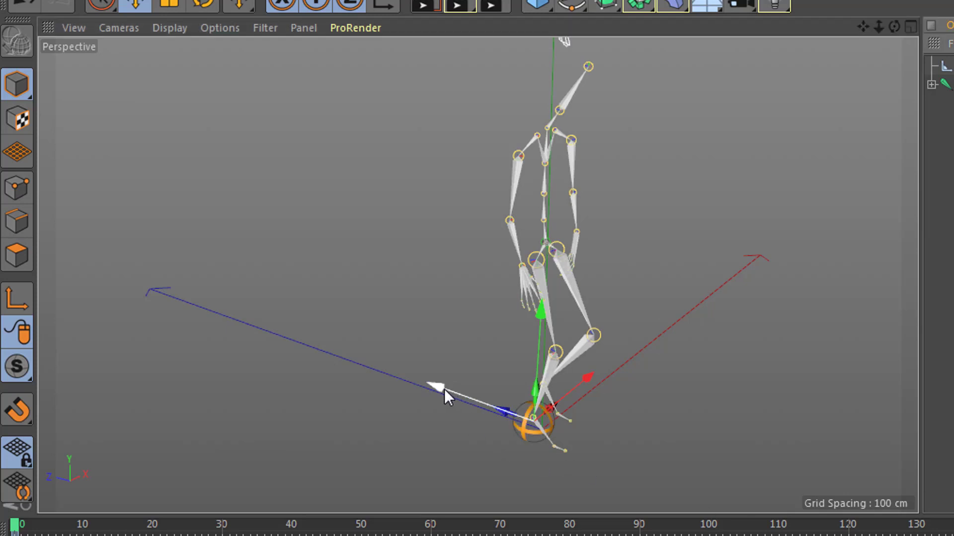
{"action": "left_click_drag", "start_coordinate": [440, 388], "coordinate": [303, 370]}
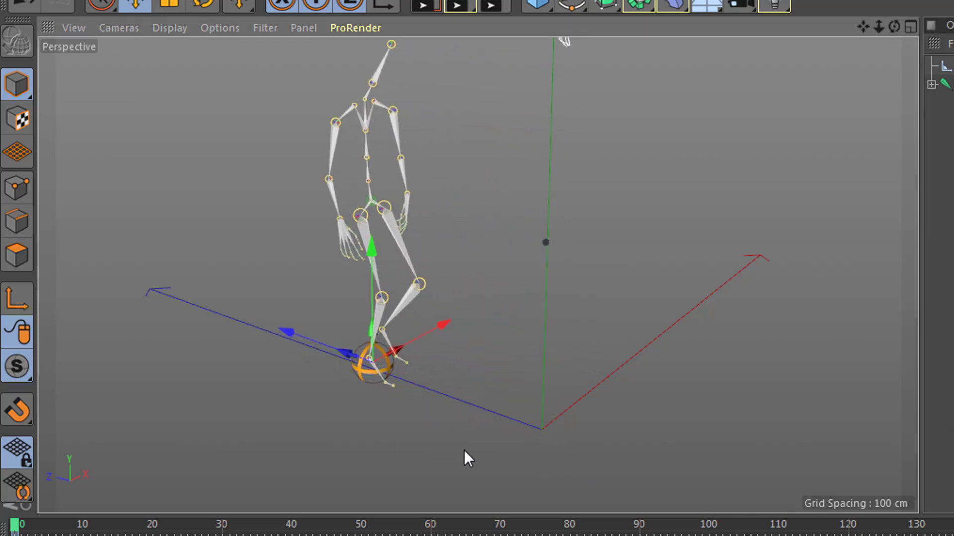
{"action": "middle_click_drag", "start_coordinate": [595, 212], "coordinate": [613, 309], "text": "alt"}
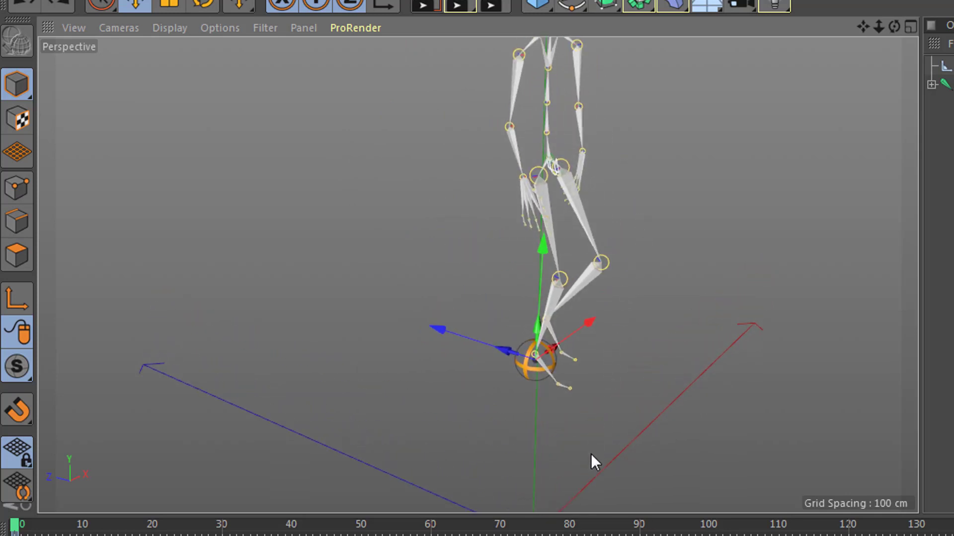
{"action": "left_click_drag", "start_coordinate": [573, 445], "coordinate": [542, 417], "text": "alt"}
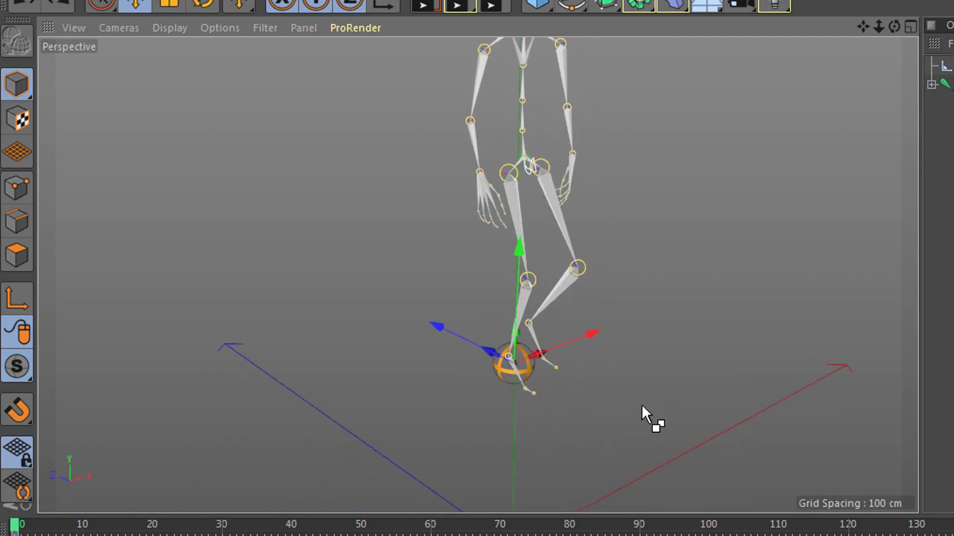
{"action": "scroll", "coordinate": [642, 405], "scroll_direction": "down", "scroll_amount": 3}
{"action": "left_click_drag", "start_coordinate": [645, 405], "coordinate": [631, 354], "text": "alt"}
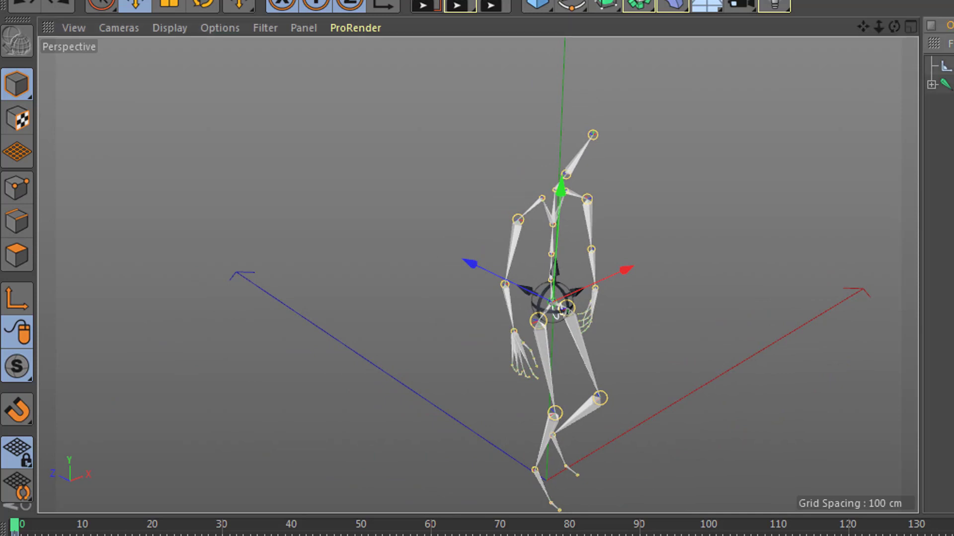
Step: Delete the keyframed hips pivot and add a new Pivot Object at the scene origin beneath the skeleton
{"action": "key", "text": "Delete"}
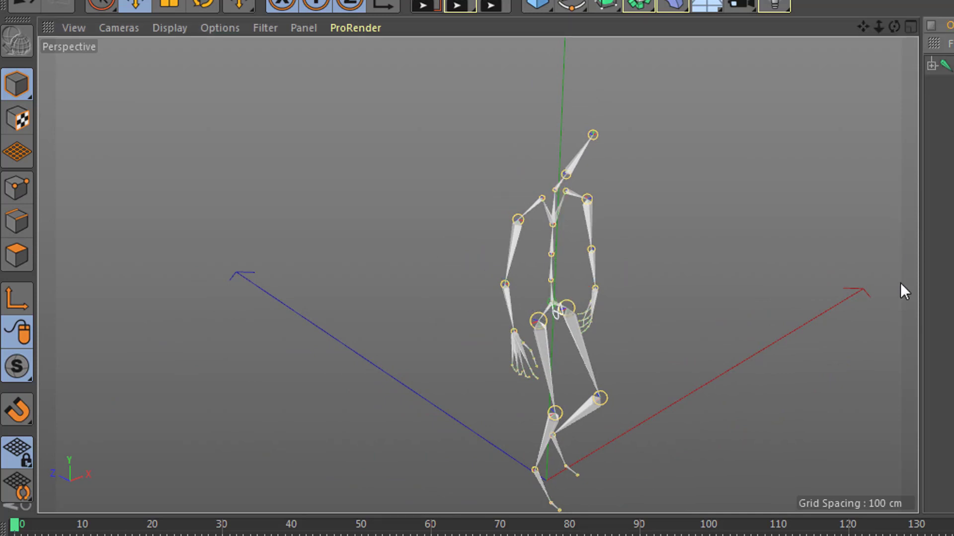
{"action": "left_click_drag", "start_coordinate": [577, 315], "coordinate": [572, 279], "text": "alt"}
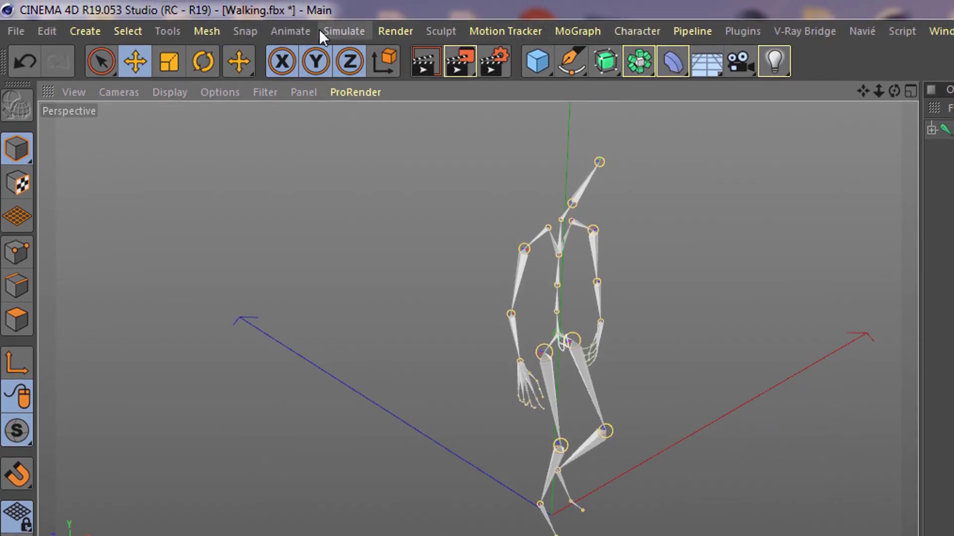
{"action": "left_click", "coordinate": [291, 32]}
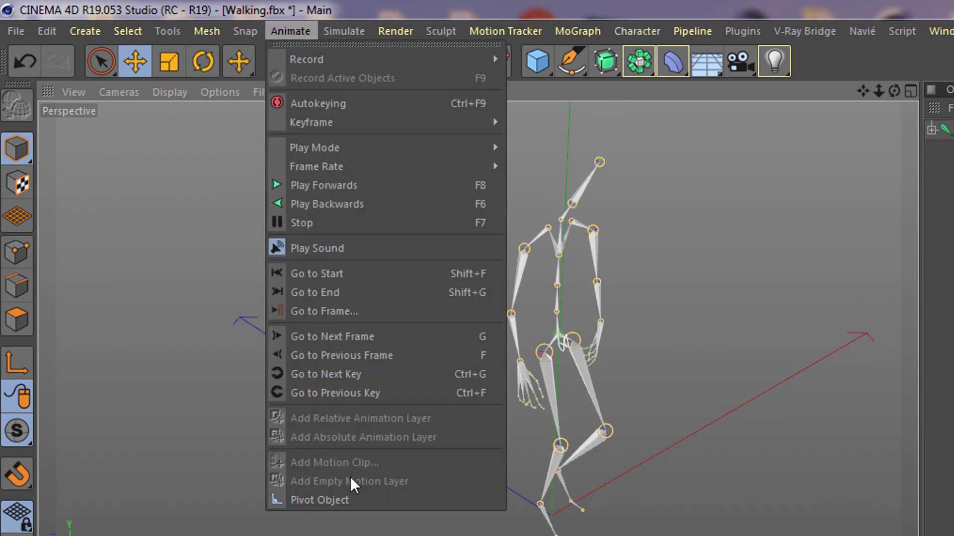
{"action": "left_click", "coordinate": [343, 500]}
{"action": "left_click_drag", "start_coordinate": [562, 472], "coordinate": [566, 354], "text": "alt"}
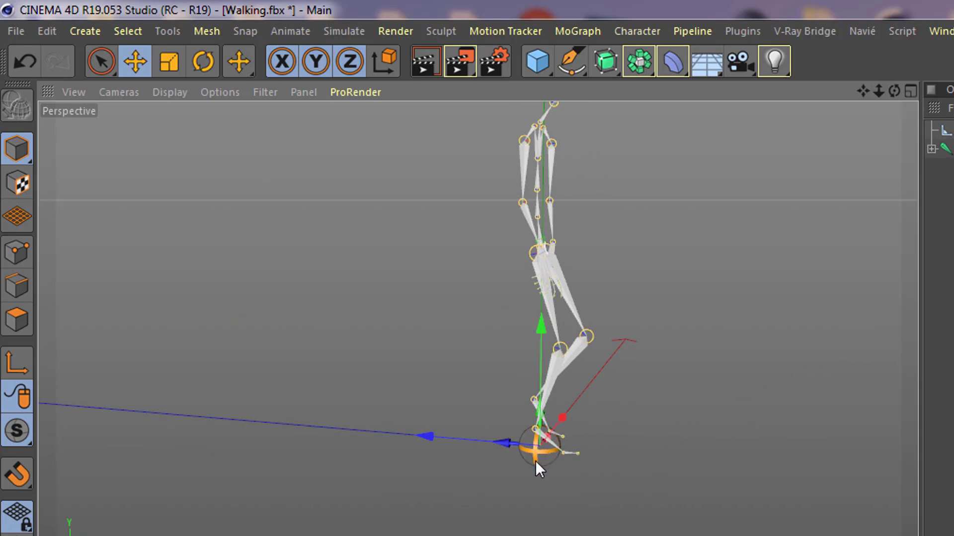
{"action": "left_click_drag", "start_coordinate": [535, 460], "coordinate": [673, 401], "text": "alt"}
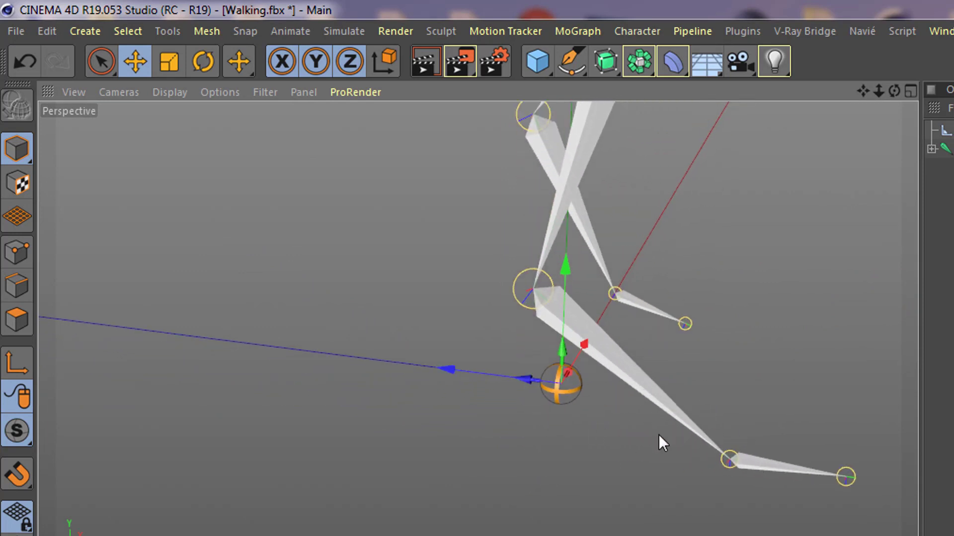
{"action": "right_click_drag", "start_coordinate": [574, 388], "coordinate": [431, 428], "text": "alt"}
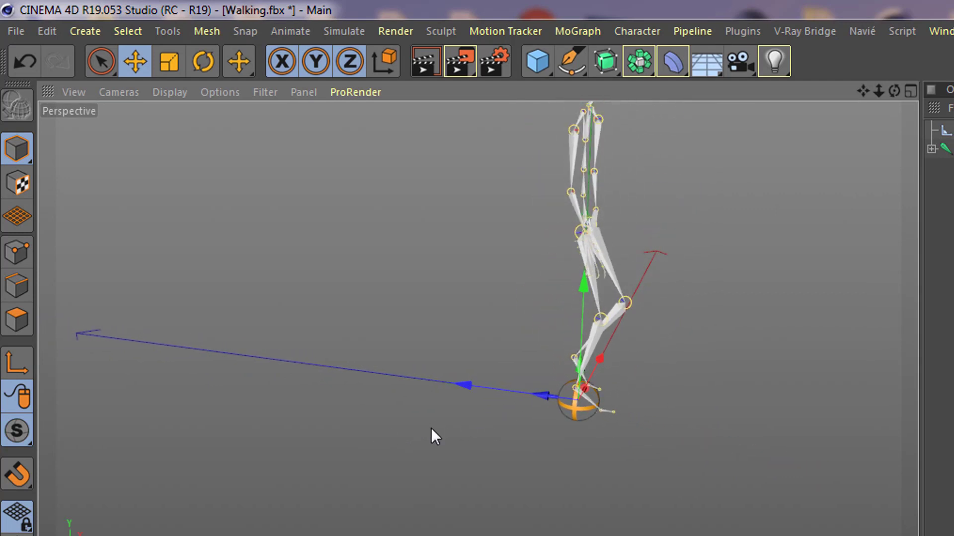
{"action": "left_click_drag", "start_coordinate": [583, 415], "coordinate": [571, 443], "text": "alt"}
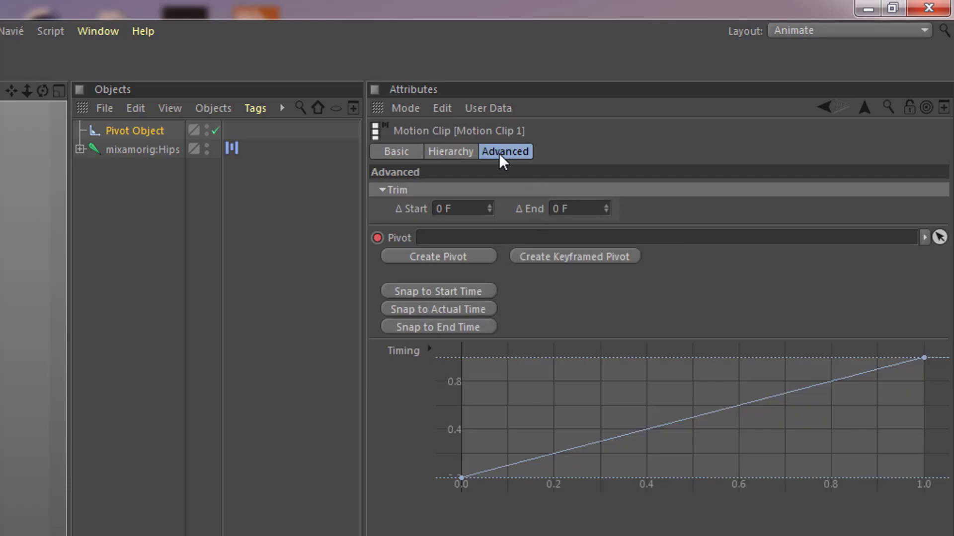
Step: Delete the animation track on the Walk clip's Pivot parameter and assign the new Pivot Object to it
{"action": "right_click", "coordinate": [377, 237]}
{"action": "left_click", "coordinate": [372, 263]}
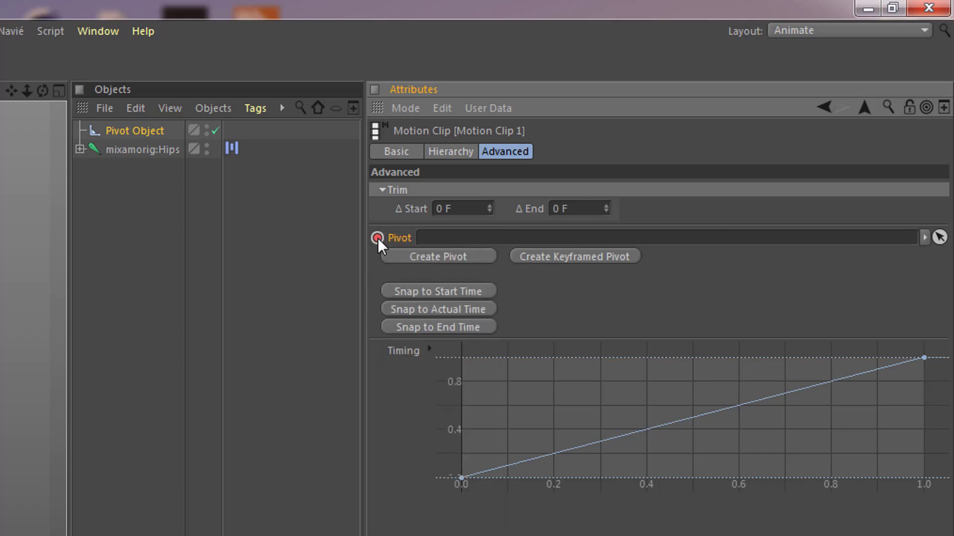
{"action": "right_click", "coordinate": [378, 237]}
{"action": "mouse_move", "coordinate": [440, 251]}
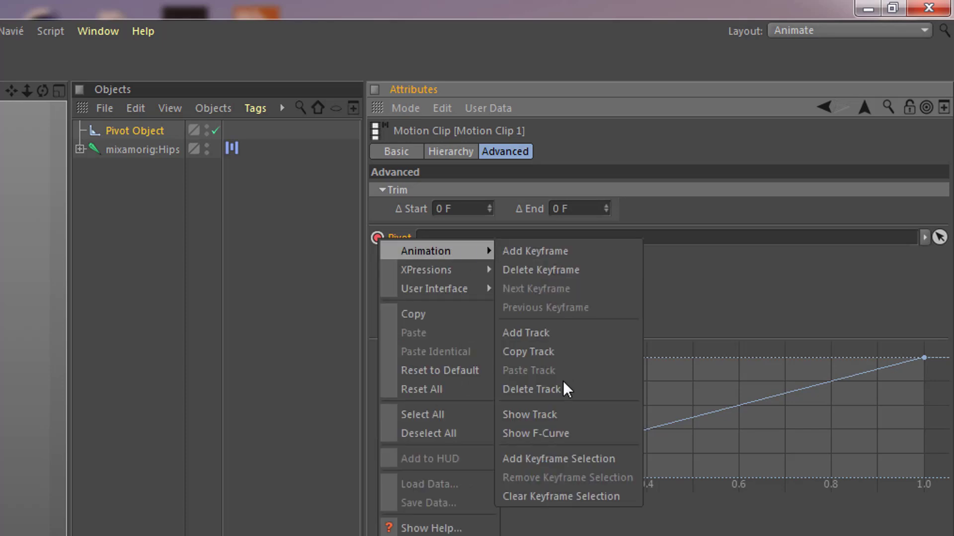
{"action": "left_click", "coordinate": [541, 389]}
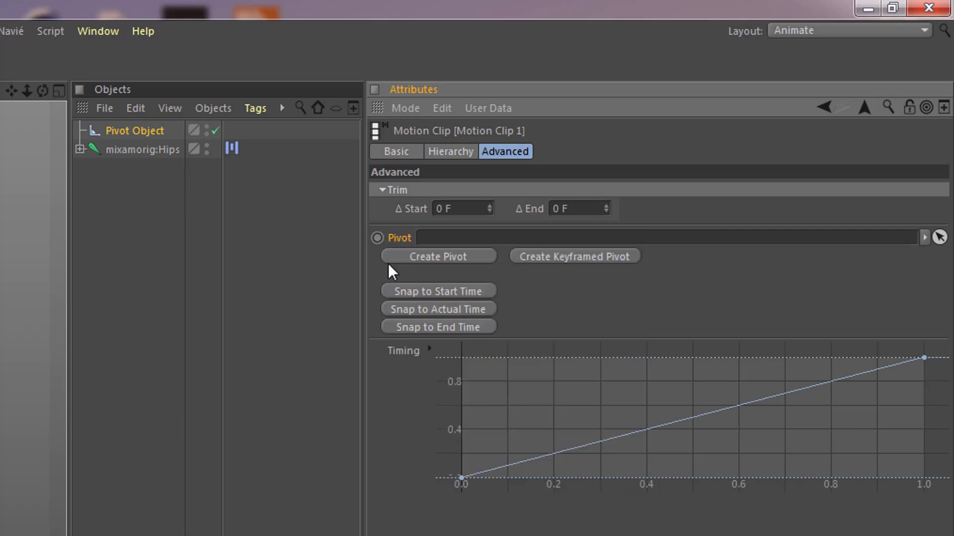
{"action": "left_click_drag", "start_coordinate": [120, 132], "coordinate": [437, 249]}
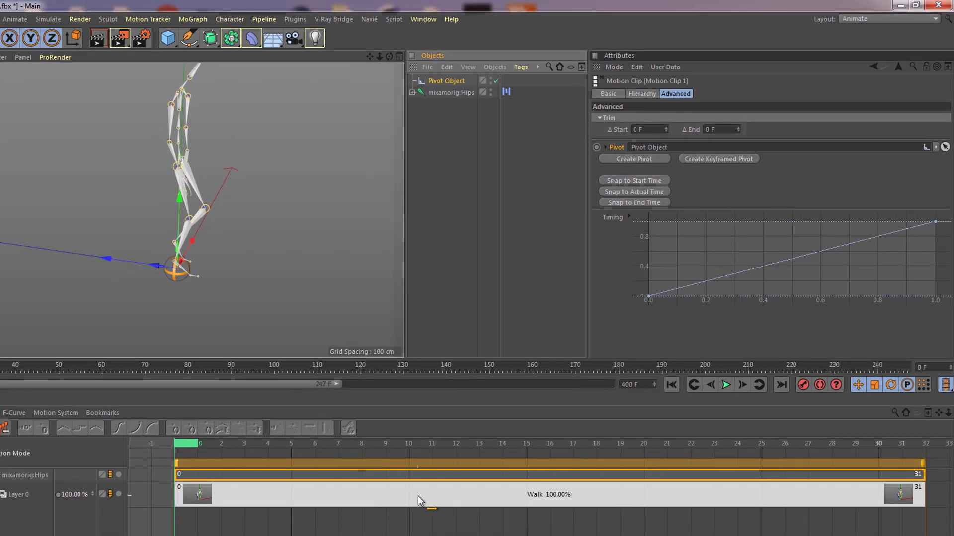
Step: Rename the Walk clip's Pivot Object as walk1
{"action": "left_click", "coordinate": [405, 494]}
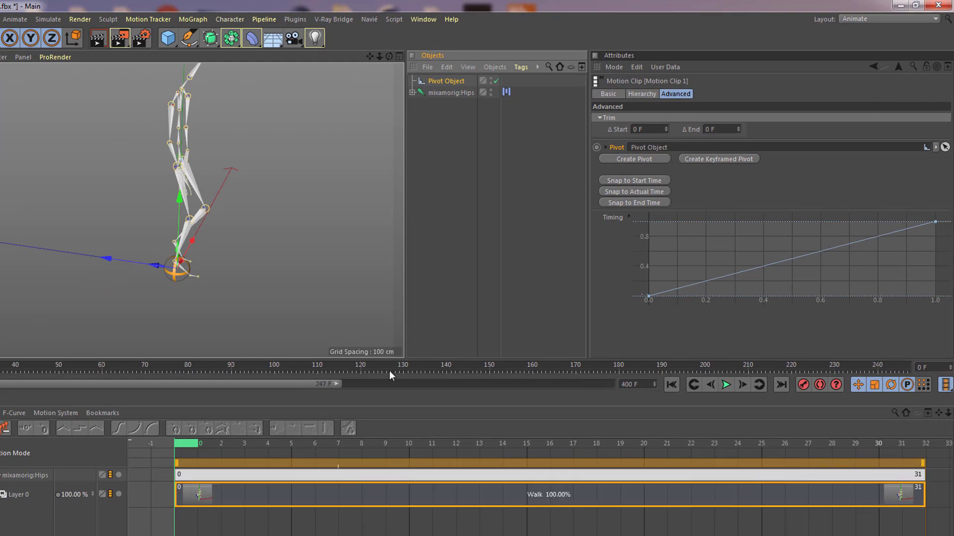
{"action": "double_click", "coordinate": [443, 80]}
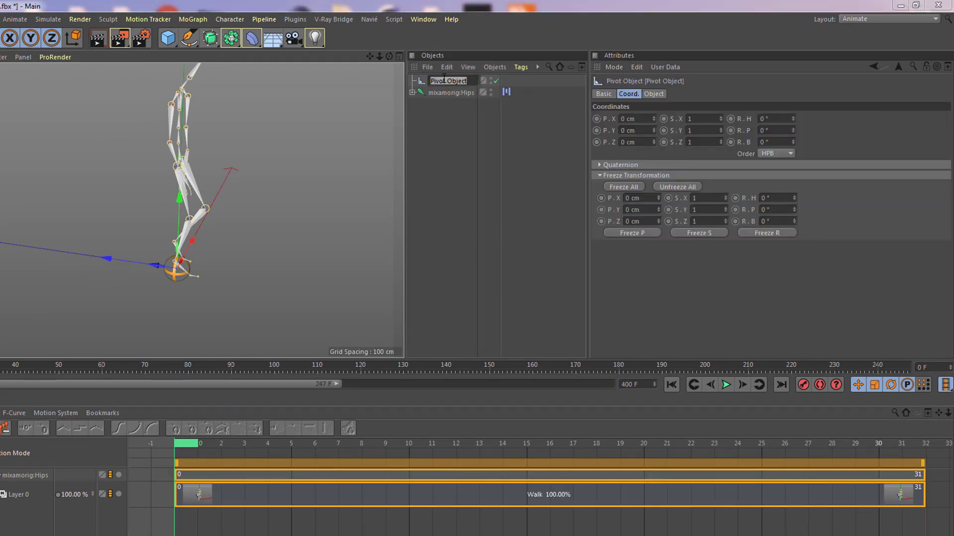
{"action": "type", "text": "walk1"}
{"action": "key", "text": "Return"}
{"action": "left_click", "coordinate": [462, 489]}
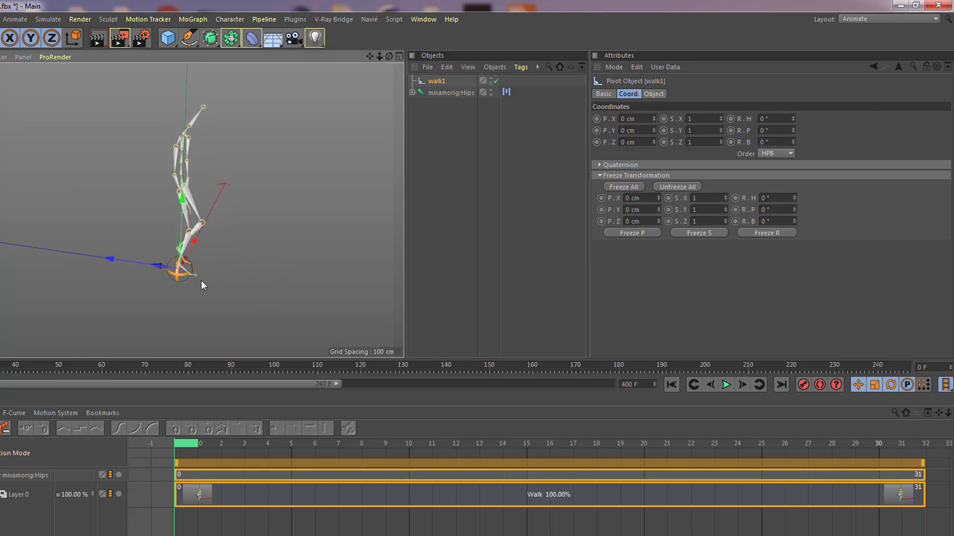
{"action": "left_click_drag", "start_coordinate": [203, 285], "coordinate": [153, 261]}
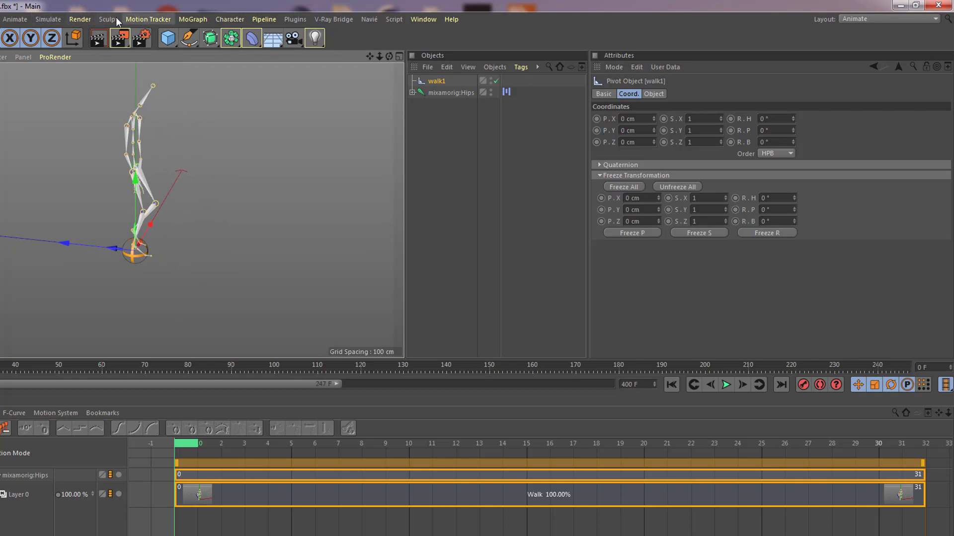
Step: Add a second Pivot Object, move it to about -238 cm on Z behind the skeleton, and keyframe it at frame 0
{"action": "left_click", "coordinate": [48, 19]}
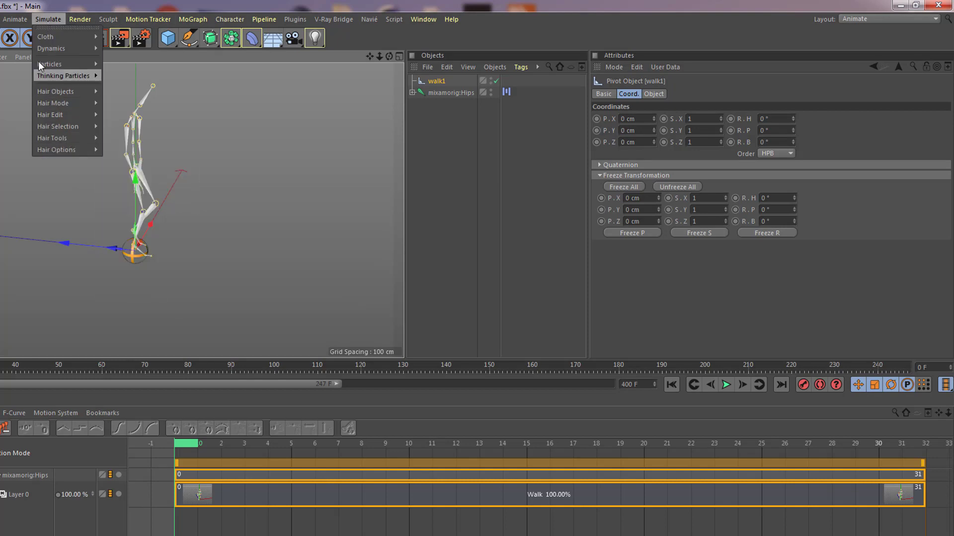
{"action": "mouse_move", "coordinate": [9, 24]}
{"action": "left_click", "coordinate": [68, 310]}
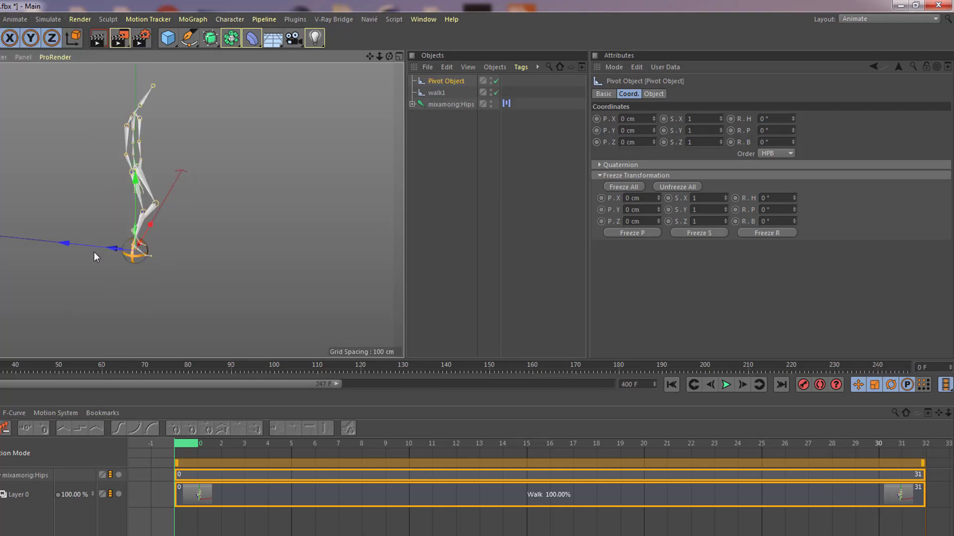
{"action": "left_click_drag", "start_coordinate": [66, 246], "coordinate": [299, 260]}
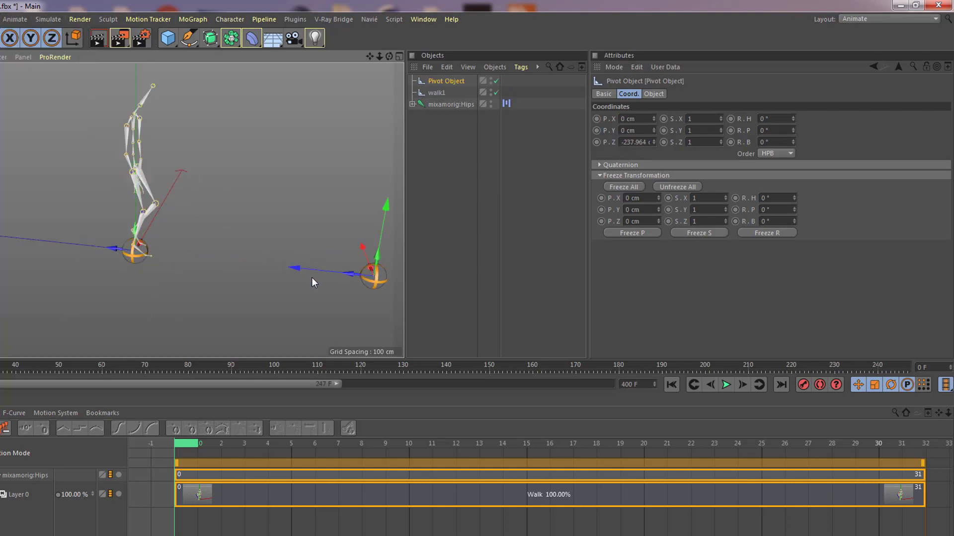
{"action": "middle_click_drag", "start_coordinate": [314, 280], "coordinate": [245, 256], "text": "alt"}
{"action": "left_click_drag", "start_coordinate": [244, 256], "coordinate": [280, 281], "text": "alt"}
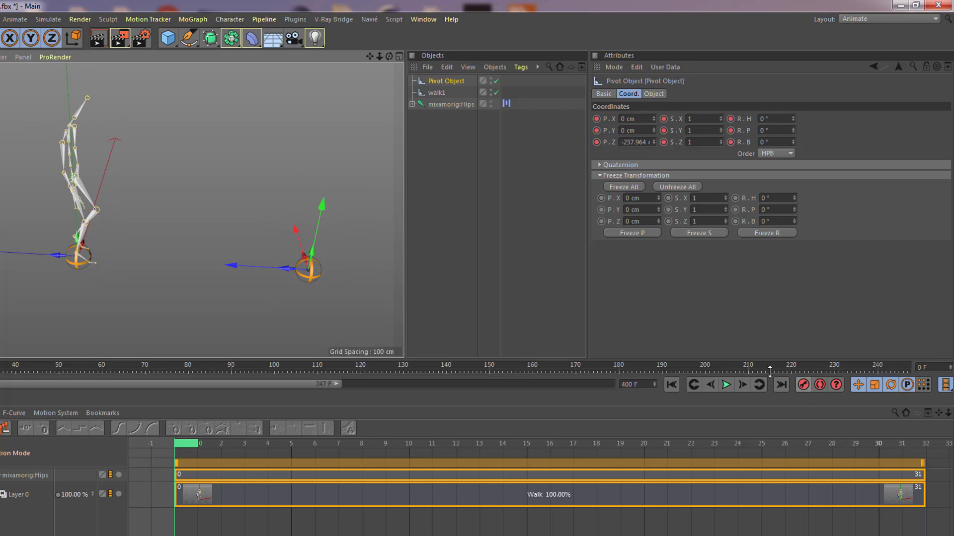
Step: Keyframe the walk1 pivot at frame 0 and, at frame 31, move it to about -238 cm on Z to meet the second pivot
{"action": "left_click", "coordinate": [438, 93]}
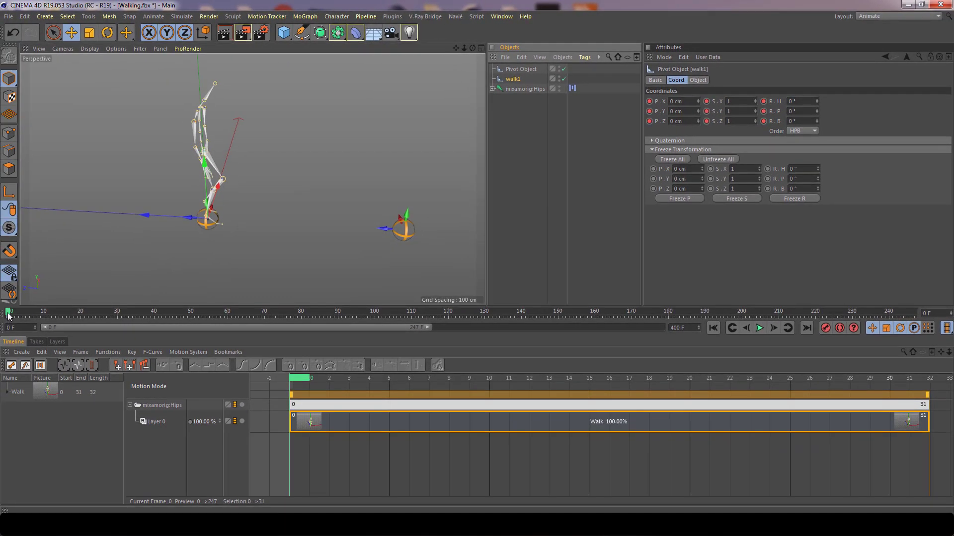
{"action": "left_click_drag", "start_coordinate": [8, 315], "coordinate": [125, 318]}
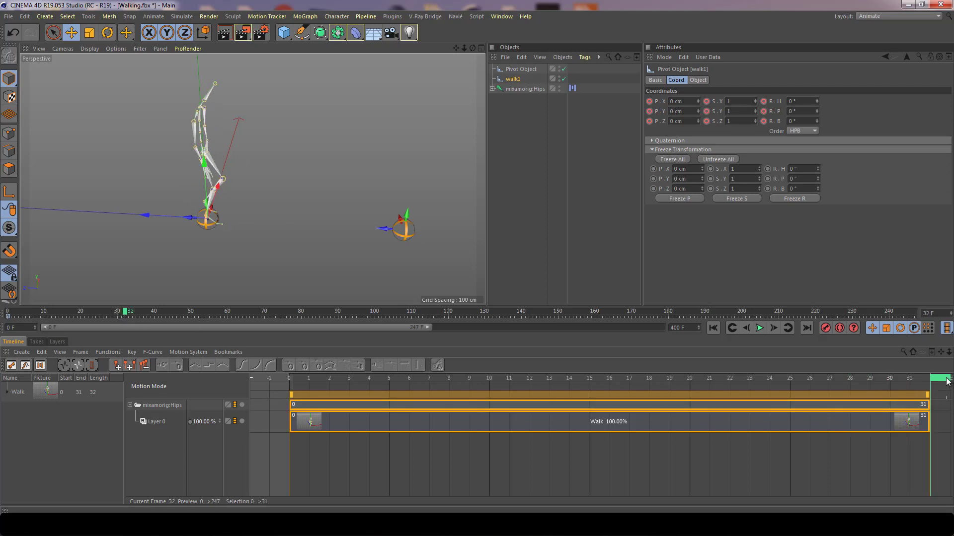
{"action": "left_click_drag", "start_coordinate": [946, 381], "coordinate": [937, 381]}
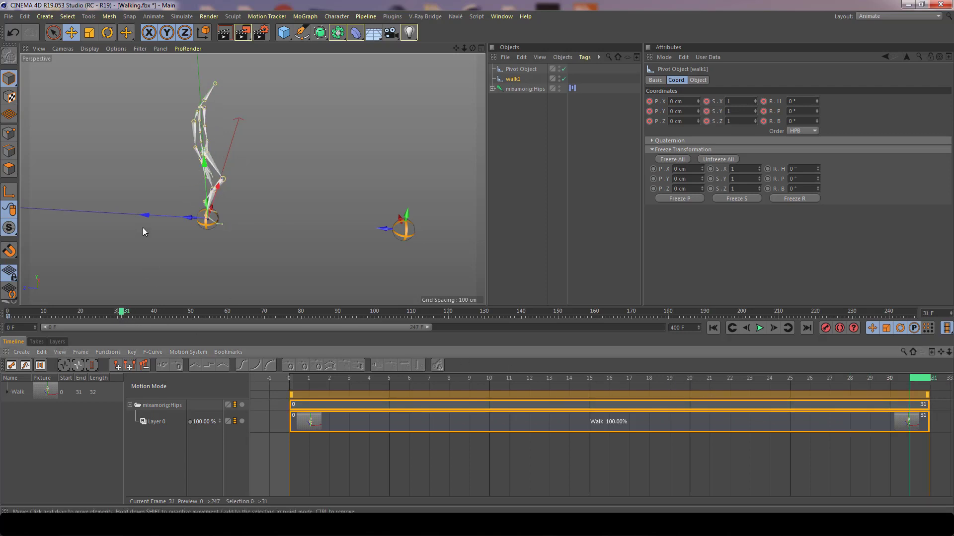
{"action": "left_click_drag", "start_coordinate": [145, 217], "coordinate": [338, 225]}
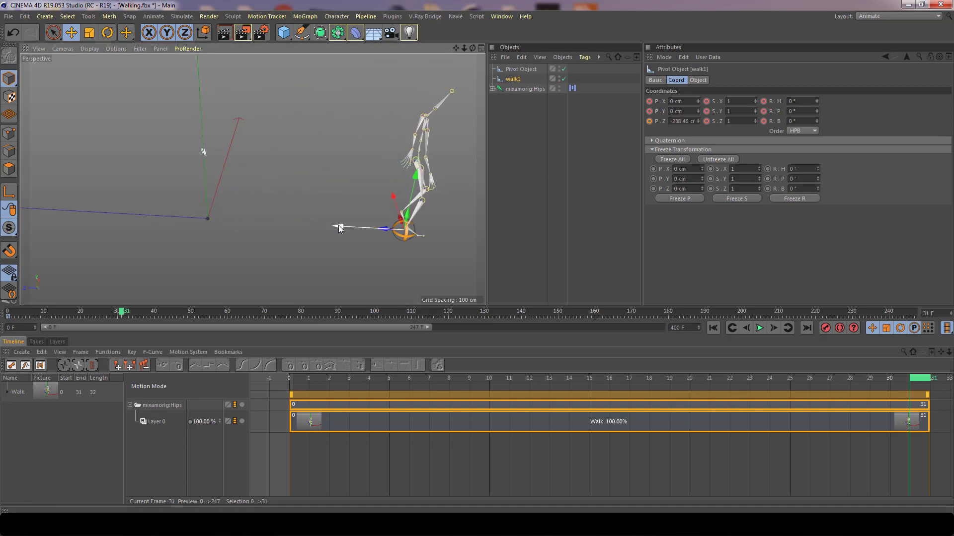
Step: Undo the last walk1 pivot move and enable snapping with Axis Snap active
{"action": "key", "text": "ctrl+z"}
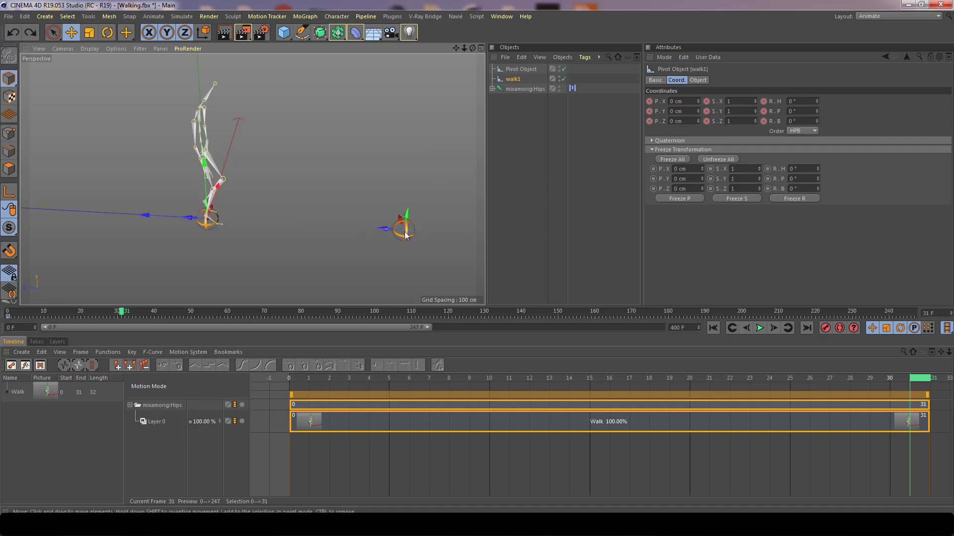
{"action": "key", "text": "p"}
{"action": "left_click", "coordinate": [377, 135]}
{"action": "key", "text": "p"}
{"action": "left_click", "coordinate": [397, 200]}
{"action": "key", "text": "p"}
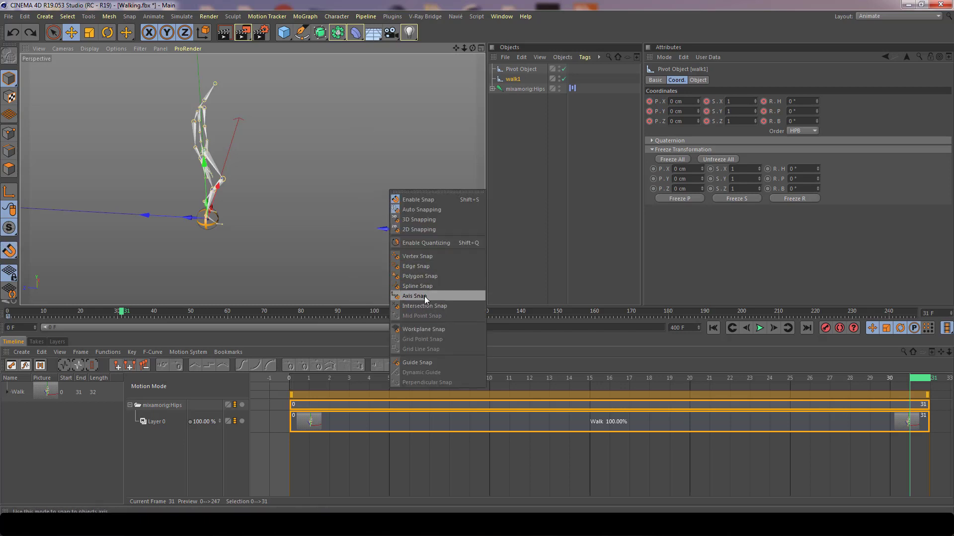
{"action": "left_click", "coordinate": [403, 296]}
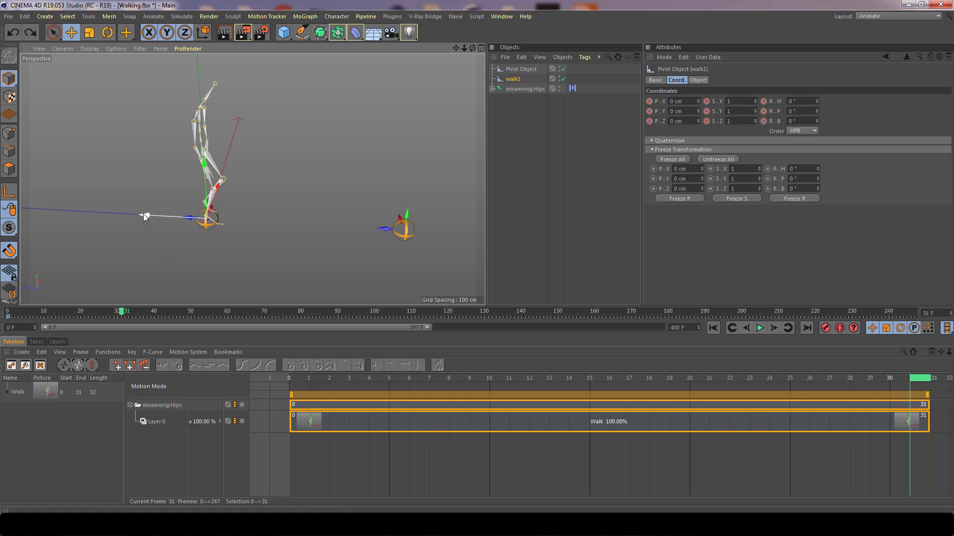
Step: Move walk1 along Z to about -237.96 cm so it snaps onto the second pivot, and record a keyframe at frame 31
{"action": "left_click_drag", "start_coordinate": [143, 214], "coordinate": [336, 225]}
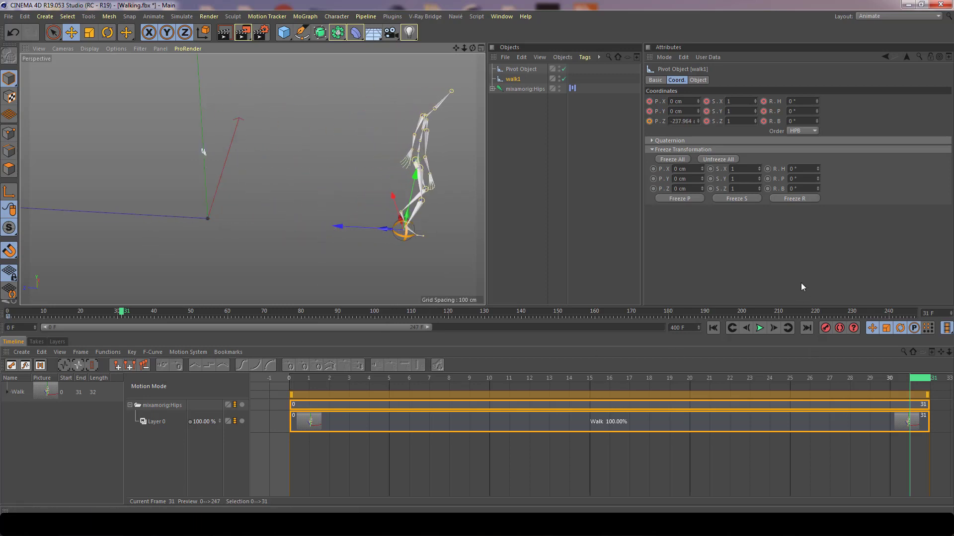
{"action": "left_click", "coordinate": [825, 331]}
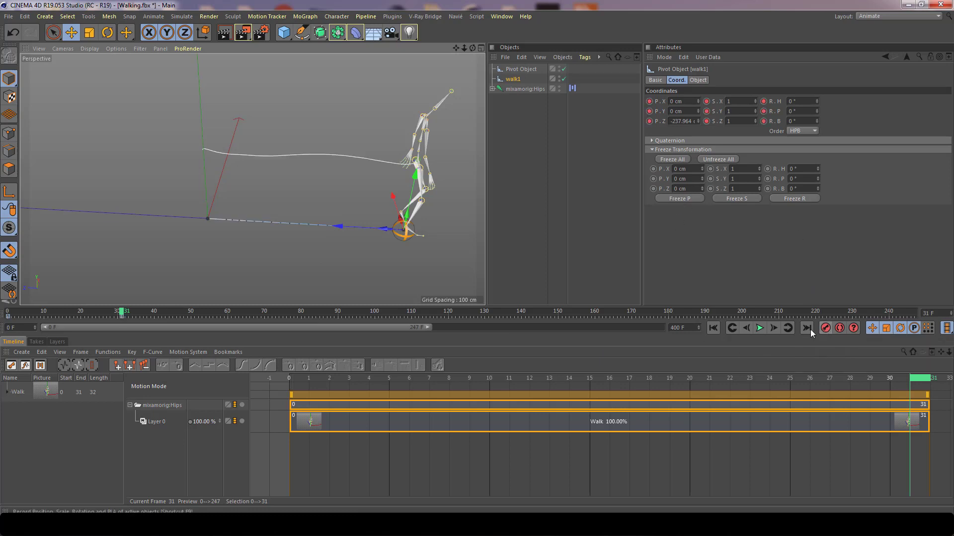
{"action": "left_click", "coordinate": [433, 400]}
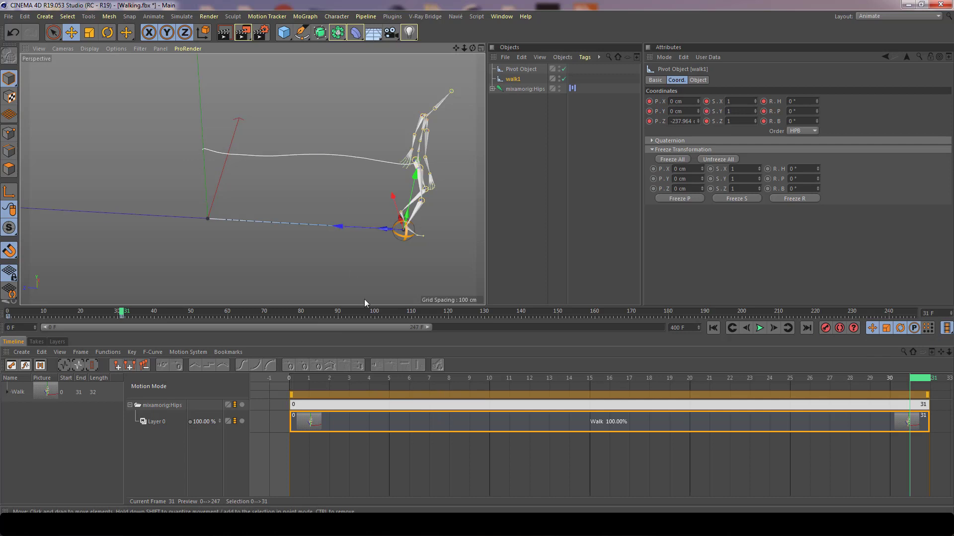
{"action": "mouse_move", "coordinate": [124, 312]}
{"action": "left_mouse_down"}
{"action": "mouse_move", "coordinate": [16, 318]}
{"action": "mouse_move", "coordinate": [138, 320]}
{"action": "mouse_move", "coordinate": [10, 318]}
{"action": "mouse_move", "coordinate": [122, 317]}
{"action": "mouse_move", "coordinate": [2, 330]}
{"action": "mouse_move", "coordinate": [130, 324]}
{"action": "mouse_move", "coordinate": [1, 327]}
{"action": "mouse_move", "coordinate": [123, 322]}
{"action": "left_mouse_up"}
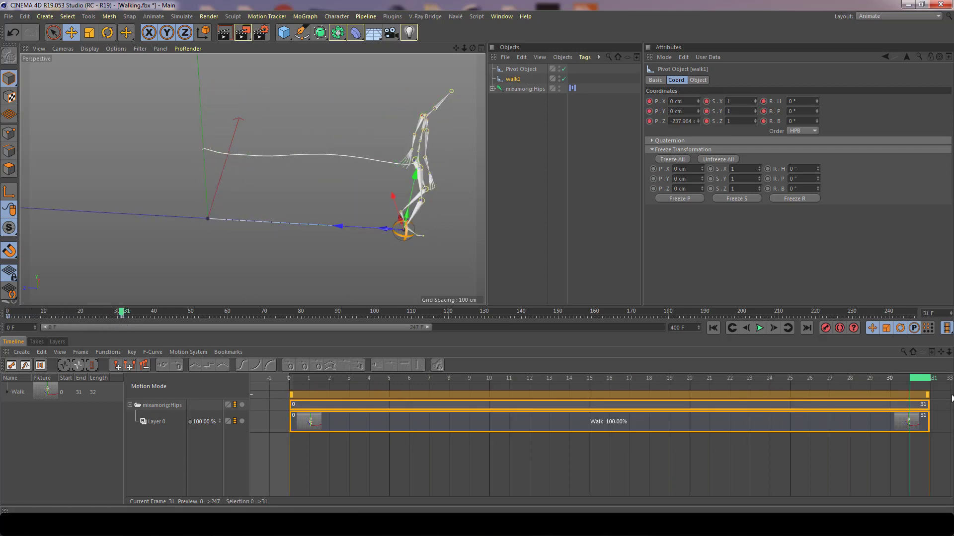
Step: Keyframe the Walk motion clip's Pivot parameter at frame 0 with walk1 assigned
{"action": "left_click_drag", "start_coordinate": [918, 384], "coordinate": [827, 387]}
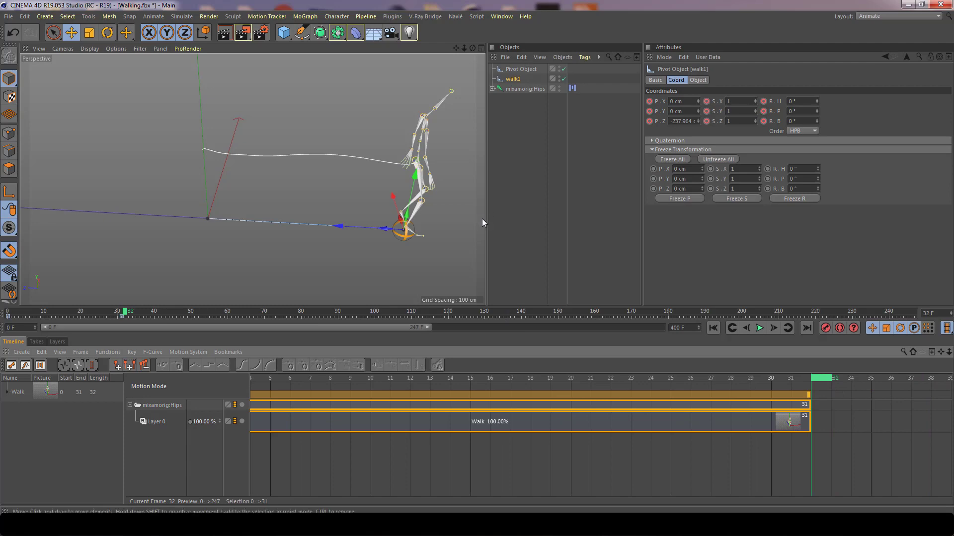
{"action": "left_click", "coordinate": [551, 426]}
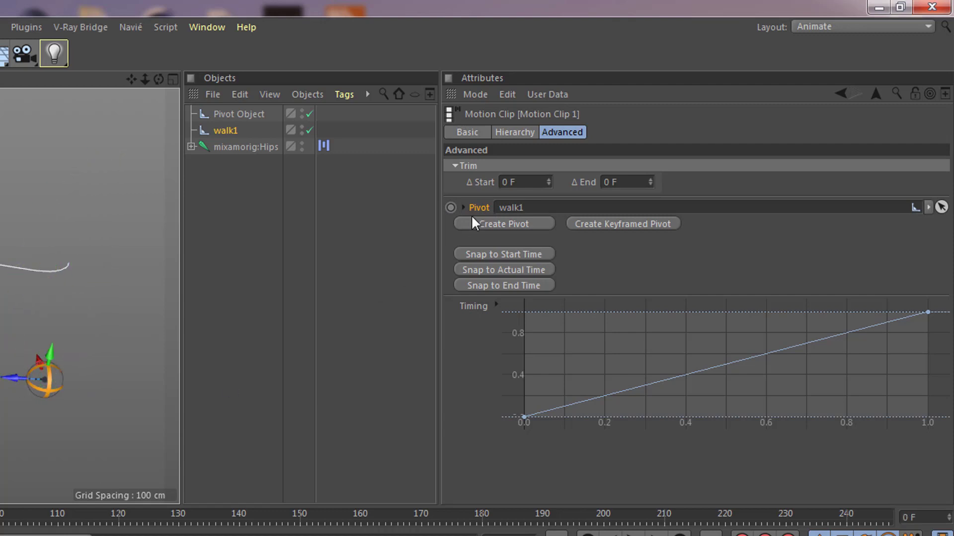
{"action": "left_click", "coordinate": [450, 207]}
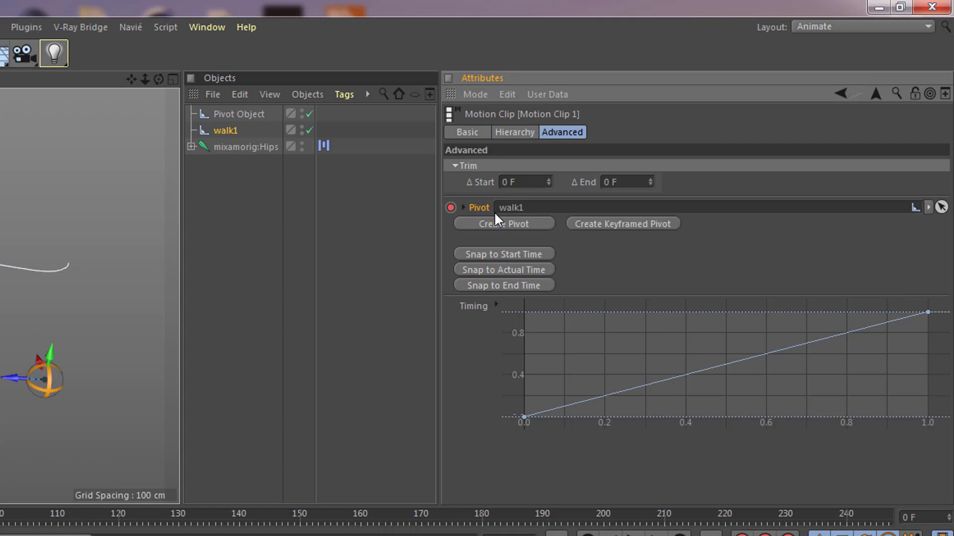
Step: Rename Pivot Object as walk 2 and keyframe it as the Walk clip's pivot at frame 32
{"action": "key", "text": "F8"}
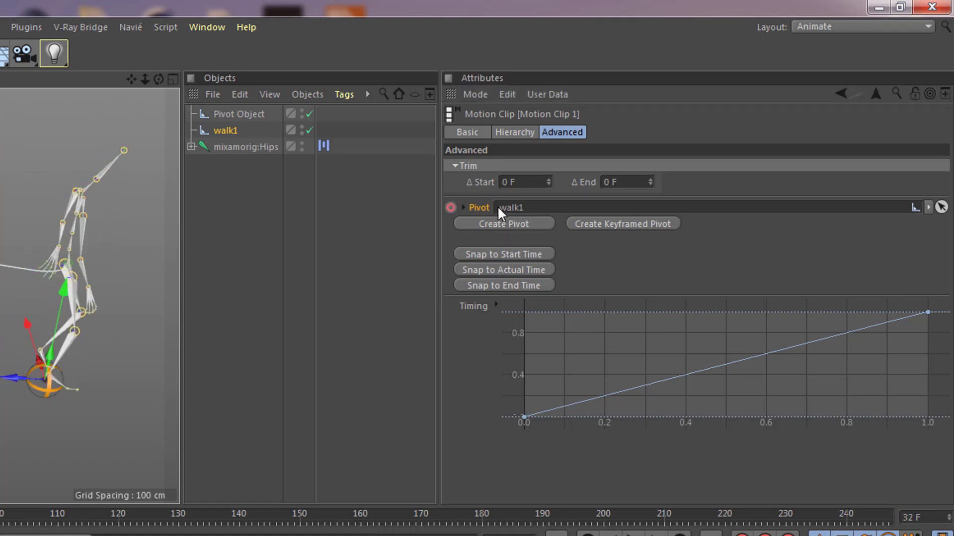
{"action": "double_click", "coordinate": [249, 113]}
{"action": "type", "text": "w"}
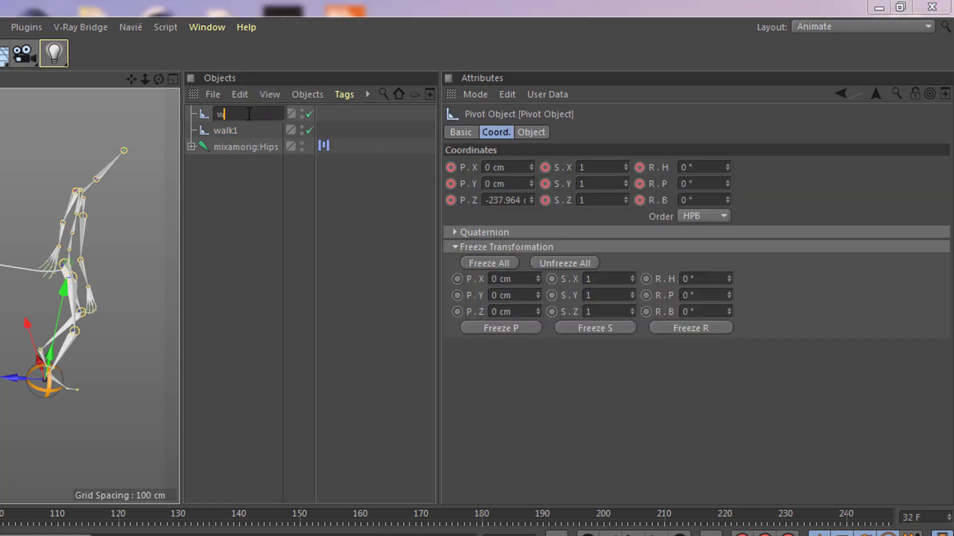
{"action": "type", "text": "alk 2"}
{"action": "key", "text": "Return"}
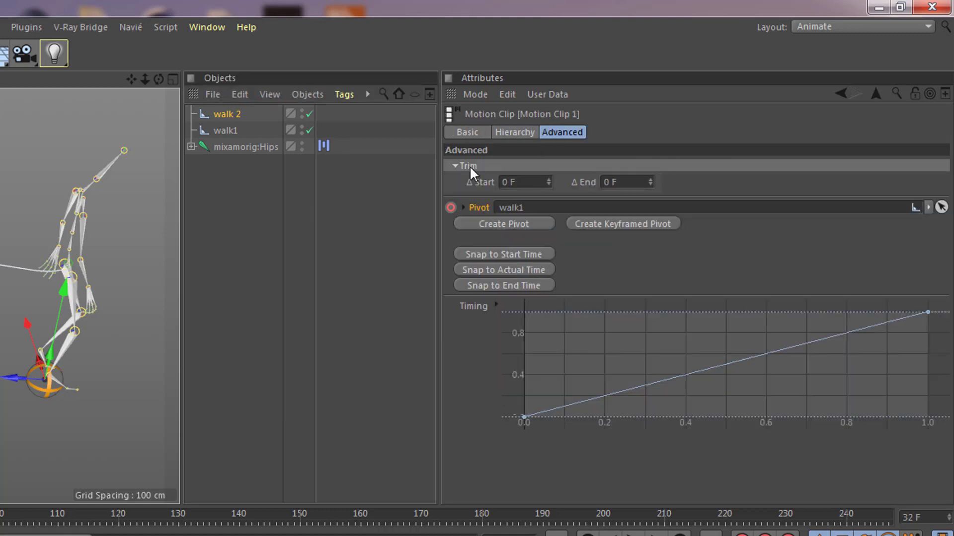
{"action": "left_click_drag", "start_coordinate": [231, 114], "coordinate": [553, 207]}
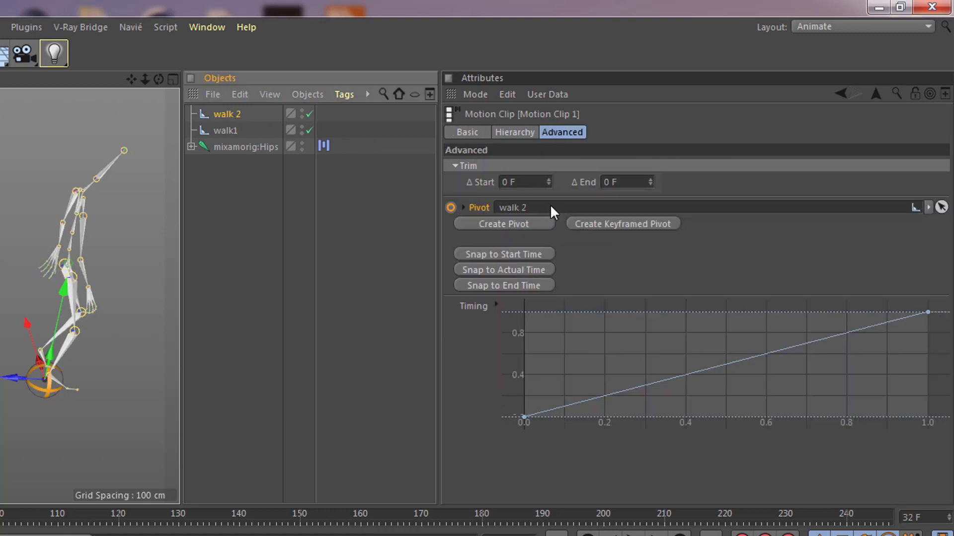
{"action": "left_click", "coordinate": [451, 207]}
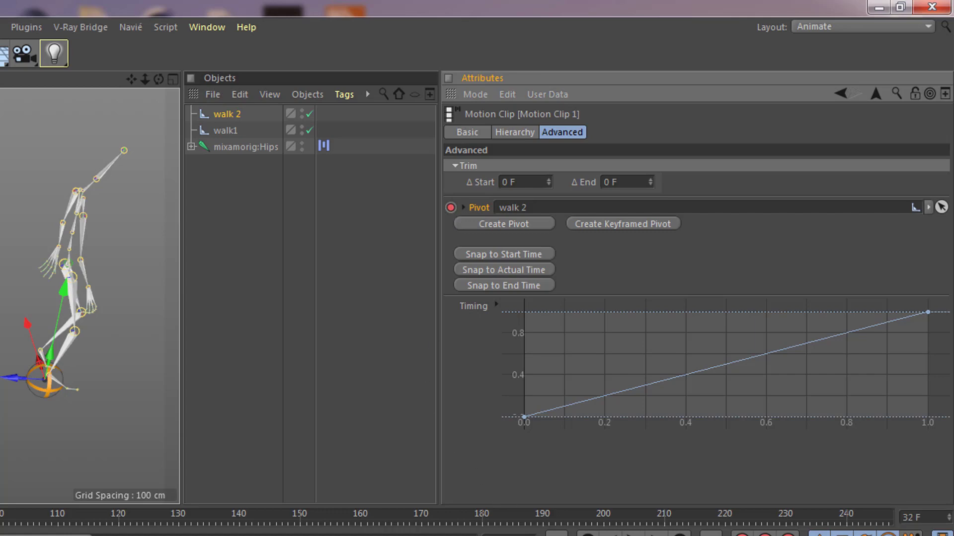
Step: Scrub the timeline to check how the Walk clip's motion switches from the walk1 pivot to walk 2
{"action": "key", "text": "shift+f"}
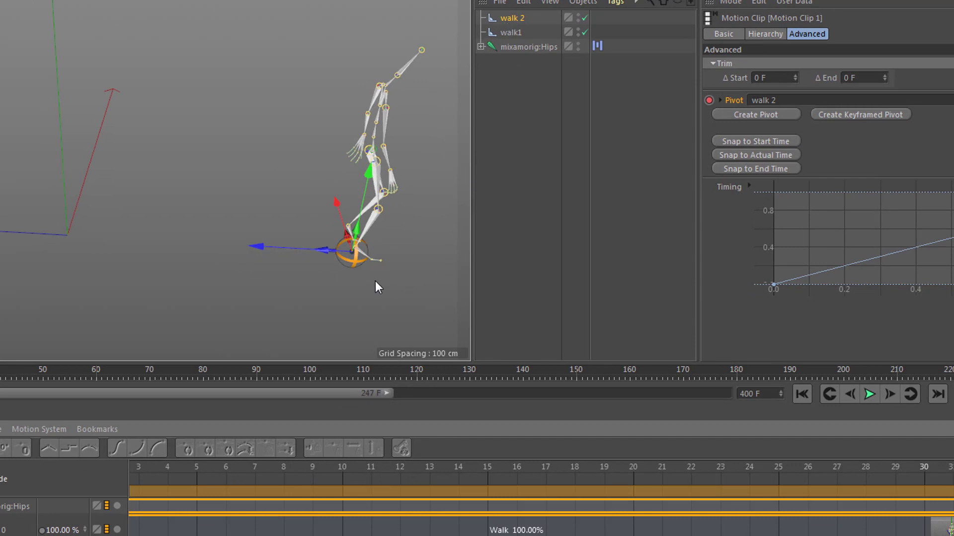
{"action": "left_click_drag", "start_coordinate": [366, 260], "coordinate": [44, 219]}
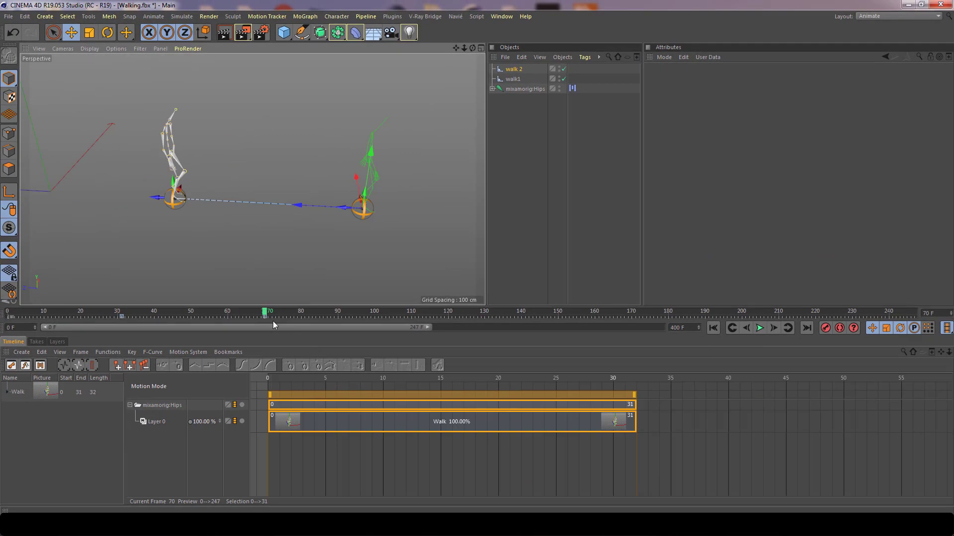
{"action": "mouse_move", "coordinate": [266, 313]}
{"action": "left_mouse_down"}
{"action": "mouse_move", "coordinate": [28, 318]}
{"action": "mouse_move", "coordinate": [241, 315]}
{"action": "mouse_move", "coordinate": [2, 308]}
{"action": "left_mouse_up"}
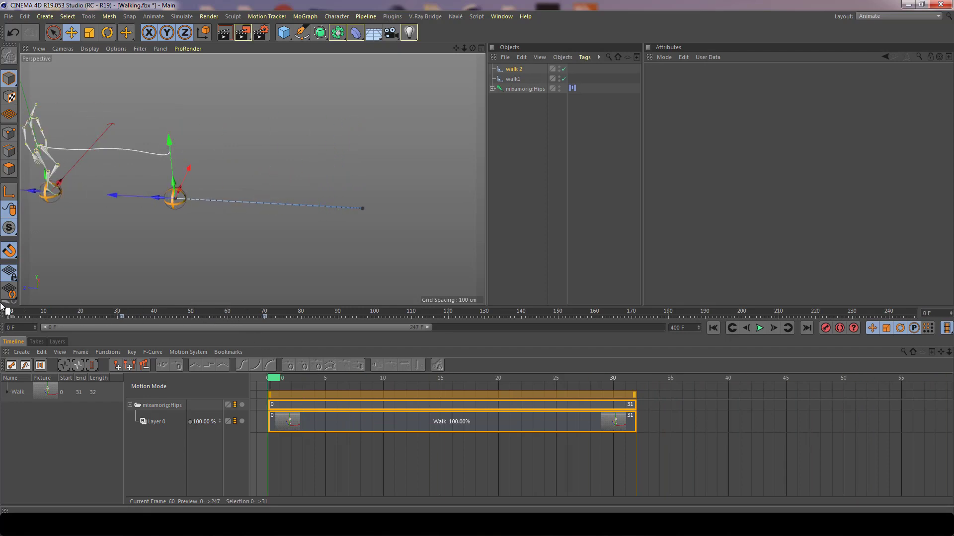
{"action": "left_click", "coordinate": [532, 89]}
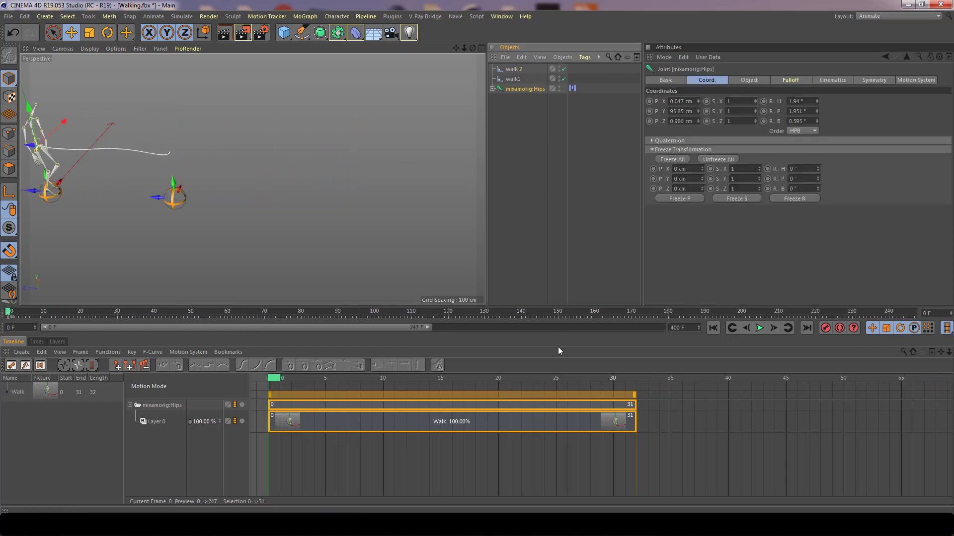
{"action": "left_click", "coordinate": [543, 422]}
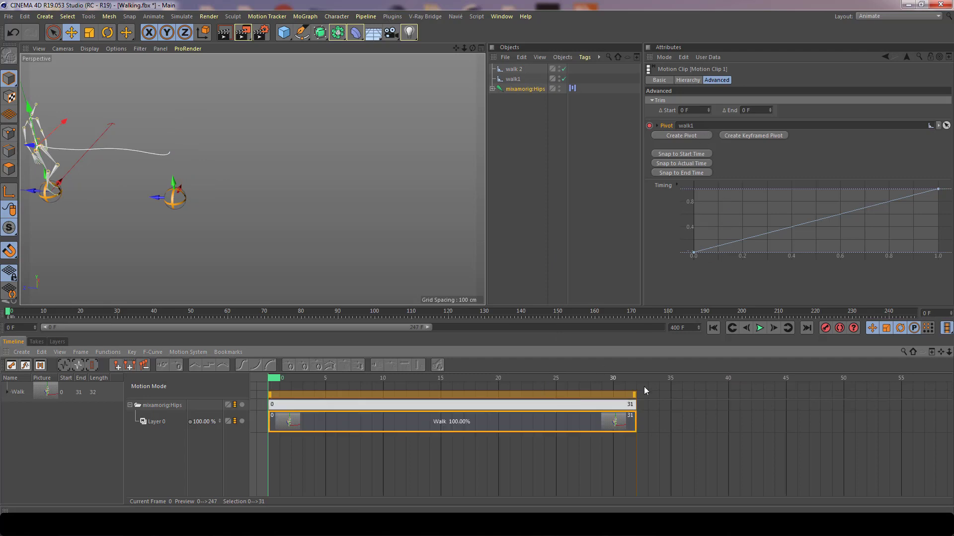
{"action": "left_click_drag", "start_coordinate": [626, 379], "coordinate": [798, 373]}
{"action": "left_click_drag", "start_coordinate": [169, 135], "coordinate": [351, 240], "text": "alt"}
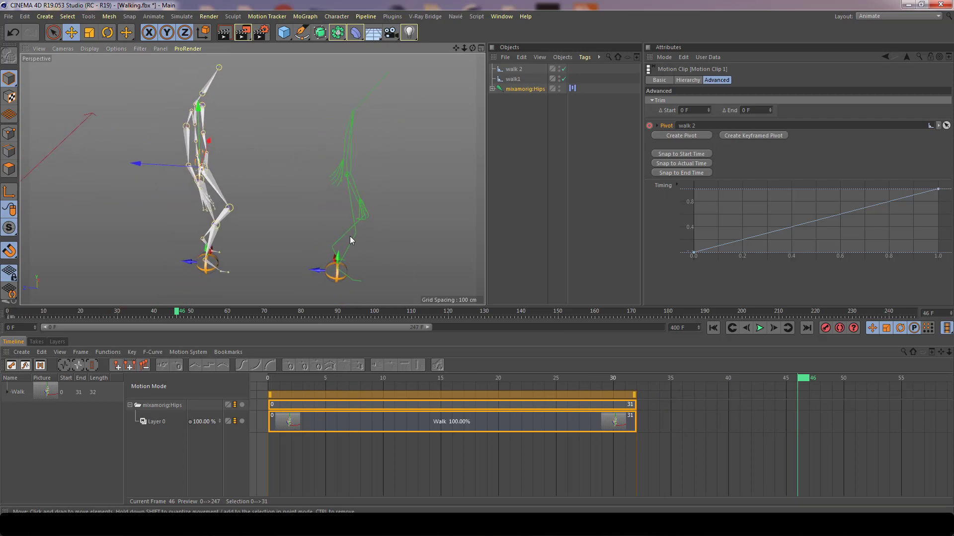
Step: Try shortening the Walk motion clip to end at frame 25, and undo the change
{"action": "left_click", "coordinate": [478, 418]}
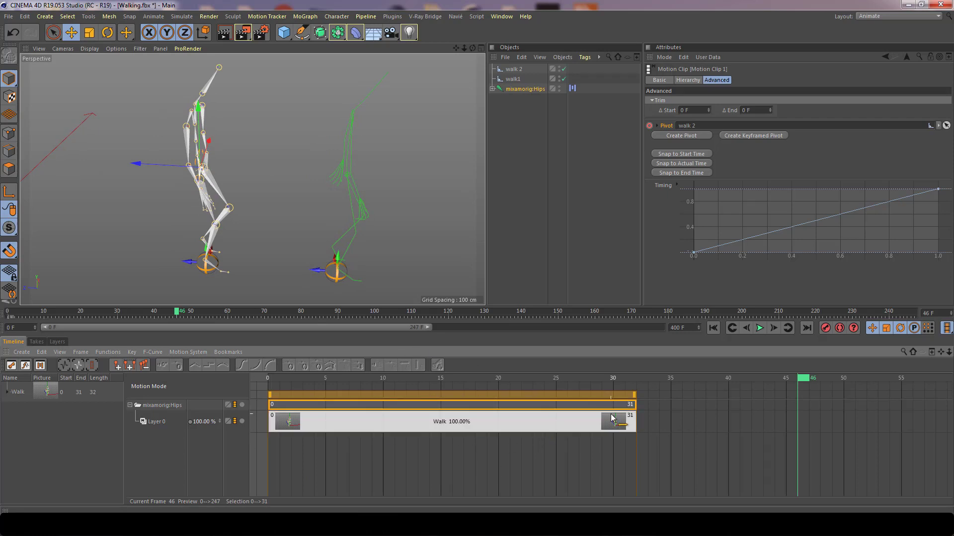
{"action": "left_click_drag", "start_coordinate": [638, 397], "coordinate": [571, 422]}
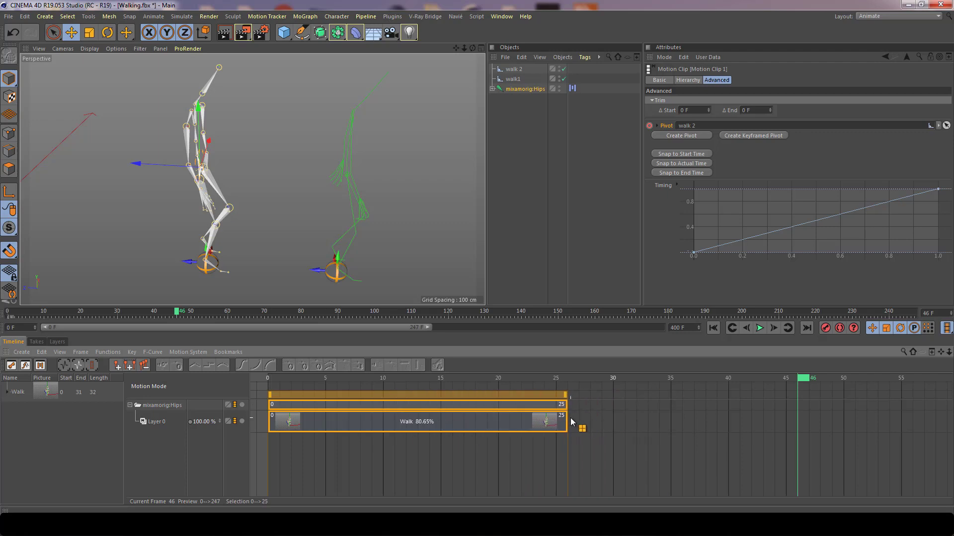
{"action": "key", "text": "ctrl+z"}
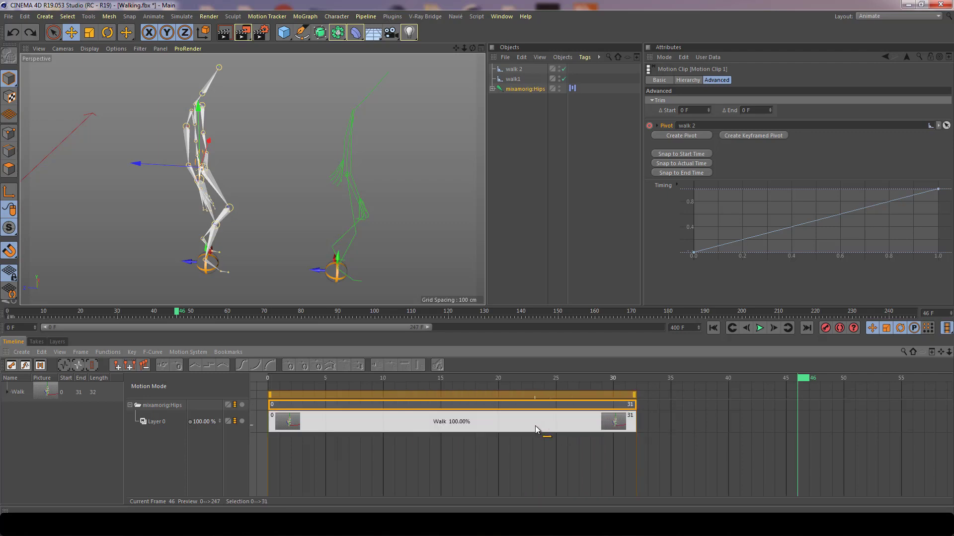
Step: Set the Walk motion clip's Loops to 2 in its basic properties
{"action": "left_click", "coordinate": [535, 425]}
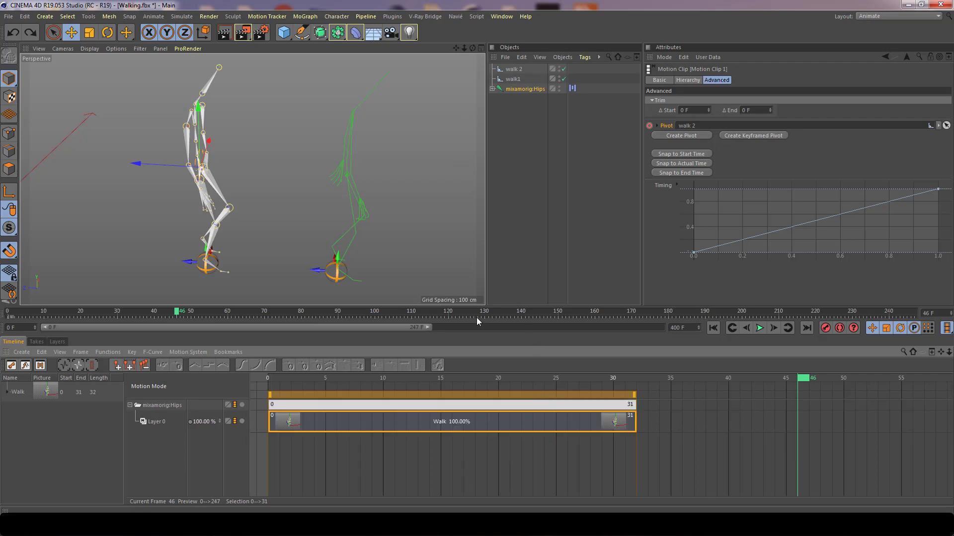
{"action": "left_click", "coordinate": [680, 79]}
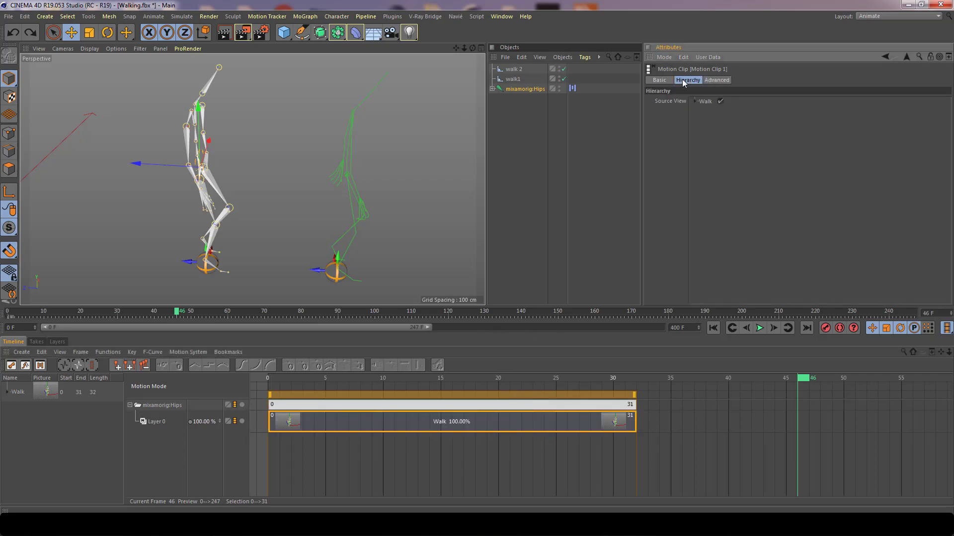
{"action": "left_click", "coordinate": [660, 80]}
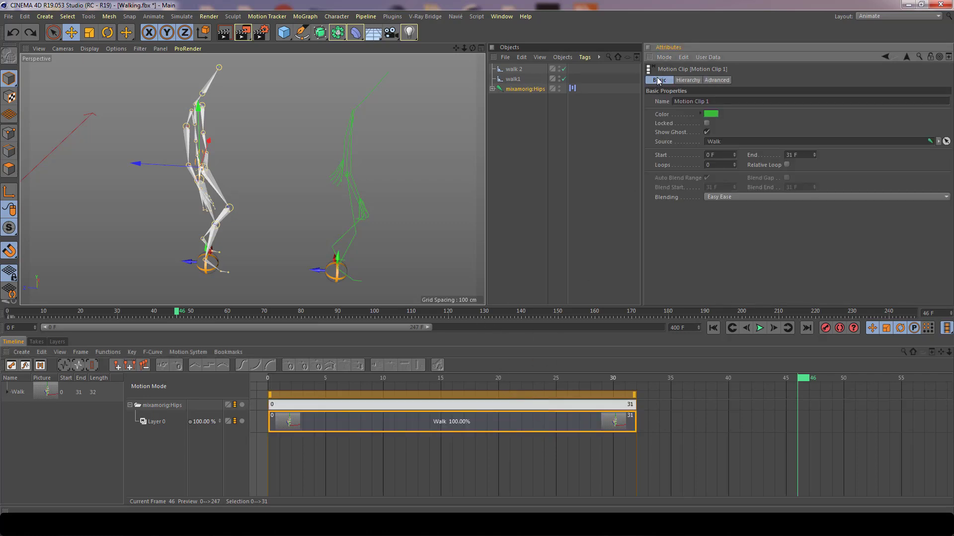
{"action": "left_click", "coordinate": [734, 163]}
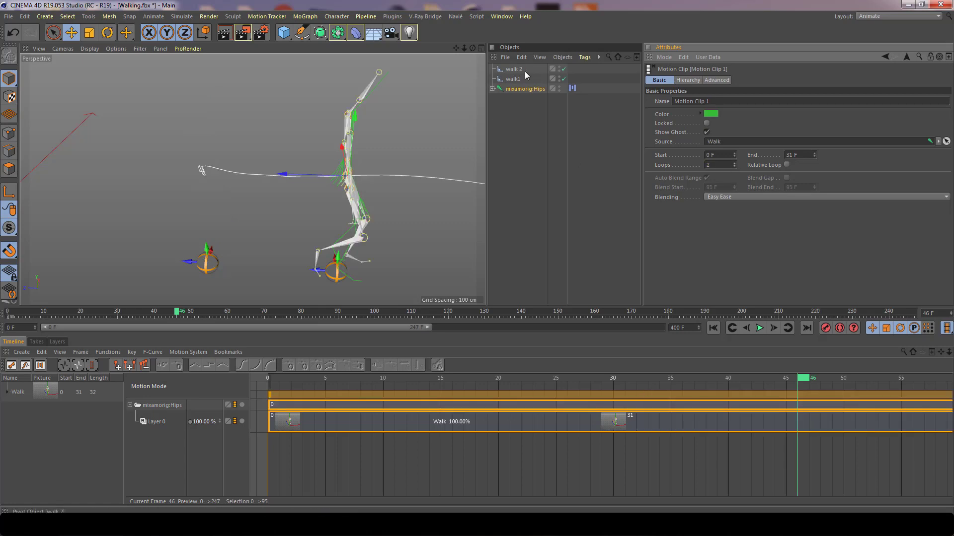
Step: Play and scrub the looped walk from frame 0 to examine the skeleton's motion across both pivots
{"action": "left_click_drag", "start_coordinate": [395, 253], "coordinate": [304, 320], "text": "alt"}
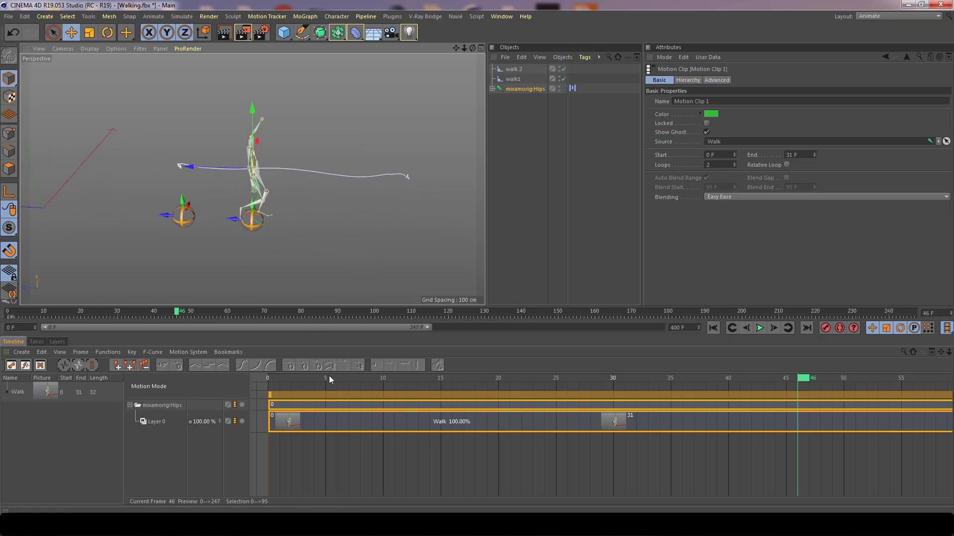
{"action": "left_click_drag", "start_coordinate": [330, 378], "coordinate": [243, 384]}
{"action": "middle_click_drag", "start_coordinate": [201, 238], "coordinate": [288, 246], "text": "alt"}
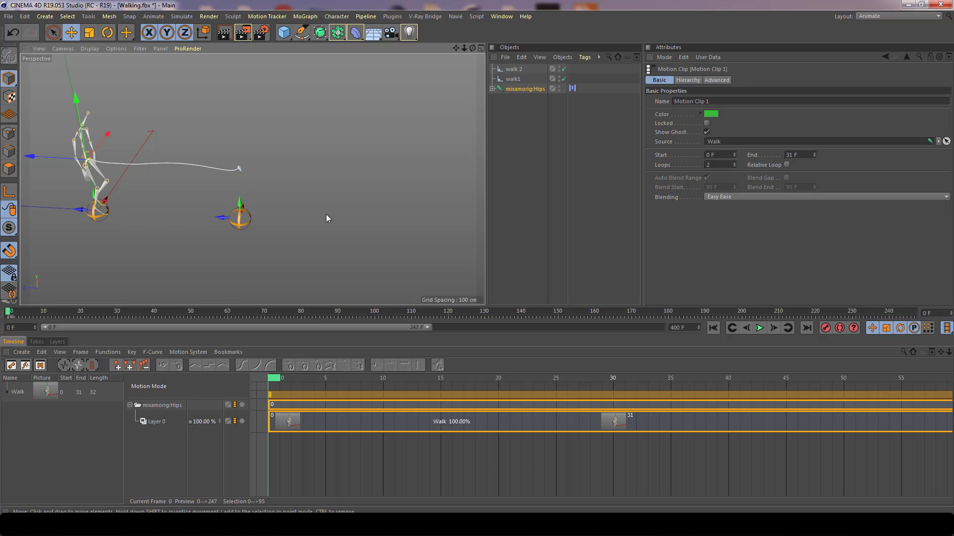
{"action": "left_click", "coordinate": [760, 329]}
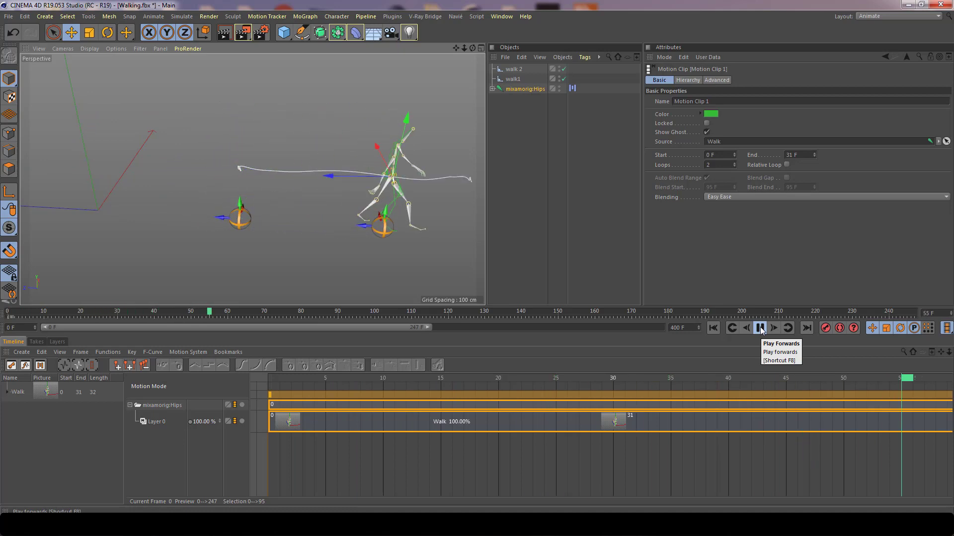
{"action": "left_click", "coordinate": [760, 328]}
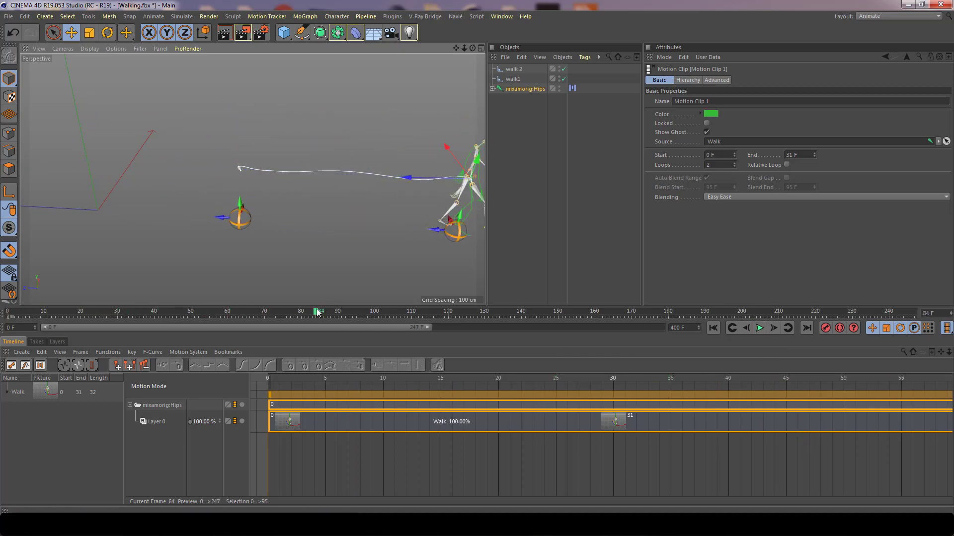
{"action": "mouse_move", "coordinate": [309, 316]}
{"action": "left_mouse_down"}
{"action": "mouse_move", "coordinate": [22, 321]}
{"action": "mouse_move", "coordinate": [1, 330]}
{"action": "left_mouse_up"}
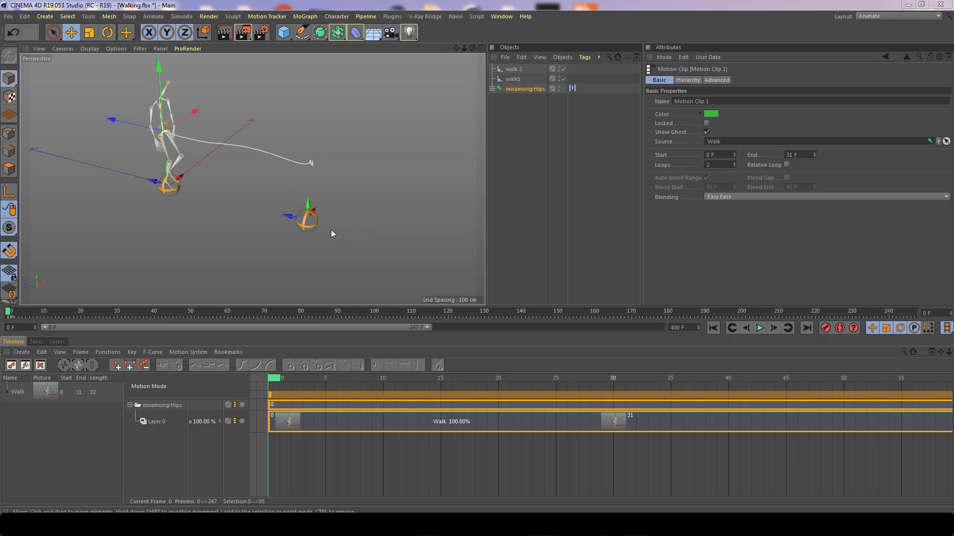
Step: Turn on Use Color for the walk 2 pivot object and make its display colour a fully saturated green, hue 133°
{"action": "left_click", "coordinate": [305, 224]}
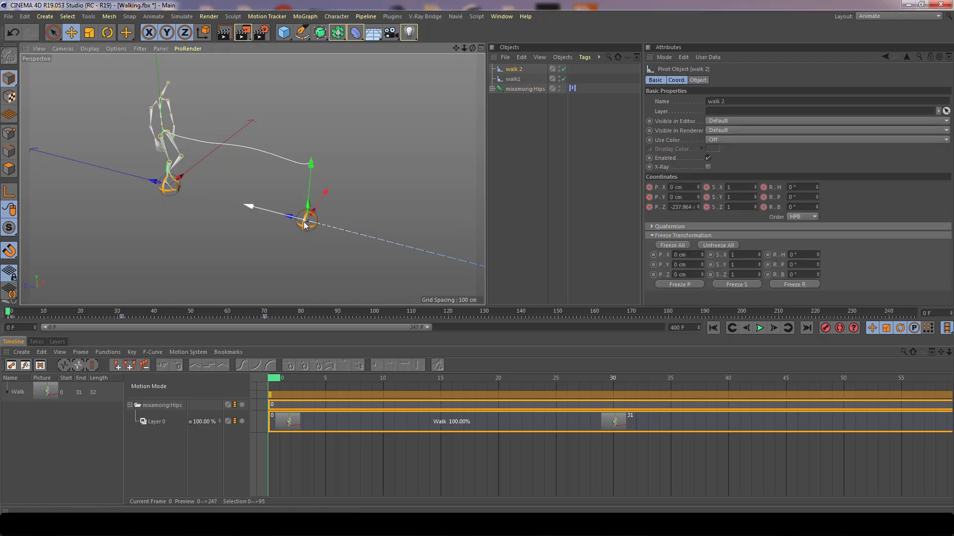
{"action": "left_click", "coordinate": [656, 80]}
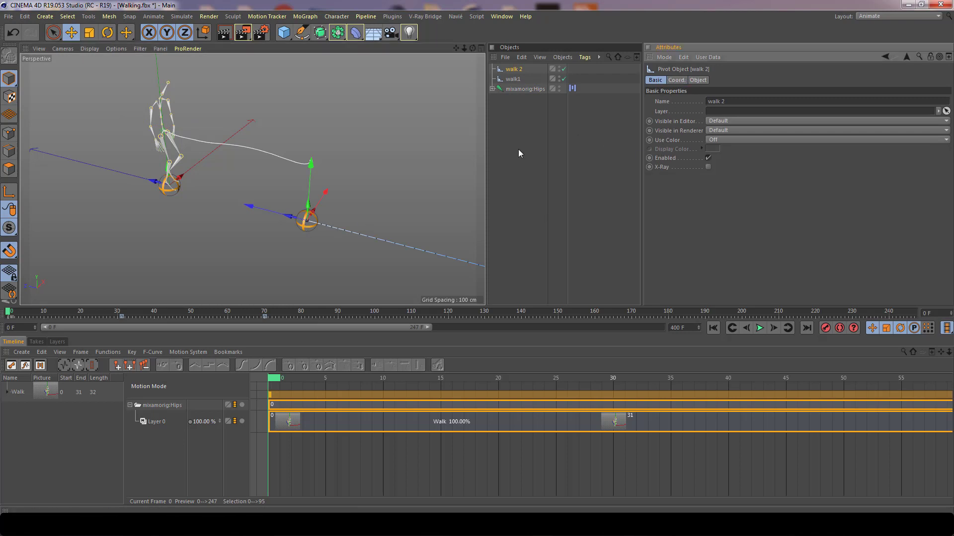
{"action": "left_click", "coordinate": [728, 139]}
{"action": "left_click", "coordinate": [729, 169]}
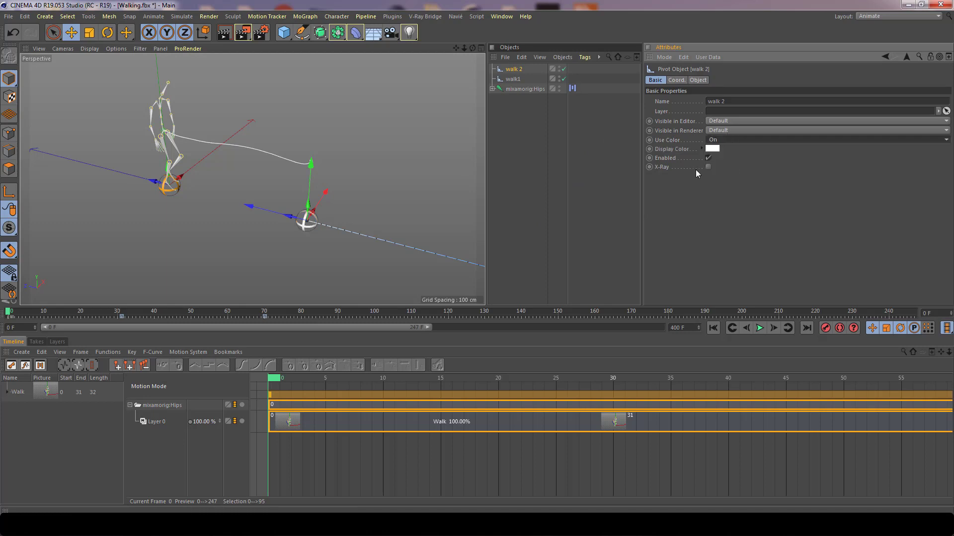
{"action": "left_click", "coordinate": [714, 149]}
{"action": "left_click", "coordinate": [716, 148]}
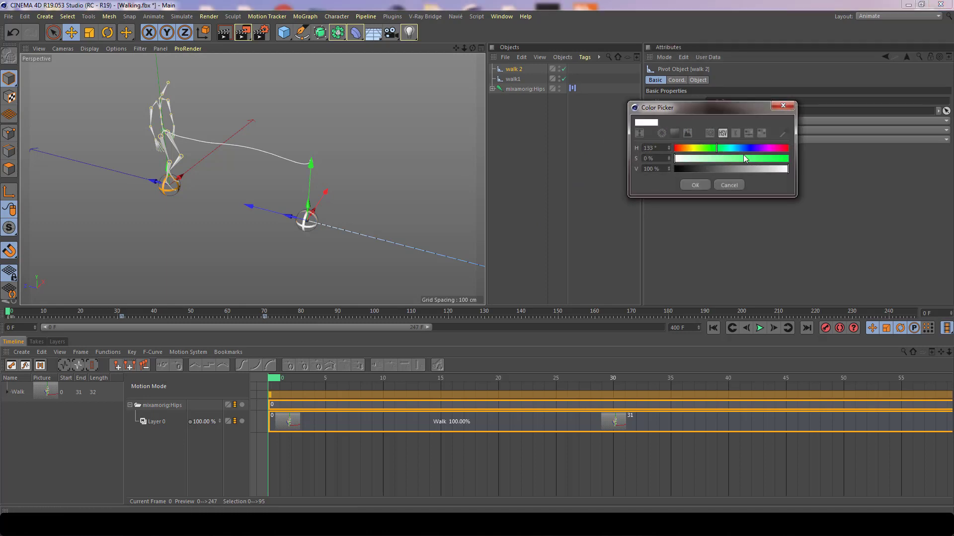
{"action": "left_click_drag", "start_coordinate": [743, 158], "coordinate": [800, 159]}
{"action": "left_click", "coordinate": [695, 185]}
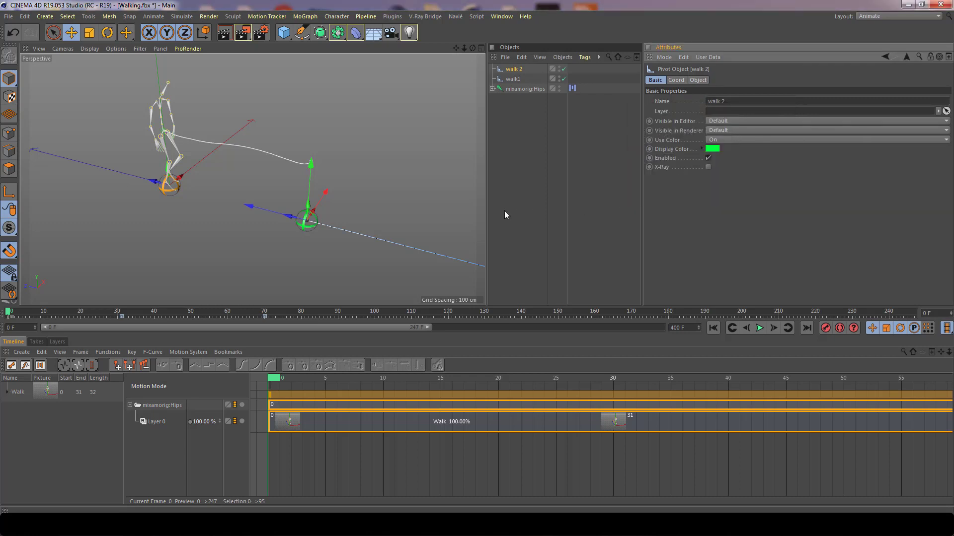
{"action": "left_click", "coordinate": [419, 244]}
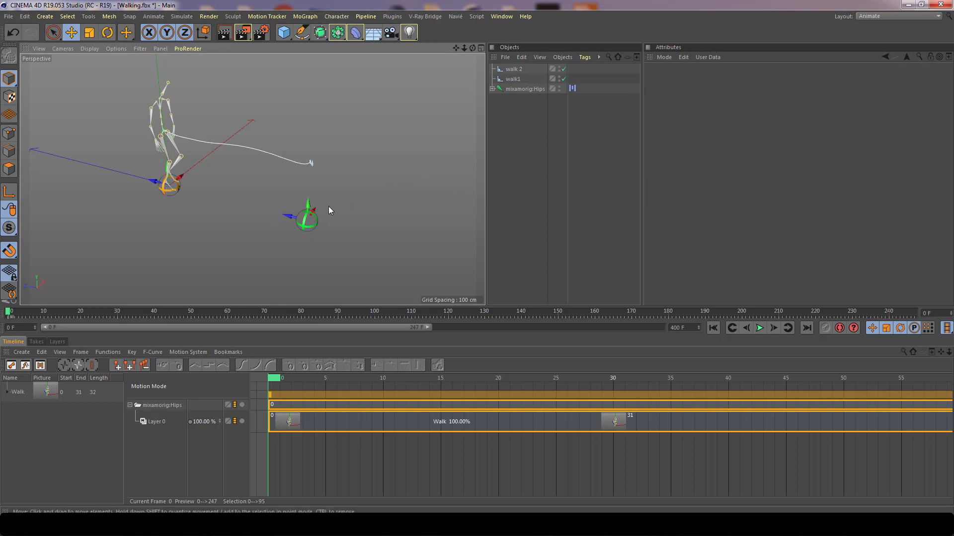
Step: Adjust the Radius of the walk 2 pivot object in its object properties
{"action": "left_click", "coordinate": [304, 224]}
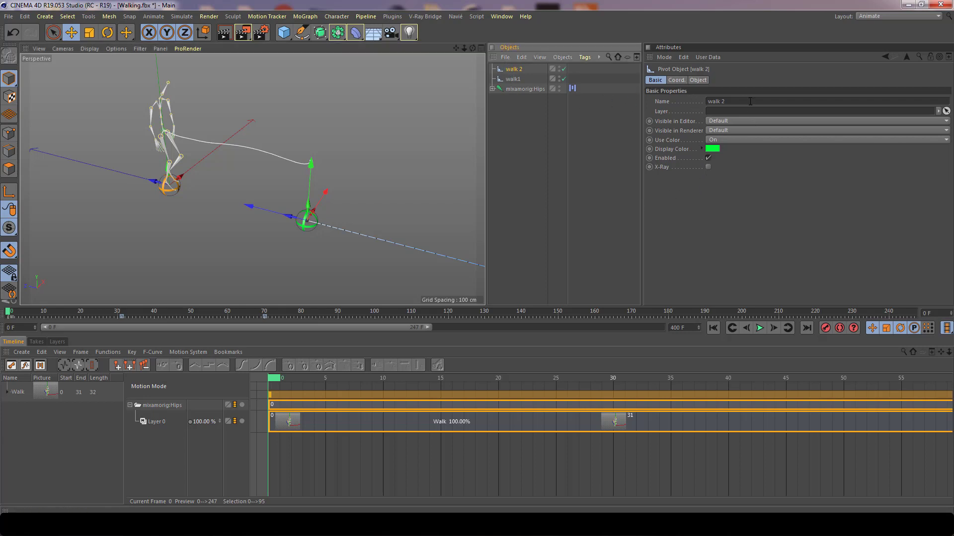
{"action": "left_click", "coordinate": [681, 80]}
{"action": "left_click", "coordinate": [697, 80]}
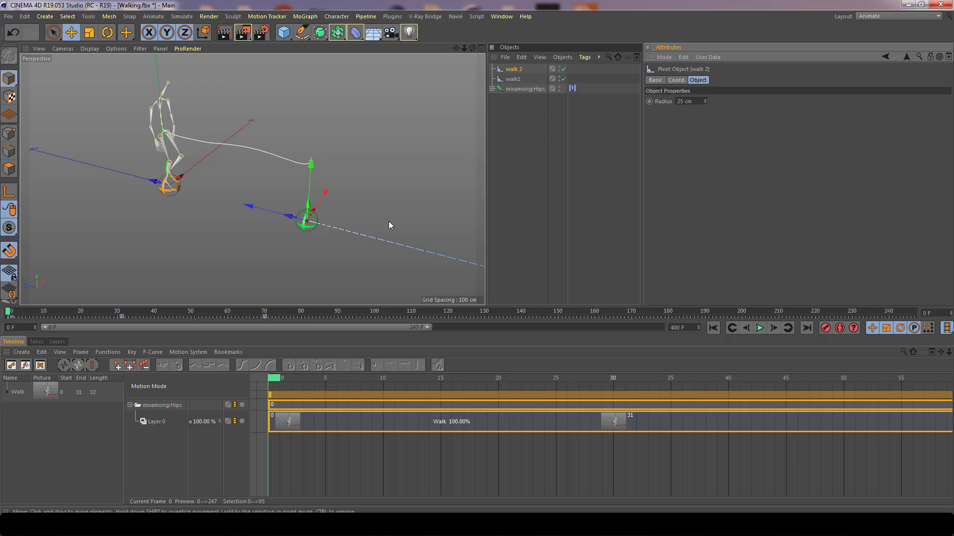
{"action": "left_click_drag", "start_coordinate": [704, 102], "coordinate": [704, 92]}
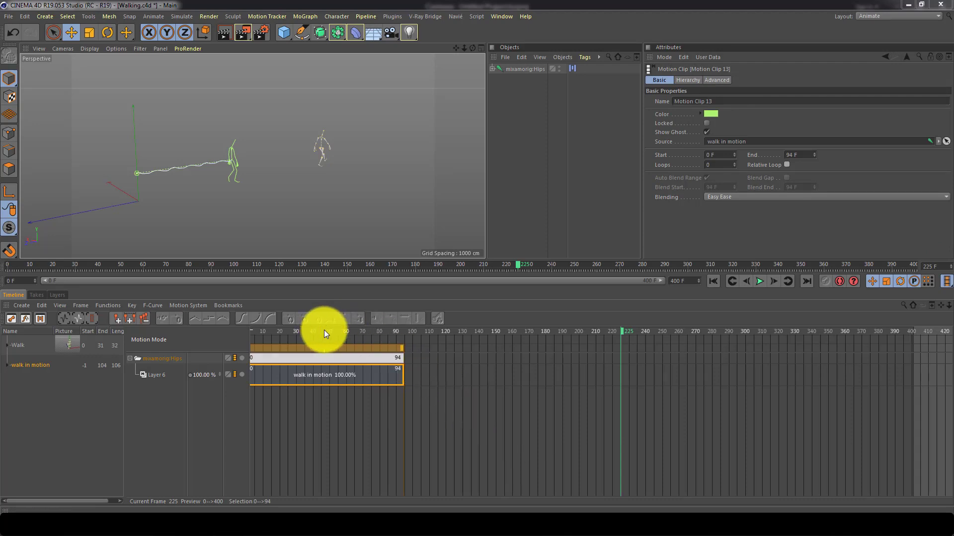
Step: Set the walk in motion clip's Loops to 3 and enable Relative Loop
{"action": "left_click_drag", "start_coordinate": [293, 331], "coordinate": [371, 304]}
{"action": "right_click_drag", "start_coordinate": [216, 175], "coordinate": [331, 180], "text": "alt"}
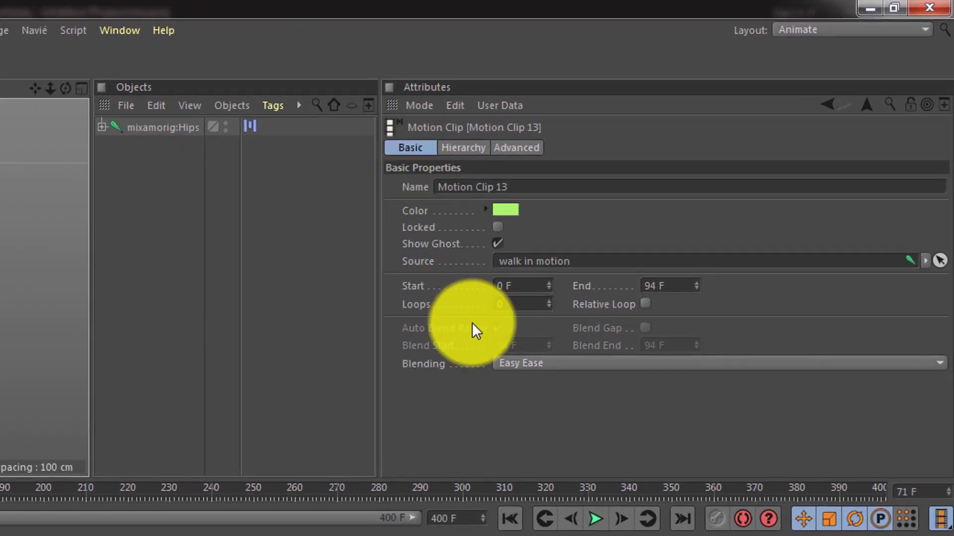
{"action": "left_click", "coordinate": [549, 301]}
{"action": "left_click_drag", "start_coordinate": [549, 299], "coordinate": [549, 299]}
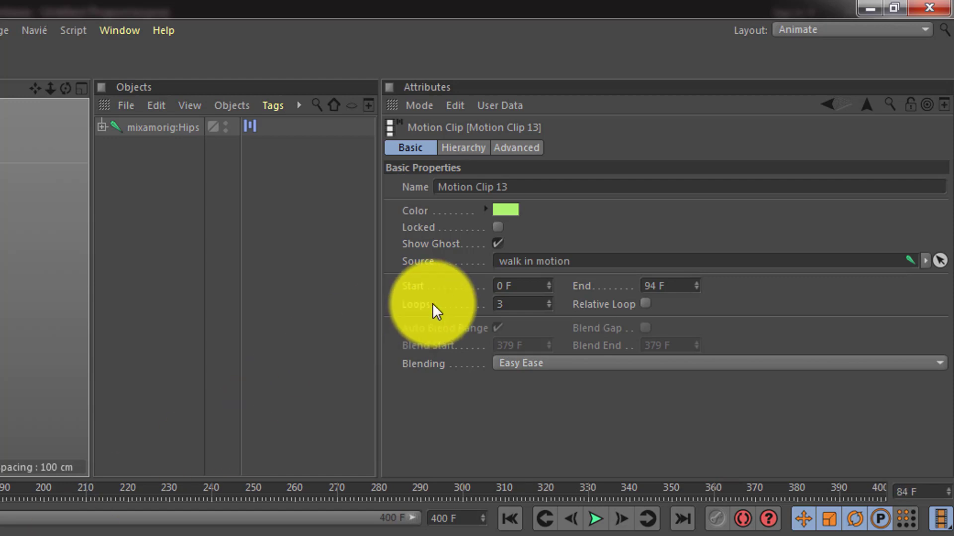
{"action": "left_click", "coordinate": [644, 303]}
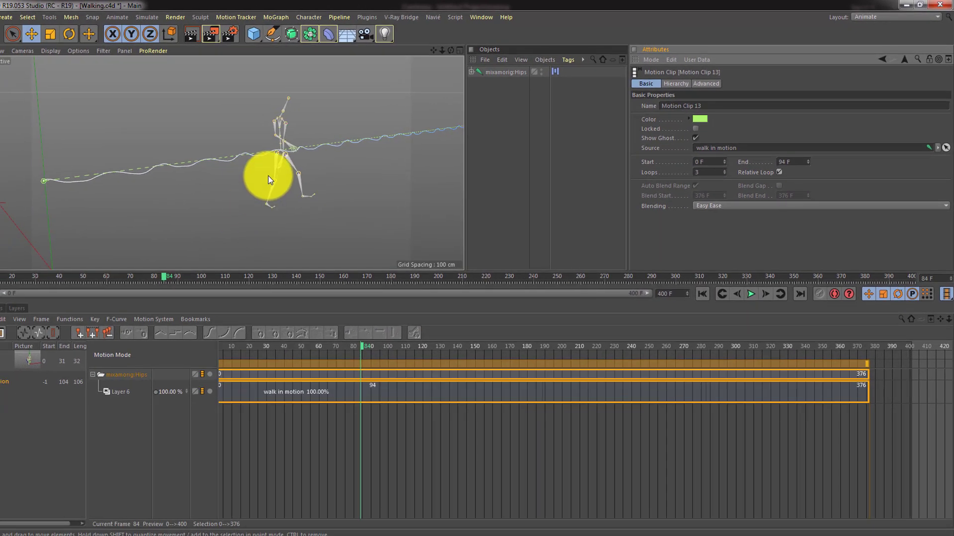
Step: Play the looped walk in motion clip from frame 84 to check the skeleton's forward walk along its path
{"action": "left_click_drag", "start_coordinate": [268, 176], "coordinate": [320, 169], "text": "alt"}
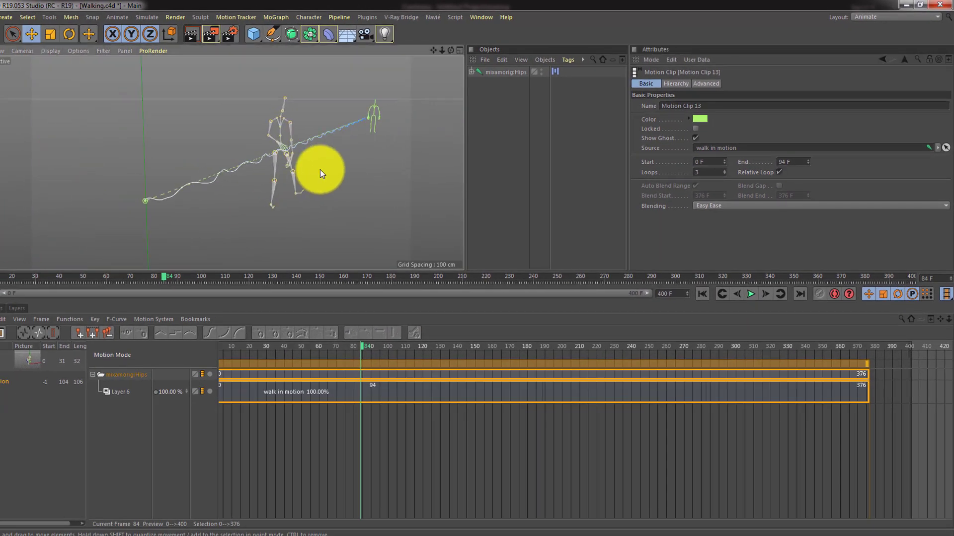
{"action": "left_click", "coordinate": [751, 294]}
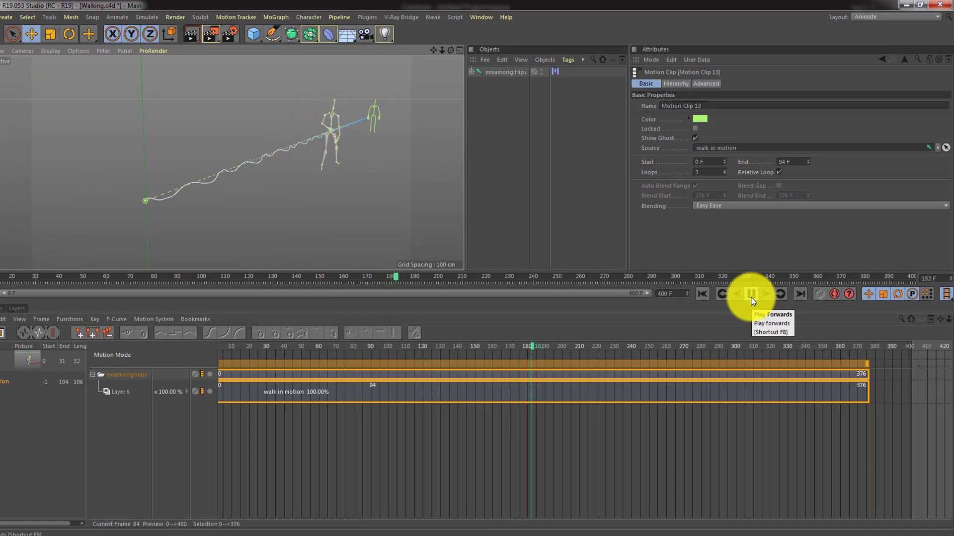
{"action": "left_click", "coordinate": [751, 294]}
Step: Delete the walk in motion clip from Layer 6 and return the timeline to frame 0
{"action": "left_click", "coordinate": [670, 401]}
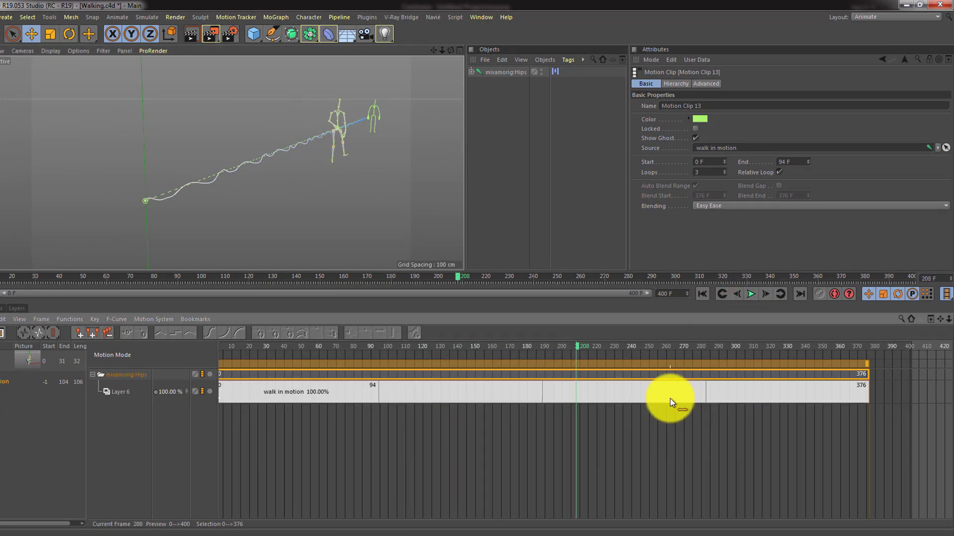
{"action": "key", "text": "Delete"}
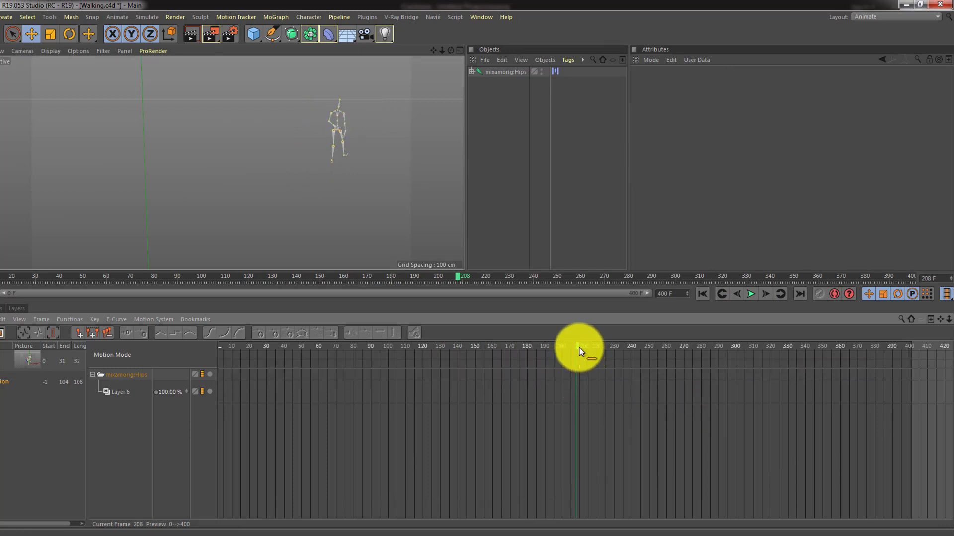
{"action": "left_click_drag", "start_coordinate": [575, 349], "coordinate": [240, 372]}
{"action": "middle_click_drag", "start_coordinate": [259, 391], "coordinate": [343, 359]}
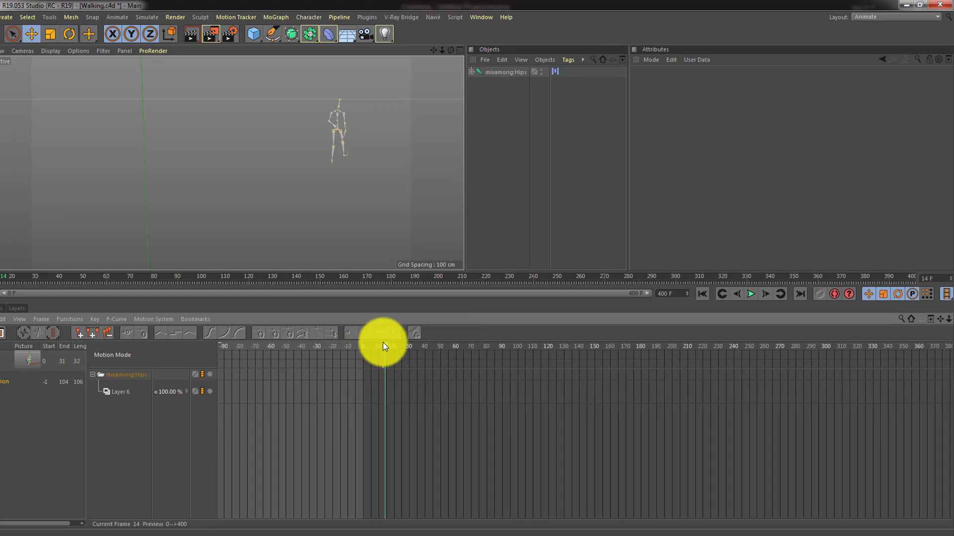
{"action": "left_click_drag", "start_coordinate": [386, 344], "coordinate": [344, 367]}
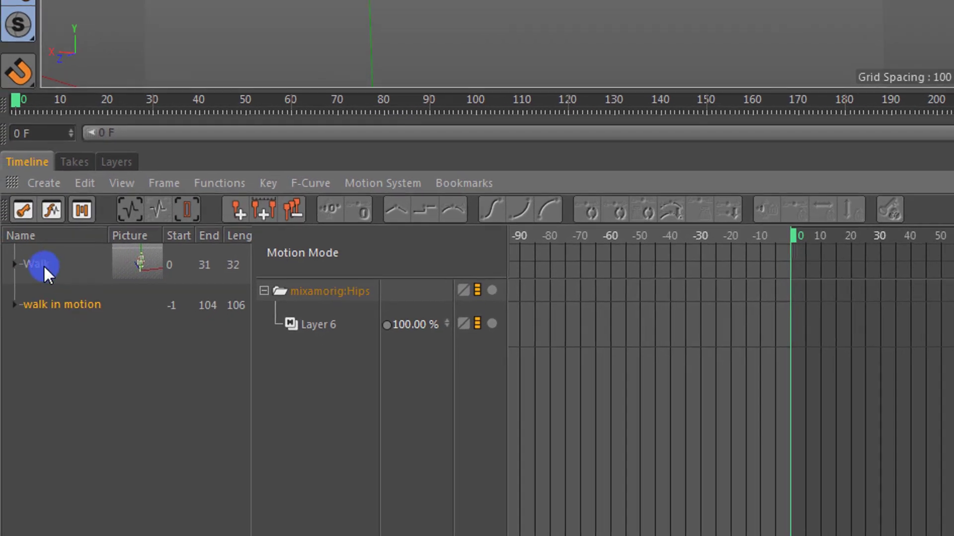
Step: Place the Walk motion source on Layer 6 starting at frame 0 and play it
{"action": "left_click_drag", "start_coordinate": [0, 331], "coordinate": [530, 369]}
{"action": "mouse_move", "coordinate": [837, 323]}
{"action": "left_mouse_down"}
{"action": "mouse_move", "coordinate": [195, 293]}
{"action": "mouse_move", "coordinate": [74, 273]}
{"action": "mouse_move", "coordinate": [698, 311]}
{"action": "mouse_move", "coordinate": [842, 329]}
{"action": "left_mouse_up"}
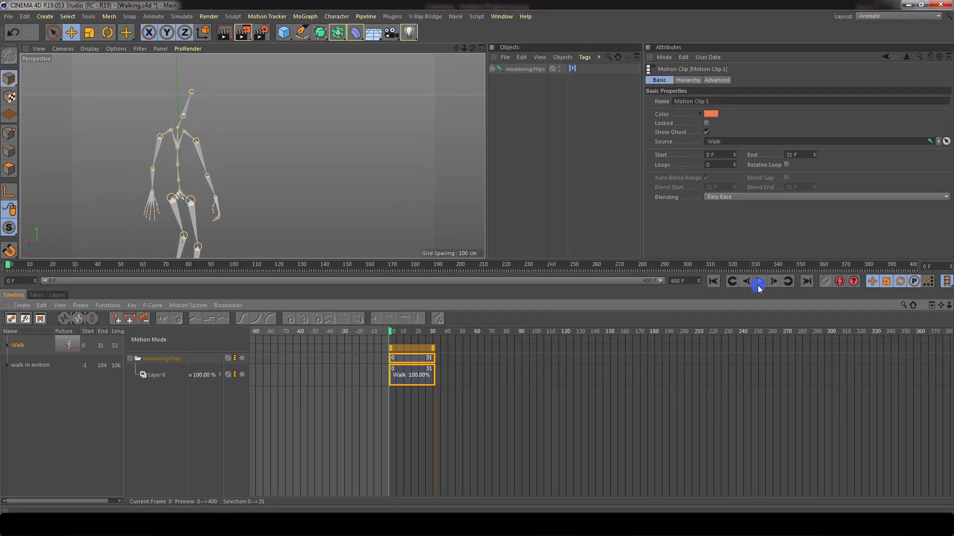
{"action": "left_click", "coordinate": [758, 282]}
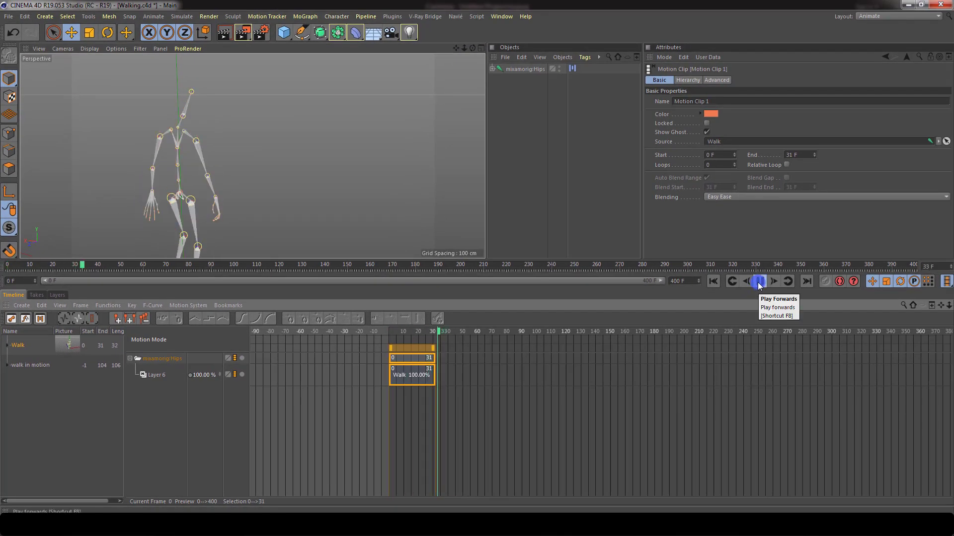
{"action": "left_click", "coordinate": [559, 353]}
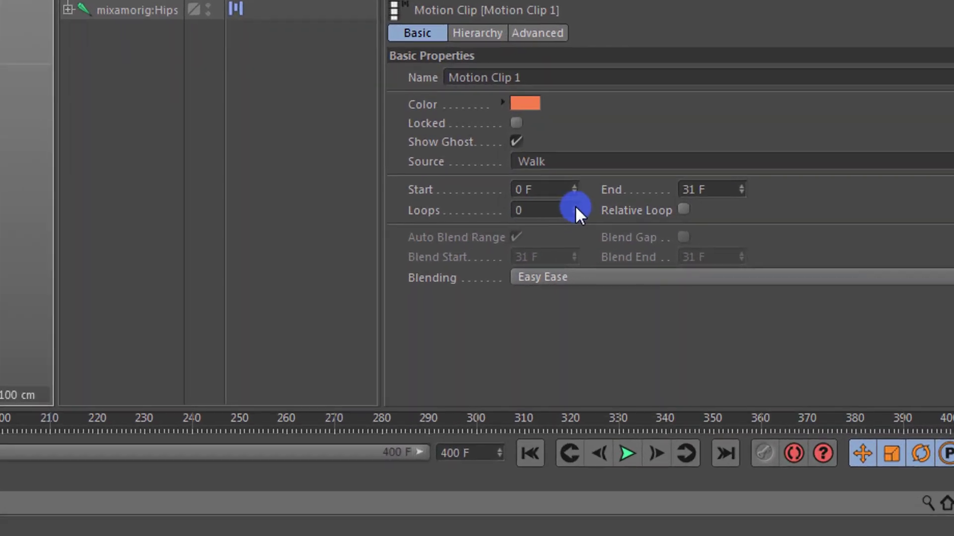
Step: Set the Walk motion clip's Loops to 4
{"action": "left_click", "coordinate": [574, 207]}
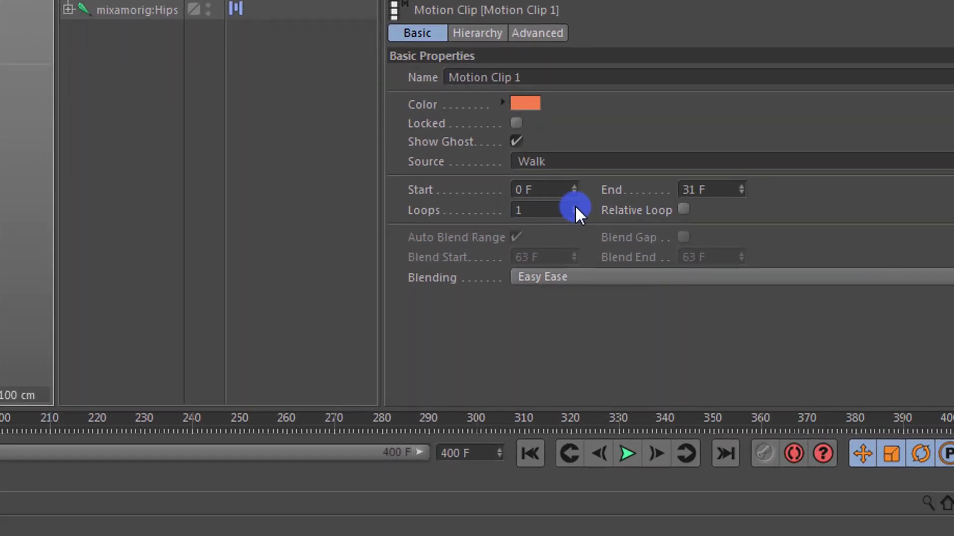
{"action": "left_click", "coordinate": [575, 207]}
{"action": "left_click", "coordinate": [574, 207]}
{"action": "left_click", "coordinate": [574, 207]}
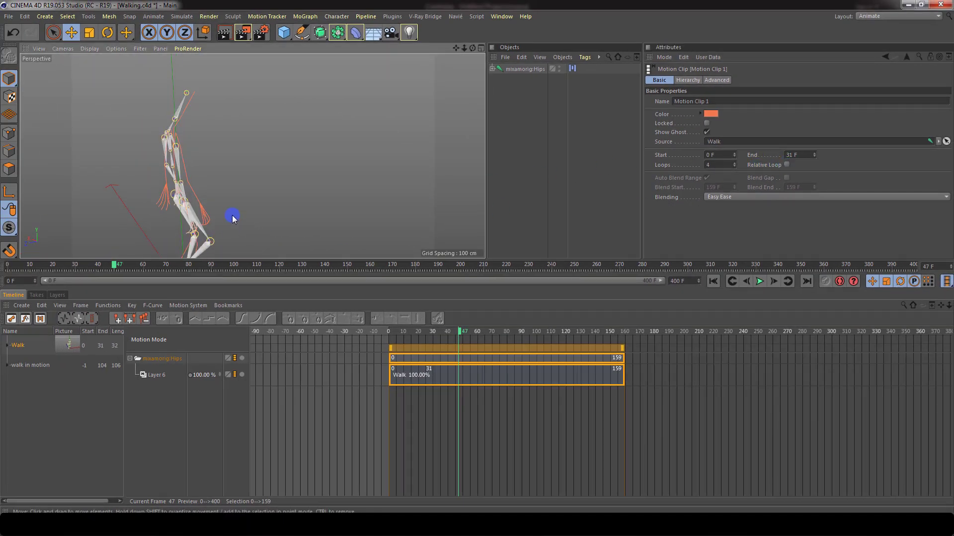
Step: Scrub and play the four-loop Walk clip to examine the skeleton walking in place, ending at frame 0
{"action": "left_click_drag", "start_coordinate": [233, 219], "coordinate": [426, 287], "text": "alt"}
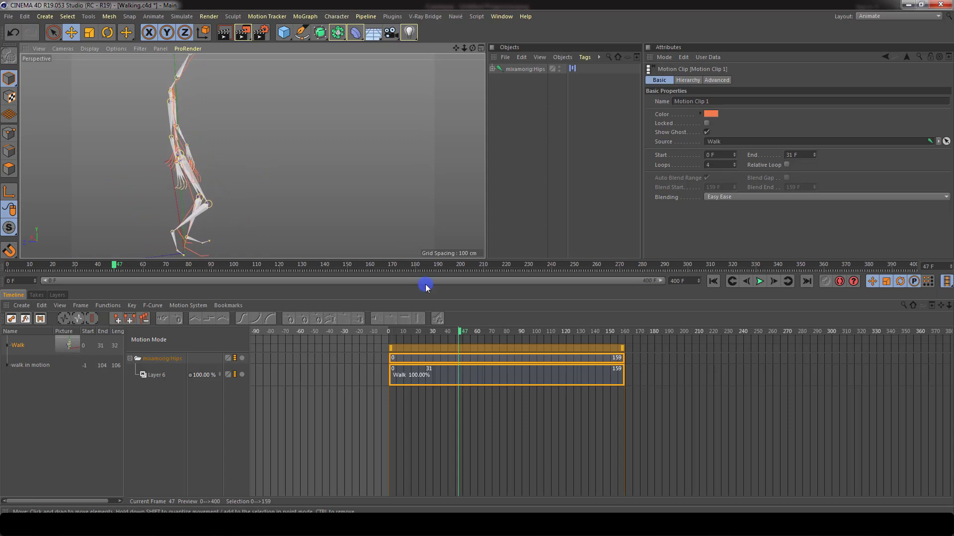
{"action": "left_click_drag", "start_coordinate": [458, 332], "coordinate": [402, 331]}
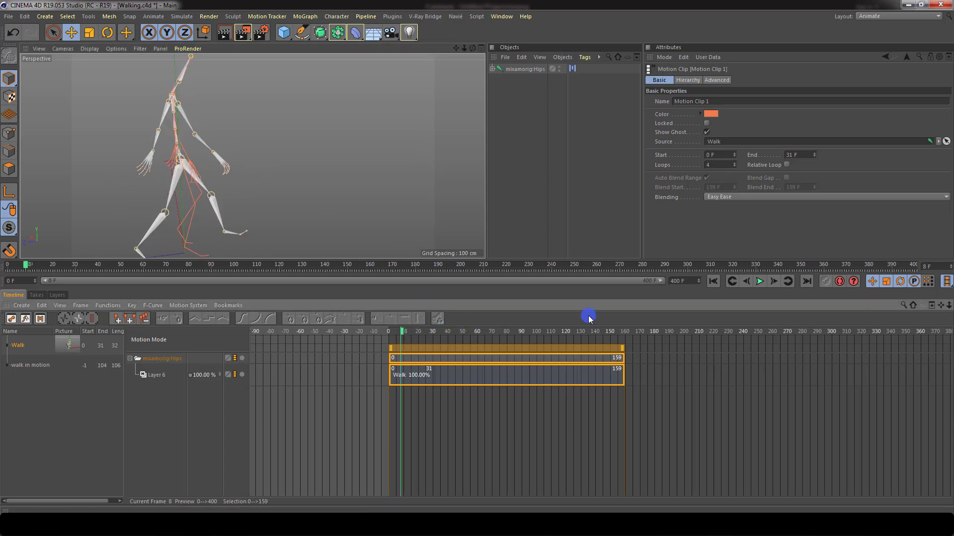
{"action": "left_click", "coordinate": [763, 285]}
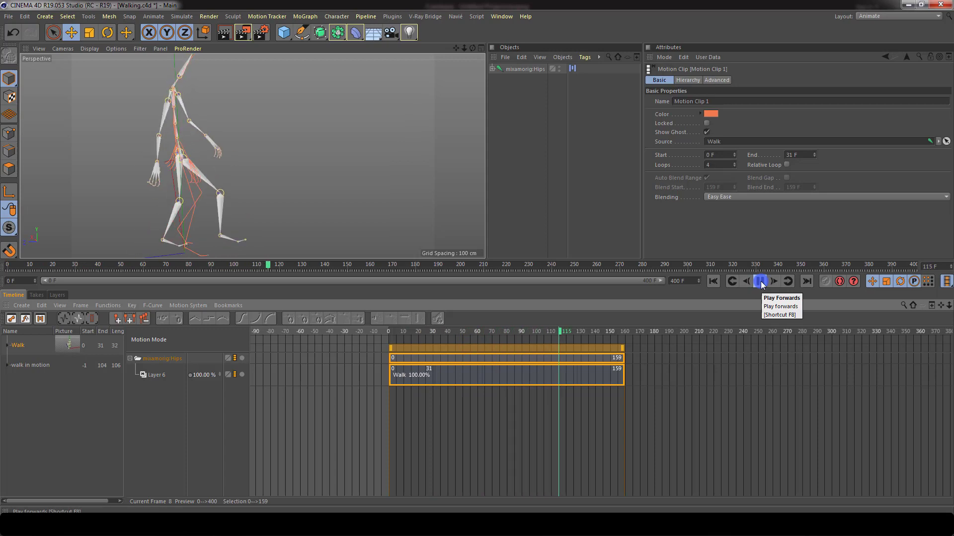
{"action": "left_click", "coordinate": [760, 281]}
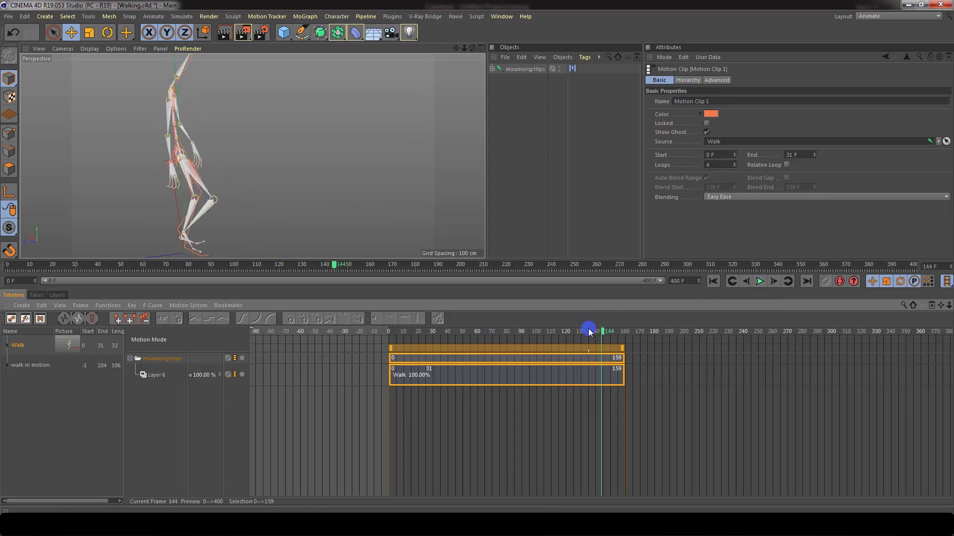
{"action": "left_click_drag", "start_coordinate": [588, 332], "coordinate": [373, 341]}
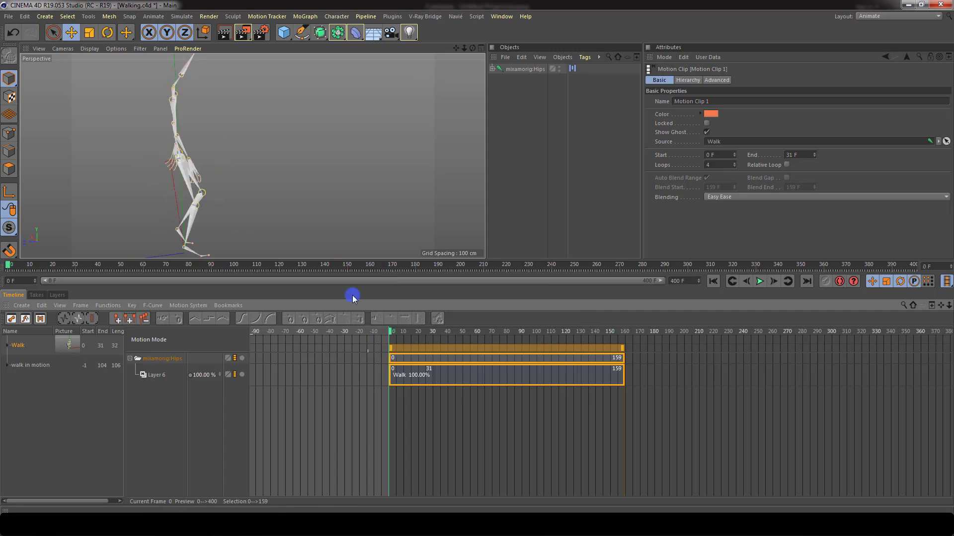
Step: Add a pivot object to the scene and assign it as the Pivot of the Walk motion clip
{"action": "left_click_drag", "start_coordinate": [239, 230], "coordinate": [392, 176], "text": "alt"}
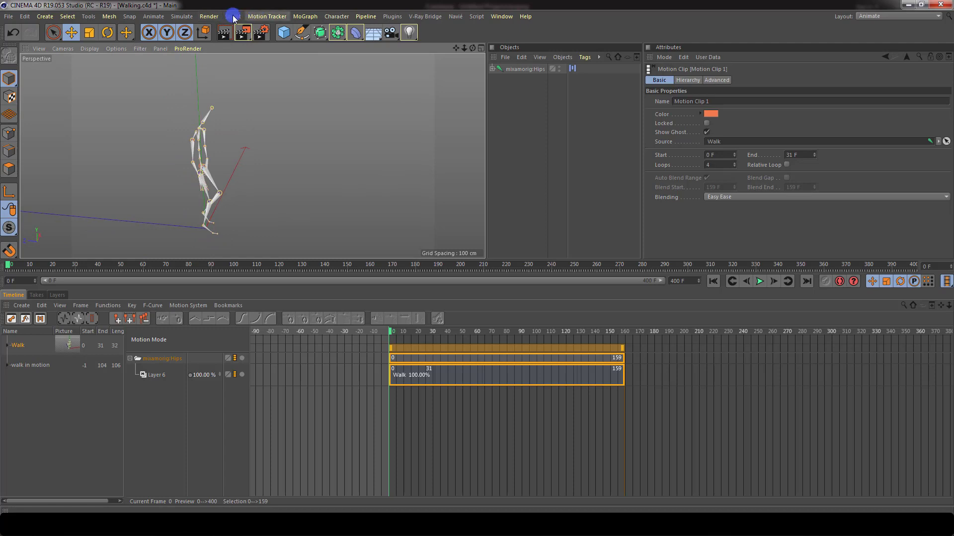
{"action": "left_click", "coordinate": [182, 16]}
{"action": "mouse_move", "coordinate": [205, 128]}
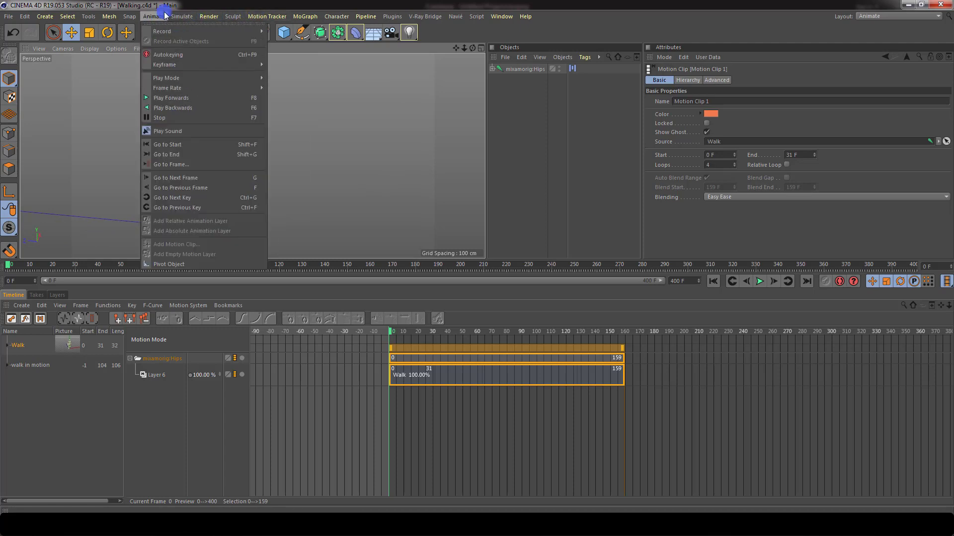
{"action": "left_click", "coordinate": [193, 267]}
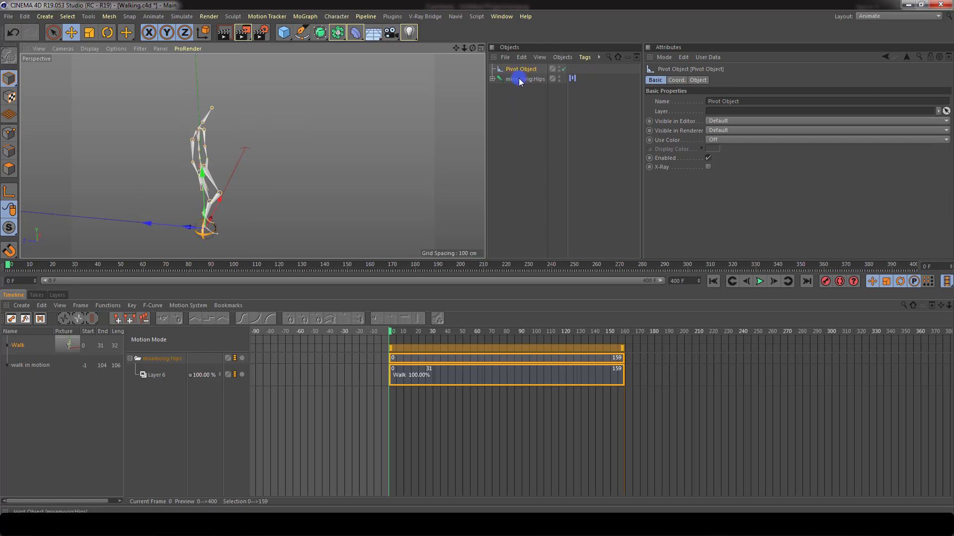
{"action": "left_click", "coordinate": [540, 382]}
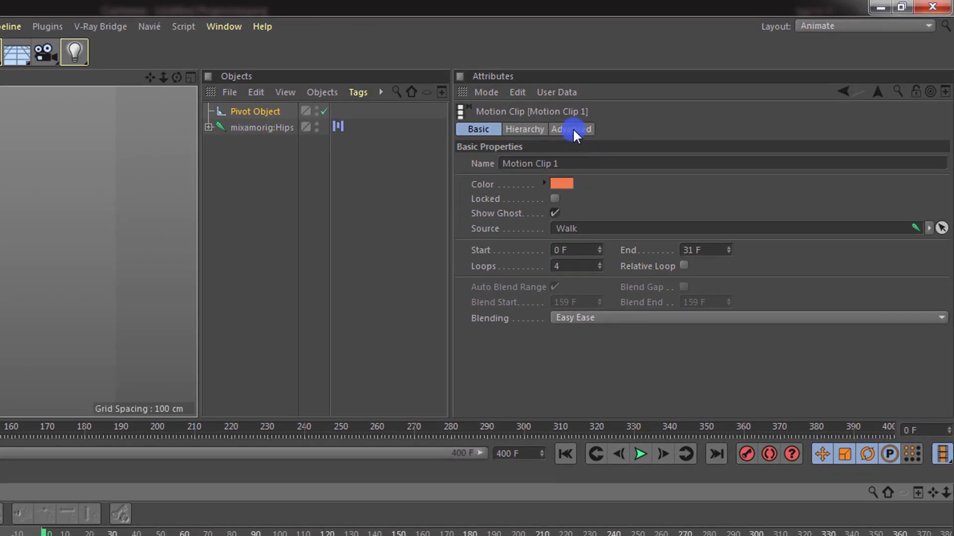
{"action": "left_click", "coordinate": [572, 128]}
{"action": "left_click_drag", "start_coordinate": [265, 119], "coordinate": [509, 207]}
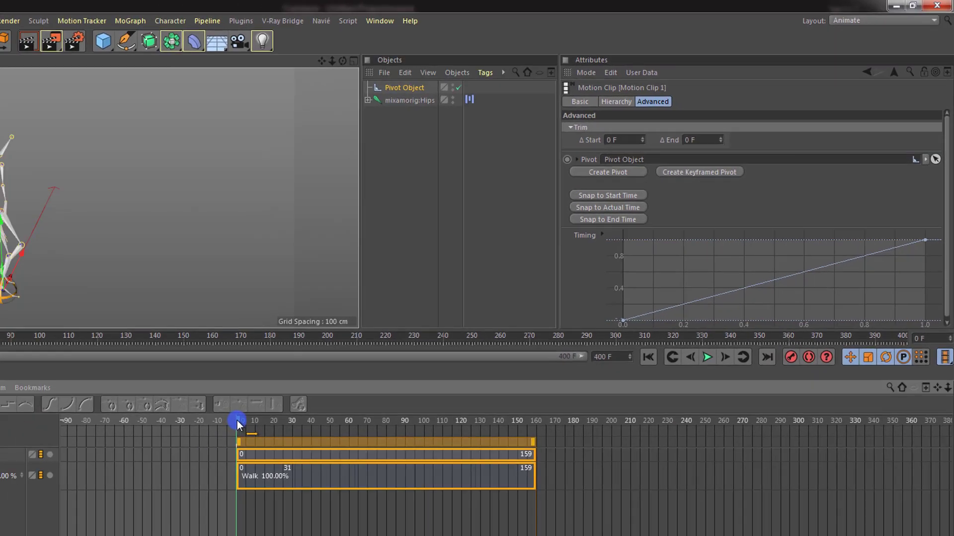
Step: Go to frame 159 and move the pivot object with the skeleton away from the origin along the Z axis
{"action": "left_click_drag", "start_coordinate": [48, 533], "coordinate": [405, 534]}
{"action": "left_click_drag", "start_coordinate": [550, 400], "coordinate": [560, 403]}
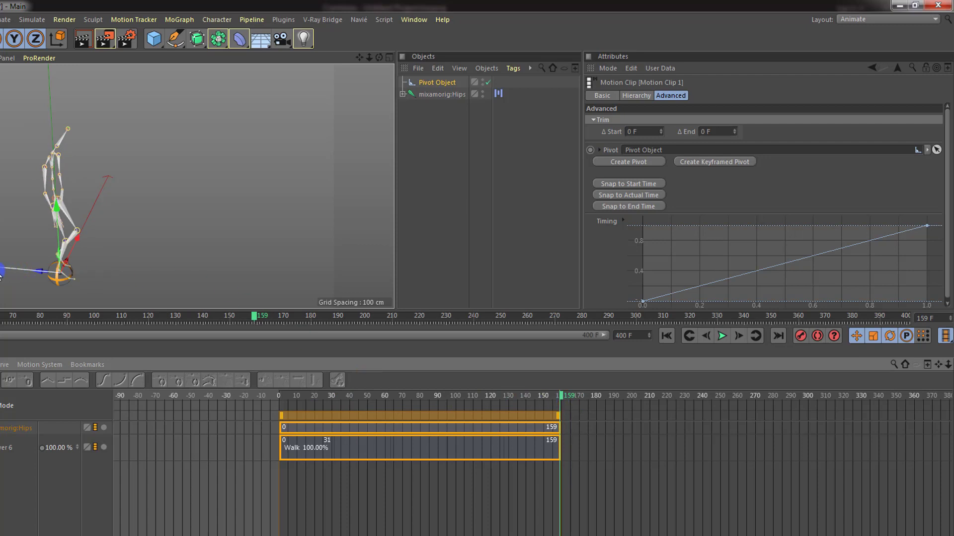
{"action": "left_click_drag", "start_coordinate": [125, 268], "coordinate": [254, 252], "text": "alt"}
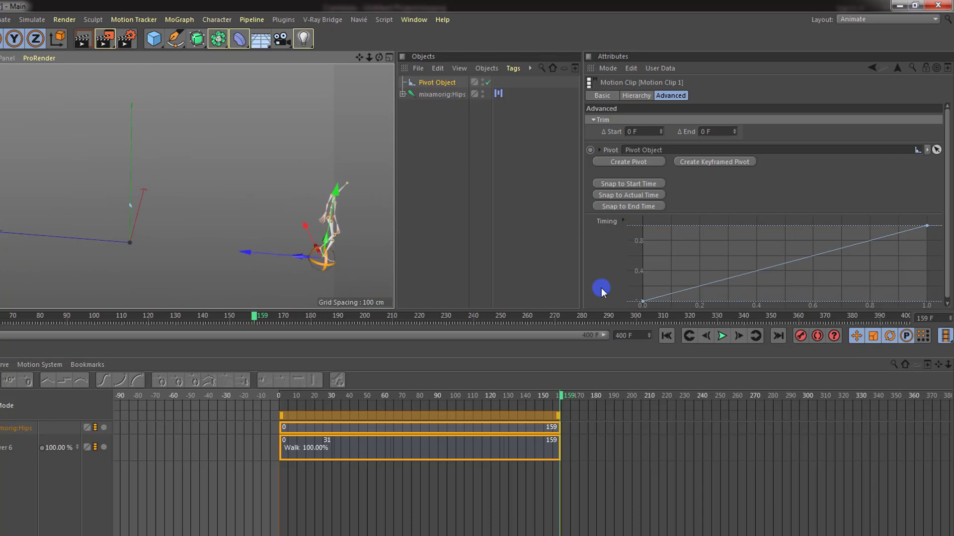
Step: Record a keyframe for the pivot object at frame 159 and scrub back through the walk to check the forward motion
{"action": "left_click", "coordinate": [800, 335]}
{"action": "left_click_drag", "start_coordinate": [560, 398], "coordinate": [325, 398]}
{"action": "right_click_drag", "start_coordinate": [228, 264], "coordinate": [378, 248], "text": "alt"}
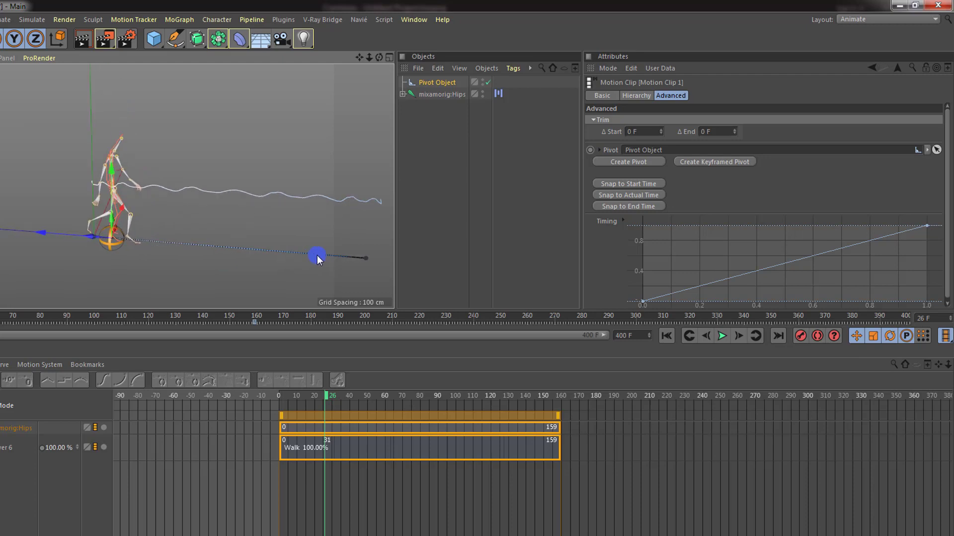
{"action": "mouse_move", "coordinate": [328, 403]}
{"action": "left_mouse_down"}
{"action": "mouse_move", "coordinate": [341, 390]}
{"action": "mouse_move", "coordinate": [445, 396]}
{"action": "mouse_move", "coordinate": [343, 404]}
{"action": "mouse_move", "coordinate": [440, 403]}
{"action": "mouse_move", "coordinate": [344, 406]}
{"action": "mouse_move", "coordinate": [385, 409]}
{"action": "left_mouse_up"}
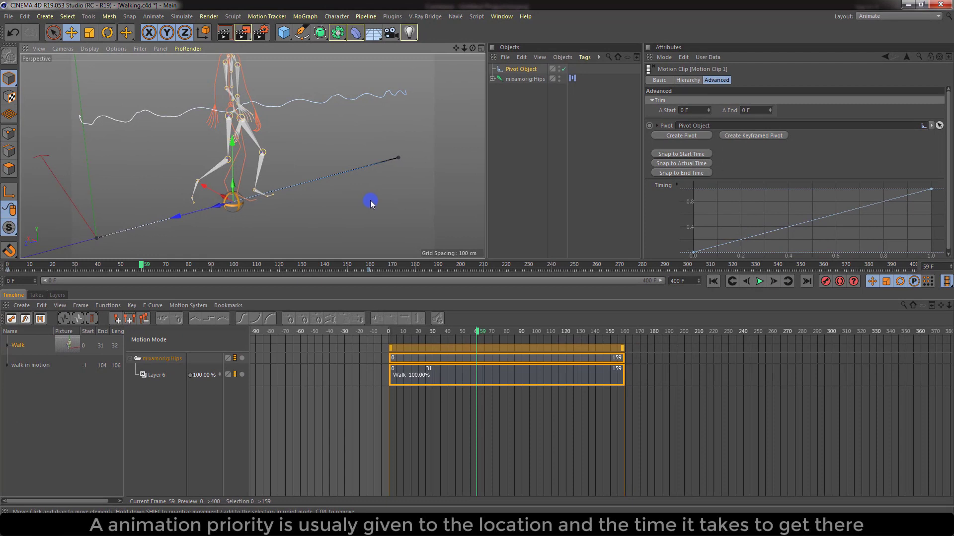
Step: Scrub between frames 0 and 159 and examine from several angles how the skeleton travels with the pivot object along its path
{"action": "left_click_drag", "start_coordinate": [321, 222], "coordinate": [281, 234], "text": "alt"}
{"action": "left_click", "coordinate": [523, 68]}
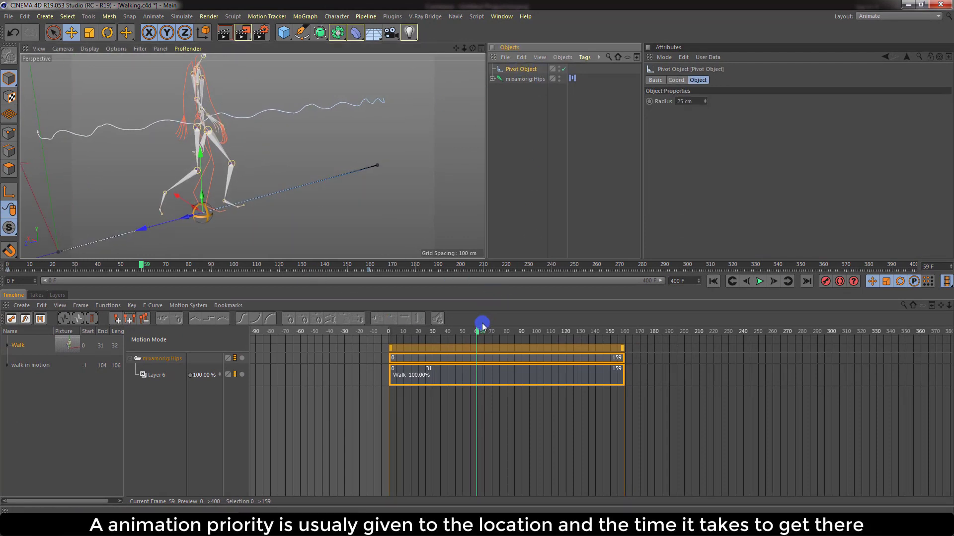
{"action": "left_click_drag", "start_coordinate": [482, 325], "coordinate": [625, 329]}
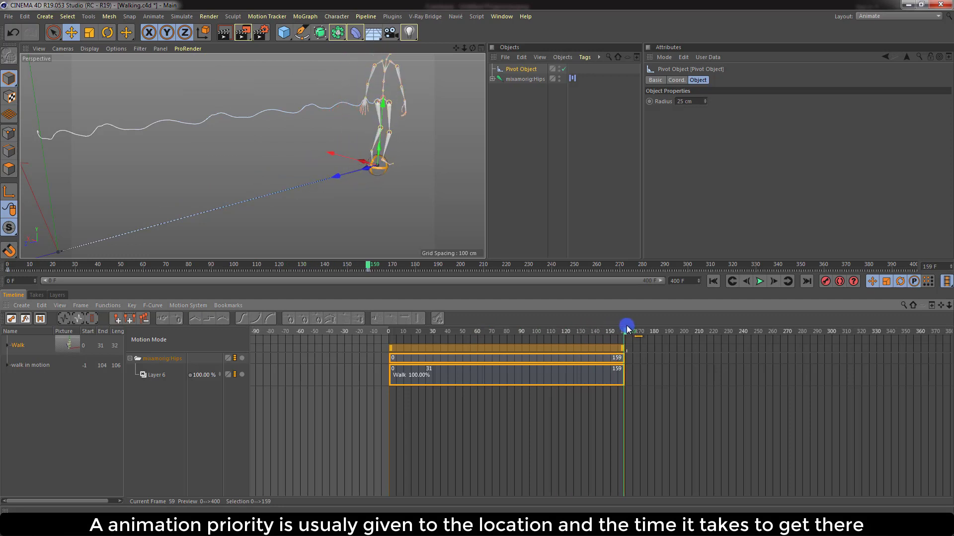
{"action": "left_click_drag", "start_coordinate": [303, 149], "coordinate": [352, 167], "text": "alt"}
{"action": "left_click", "coordinate": [360, 174]}
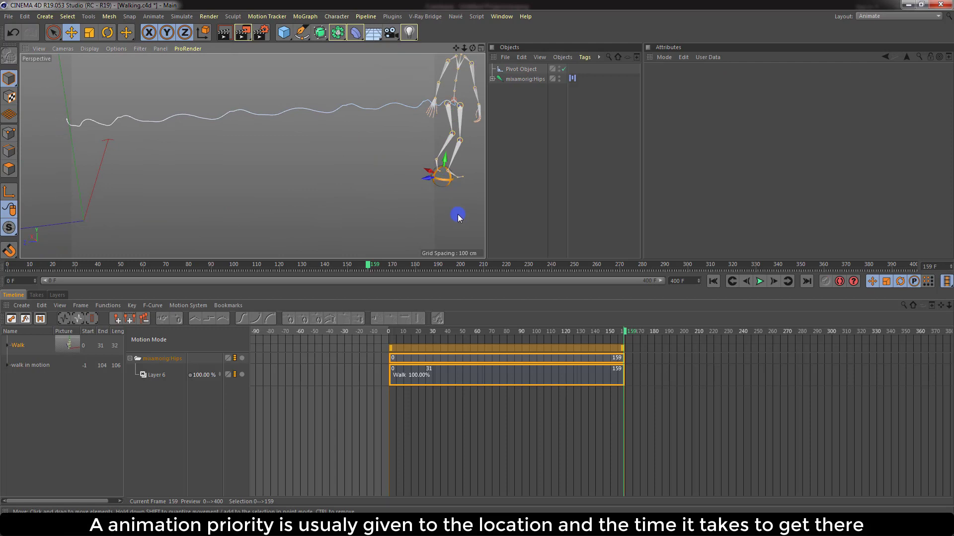
{"action": "left_click", "coordinate": [471, 380]}
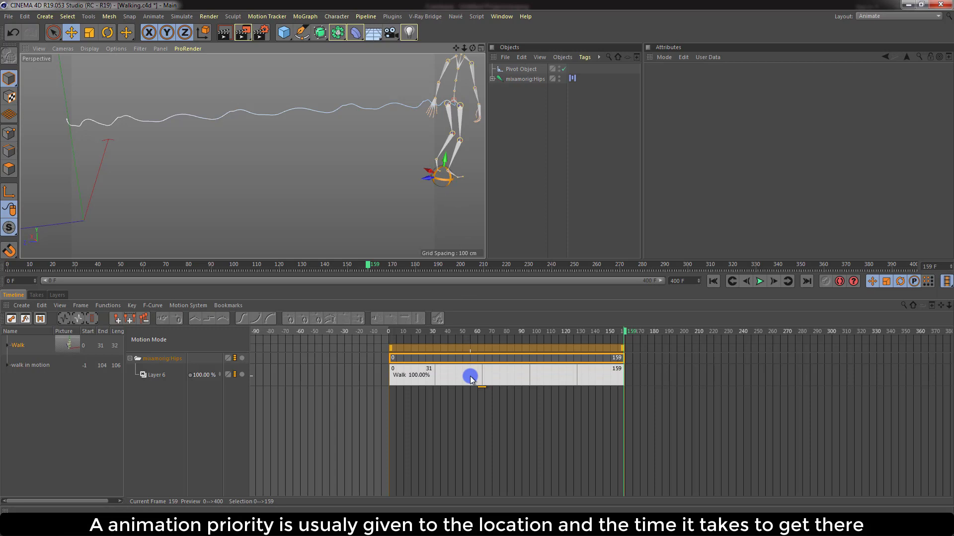
{"action": "left_click", "coordinate": [471, 379]}
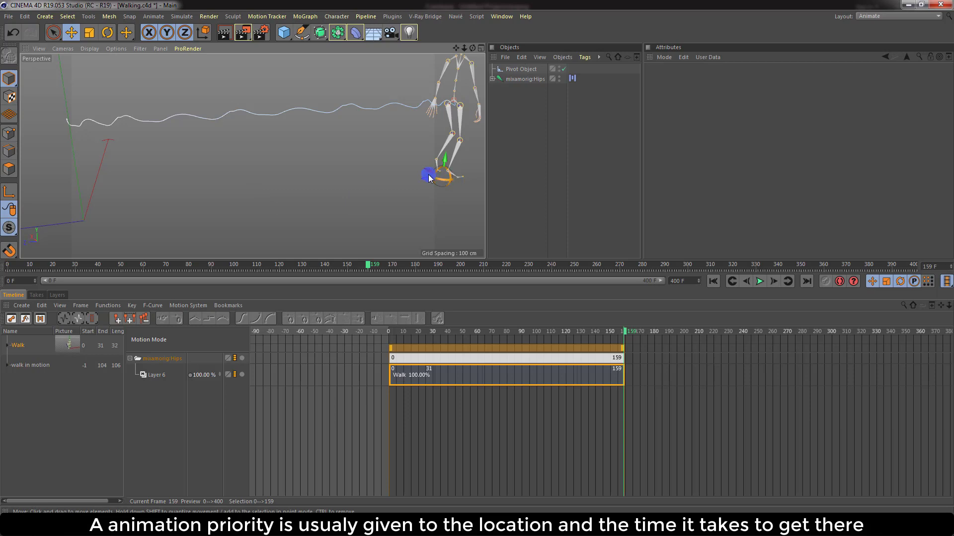
{"action": "left_click_drag", "start_coordinate": [430, 178], "coordinate": [377, 185], "text": "alt"}
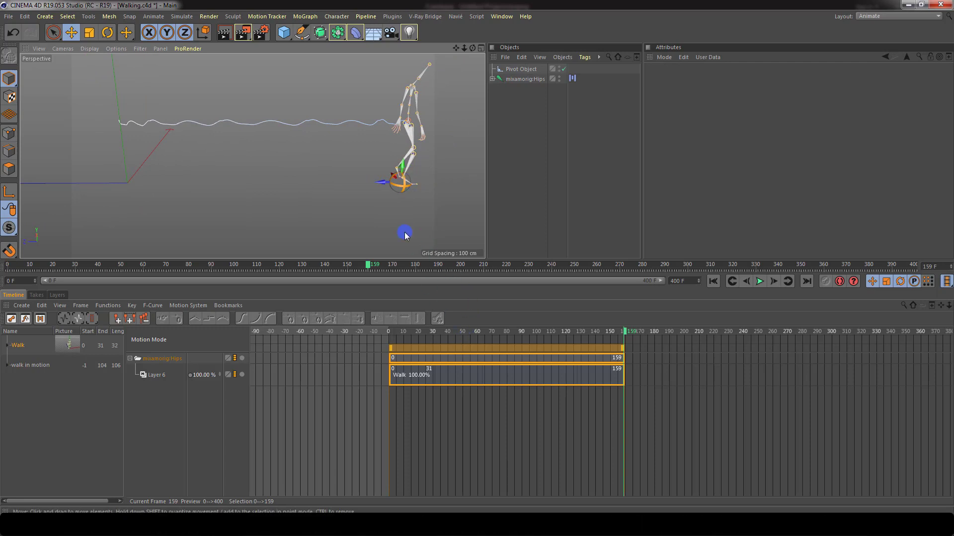
{"action": "left_click", "coordinate": [477, 370]}
{"action": "left_click_drag", "start_coordinate": [497, 371], "coordinate": [474, 380]}
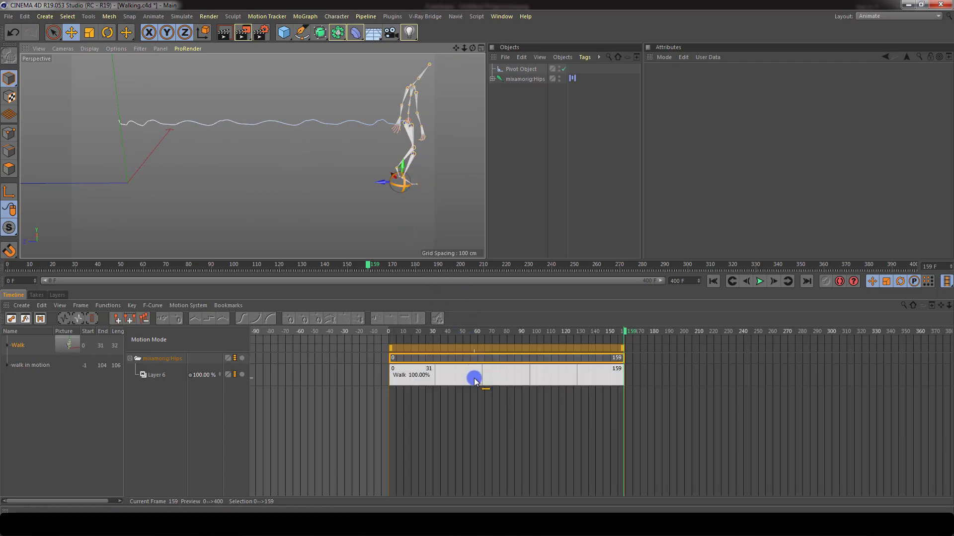
{"action": "left_click", "coordinate": [388, 200]}
{"action": "left_click_drag", "start_coordinate": [388, 169], "coordinate": [329, 177], "text": "alt"}
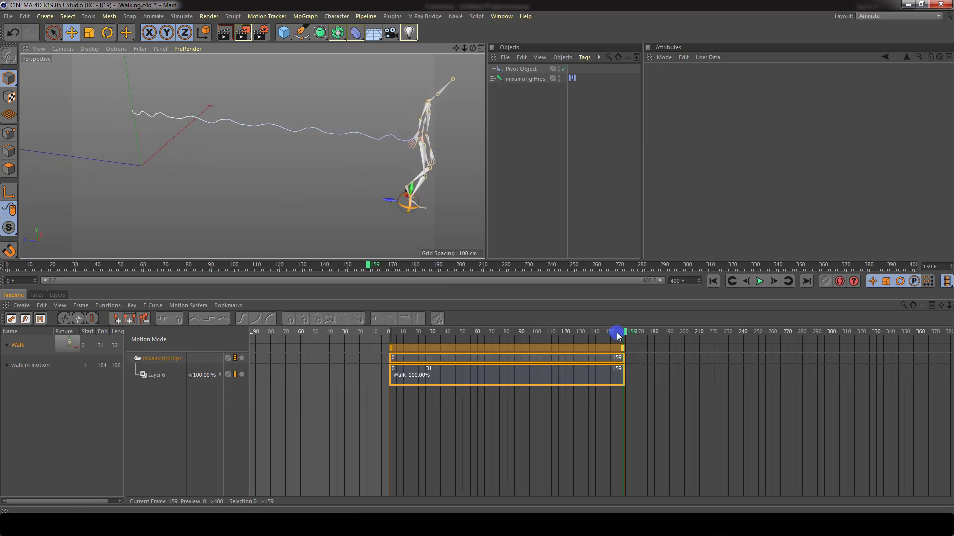
{"action": "left_click_drag", "start_coordinate": [626, 333], "coordinate": [376, 332]}
{"action": "right_click_drag", "start_coordinate": [135, 155], "coordinate": [376, 316], "text": "alt"}
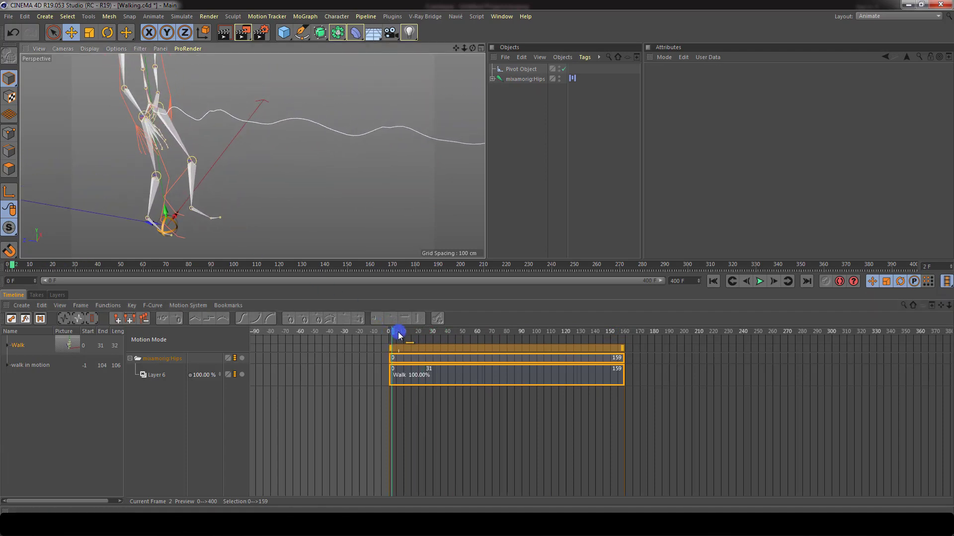
{"action": "left_click_drag", "start_coordinate": [397, 330], "coordinate": [480, 331]}
{"action": "left_click_drag", "start_coordinate": [489, 332], "coordinate": [458, 338]}
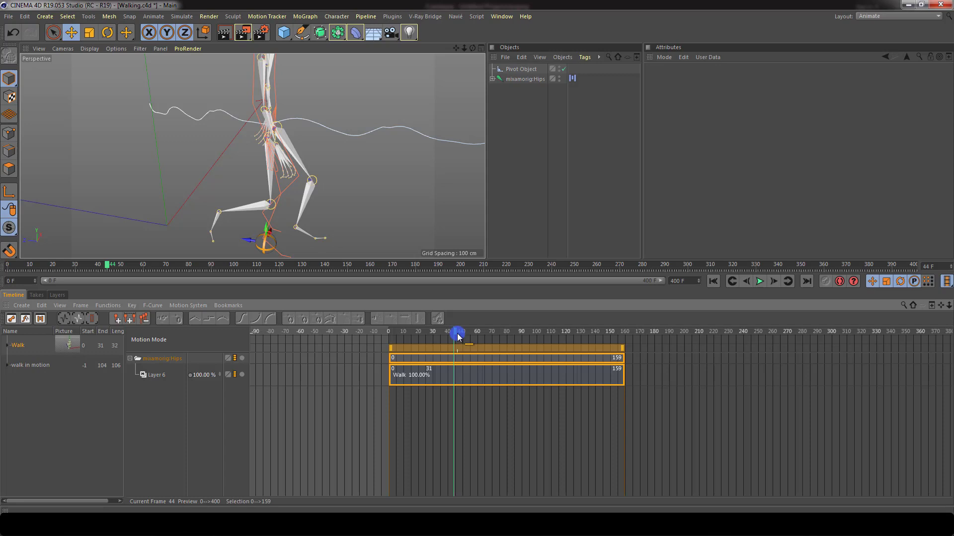
Step: Inspect the pivot object's motion path and set the interpolation of its frame 0 key to Linear
{"action": "left_click", "coordinate": [517, 70]}
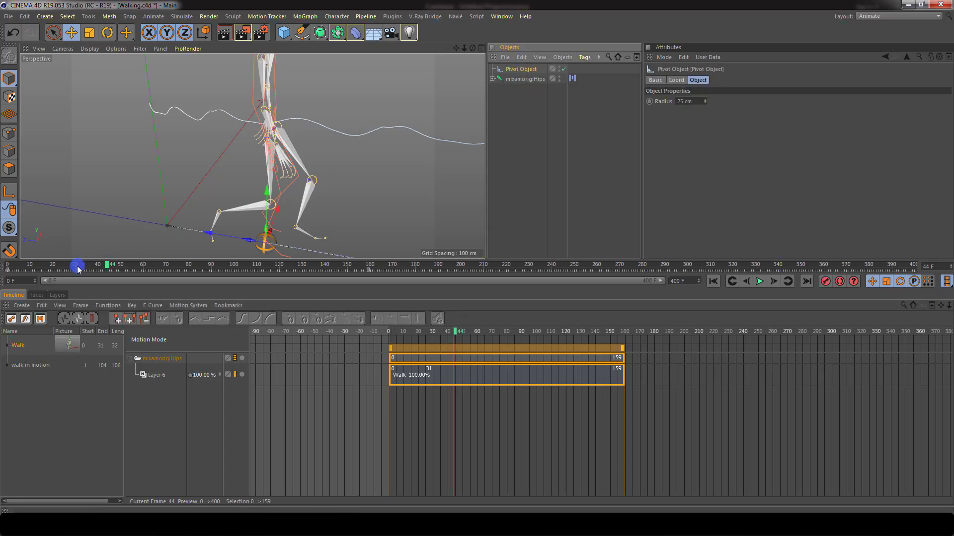
{"action": "left_click", "coordinate": [7, 272]}
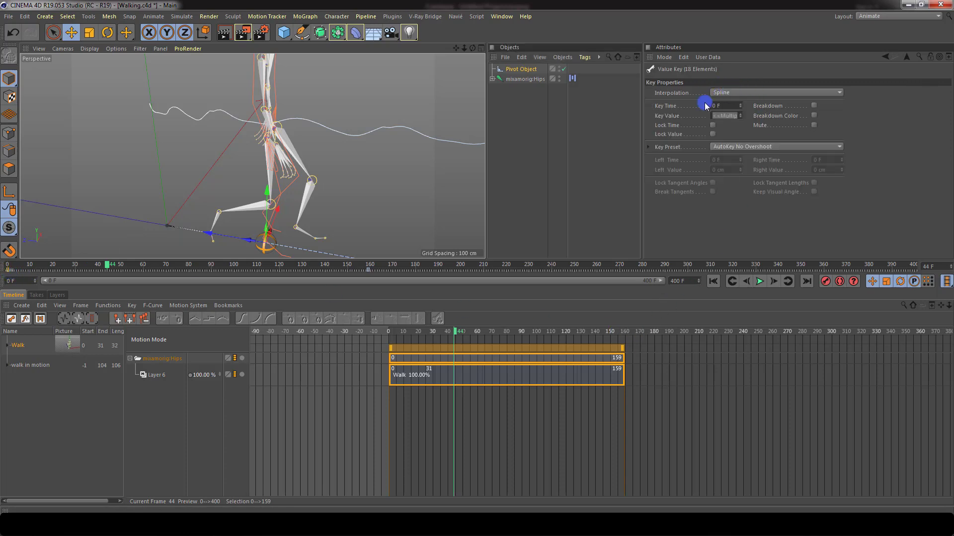
{"action": "middle_click_drag", "start_coordinate": [317, 208], "coordinate": [313, 134], "text": "alt"}
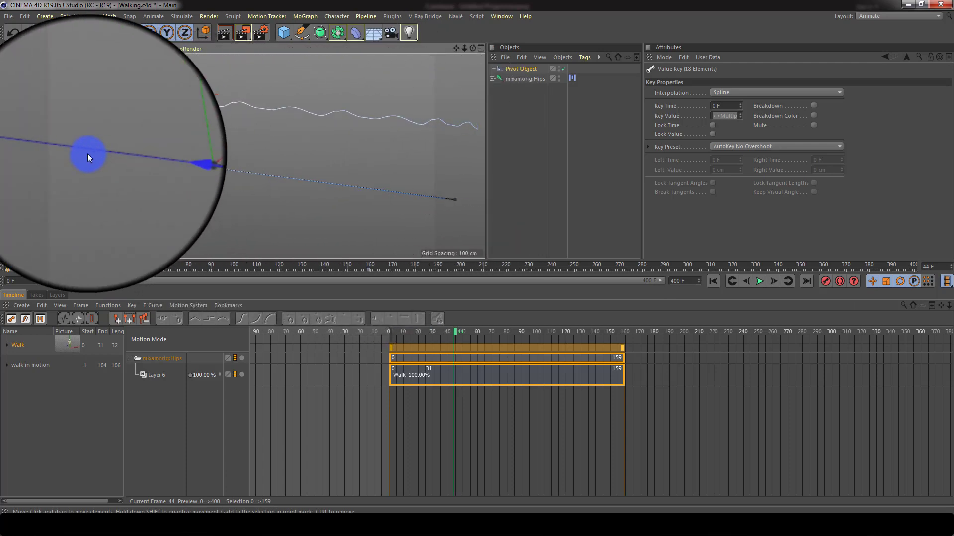
{"action": "scroll", "coordinate": [385, 201], "scroll_direction": "up", "scroll_amount": 5}
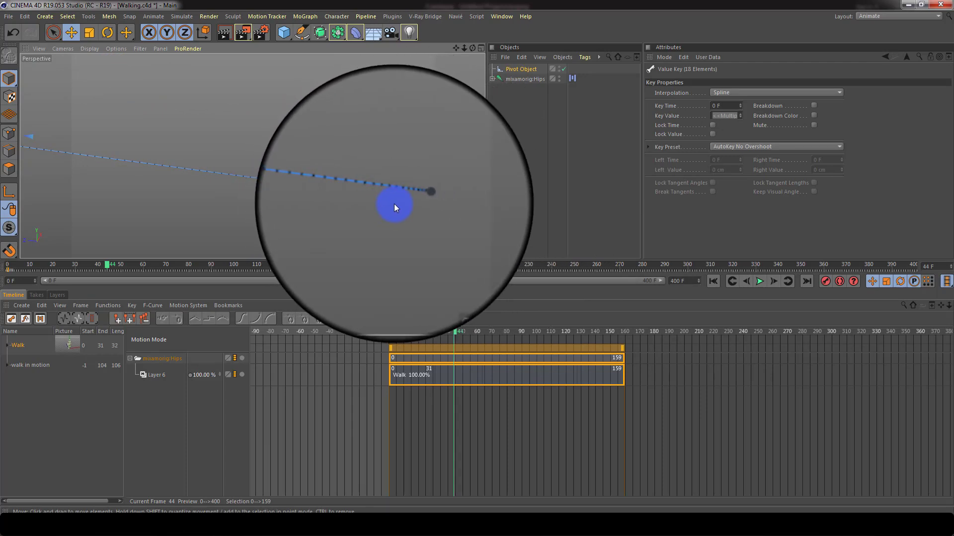
{"action": "scroll", "coordinate": [395, 204], "scroll_direction": "down", "scroll_amount": 5}
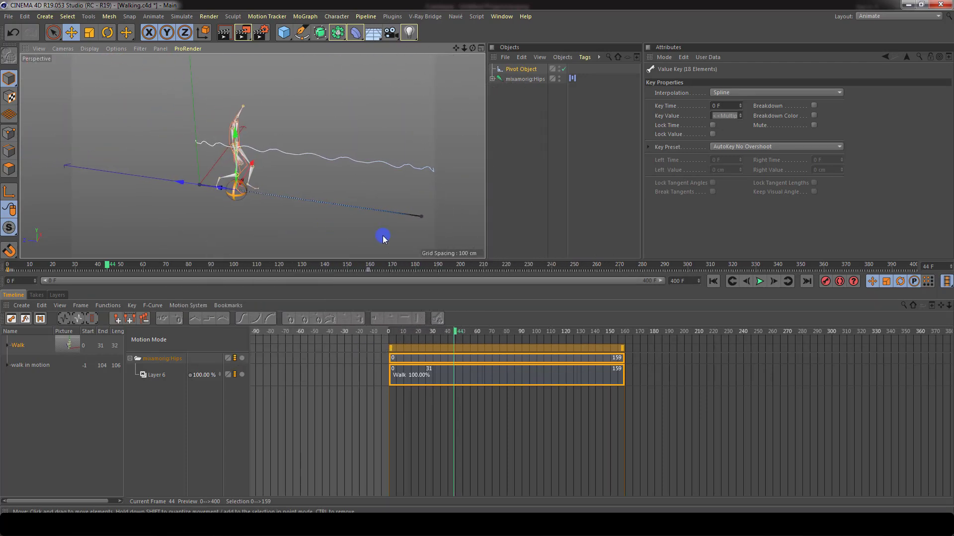
{"action": "left_click_drag", "start_coordinate": [383, 221], "coordinate": [286, 255], "text": "alt"}
{"action": "left_click_drag", "start_coordinate": [286, 217], "coordinate": [179, 200], "text": "alt"}
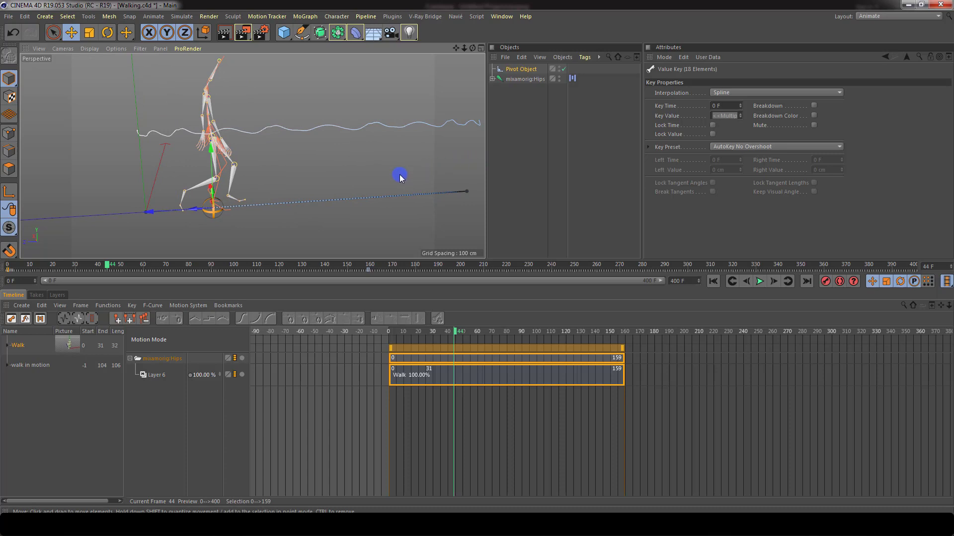
{"action": "left_click", "coordinate": [117, 324]}
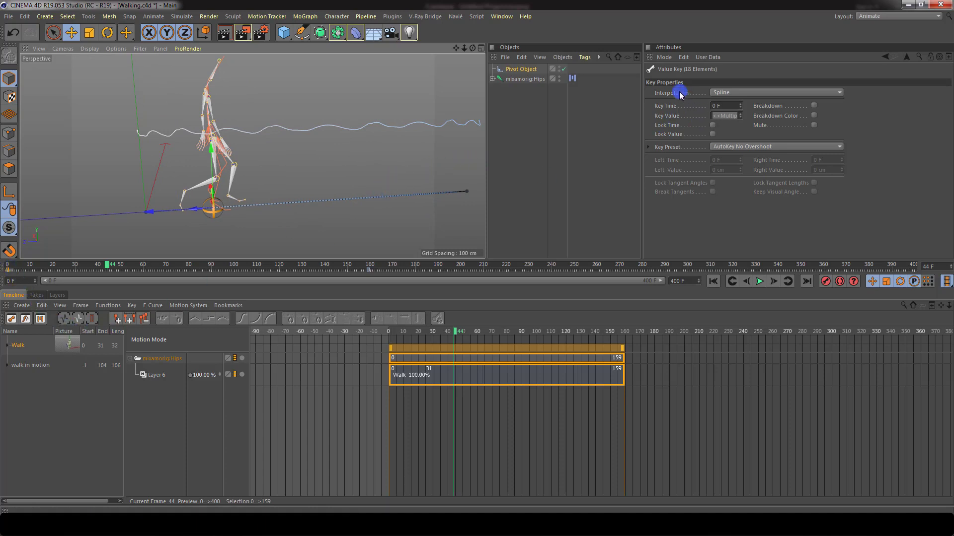
{"action": "left_click", "coordinate": [724, 90]}
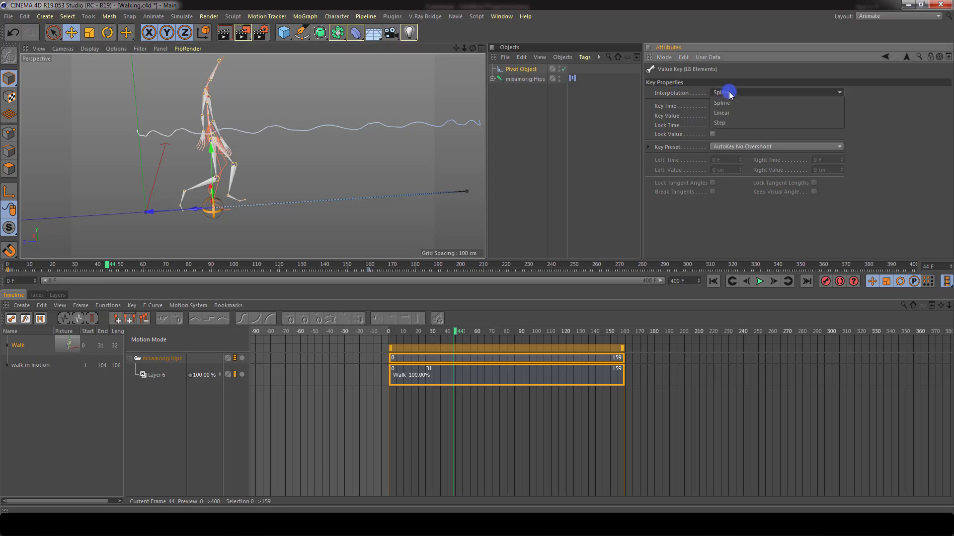
{"action": "left_click", "coordinate": [737, 114]}
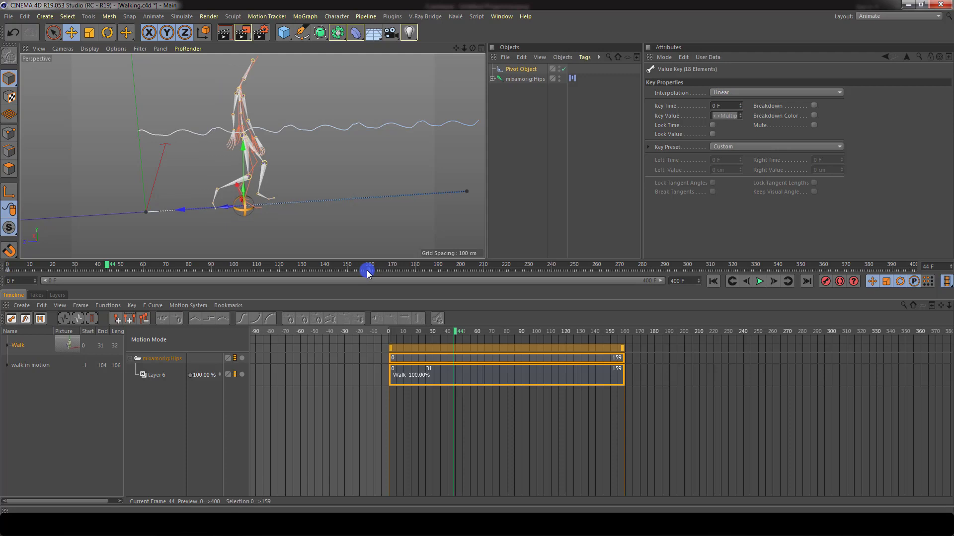
{"action": "left_click", "coordinate": [726, 94]}
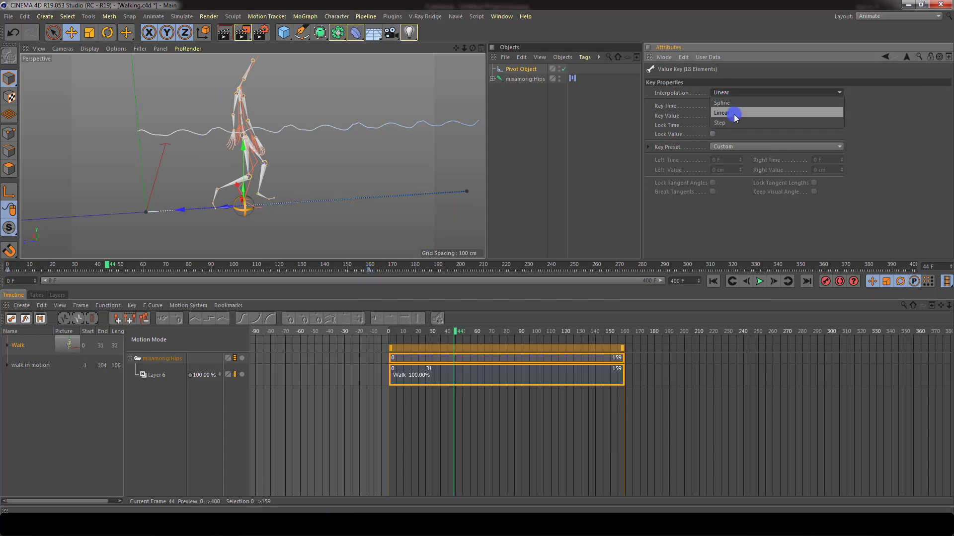
{"action": "left_click", "coordinate": [735, 114]}
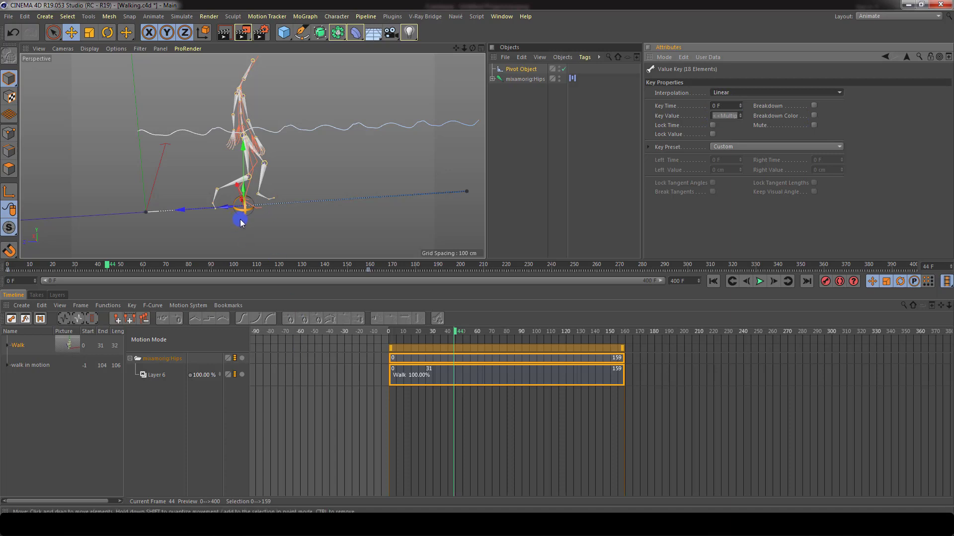
Step: Play the walk, stretch the Walk clip's end to frame 238, and play the slowed walk from near the start
{"action": "left_click_drag", "start_coordinate": [458, 332], "coordinate": [396, 331]}
{"action": "left_click", "coordinate": [758, 281]}
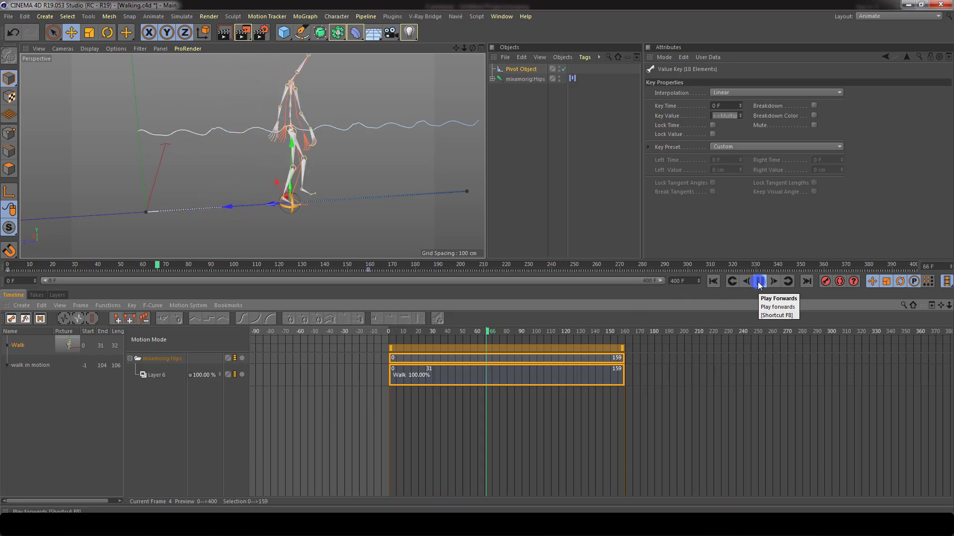
{"action": "left_click_drag", "start_coordinate": [624, 350], "coordinate": [740, 348]}
{"action": "left_click_drag", "start_coordinate": [499, 335], "coordinate": [395, 341]}
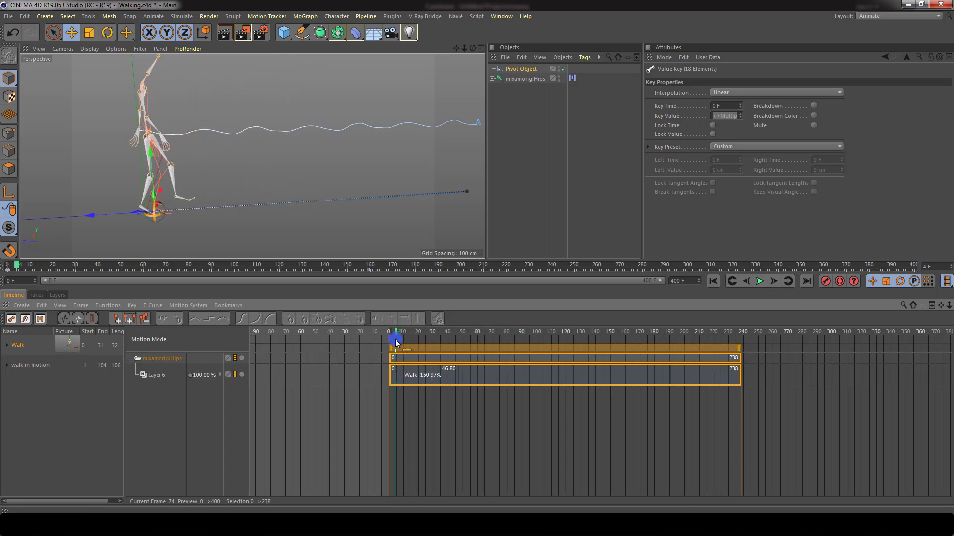
{"action": "left_click", "coordinate": [731, 283]}
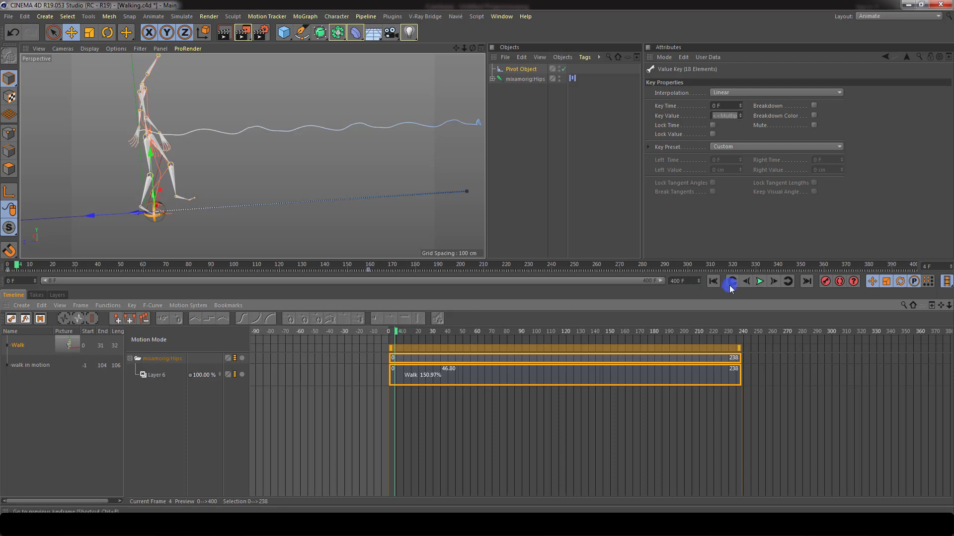
{"action": "left_click", "coordinate": [761, 281]}
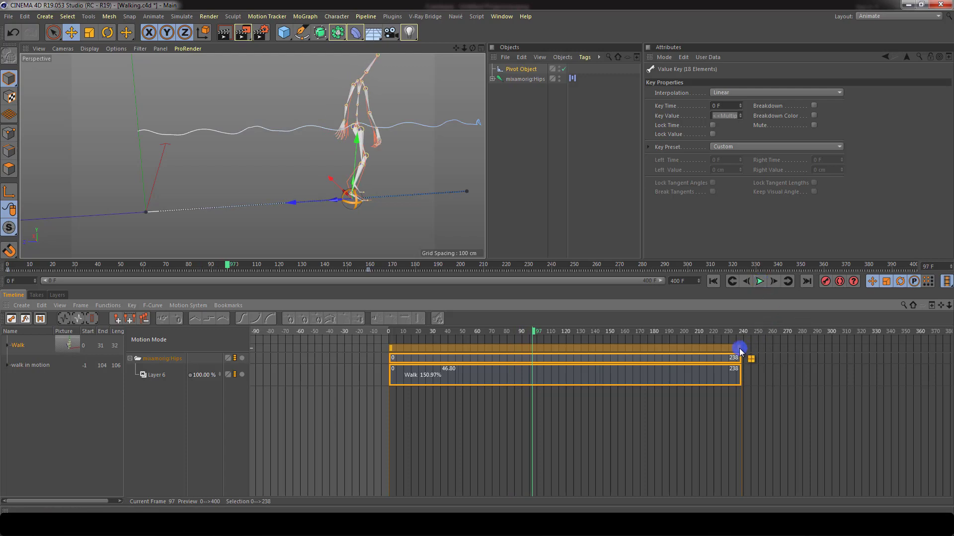
Step: Extend the Walk clip's end to frame 241 and scrub back to frame 59 to check the steps against the pivot's travel
{"action": "left_click_drag", "start_coordinate": [739, 348], "coordinate": [744, 350]}
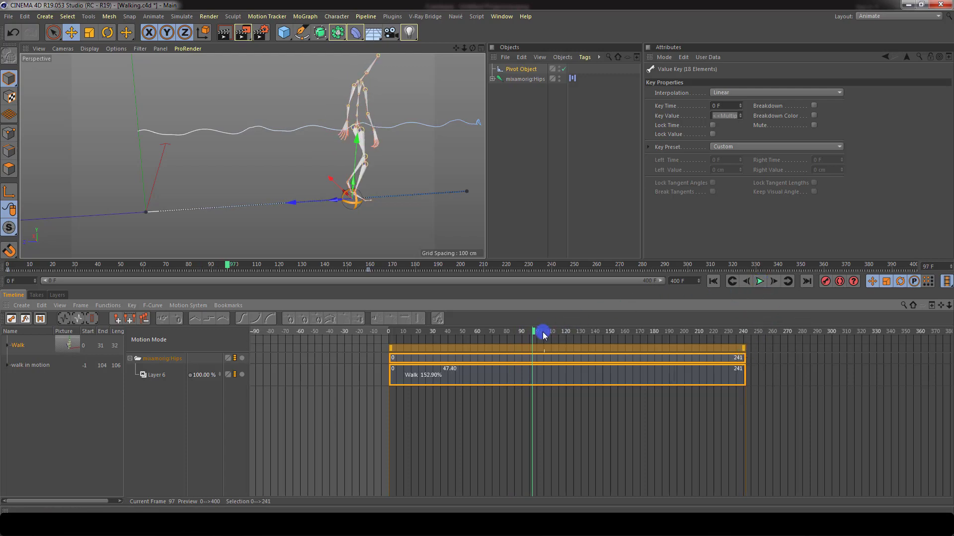
{"action": "left_click_drag", "start_coordinate": [536, 333], "coordinate": [510, 341]}
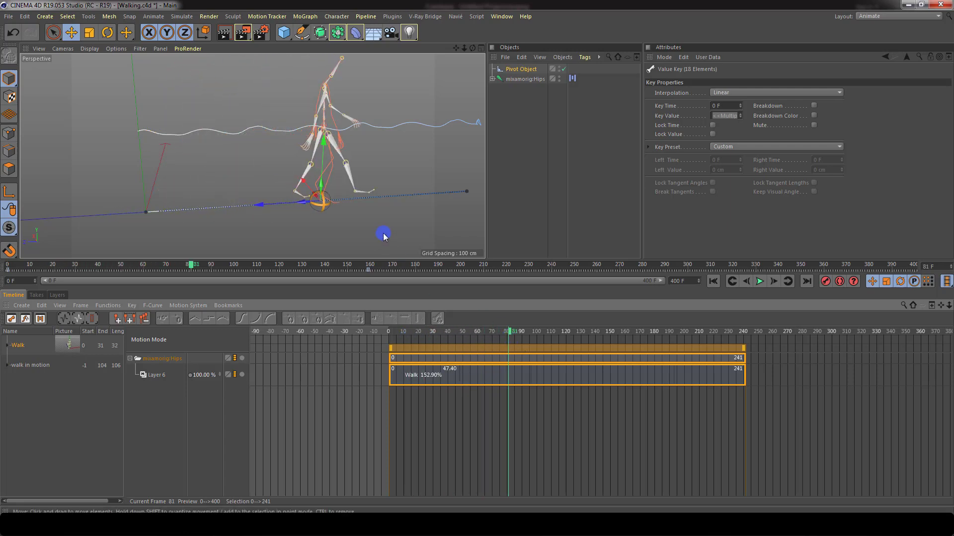
{"action": "middle_click_drag", "start_coordinate": [375, 219], "coordinate": [325, 215], "text": "alt"}
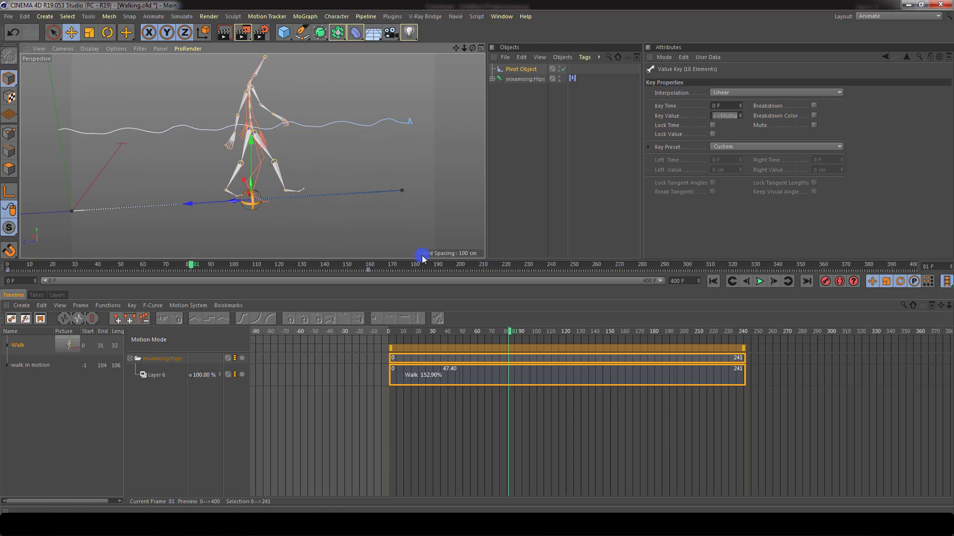
{"action": "left_click", "coordinate": [521, 72]}
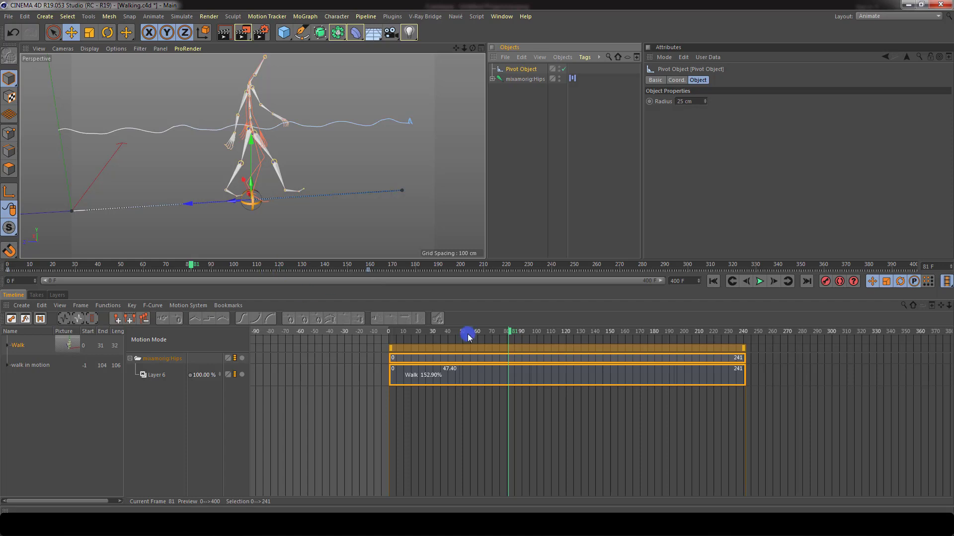
{"action": "left_click_drag", "start_coordinate": [514, 336], "coordinate": [479, 340]}
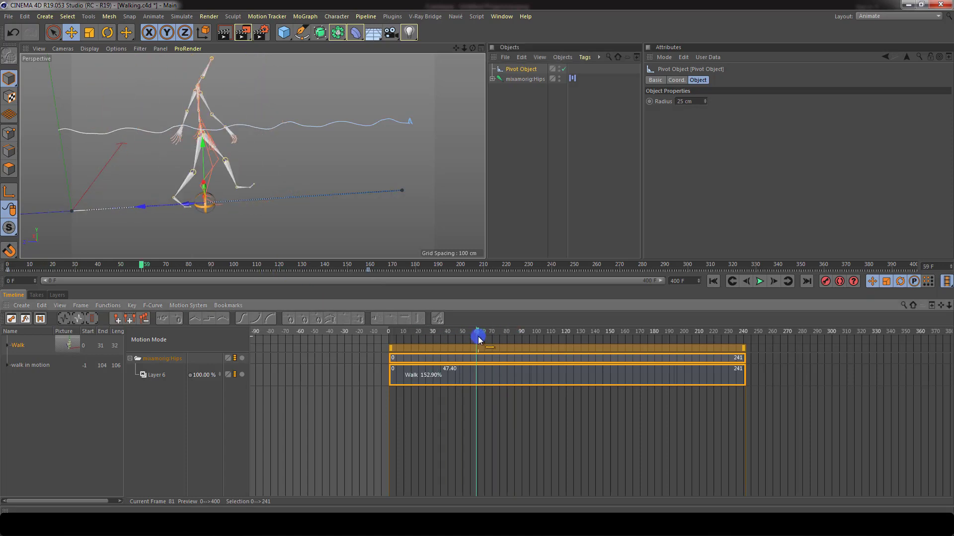
Step: Select the Walk clip and rescale it to 184.52% by moving its end point
{"action": "left_click", "coordinate": [536, 370]}
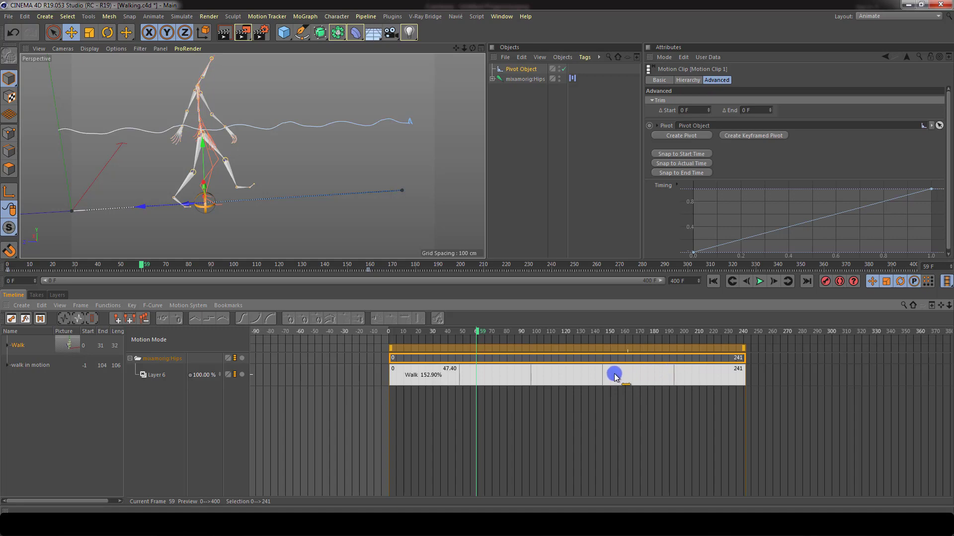
{"action": "left_click", "coordinate": [740, 350]}
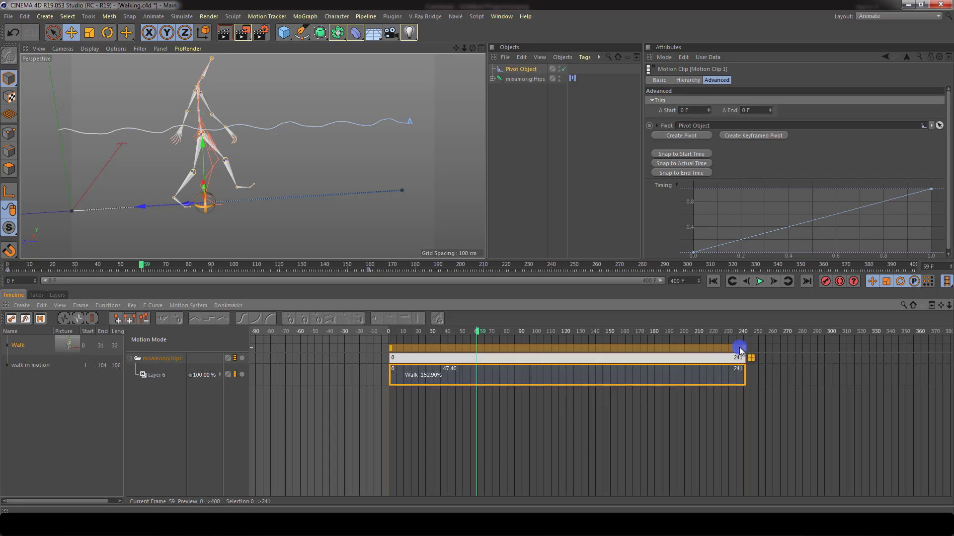
{"action": "left_click_drag", "start_coordinate": [743, 351], "coordinate": [683, 350]}
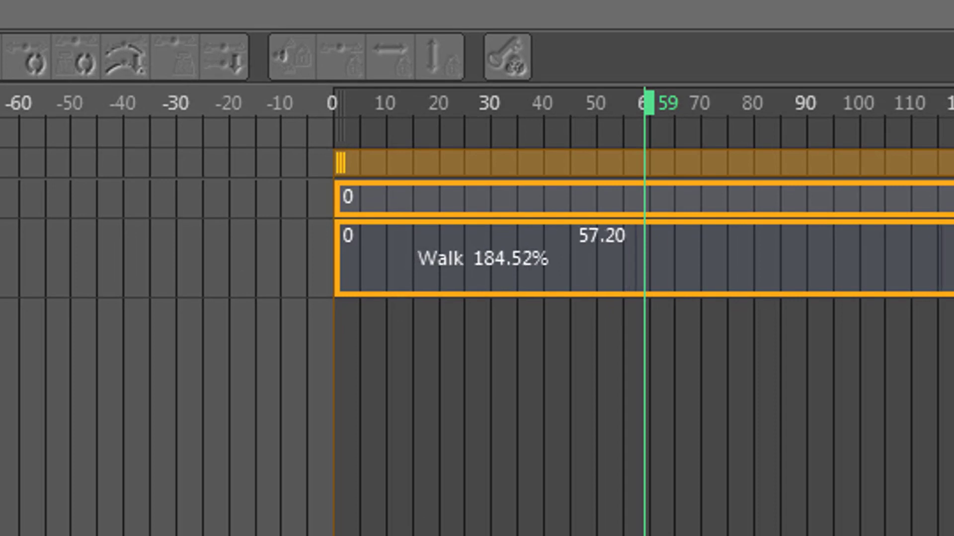
Step: Return the Walk clip to 100% scale by moving its loop end point to frame 31, and scrub to frame 72
{"action": "left_click_drag", "start_coordinate": [637, 258], "coordinate": [499, 259]}
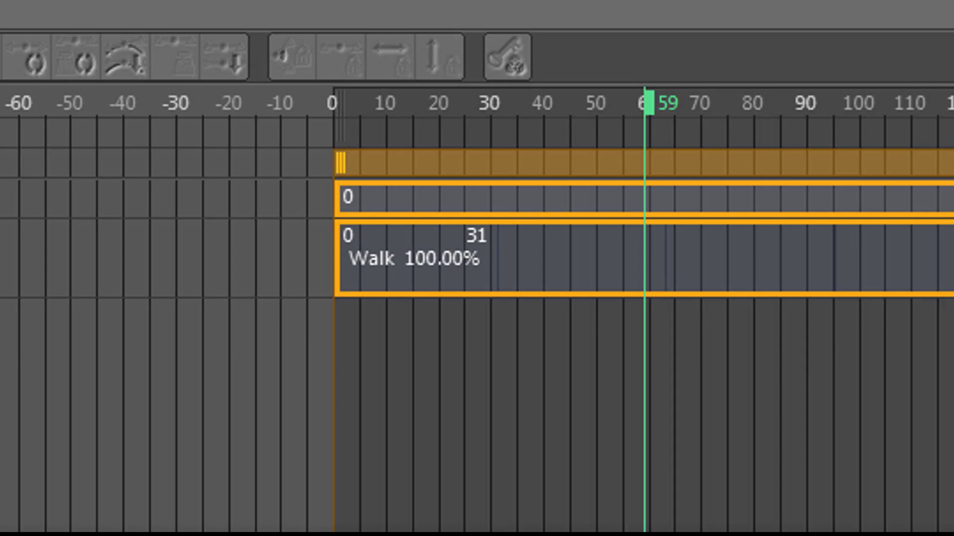
{"action": "left_click", "coordinate": [610, 380]}
{"action": "left_click", "coordinate": [416, 379]}
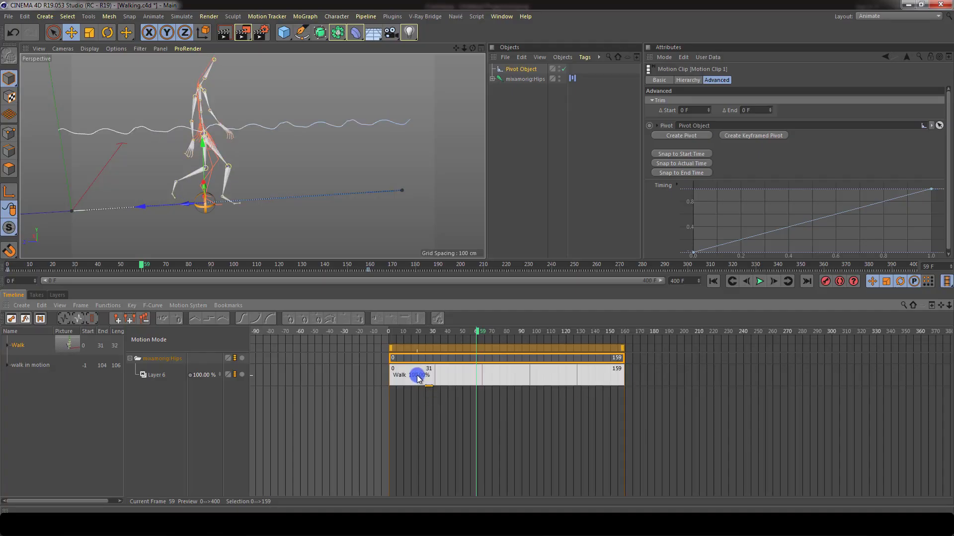
{"action": "left_click", "coordinate": [479, 401]}
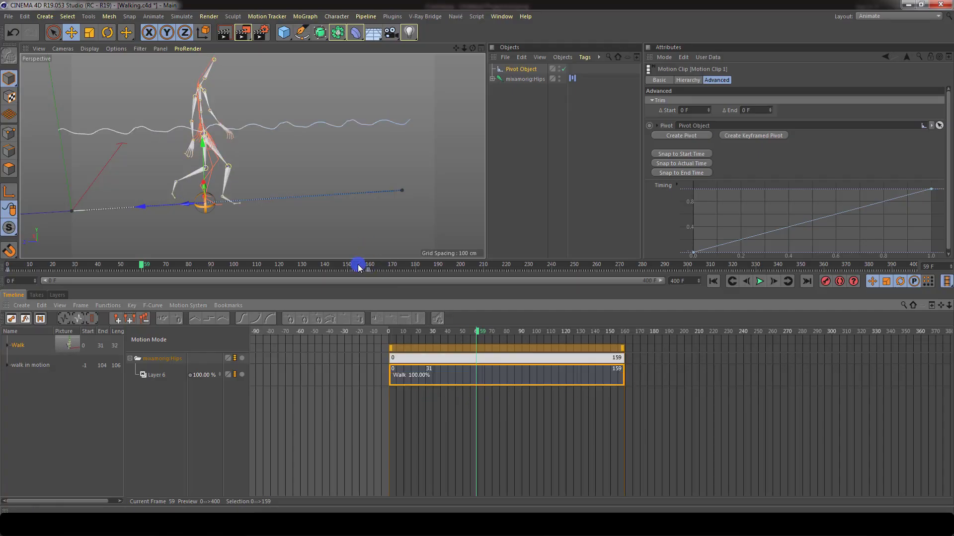
{"action": "left_click_drag", "start_coordinate": [359, 267], "coordinate": [171, 270]}
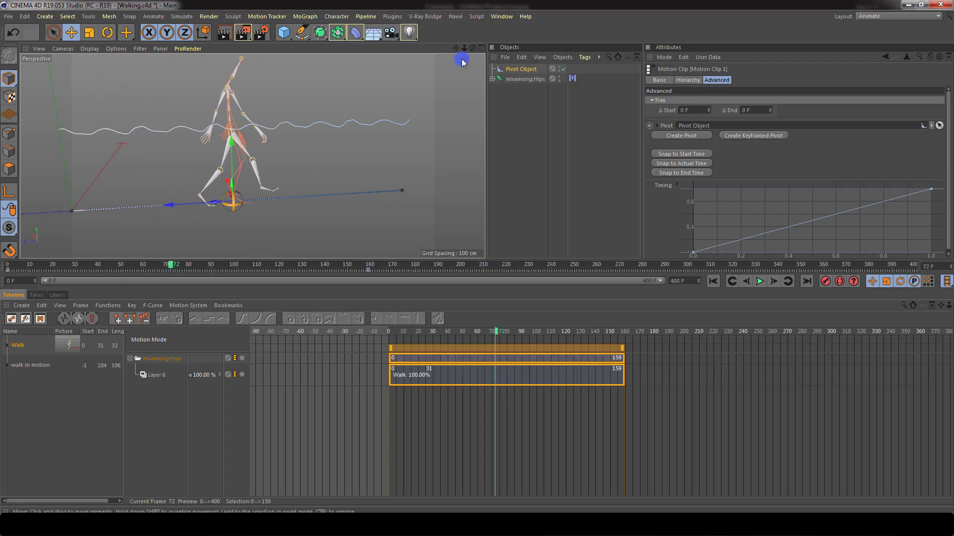
Step: Move the pivot object's end key to frame 229 and play the walk from frame 0
{"action": "left_click", "coordinate": [521, 69]}
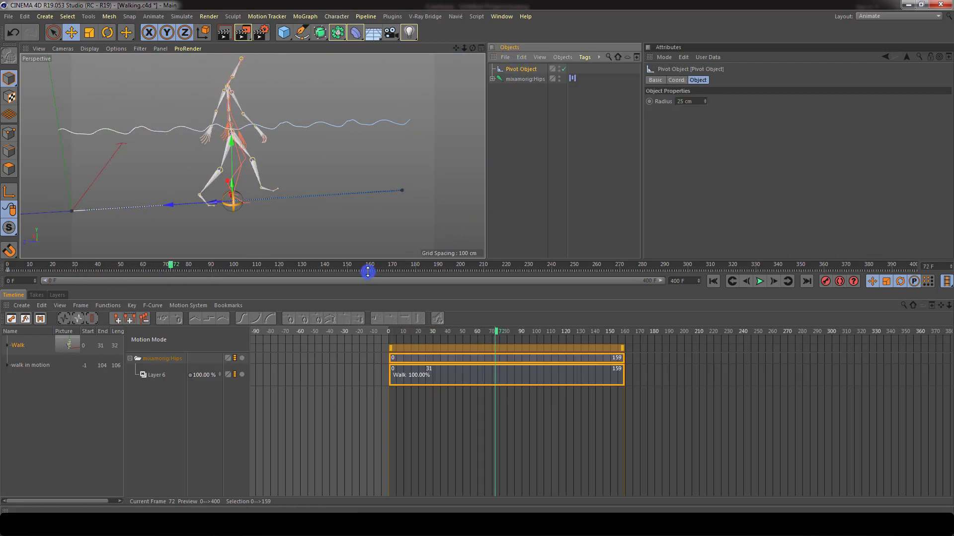
{"action": "left_click_drag", "start_coordinate": [368, 274], "coordinate": [528, 269]}
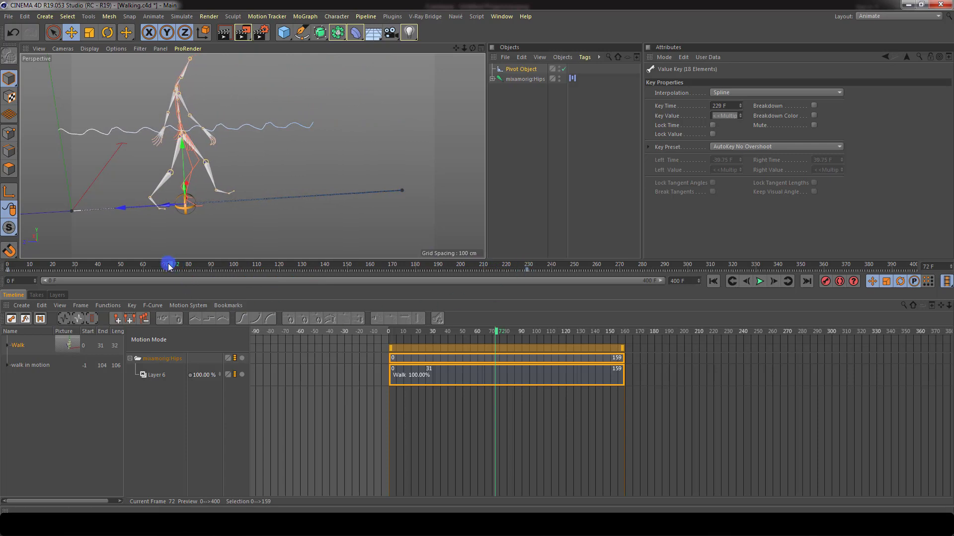
{"action": "left_click_drag", "start_coordinate": [168, 266], "coordinate": [7, 271]}
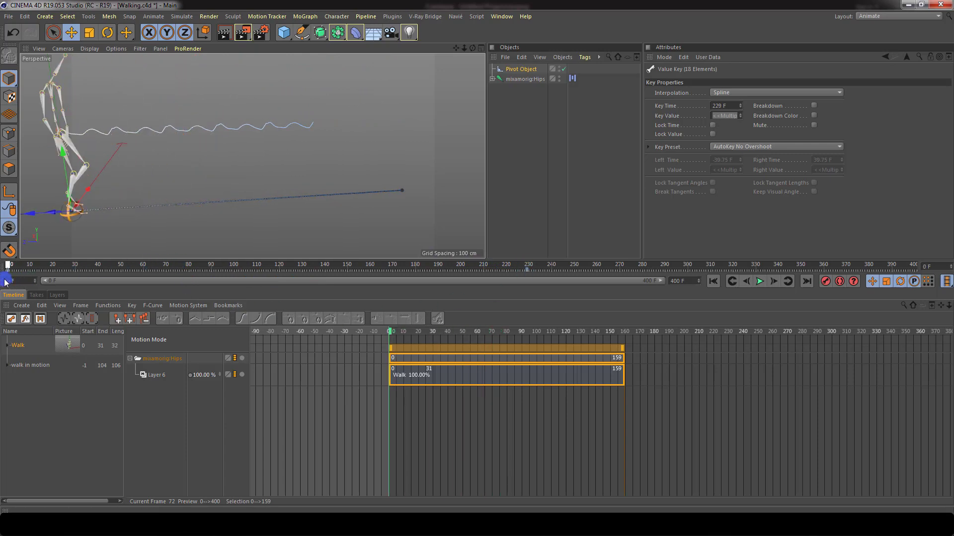
{"action": "left_click", "coordinate": [759, 281]}
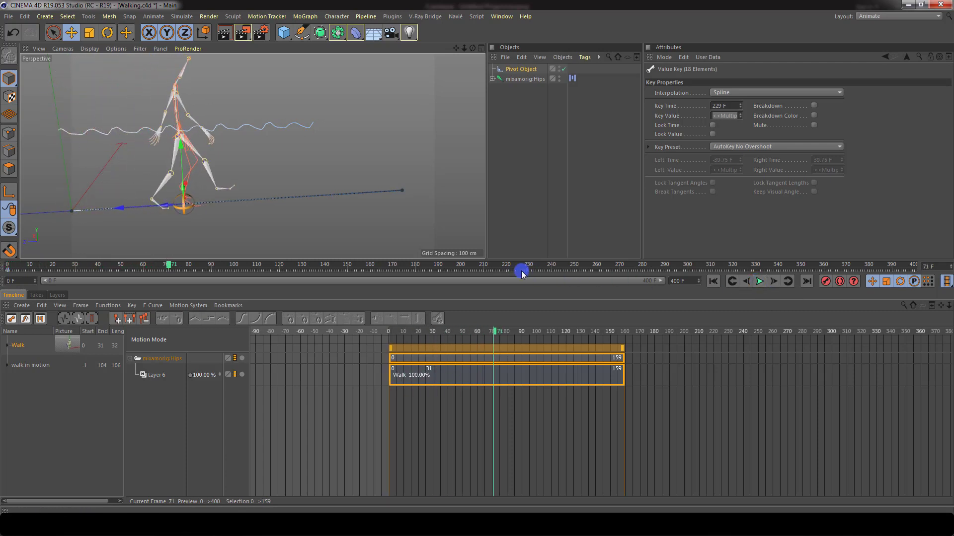
Step: Move the pivot object's end key to frame 106 and play the walk from frame 0
{"action": "left_click_drag", "start_coordinate": [527, 272], "coordinate": [248, 281]}
{"action": "left_click_drag", "start_coordinate": [165, 261], "coordinate": [8, 281]}
{"action": "left_click", "coordinate": [761, 282]}
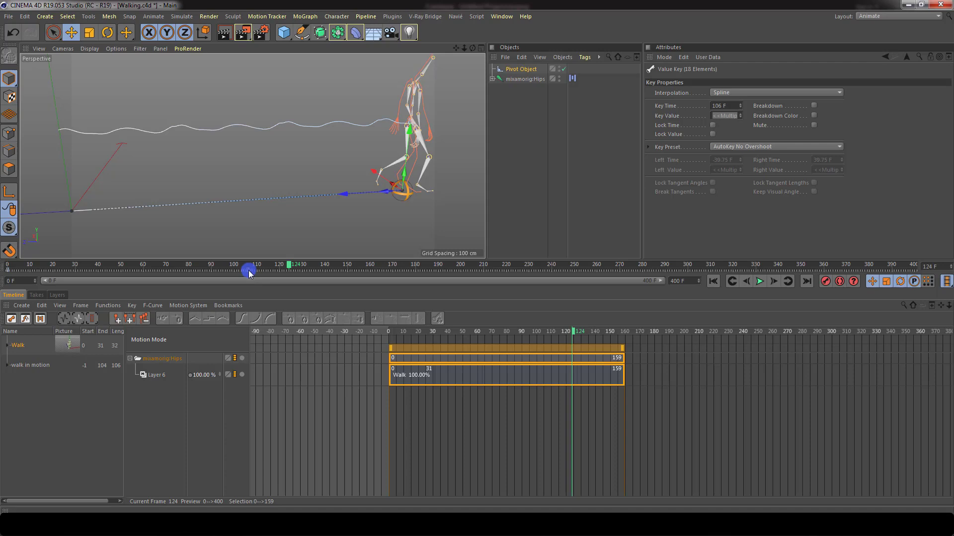
Step: Undo the last pivot changes, return to frame 0, and redo to restore the pivot object with its frame 229 key
{"action": "key", "text": "ctrl+z"}
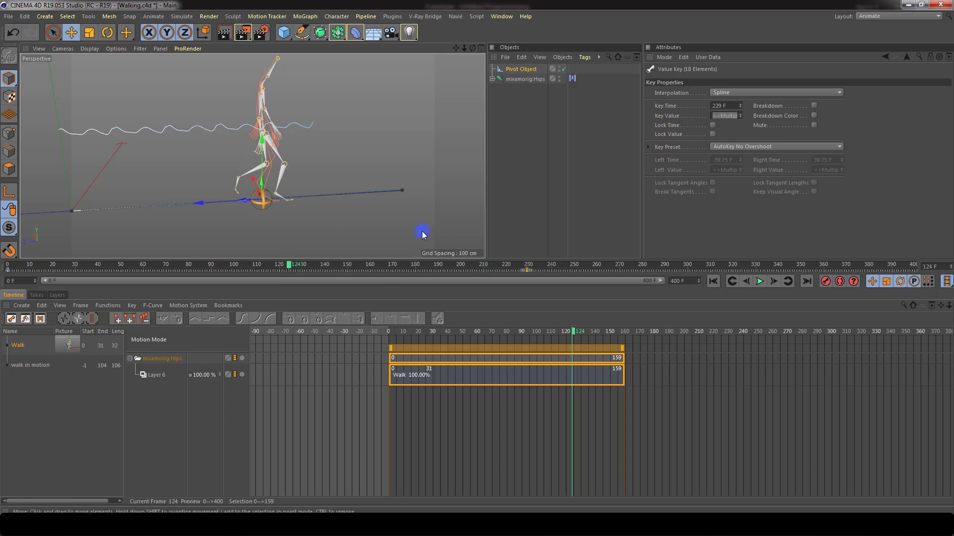
{"action": "key", "text": "ctrl+z"}
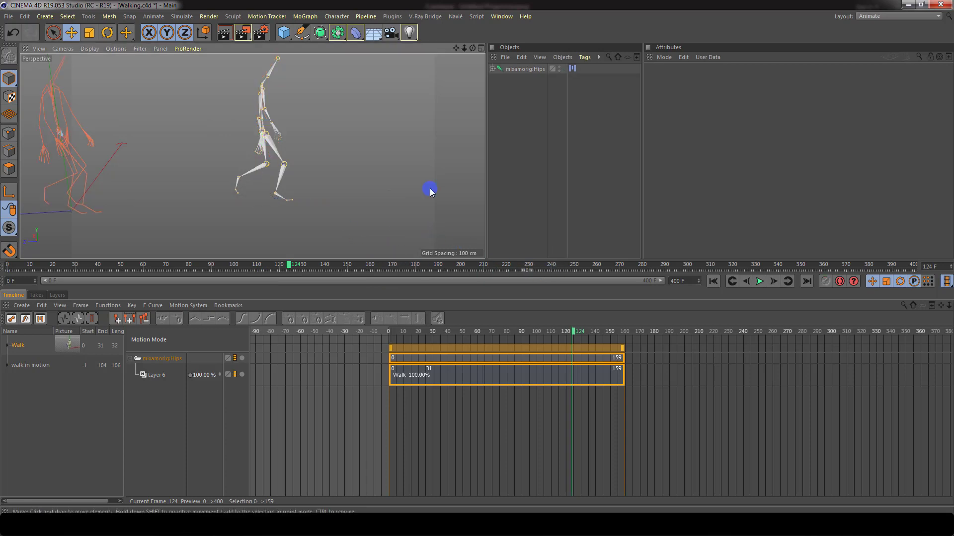
{"action": "left_click_drag", "start_coordinate": [451, 269], "coordinate": [1, 284]}
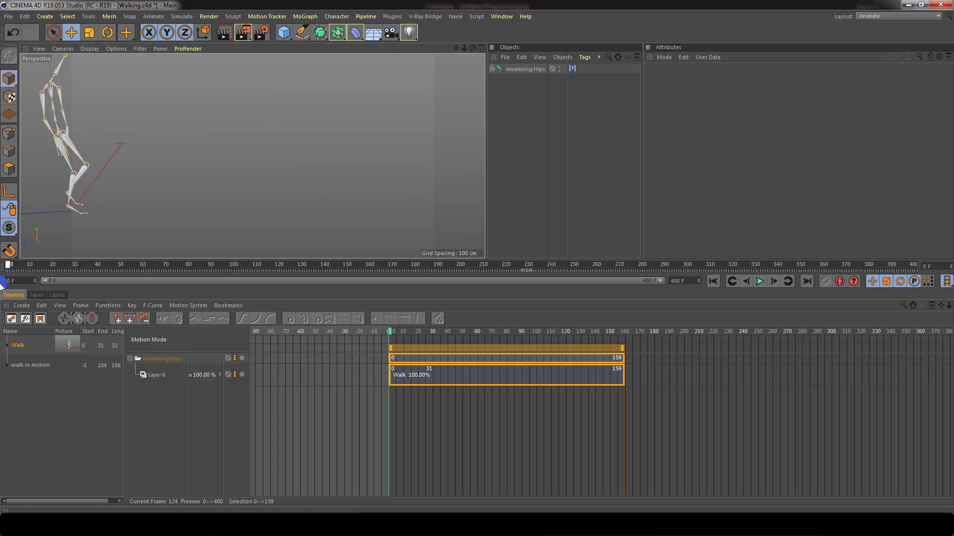
{"action": "key", "text": "ctrl+y"}
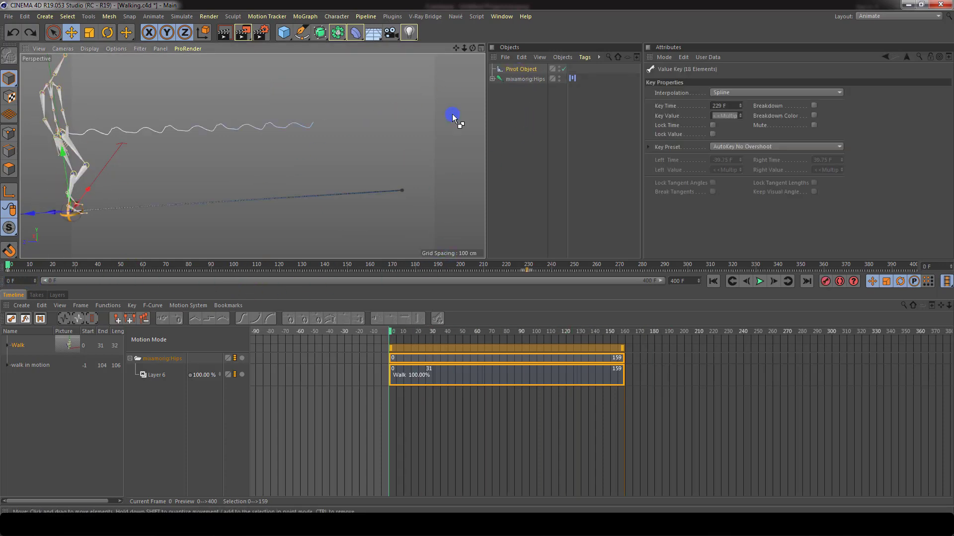
Step: Remove the pivot's frame 229 key, move the pivot forward at frame 159, and record a new key there
{"action": "left_click", "coordinate": [511, 70]}
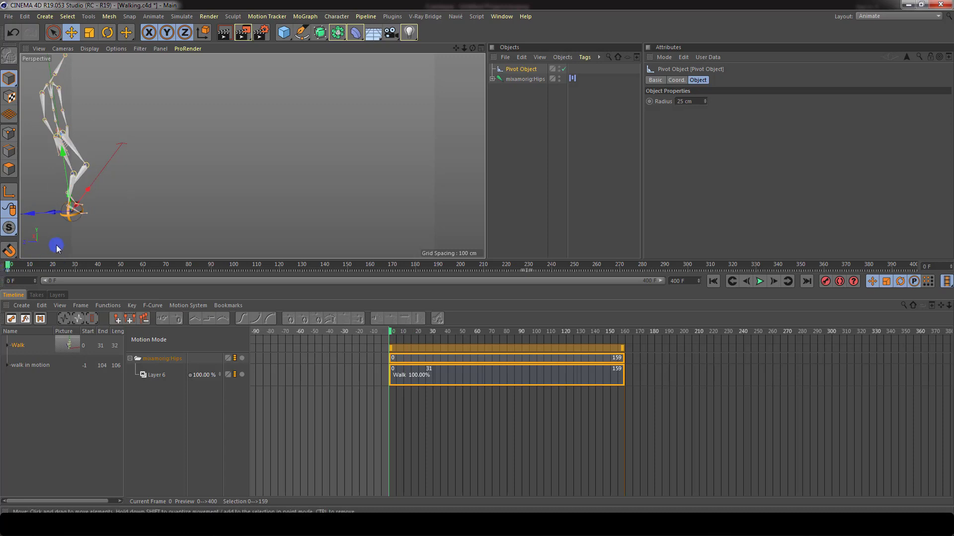
{"action": "mouse_move", "coordinate": [20, 269]}
{"action": "left_mouse_down"}
{"action": "mouse_move", "coordinate": [238, 267]}
{"action": "mouse_move", "coordinate": [375, 273]}
{"action": "mouse_move", "coordinate": [369, 279]}
{"action": "left_mouse_up"}
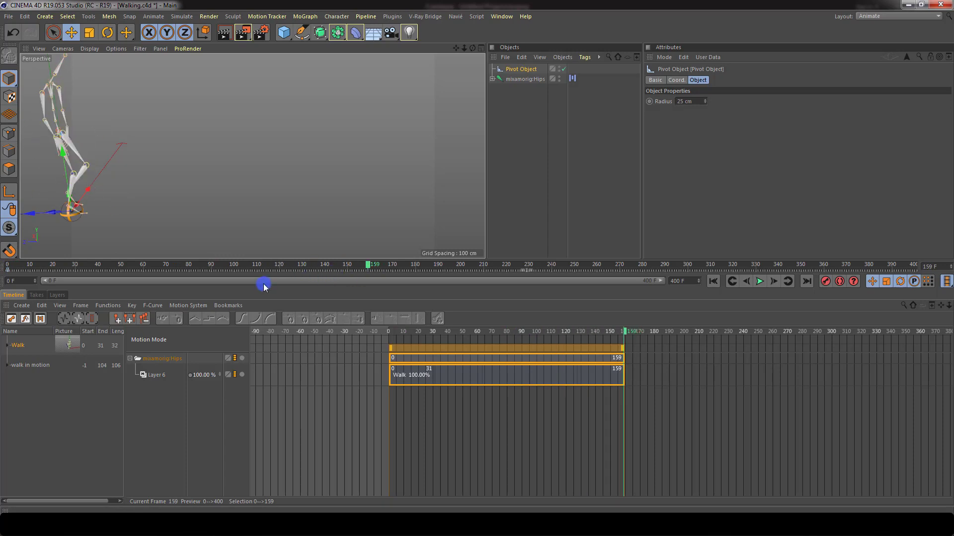
{"action": "left_click_drag", "start_coordinate": [70, 211], "coordinate": [210, 205]}
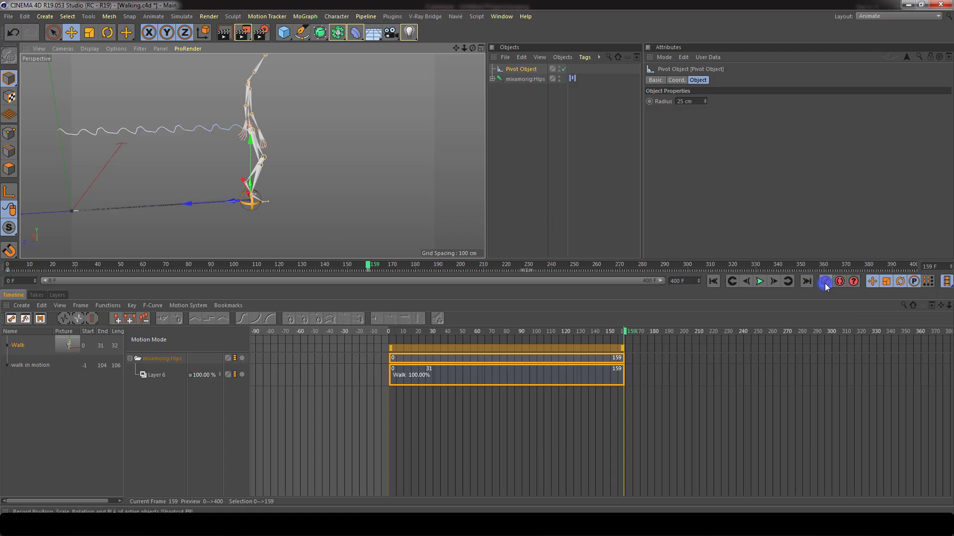
{"action": "left_click", "coordinate": [453, 354]}
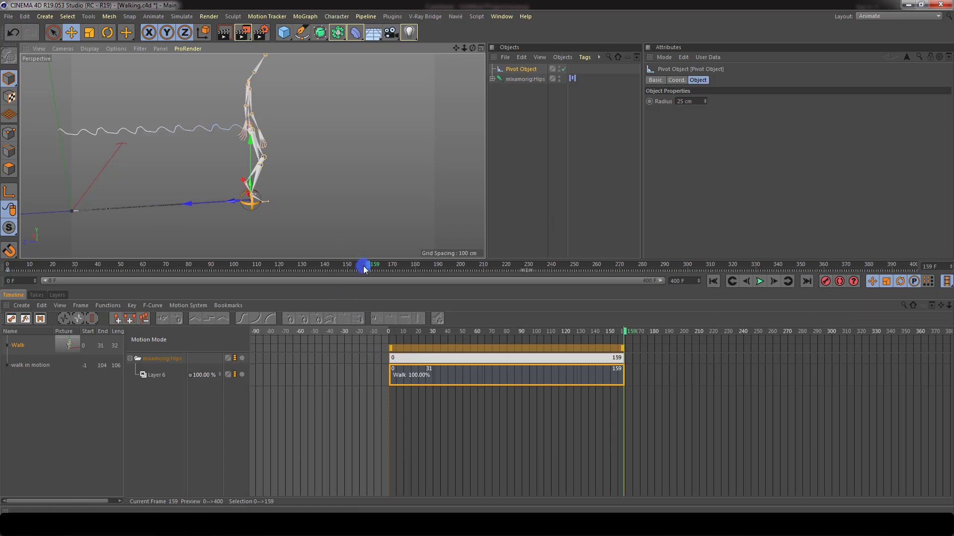
Step: Play the walk from frame 0 and move the pivot's end key to frame 160
{"action": "left_click_drag", "start_coordinate": [364, 264], "coordinate": [17, 264]}
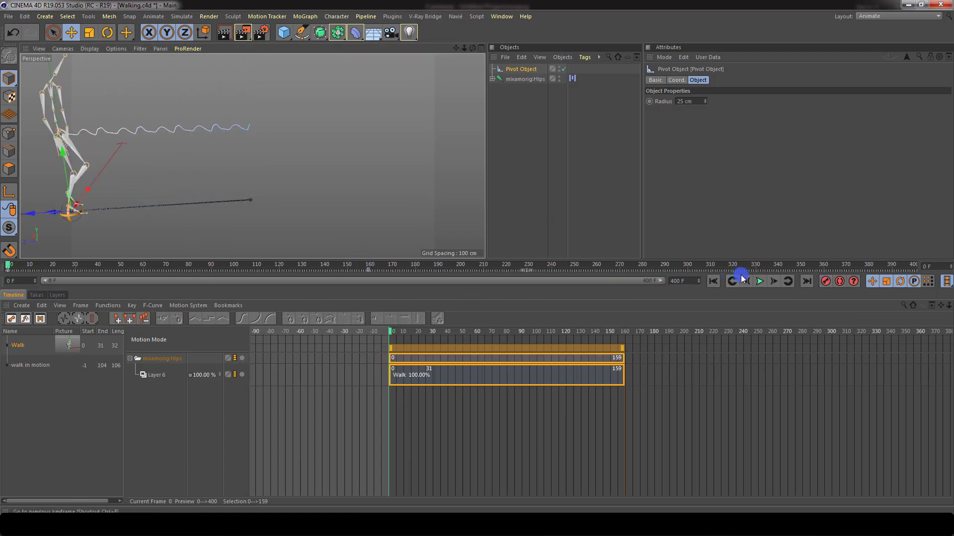
{"action": "left_click", "coordinate": [758, 281]}
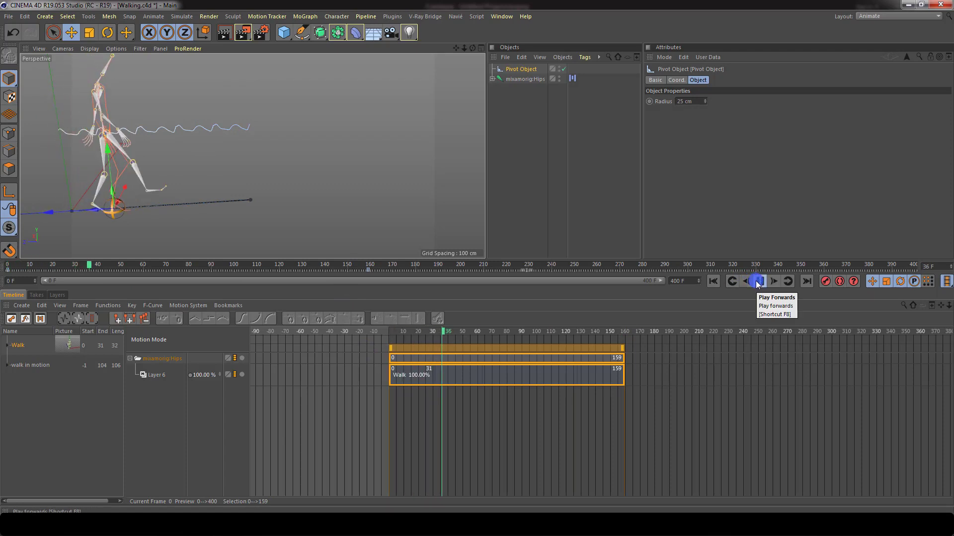
{"action": "left_click", "coordinate": [758, 281]}
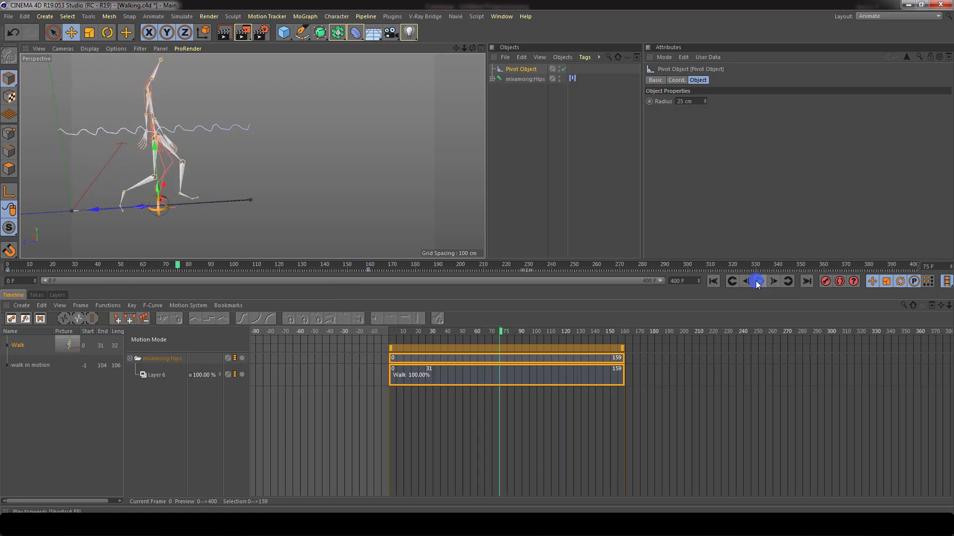
{"action": "left_click", "coordinate": [379, 271]}
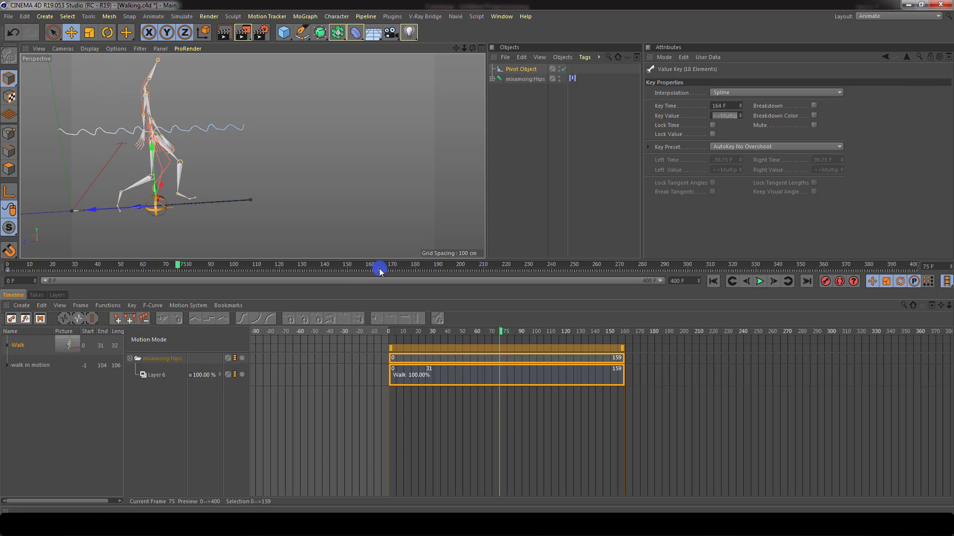
{"action": "left_click_drag", "start_coordinate": [379, 271], "coordinate": [371, 271]}
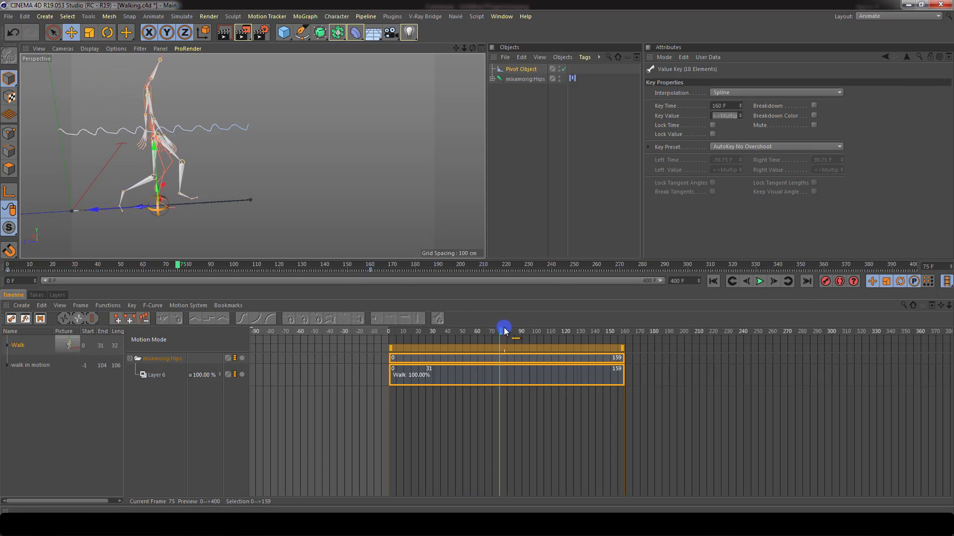
Step: Replace the pivot's frame 160 key with a frame 159 key that places it about half as far from its start
{"action": "left_click_drag", "start_coordinate": [498, 332], "coordinate": [625, 326]}
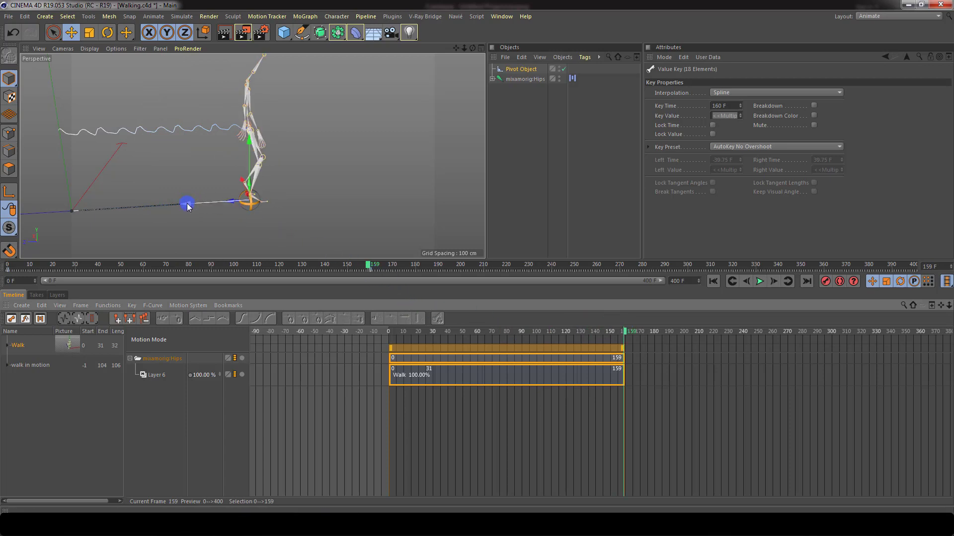
{"action": "left_click_drag", "start_coordinate": [187, 206], "coordinate": [91, 210]}
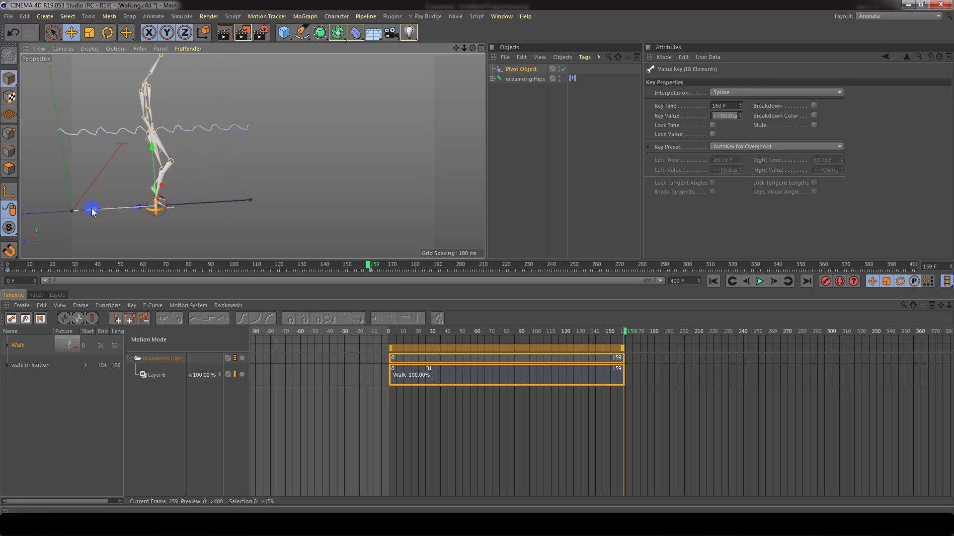
{"action": "left_click", "coordinate": [823, 281]}
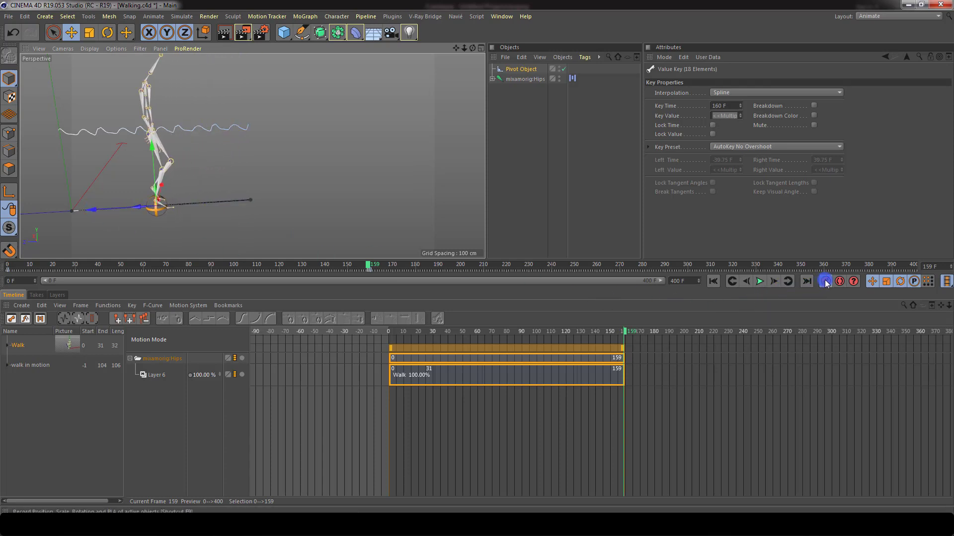
{"action": "left_click", "coordinate": [370, 270]}
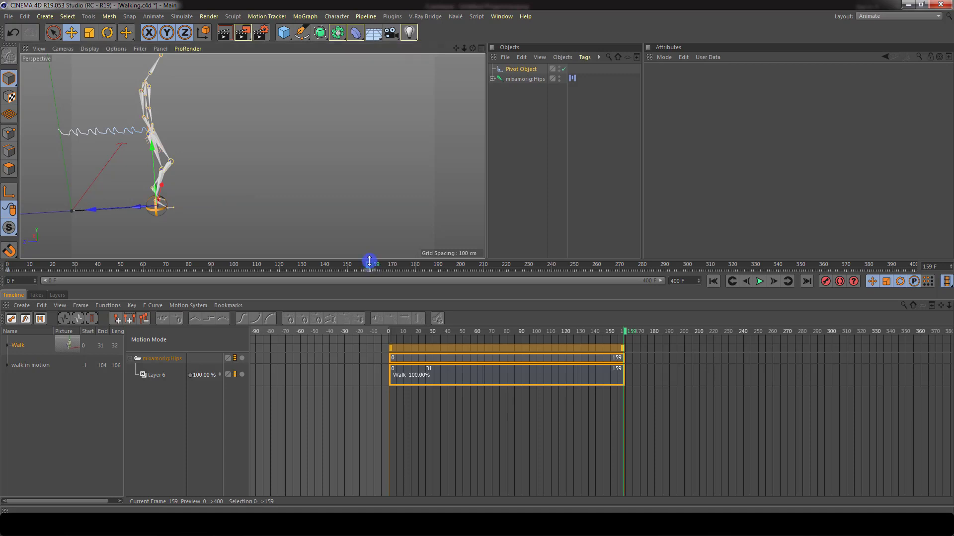
Step: Play the shortened walk from frame 0 and scrub on to frame 148 to check the steps against the pivot's travel
{"action": "left_click_drag", "start_coordinate": [368, 269], "coordinate": [13, 283]}
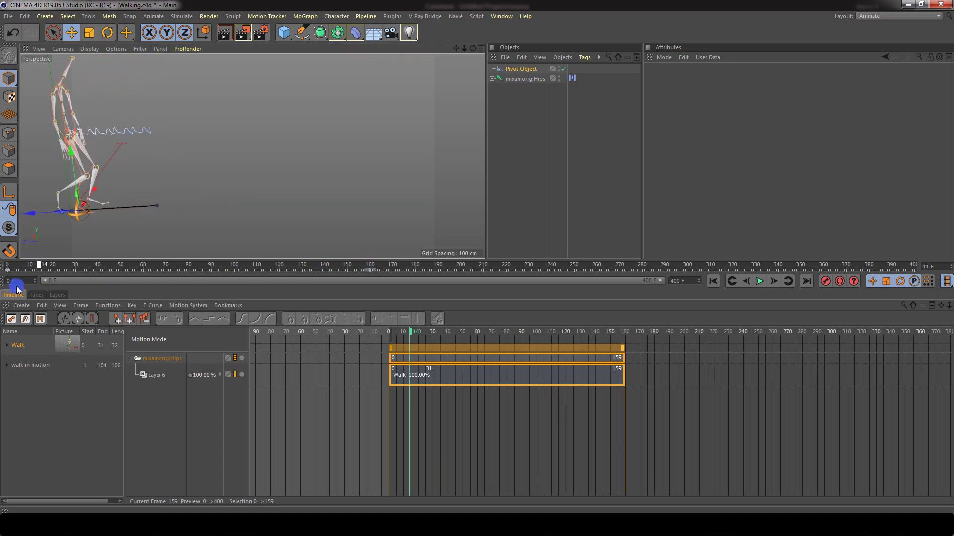
{"action": "left_click", "coordinate": [759, 281]}
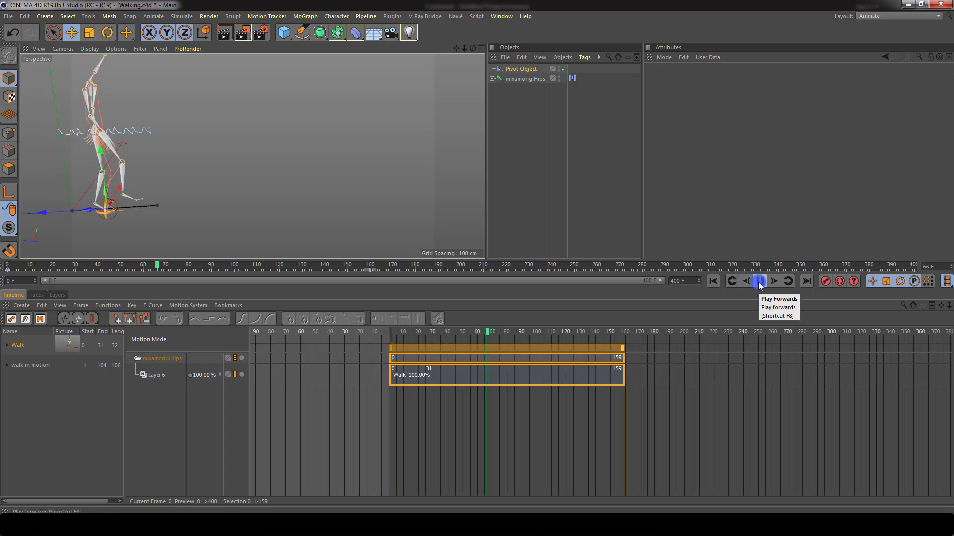
{"action": "left_click", "coordinate": [758, 282]}
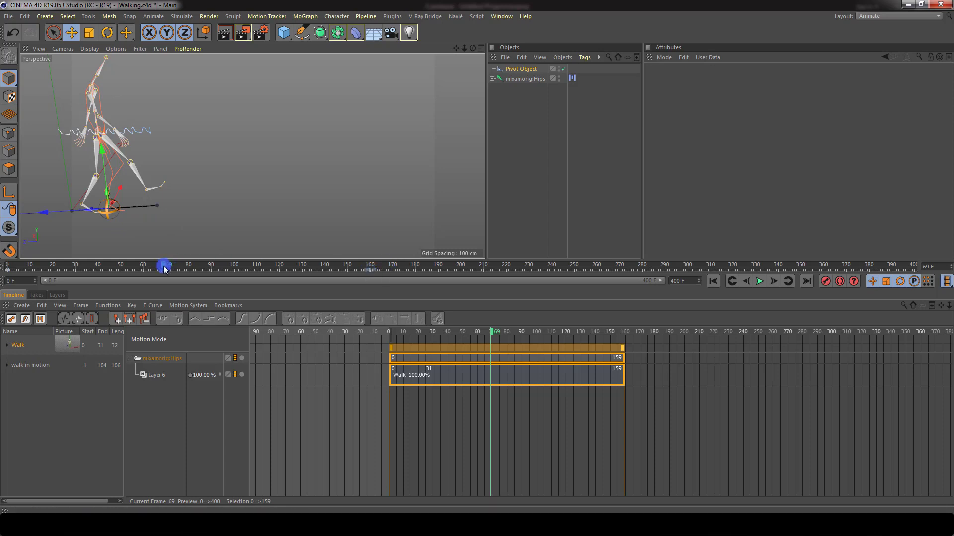
{"action": "left_click_drag", "start_coordinate": [164, 264], "coordinate": [365, 273]}
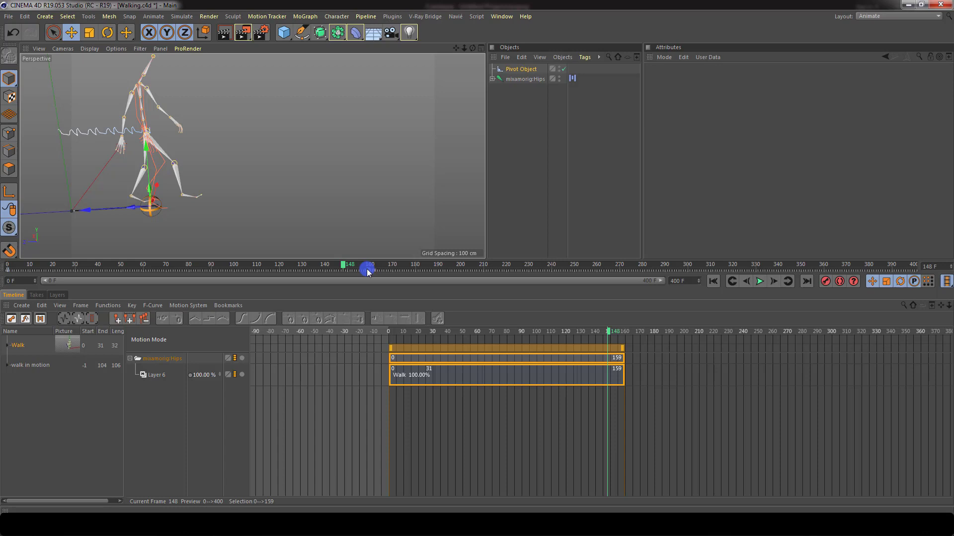
{"action": "left_click", "coordinate": [507, 368]}
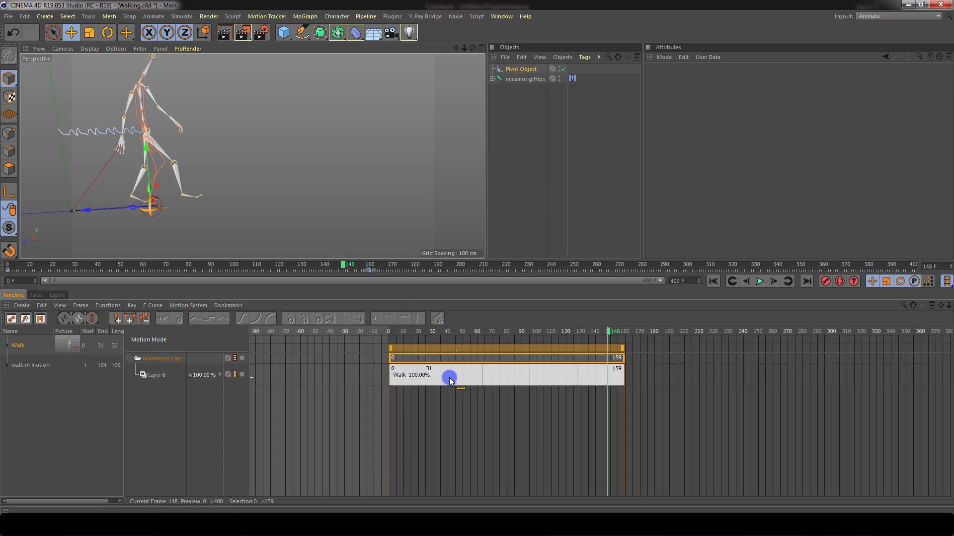
{"action": "left_click", "coordinate": [498, 376]}
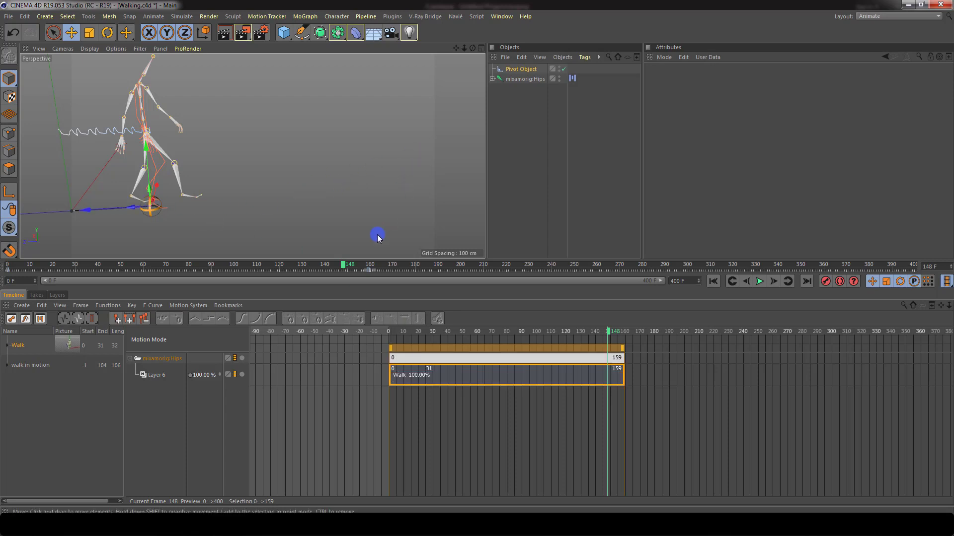
Step: Scrub from frame 0 to frame 48 and extend the Walk clip's end to frame 175
{"action": "left_click", "coordinate": [9, 266]}
{"action": "mouse_move", "coordinate": [9, 266]}
{"action": "left_mouse_down"}
{"action": "mouse_move", "coordinate": [546, 261]}
{"action": "mouse_move", "coordinate": [6, 267]}
{"action": "left_mouse_up"}
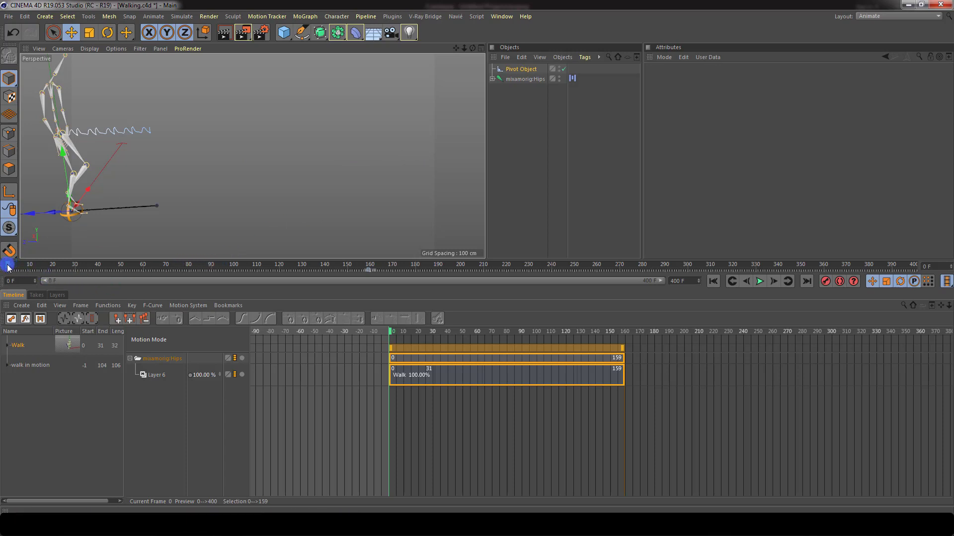
{"action": "left_click_drag", "start_coordinate": [8, 267], "coordinate": [119, 279]}
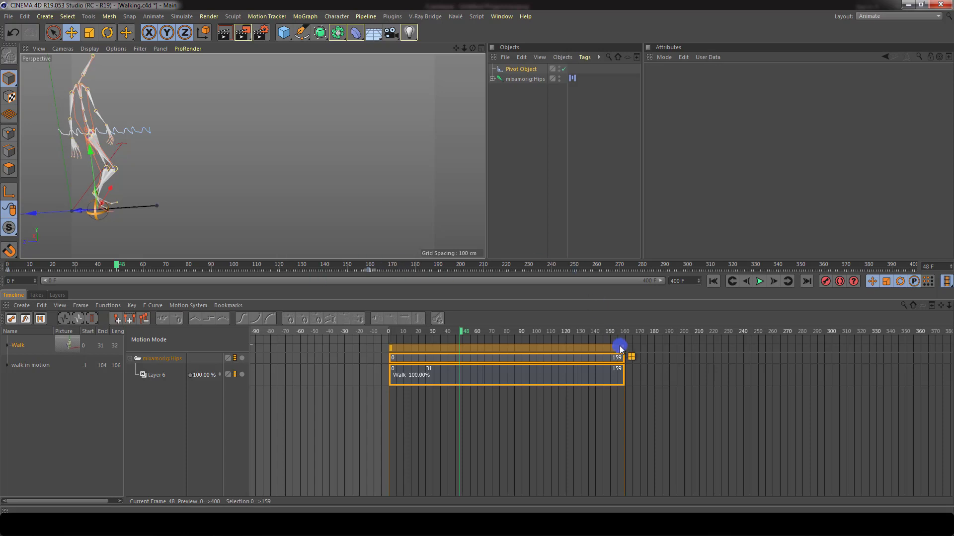
{"action": "left_click_drag", "start_coordinate": [622, 349], "coordinate": [648, 360]}
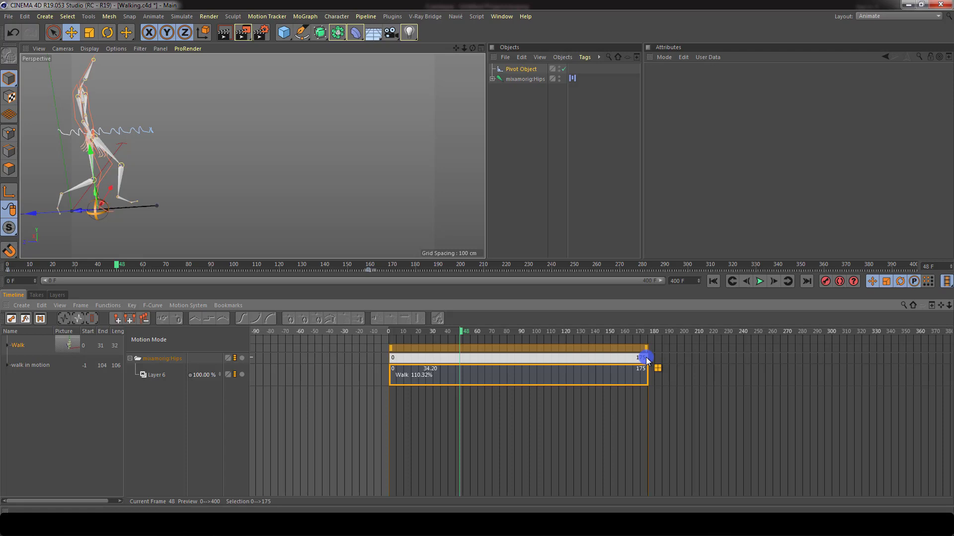
Step: Undo the Walk clip's extension and re-key the Pivot Object at frame 159 about four times as far from its start
{"action": "key", "text": "ctrl+z"}
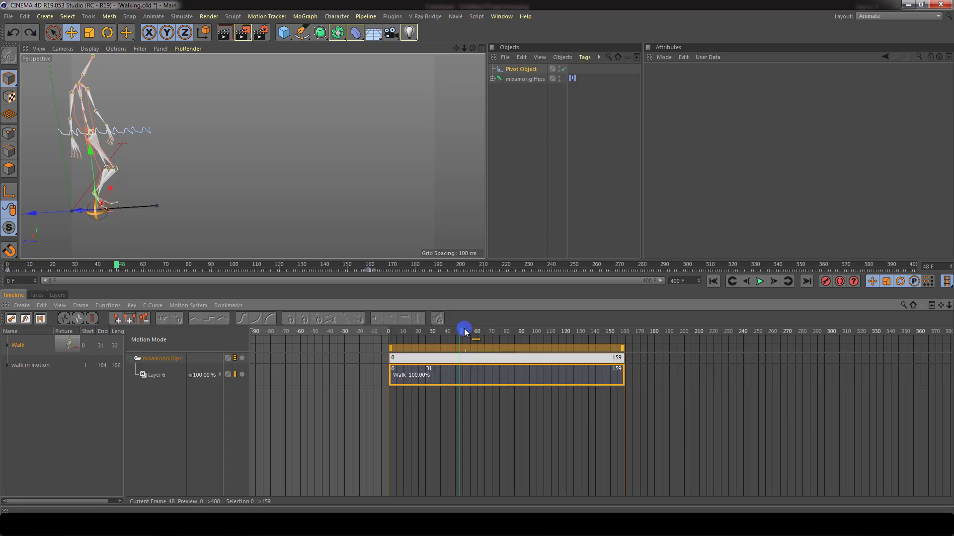
{"action": "mouse_move", "coordinate": [467, 331]}
{"action": "left_mouse_down"}
{"action": "mouse_move", "coordinate": [541, 331]}
{"action": "mouse_move", "coordinate": [463, 341]}
{"action": "left_mouse_up"}
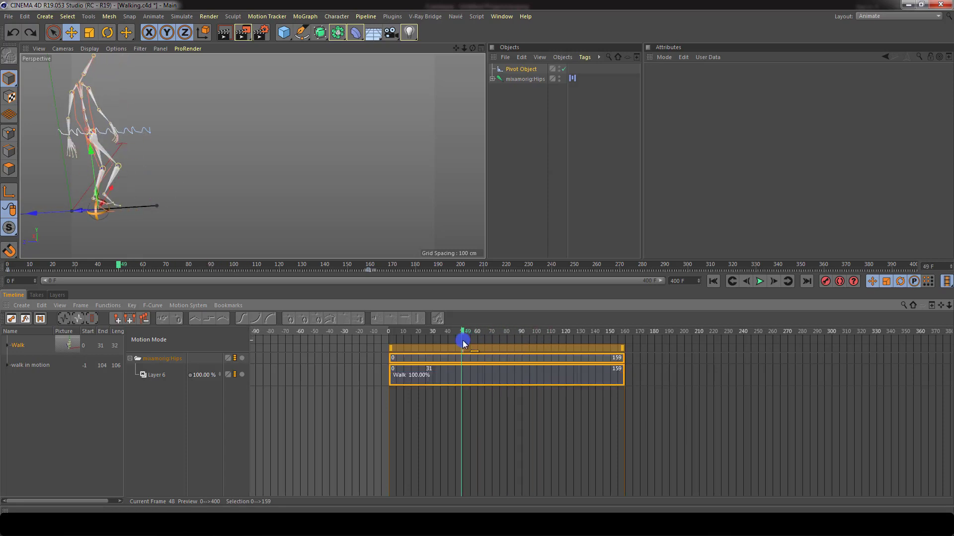
{"action": "left_click", "coordinate": [521, 69]}
{"action": "left_click", "coordinate": [369, 268]}
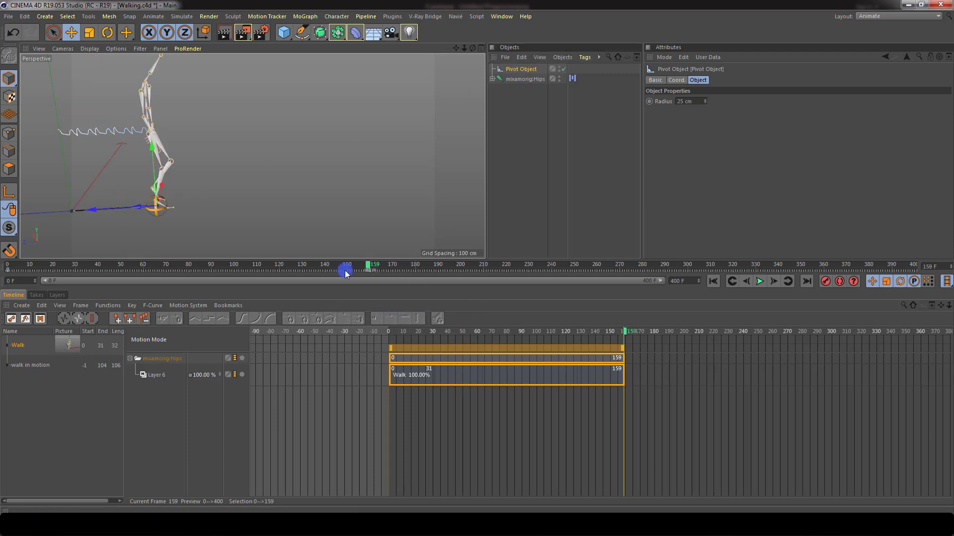
{"action": "left_click_drag", "start_coordinate": [92, 209], "coordinate": [358, 189]}
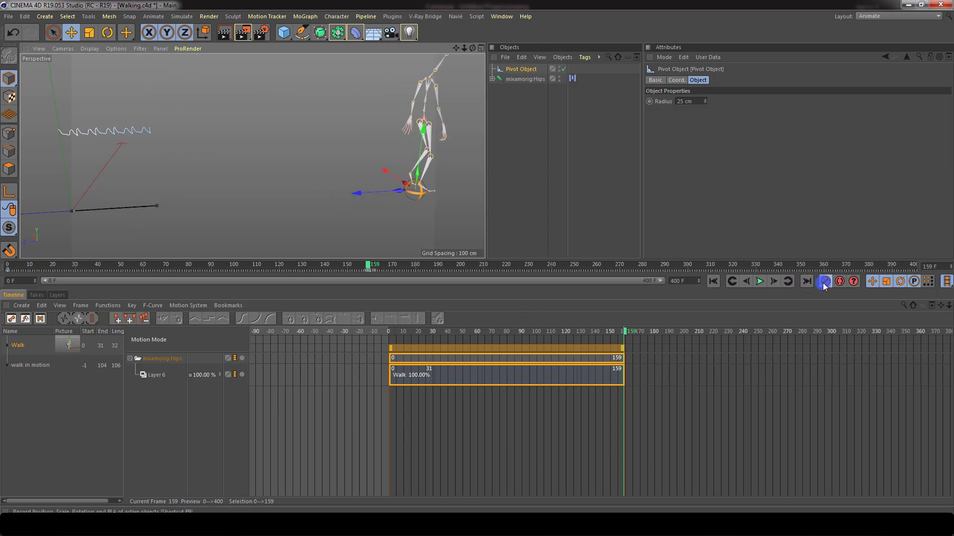
Step: Play the walk from frame 0 to frame 71 to check the steps against the pivot's longer travel
{"action": "left_click_drag", "start_coordinate": [370, 264], "coordinate": [8, 266]}
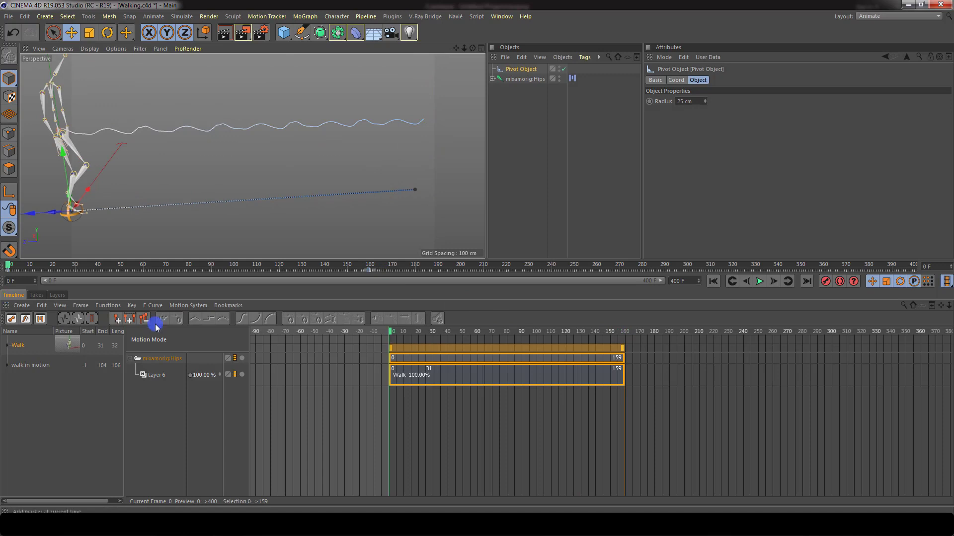
{"action": "left_click", "coordinate": [760, 282]}
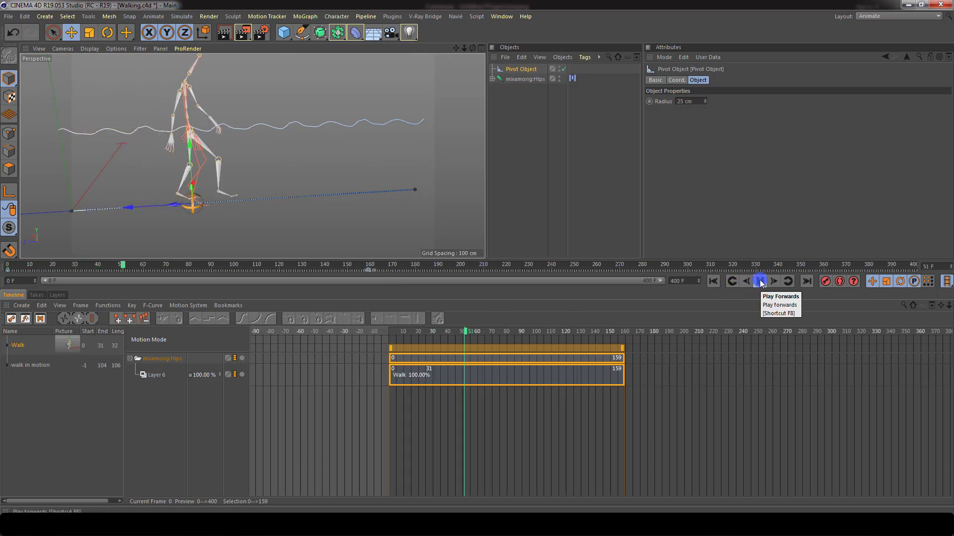
{"action": "left_click", "coordinate": [760, 282]}
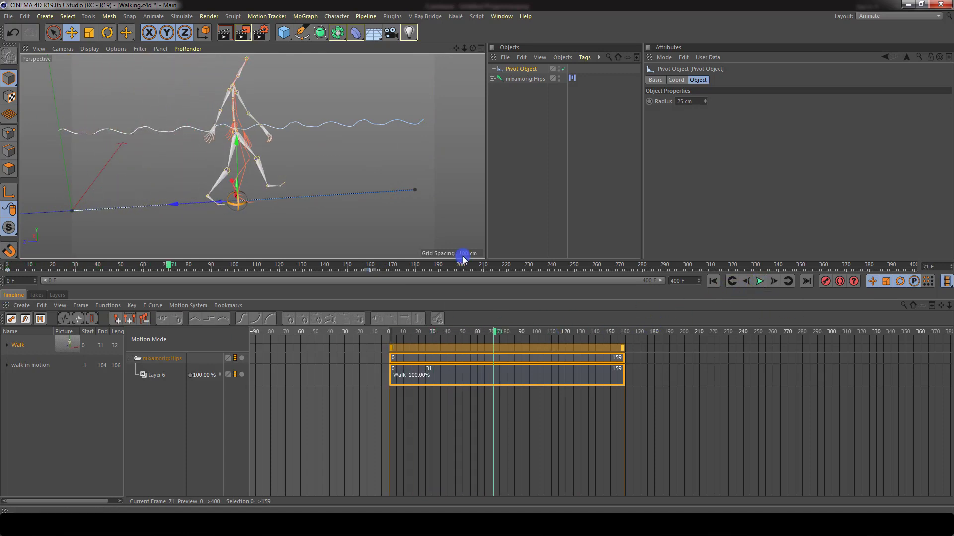
{"action": "left_click_drag", "start_coordinate": [262, 166], "coordinate": [264, 208], "text": "alt"}
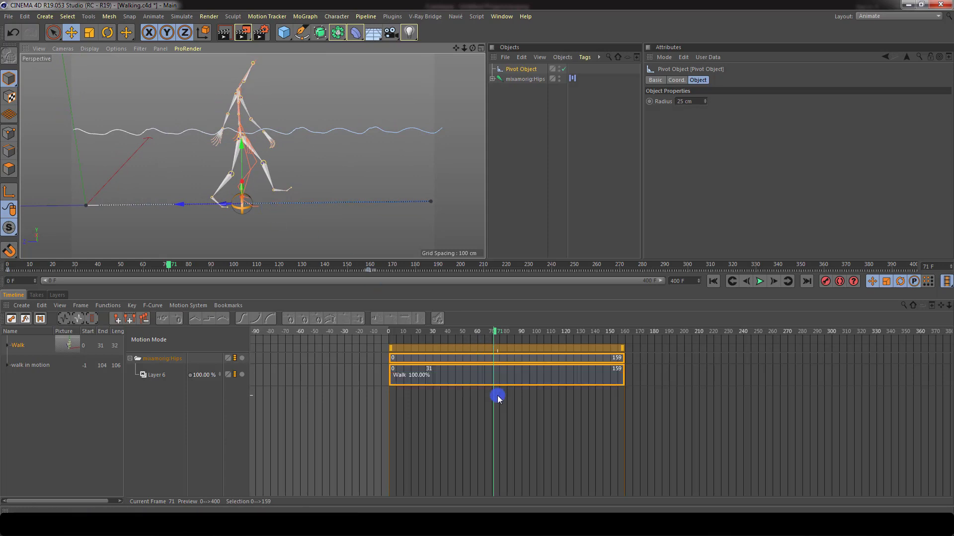
Step: Try Cut/Connect on the looped Walk clip and switch the tool off again
{"action": "left_click", "coordinate": [483, 407]}
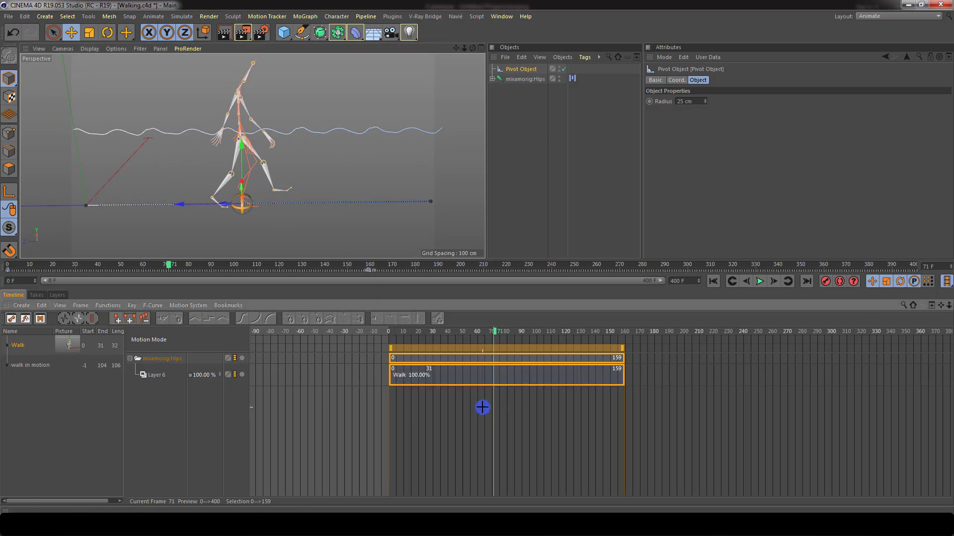
{"action": "left_click", "coordinate": [483, 383]}
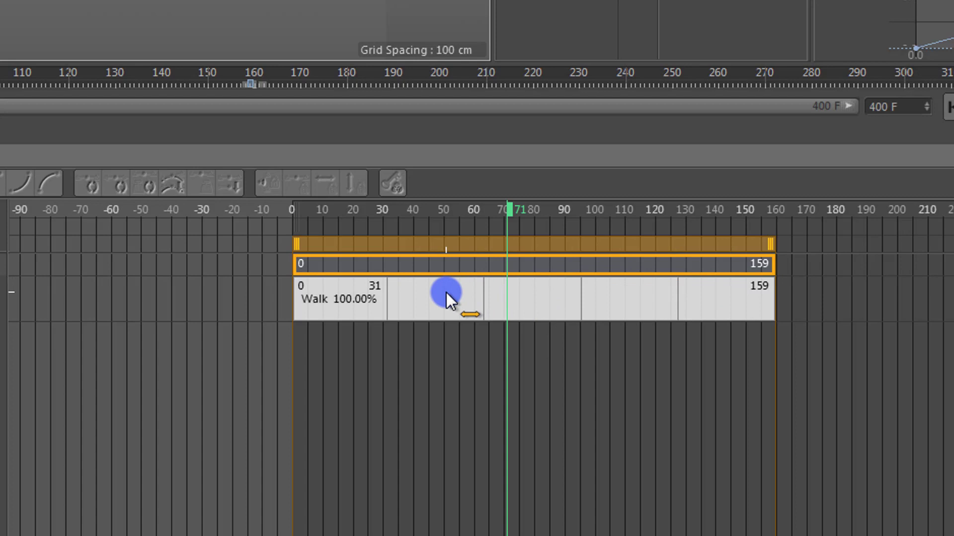
{"action": "left_click", "coordinate": [344, 293]}
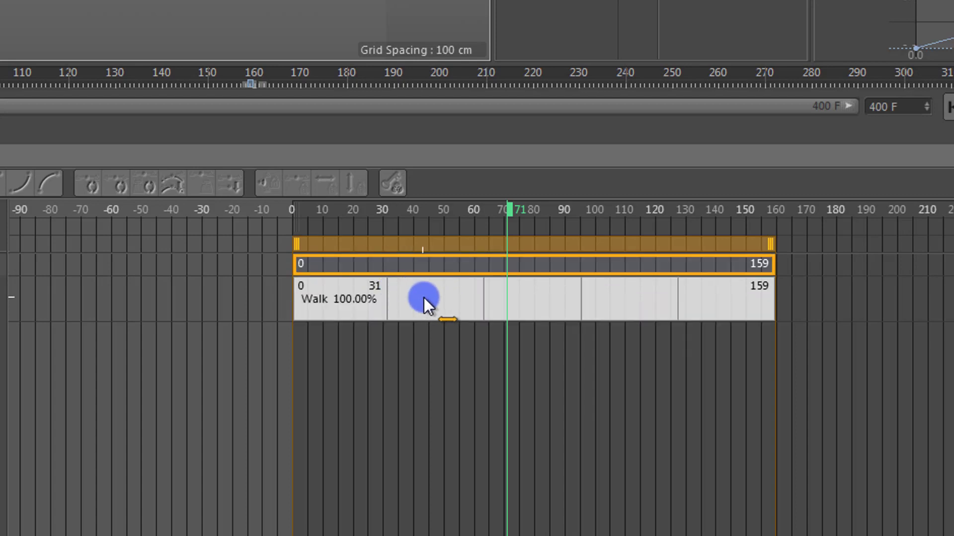
{"action": "right_click", "coordinate": [553, 289]}
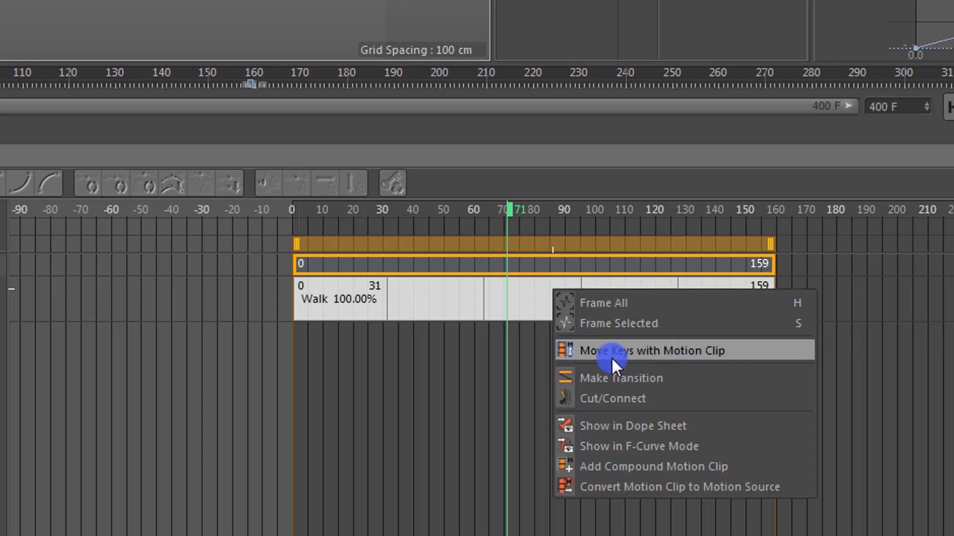
{"action": "left_click", "coordinate": [634, 396]}
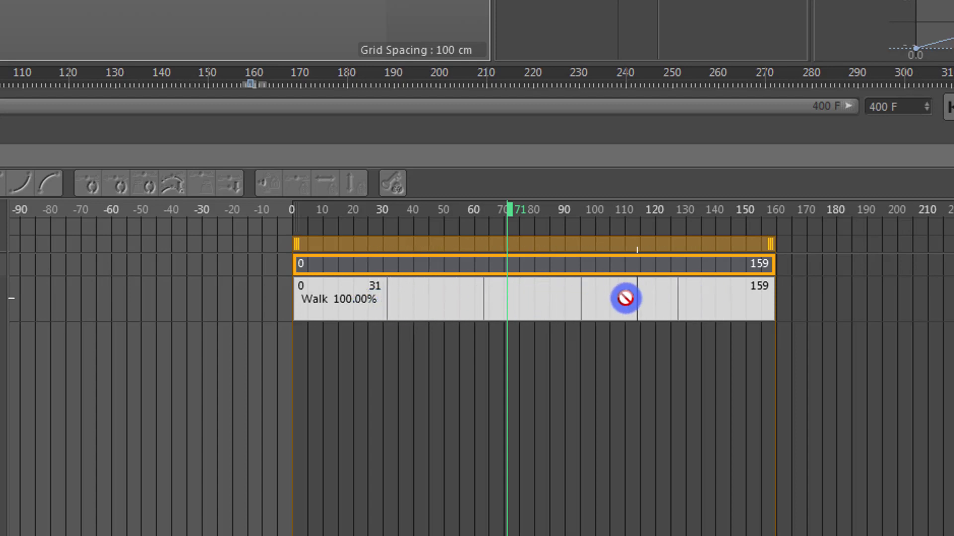
{"action": "right_click", "coordinate": [610, 298]}
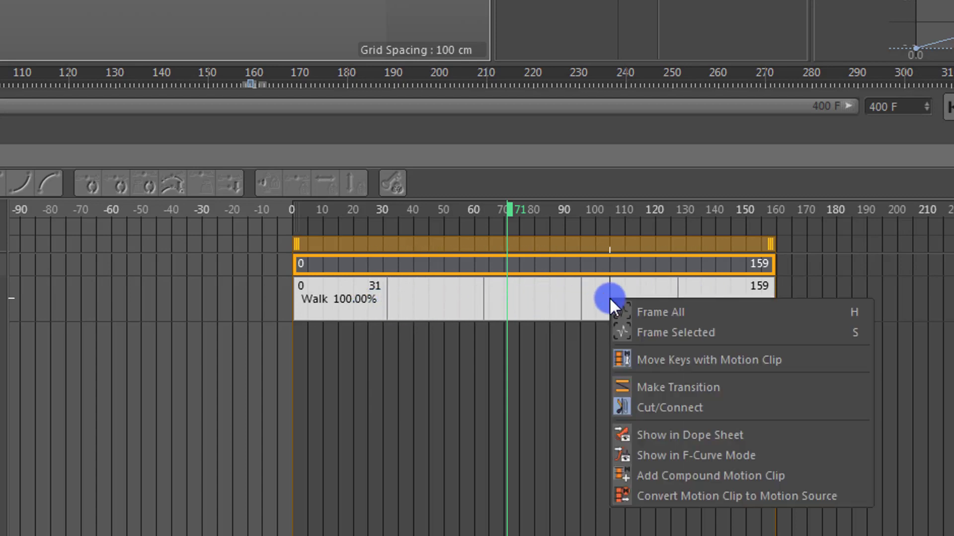
{"action": "left_click", "coordinate": [691, 408]}
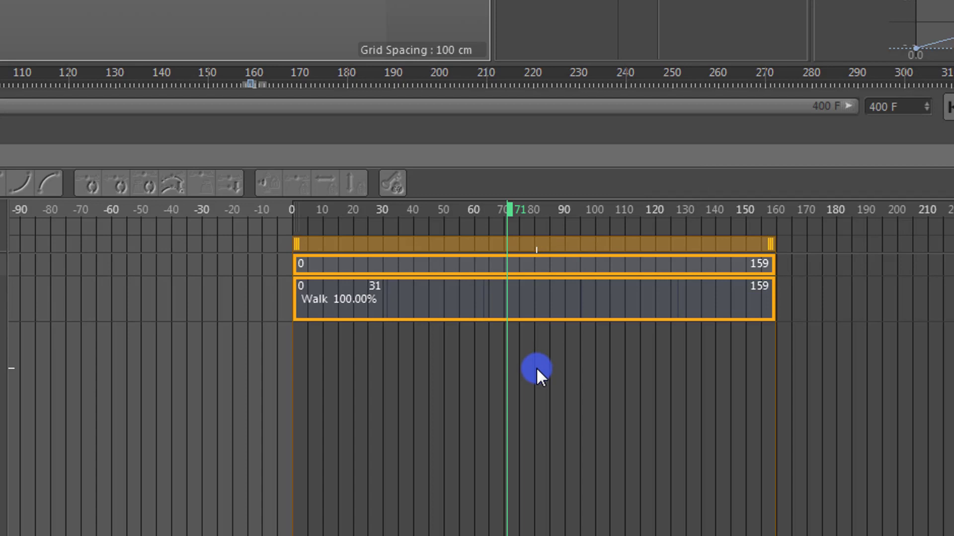
Step: Delete the looped Walk clip from Layer 6
{"action": "left_click", "coordinate": [527, 300]}
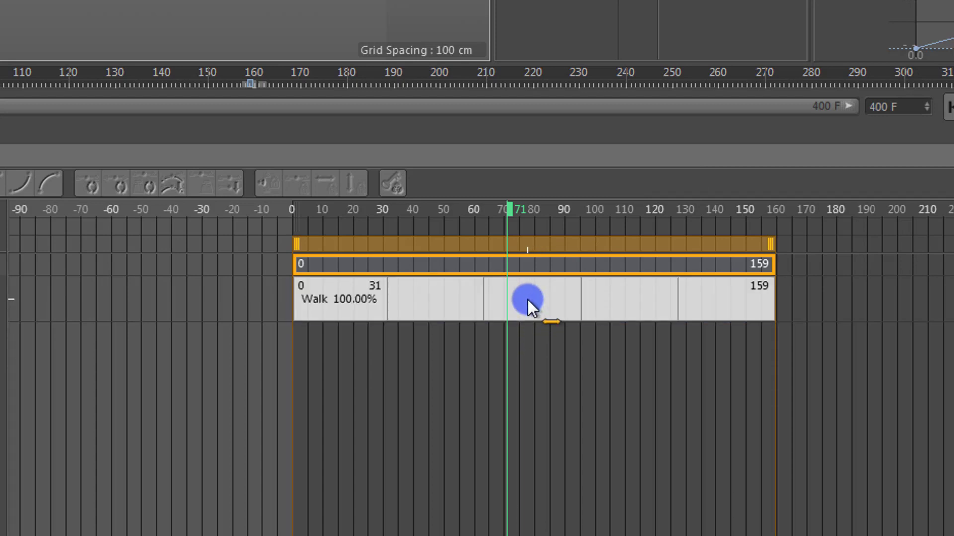
{"action": "left_click", "coordinate": [528, 300]}
{"action": "left_click", "coordinate": [431, 304]}
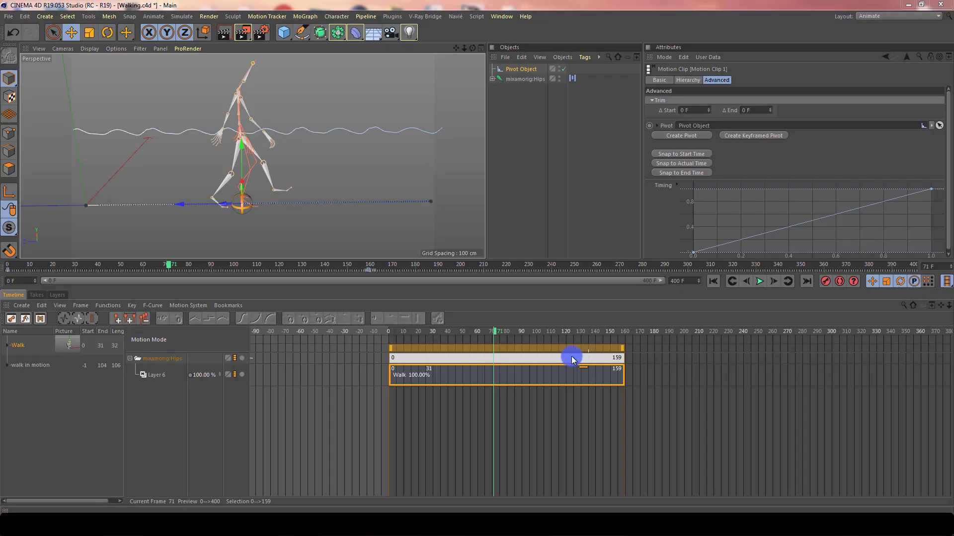
{"action": "left_click", "coordinate": [672, 264]}
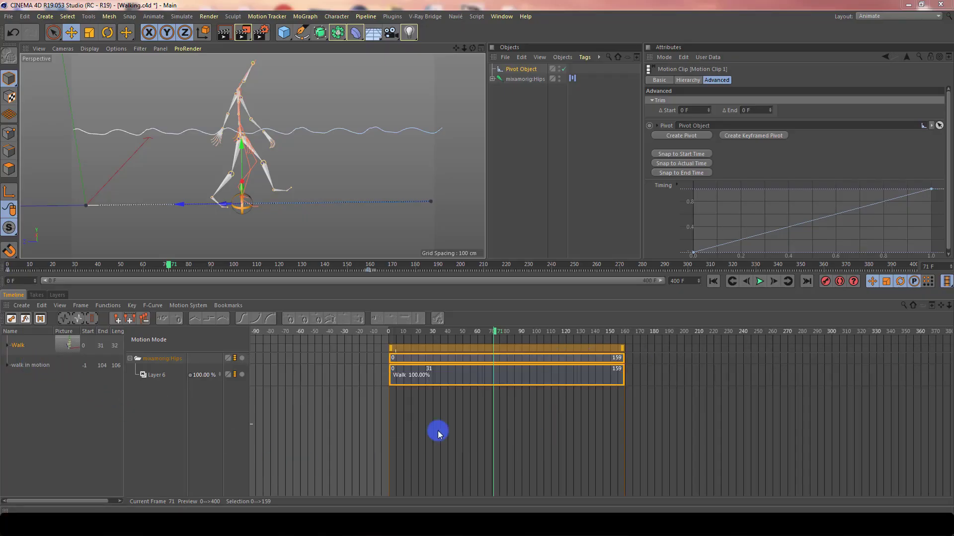
{"action": "left_click", "coordinate": [494, 380]}
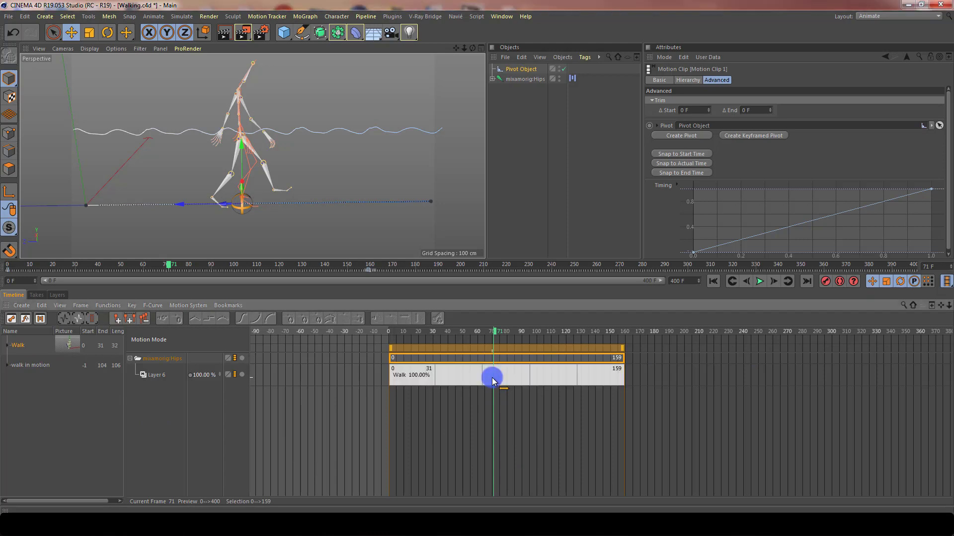
{"action": "key", "text": "Delete"}
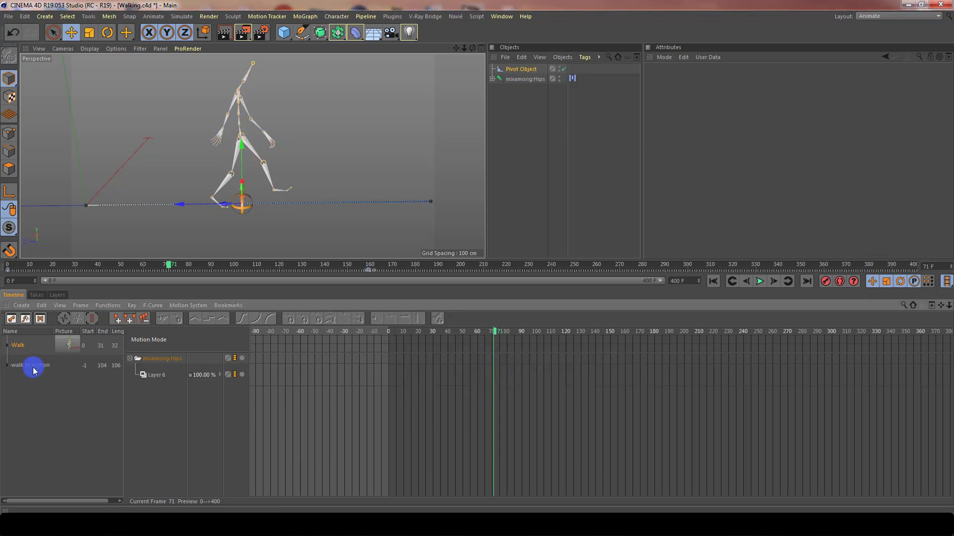
Step: Place the walk in motion source on Layer 6 as a clip starting at frame 0 and scrub to frame 48
{"action": "left_click_drag", "start_coordinate": [31, 366], "coordinate": [426, 395]}
{"action": "left_click", "coordinate": [480, 332]}
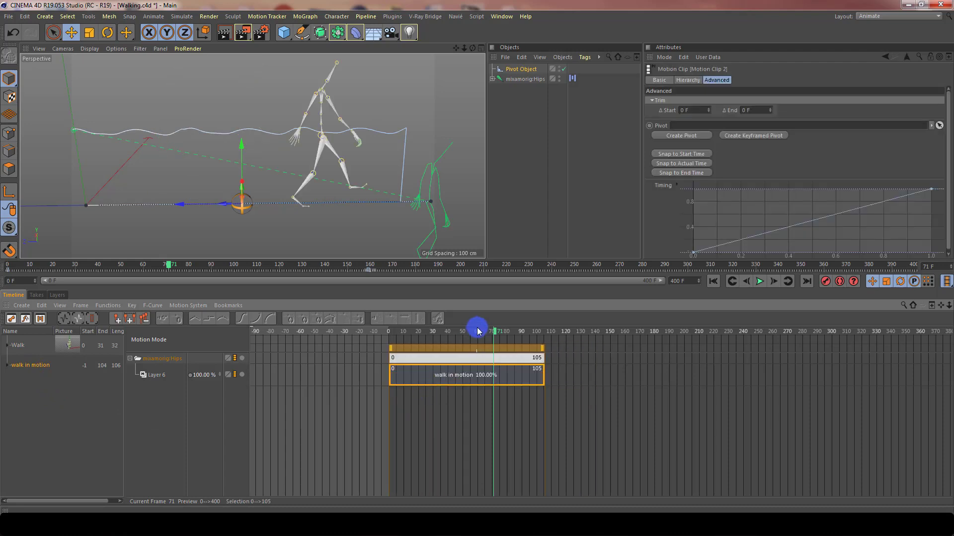
{"action": "mouse_move", "coordinate": [479, 332]}
{"action": "left_mouse_down"}
{"action": "mouse_move", "coordinate": [373, 331]}
{"action": "mouse_move", "coordinate": [461, 337]}
{"action": "left_mouse_up"}
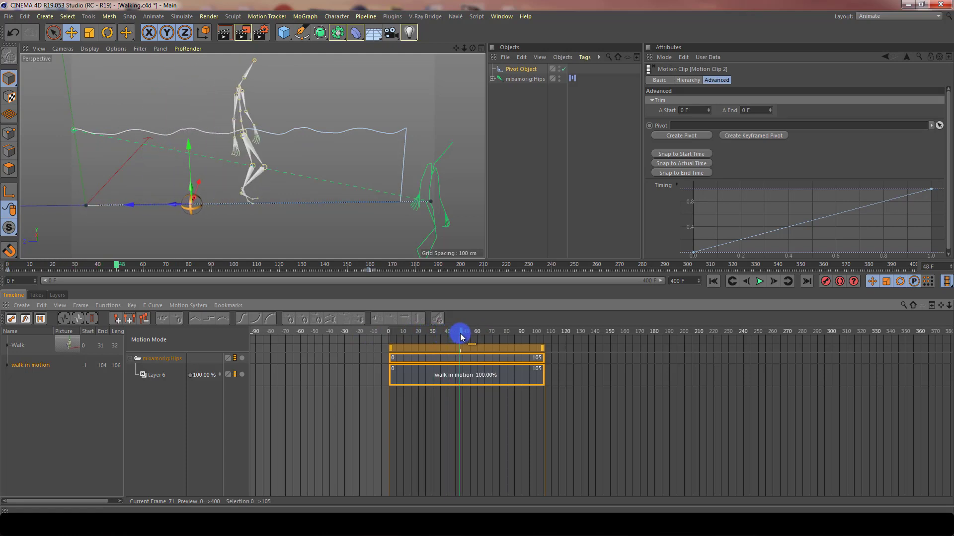
Step: Split the walk in motion clip at frame 50 with Cut/Connect
{"action": "left_click_drag", "start_coordinate": [273, 211], "coordinate": [297, 172], "text": "alt"}
{"action": "left_click", "coordinate": [463, 378]}
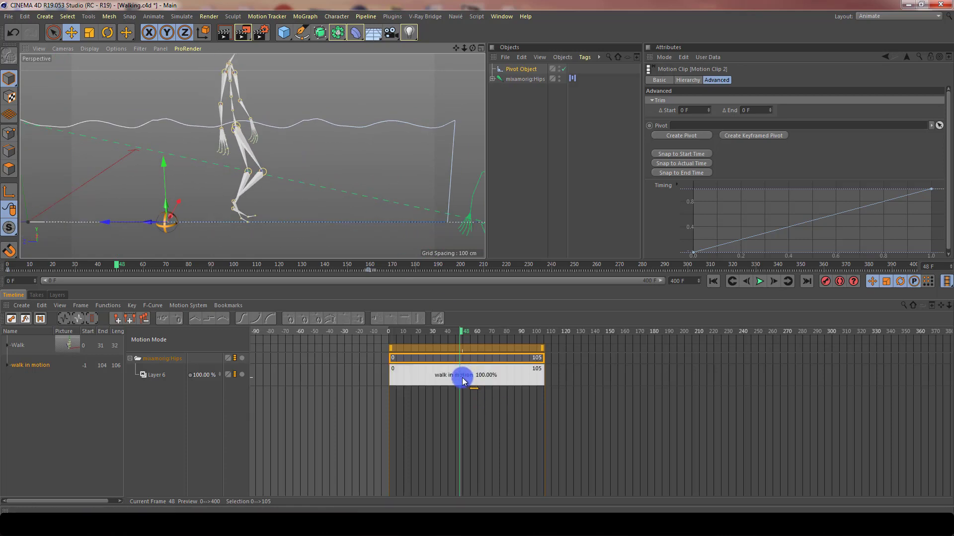
{"action": "right_click_drag", "start_coordinate": [463, 382], "coordinate": [457, 361], "text": "alt"}
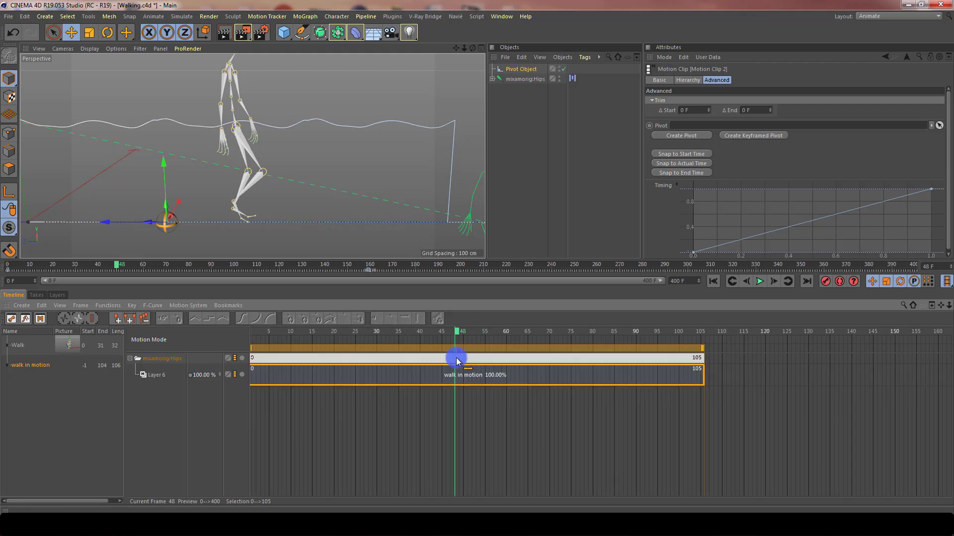
{"action": "left_click_drag", "start_coordinate": [454, 334], "coordinate": [463, 335]}
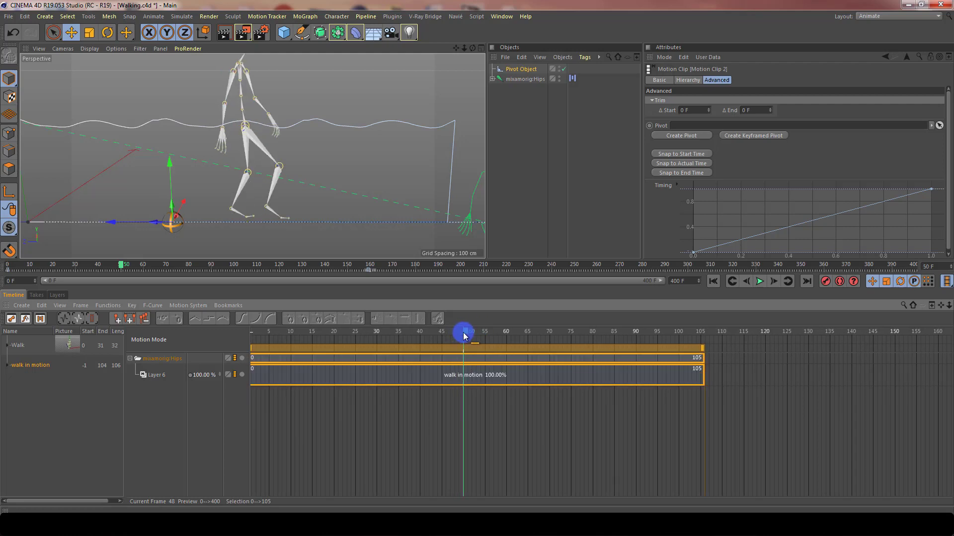
{"action": "left_click", "coordinate": [472, 376]}
{"action": "right_click", "coordinate": [475, 376]}
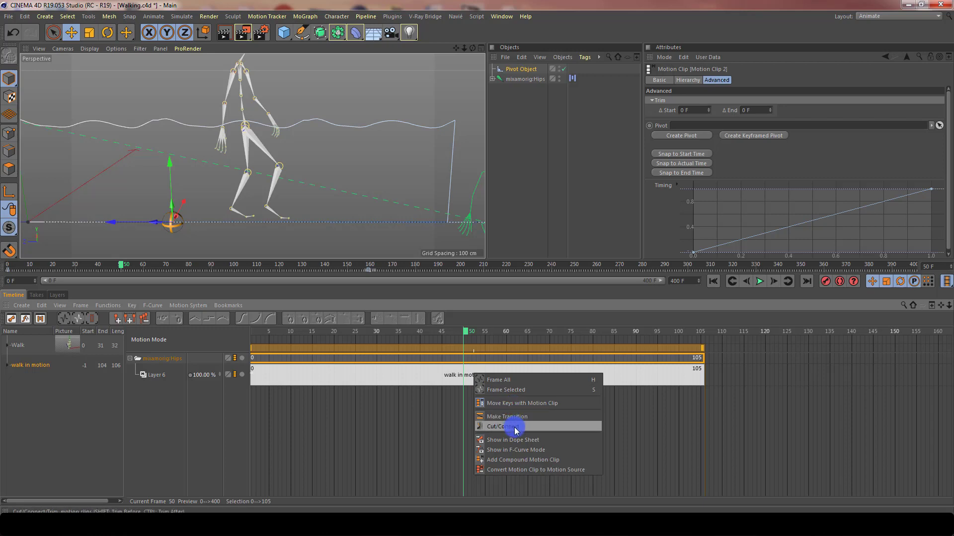
{"action": "left_click", "coordinate": [516, 429]}
{"action": "left_click", "coordinate": [464, 377]}
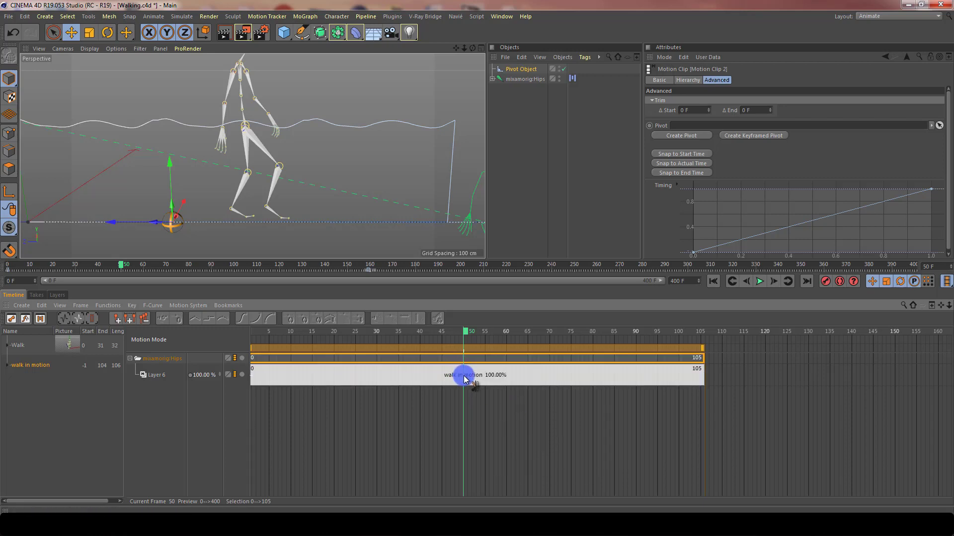
{"action": "left_click", "coordinate": [474, 446]}
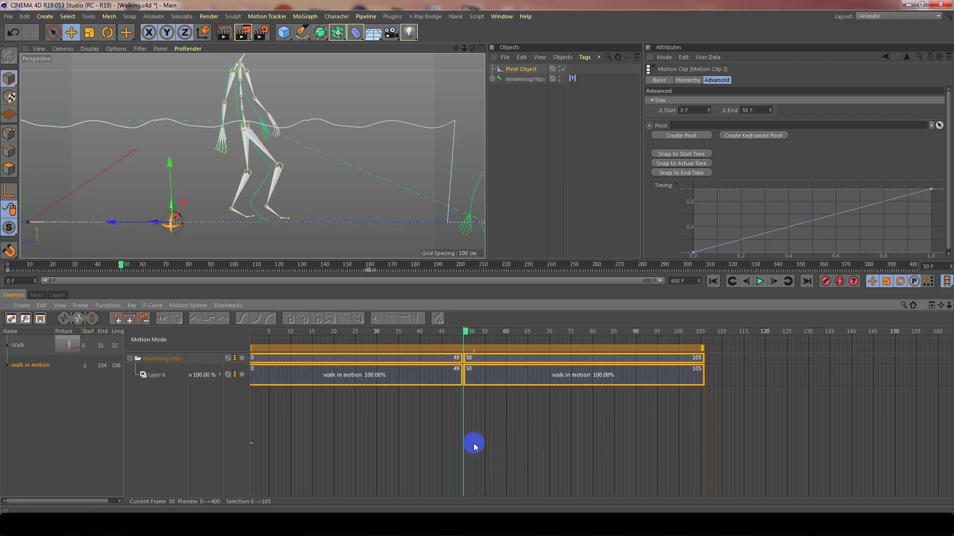
Step: Split the second walk in motion segment again at frame 70
{"action": "left_click", "coordinate": [496, 374]}
{"action": "left_click", "coordinate": [511, 360]}
{"action": "left_click", "coordinate": [548, 379]}
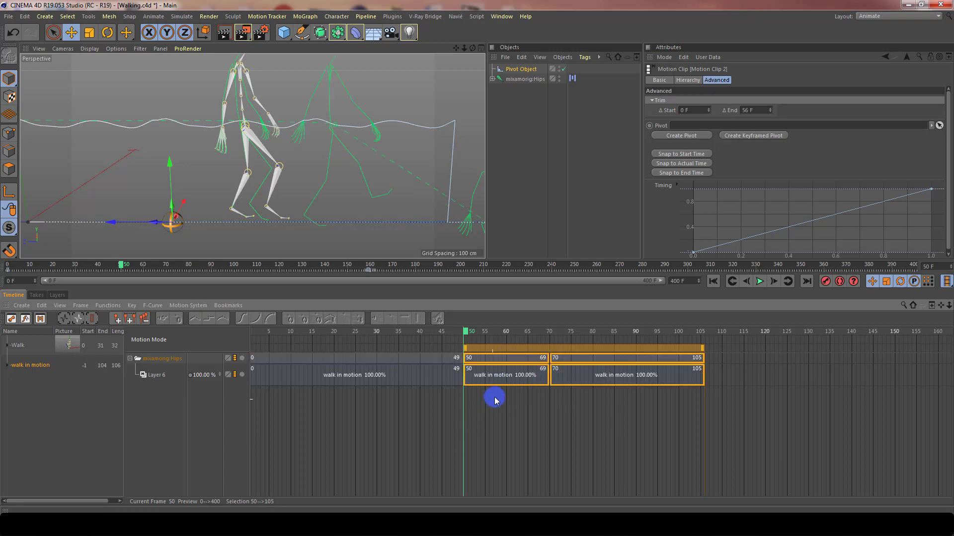
{"action": "left_click", "coordinate": [507, 378]}
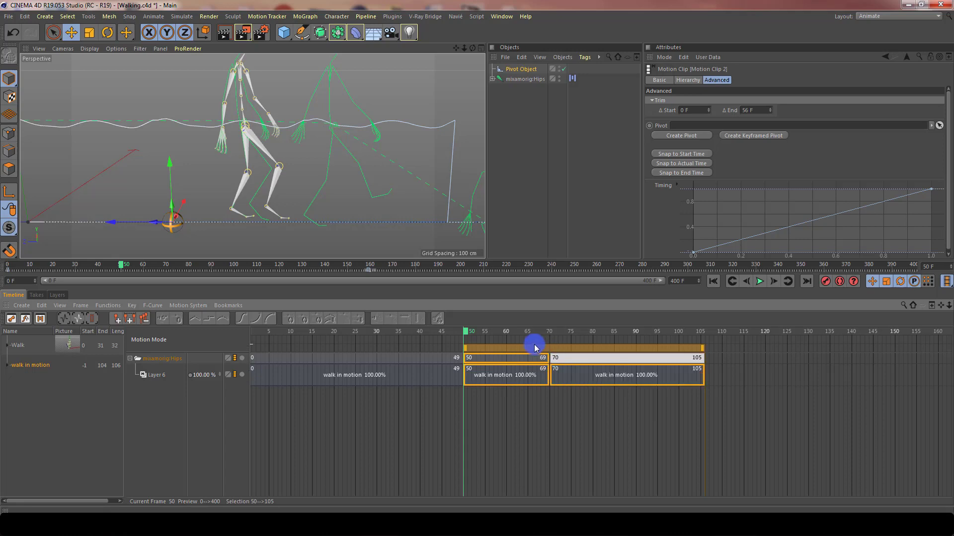
{"action": "left_click", "coordinate": [461, 372]}
{"action": "left_click", "coordinate": [485, 372]}
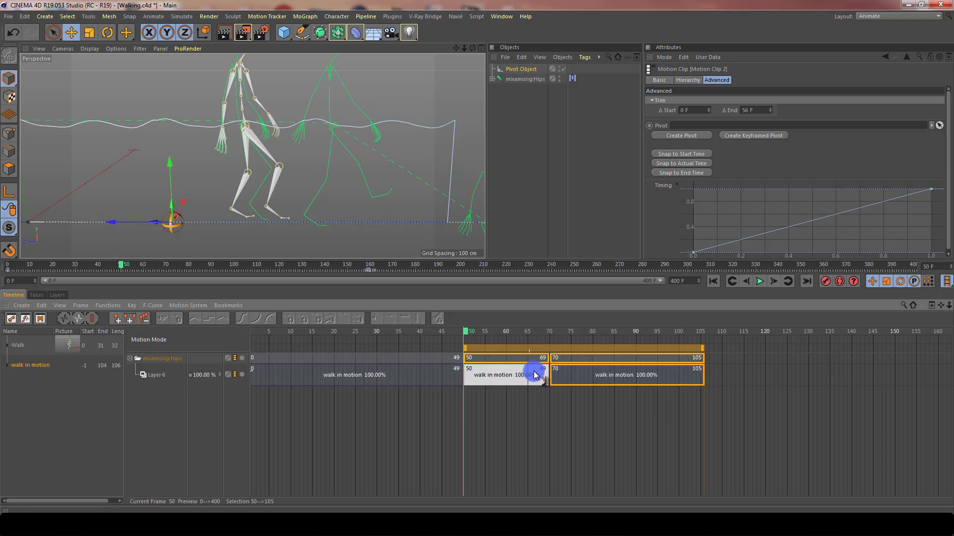
{"action": "left_click", "coordinate": [574, 372]}
{"action": "left_click", "coordinate": [507, 376]}
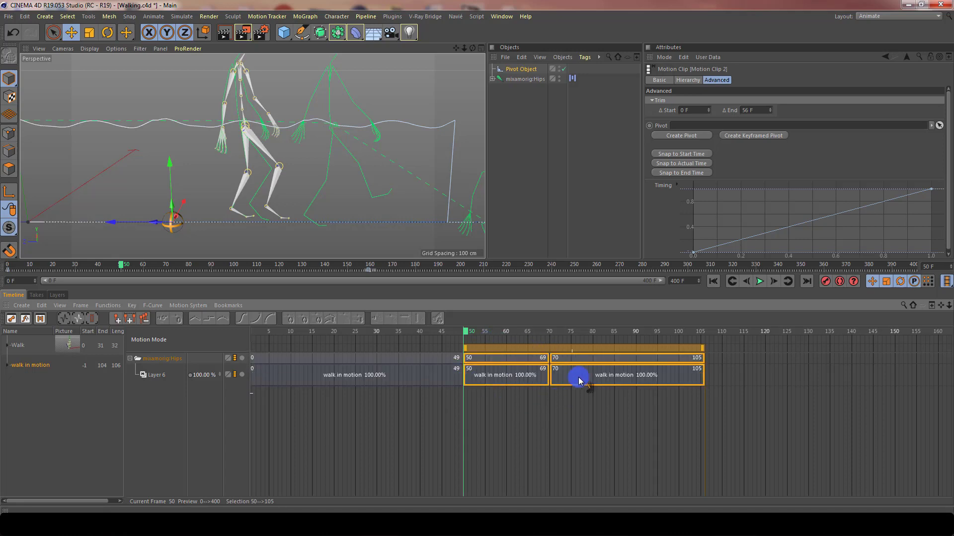
Step: Switch off Cut/Connect and select only the middle walk in motion segment, frames 50 to 69
{"action": "right_click", "coordinate": [500, 379]}
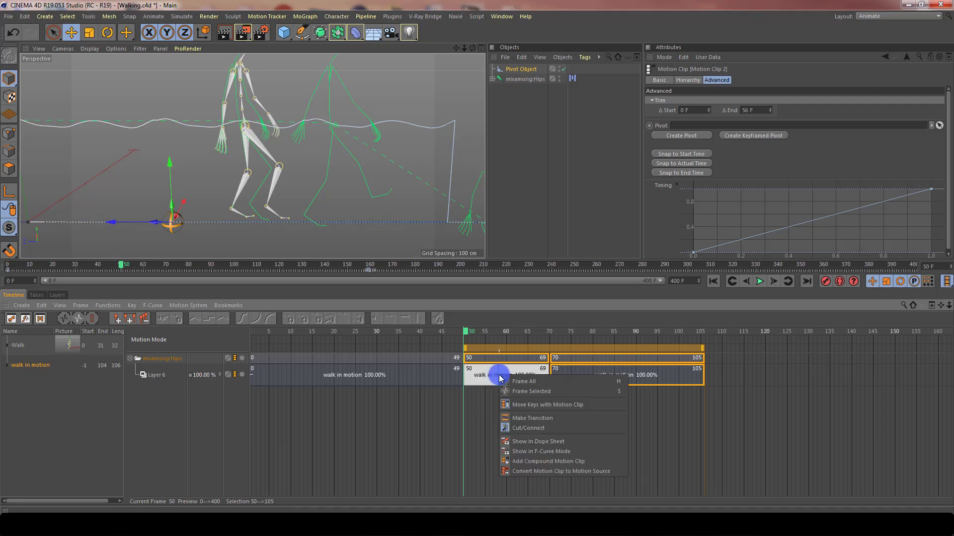
{"action": "left_click", "coordinate": [542, 432]}
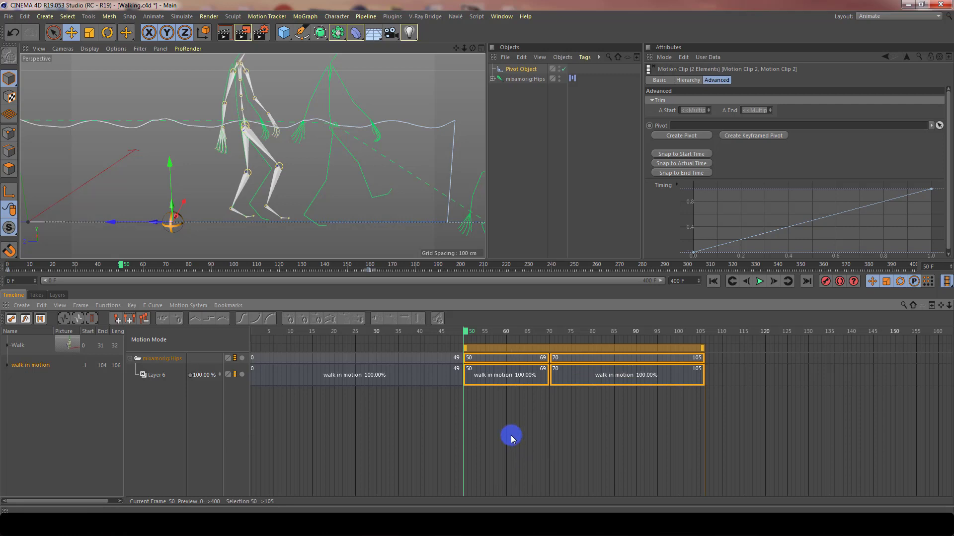
{"action": "left_click", "coordinate": [513, 380]}
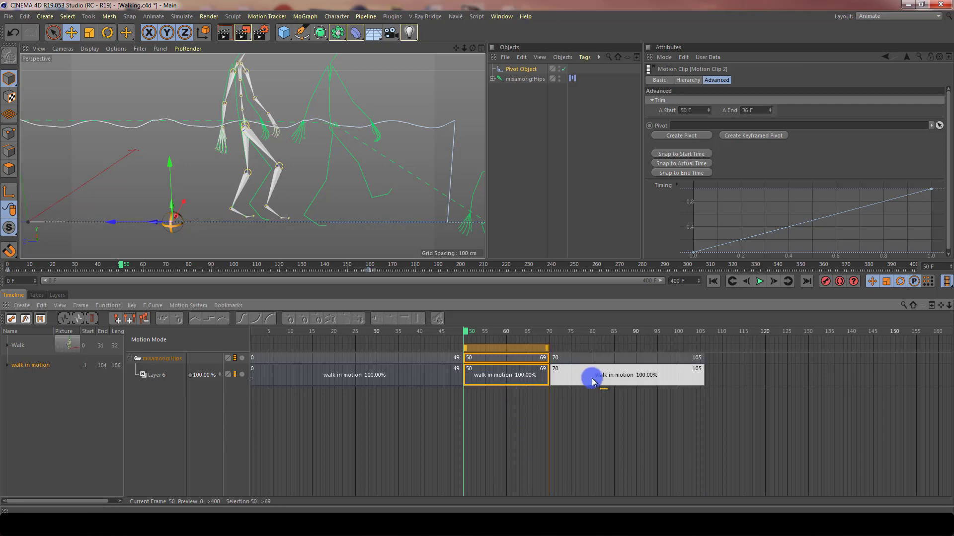
Step: Move the last walk in motion segment to start at frame 95 and stretch the middle segment to end at frame 94
{"action": "left_click_drag", "start_coordinate": [592, 381], "coordinate": [666, 377]}
{"action": "left_click", "coordinate": [513, 376]}
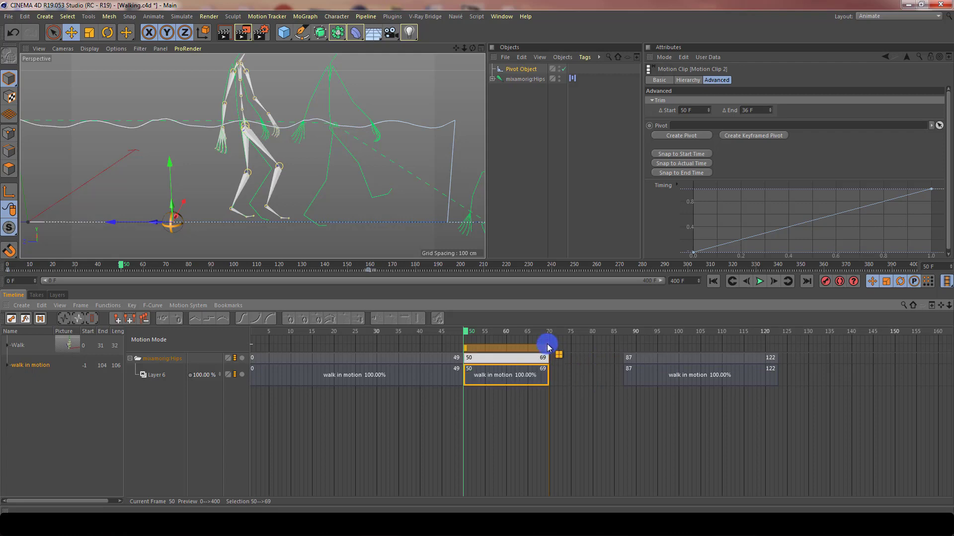
{"action": "left_click_drag", "start_coordinate": [655, 366], "coordinate": [690, 370]}
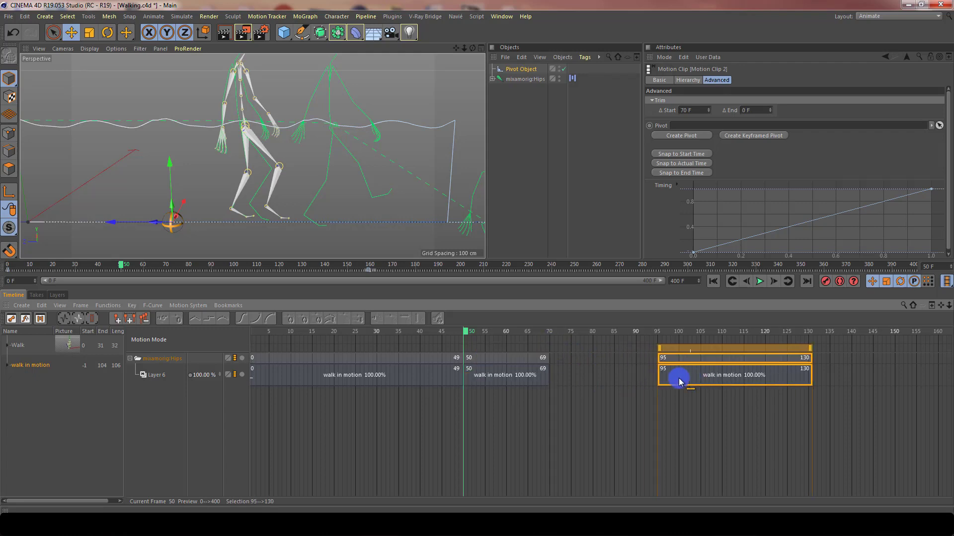
{"action": "left_click", "coordinate": [547, 358]}
{"action": "left_click_drag", "start_coordinate": [548, 351], "coordinate": [679, 373]}
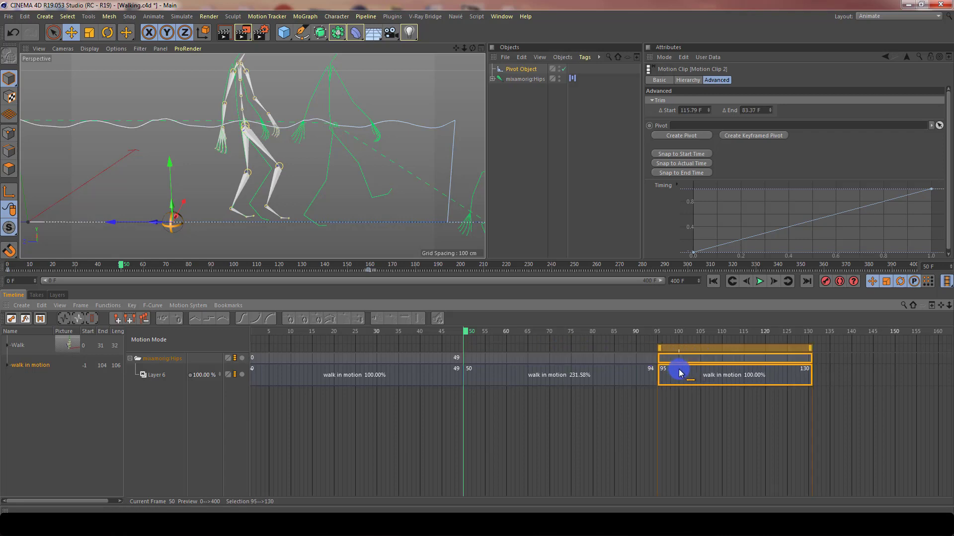
Step: Play the animation from about frame 9 through all three walk in motion segments to review the timing
{"action": "left_click", "coordinate": [517, 356]}
{"action": "left_click_drag", "start_coordinate": [468, 333], "coordinate": [290, 326]}
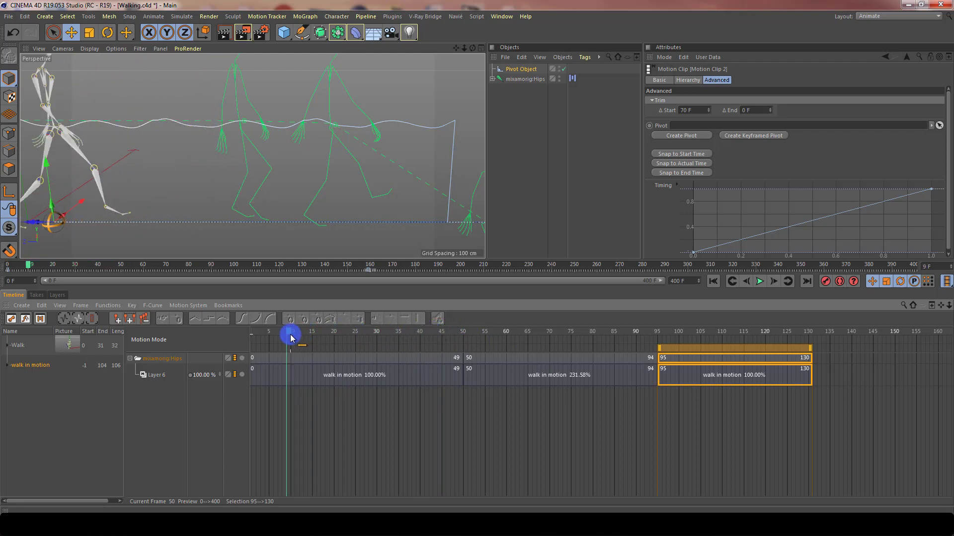
{"action": "left_click", "coordinate": [761, 282]}
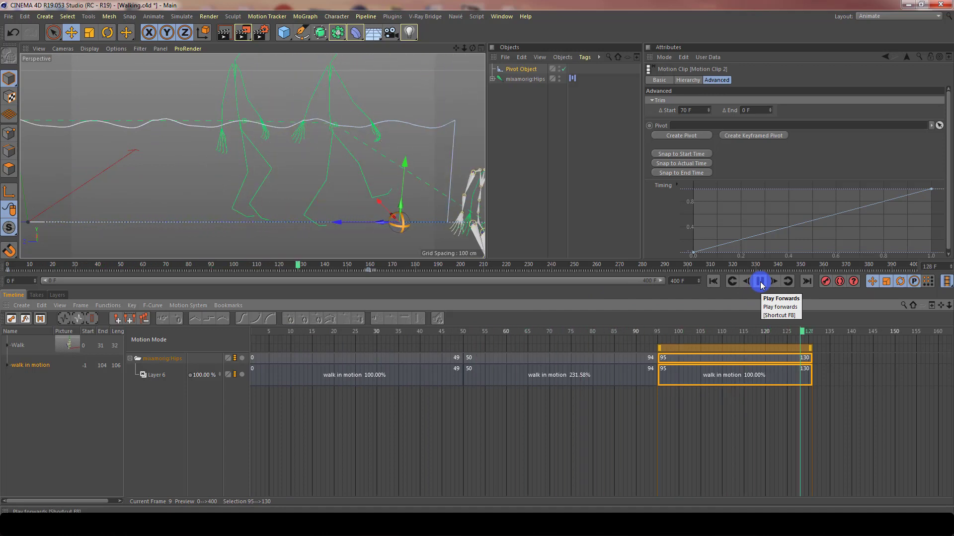
{"action": "left_click", "coordinate": [760, 282]}
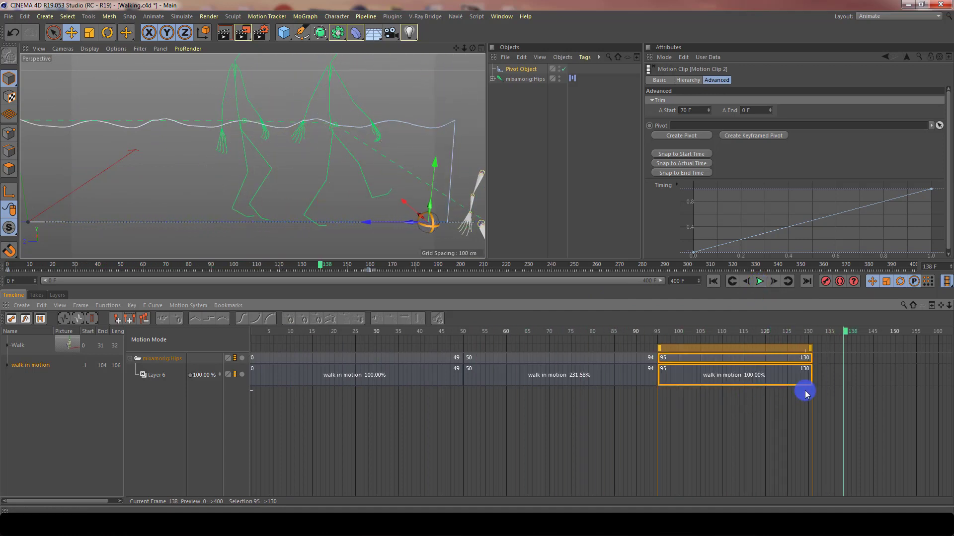
Step: Select the walk in motion segments at frames 50 to 94 and 95 to 130 and join them with Cut/Connect
{"action": "left_click_drag", "start_coordinate": [794, 412], "coordinate": [487, 336]}
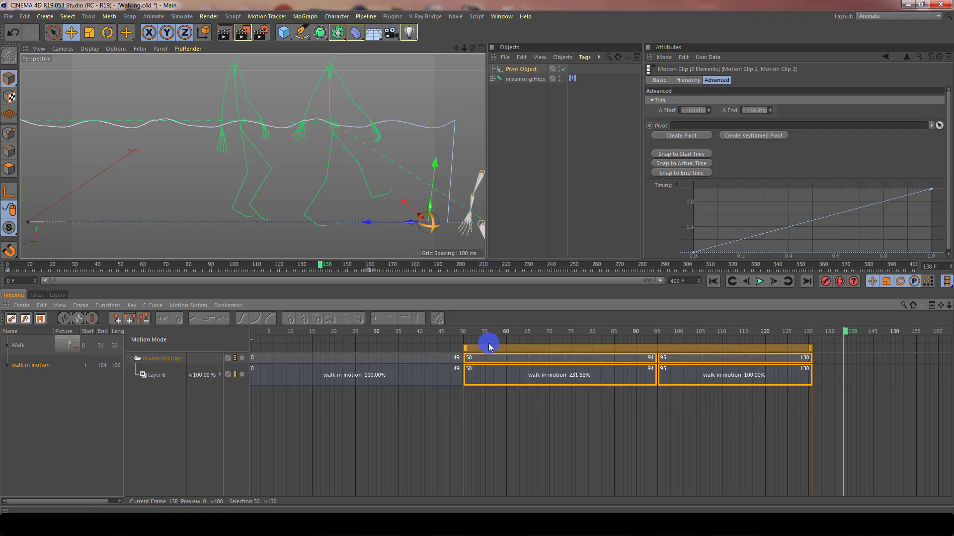
{"action": "left_click", "coordinate": [616, 412]}
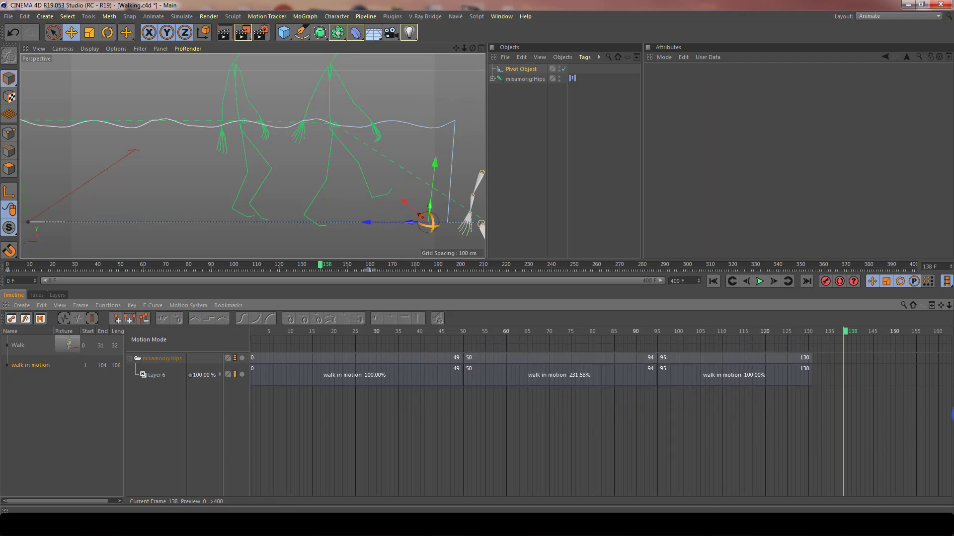
{"action": "key", "text": "ctrl+z"}
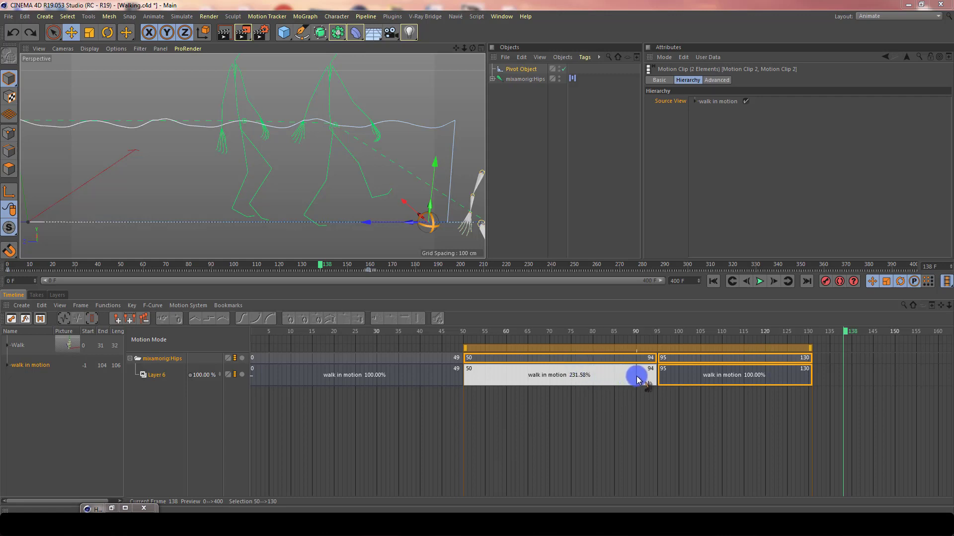
{"action": "left_click", "coordinate": [625, 421]}
{"action": "left_click_drag", "start_coordinate": [616, 385], "coordinate": [690, 380]}
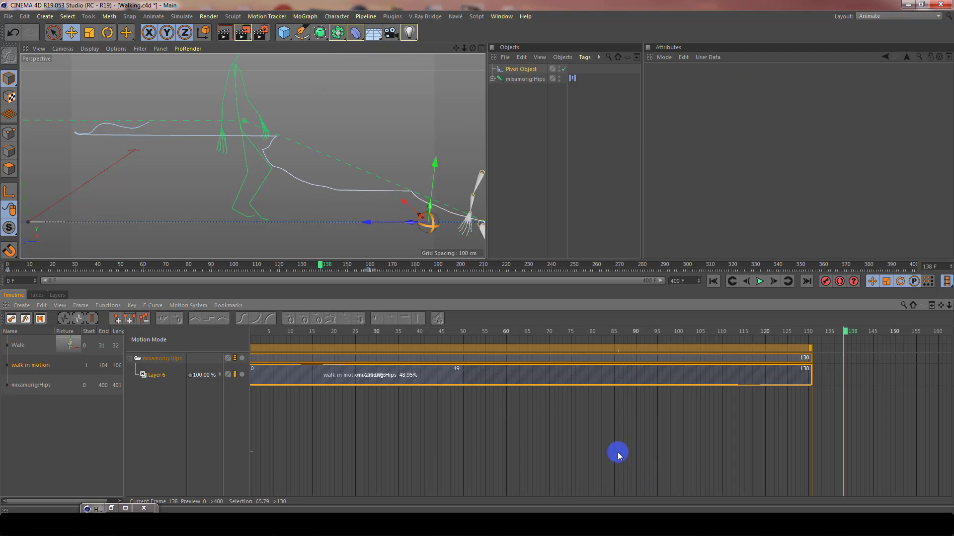
Step: Switch off Cut/Connect, try shifting the connected mixamorig:Hips clip to start at frame 1, and undo the move
{"action": "left_click_drag", "start_coordinate": [520, 380], "coordinate": [423, 431]}
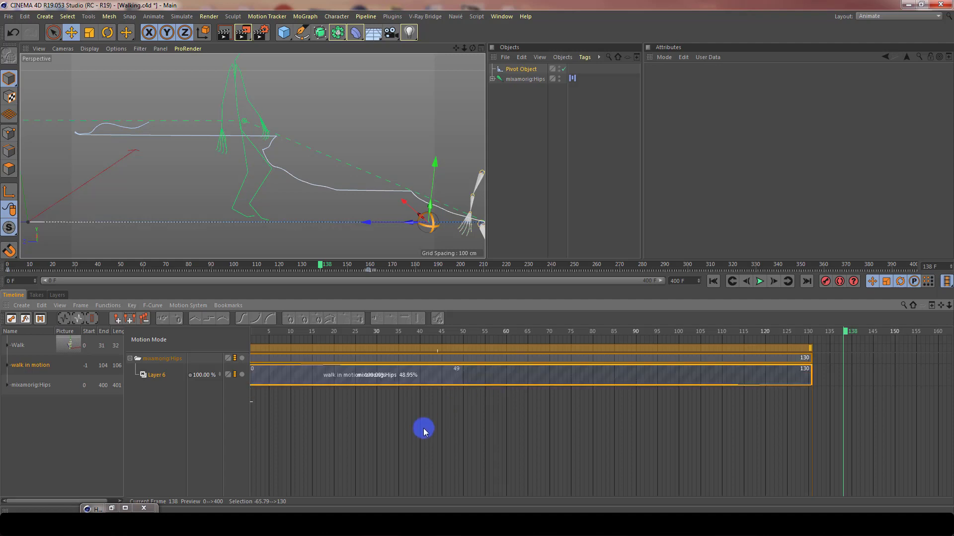
{"action": "right_click", "coordinate": [525, 380]}
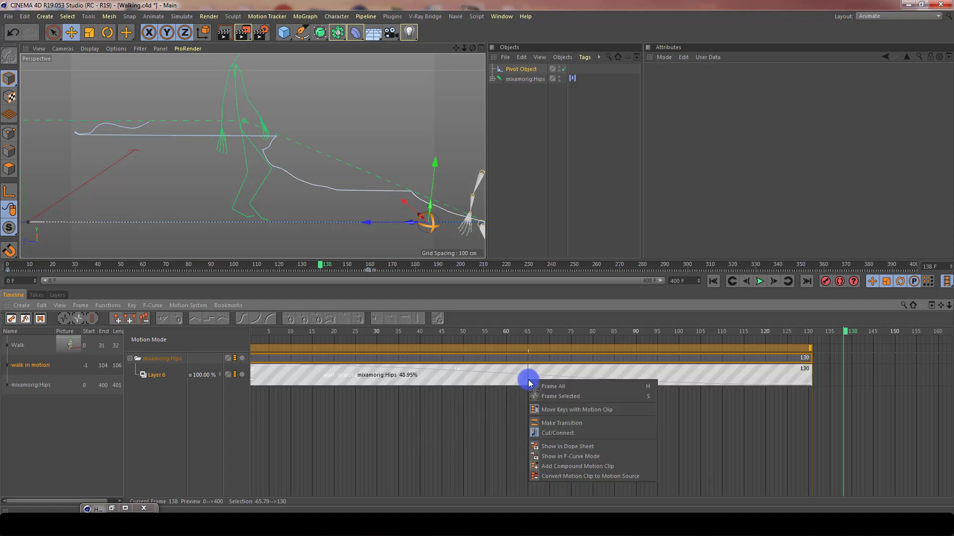
{"action": "left_click", "coordinate": [559, 434]}
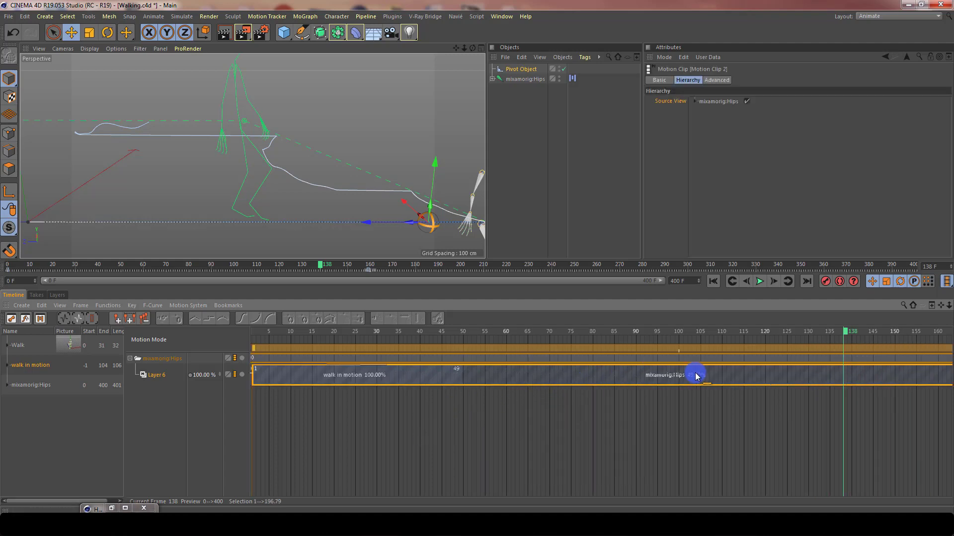
{"action": "mouse_move", "coordinate": [723, 378]}
{"action": "left_mouse_down"}
{"action": "mouse_move", "coordinate": [476, 390]}
{"action": "mouse_move", "coordinate": [485, 390]}
{"action": "mouse_move", "coordinate": [464, 375]}
{"action": "mouse_move", "coordinate": [676, 385]}
{"action": "mouse_move", "coordinate": [714, 371]}
{"action": "mouse_move", "coordinate": [538, 383]}
{"action": "mouse_move", "coordinate": [725, 389]}
{"action": "left_mouse_up"}
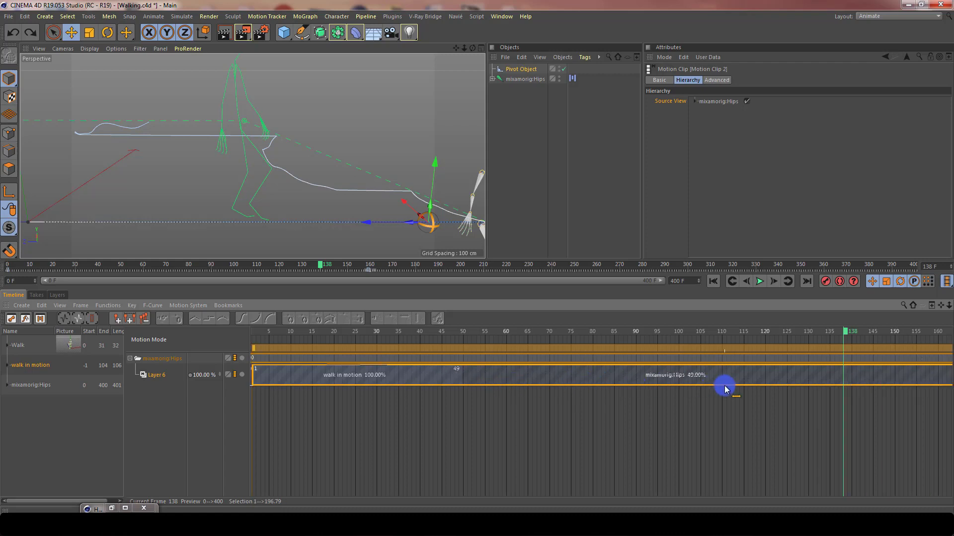
{"action": "key", "text": "ctrl+z"}
Step: Delete the walk in motion segment at frames 0 to 49 and move the mixamorig:Hips clip to start at frame -1
{"action": "key", "text": "h"}
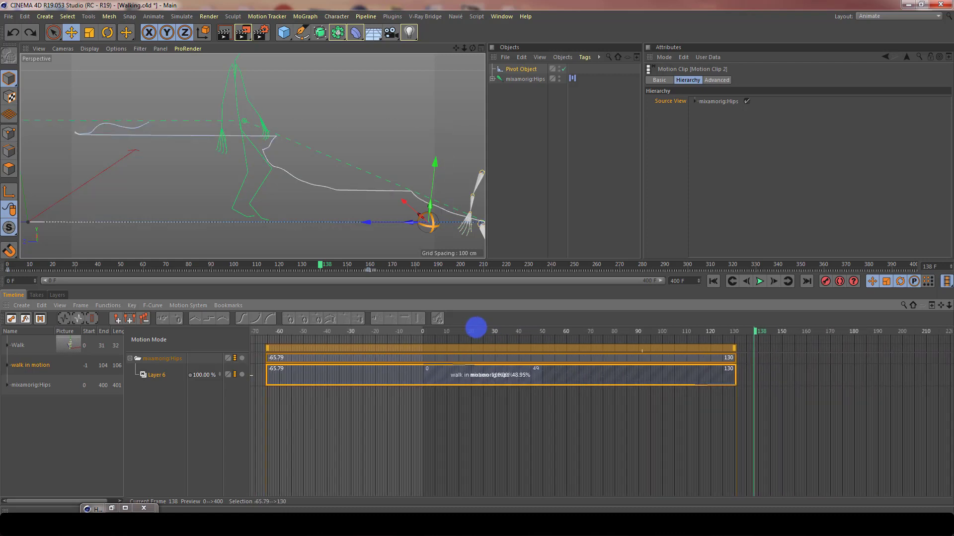
{"action": "scroll", "coordinate": [476, 327], "scroll_direction": "down", "scroll_amount": 2}
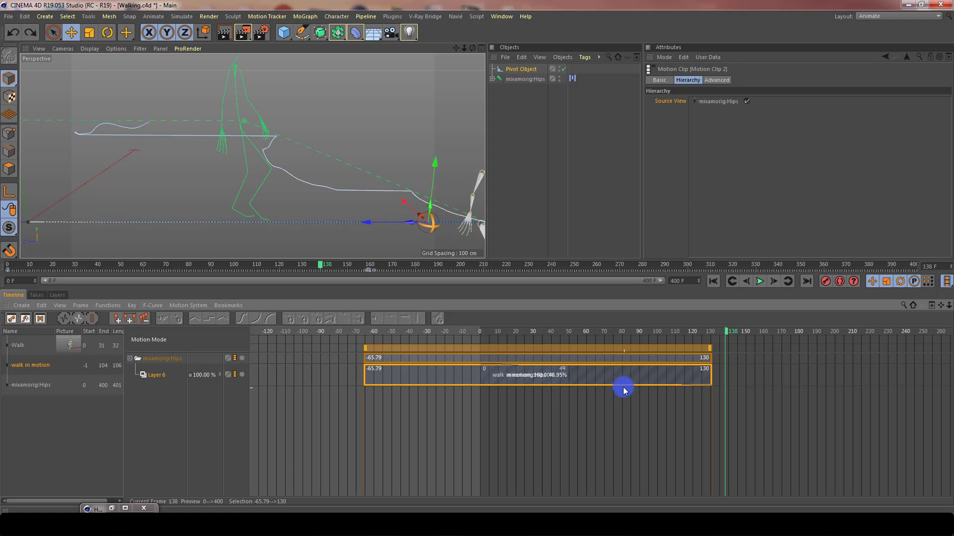
{"action": "left_click_drag", "start_coordinate": [624, 390], "coordinate": [872, 392]}
{"action": "left_click", "coordinate": [551, 382]}
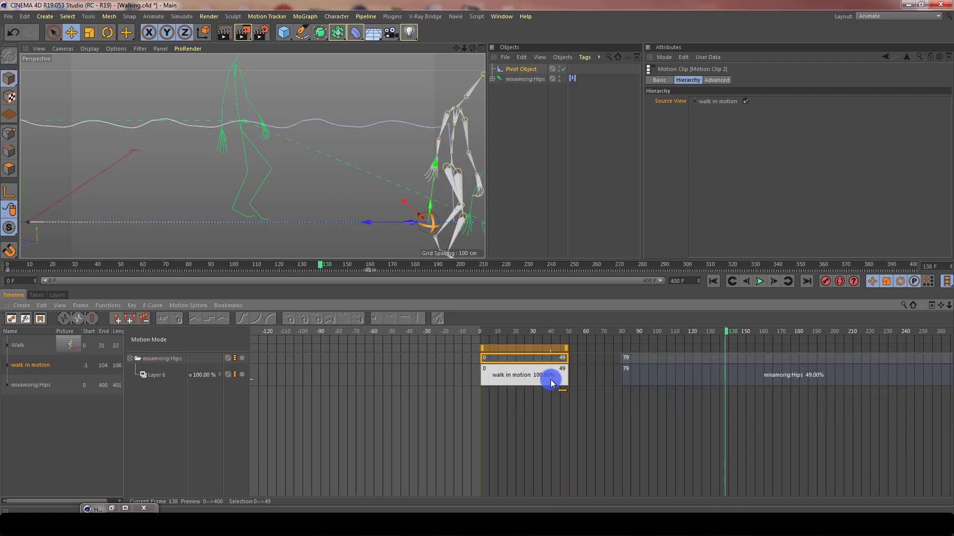
{"action": "left_click_drag", "start_coordinate": [638, 374], "coordinate": [510, 383]}
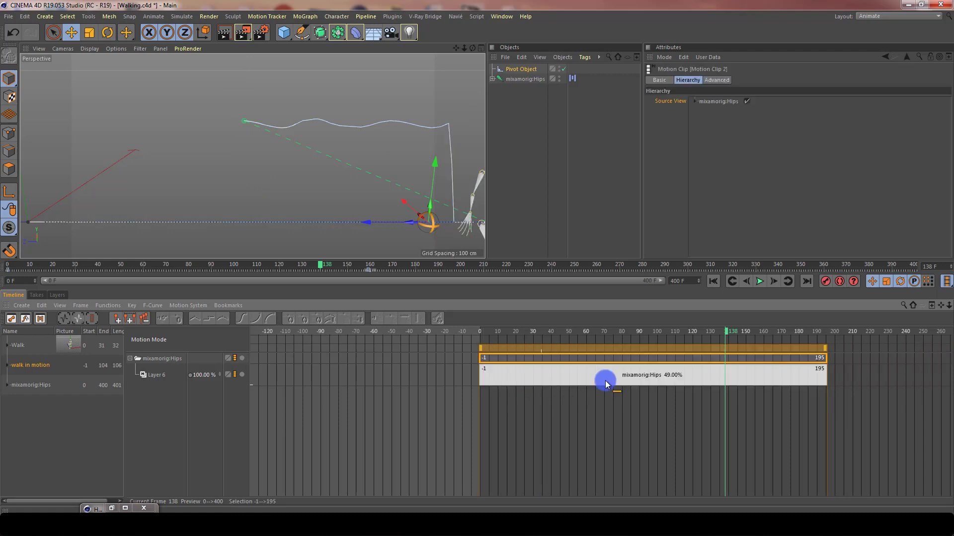
Step: Switch on Cut/Connect for the mixamorig:Hips clip on Layer 6
{"action": "scroll", "coordinate": [478, 327], "scroll_direction": "up", "scroll_amount": 5}
{"action": "scroll", "coordinate": [481, 326], "scroll_direction": "up", "scroll_amount": 1}
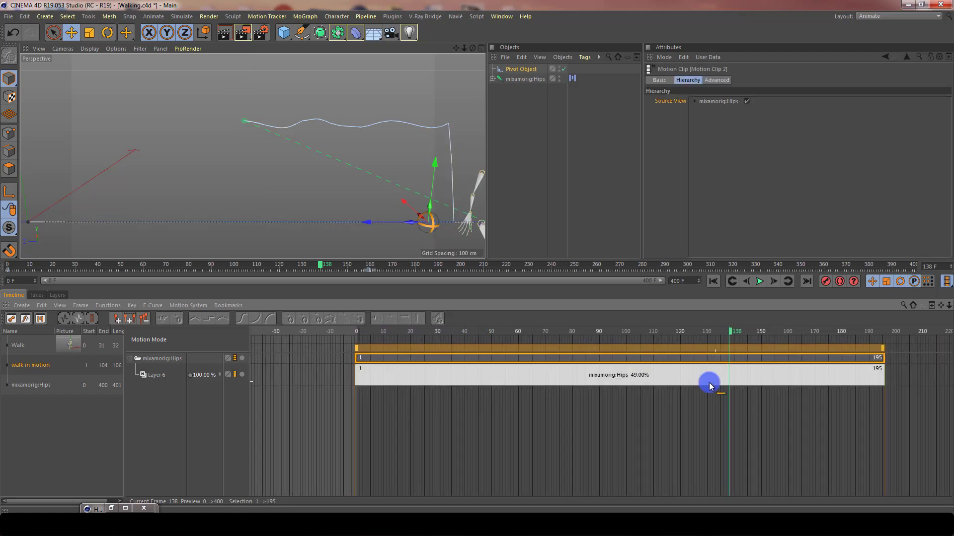
{"action": "right_click", "coordinate": [624, 374]}
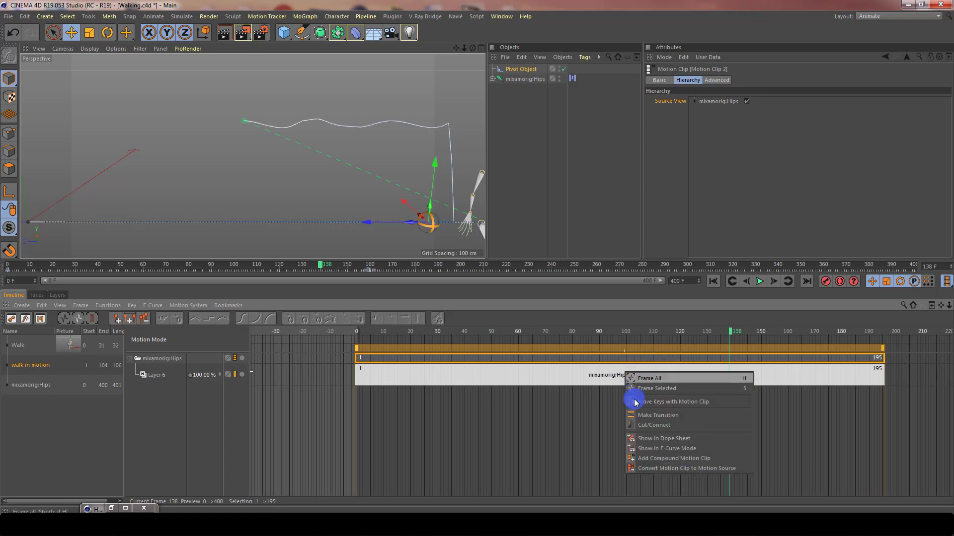
{"action": "left_click", "coordinate": [653, 426]}
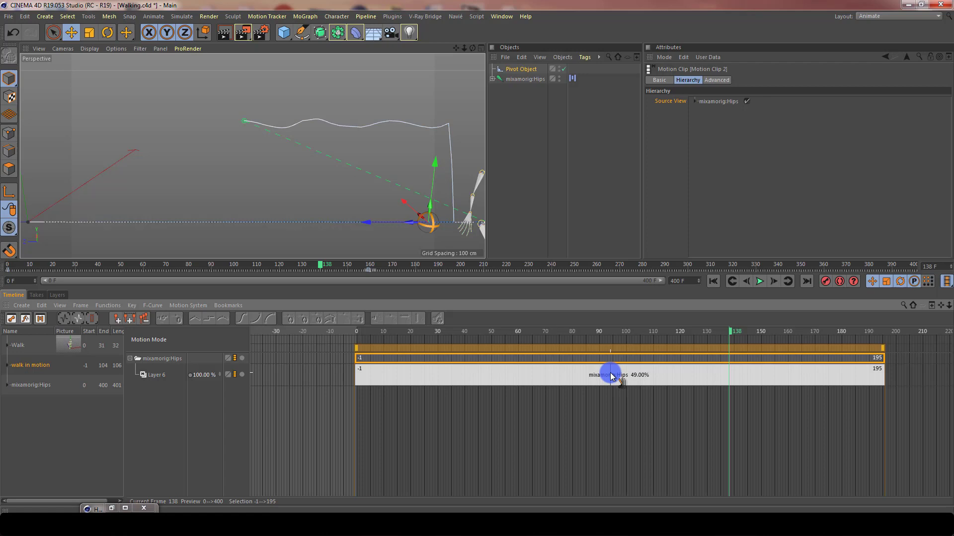
Step: Try to cut the mixamorig:Hips clip near frame 95 twice and undo each attempt
{"action": "mouse_move", "coordinate": [615, 378]}
{"action": "left_mouse_down"}
{"action": "mouse_move", "coordinate": [635, 378]}
{"action": "mouse_move", "coordinate": [615, 378]}
{"action": "left_mouse_up"}
{"action": "left_click", "coordinate": [615, 376]}
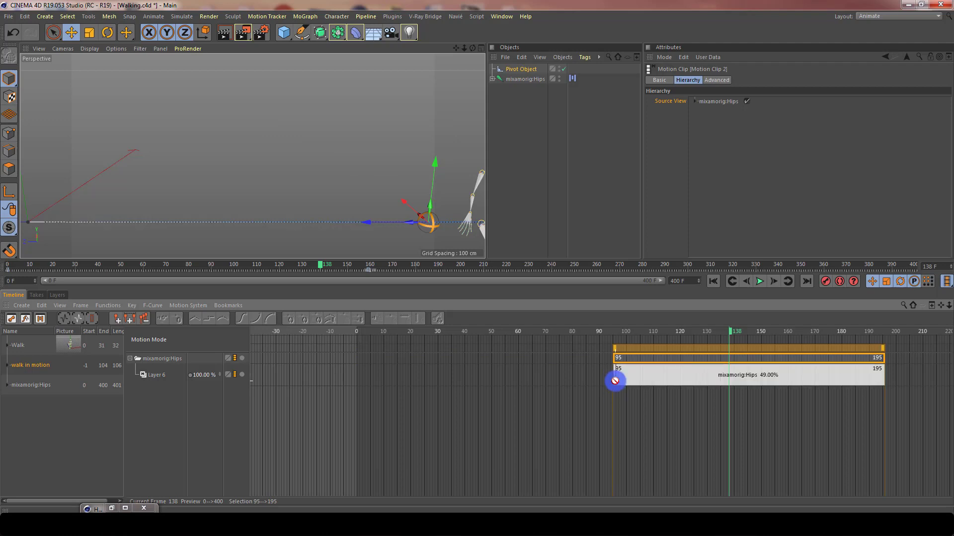
{"action": "key", "text": "ctrl+z"}
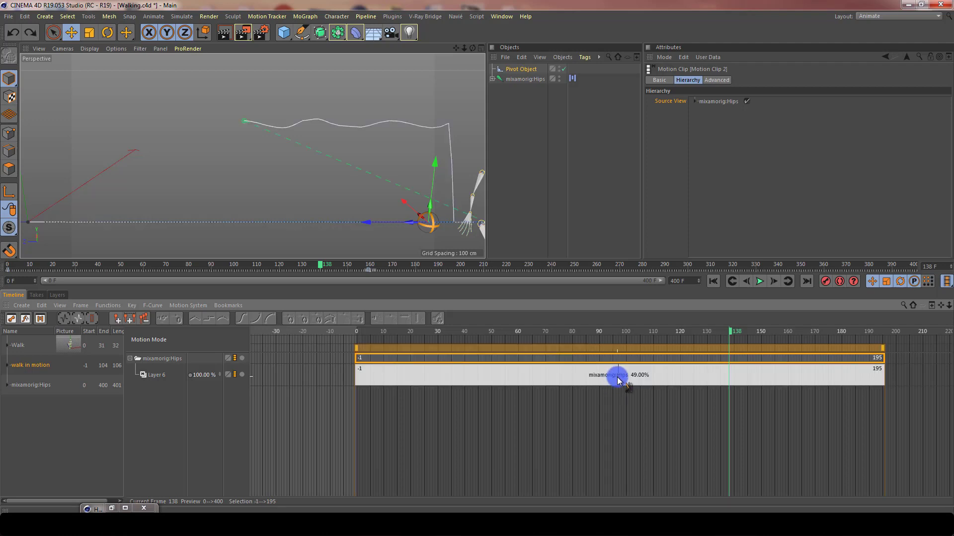
{"action": "left_click", "coordinate": [618, 381]}
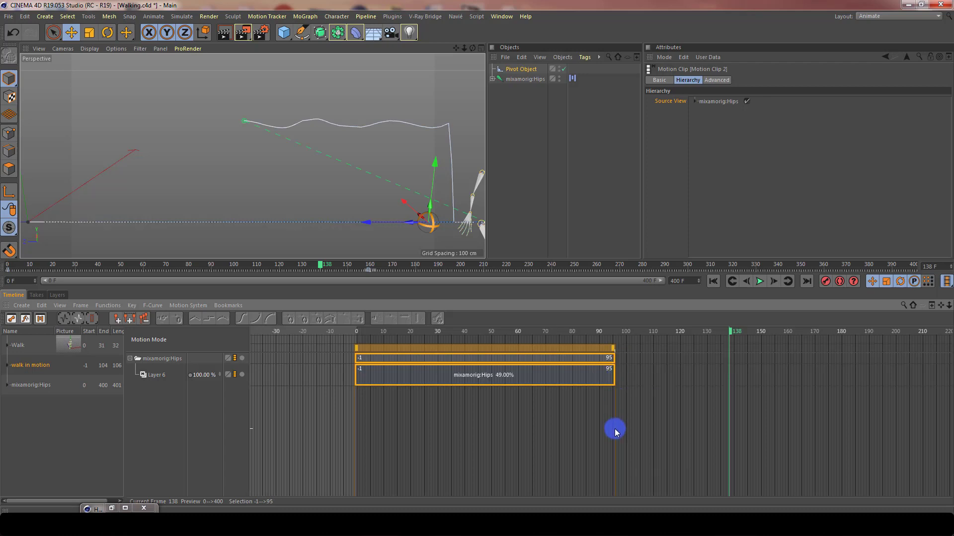
{"action": "key", "text": "ctrl+z"}
Step: Cut the mixamorig:Hips clip at frame 107, connect the two pieces again, and leave Cut/Connect
{"action": "left_click", "coordinate": [645, 376]}
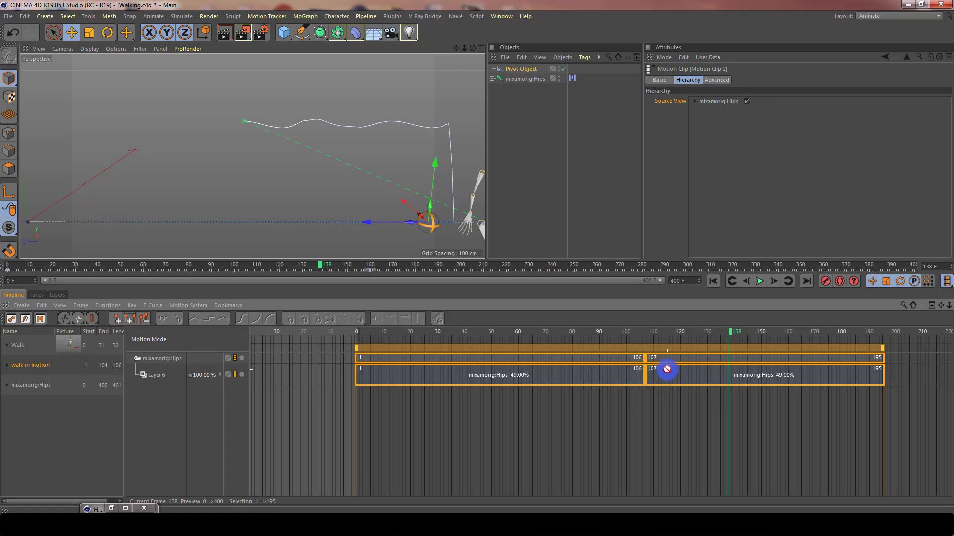
{"action": "left_click", "coordinate": [595, 376]}
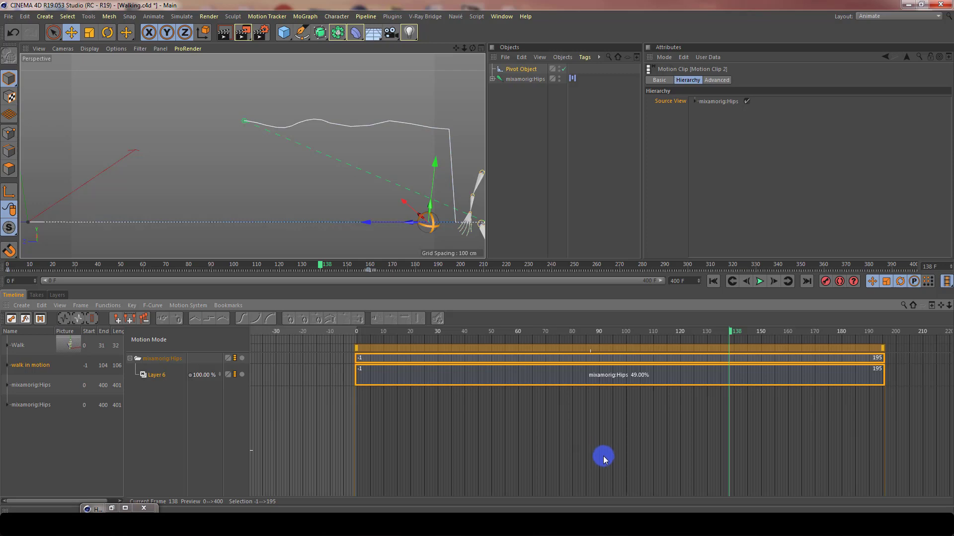
{"action": "left_click", "coordinate": [668, 380]}
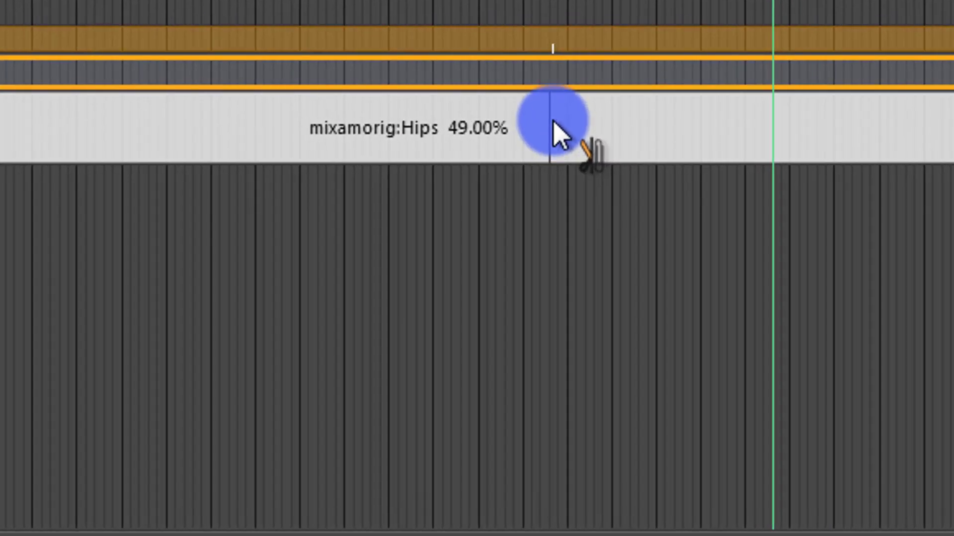
{"action": "right_click", "coordinate": [665, 375]}
{"action": "left_click", "coordinate": [654, 301]}
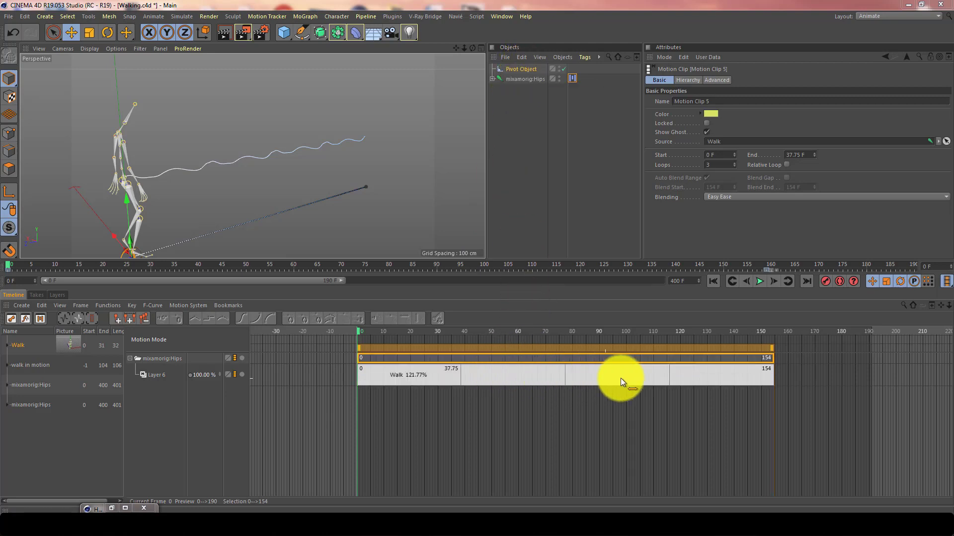
Step: Try Cut/Connect on the looped Walk clip at about frame 72 and switch the tool off again
{"action": "left_click", "coordinate": [527, 376]}
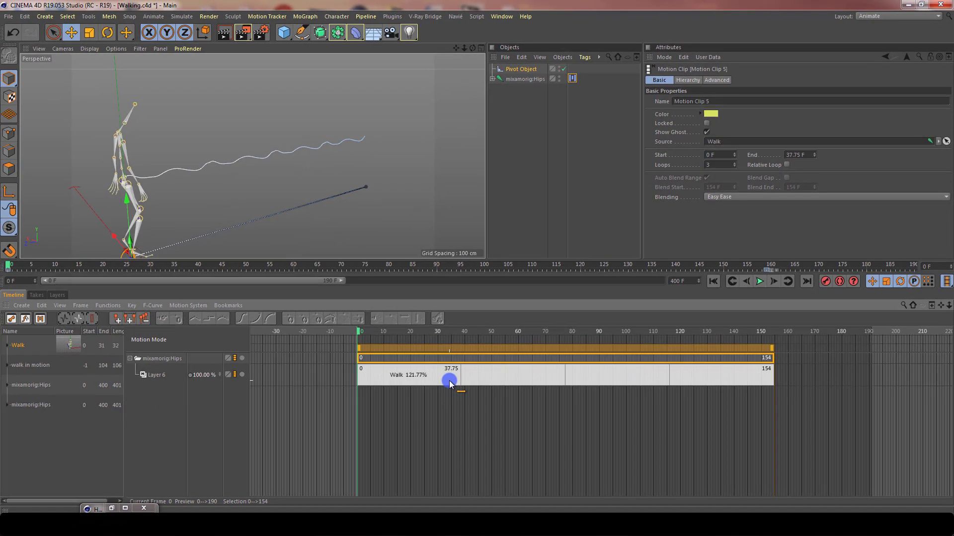
{"action": "left_click", "coordinate": [449, 384]}
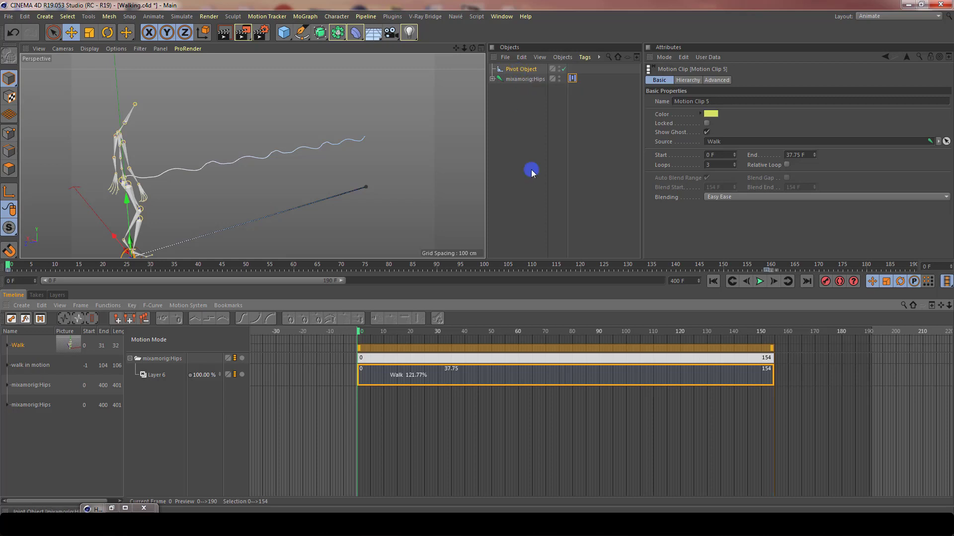
{"action": "left_click", "coordinate": [515, 358]}
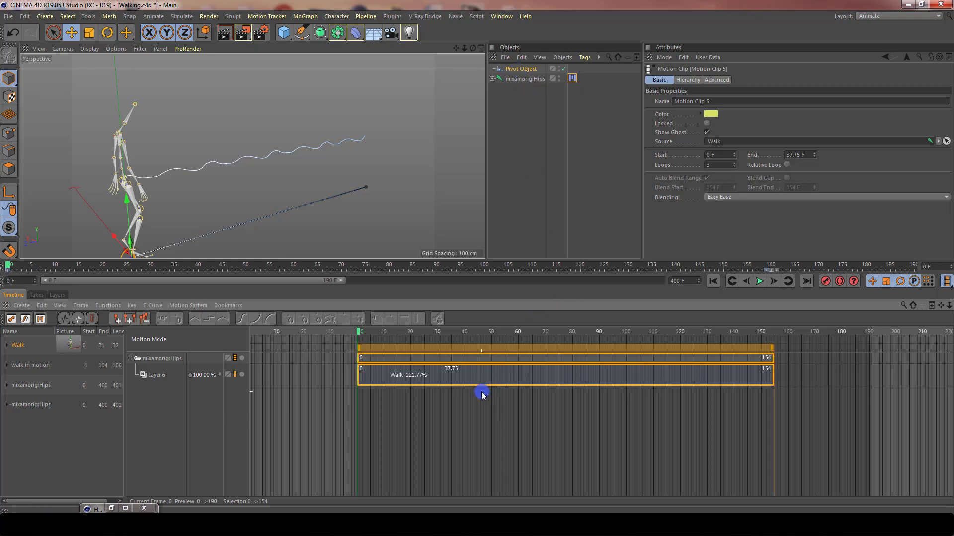
{"action": "right_click", "coordinate": [528, 377]}
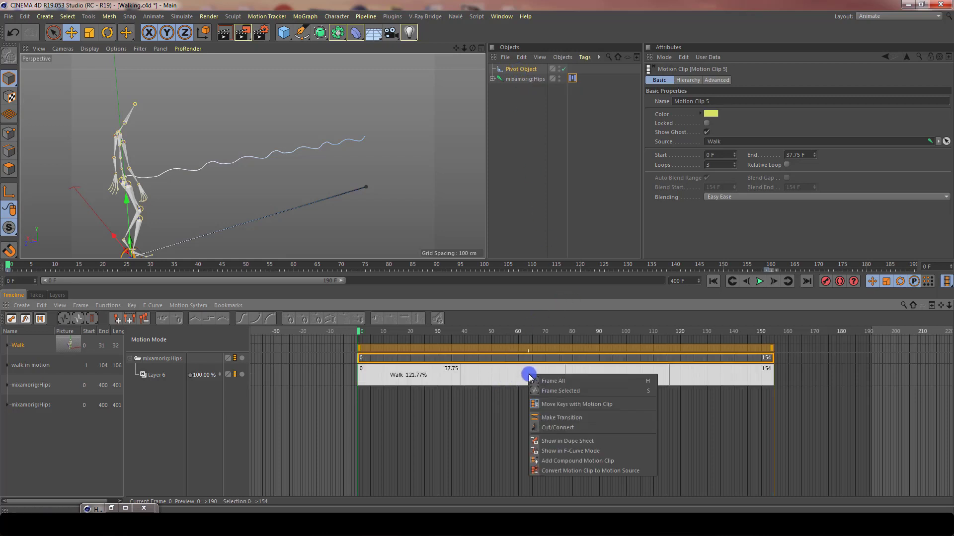
{"action": "left_click", "coordinate": [578, 429]}
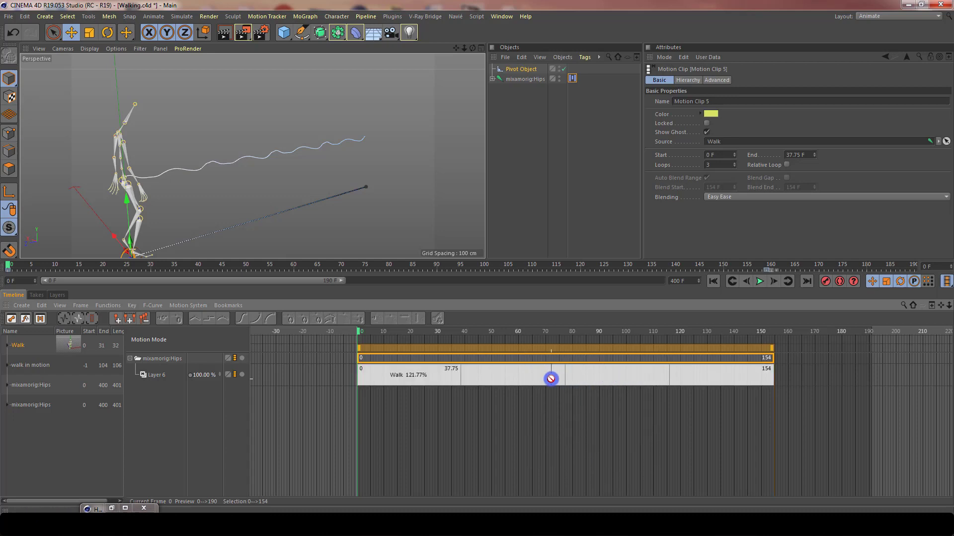
{"action": "right_click", "coordinate": [549, 376]}
{"action": "left_click", "coordinate": [585, 433]}
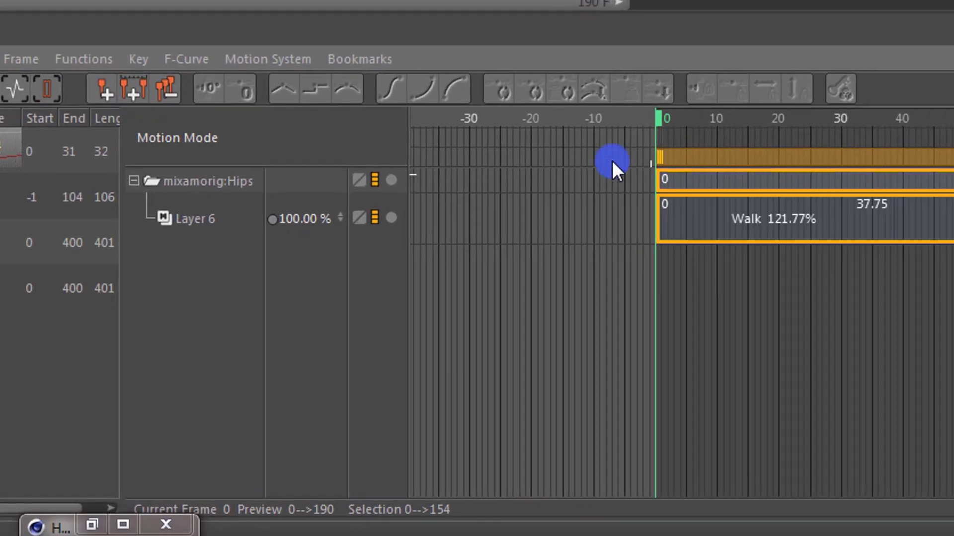
Step: Bake the looped Walk clip with Bake Clips and select the baked clip on Layer 8
{"action": "left_click", "coordinate": [281, 57]}
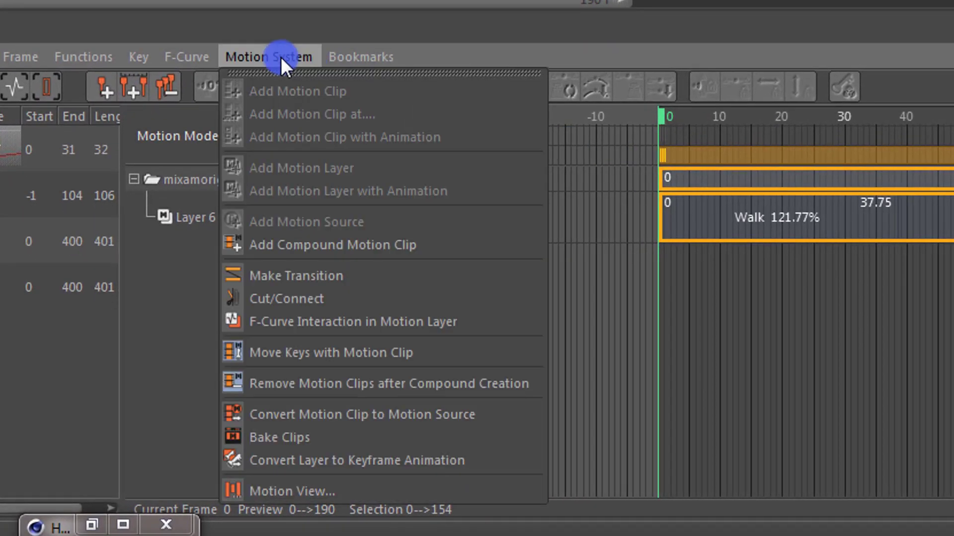
{"action": "left_click", "coordinate": [301, 437]}
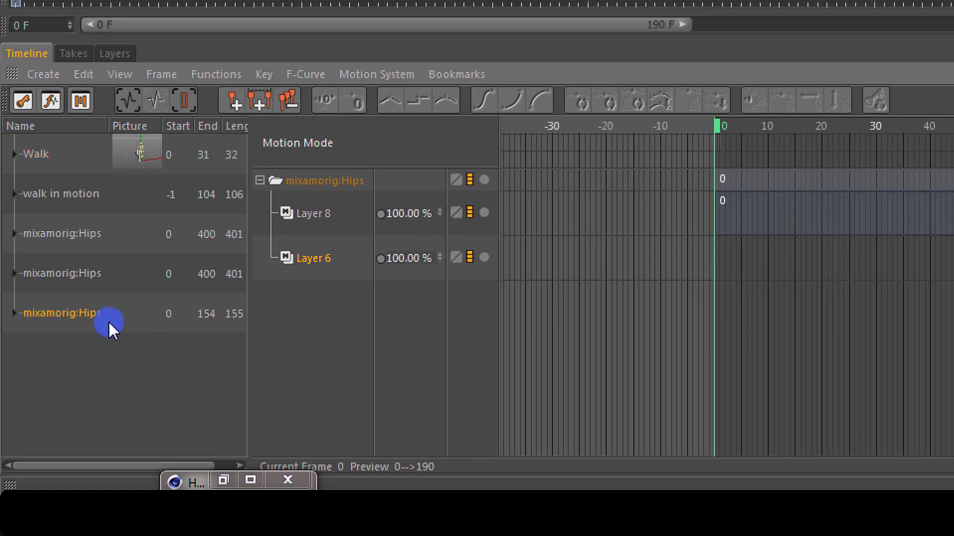
{"action": "left_click_drag", "start_coordinate": [108, 322], "coordinate": [928, 218]}
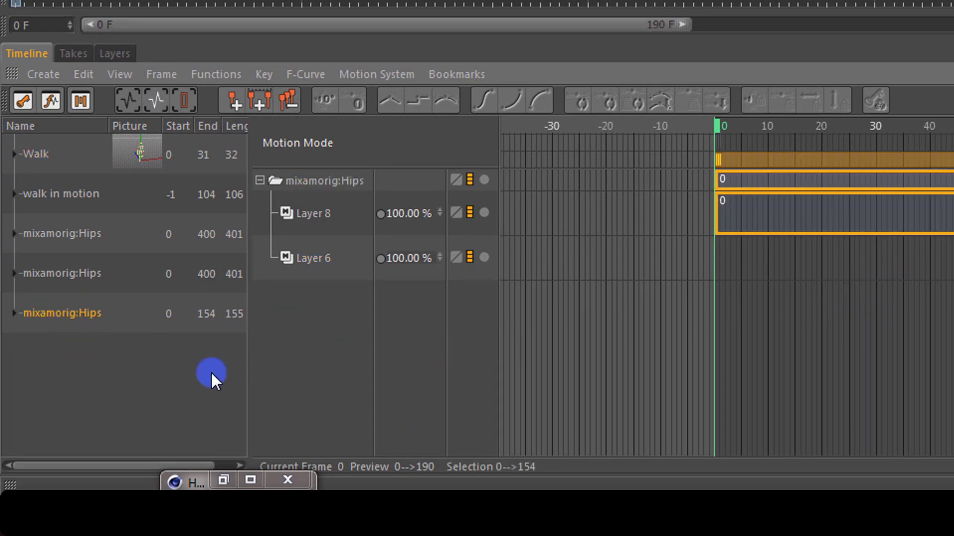
Step: Rename the baked motion source as walk loop 3 and delete the two other mixamorig:Hips sources
{"action": "double_click", "coordinate": [56, 313]}
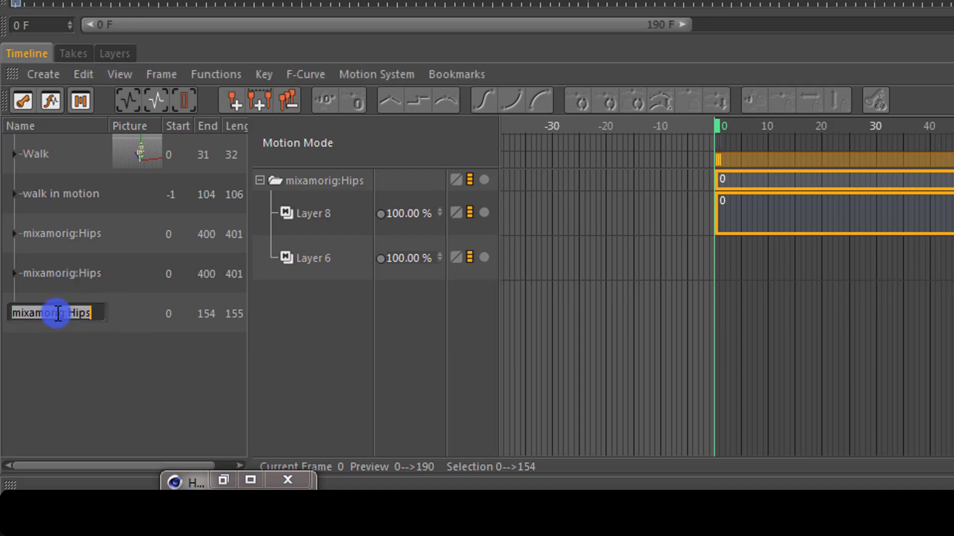
{"action": "type", "text": "walk"}
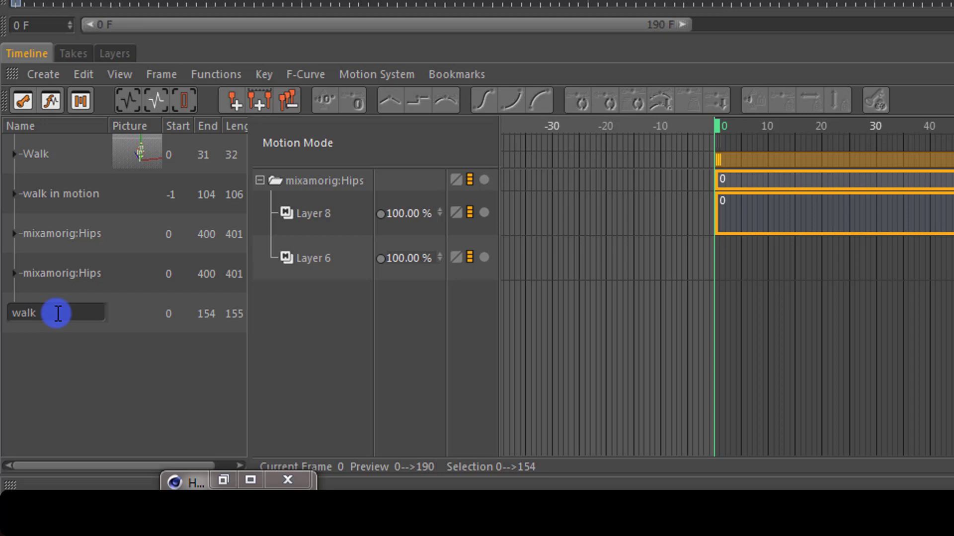
{"action": "type", "text": " loop 3"}
{"action": "key", "text": "Return"}
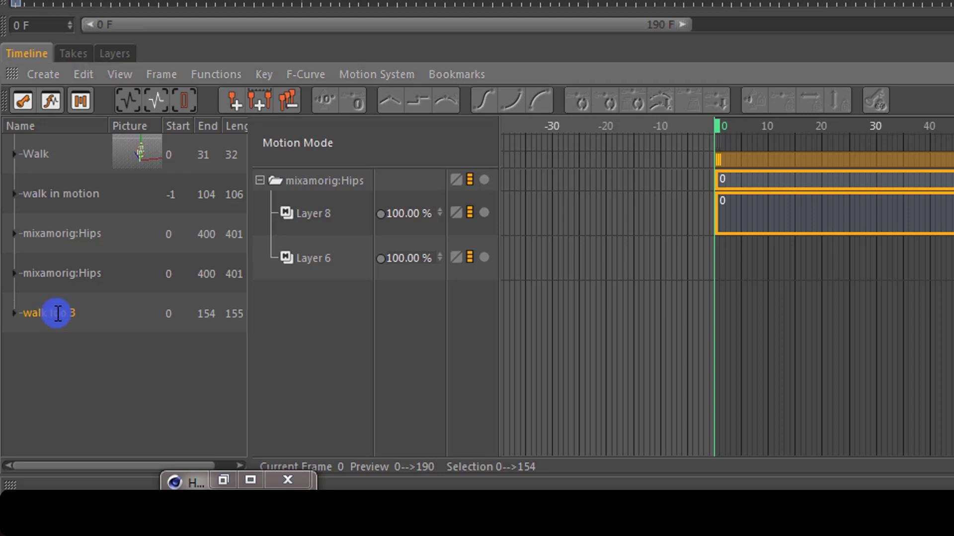
{"action": "double_click", "coordinate": [58, 314]}
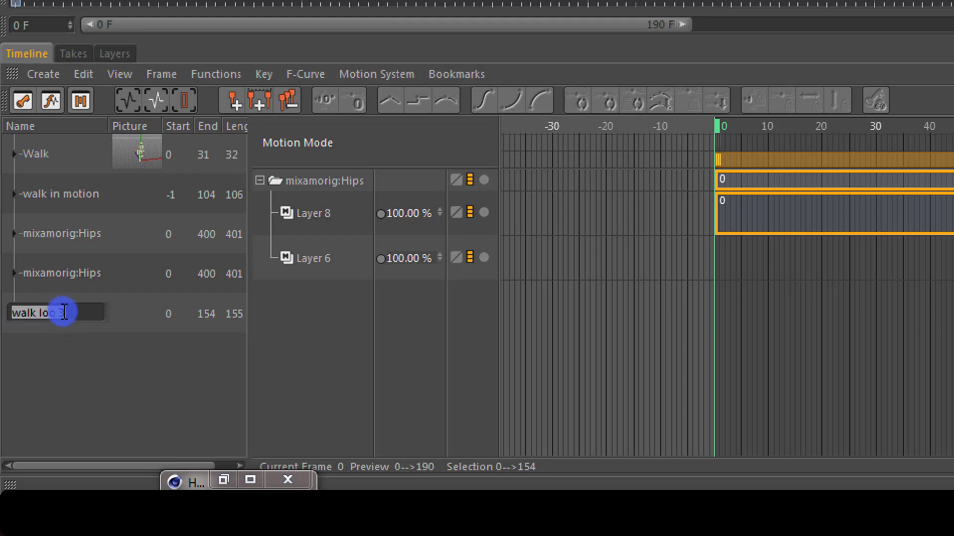
{"action": "left_click", "coordinate": [58, 312]}
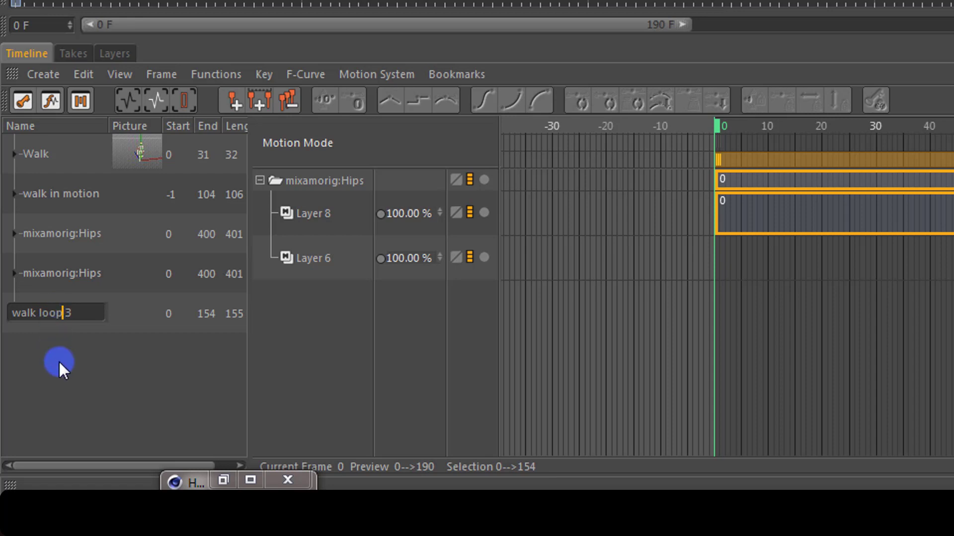
{"action": "key", "text": "Return"}
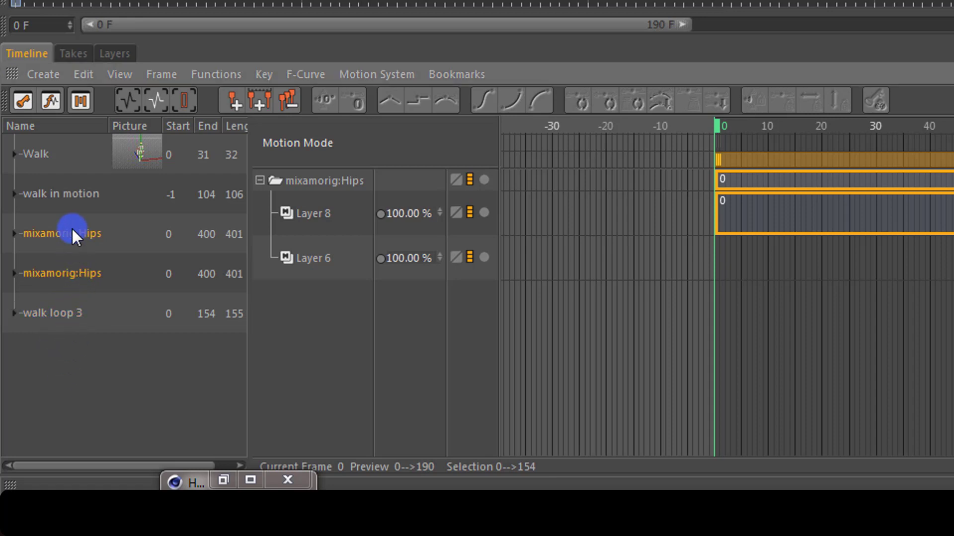
{"action": "key", "text": "Delete"}
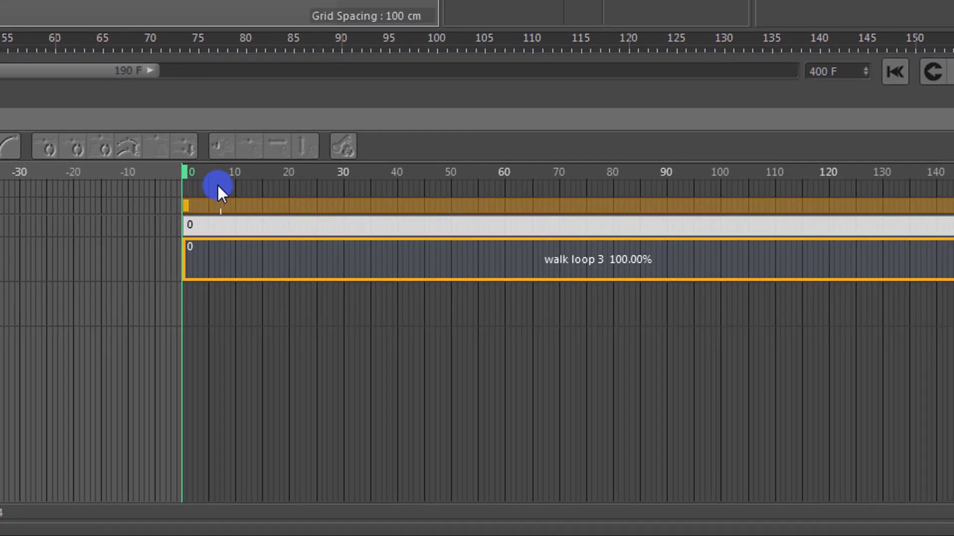
Step: Assign the Pivot Object as the pivot of the walk loop 3 clip and scrub the start of the animation
{"action": "mouse_move", "coordinate": [183, 171]}
{"action": "left_mouse_down"}
{"action": "mouse_move", "coordinate": [404, 166]}
{"action": "mouse_move", "coordinate": [166, 178]}
{"action": "left_mouse_up"}
{"action": "left_click", "coordinate": [519, 252]}
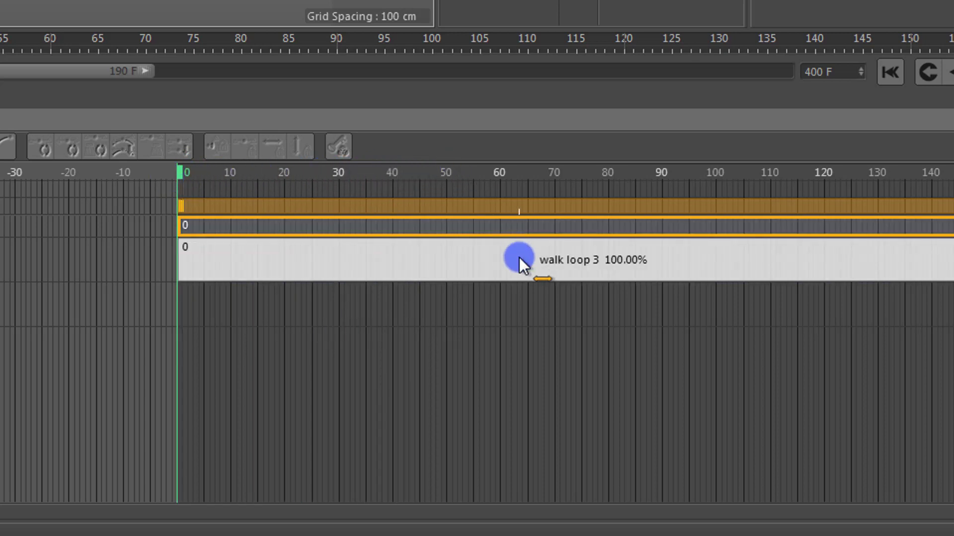
{"action": "left_click", "coordinate": [519, 225]}
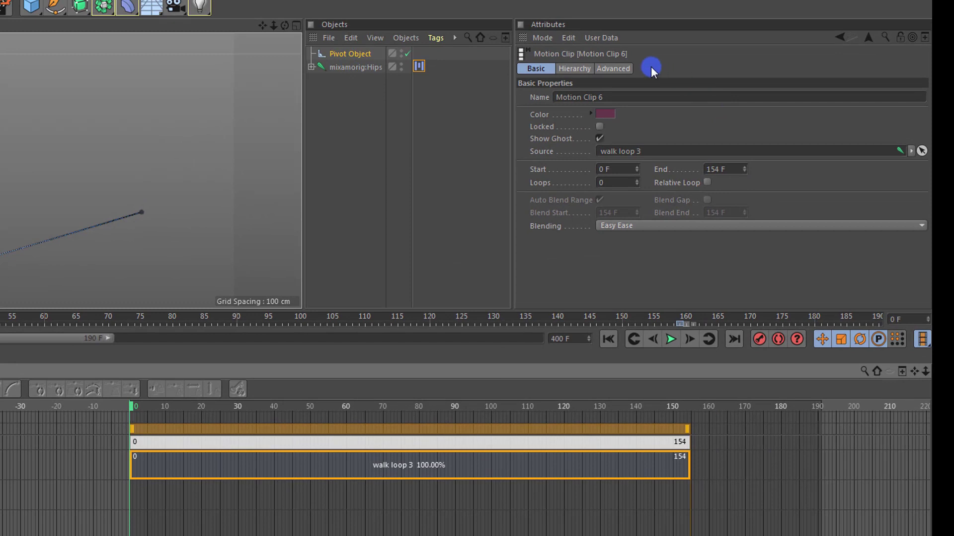
{"action": "left_click", "coordinate": [616, 69]}
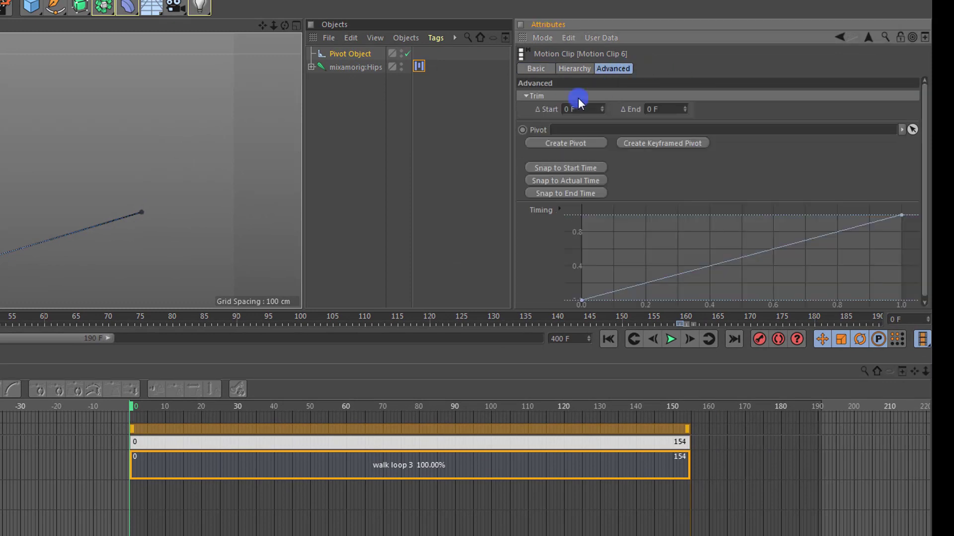
{"action": "left_click_drag", "start_coordinate": [336, 55], "coordinate": [571, 129]}
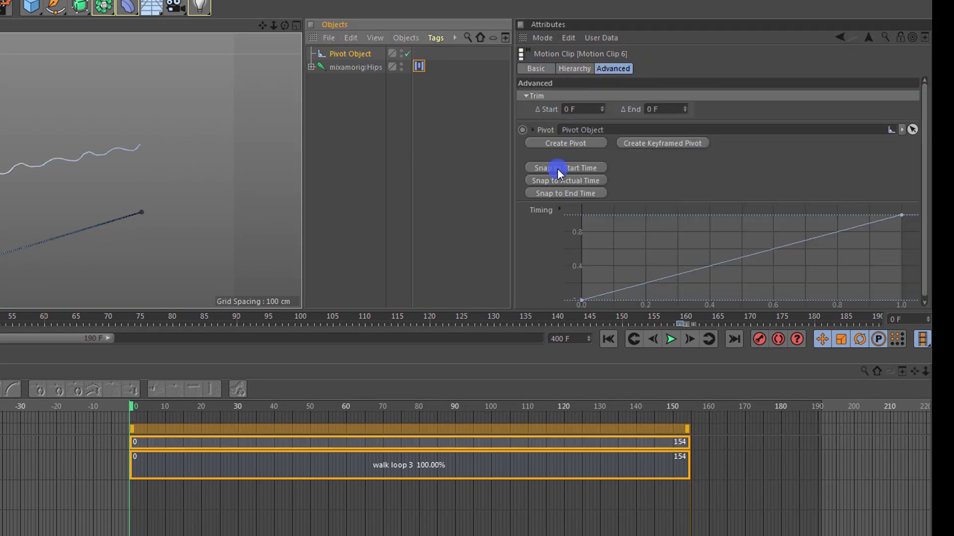
{"action": "left_click_drag", "start_coordinate": [132, 405], "coordinate": [106, 386]}
{"action": "left_click", "coordinate": [302, 475]}
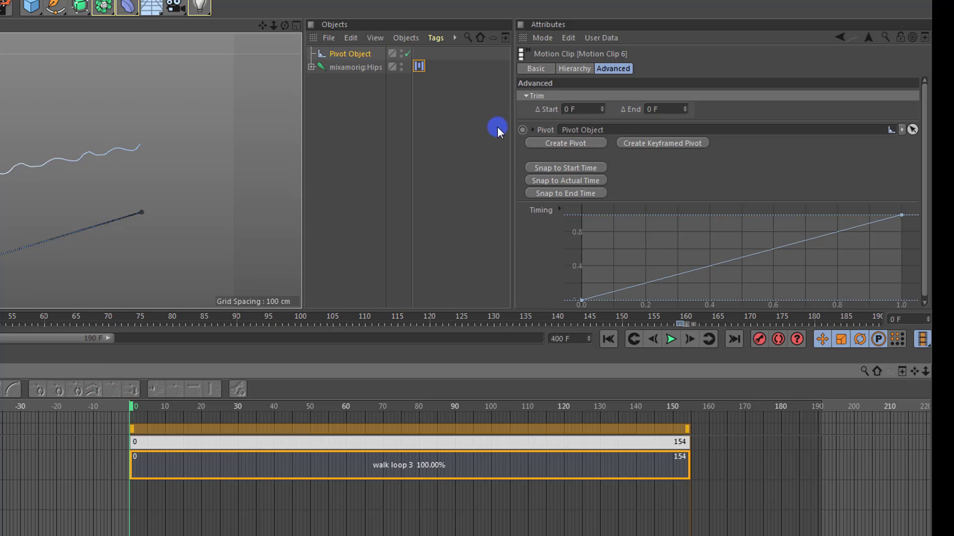
Step: Cut the walk loop 3 clip at frames 60 and 80 with Cut/Connect, and leave the tool
{"action": "left_click", "coordinate": [536, 69]}
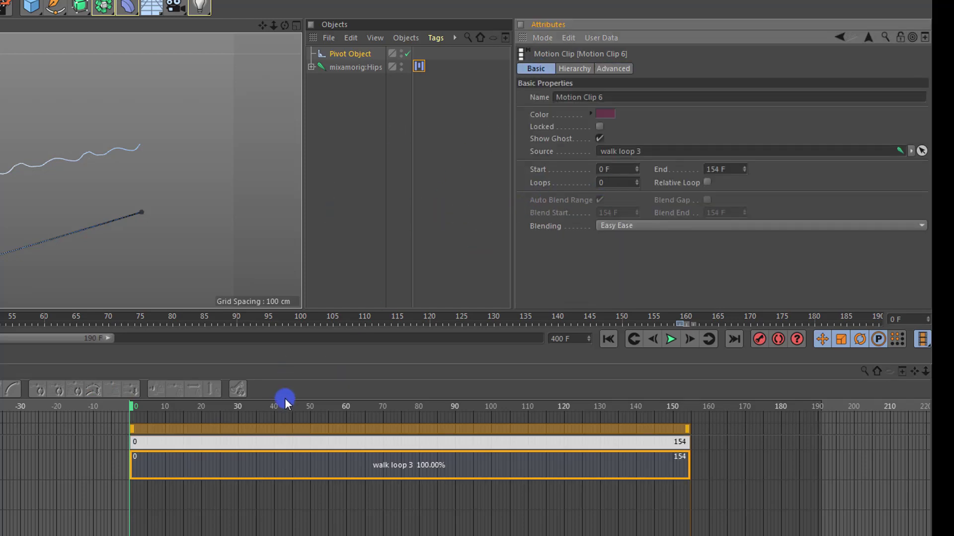
{"action": "left_click", "coordinate": [315, 460]}
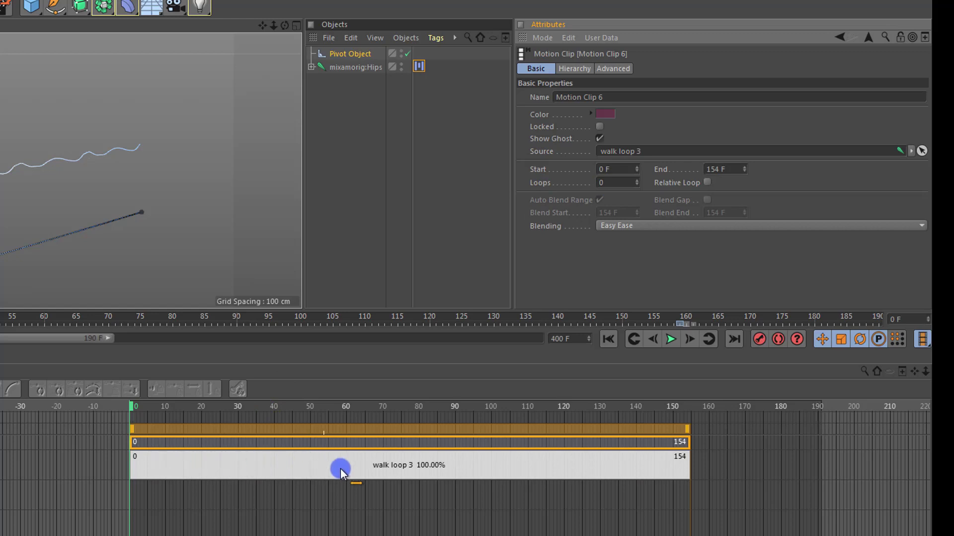
{"action": "right_click", "coordinate": [355, 466]}
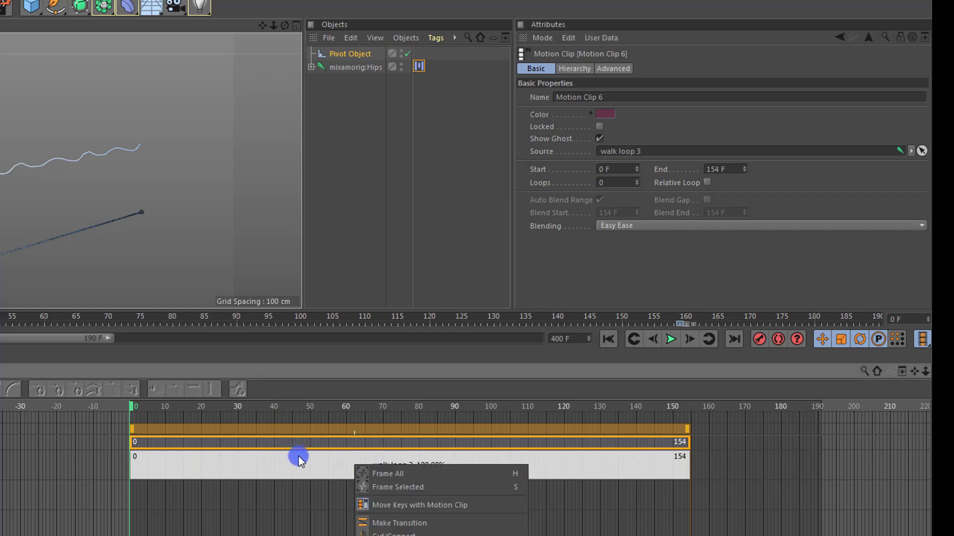
{"action": "left_click", "coordinate": [416, 533]}
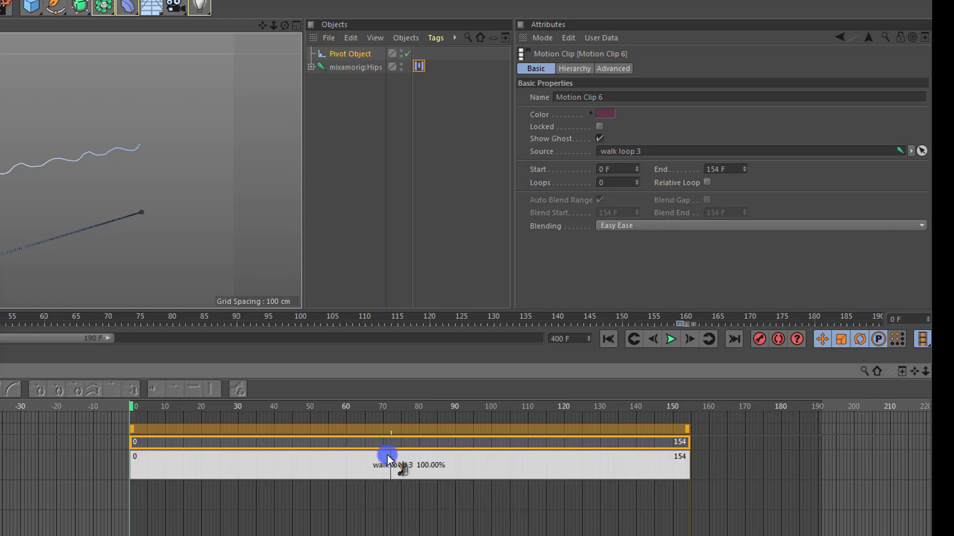
{"action": "left_click", "coordinate": [347, 464]}
{"action": "left_click", "coordinate": [419, 464]}
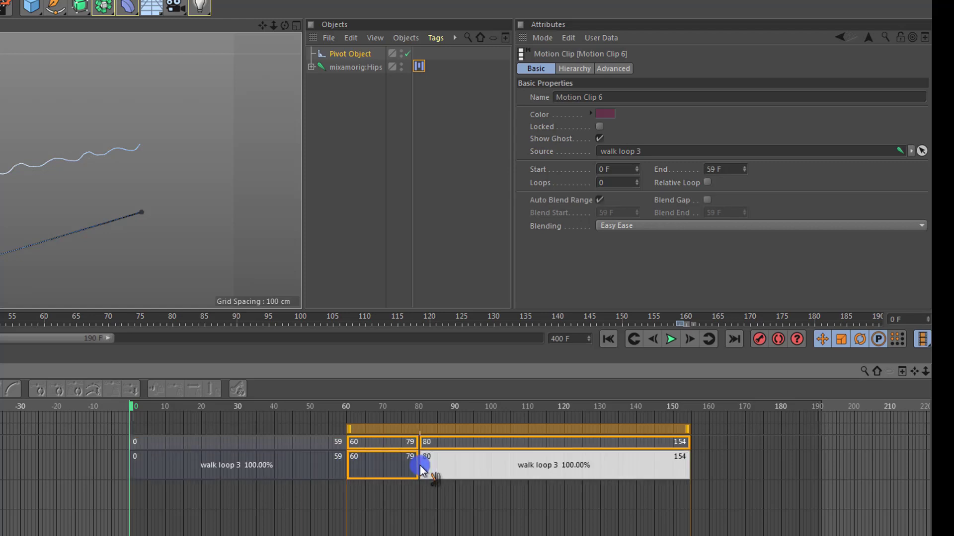
{"action": "right_click", "coordinate": [419, 465]}
{"action": "left_click", "coordinate": [451, 472]}
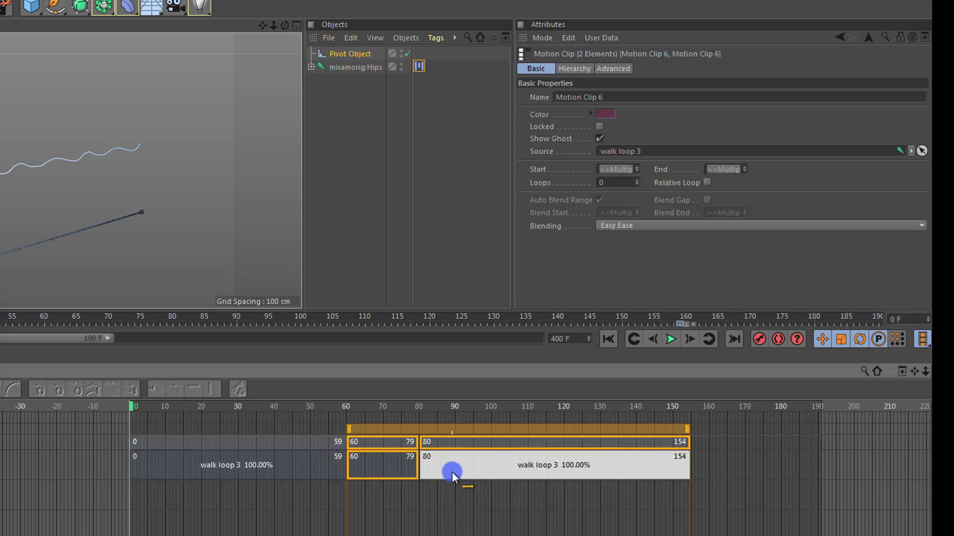
Step: Move only the last walk loop 3 piece along the timeline so it starts at frame 120
{"action": "left_click_drag", "start_coordinate": [452, 472], "coordinate": [601, 464]}
{"action": "key", "text": "ctrl+z"}
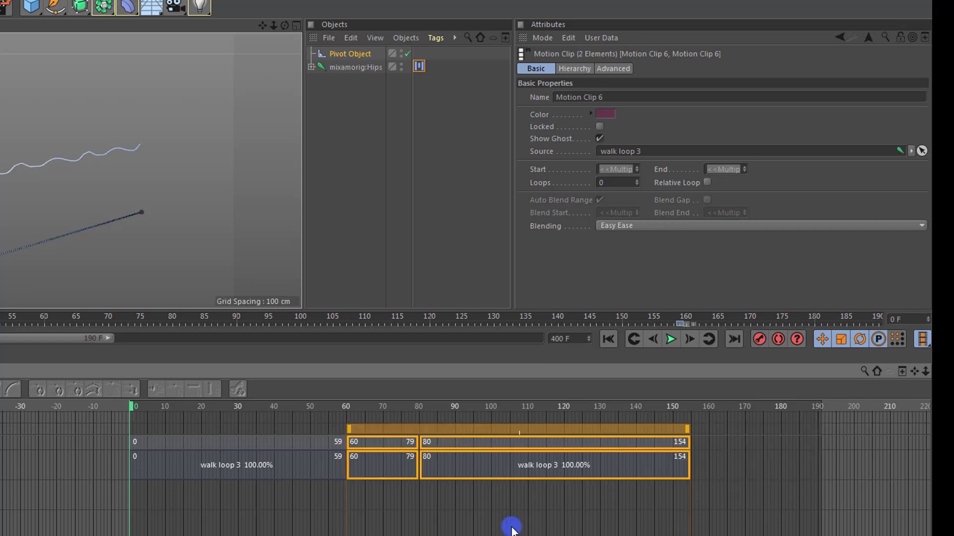
{"action": "left_click", "coordinate": [511, 523]}
{"action": "left_click_drag", "start_coordinate": [475, 464], "coordinate": [624, 461]}
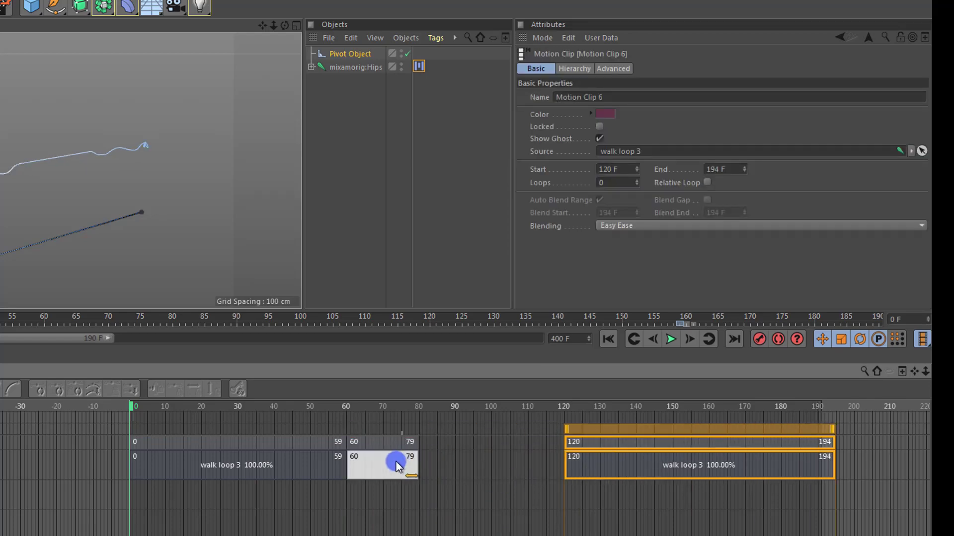
Step: Stretch the middle walk loop 3 piece so it ends at frame 119, closing the gap to the last piece
{"action": "left_click", "coordinate": [395, 462]}
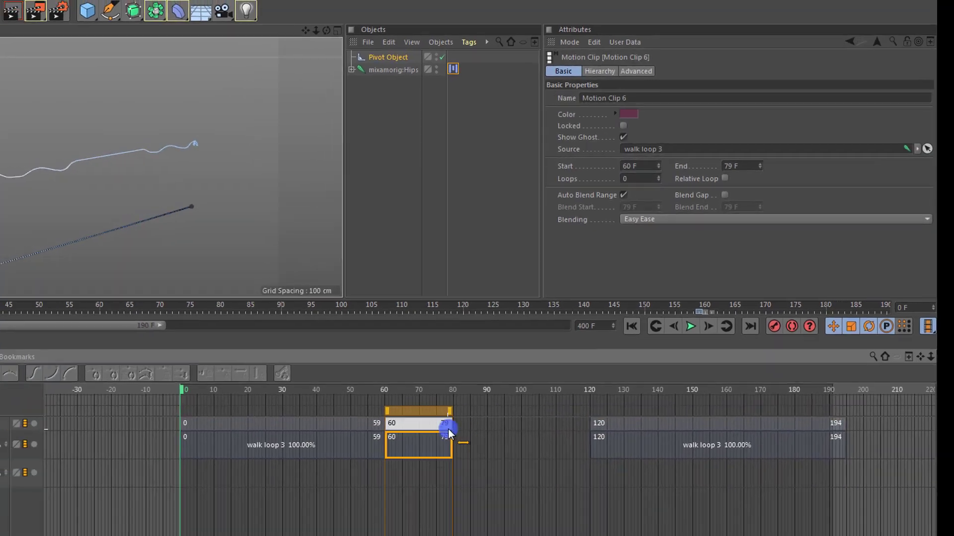
{"action": "left_click_drag", "start_coordinate": [448, 429], "coordinate": [587, 423]}
{"action": "left_click_drag", "start_coordinate": [677, 359], "coordinate": [679, 358]}
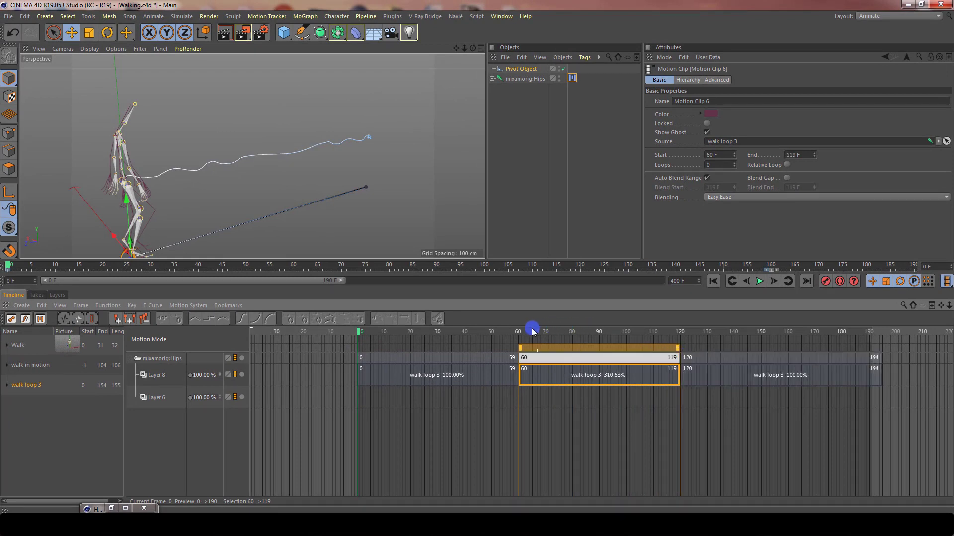
Step: Scrub and play back the walk to review the slowed middle section between the two normal-speed pieces
{"action": "left_click_drag", "start_coordinate": [503, 330], "coordinate": [455, 327]}
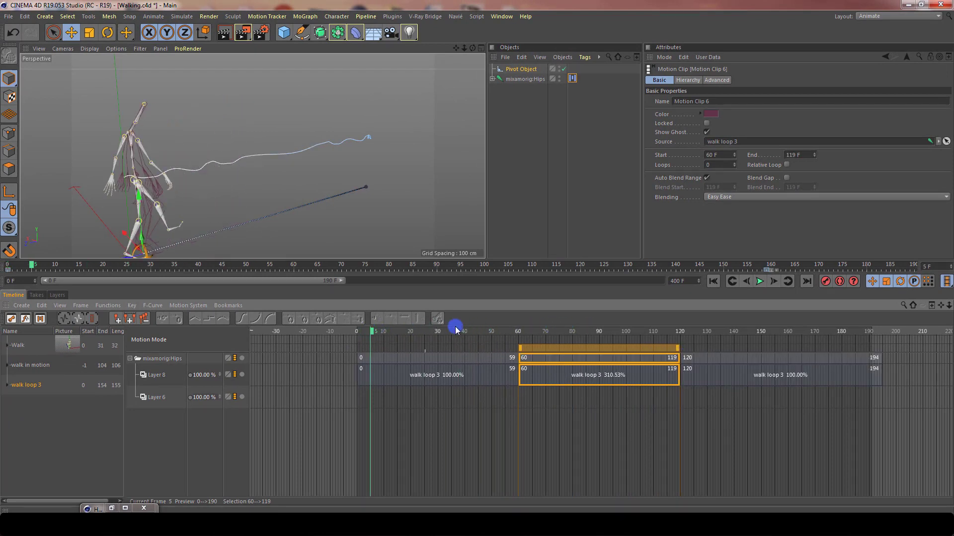
{"action": "left_click", "coordinate": [760, 281]}
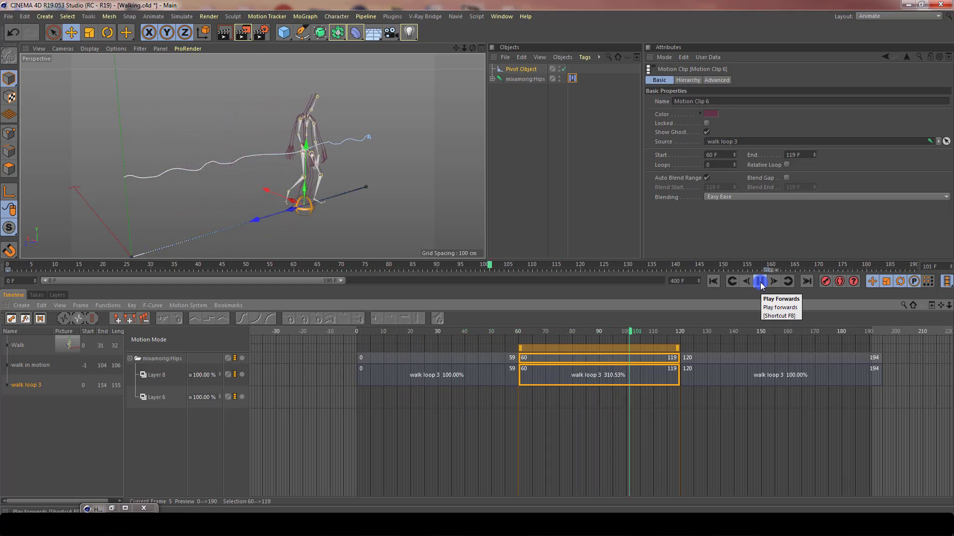
{"action": "left_click", "coordinate": [759, 282]}
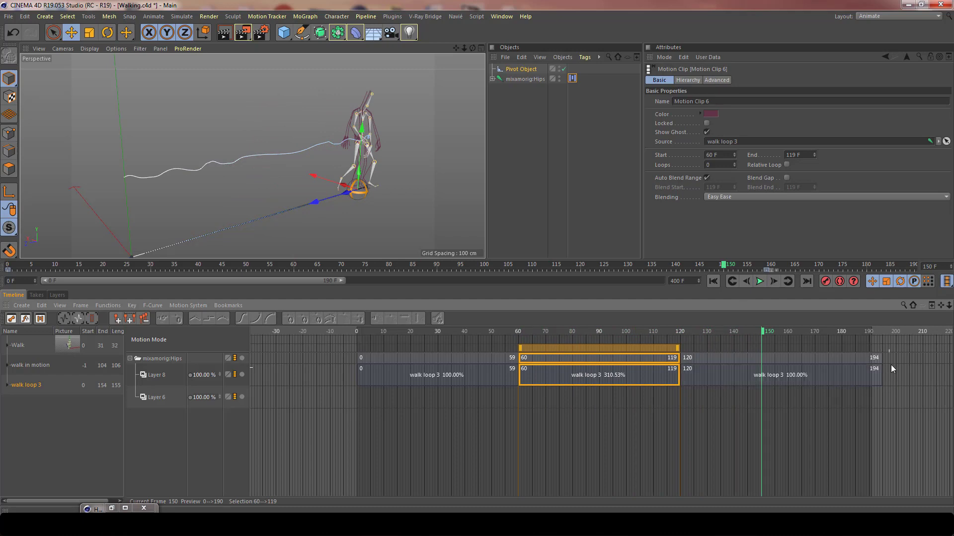
{"action": "left_click_drag", "start_coordinate": [892, 360], "coordinate": [458, 386]}
{"action": "left_click_drag", "start_coordinate": [411, 386], "coordinate": [422, 390]}
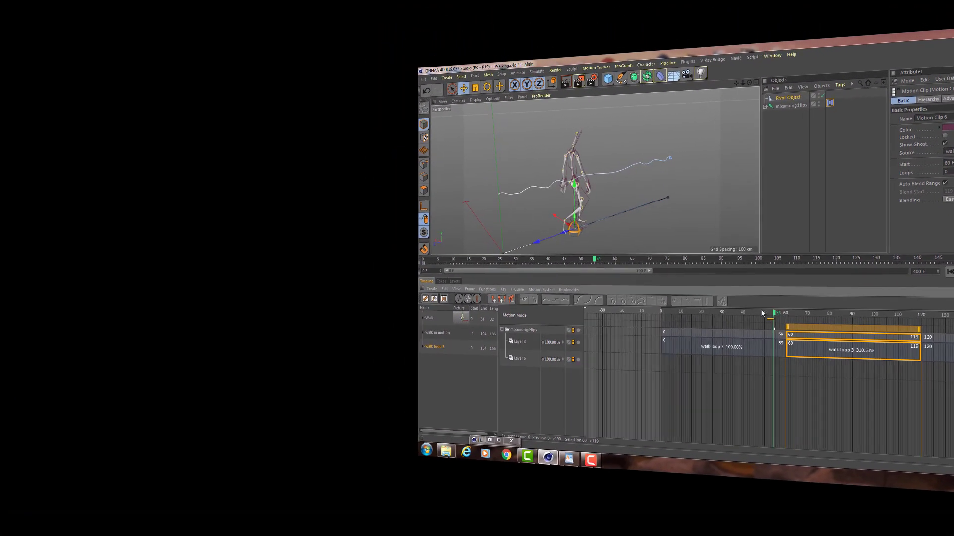
{"action": "key", "text": "F8"}
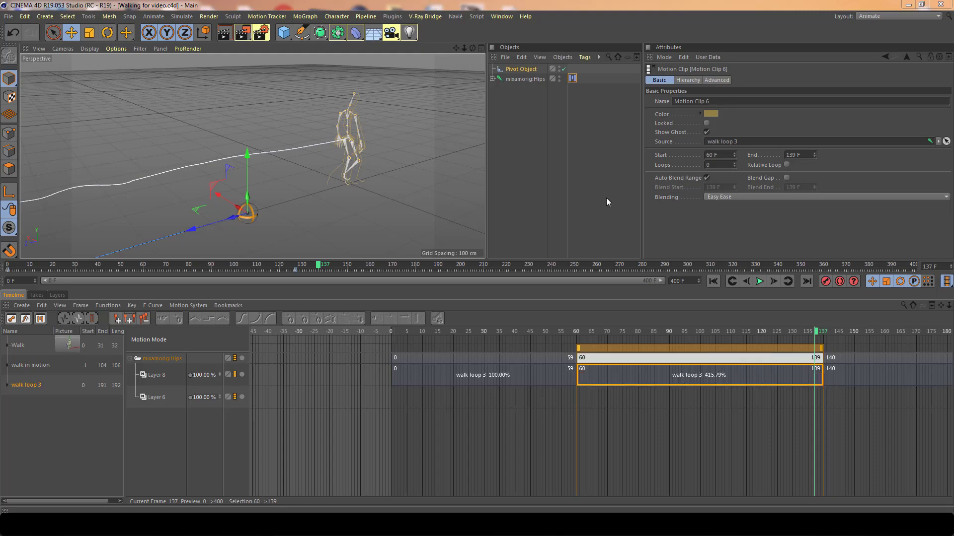
Step: Open the Motion System tag of mixamorig:Hips and view its Rotation Mixing options without changing them
{"action": "left_click", "coordinate": [572, 79]}
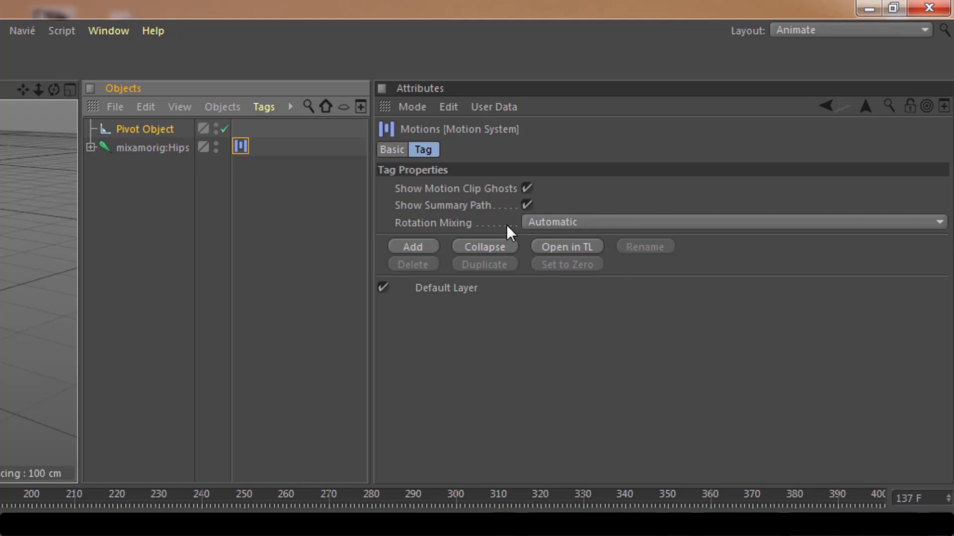
{"action": "left_click", "coordinate": [572, 223]}
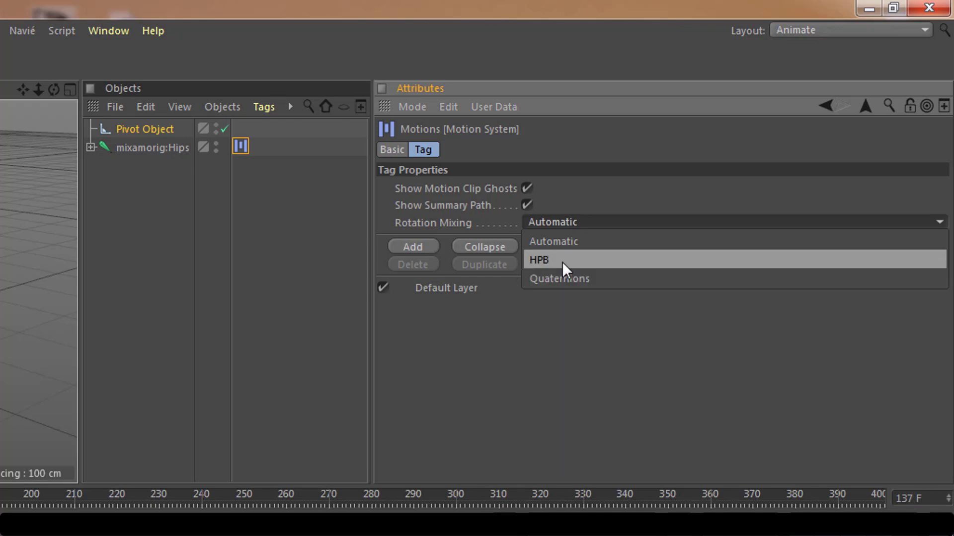
{"action": "left_click", "coordinate": [579, 395]}
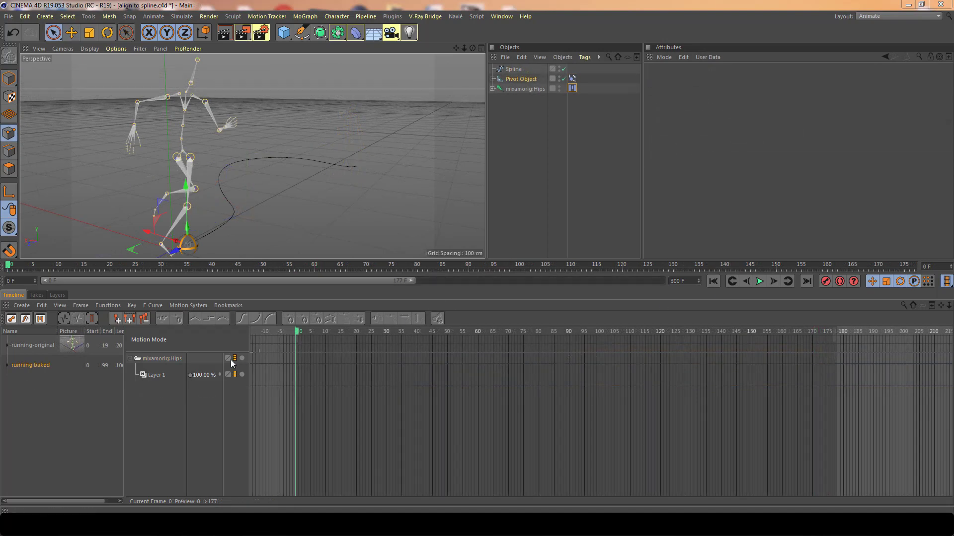
Step: Place the running-original source on Layer 1 at frame 0 and select the new clip to show its properties
{"action": "left_click", "coordinate": [34, 345]}
{"action": "left_click_drag", "start_coordinate": [42, 344], "coordinate": [317, 377]}
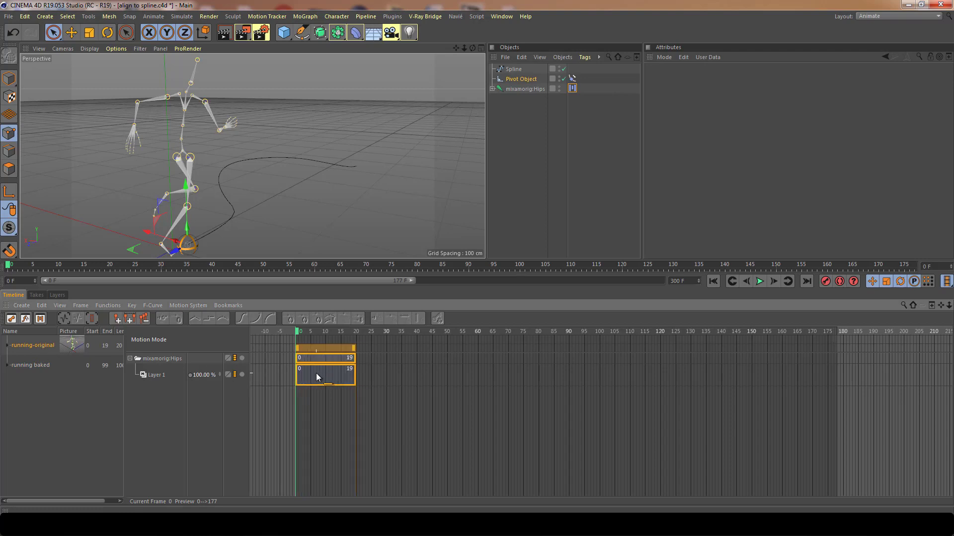
{"action": "left_click", "coordinate": [317, 376]}
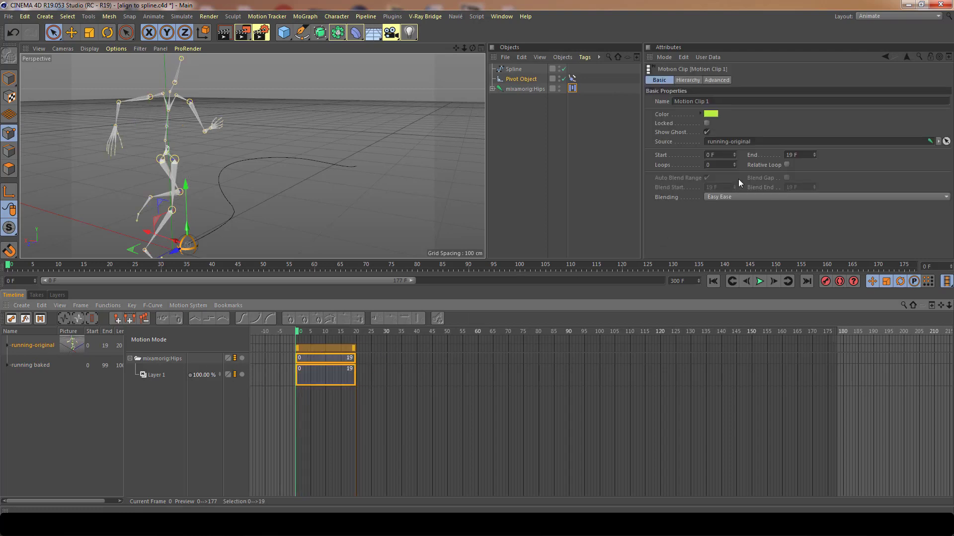
Step: Set the running-original motion clip to 8 loops
{"action": "left_click", "coordinate": [735, 163]}
{"action": "left_click", "coordinate": [734, 163]}
{"action": "left_click", "coordinate": [734, 163]}
{"action": "left_click", "coordinate": [734, 163]}
{"action": "left_click", "coordinate": [734, 163]}
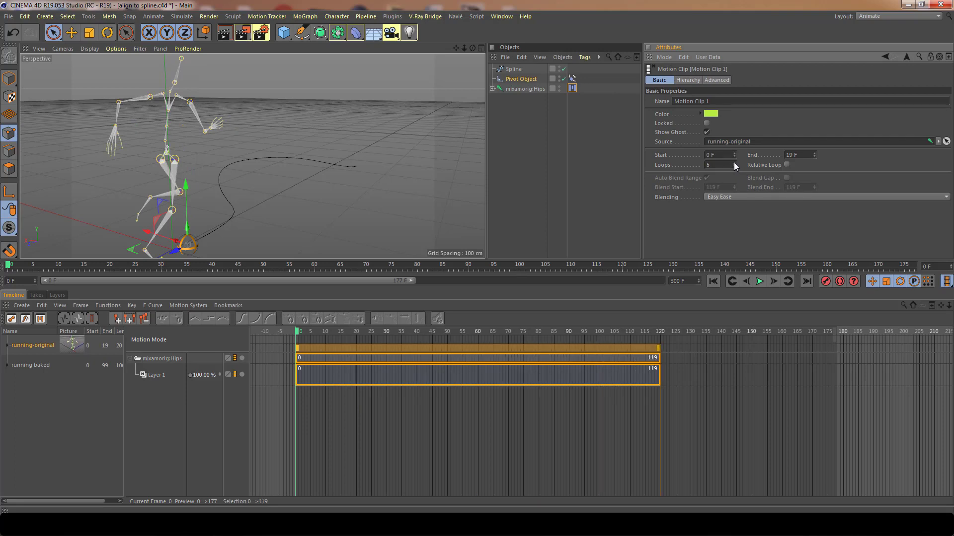
{"action": "left_click", "coordinate": [734, 163]}
{"action": "left_click", "coordinate": [734, 162]}
{"action": "left_click", "coordinate": [735, 162]}
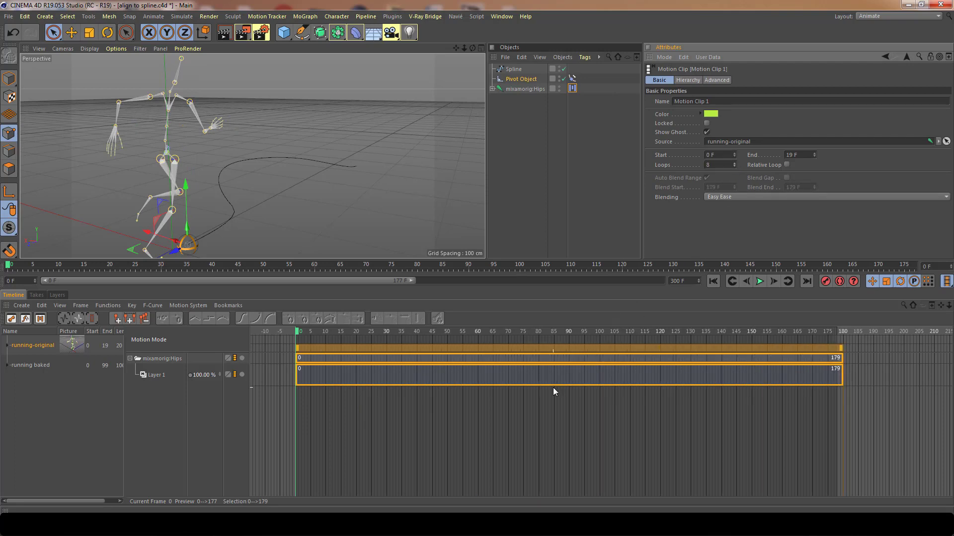
Step: Assign Pivot Object as the looped clip's pivot in its advanced properties and scrub the first frames to check it
{"action": "left_click", "coordinate": [520, 374]}
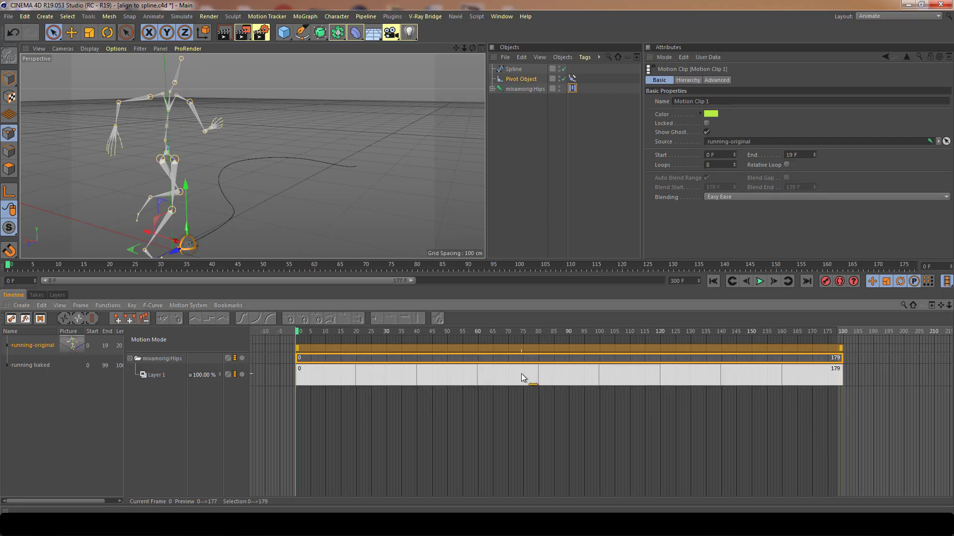
{"action": "left_click", "coordinate": [715, 81]}
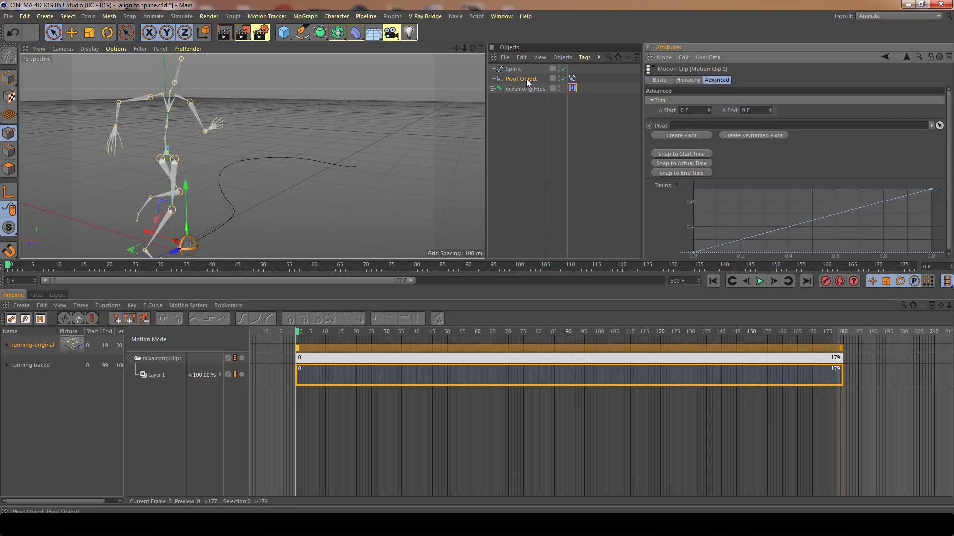
{"action": "left_click_drag", "start_coordinate": [525, 82], "coordinate": [686, 126]}
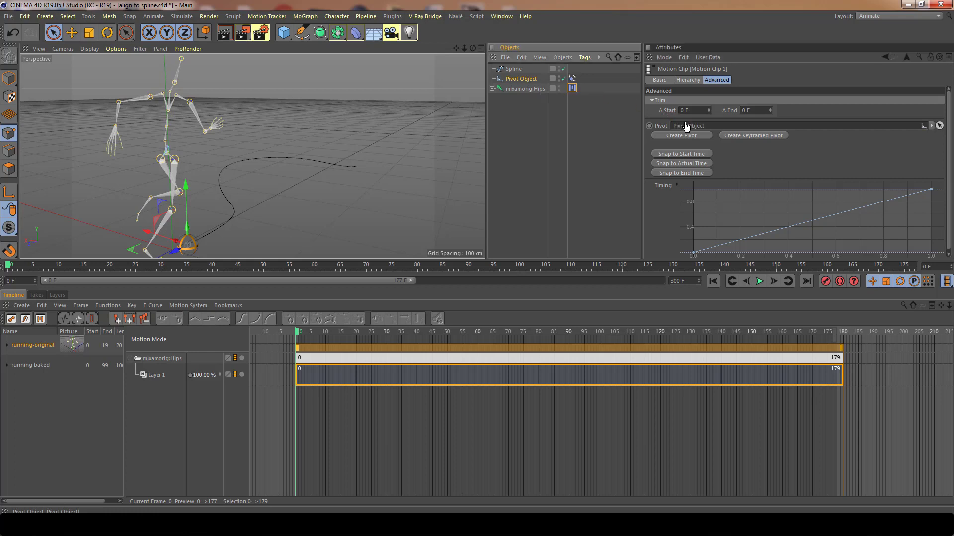
{"action": "left_click", "coordinate": [303, 331]}
{"action": "left_click_drag", "start_coordinate": [317, 330], "coordinate": [290, 317]}
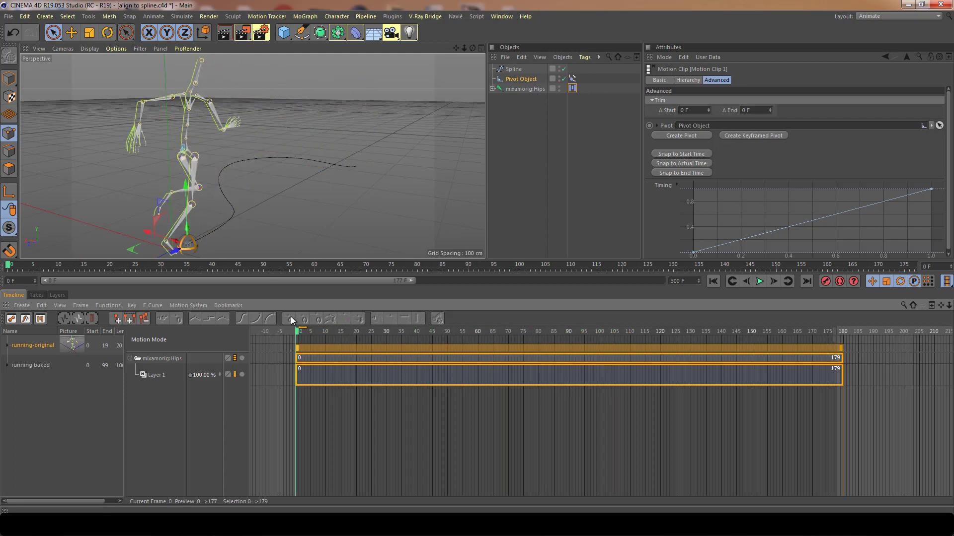
Step: Bake the looped run on Layer 1 into a new motion source with its own clip on a new layer
{"action": "left_click", "coordinate": [306, 380]}
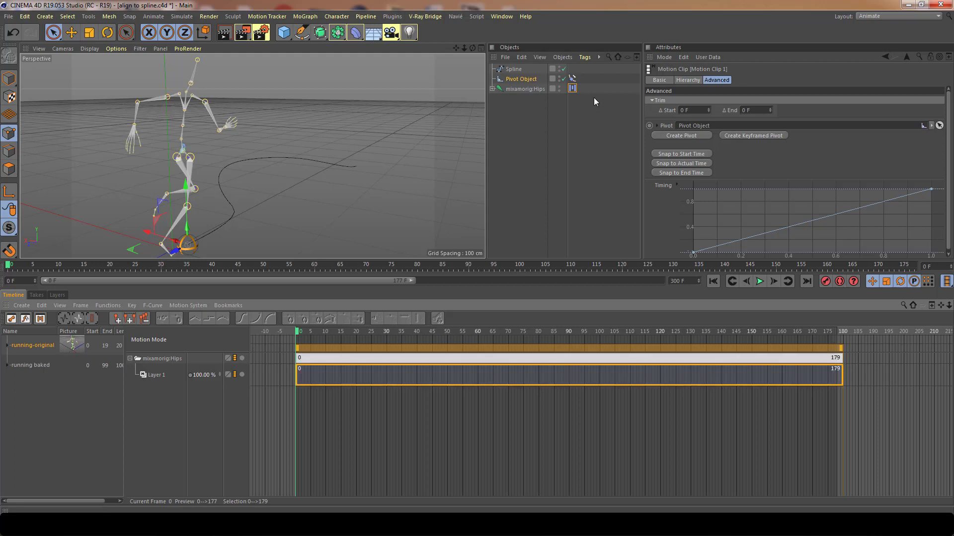
{"action": "left_click", "coordinate": [572, 88]}
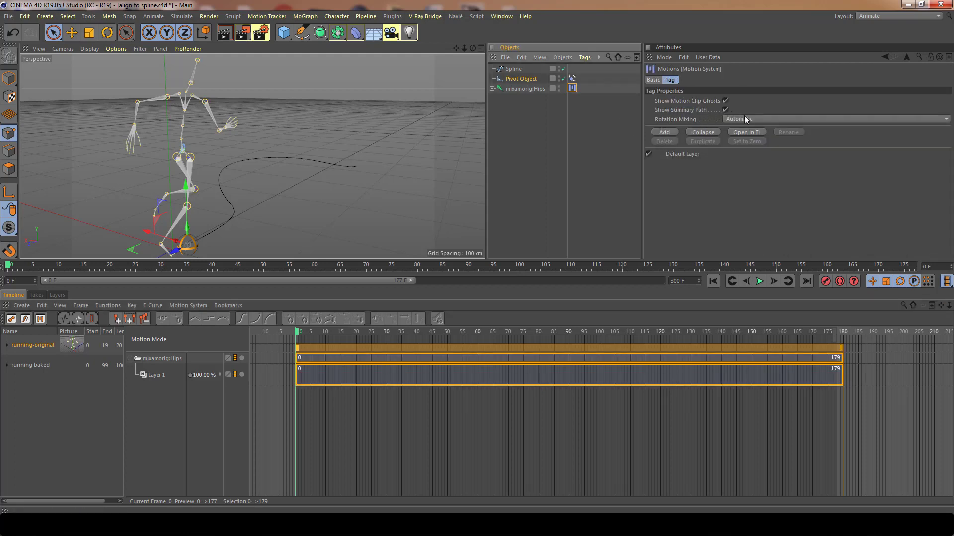
{"action": "left_click", "coordinate": [494, 359]}
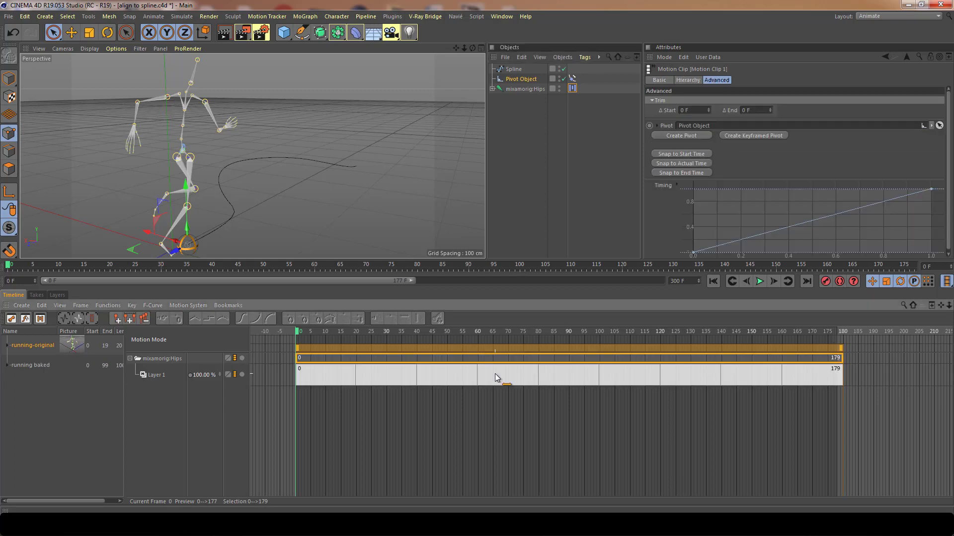
{"action": "left_click", "coordinate": [188, 305]}
{"action": "left_click", "coordinate": [205, 469]}
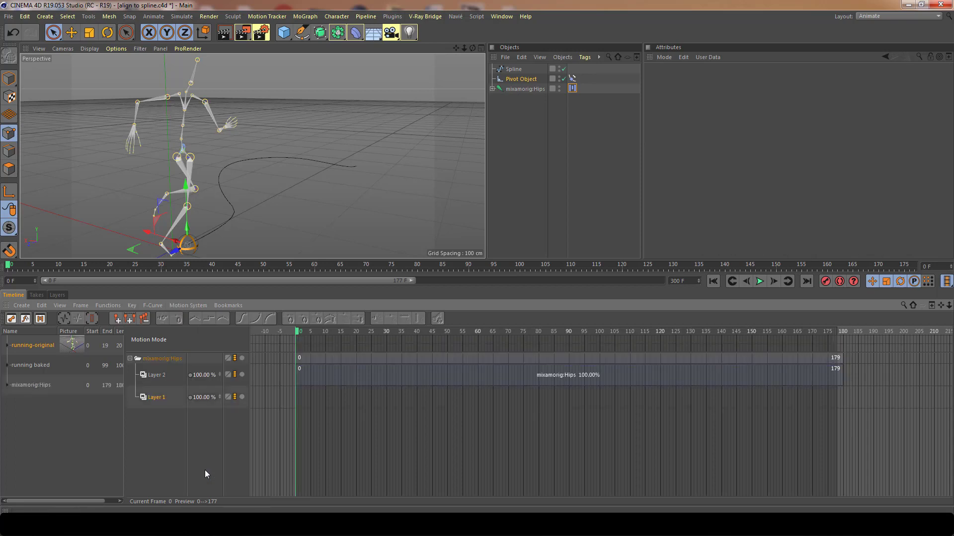
Step: Delete the old running baked source and rename the new mixamorig:Hips source as baked
{"action": "key", "text": "Delete"}
{"action": "double_click", "coordinate": [37, 367]}
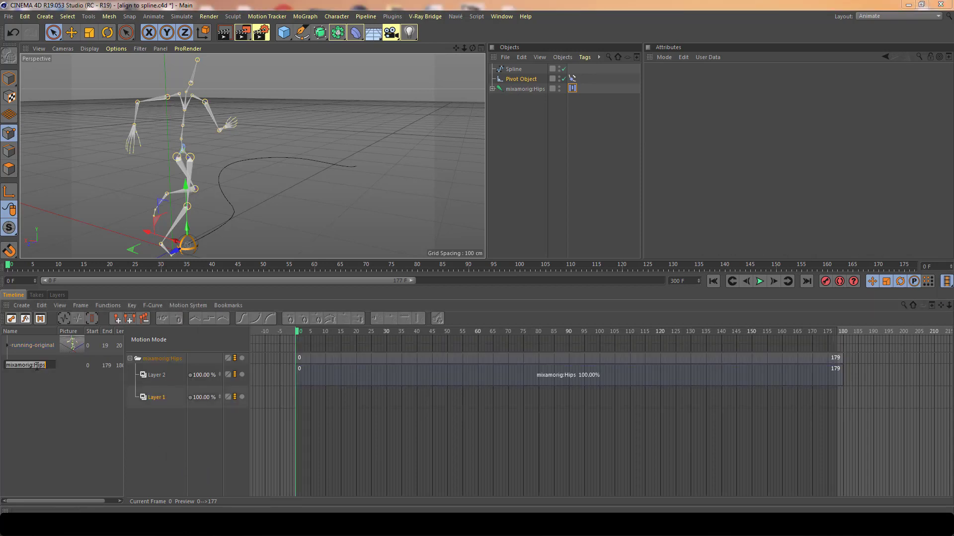
{"action": "type", "text": "baked"}
{"action": "key", "text": "Return"}
Step: Scrub the opening frames of the baked clip on Layer 2 and return to frame 0
{"action": "left_click", "coordinate": [412, 386]}
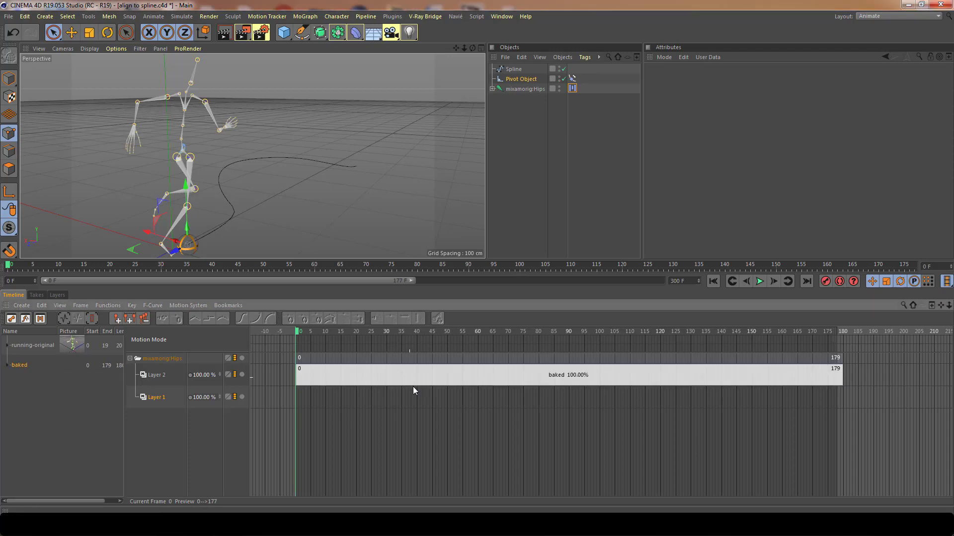
{"action": "left_click", "coordinate": [338, 359]}
{"action": "left_click", "coordinate": [298, 334]}
{"action": "key", "text": "F8"}
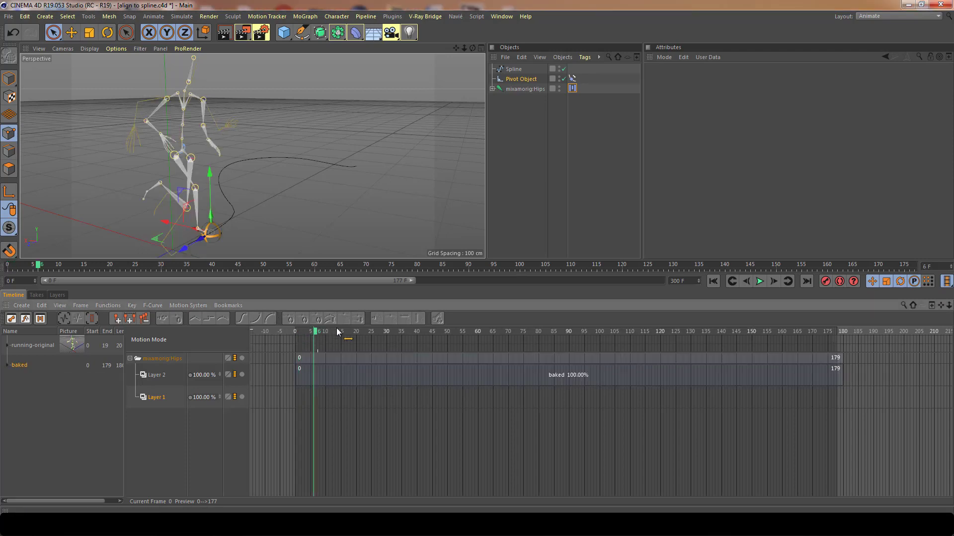
{"action": "left_click_drag", "start_coordinate": [358, 333], "coordinate": [254, 333]}
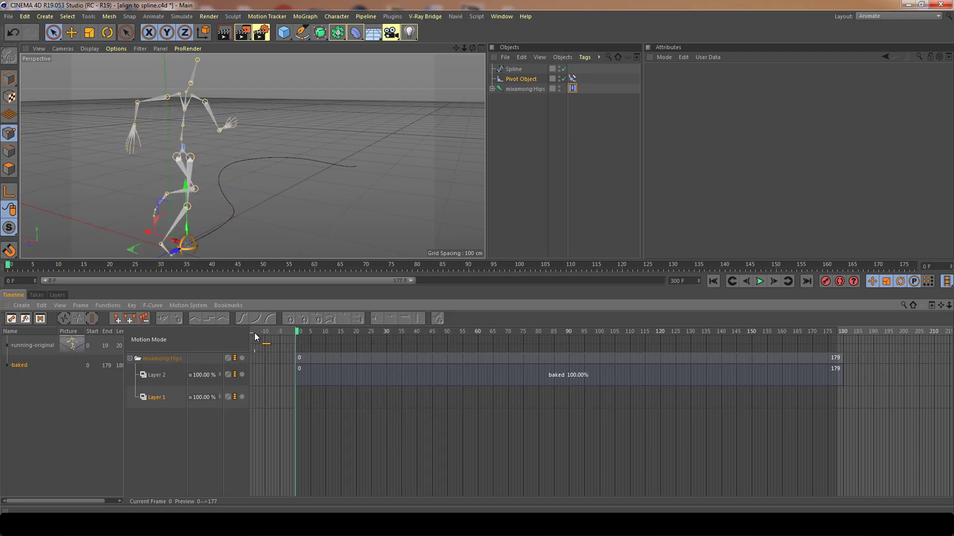
Step: Assign Pivot Object as the pivot of the baked clip and scrub the run along the spline to check it
{"action": "left_click", "coordinate": [377, 379]}
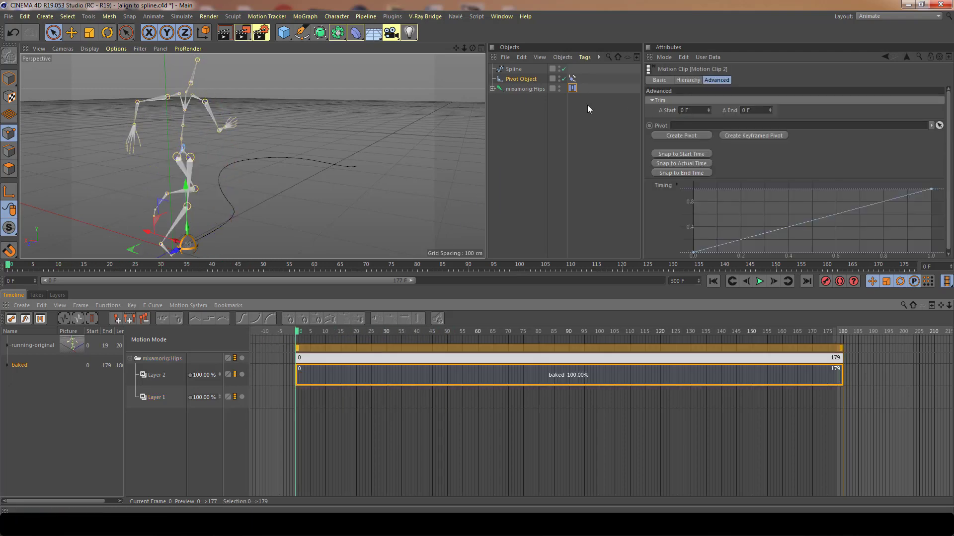
{"action": "left_click_drag", "start_coordinate": [527, 80], "coordinate": [678, 131]}
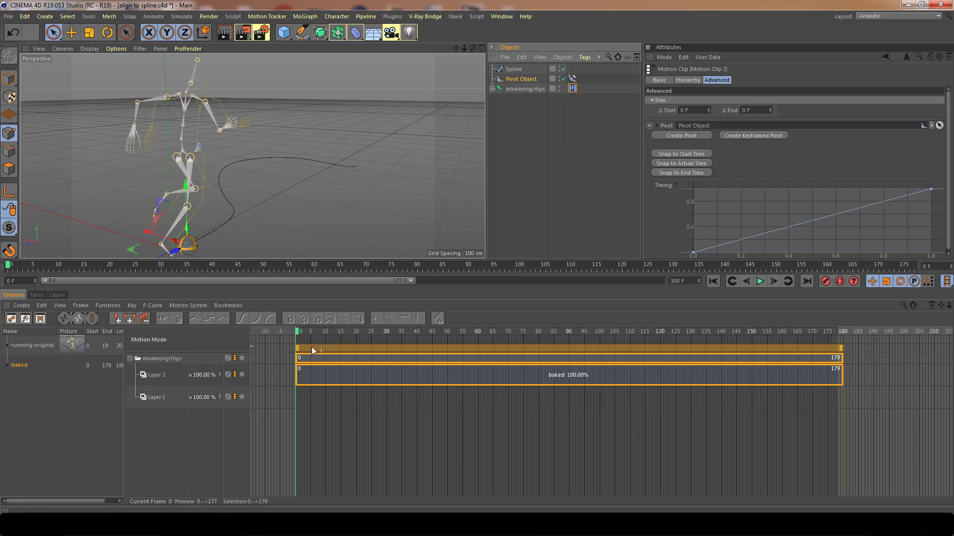
{"action": "key", "text": "F8"}
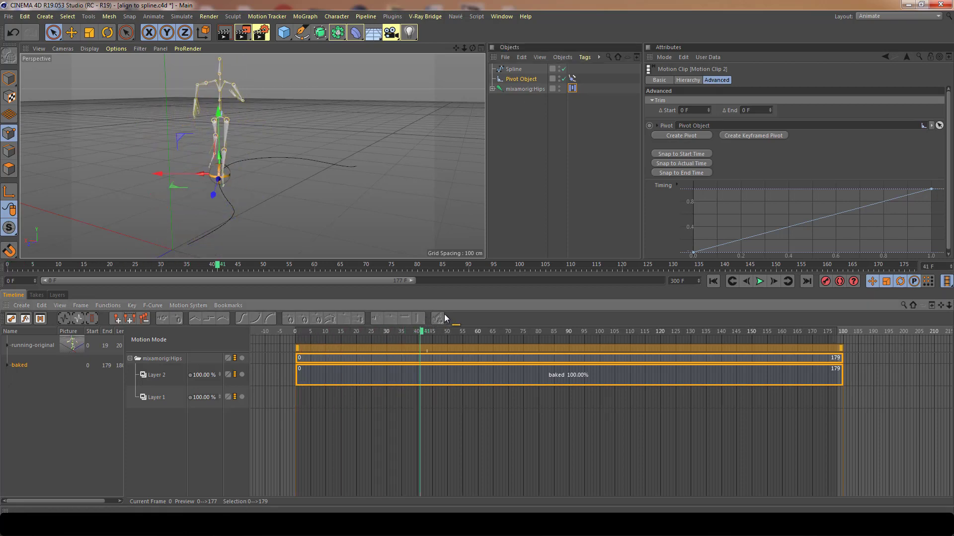
{"action": "left_click_drag", "start_coordinate": [527, 305], "coordinate": [285, 332]}
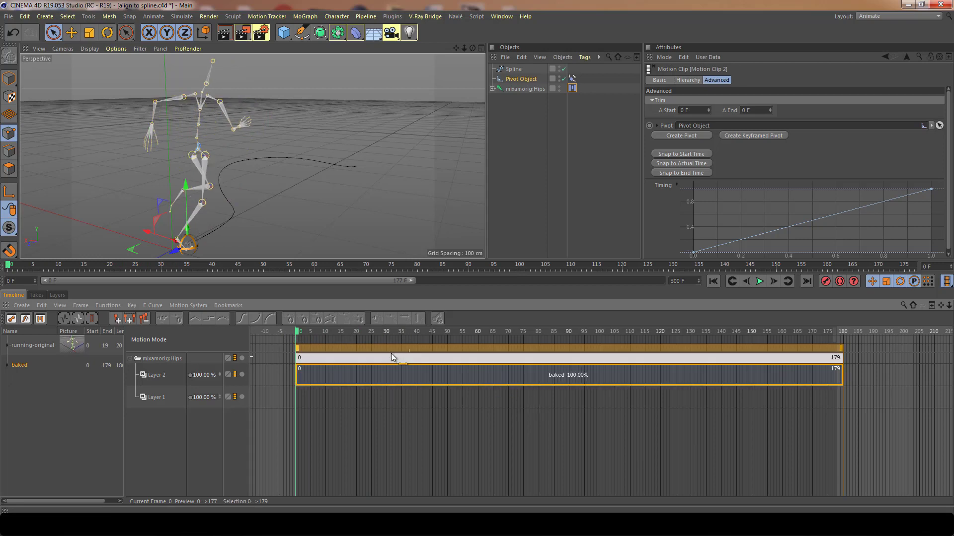
{"action": "left_click_drag", "start_coordinate": [305, 334], "coordinate": [368, 325]}
{"action": "left_click", "coordinate": [375, 355]}
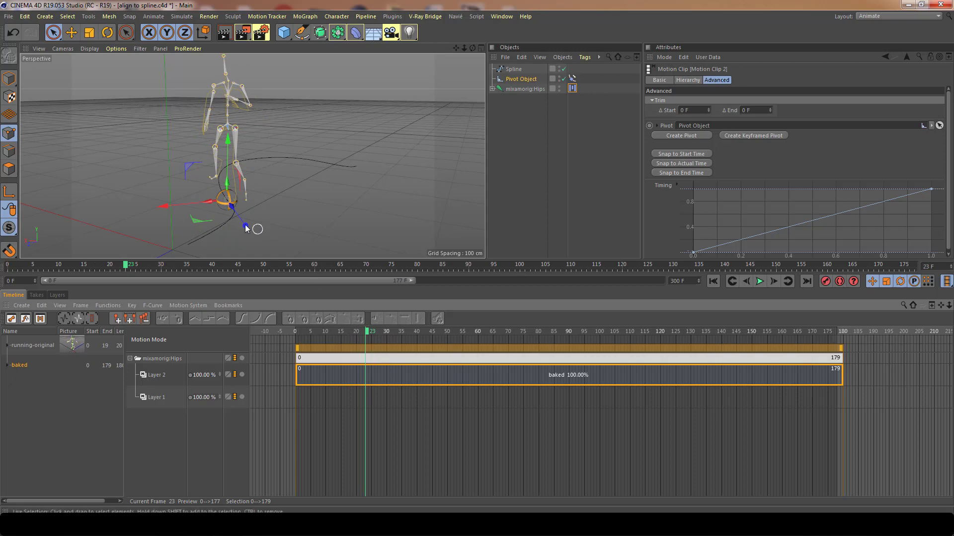
{"action": "left_click_drag", "start_coordinate": [246, 228], "coordinate": [115, 217], "text": "alt"}
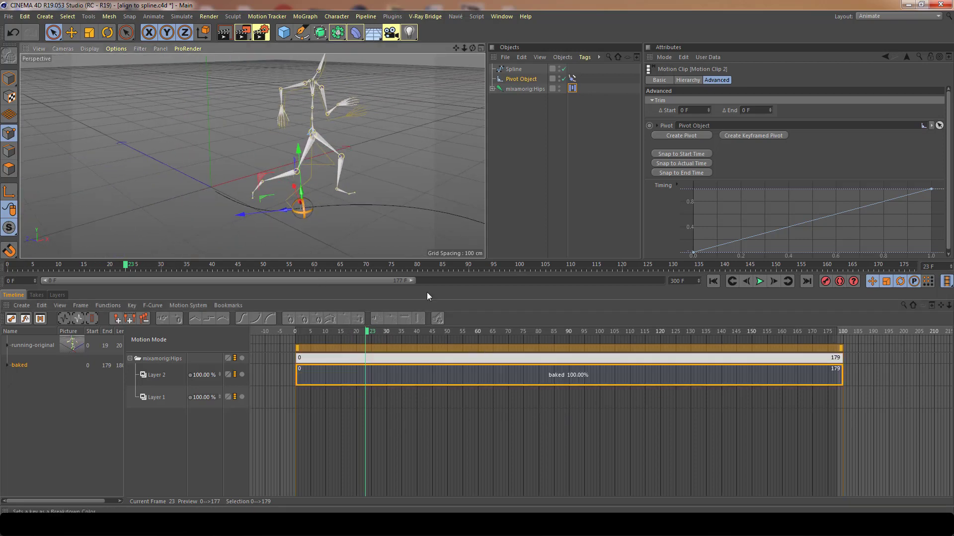
Step: Extend the preview range to frame 300 and stretch the baked clip on Layer 2 to end at frame 300
{"action": "left_click_drag", "start_coordinate": [412, 280], "coordinate": [664, 279]}
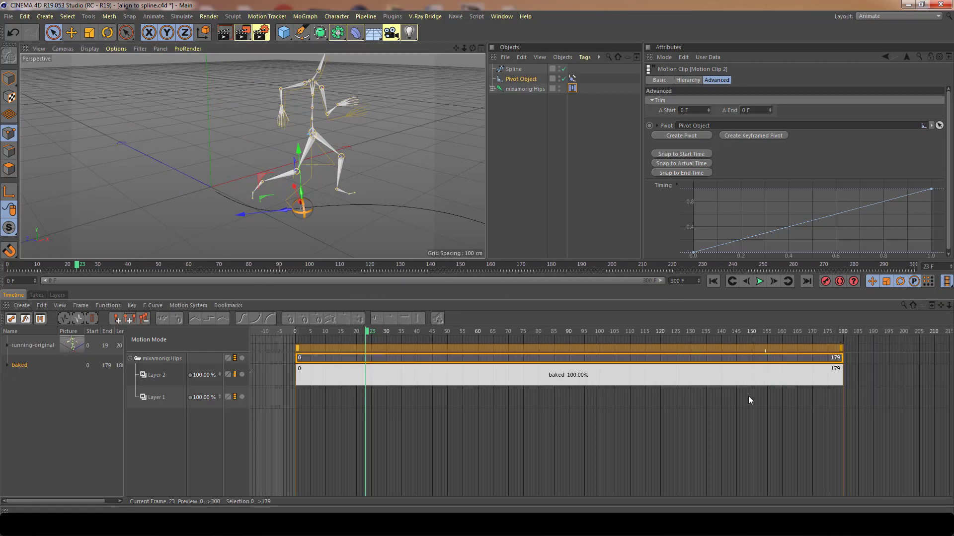
{"action": "scroll", "coordinate": [748, 396], "scroll_direction": "down", "scroll_amount": 3}
{"action": "scroll", "coordinate": [701, 407], "scroll_direction": "right", "scroll_amount": 5}
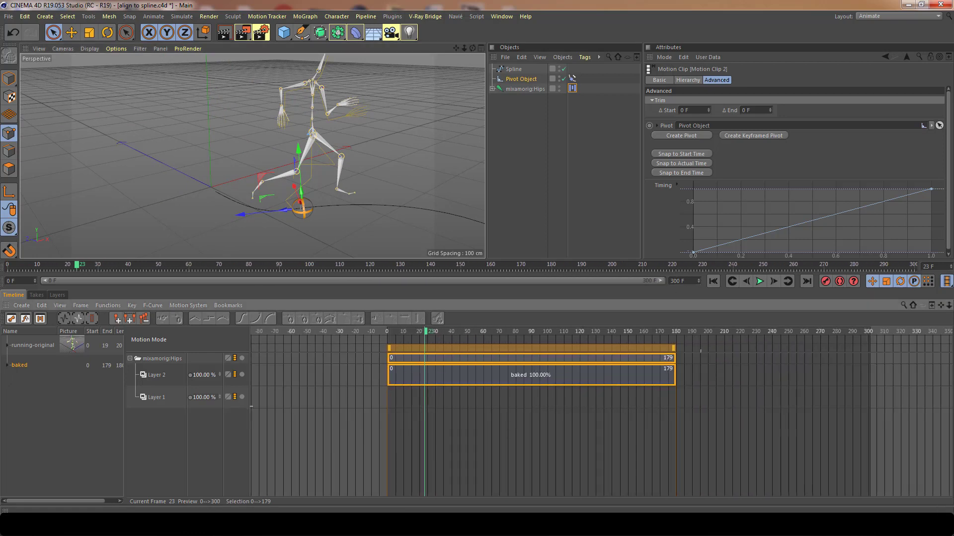
{"action": "left_click_drag", "start_coordinate": [547, 349], "coordinate": [741, 351]}
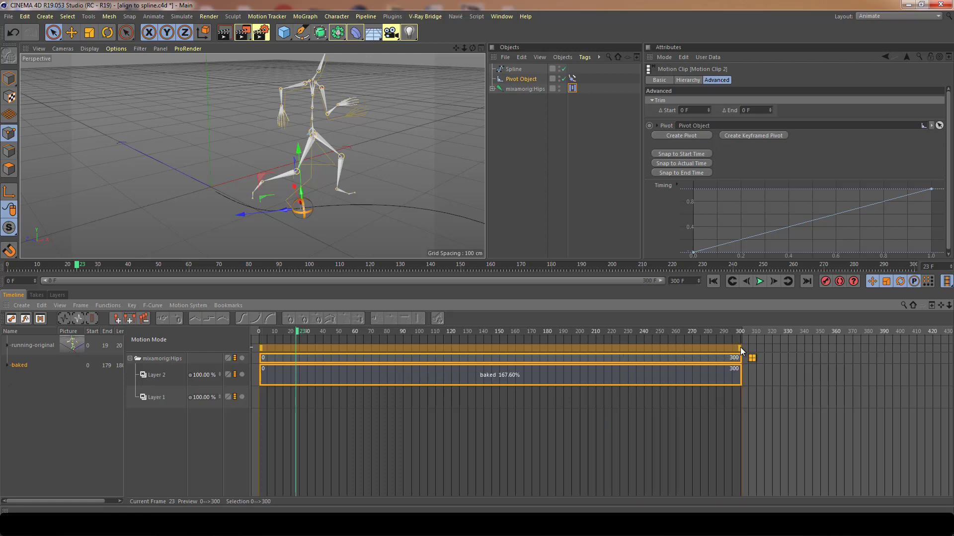
Step: Scrub back and forth around frames 42 to 44 and examine the legs for glitches from several angles
{"action": "left_click_drag", "start_coordinate": [295, 332], "coordinate": [328, 335]}
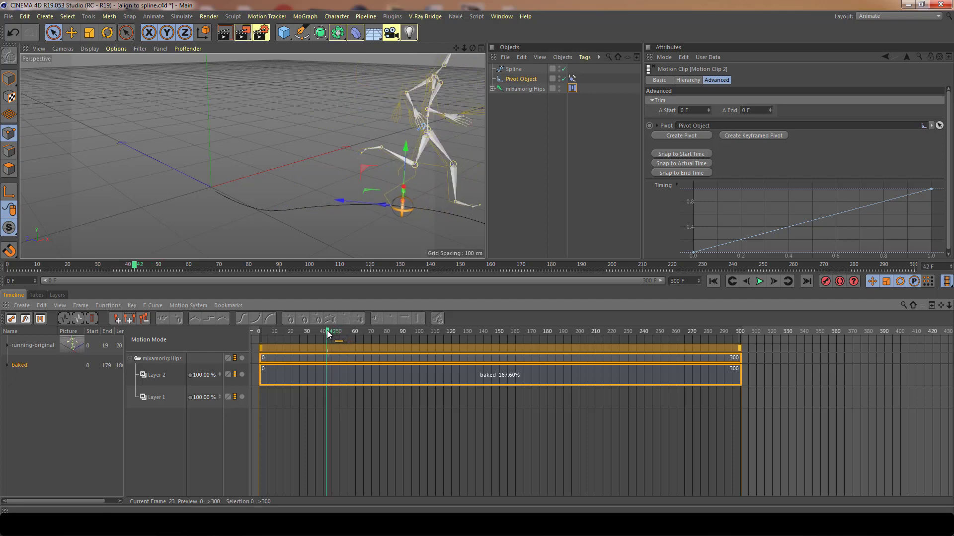
{"action": "left_click_drag", "start_coordinate": [444, 160], "coordinate": [281, 176], "text": "alt"}
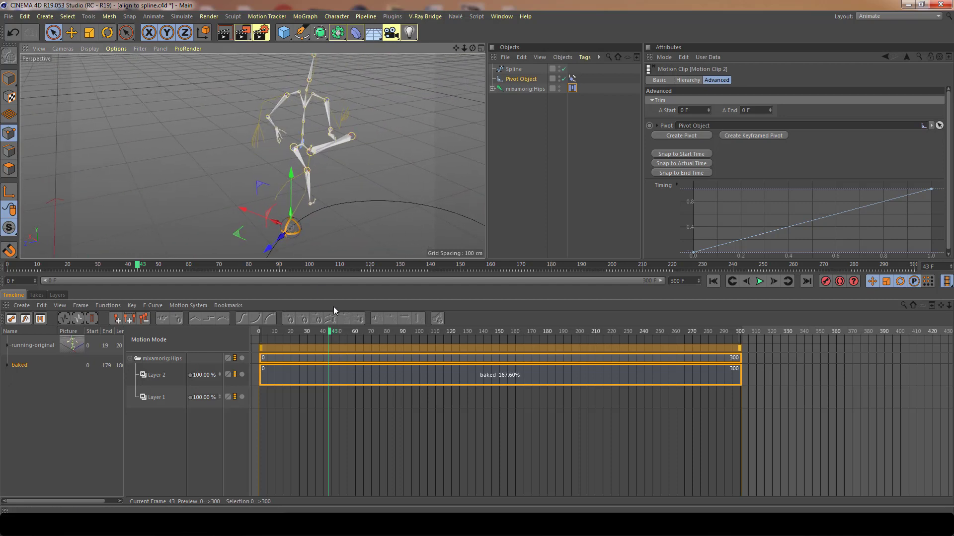
{"action": "left_click", "coordinate": [324, 334]}
{"action": "left_click", "coordinate": [330, 333]}
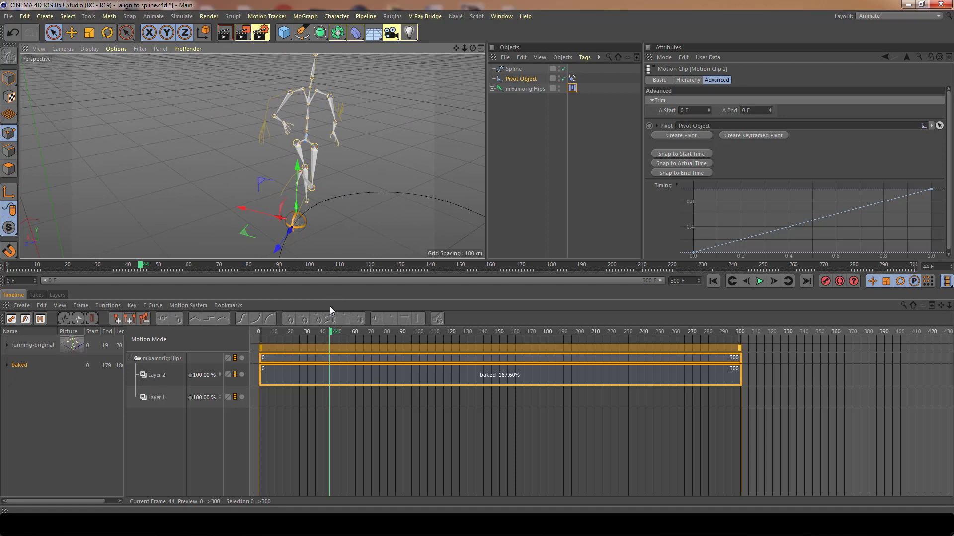
{"action": "left_click", "coordinate": [327, 332]}
{"action": "left_click_drag", "start_coordinate": [327, 332], "coordinate": [330, 333]}
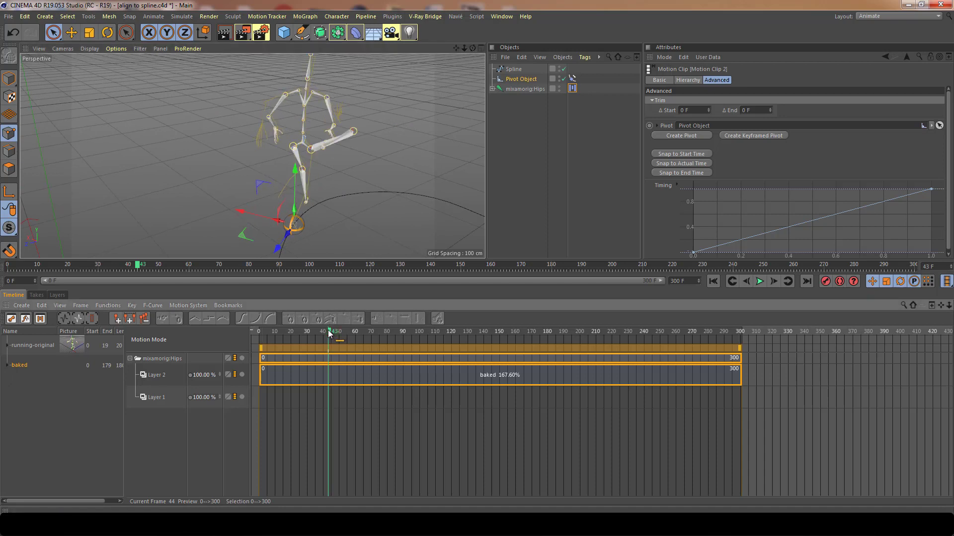
{"action": "left_click_drag", "start_coordinate": [333, 154], "coordinate": [288, 128], "text": "alt"}
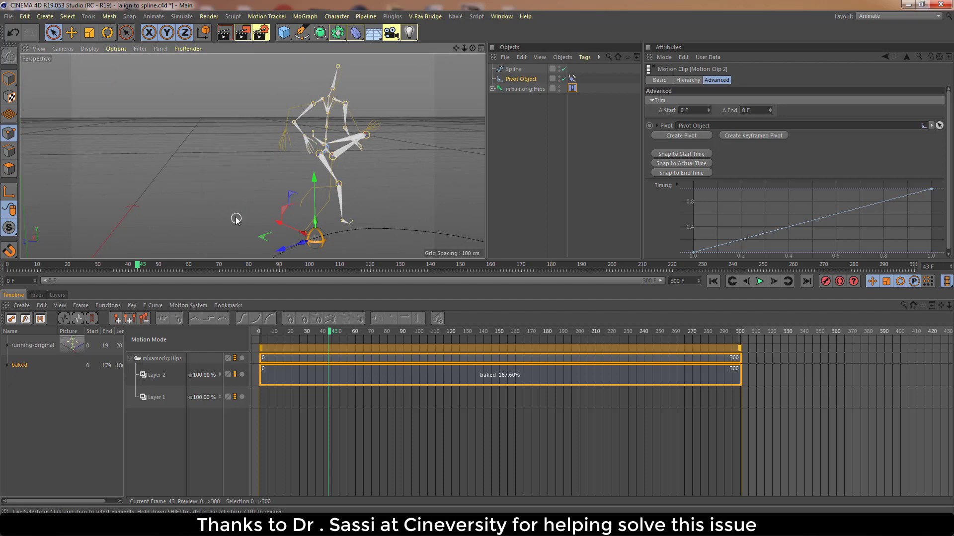
Step: Show the baked clip's motion as F-curves in a separate timeline window and maximize that window
{"action": "right_click", "coordinate": [430, 377]}
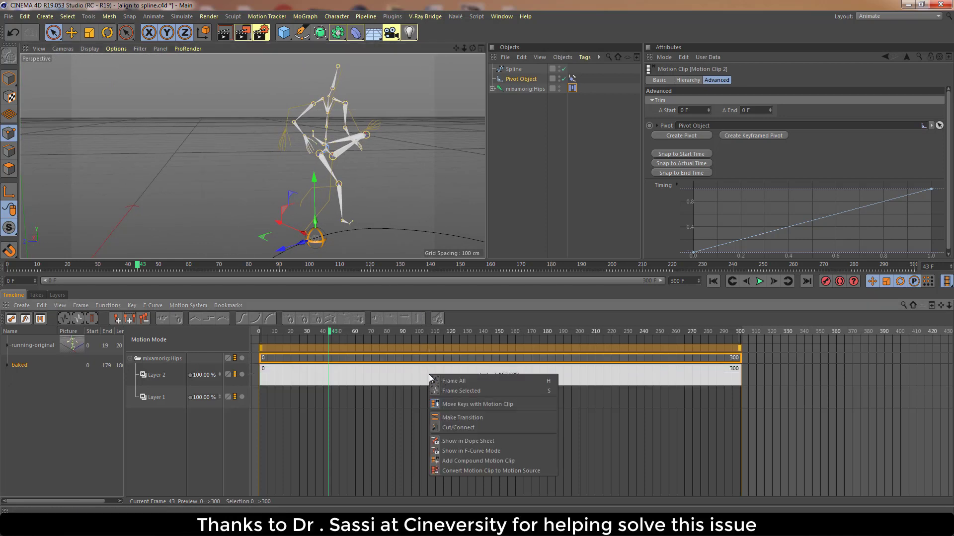
{"action": "left_click", "coordinate": [500, 451]}
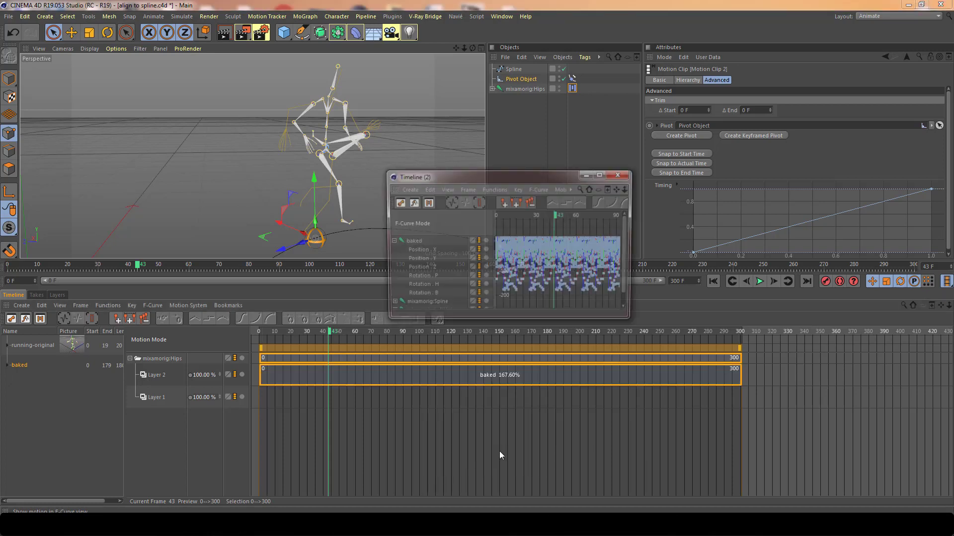
{"action": "left_click", "coordinate": [601, 174]}
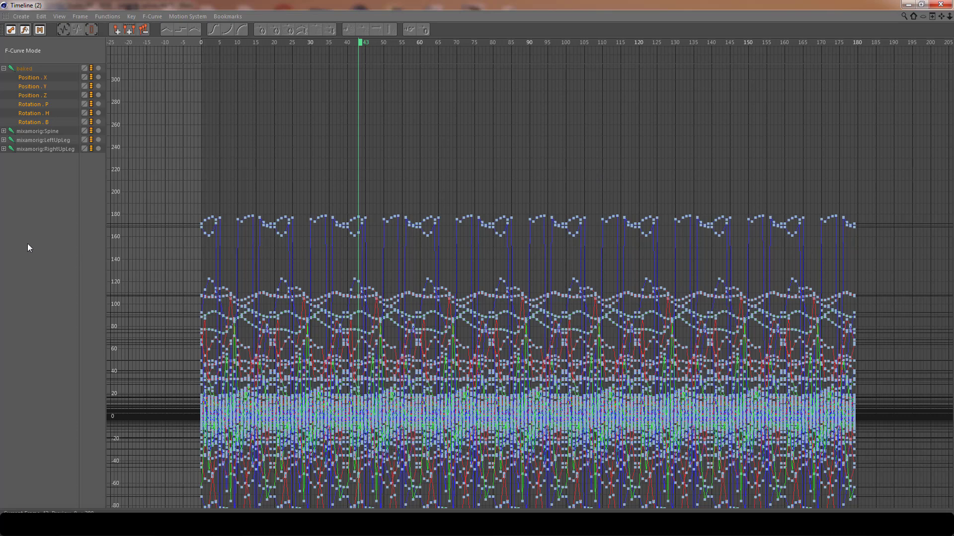
Step: Isolate the Rotation . B curve of mixamorig:RightUpLeg by disabling Show All Tracks
{"action": "left_click", "coordinate": [4, 149]}
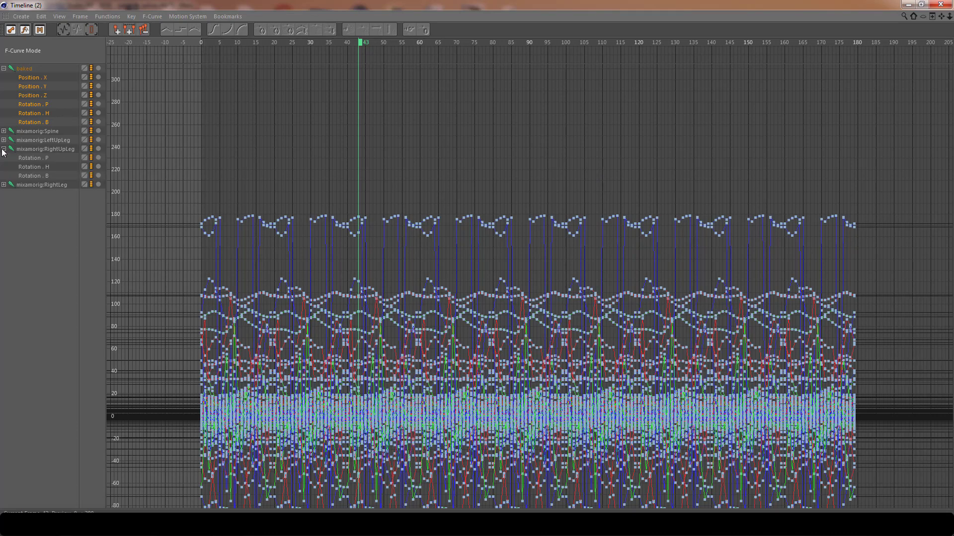
{"action": "left_click", "coordinate": [38, 150]}
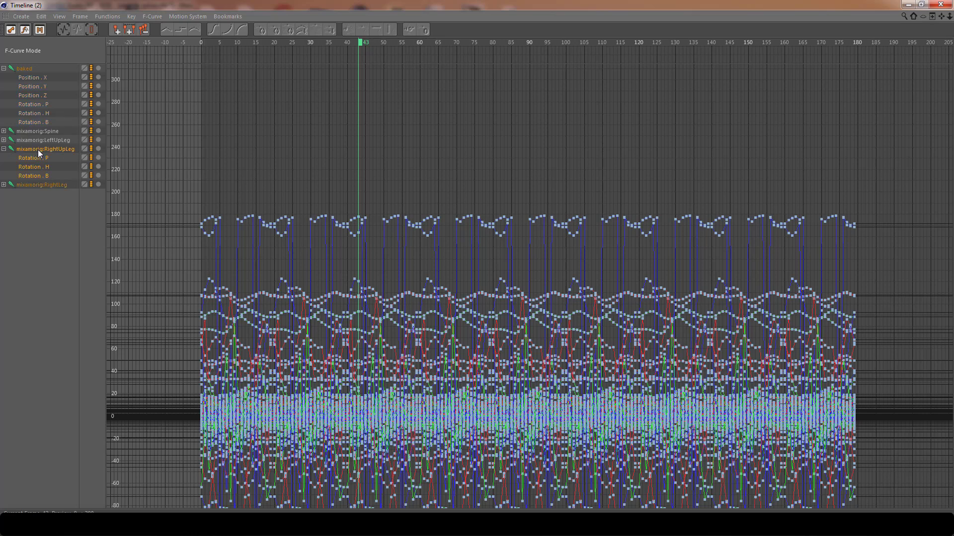
{"action": "left_click", "coordinate": [43, 177]}
{"action": "left_click", "coordinate": [152, 16]}
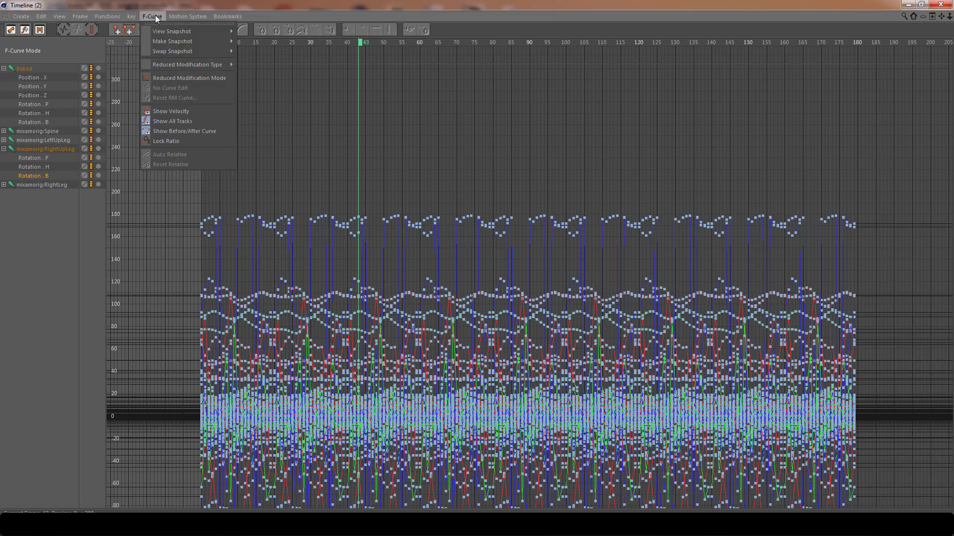
{"action": "left_click", "coordinate": [189, 122]}
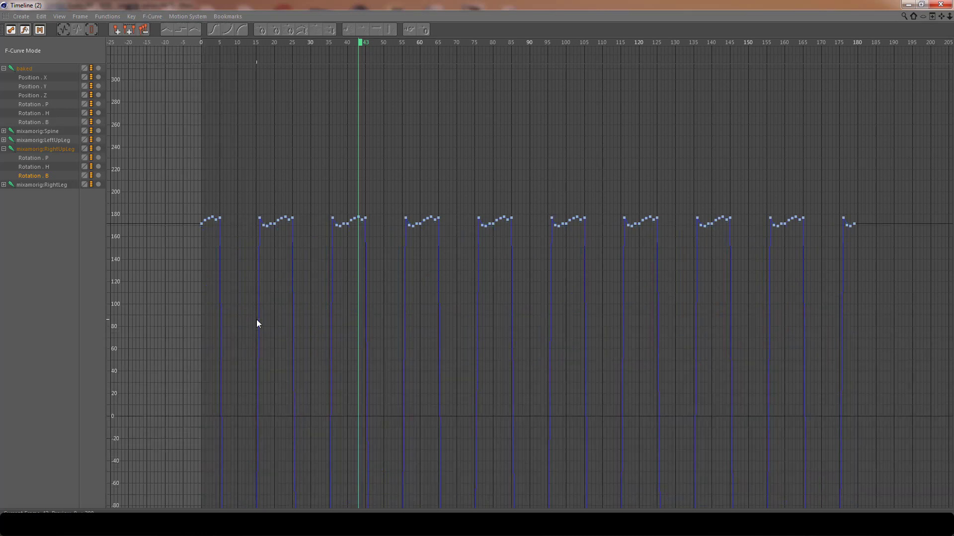
Step: Try to raise all the lower keys of the right upper leg's Rotation . B curve by about 360 to continue the upper keys
{"action": "scroll", "coordinate": [670, 255], "scroll_direction": "down", "scroll_amount": 3}
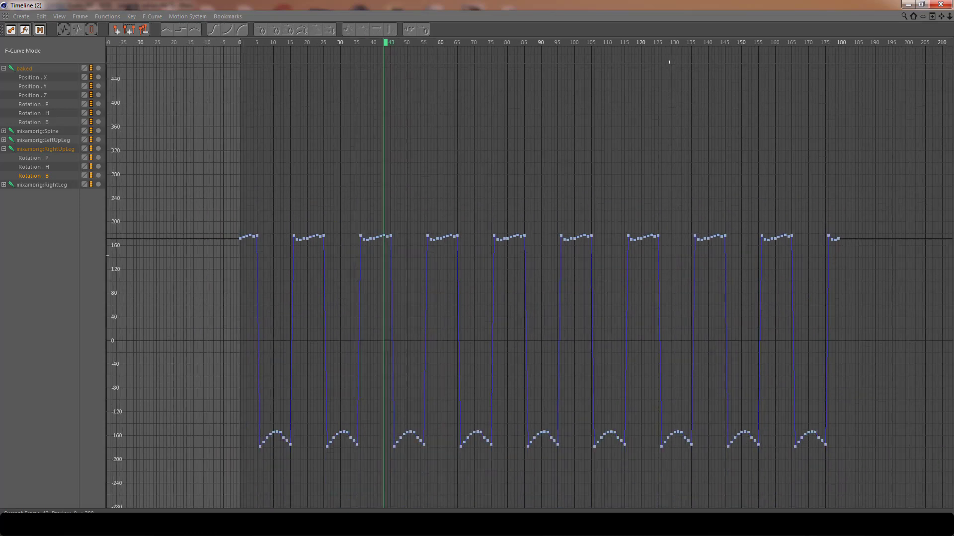
{"action": "scroll", "coordinate": [675, 262], "scroll_direction": "up", "scroll_amount": 1}
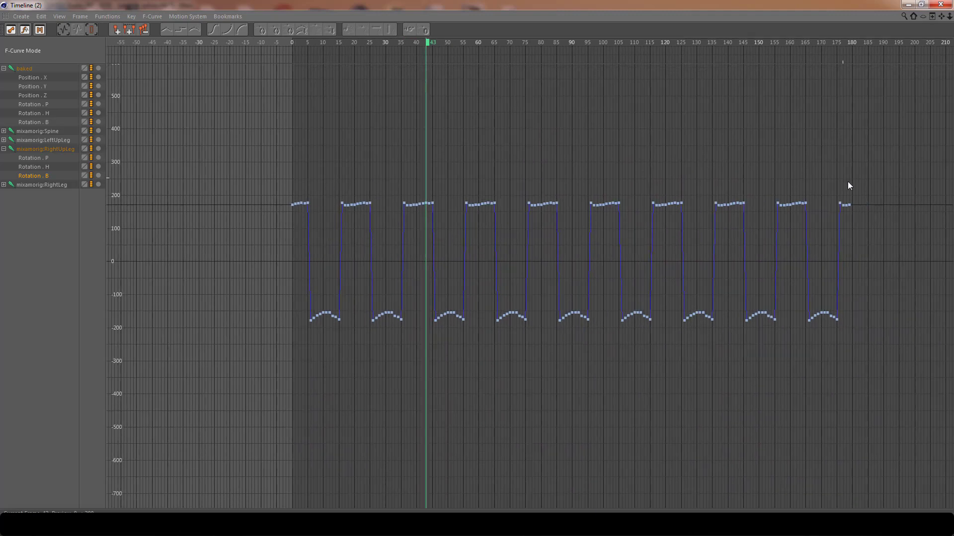
{"action": "left_click_drag", "start_coordinate": [862, 303], "coordinate": [235, 340]}
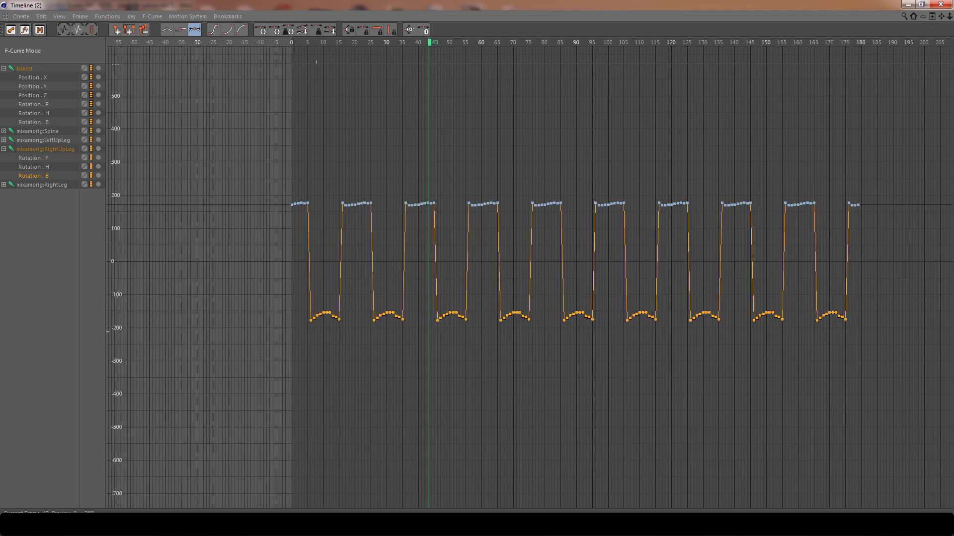
{"action": "scroll", "coordinate": [317, 336], "scroll_direction": "up", "scroll_amount": 3}
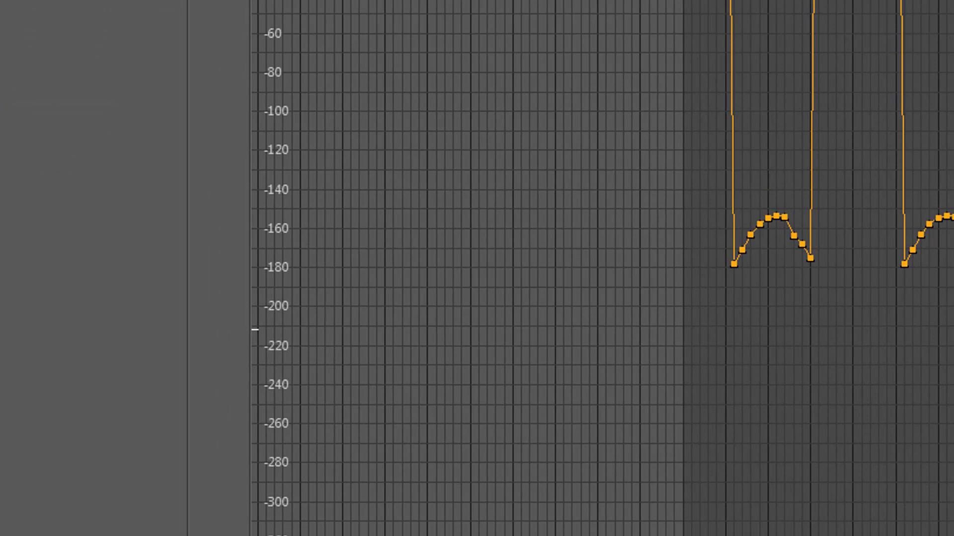
{"action": "scroll", "coordinate": [292, 305], "scroll_direction": "up", "scroll_amount": 1}
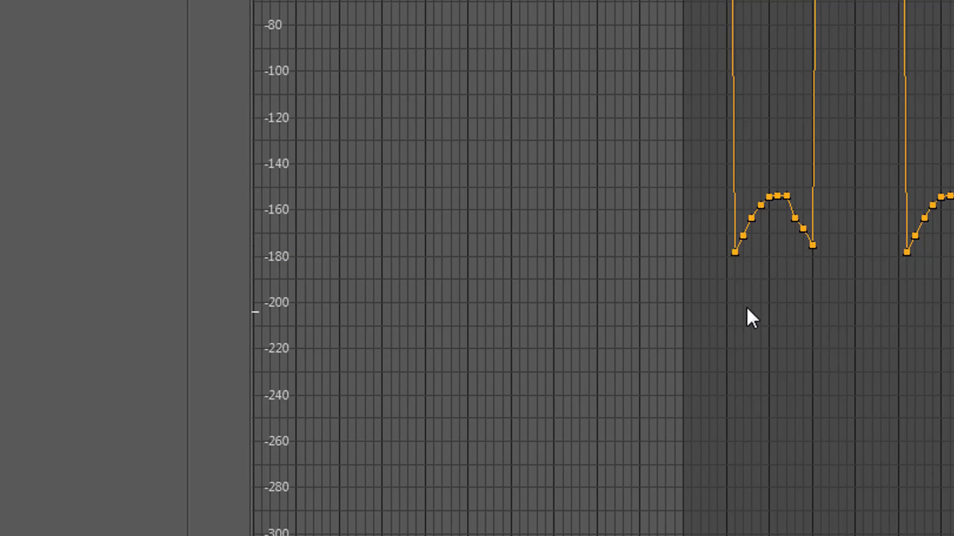
{"action": "key", "text": "h"}
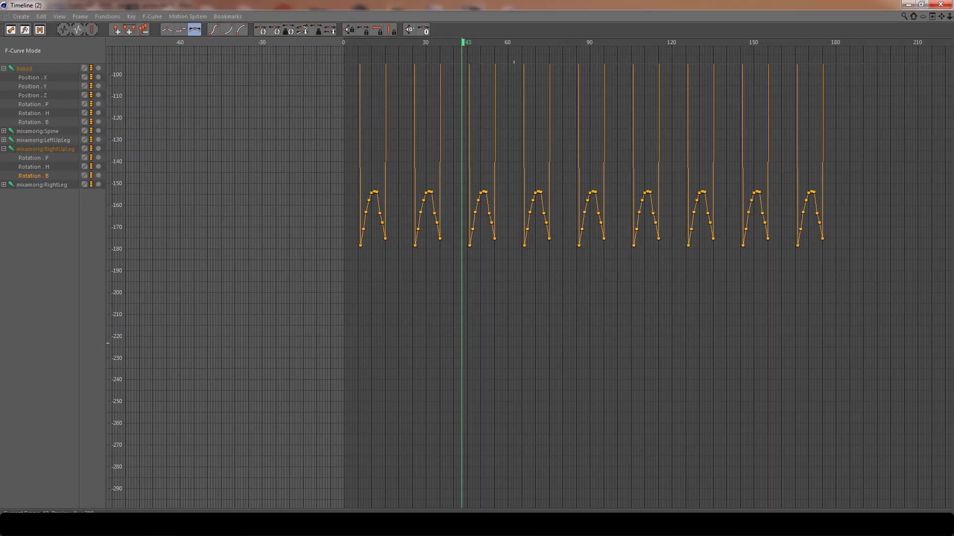
{"action": "right_click_drag", "start_coordinate": [514, 343], "coordinate": [780, 349], "text": "alt"}
{"action": "middle_click_drag", "start_coordinate": [849, 257], "coordinate": [854, 389], "text": "alt"}
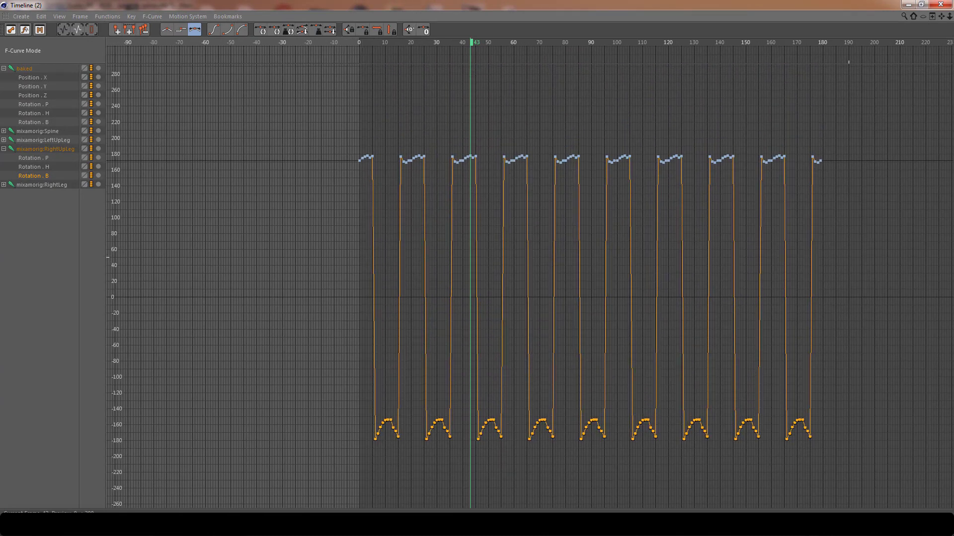
{"action": "left_click", "coordinate": [388, 421]}
{"action": "left_click_drag", "start_coordinate": [388, 423], "coordinate": [380, 138]}
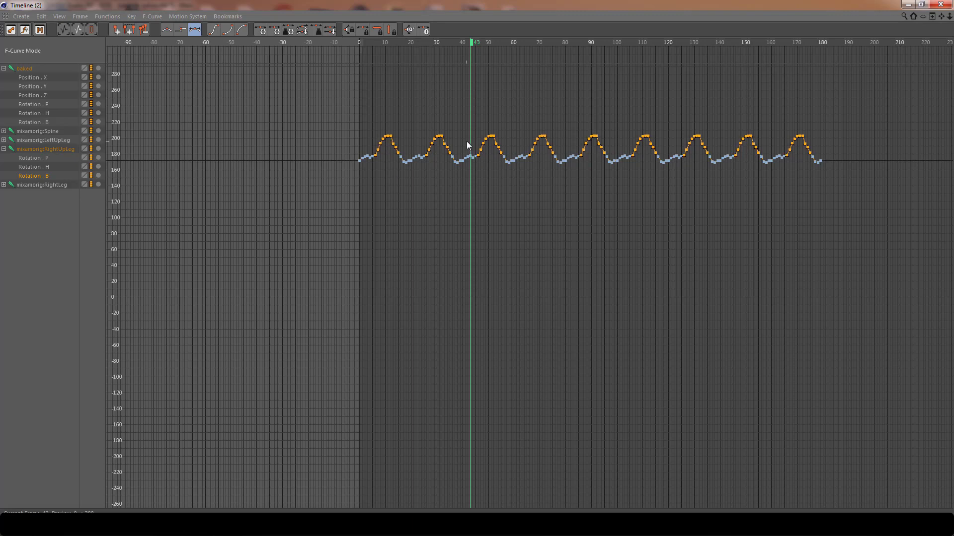
{"action": "right_click_drag", "start_coordinate": [467, 141], "coordinate": [532, 131], "text": "alt"}
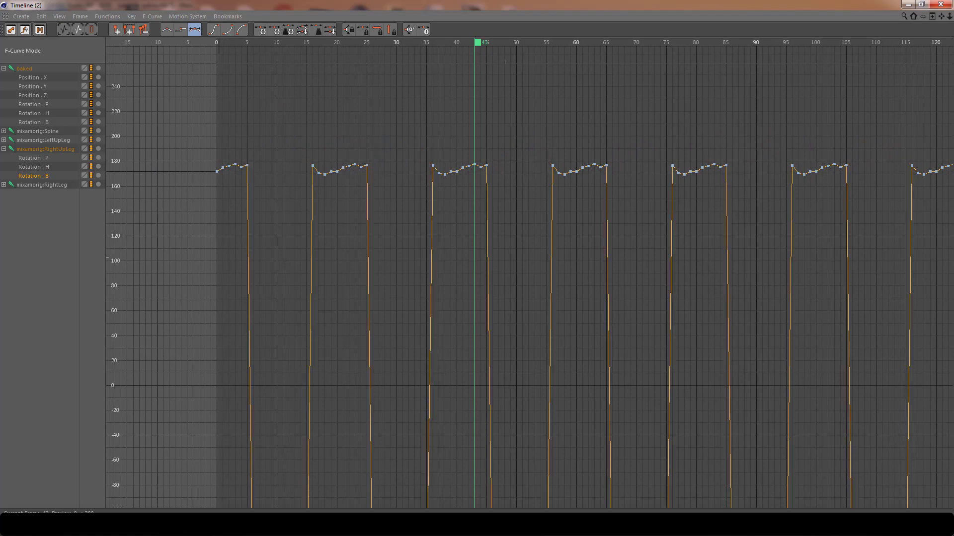
{"action": "right_click_drag", "start_coordinate": [425, 248], "coordinate": [638, 310], "text": "alt"}
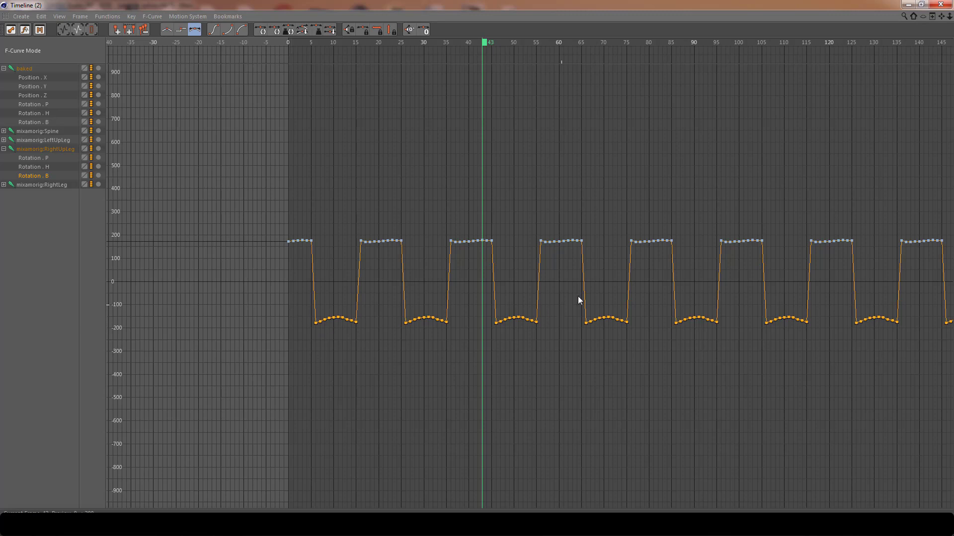
Step: Close the separate F-curve window and delete the baked clip from Layer 2
{"action": "left_click", "coordinate": [940, 4]}
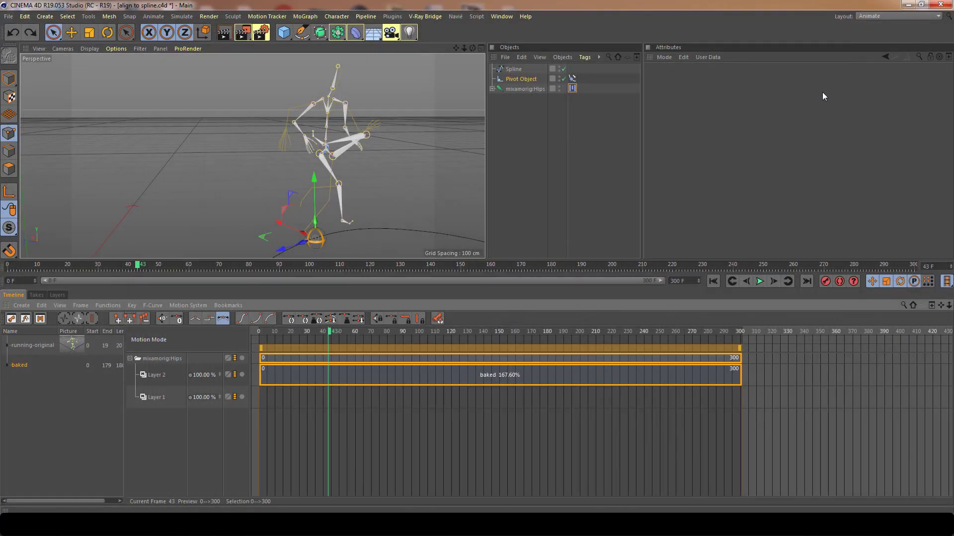
{"action": "left_click", "coordinate": [420, 383]}
{"action": "key", "text": "Delete"}
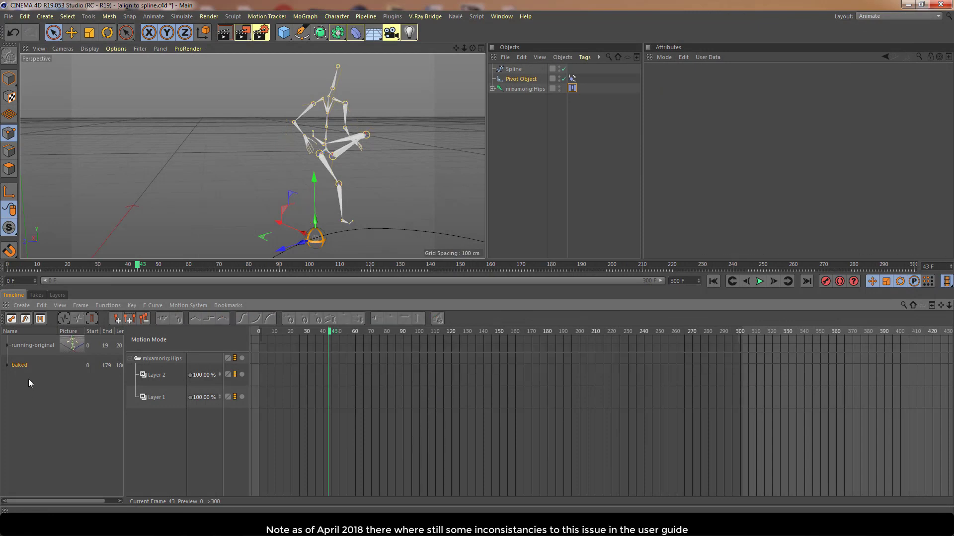
Step: Place the running-original source on Layer 1 at frame 0, with 13 loops and Pivot Object as its pivot
{"action": "left_click_drag", "start_coordinate": [28, 346], "coordinate": [265, 403]}
{"action": "left_click", "coordinate": [268, 400]}
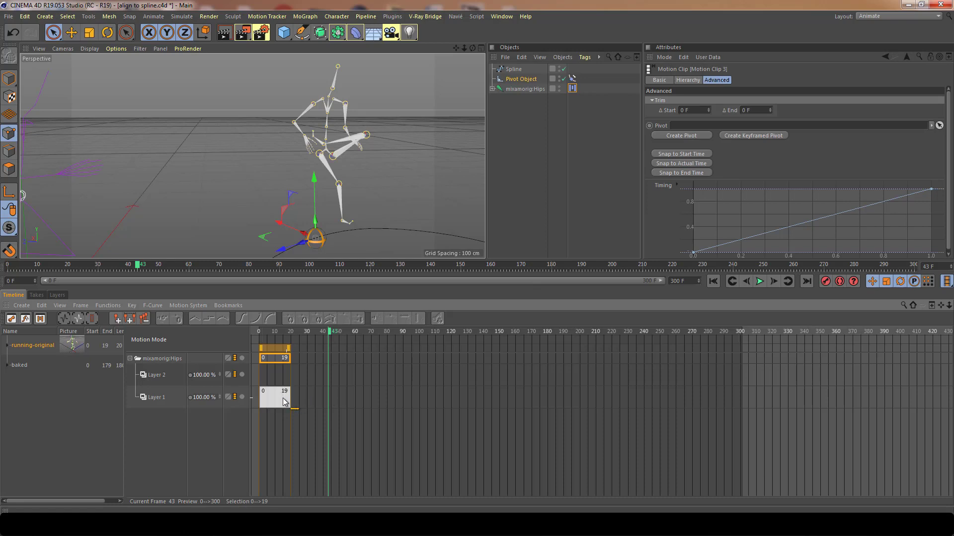
{"action": "left_click", "coordinate": [660, 80]}
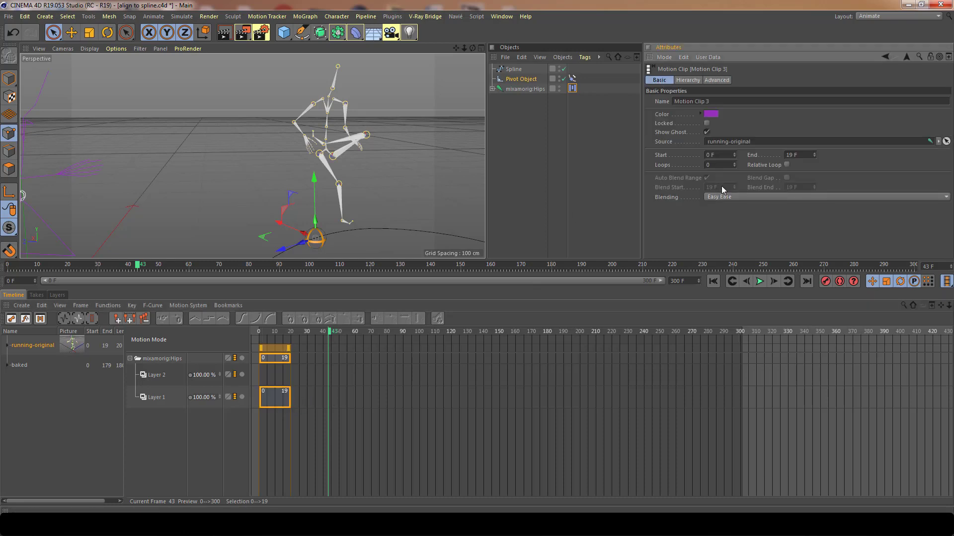
{"action": "left_click_drag", "start_coordinate": [735, 164], "coordinate": [734, 165]}
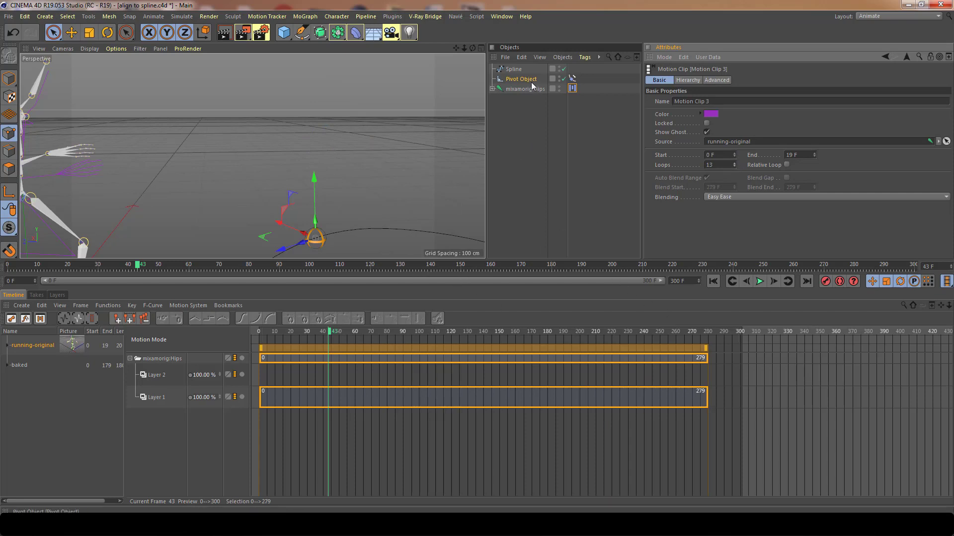
{"action": "left_click", "coordinate": [716, 80]}
{"action": "left_click_drag", "start_coordinate": [540, 80], "coordinate": [676, 124]}
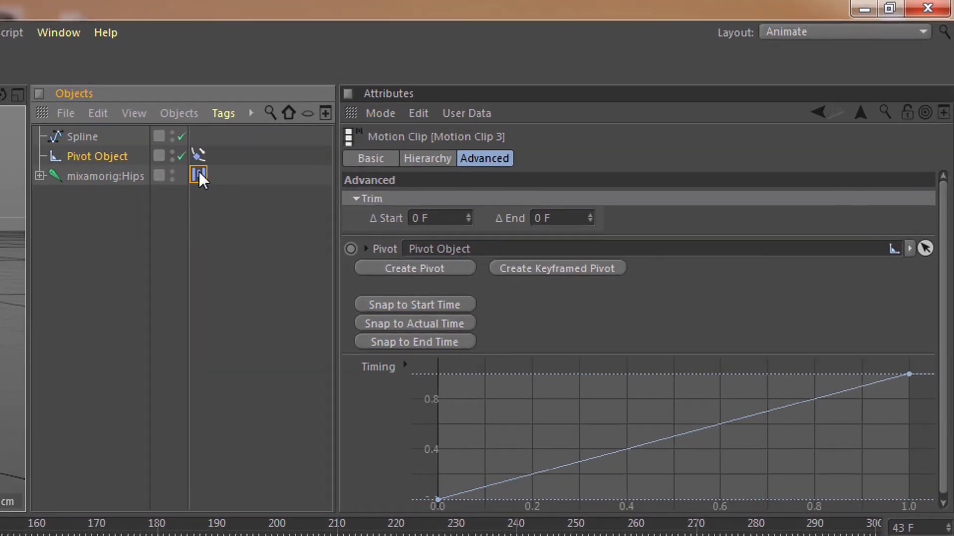
Step: Set Rotation Mixing to HPB in the Motion System tag on mixamorig:Hips
{"action": "left_click", "coordinate": [572, 88]}
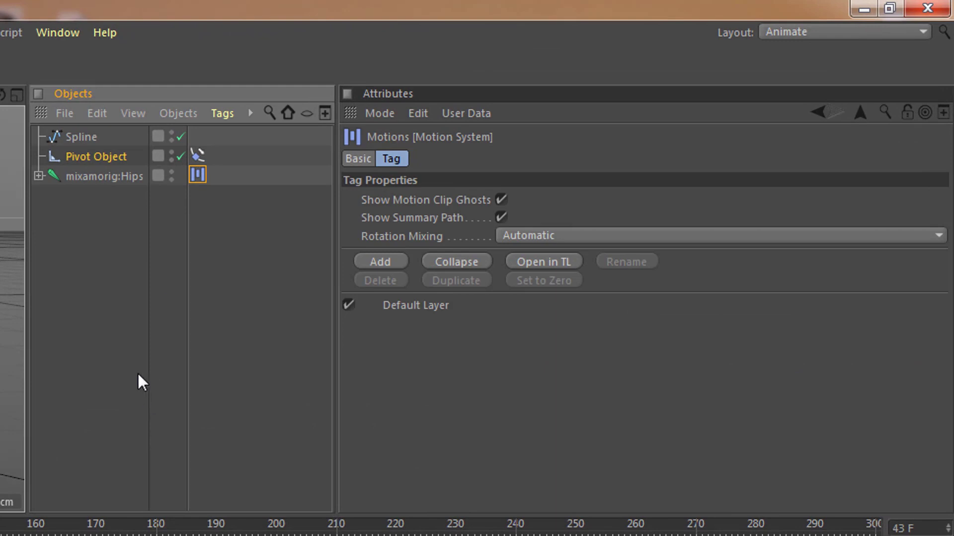
{"action": "left_click", "coordinate": [553, 234]}
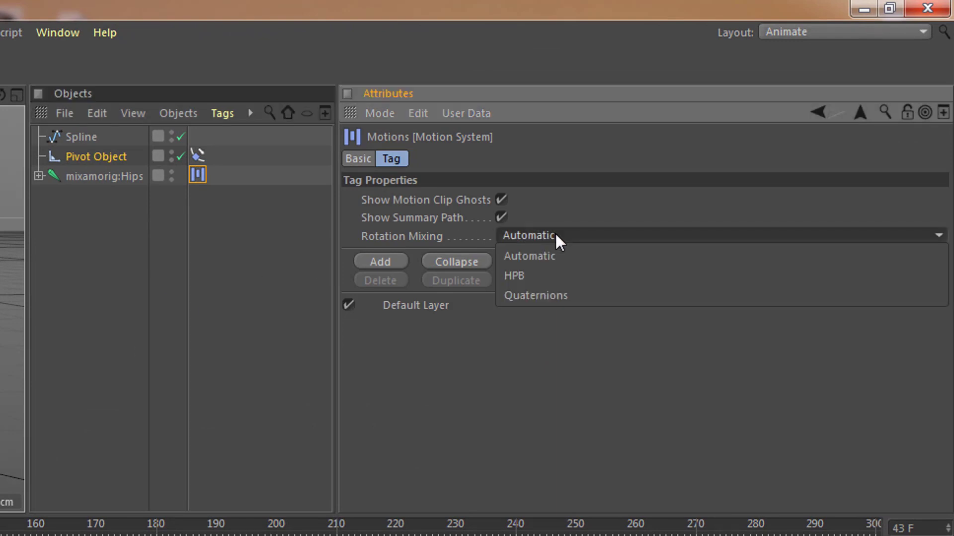
{"action": "left_click", "coordinate": [565, 275]}
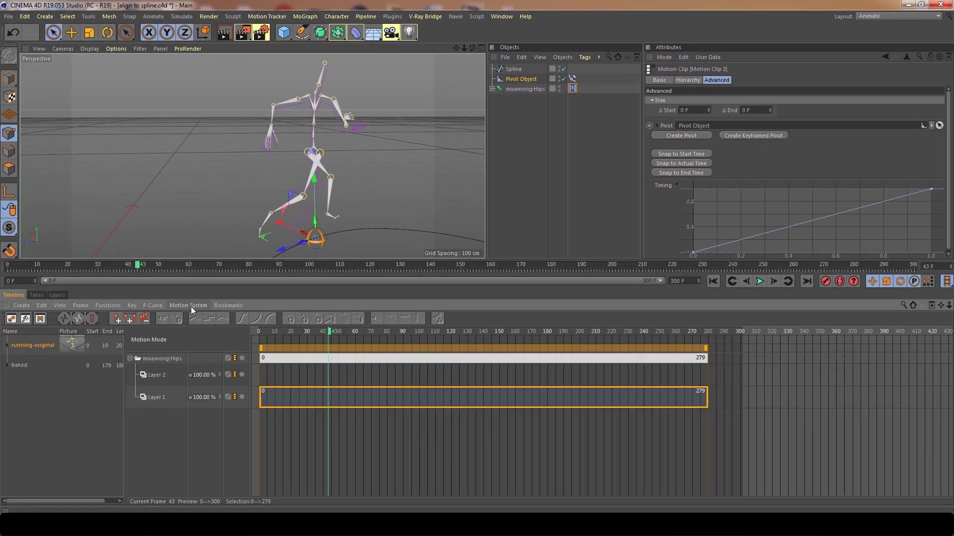
Step: Bake the looped clip and rename the new motion source as bakced v2
{"action": "left_click", "coordinate": [190, 305]}
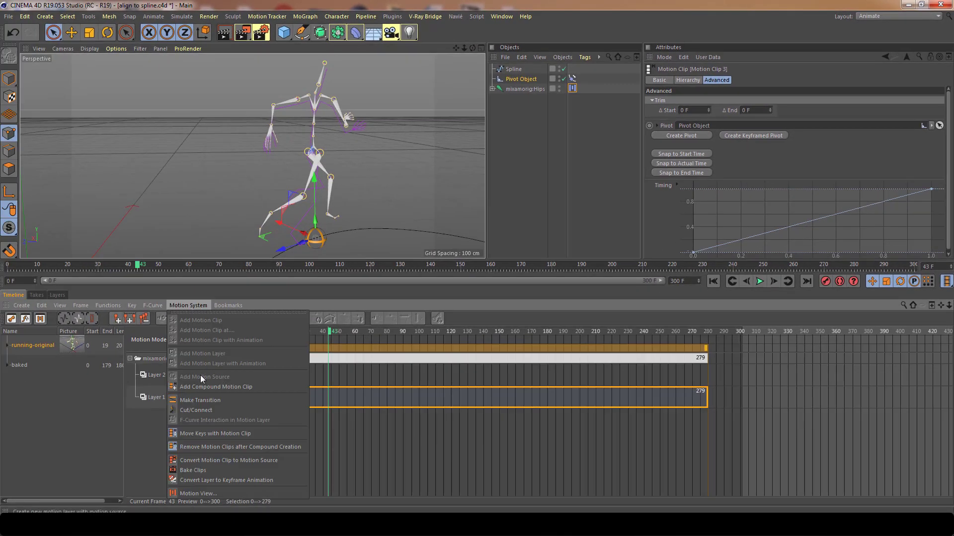
{"action": "left_click", "coordinate": [210, 469]}
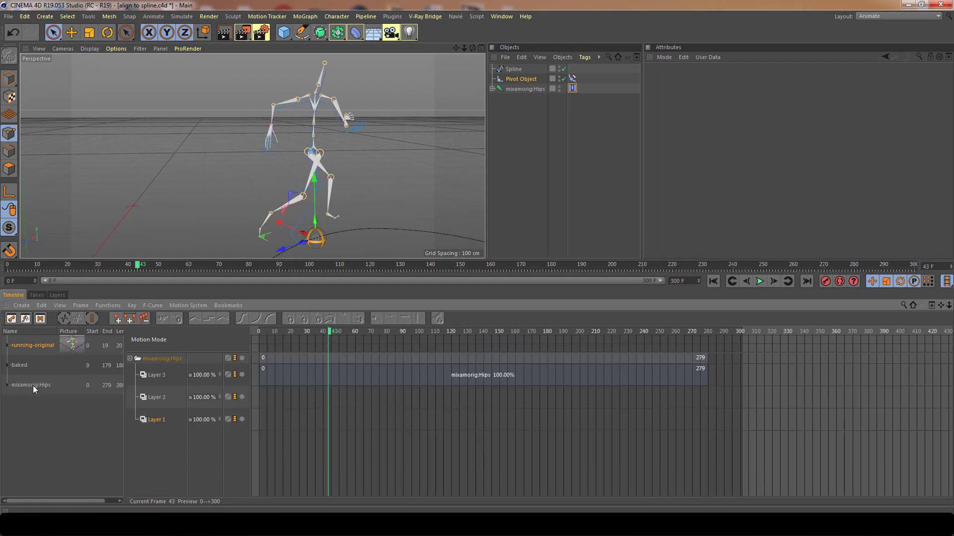
{"action": "double_click", "coordinate": [33, 385]}
{"action": "type", "text": "bakced"}
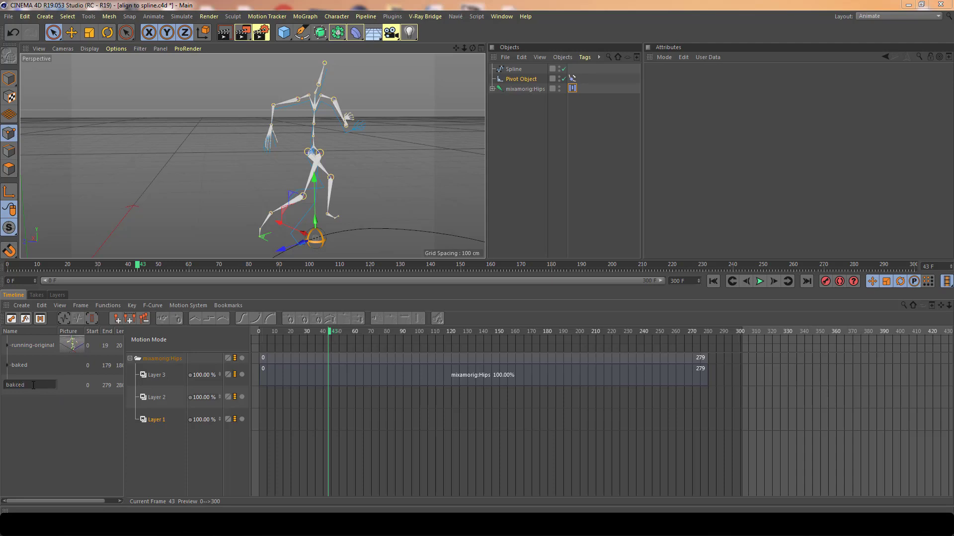
{"action": "type", "text": " v2"}
{"action": "key", "text": "Return"}
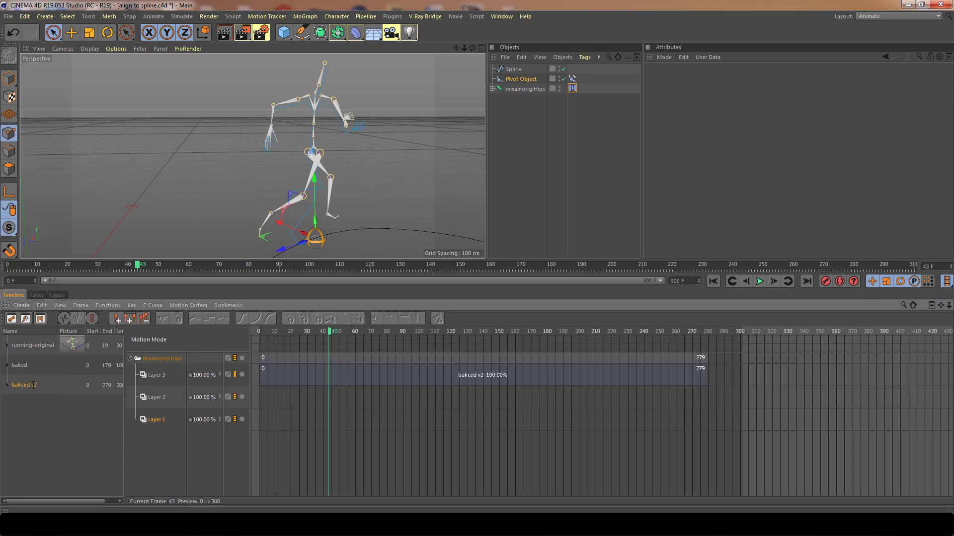
Step: Scrub back to frame 24 to check the rebaked run on Layer 3
{"action": "left_click", "coordinate": [349, 377]}
{"action": "left_click", "coordinate": [433, 354]}
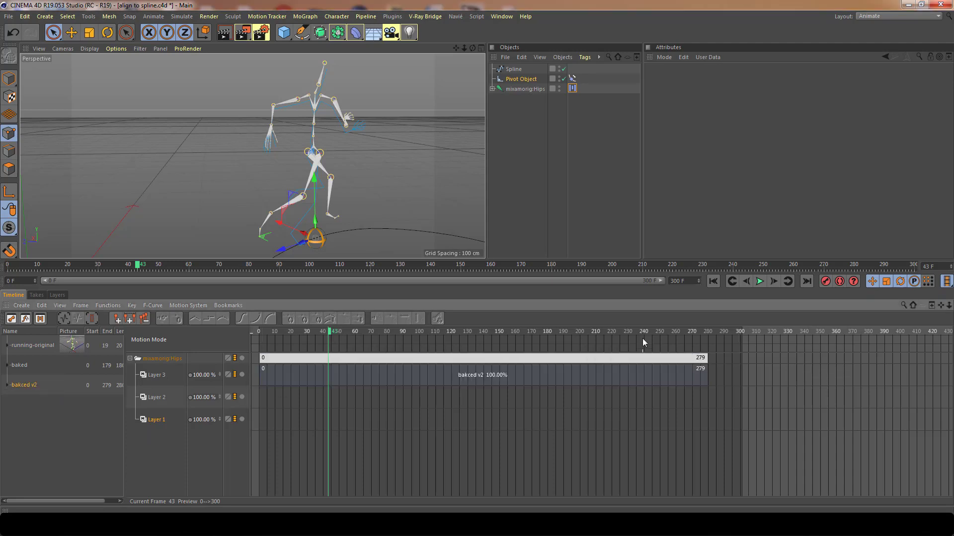
{"action": "left_click", "coordinate": [610, 383]}
{"action": "left_click", "coordinate": [410, 353]}
{"action": "left_click", "coordinate": [340, 341]}
{"action": "left_click_drag", "start_coordinate": [357, 335], "coordinate": [299, 333]}
{"action": "left_click", "coordinate": [447, 377]}
{"action": "left_click", "coordinate": [552, 354]}
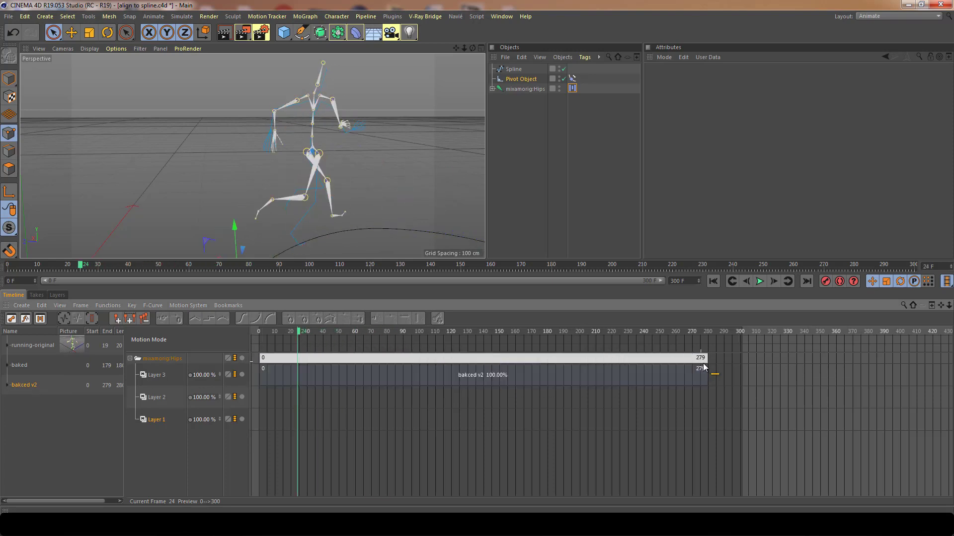
Step: Cut the bakced v2 clip on Layer 3 in two at frame 120
{"action": "left_click", "coordinate": [347, 378]}
{"action": "left_click", "coordinate": [301, 354]}
{"action": "left_click", "coordinate": [328, 376]}
{"action": "left_click", "coordinate": [320, 358]}
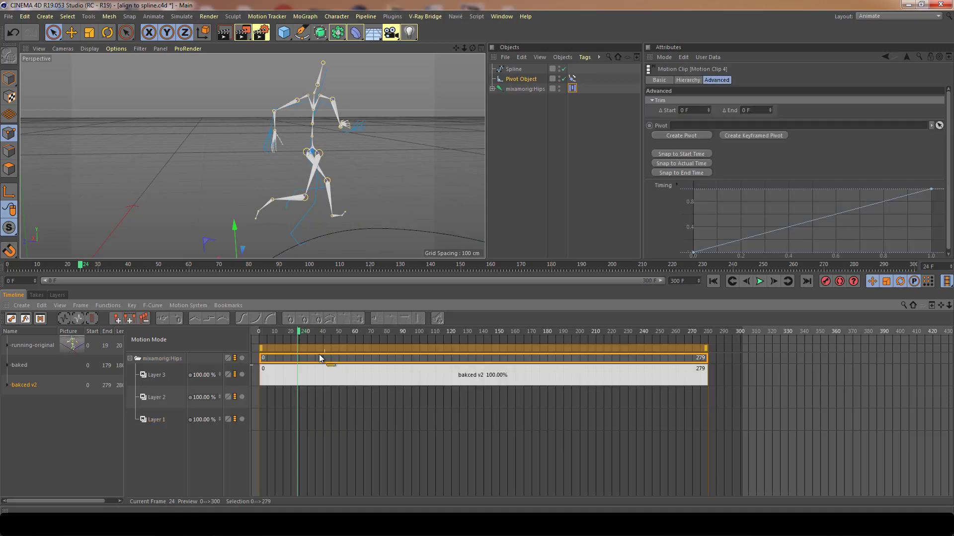
{"action": "left_click_drag", "start_coordinate": [298, 329], "coordinate": [455, 338]}
{"action": "right_click", "coordinate": [464, 378]}
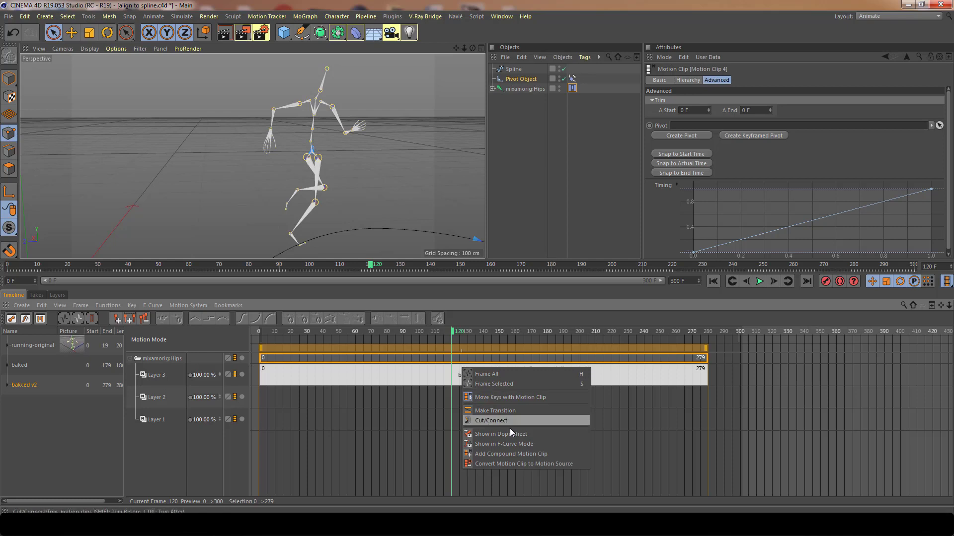
{"action": "left_click", "coordinate": [502, 419]}
{"action": "left_click", "coordinate": [452, 374]}
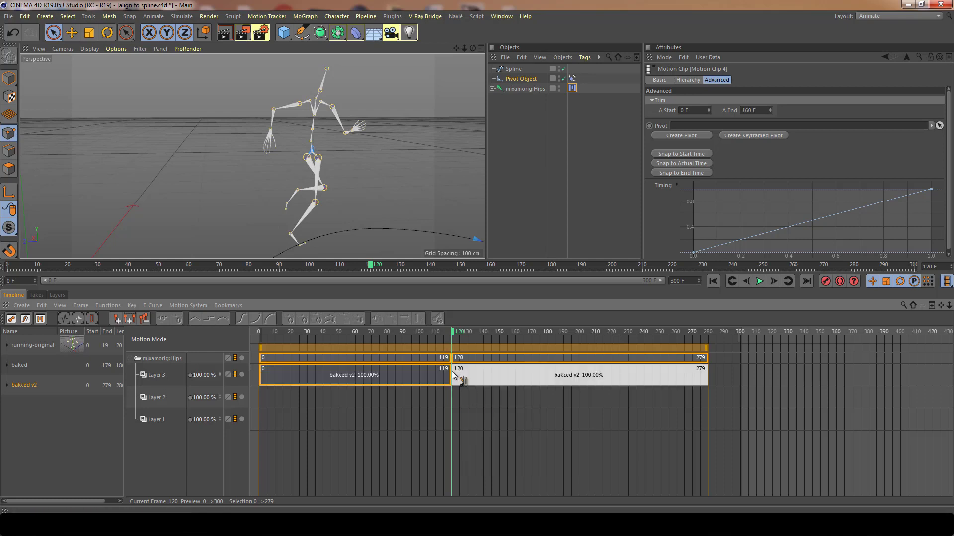
{"action": "right_click", "coordinate": [458, 376]}
{"action": "left_click", "coordinate": [496, 424]}
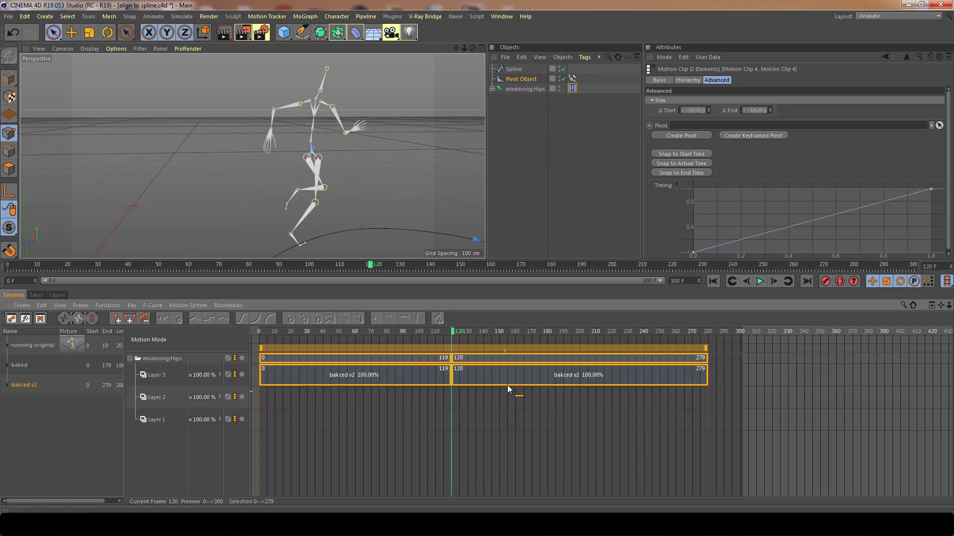
Step: Delete the second half of the cut clip and stretch the remaining bakced v2 clip to end at frame 299
{"action": "left_click", "coordinate": [508, 378]}
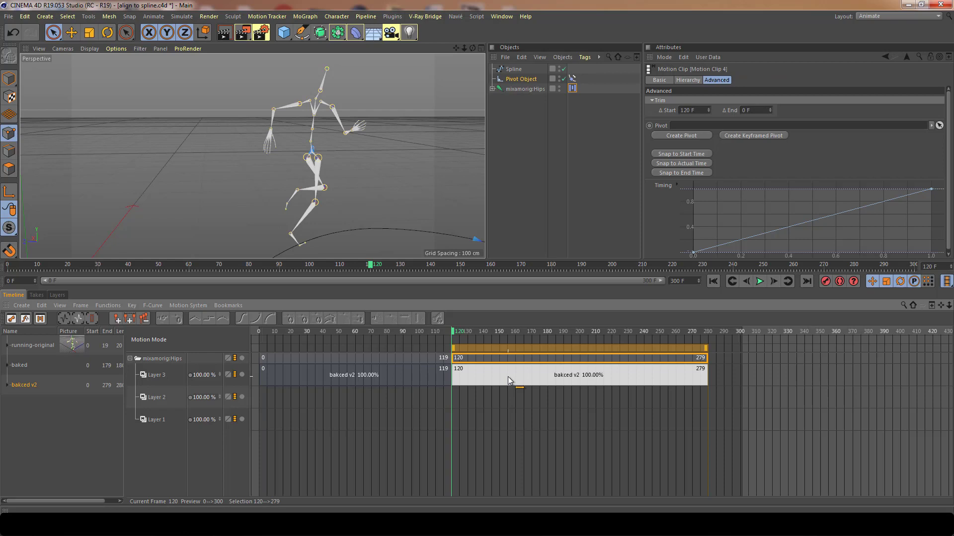
{"action": "key", "text": "Delete"}
{"action": "left_click", "coordinate": [421, 380]}
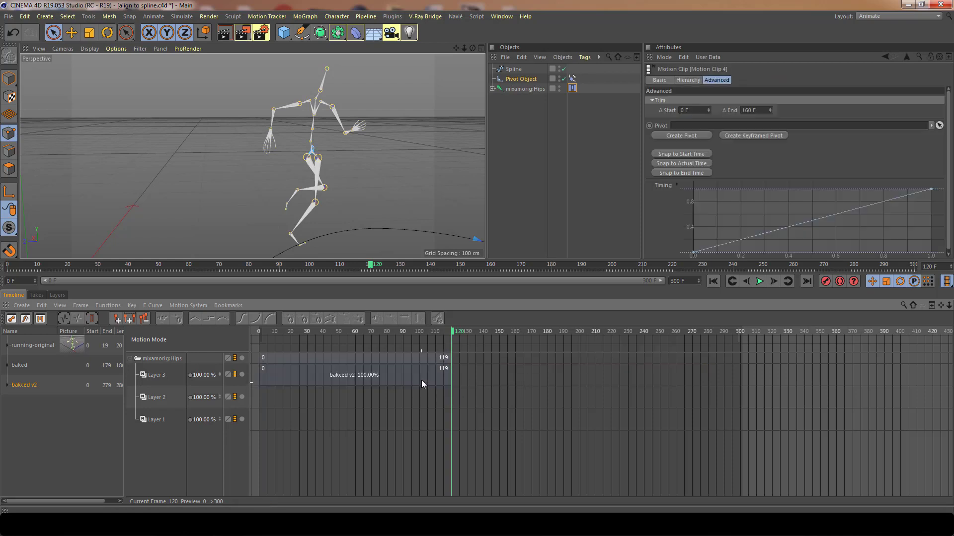
{"action": "left_click_drag", "start_coordinate": [452, 357], "coordinate": [740, 361]}
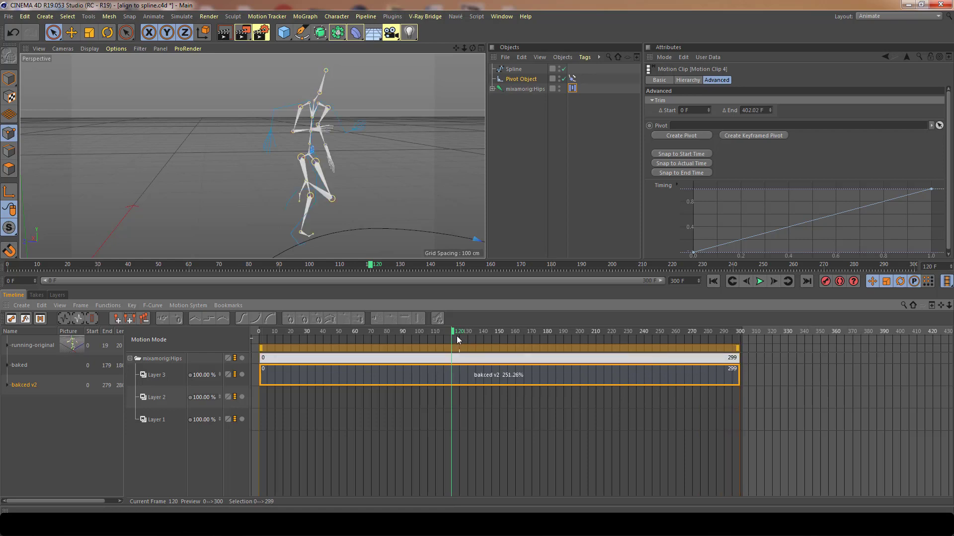
Step: Scrub the stretched run to frame 147 and show the bakced v2 clip's motion as F-curves
{"action": "mouse_move", "coordinate": [456, 336]}
{"action": "left_mouse_down"}
{"action": "mouse_move", "coordinate": [398, 335]}
{"action": "mouse_move", "coordinate": [343, 351]}
{"action": "mouse_move", "coordinate": [497, 340]}
{"action": "left_mouse_up"}
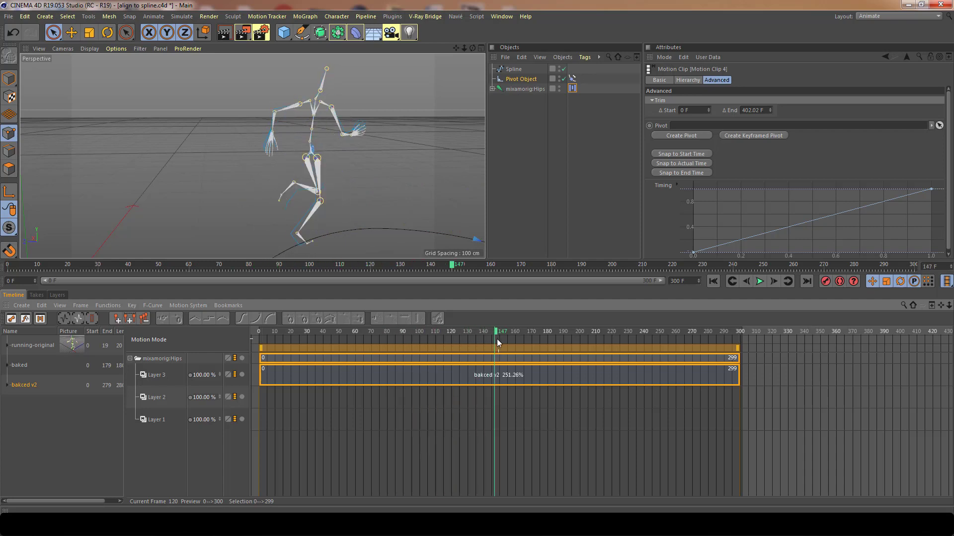
{"action": "left_click", "coordinate": [533, 380]}
{"action": "right_click", "coordinate": [536, 376]}
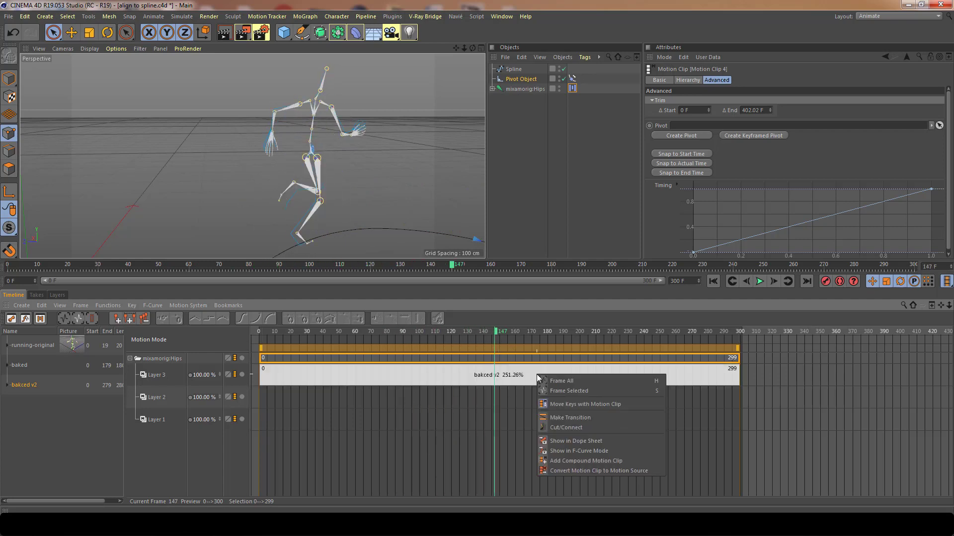
{"action": "left_click", "coordinate": [609, 451]}
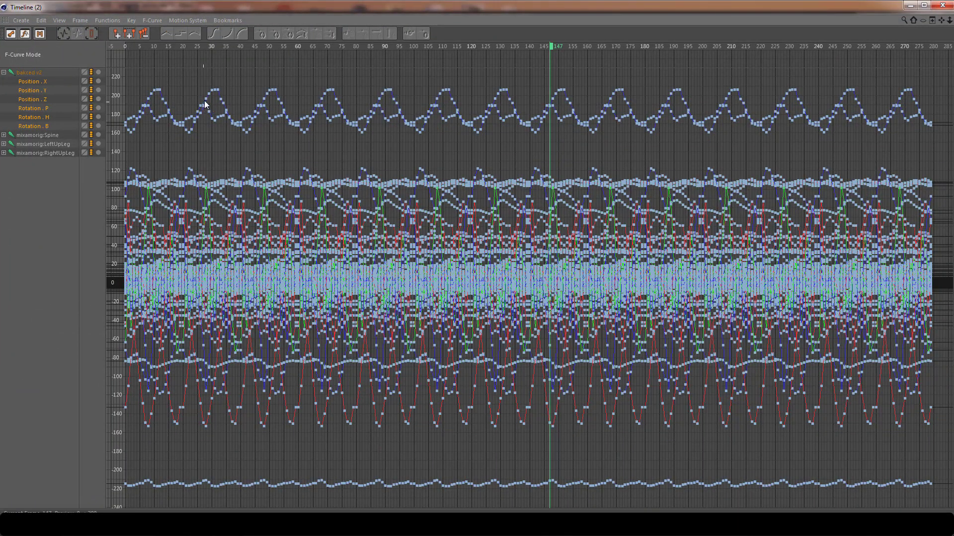
Step: Limit the F-curve view to the bakced v2 clip's Rotation . B track and inspect its curve, leaving the curve window once done
{"action": "scroll", "coordinate": [205, 108], "scroll_direction": "up", "scroll_amount": 1}
{"action": "scroll", "coordinate": [206, 99], "scroll_direction": "up", "scroll_amount": 4}
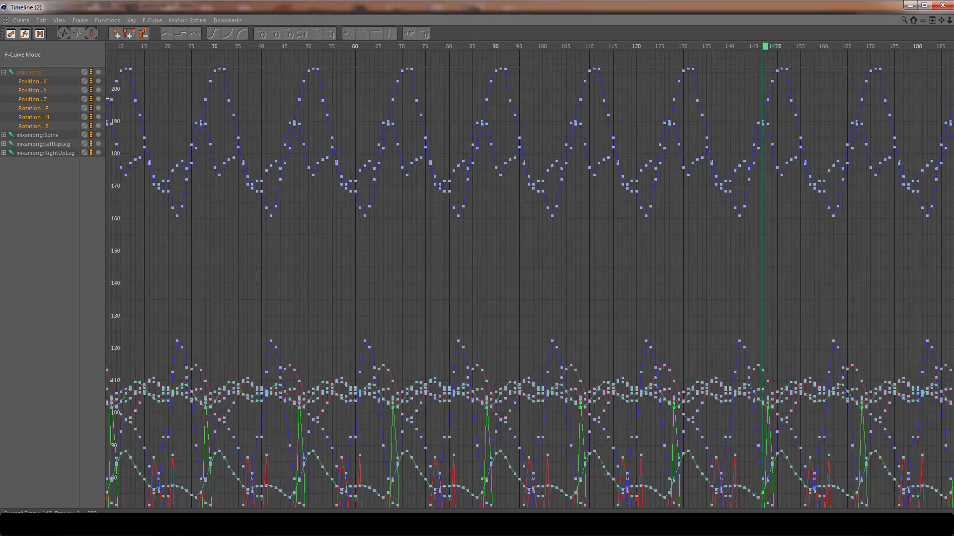
{"action": "scroll", "coordinate": [206, 98], "scroll_direction": "down", "scroll_amount": 3}
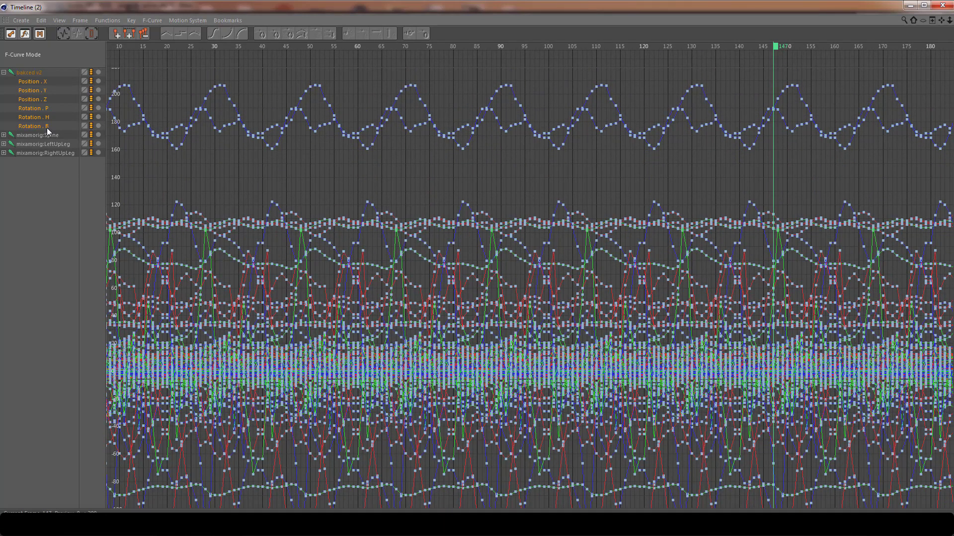
{"action": "left_click", "coordinate": [152, 21]}
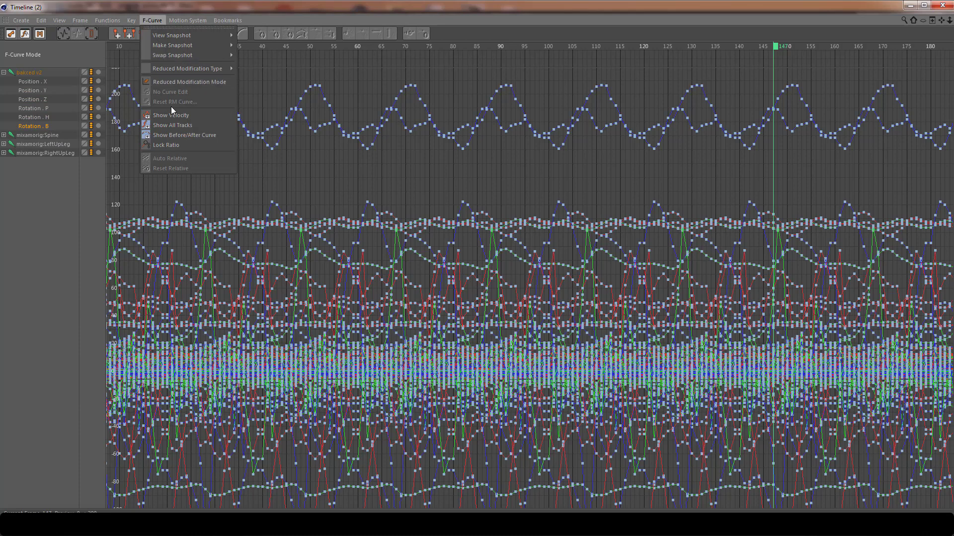
{"action": "left_click", "coordinate": [188, 132]}
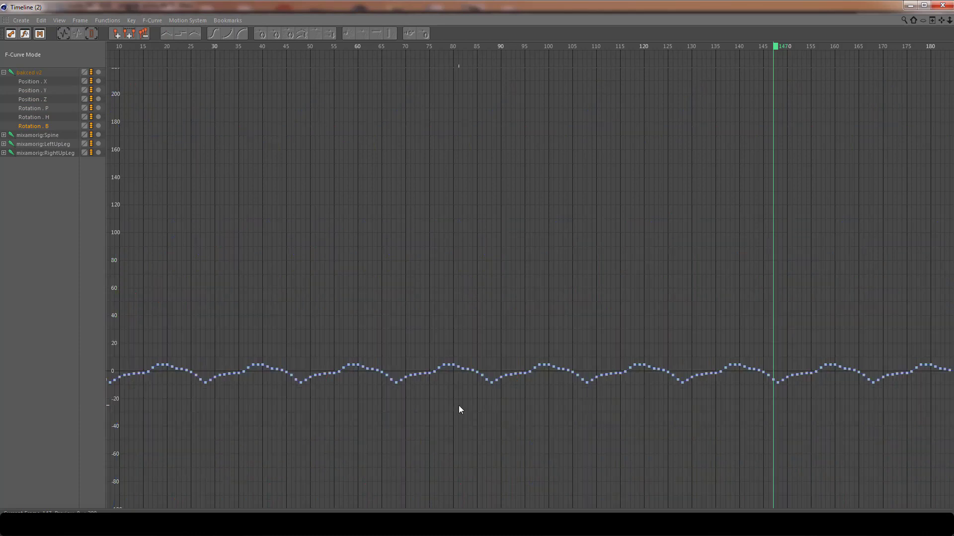
{"action": "mouse_move", "coordinate": [458, 406]}
{"action": "right_mouse_down", "text": "alt"}
{"action": "mouse_move", "coordinate": [404, 390]}
{"action": "mouse_move", "coordinate": [453, 409]}
{"action": "right_mouse_up", "text": "alt"}
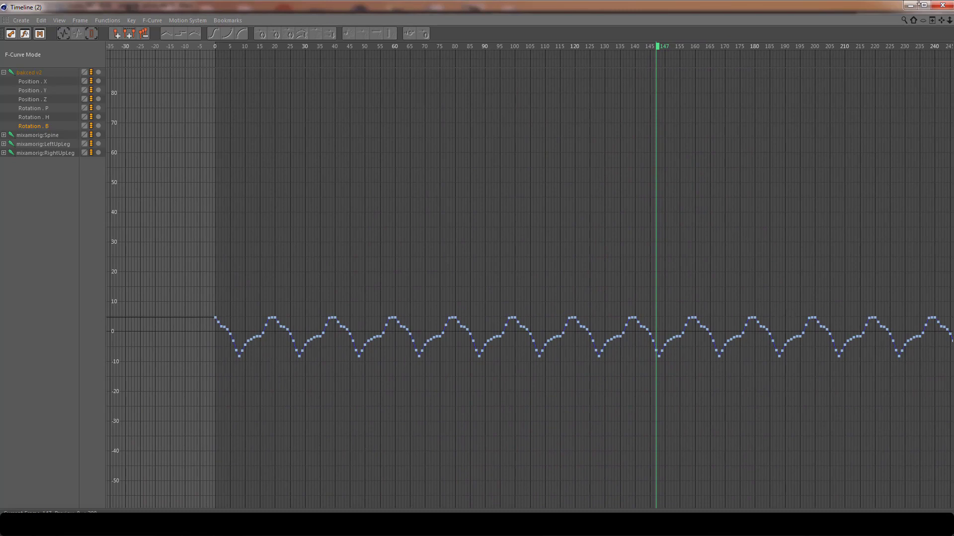
{"action": "left_click", "coordinate": [937, 9]}
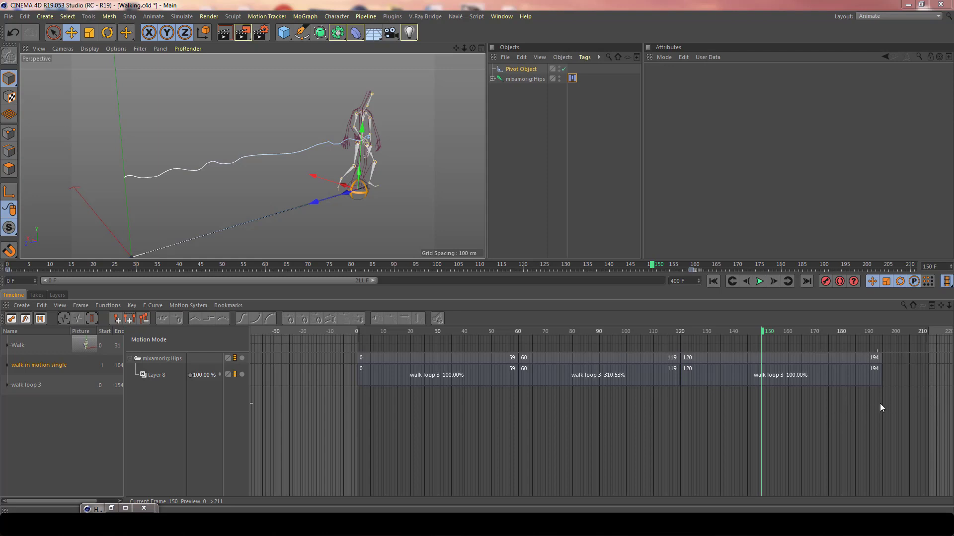
Step: Convert the three walk loop 3 clips on Layer 8 into one motion source
{"action": "left_click_drag", "start_coordinate": [895, 400], "coordinate": [431, 353]}
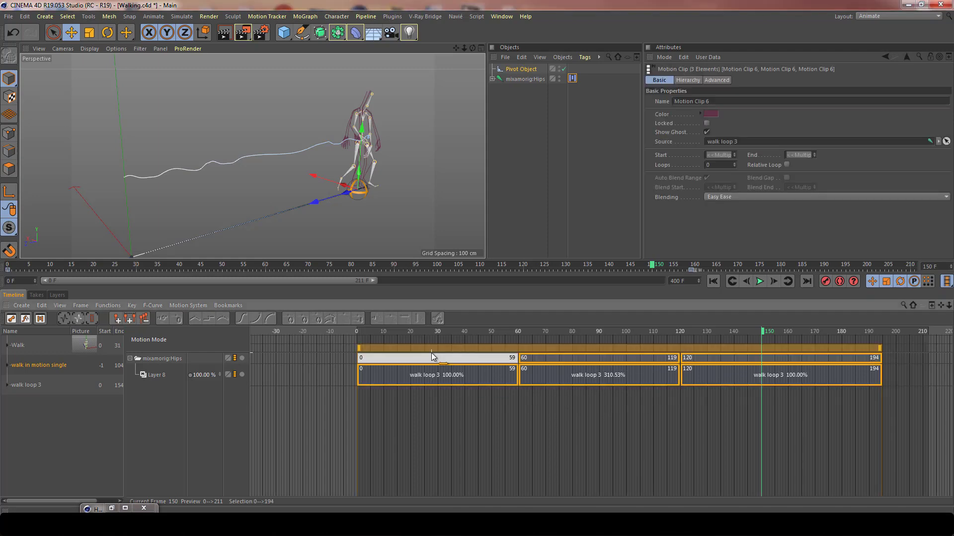
{"action": "right_click", "coordinate": [556, 376]}
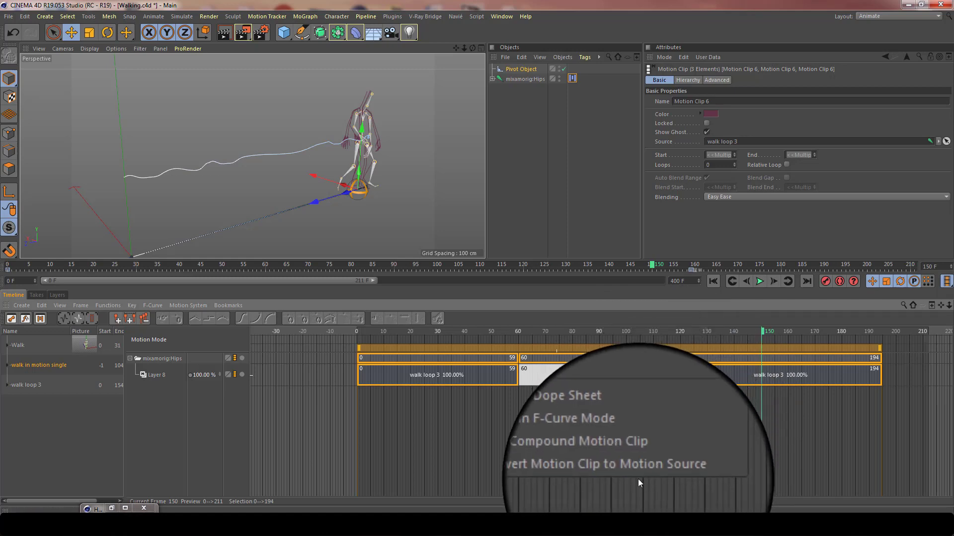
{"action": "left_click", "coordinate": [662, 471]}
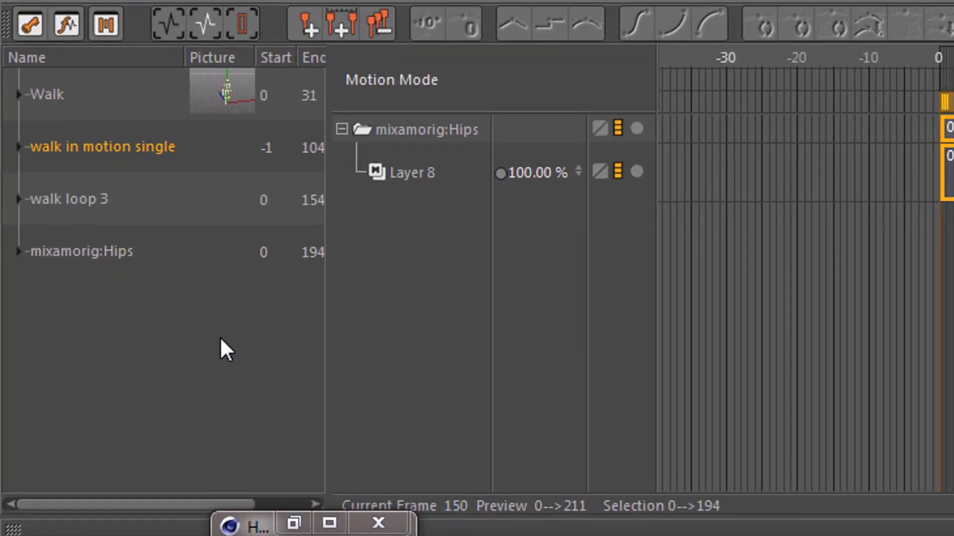
Step: Replace the three walk loop 3 clips on Layer 8 with the mixamorig:Hips motion source, starting at frame 0
{"action": "left_click", "coordinate": [100, 252]}
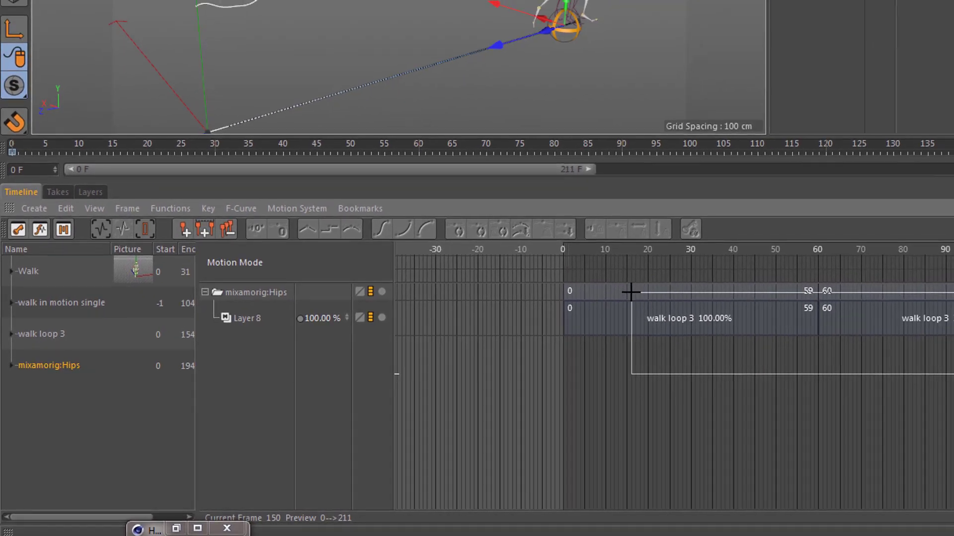
{"action": "left_click_drag", "start_coordinate": [631, 292], "coordinate": [632, 293]}
{"action": "key", "text": "Delete"}
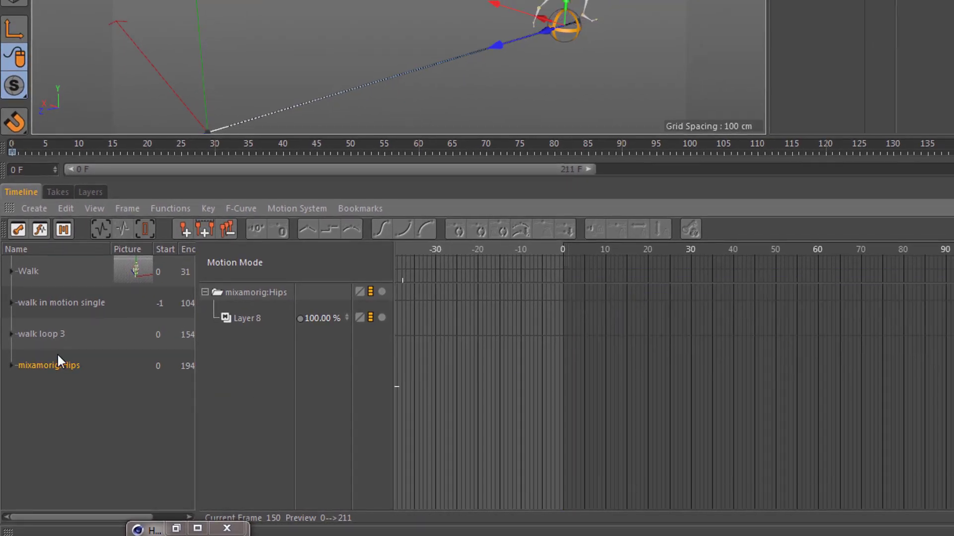
{"action": "left_click_drag", "start_coordinate": [46, 366], "coordinate": [633, 329]}
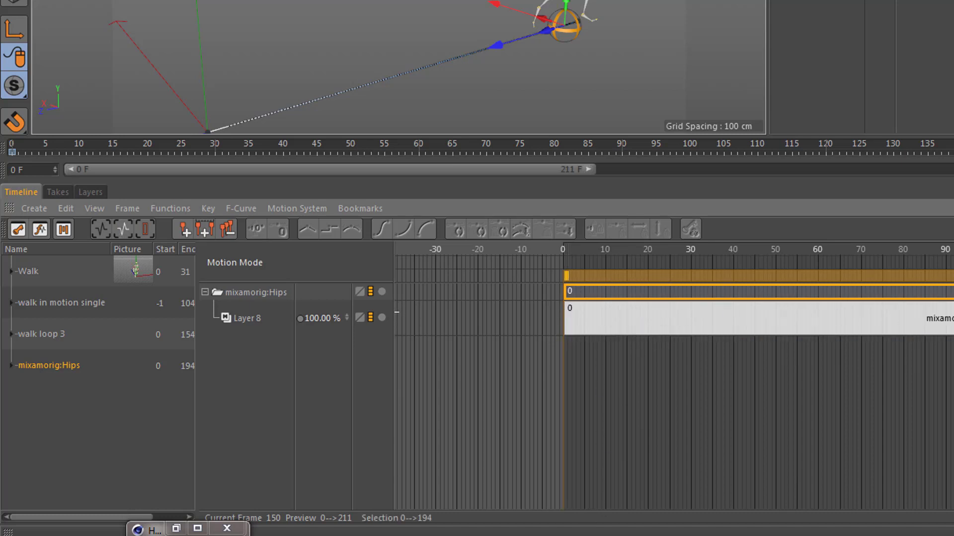
Step: Try Pivot Object as the mixamorig:Hips clip's pivot at frame 0, and undo back to the three walk loop 3 clips
{"action": "left_click", "coordinate": [777, 318]}
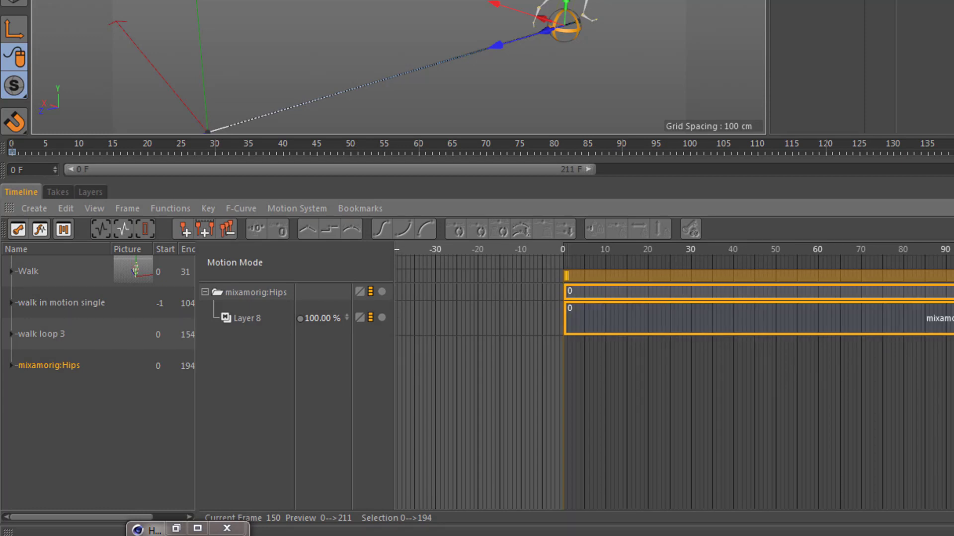
{"action": "left_click_drag", "start_coordinate": [894, 264], "coordinate": [583, 288]}
{"action": "left_click", "coordinate": [645, 323]}
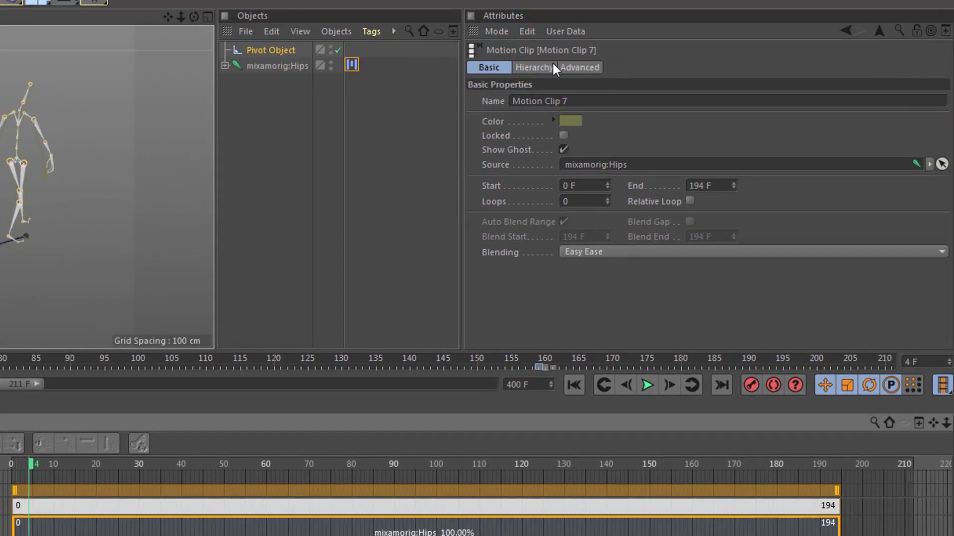
{"action": "left_click", "coordinate": [592, 60]}
{"action": "left_click_drag", "start_coordinate": [287, 60], "coordinate": [543, 140]}
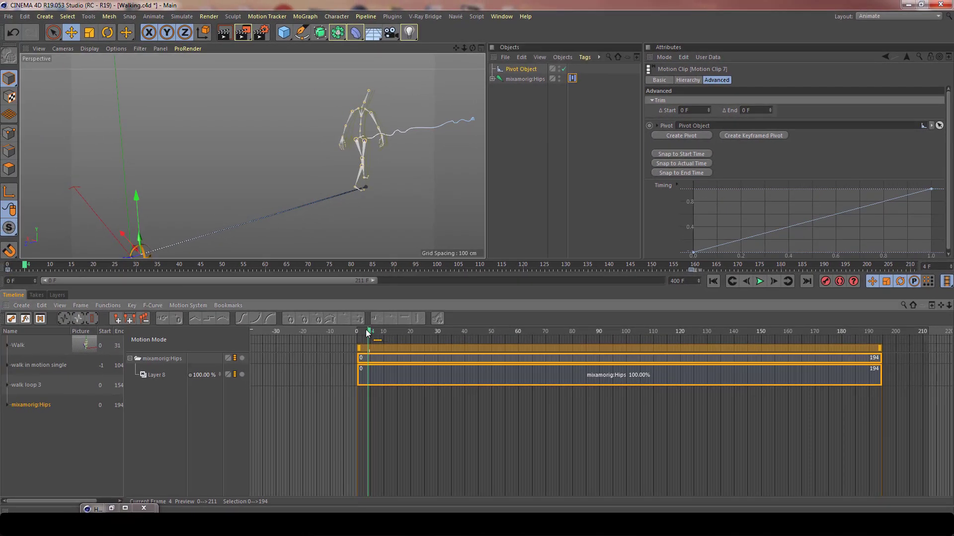
{"action": "left_click_drag", "start_coordinate": [332, 352], "coordinate": [320, 305]}
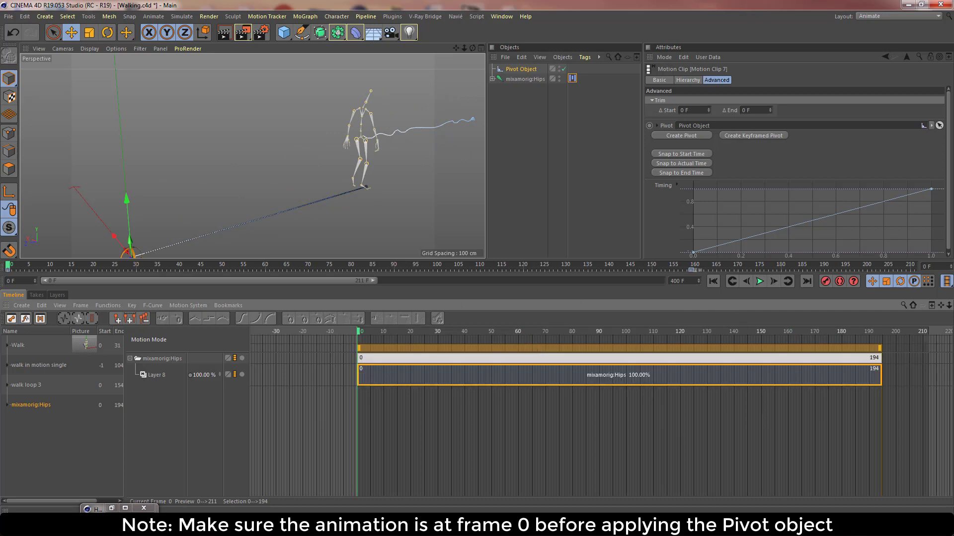
{"action": "key", "text": "ctrl+z"}
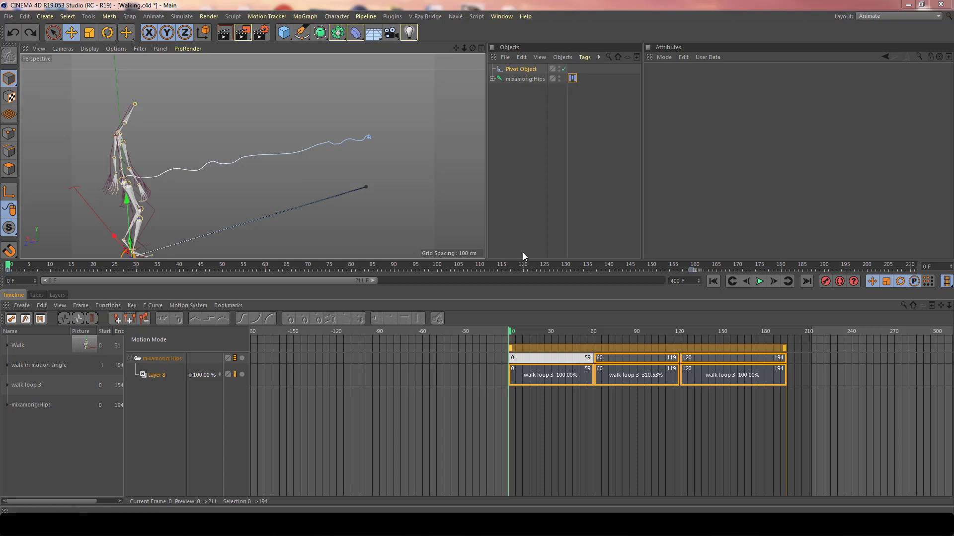
Step: Create a motion clip from the Pivot Object's animation with the source name pivot
{"action": "left_click", "coordinate": [519, 69]}
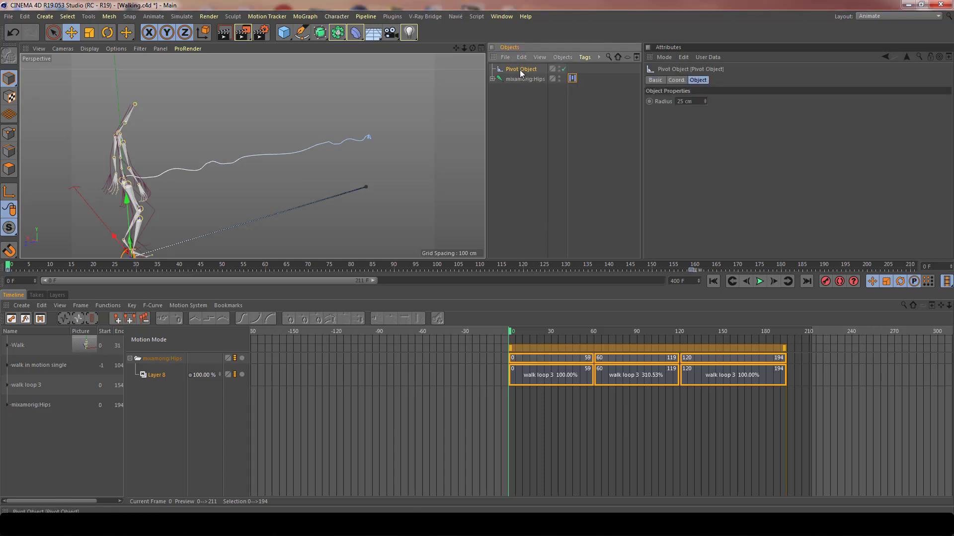
{"action": "left_click", "coordinate": [187, 306]}
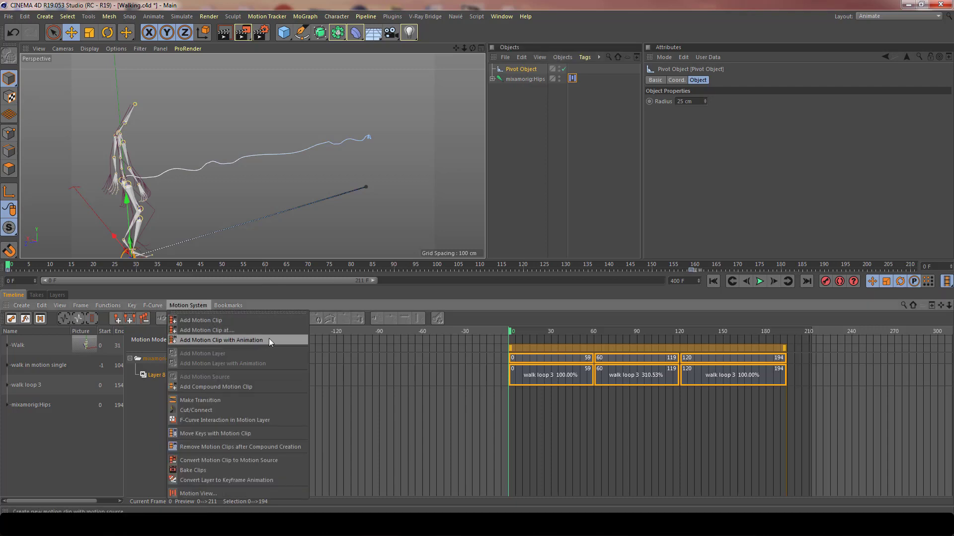
{"action": "left_click", "coordinate": [241, 339]}
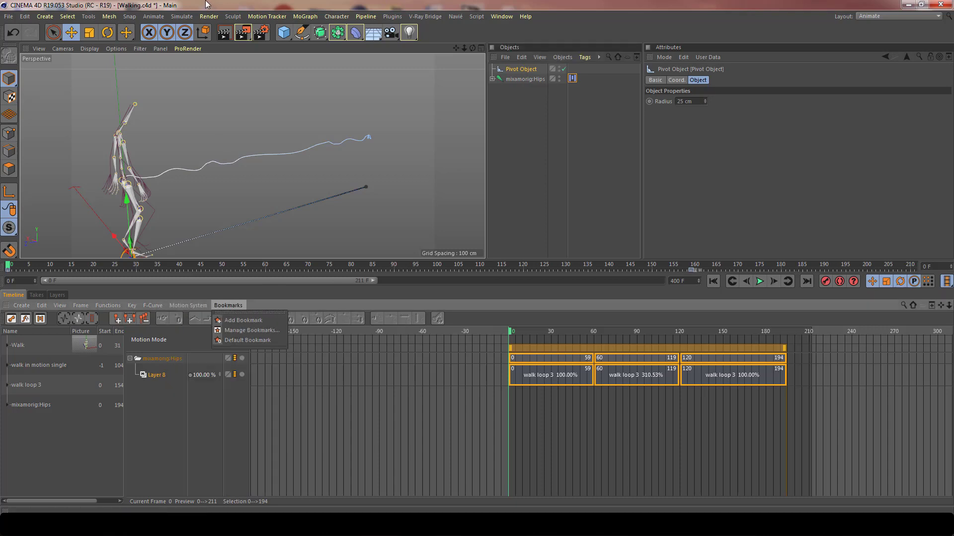
{"action": "left_click", "coordinate": [151, 16]}
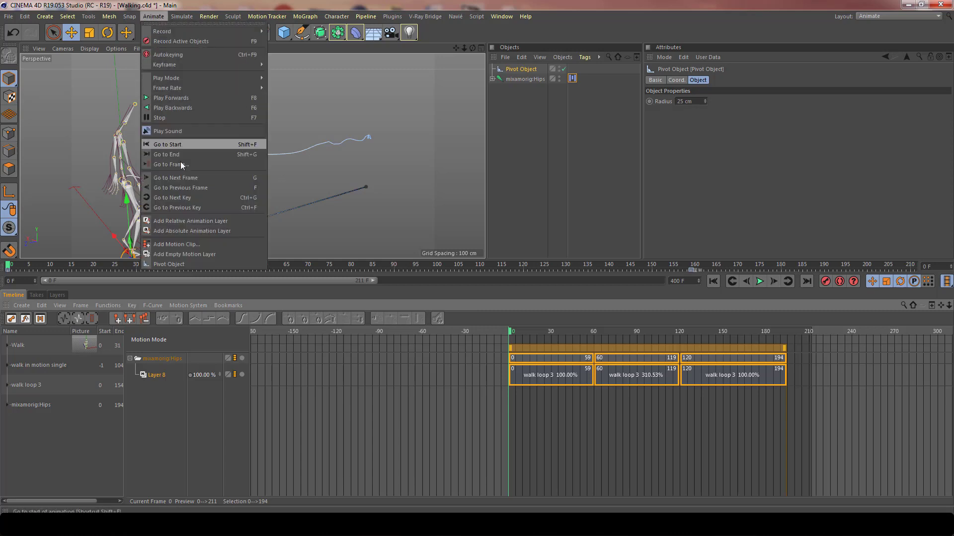
{"action": "left_click", "coordinate": [192, 244]}
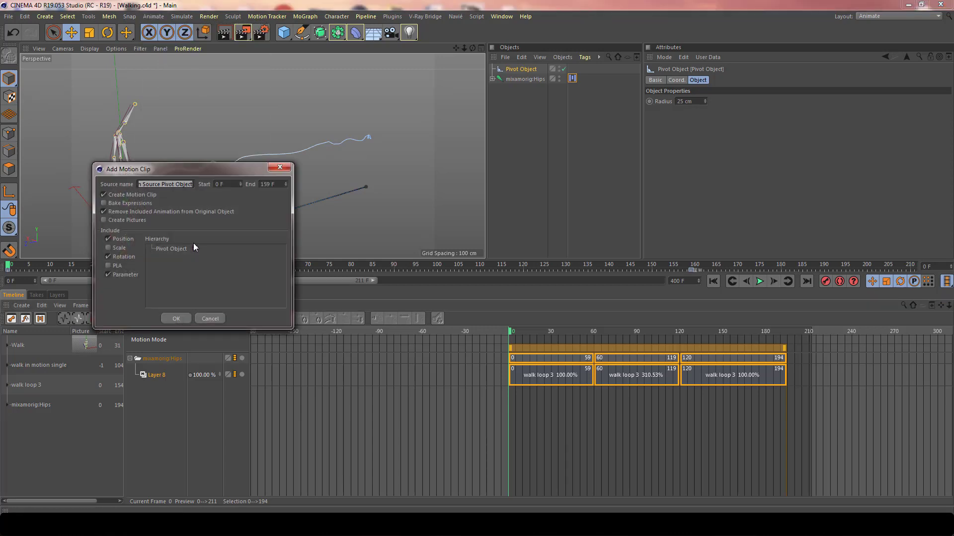
{"action": "type", "text": "pivot"}
{"action": "left_click", "coordinate": [174, 321]}
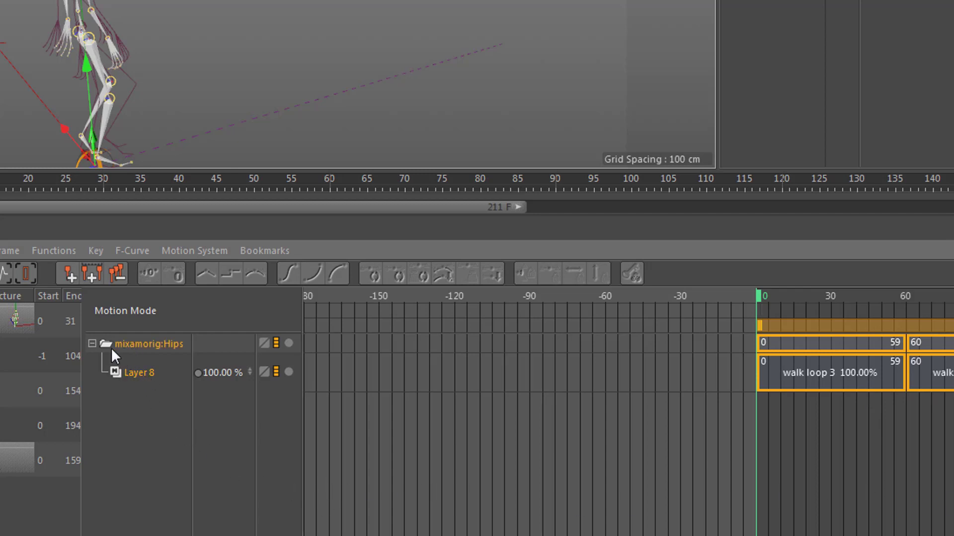
Step: Add an empty motion layer to mixamorig:Hips below Layer 8 and select it
{"action": "right_click", "coordinate": [135, 344]}
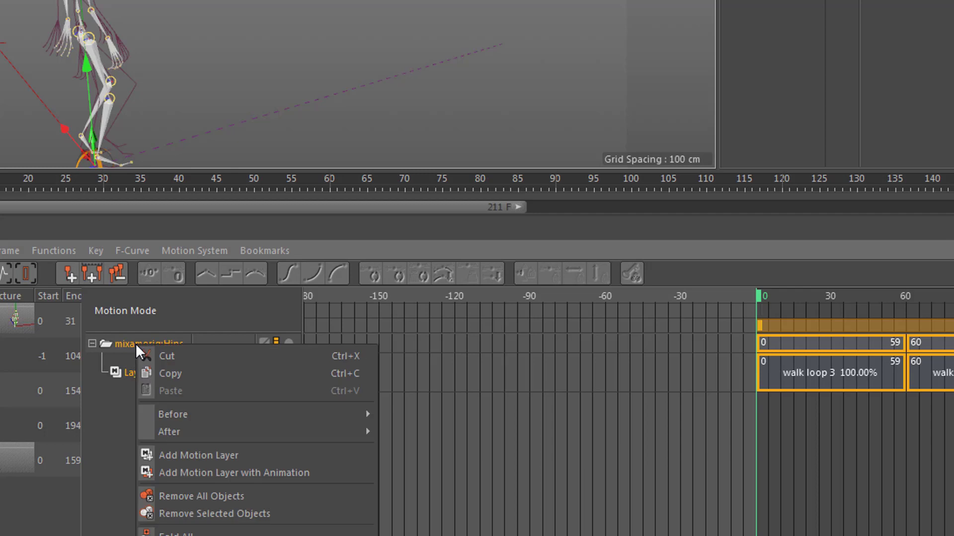
{"action": "left_click", "coordinate": [223, 454]}
{"action": "left_click", "coordinate": [139, 414]}
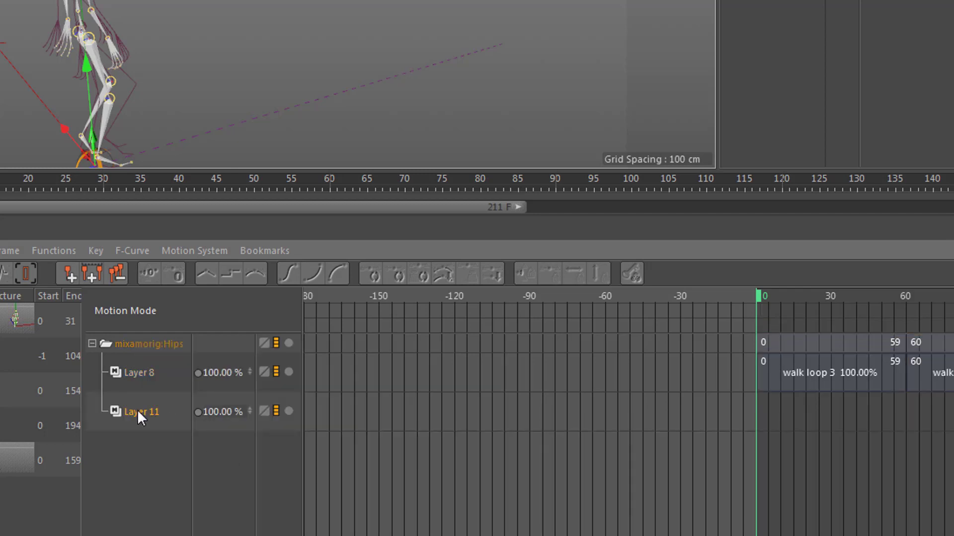
Step: Place the pivot motion source on Layer 11 starting at frame 1, play the animation and return to frame 0
{"action": "left_click_drag", "start_coordinate": [503, 486], "coordinate": [829, 416]}
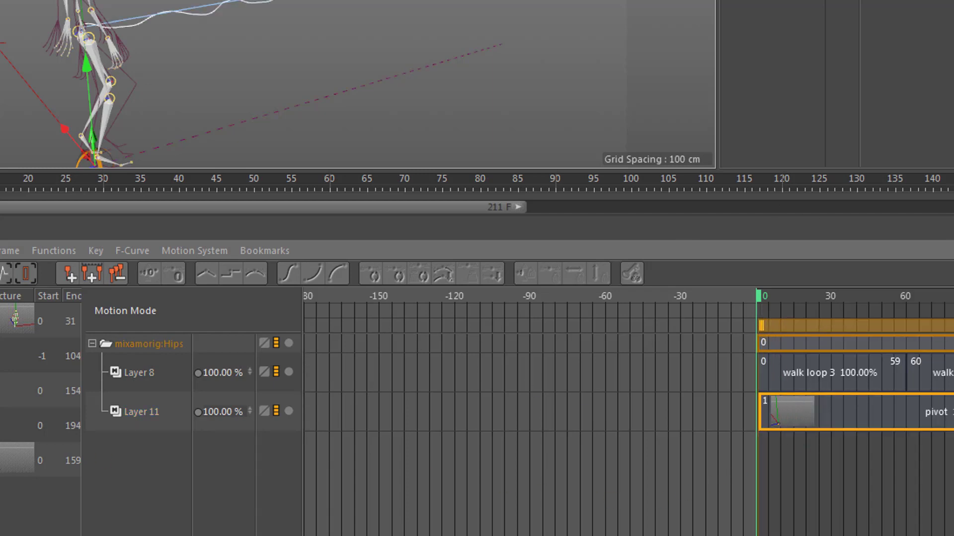
{"action": "key", "text": "F8"}
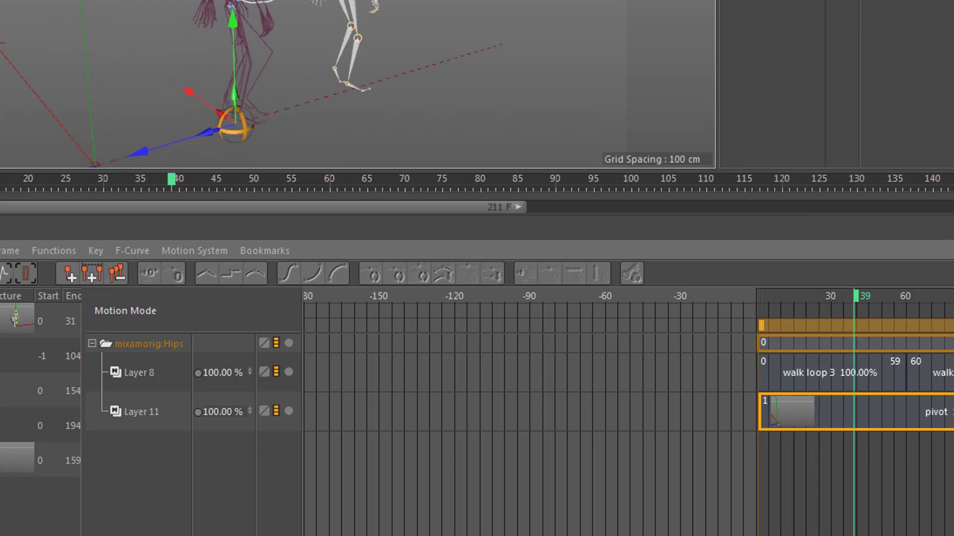
{"action": "key", "text": "F8"}
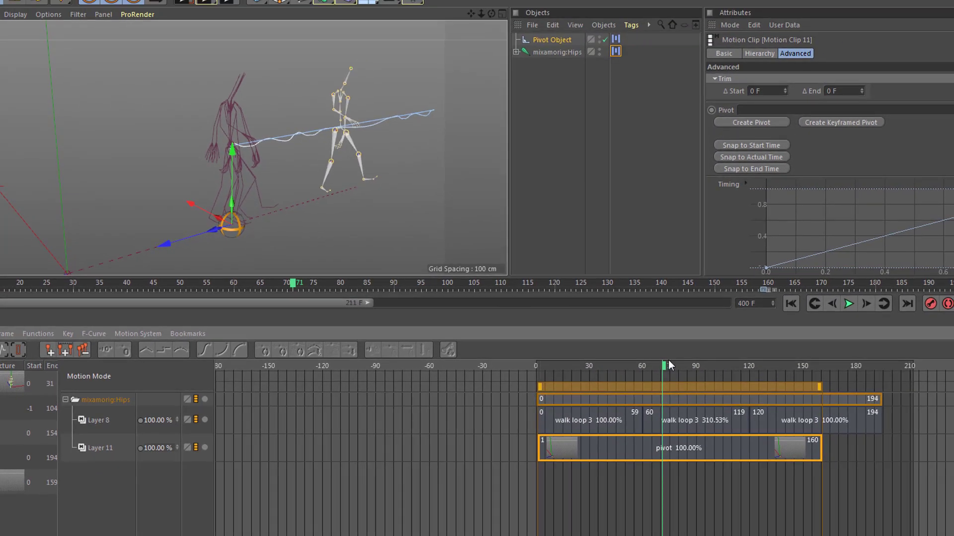
{"action": "left_click_drag", "start_coordinate": [661, 369], "coordinate": [526, 378]}
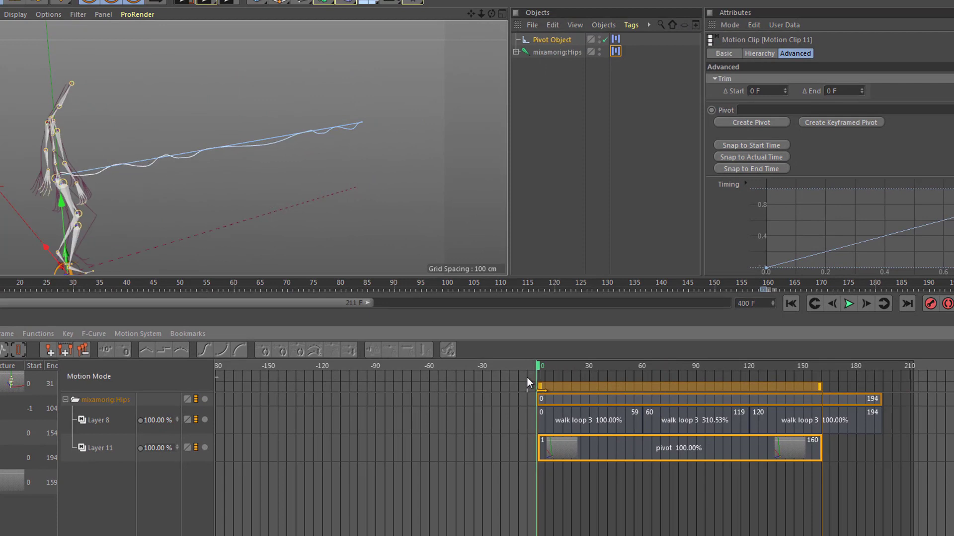
Step: Convert all motion clips on Layer 8 and Layer 11 into a single motion source and scrub the result to frame 2
{"action": "left_click_drag", "start_coordinate": [846, 489], "coordinate": [647, 401]}
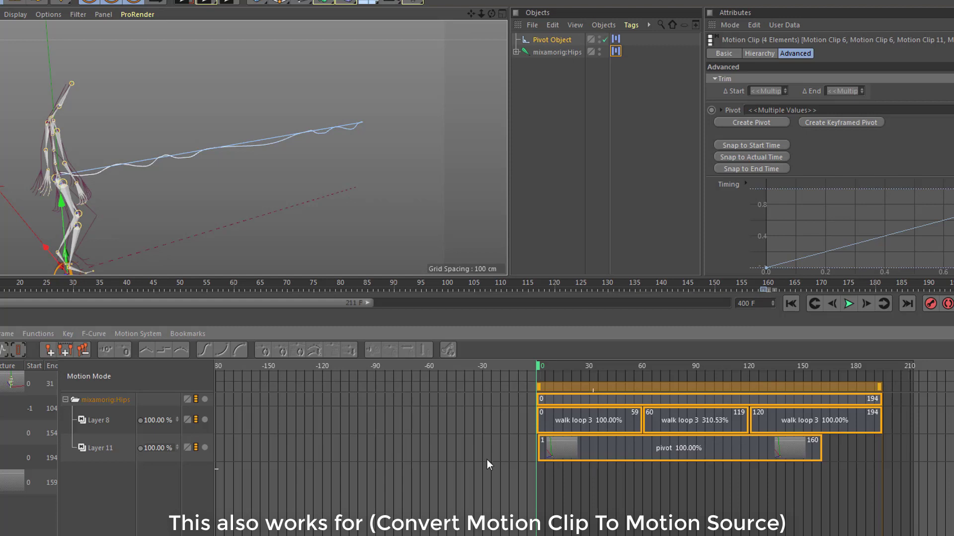
{"action": "left_click", "coordinate": [140, 333]}
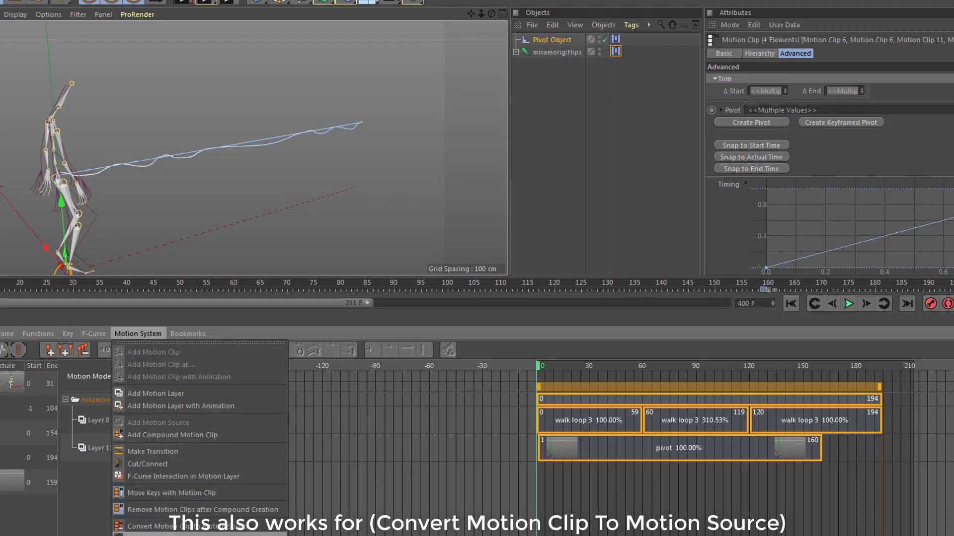
{"action": "key", "text": "Escape"}
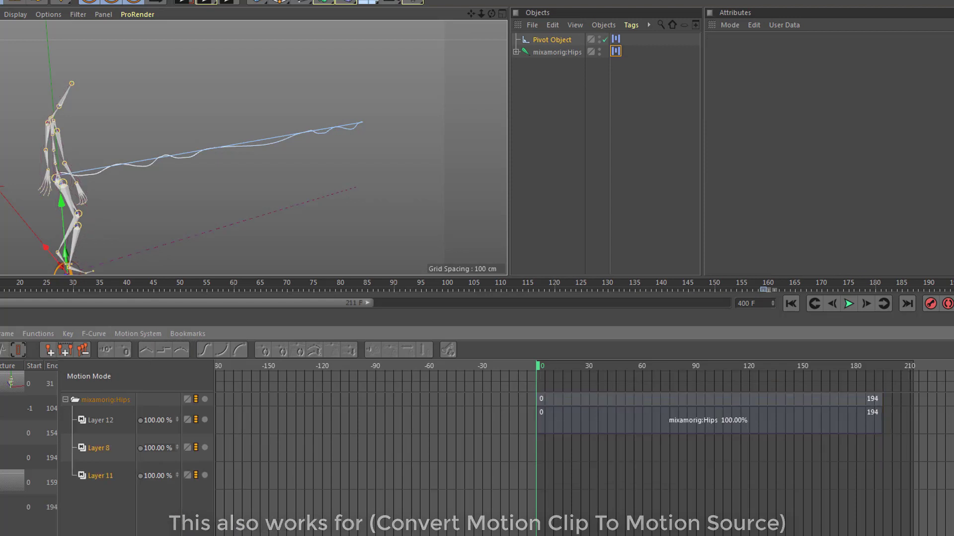
{"action": "left_click", "coordinate": [600, 417]}
{"action": "left_click", "coordinate": [610, 400]}
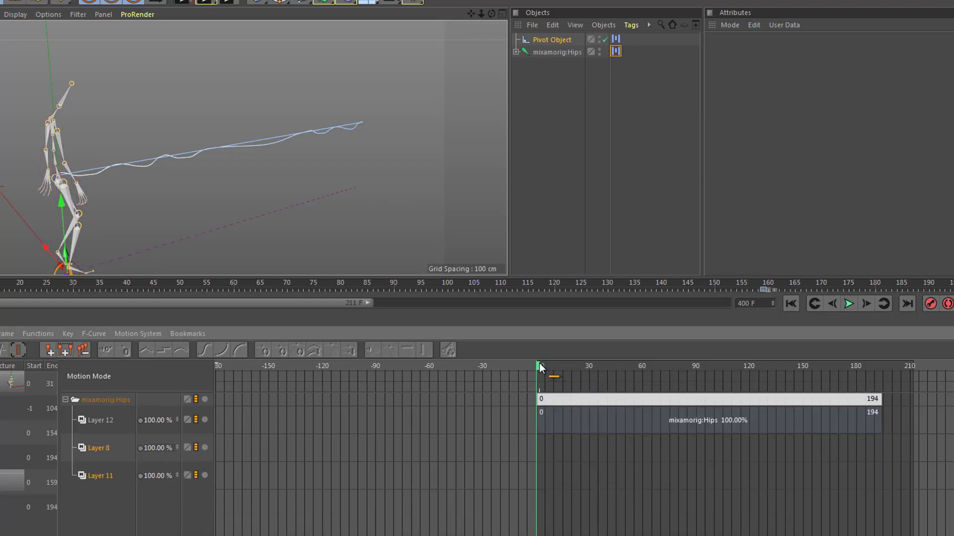
{"action": "mouse_move", "coordinate": [541, 365]}
{"action": "left_mouse_down"}
{"action": "mouse_move", "coordinate": [763, 365]}
{"action": "mouse_move", "coordinate": [544, 370]}
{"action": "left_mouse_up"}
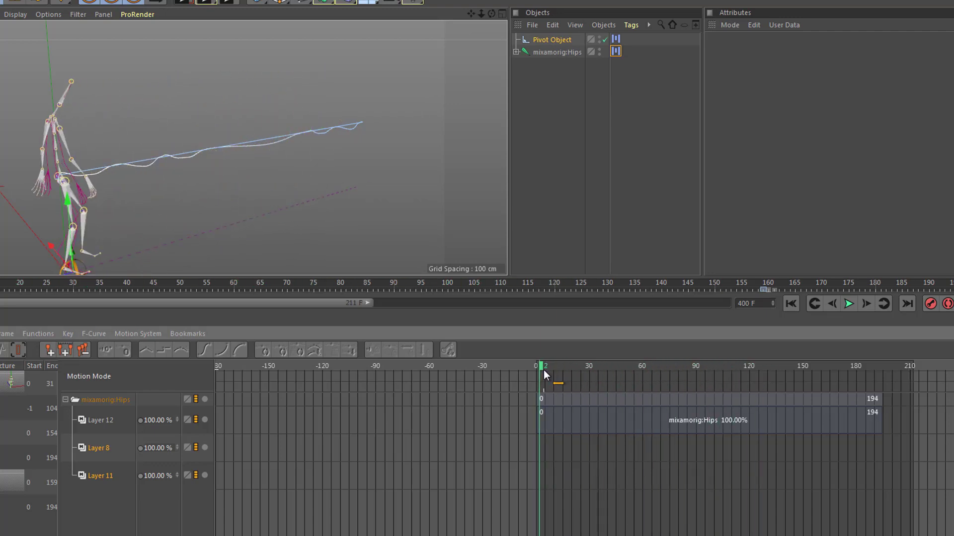
Step: Delete the Pivot Object and the empty Layer 8 and Layer 11, with the playhead returned to frame 0
{"action": "left_click", "coordinate": [634, 413]}
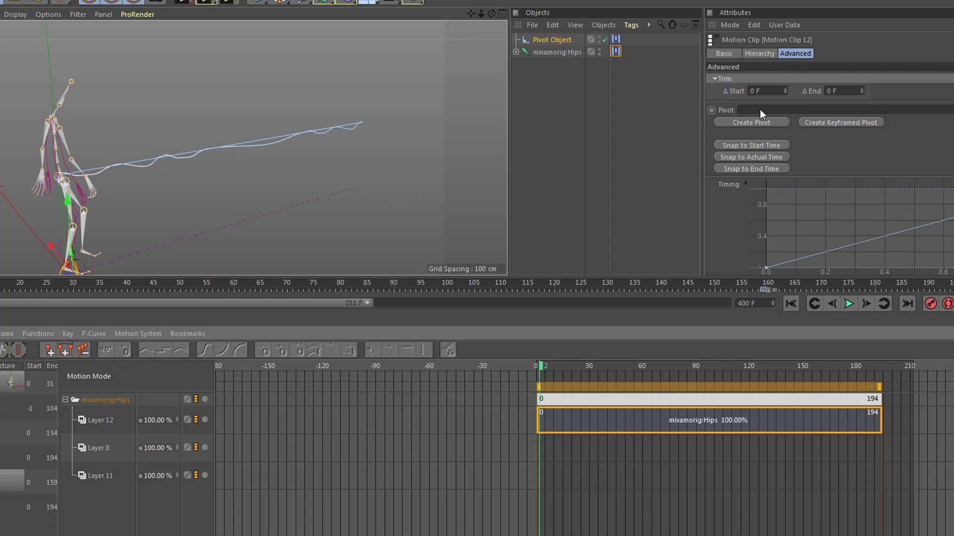
{"action": "left_click", "coordinate": [556, 39]}
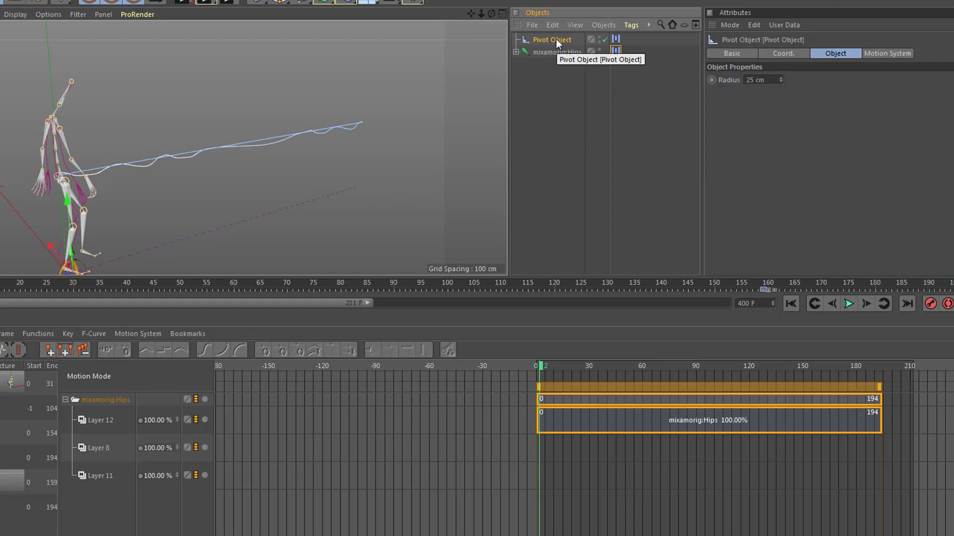
{"action": "key", "text": "Delete"}
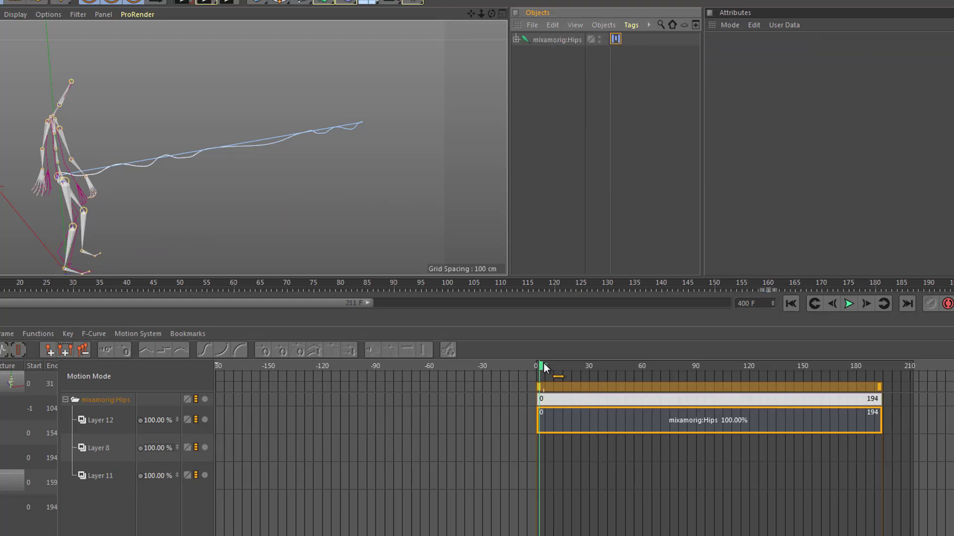
{"action": "mouse_move", "coordinate": [541, 367]}
{"action": "left_mouse_down"}
{"action": "mouse_move", "coordinate": [810, 366]}
{"action": "mouse_move", "coordinate": [537, 368]}
{"action": "mouse_move", "coordinate": [845, 354]}
{"action": "mouse_move", "coordinate": [538, 363]}
{"action": "left_mouse_up"}
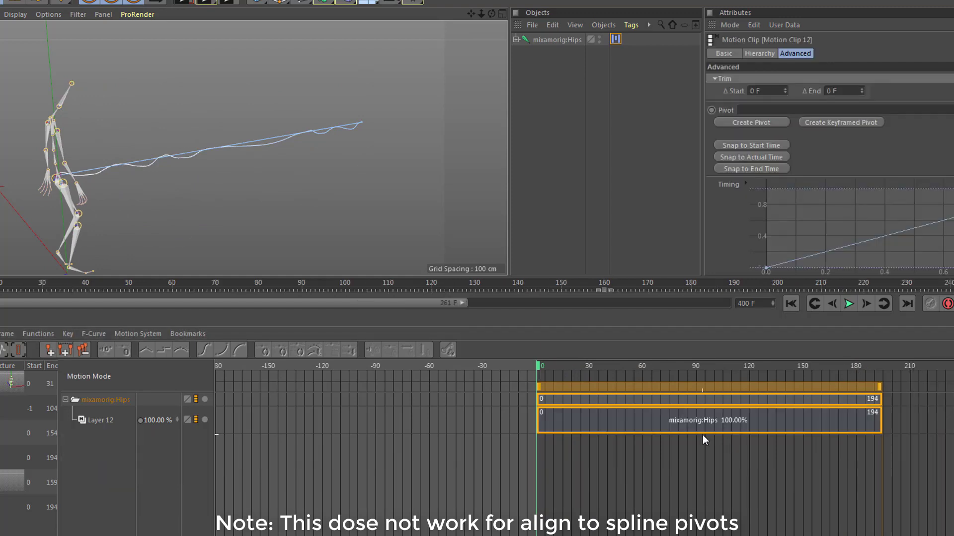
Step: Append walk loop 3 at frame 195 and the first motion source (0 to 31) at frame 350 to Layer 12
{"action": "scroll", "coordinate": [704, 432], "scroll_direction": "down", "scroll_amount": 3}
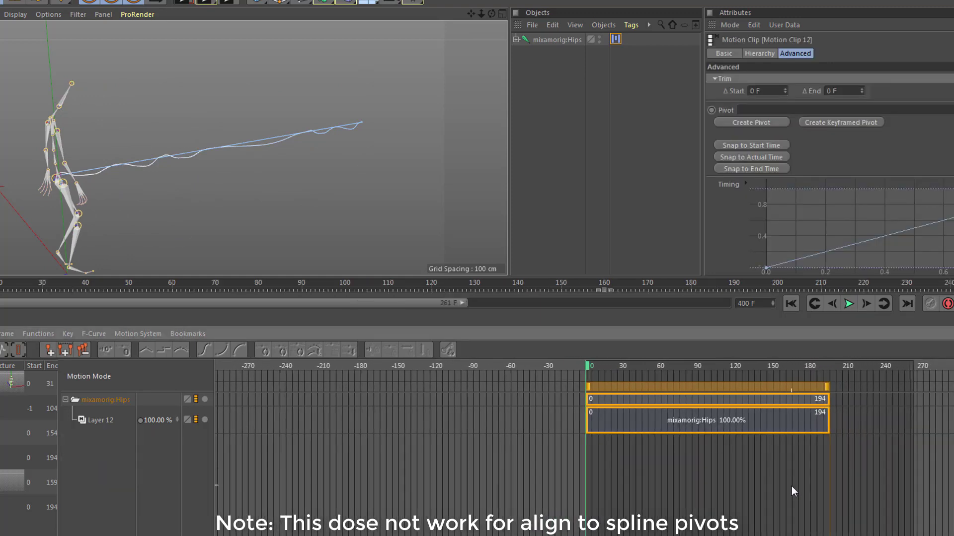
{"action": "middle_click_drag", "start_coordinate": [792, 487], "coordinate": [594, 486]}
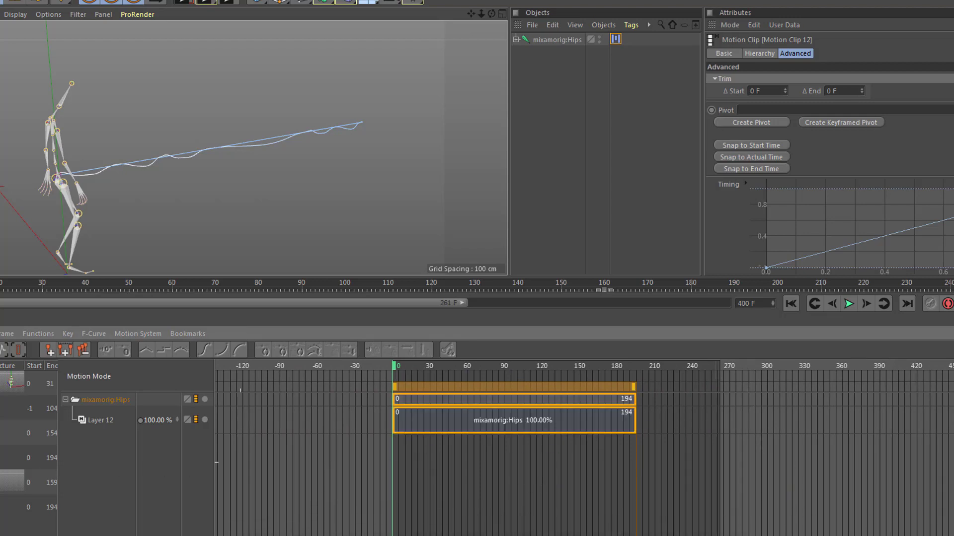
{"action": "left_click_drag", "start_coordinate": [24, 436], "coordinate": [654, 422]}
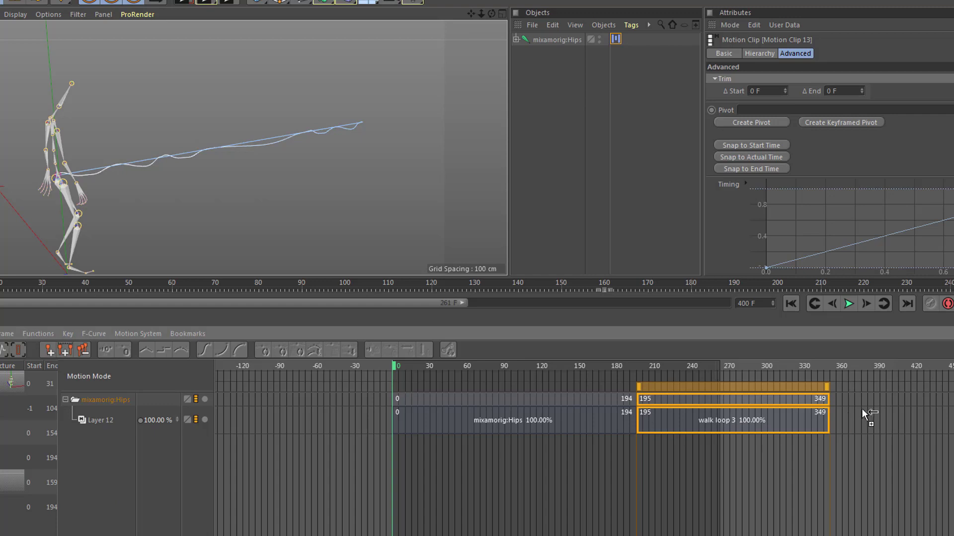
{"action": "mouse_move", "coordinate": [862, 412]}
{"action": "left_mouse_down"}
{"action": "mouse_move", "coordinate": [877, 422]}
{"action": "mouse_move", "coordinate": [849, 426]}
{"action": "left_mouse_up"}
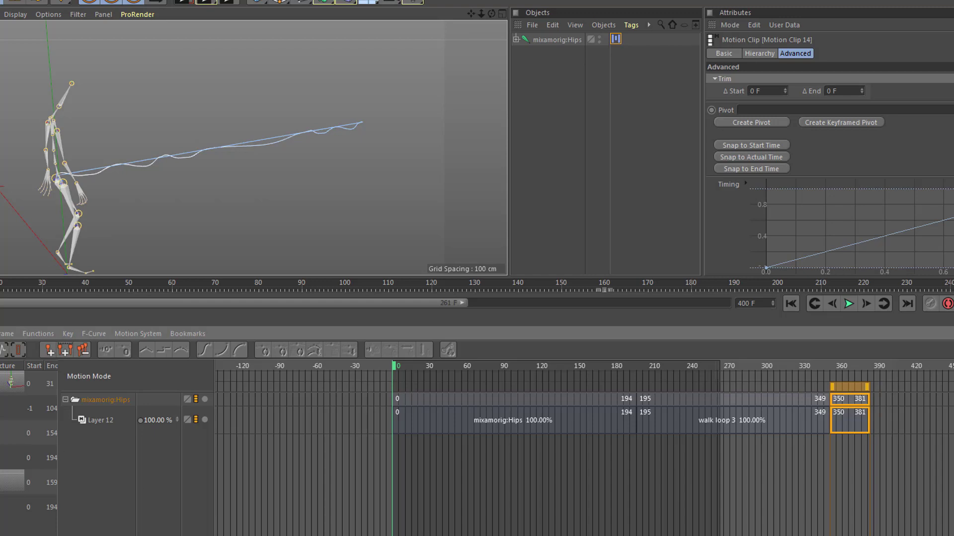
Step: Add a new motion layer under mixamorig:Hips and place walk loop 3 on it starting at frame 117
{"action": "right_click", "coordinate": [101, 400]}
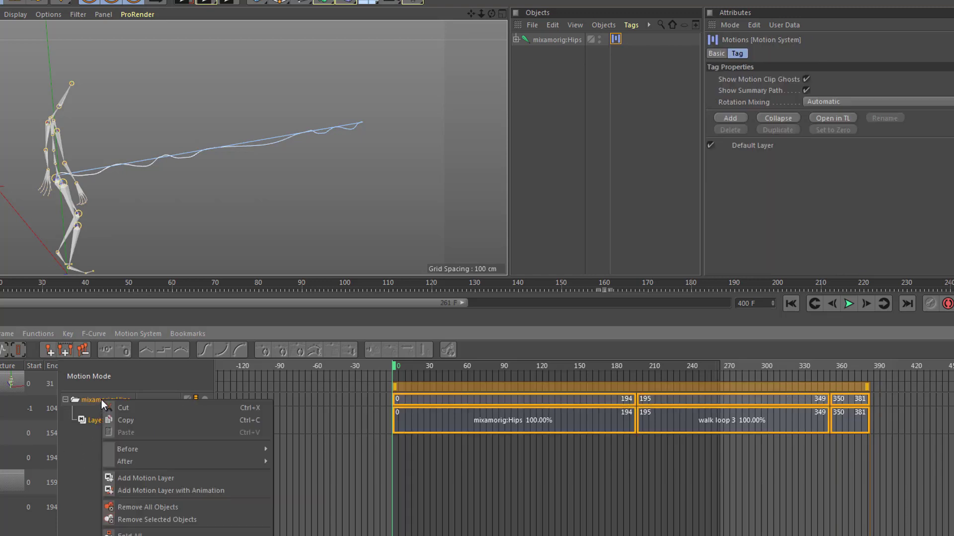
{"action": "left_click", "coordinate": [156, 478]}
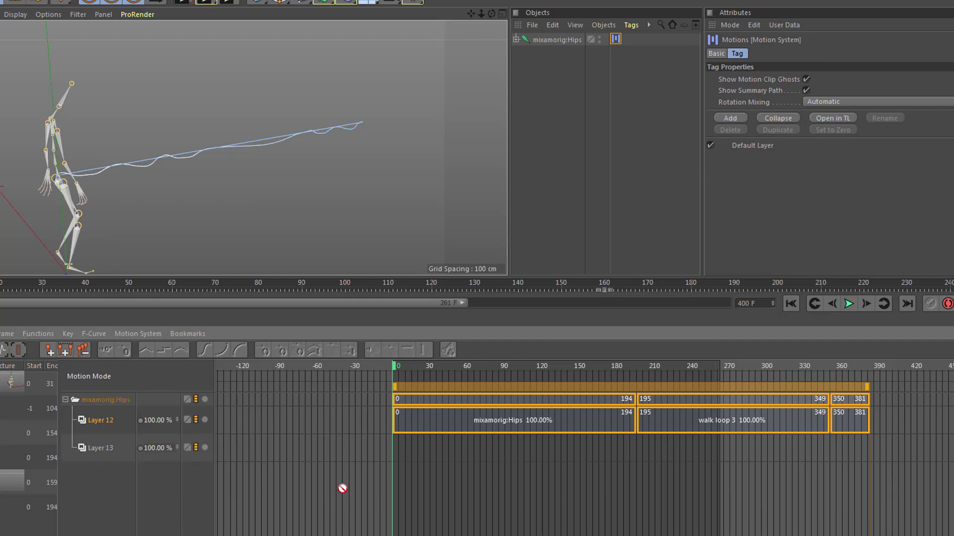
{"action": "left_click_drag", "start_coordinate": [341, 488], "coordinate": [561, 446]}
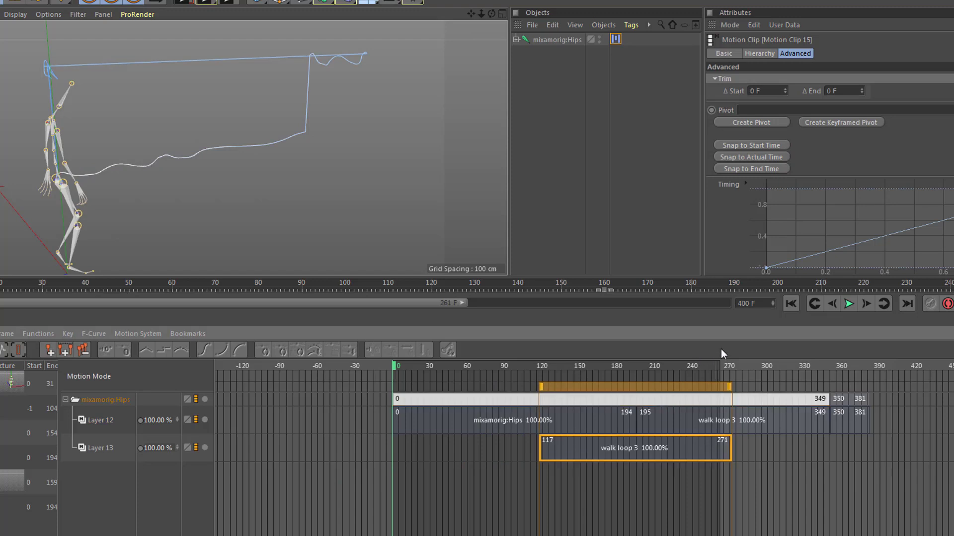
Step: Extend the preview range to frame 400 and combine all clips on Layer 12 and Layer 13 into a compound motion clip
{"action": "left_click_drag", "start_coordinate": [719, 365], "coordinate": [880, 364]}
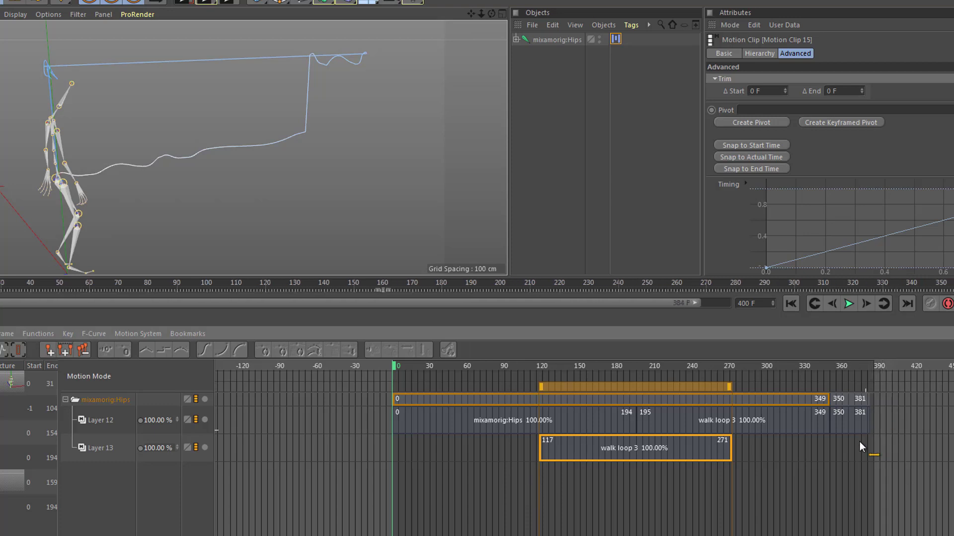
{"action": "left_click_drag", "start_coordinate": [847, 494], "coordinate": [392, 394]}
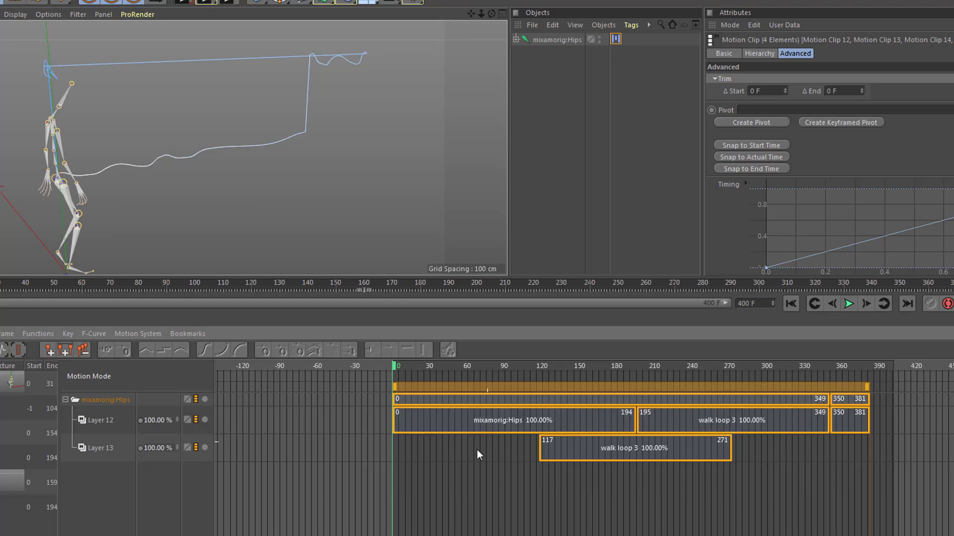
{"action": "right_click", "coordinate": [585, 418]}
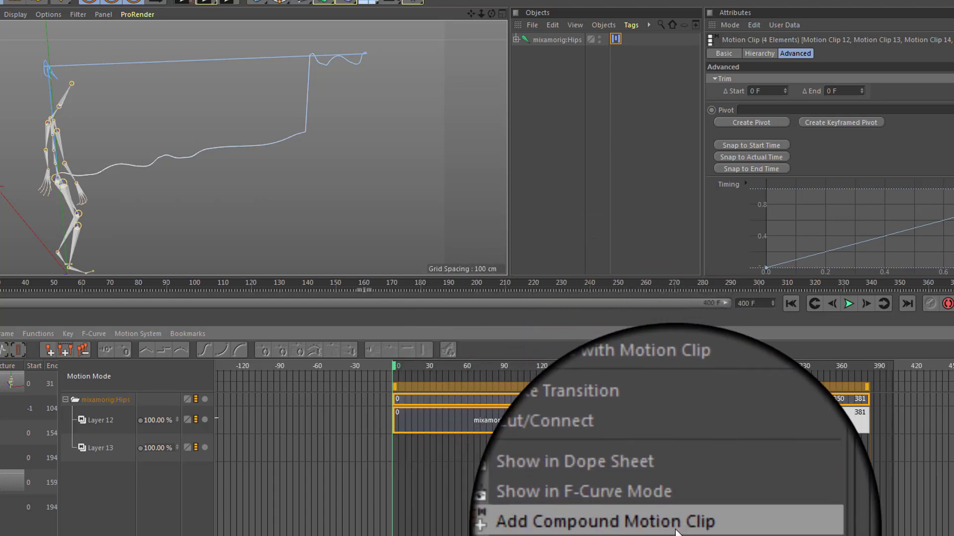
{"action": "left_click", "coordinate": [677, 522]}
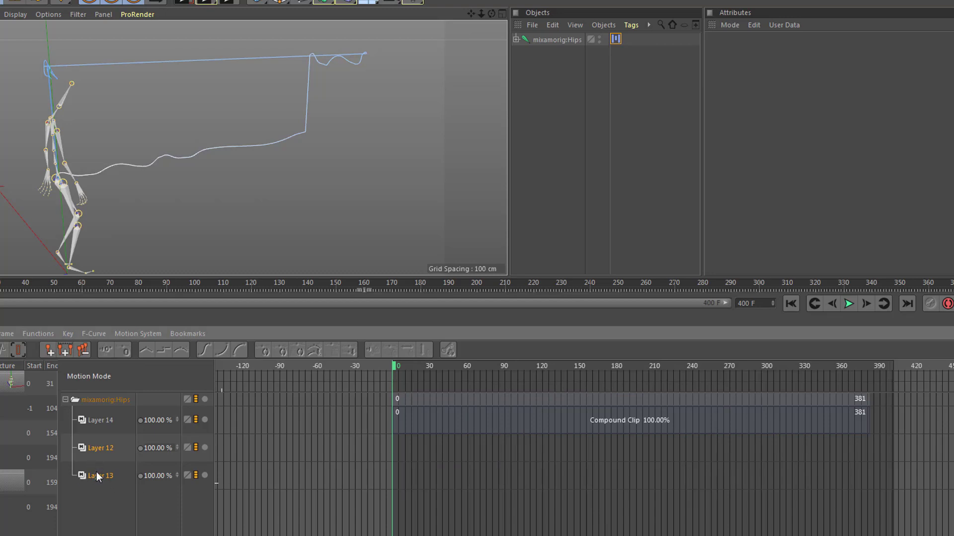
{"action": "left_click", "coordinate": [592, 419]}
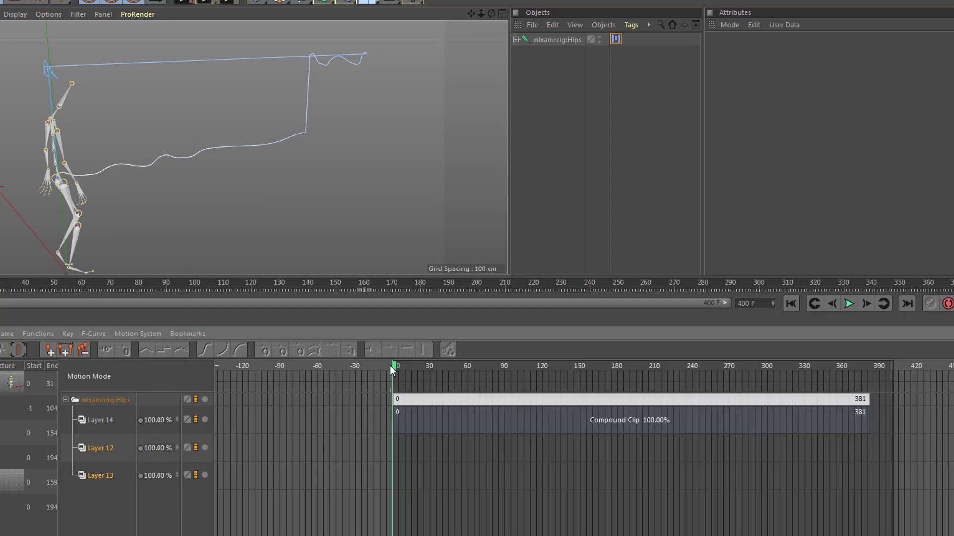
{"action": "left_click_drag", "start_coordinate": [393, 368], "coordinate": [410, 375]}
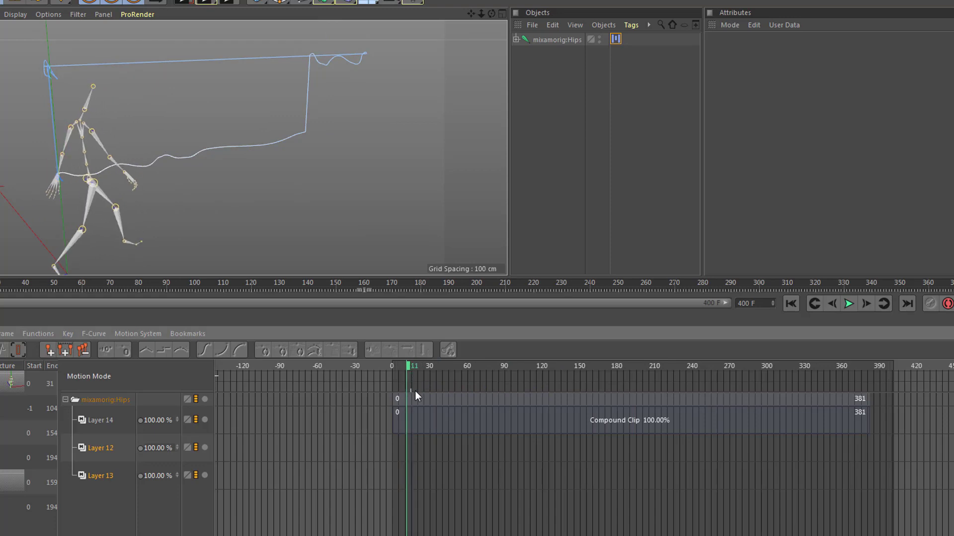
Step: Place walk loop 3 at frame 5 and two overlapping pivot clips at frame 140 and about frame 275 on Layer 12
{"action": "left_click", "coordinate": [103, 449]}
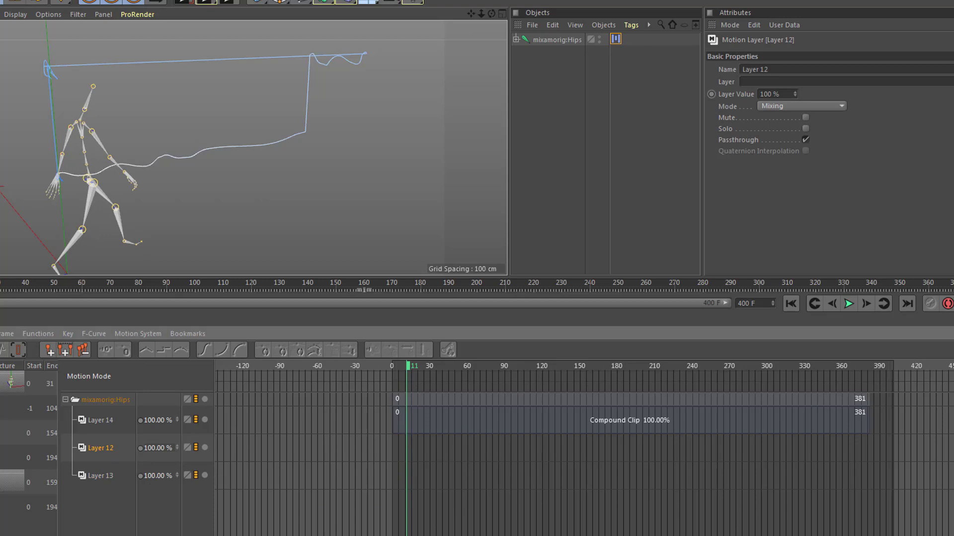
{"action": "left_click_drag", "start_coordinate": [424, 440], "coordinate": [439, 452]}
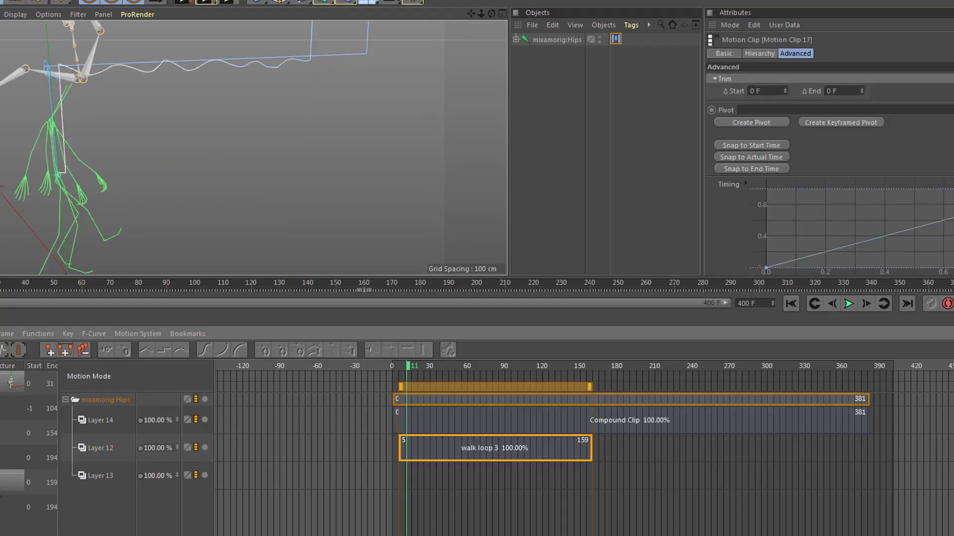
{"action": "mouse_move", "coordinate": [597, 453]}
{"action": "left_mouse_down"}
{"action": "mouse_move", "coordinate": [624, 448]}
{"action": "mouse_move", "coordinate": [591, 450]}
{"action": "left_mouse_up"}
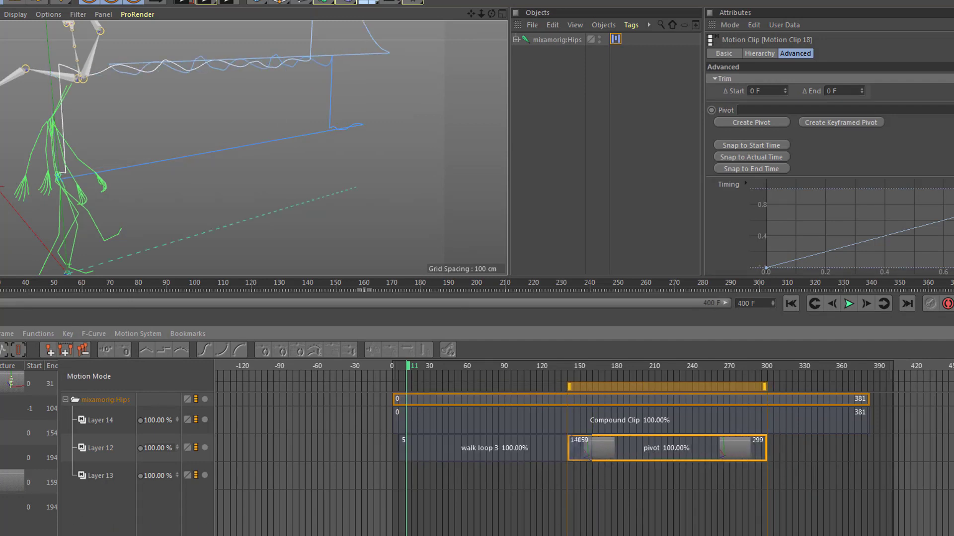
{"action": "left_click_drag", "start_coordinate": [673, 464], "coordinate": [824, 461]}
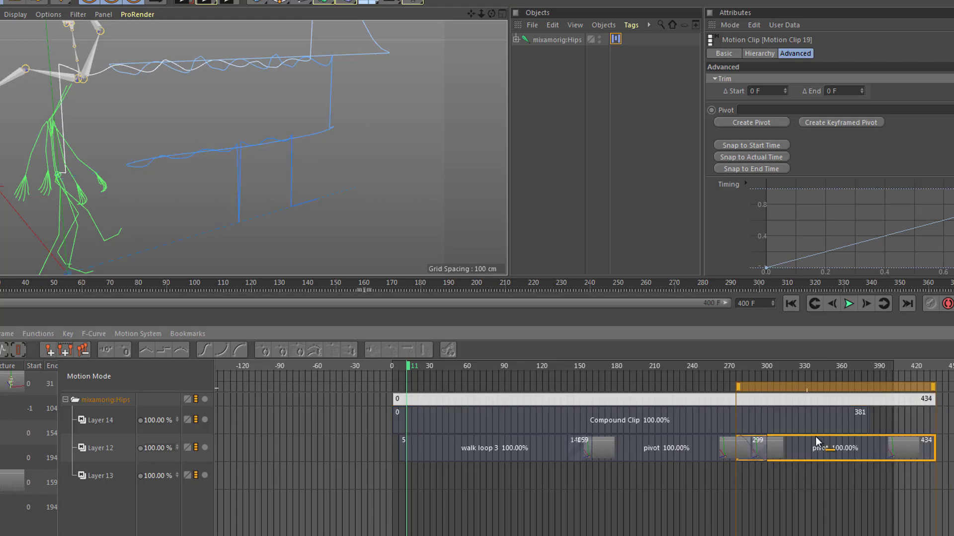
Step: Combine the existing compound clip on Layer 14 and all clips on Layer 12 into one new compound motion clip
{"action": "left_click_drag", "start_coordinate": [950, 501], "coordinate": [397, 349]}
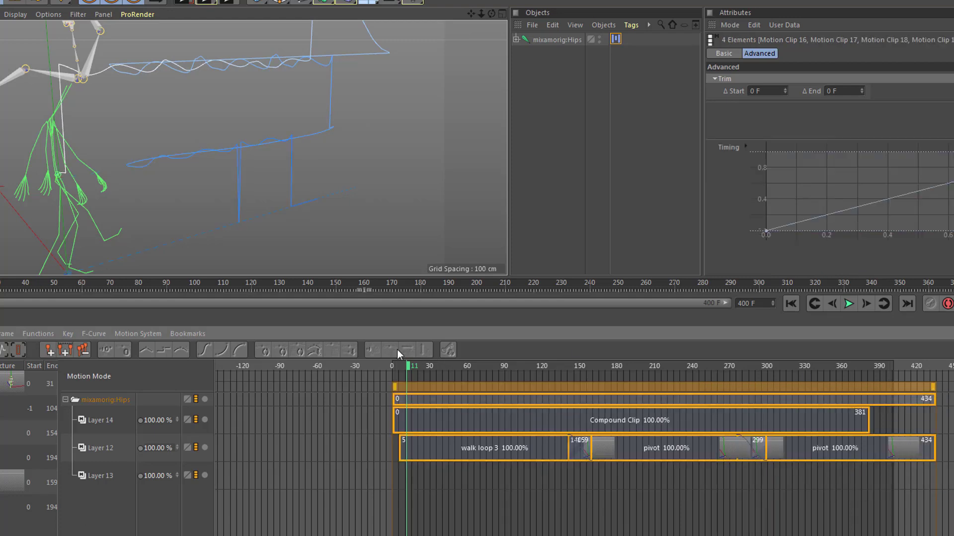
{"action": "right_click", "coordinate": [641, 420]}
{"action": "left_click", "coordinate": [723, 529]}
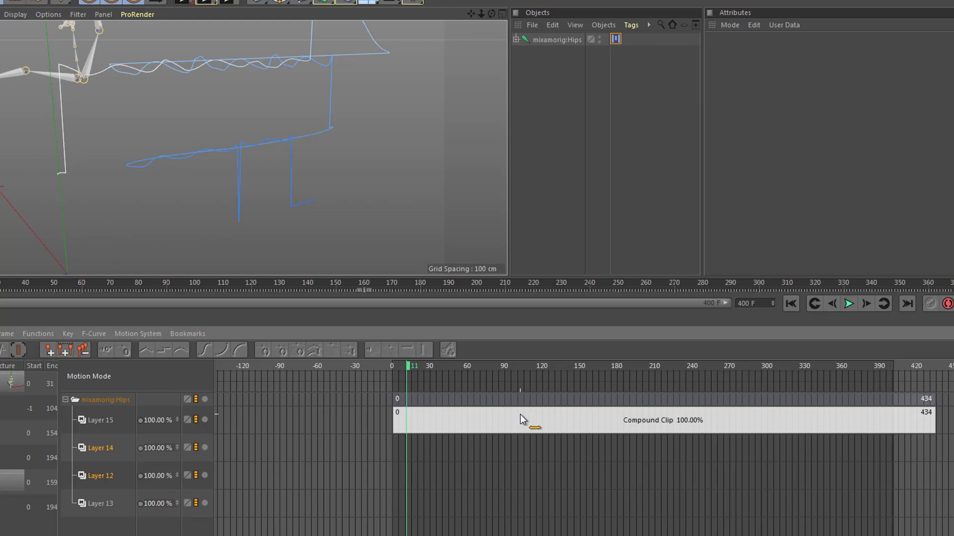
{"action": "scroll", "coordinate": [224, 134], "scroll_direction": "down", "scroll_amount": 5}
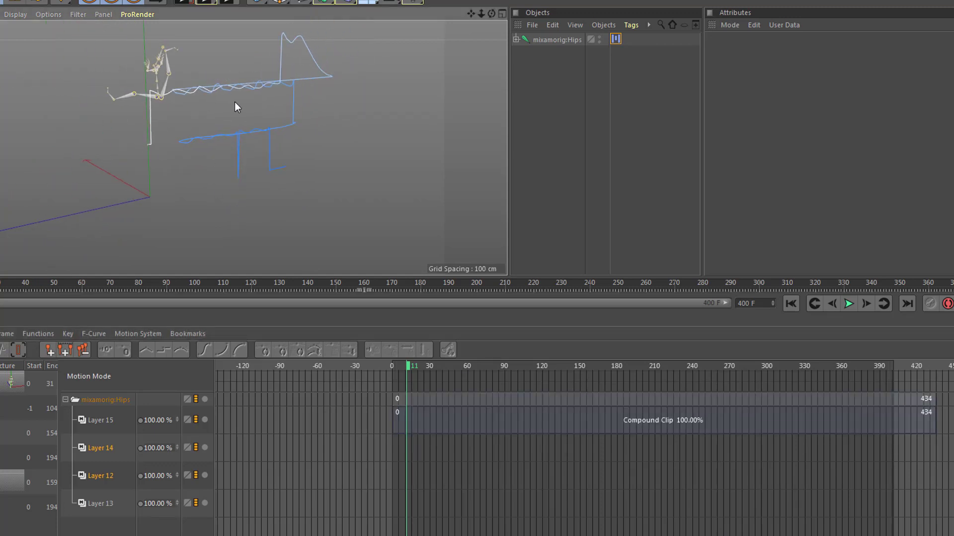
{"action": "scroll", "coordinate": [189, 104], "scroll_direction": "up", "scroll_amount": 4}
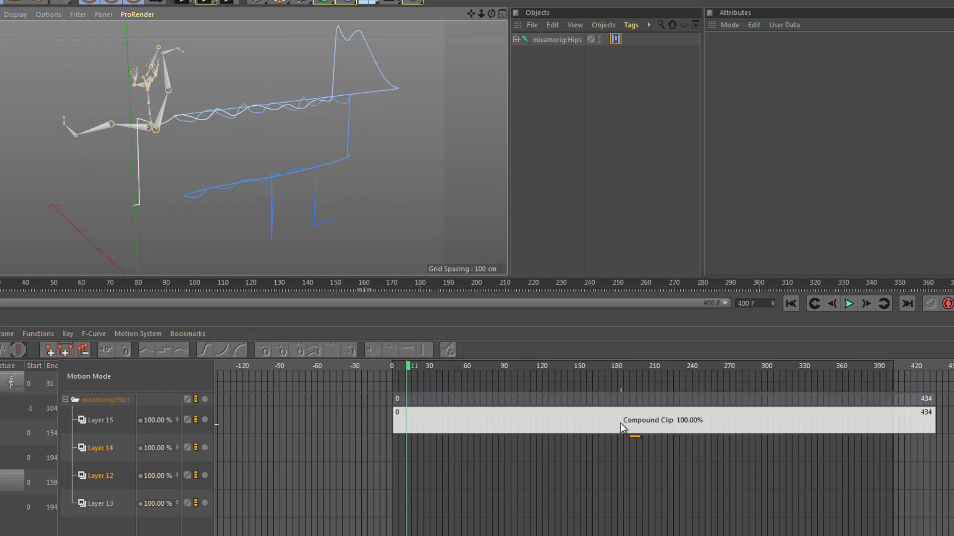
{"action": "scroll", "coordinate": [162, 140], "scroll_direction": "up", "scroll_amount": 2}
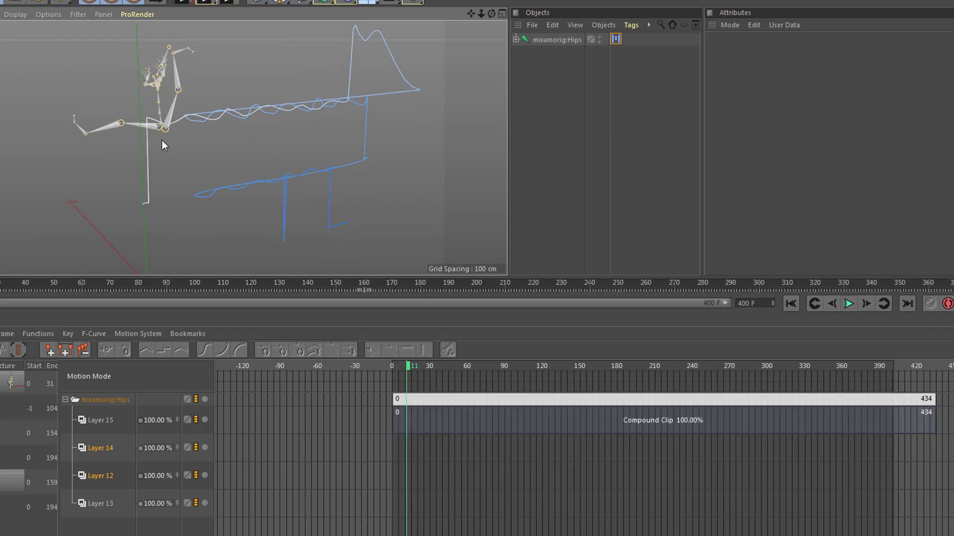
Step: Delete the empty Layer 16 and add a new motion layer under mixamorig:Hips
{"action": "left_click", "coordinate": [545, 418]}
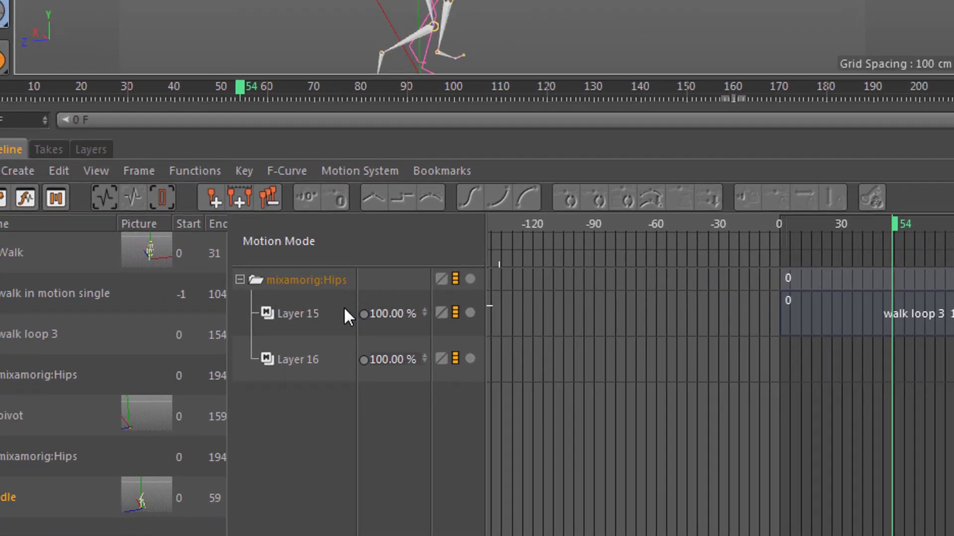
{"action": "left_click", "coordinate": [312, 358]}
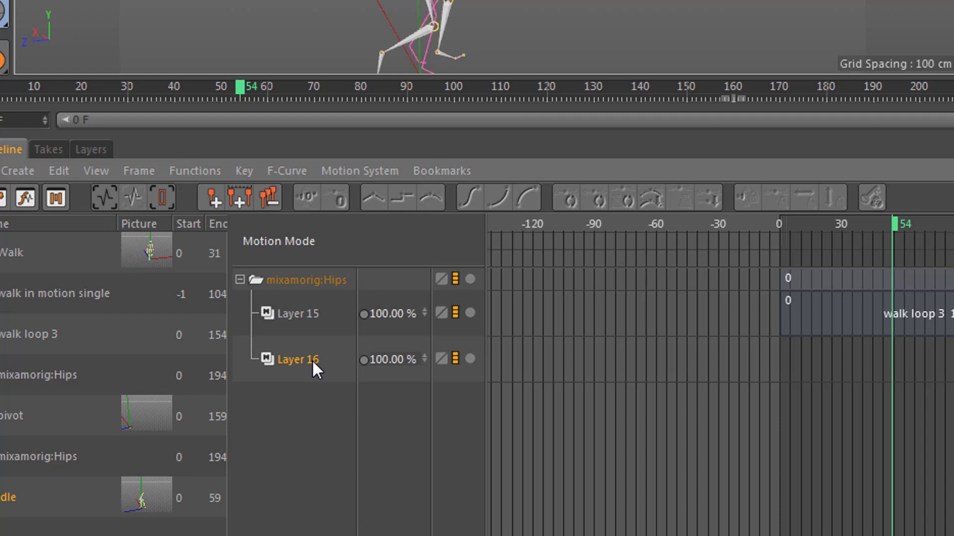
{"action": "key", "text": "Delete"}
{"action": "left_click", "coordinate": [291, 282]}
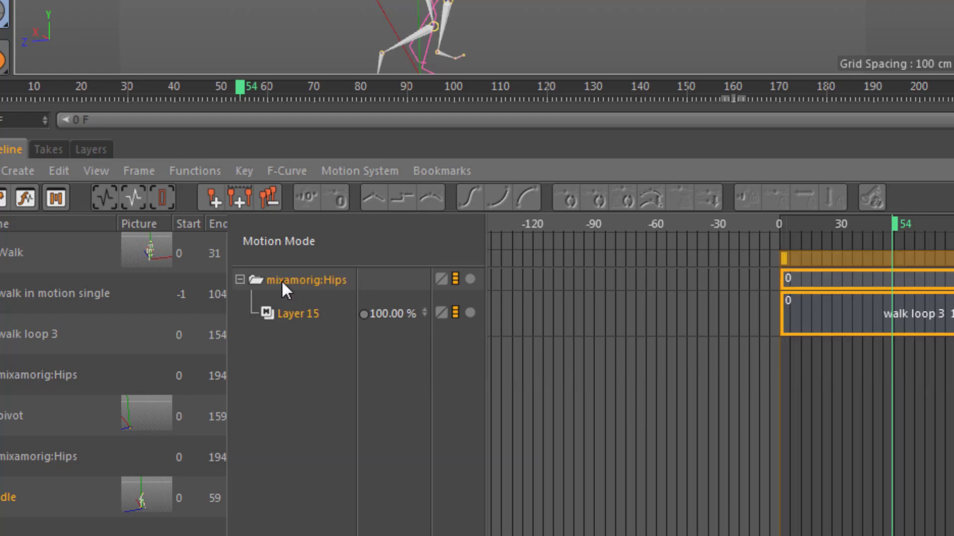
{"action": "right_click", "coordinate": [284, 282]}
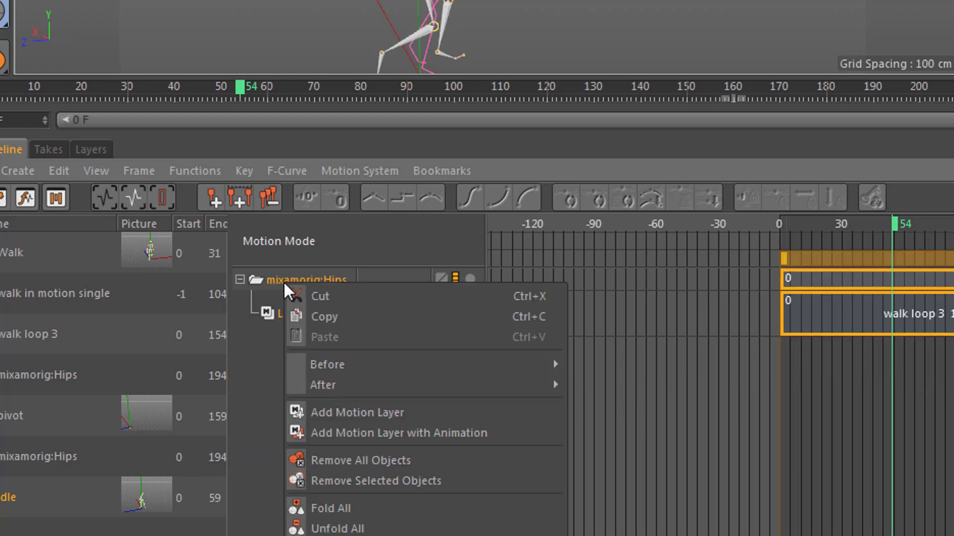
{"action": "left_click", "coordinate": [355, 412]}
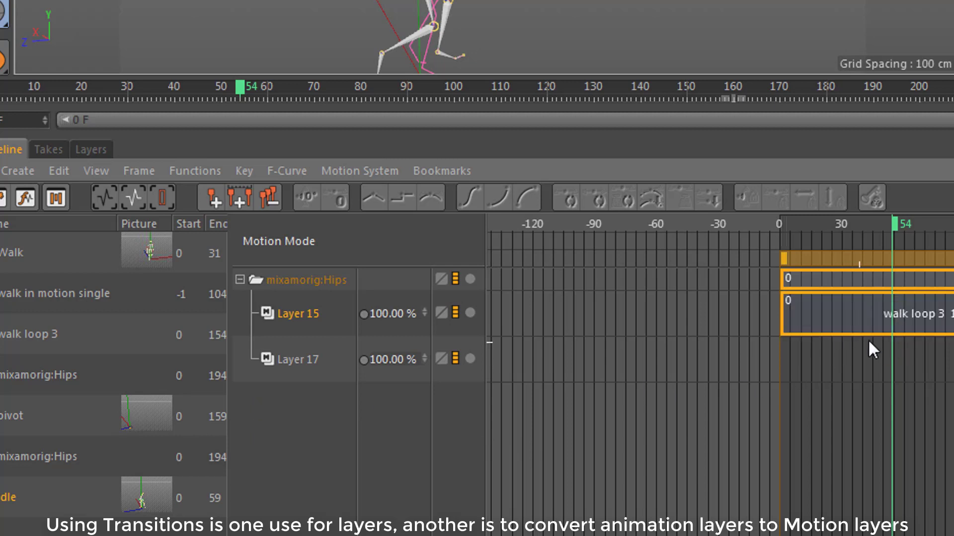
Step: Place the idle motion source on Layer 17 starting at frame 55, beneath walk loop 3, and move the playhead to frame 37
{"action": "left_click", "coordinate": [896, 279]}
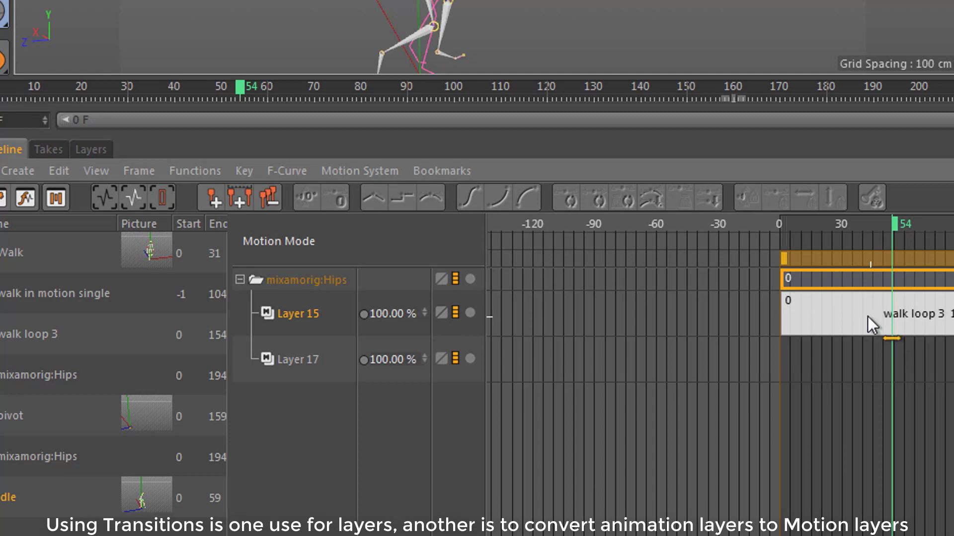
{"action": "left_click", "coordinate": [889, 326], "text": "shift"}
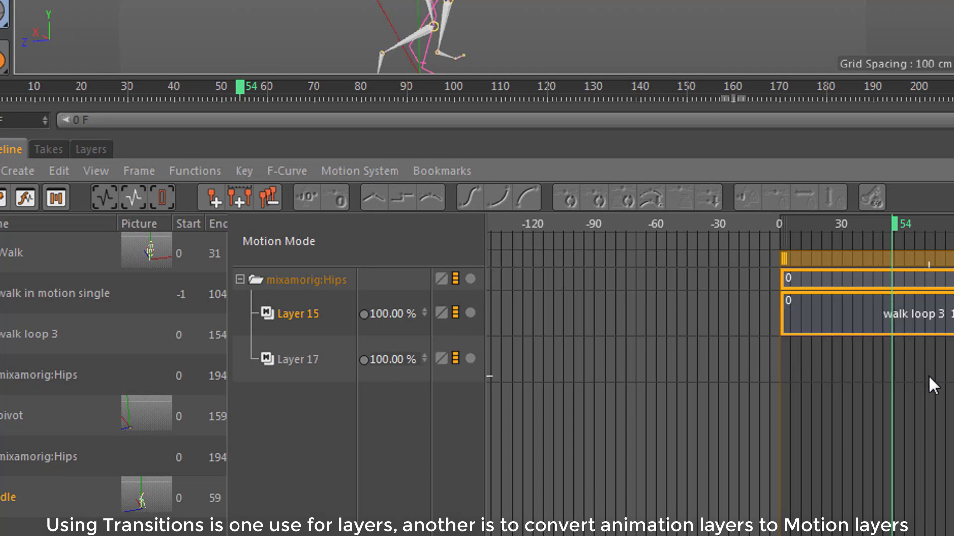
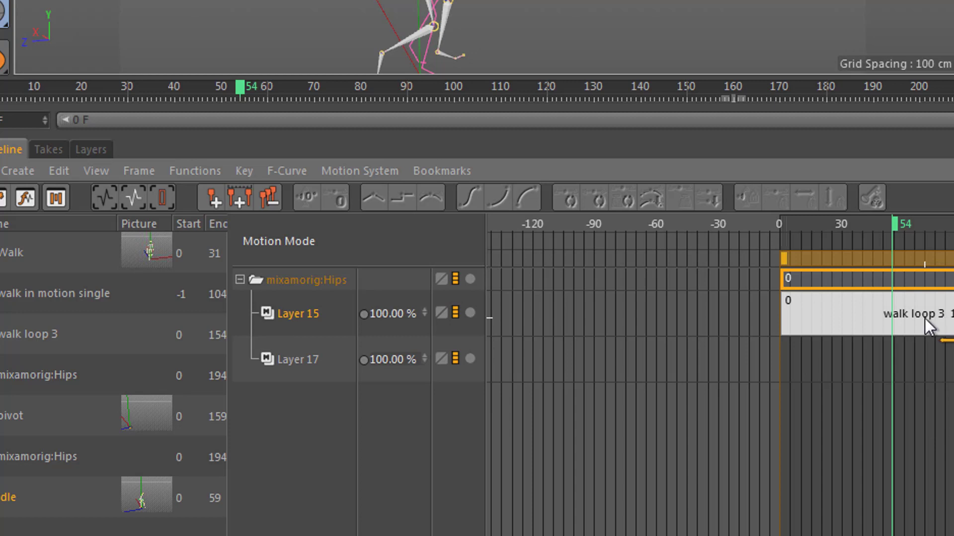
{"action": "left_click", "coordinate": [304, 359]}
{"action": "left_click", "coordinate": [299, 314]}
{"action": "left_click", "coordinate": [303, 359]}
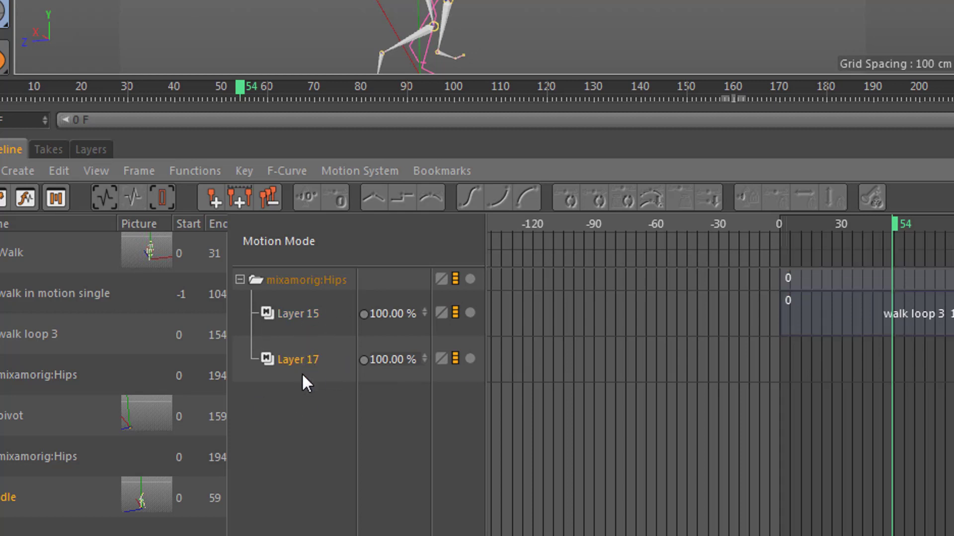
{"action": "left_click_drag", "start_coordinate": [25, 496], "coordinate": [917, 358]}
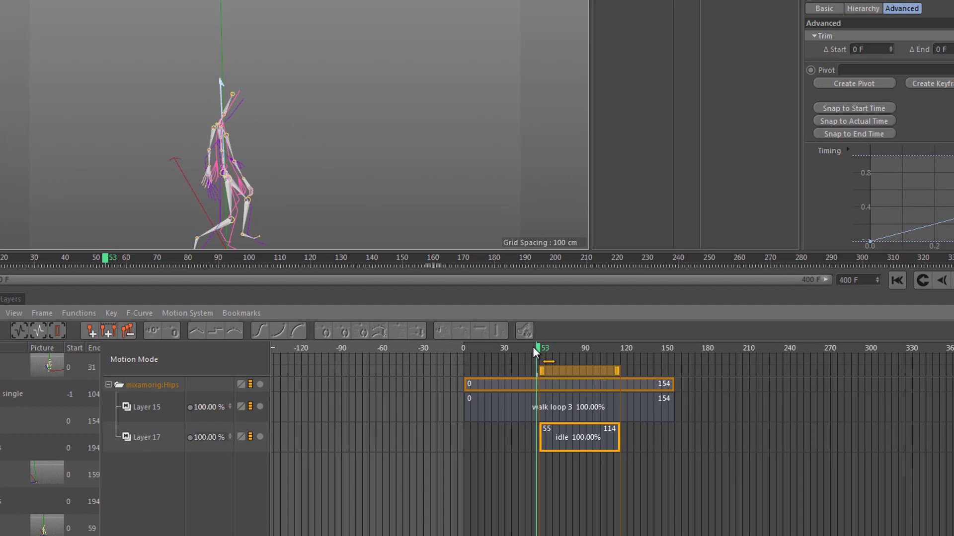
{"action": "mouse_move", "coordinate": [533, 347]}
{"action": "left_mouse_down"}
{"action": "mouse_move", "coordinate": [603, 345]}
{"action": "mouse_move", "coordinate": [514, 344]}
{"action": "left_mouse_up"}
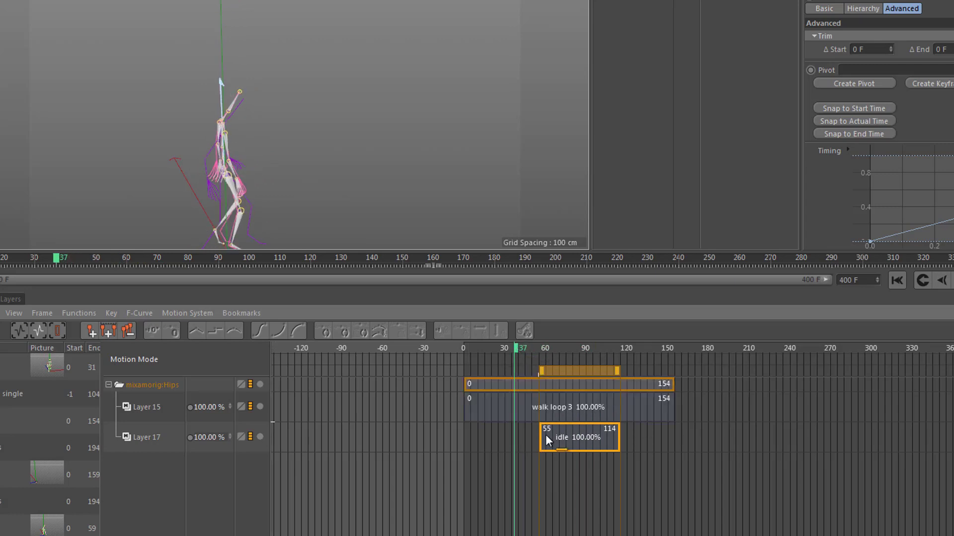
Step: Make a transition between walk loop 3 on Layer 15 and the idle clip on Layer 17
{"action": "left_click", "coordinate": [572, 390]}
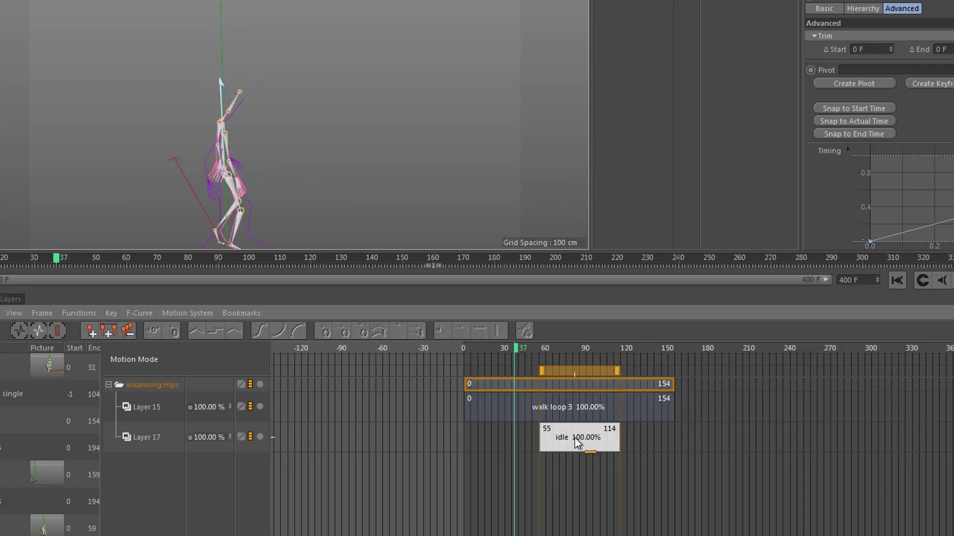
{"action": "left_click", "coordinate": [576, 442]}
{"action": "scroll", "coordinate": [577, 442], "scroll_direction": "up", "scroll_amount": 2}
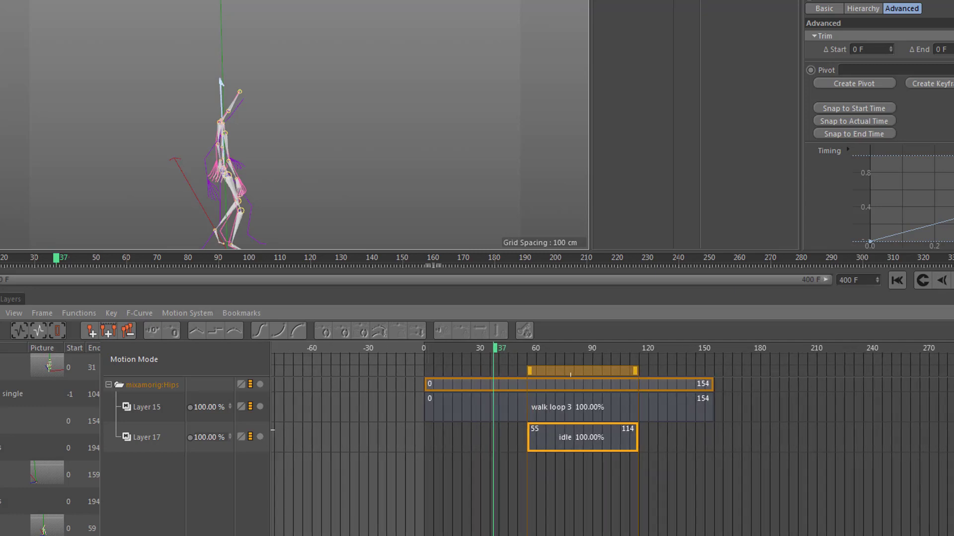
{"action": "scroll", "coordinate": [571, 437], "scroll_direction": "up", "scroll_amount": 2}
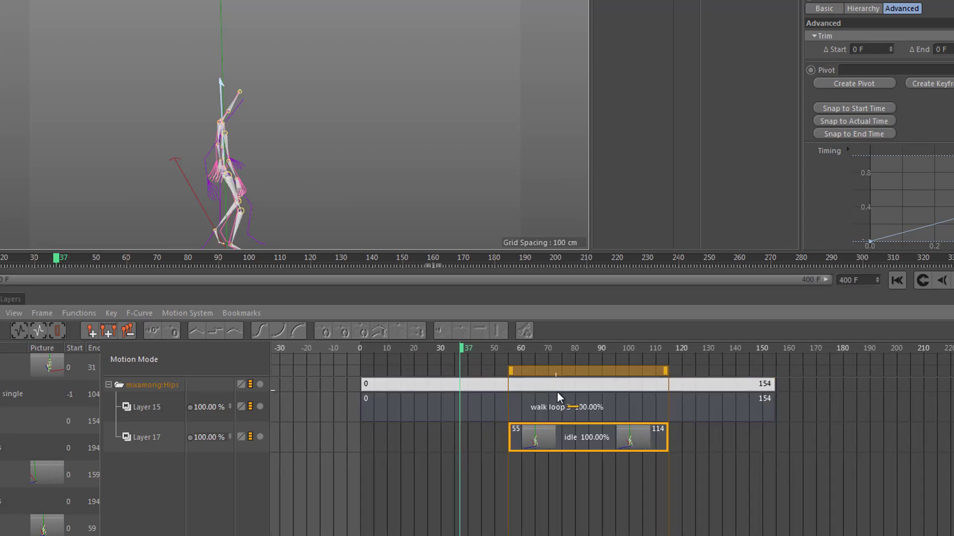
{"action": "right_click", "coordinate": [574, 407]}
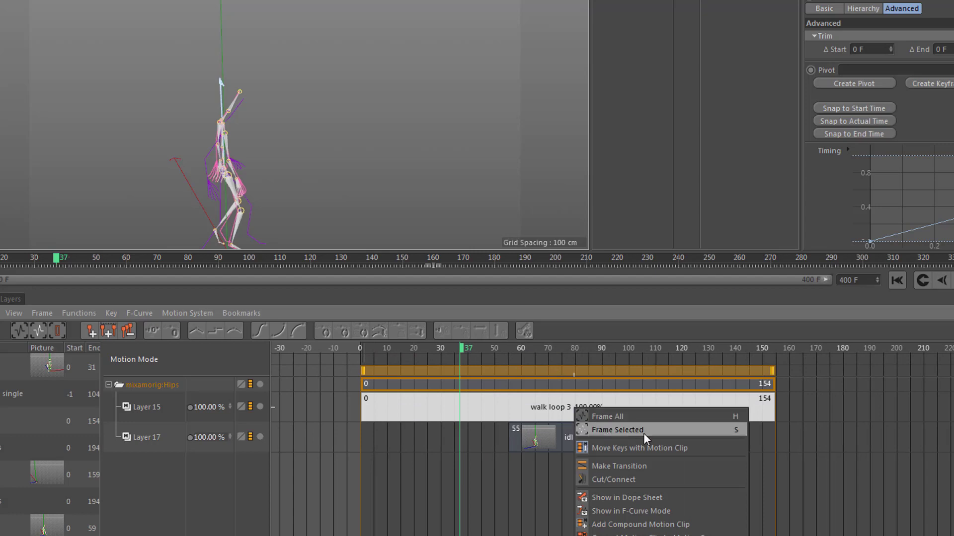
{"action": "left_click", "coordinate": [653, 466]}
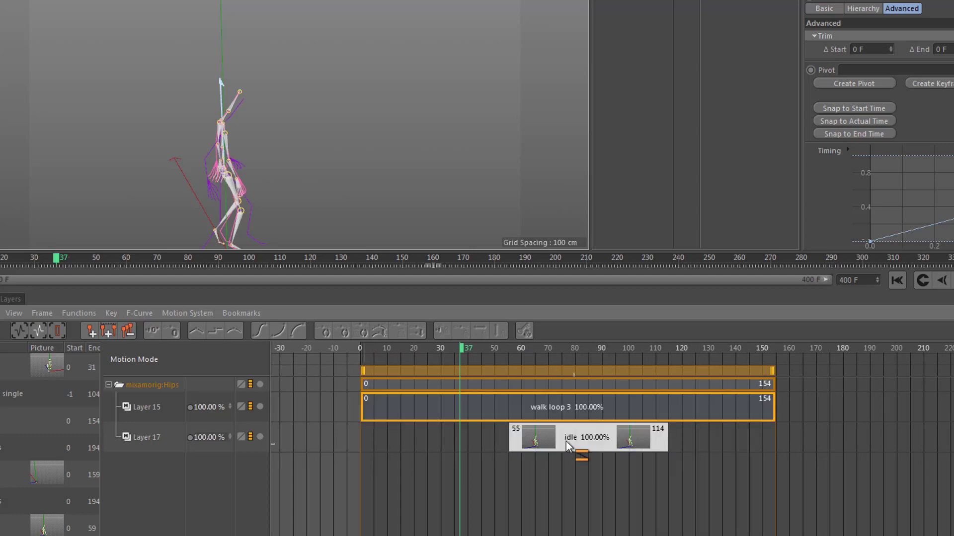
{"action": "left_click", "coordinate": [489, 404]}
{"action": "left_click", "coordinate": [526, 440]}
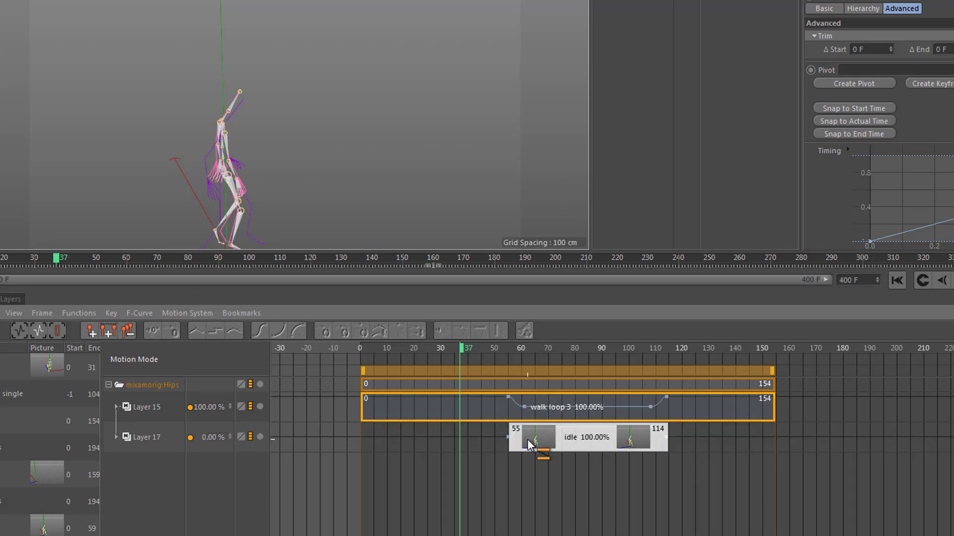
Step: Preview the layer transition up to frame 89, try Make Transition from the idle clip, and undo the transition
{"action": "mouse_move", "coordinate": [461, 351]}
{"action": "left_mouse_down"}
{"action": "mouse_move", "coordinate": [428, 349]}
{"action": "mouse_move", "coordinate": [766, 358]}
{"action": "mouse_move", "coordinate": [429, 362]}
{"action": "mouse_move", "coordinate": [725, 353]}
{"action": "mouse_move", "coordinate": [463, 349]}
{"action": "left_mouse_up"}
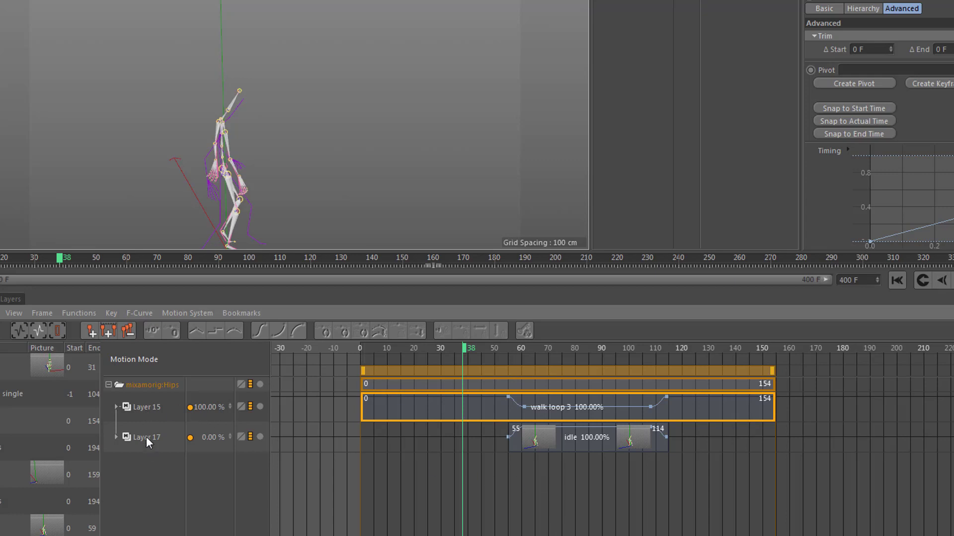
{"action": "left_click_drag", "start_coordinate": [463, 348], "coordinate": [599, 358]}
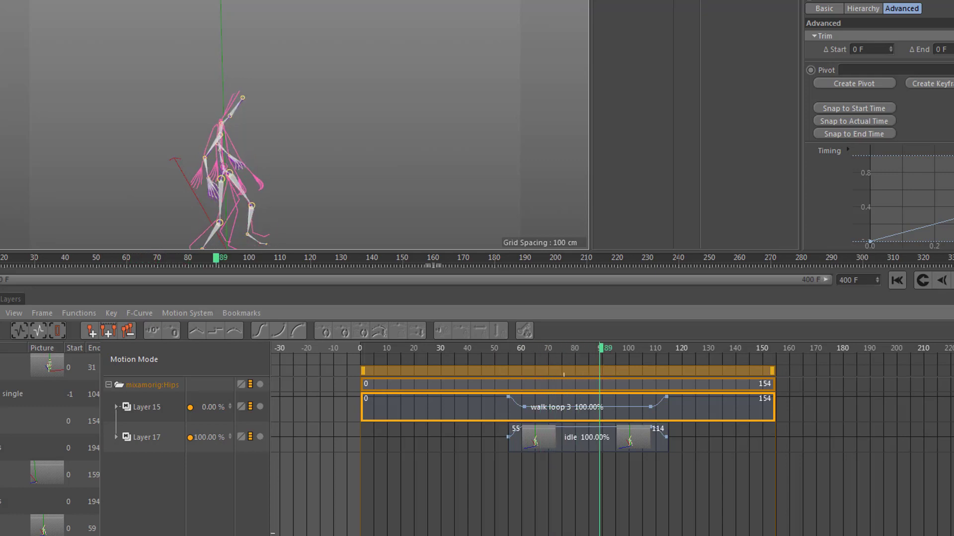
{"action": "right_click", "coordinate": [556, 444]}
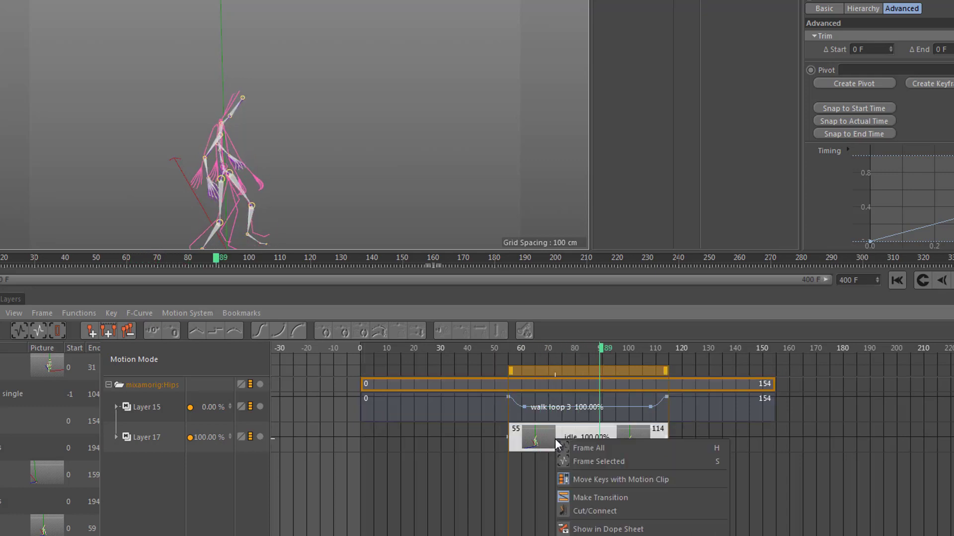
{"action": "left_click", "coordinate": [603, 498]}
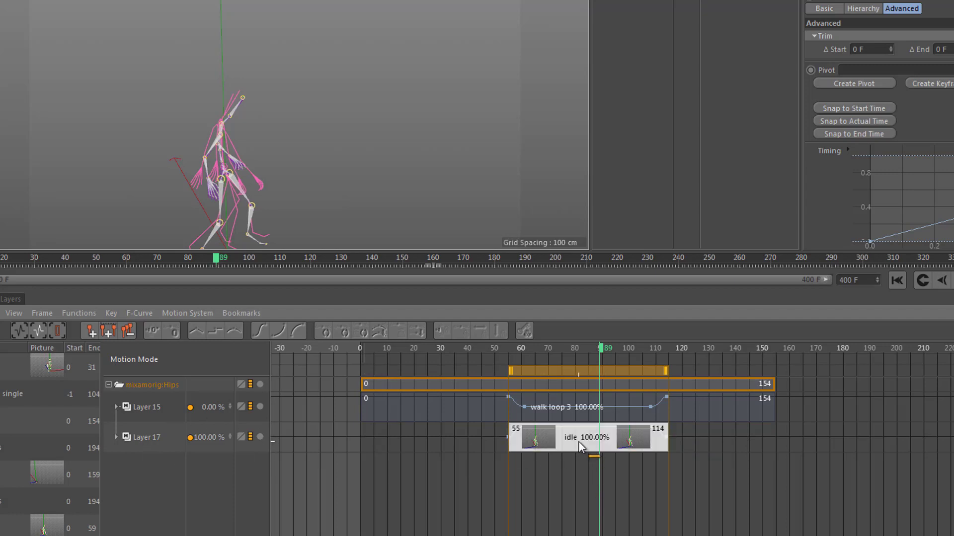
{"action": "key", "text": "ctrl+z"}
{"action": "key", "text": "ctrl+z"}
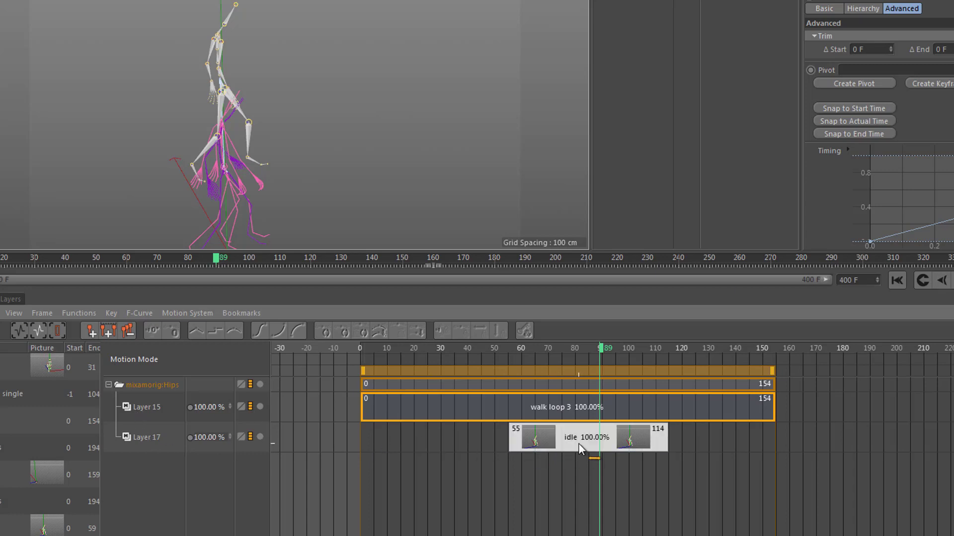
Step: Move the idle clip onto Layer 15 directly after walk loop 3, starting at frame 155
{"action": "left_click_drag", "start_coordinate": [578, 443], "coordinate": [845, 403]}
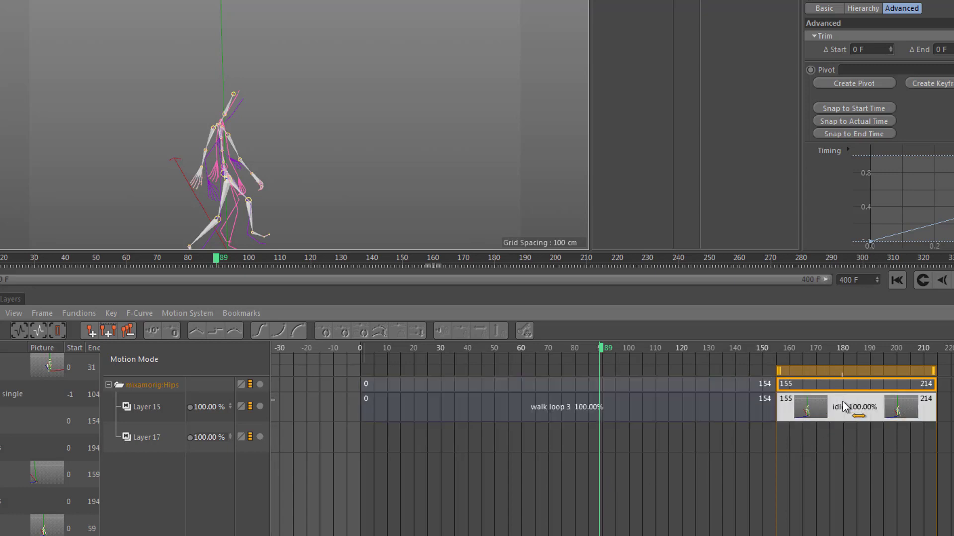
{"action": "mouse_move", "coordinate": [750, 347]}
{"action": "left_mouse_down"}
{"action": "mouse_move", "coordinate": [801, 347]}
{"action": "mouse_move", "coordinate": [752, 345]}
{"action": "left_mouse_up"}
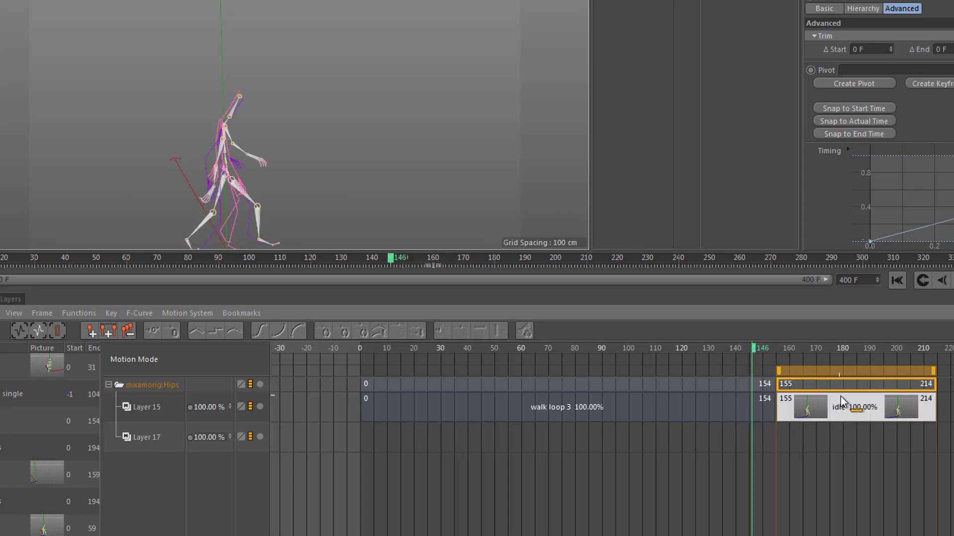
{"action": "left_click_drag", "start_coordinate": [844, 403], "coordinate": [595, 439]}
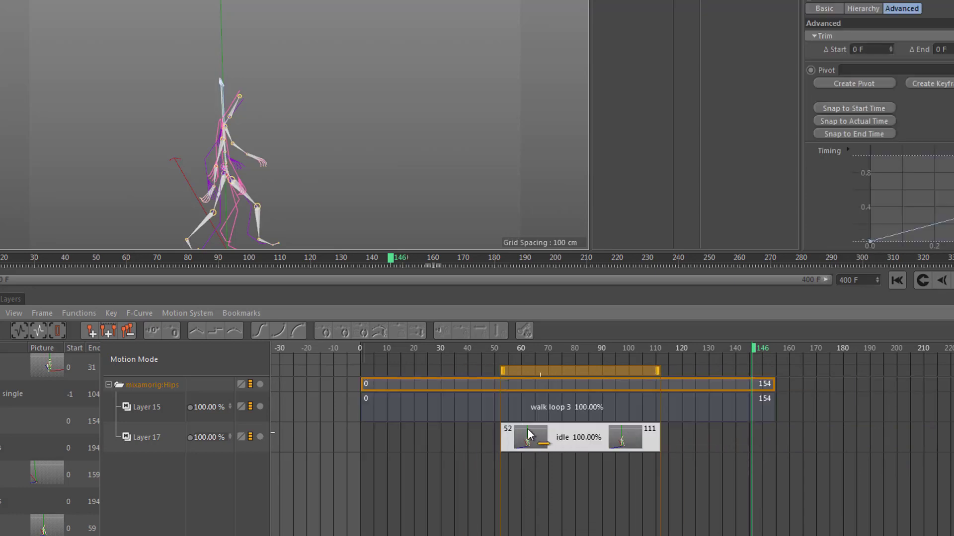
{"action": "left_click_drag", "start_coordinate": [534, 449], "coordinate": [824, 406]}
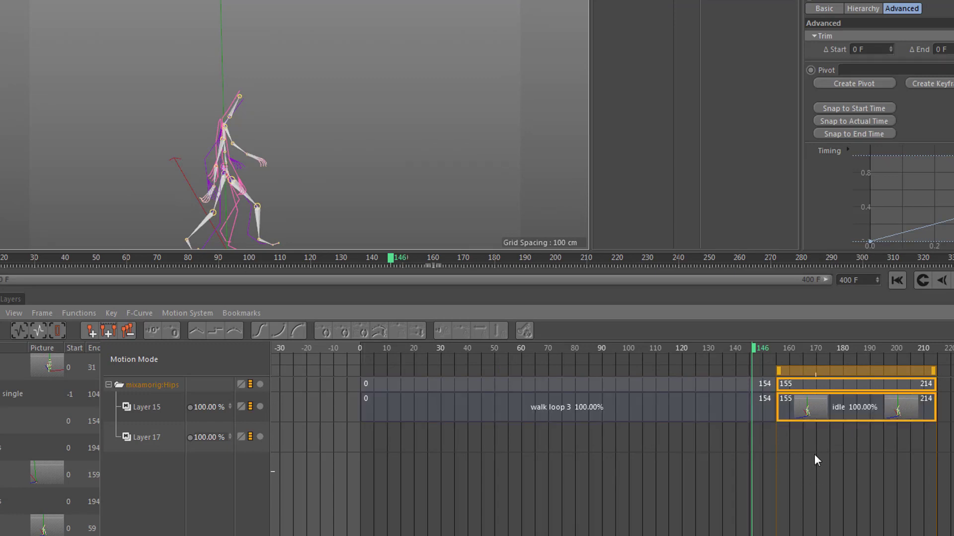
{"action": "mouse_move", "coordinate": [807, 395]}
{"action": "left_mouse_down"}
{"action": "mouse_move", "coordinate": [857, 410]}
{"action": "mouse_move", "coordinate": [811, 406]}
{"action": "left_mouse_up"}
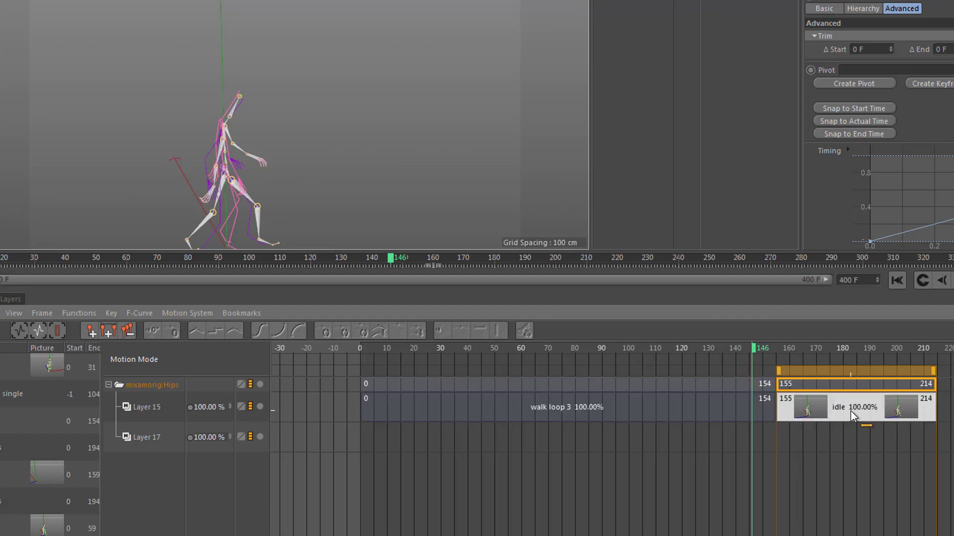
Step: Overlap the idle clip with the end of walk loop 3 from frame 140 and play the blend from frame 109
{"action": "left_click_drag", "start_coordinate": [850, 410], "coordinate": [677, 357]}
{"action": "left_click_drag", "start_coordinate": [303, 155], "coordinate": [269, 164], "text": "alt"}
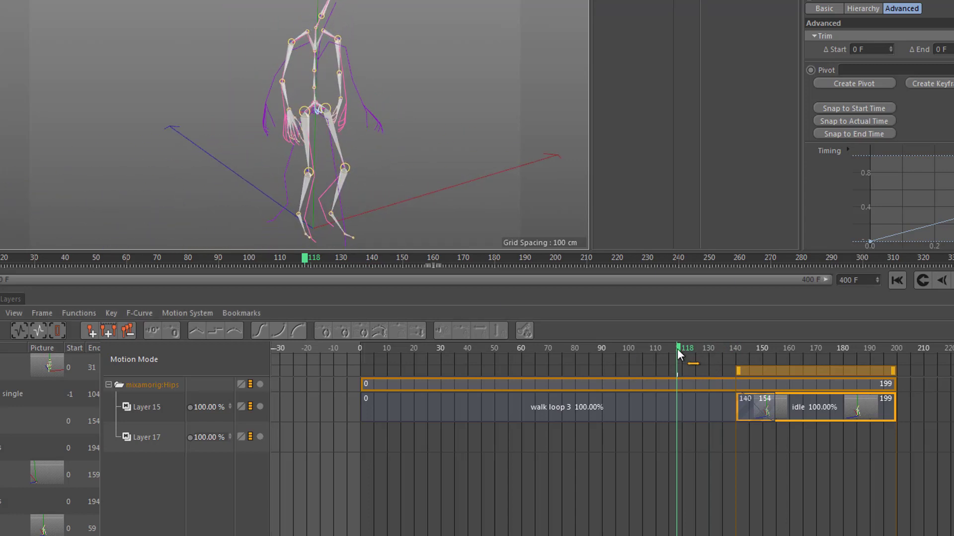
{"action": "left_click_drag", "start_coordinate": [678, 349], "coordinate": [653, 349]}
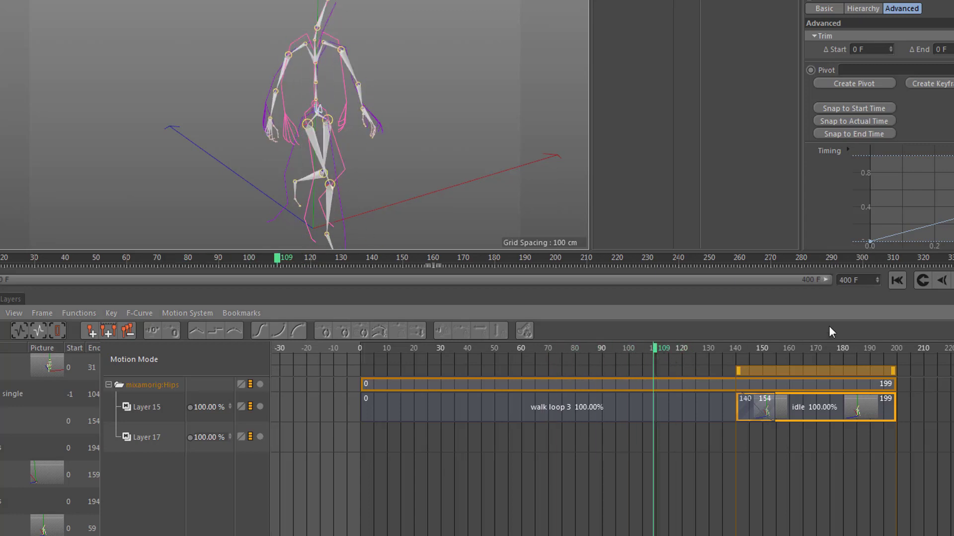
{"action": "left_click", "coordinate": [951, 281]}
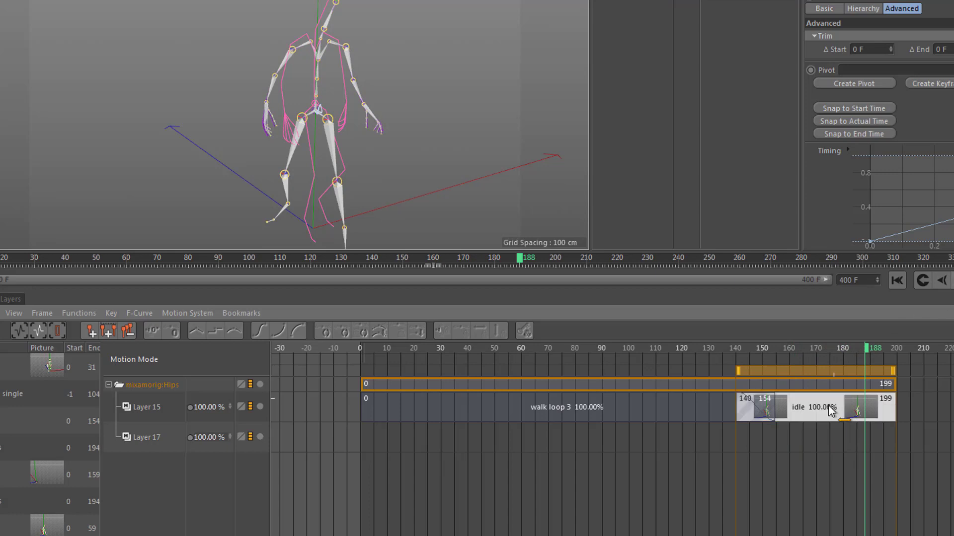
Step: Move the idle clip on Layer 15 to start at frame 167, leaving a gap after walk loop 3, and check the pose at frame 154
{"action": "mouse_move", "coordinate": [810, 410]}
{"action": "left_mouse_down"}
{"action": "mouse_move", "coordinate": [870, 408]}
{"action": "mouse_move", "coordinate": [806, 404]}
{"action": "left_mouse_up"}
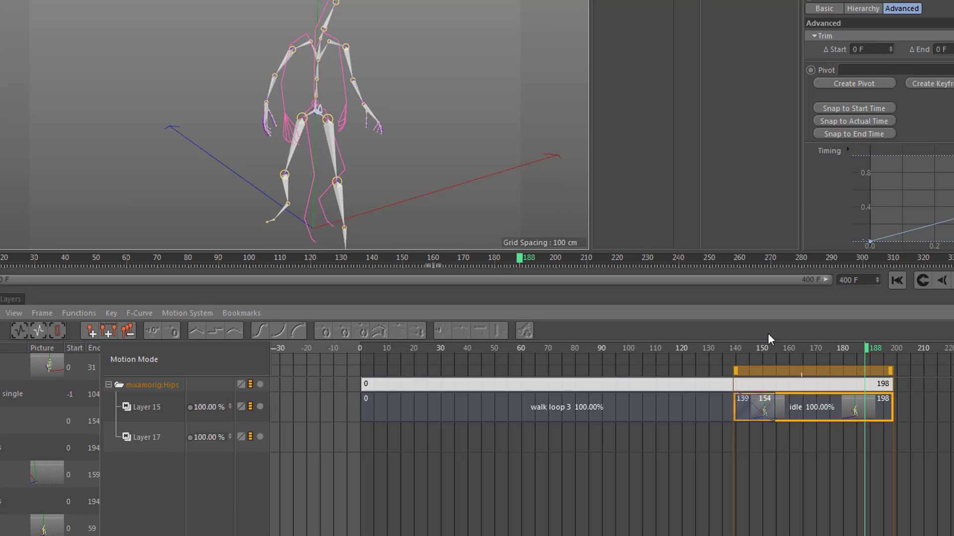
{"action": "left_click_drag", "start_coordinate": [815, 407], "coordinate": [858, 410]}
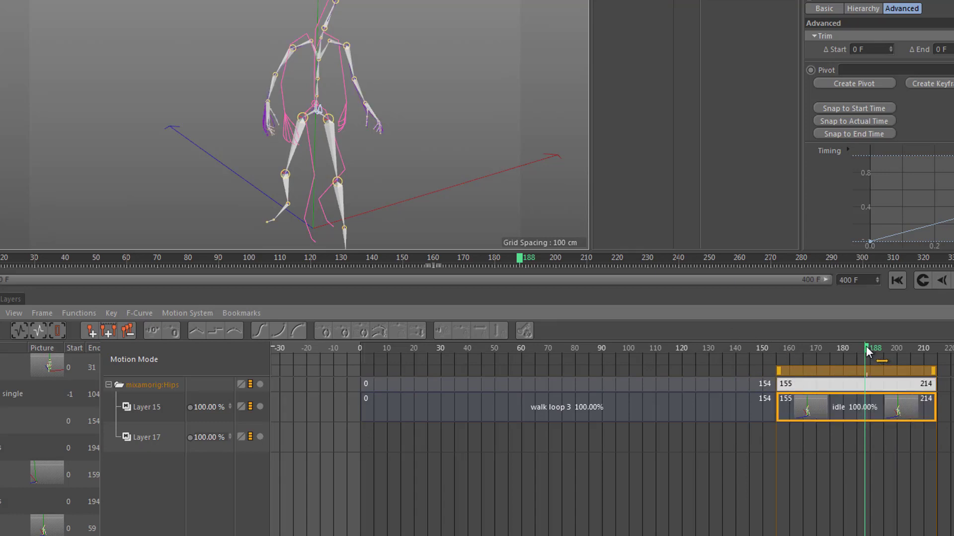
{"action": "left_click_drag", "start_coordinate": [844, 411], "coordinate": [875, 412]}
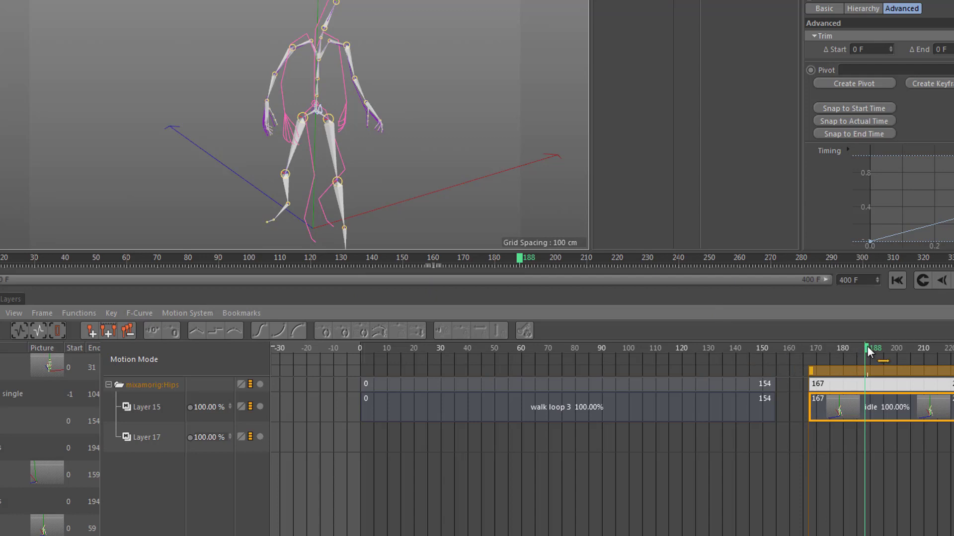
{"action": "left_click_drag", "start_coordinate": [866, 346], "coordinate": [776, 350]}
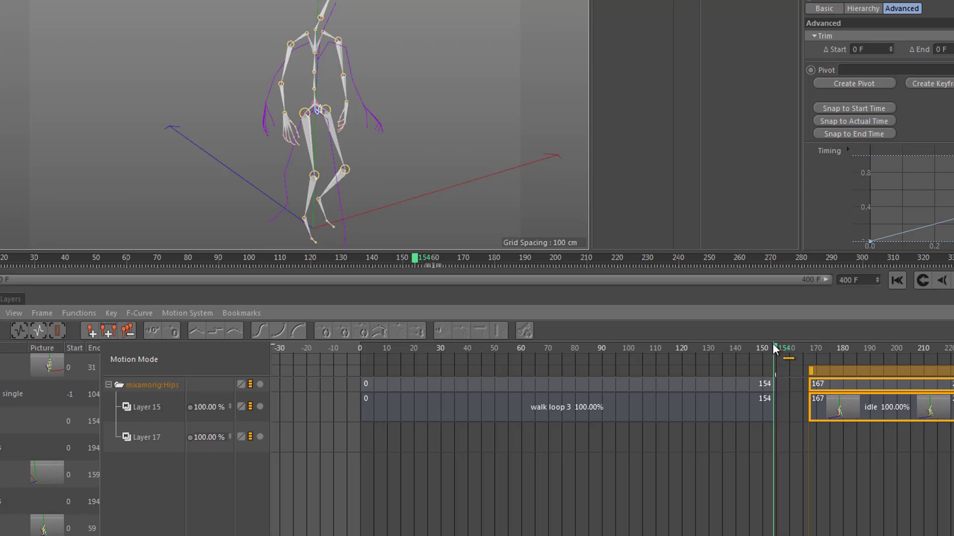
{"action": "middle_click_drag", "start_coordinate": [365, 177], "coordinate": [326, 154], "text": "alt"}
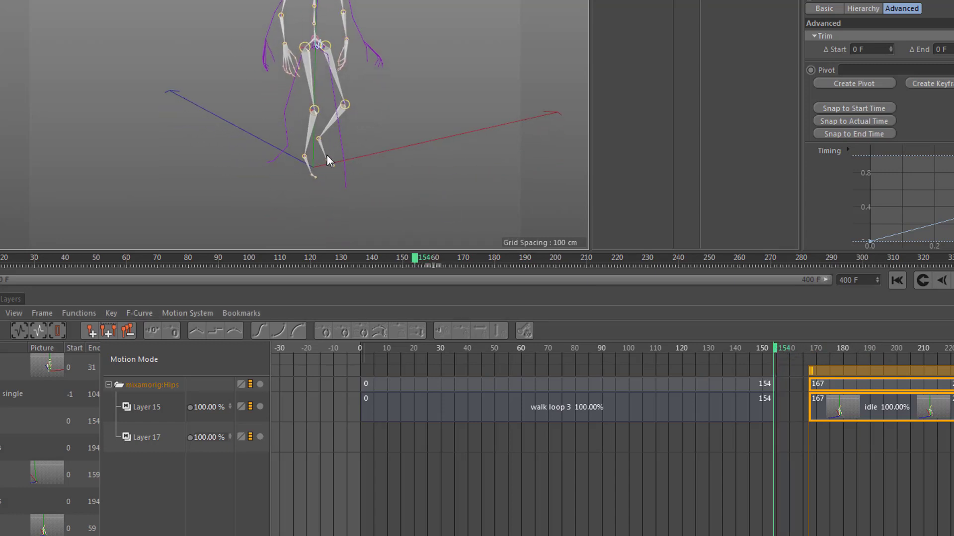
Step: Compare the skeleton's pose at frame 154 with the idle clip's start at frame 167 across the gap
{"action": "right_click_drag", "start_coordinate": [326, 154], "coordinate": [390, 153], "text": "alt"}
{"action": "left_click_drag", "start_coordinate": [283, 169], "coordinate": [298, 194], "text": "alt"}
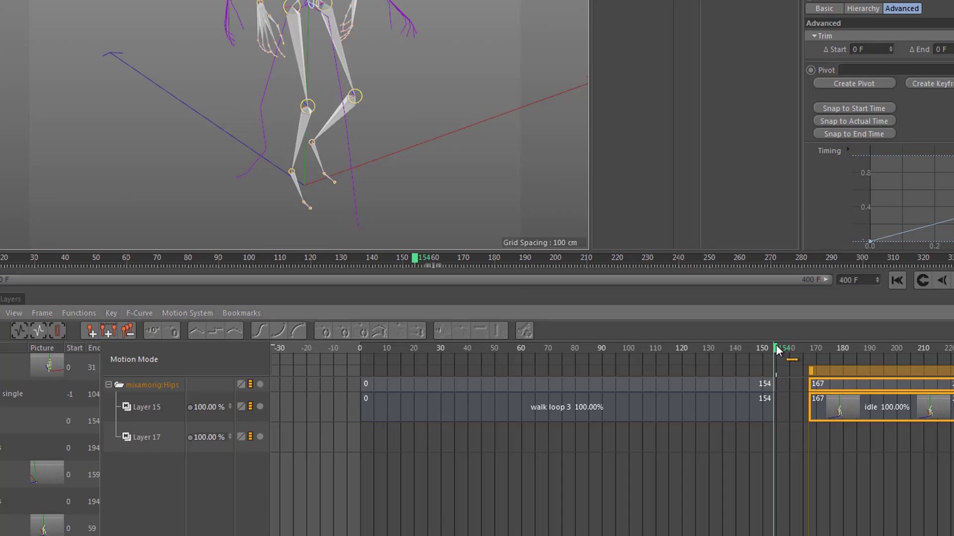
{"action": "left_click_drag", "start_coordinate": [776, 349], "coordinate": [812, 358]}
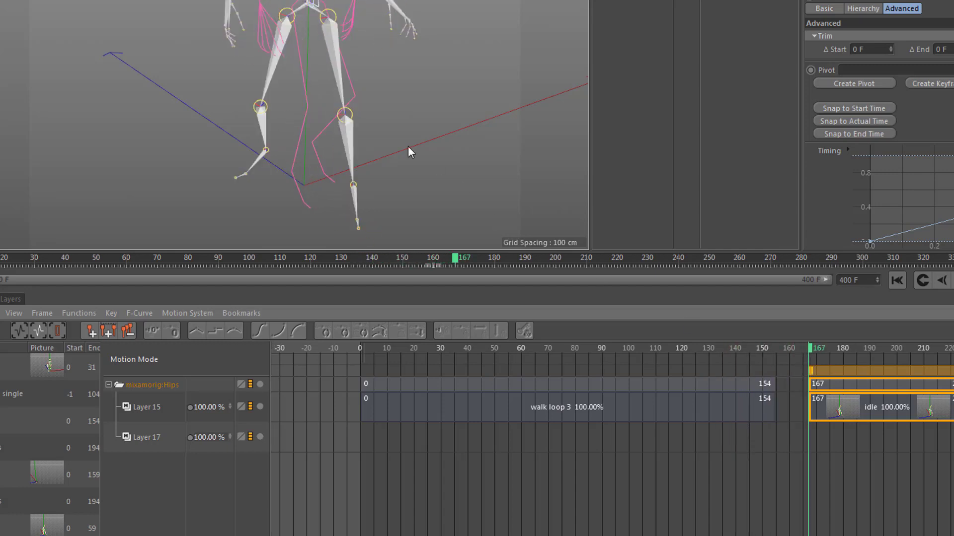
{"action": "left_click_drag", "start_coordinate": [365, 185], "coordinate": [395, 200], "text": "alt"}
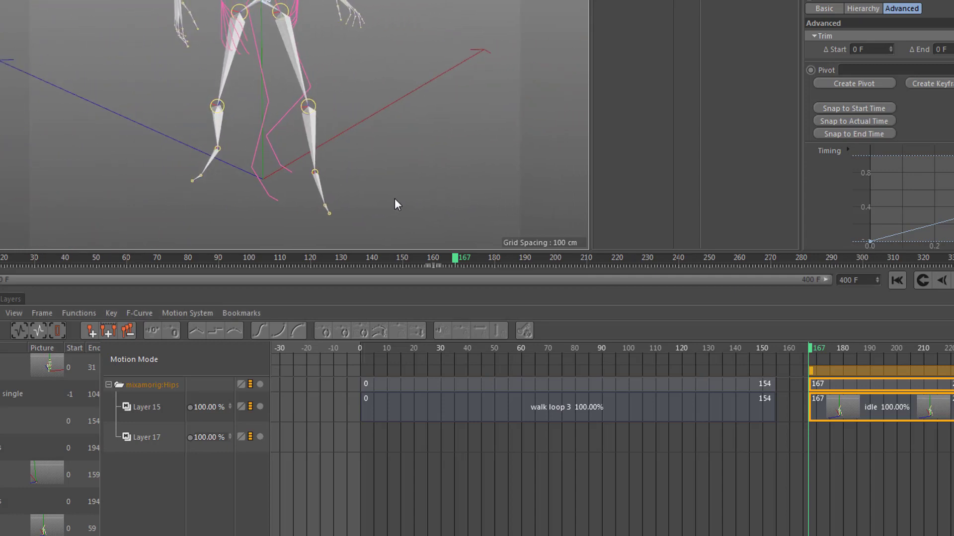
Step: Overlap the idle clip with walk loop 3 from frame 130 on Layer 15 and scrub the blend to frame 160
{"action": "left_click_drag", "start_coordinate": [809, 349], "coordinate": [709, 348]}
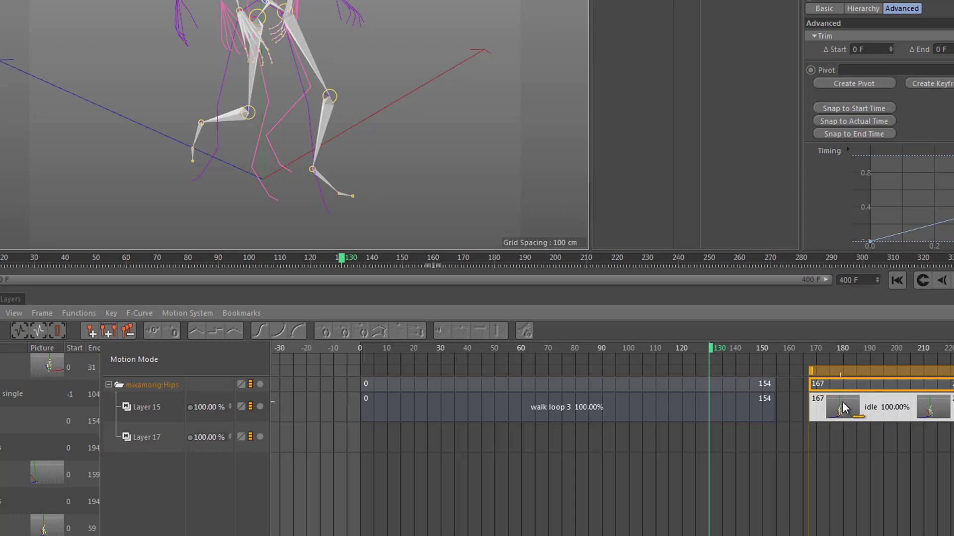
{"action": "left_click_drag", "start_coordinate": [857, 406], "coordinate": [759, 398]}
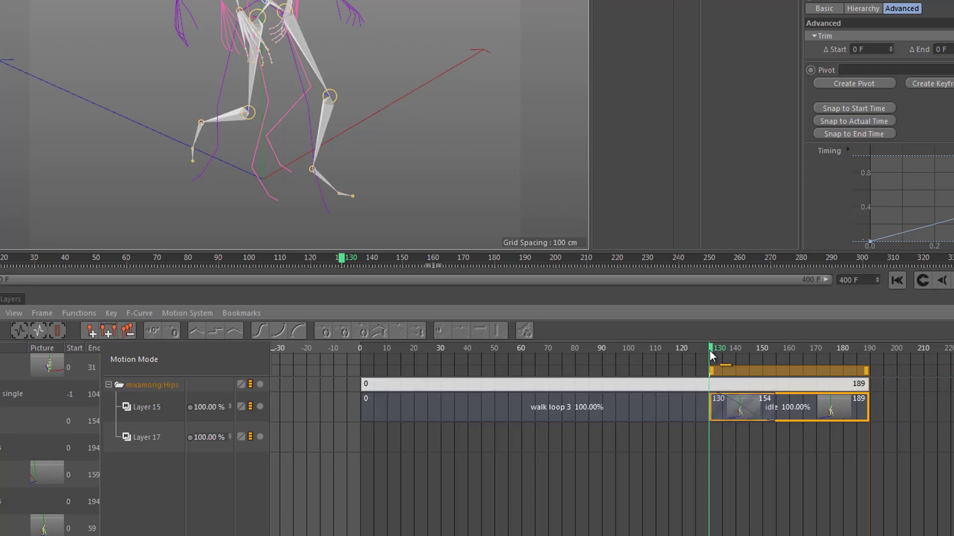
{"action": "left_click_drag", "start_coordinate": [709, 353], "coordinate": [788, 380]}
{"action": "right_click_drag", "start_coordinate": [341, 165], "coordinate": [242, 186], "text": "alt"}
{"action": "left_click_drag", "start_coordinate": [242, 185], "coordinate": [361, 179], "text": "alt"}
Step: Move the idle clip to Layer 17 starting at frame 54 and make a transition from walk loop 3 to it
{"action": "left_click_drag", "start_coordinate": [821, 415], "coordinate": [582, 435]}
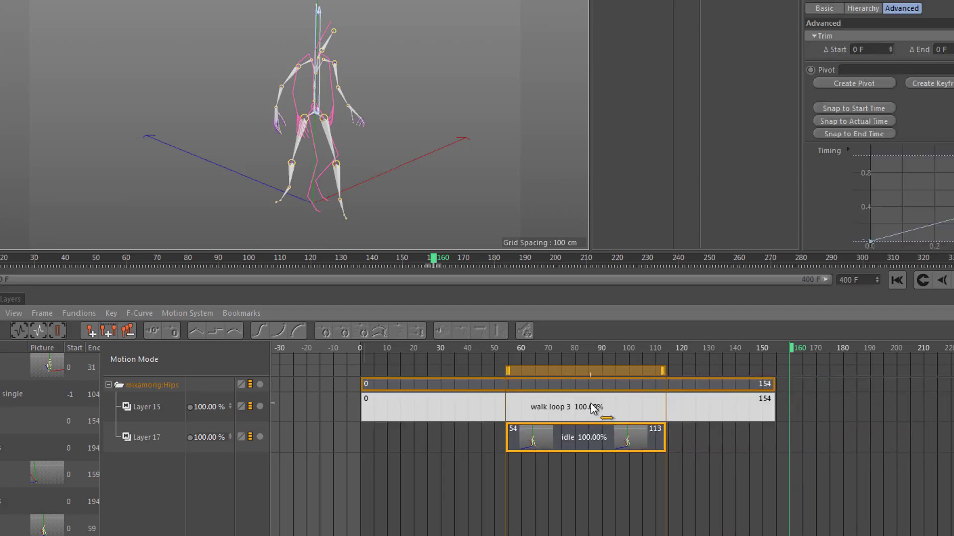
{"action": "right_click", "coordinate": [591, 407]}
{"action": "left_click", "coordinate": [643, 461]}
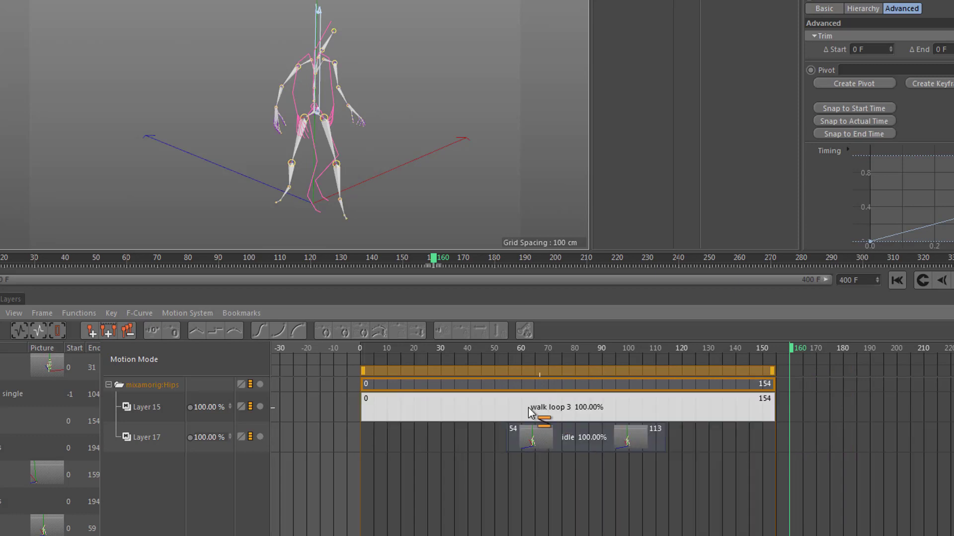
{"action": "left_click_drag", "start_coordinate": [490, 403], "coordinate": [520, 445]}
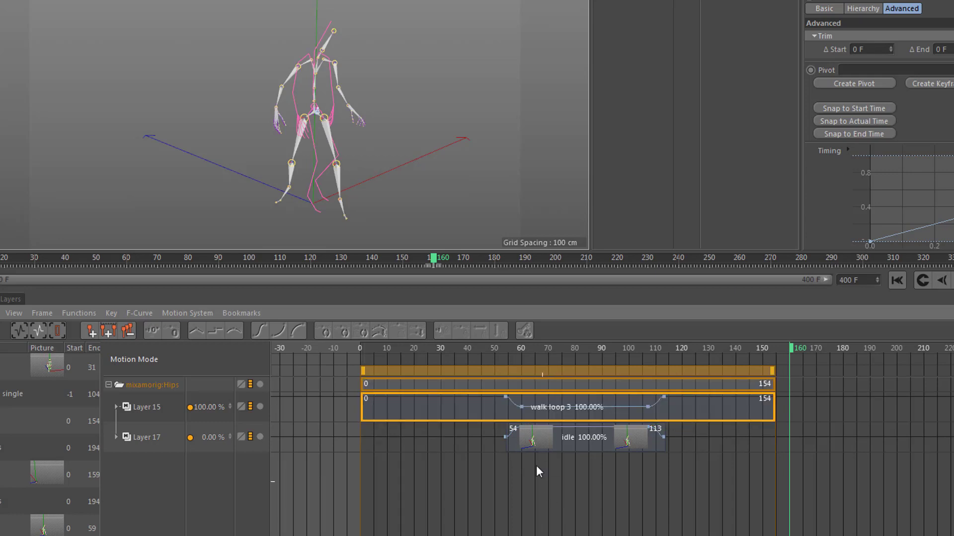
{"action": "left_click", "coordinate": [518, 408]}
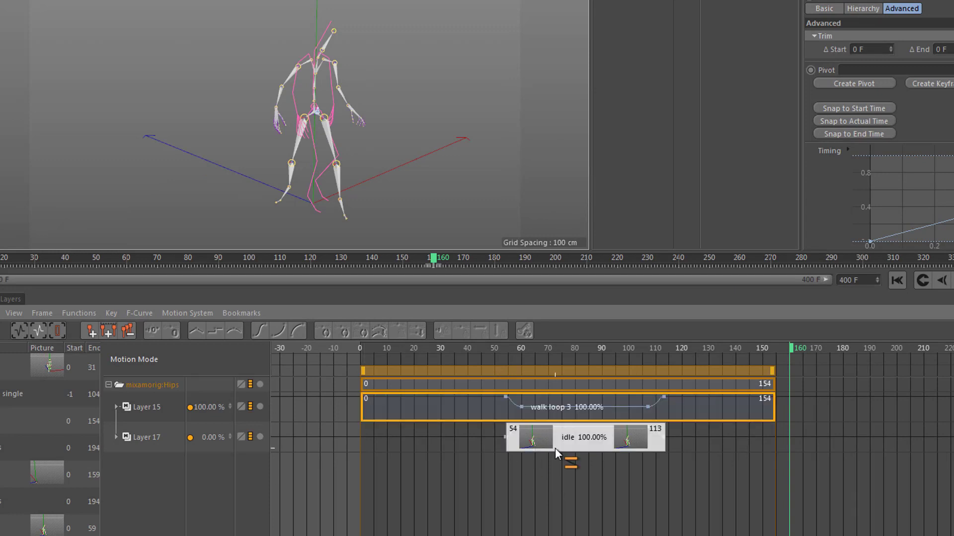
Step: Check the strength values of Layer 15 and Layer 17 up to frame 49, before the idle clip starts
{"action": "right_click", "coordinate": [555, 413]}
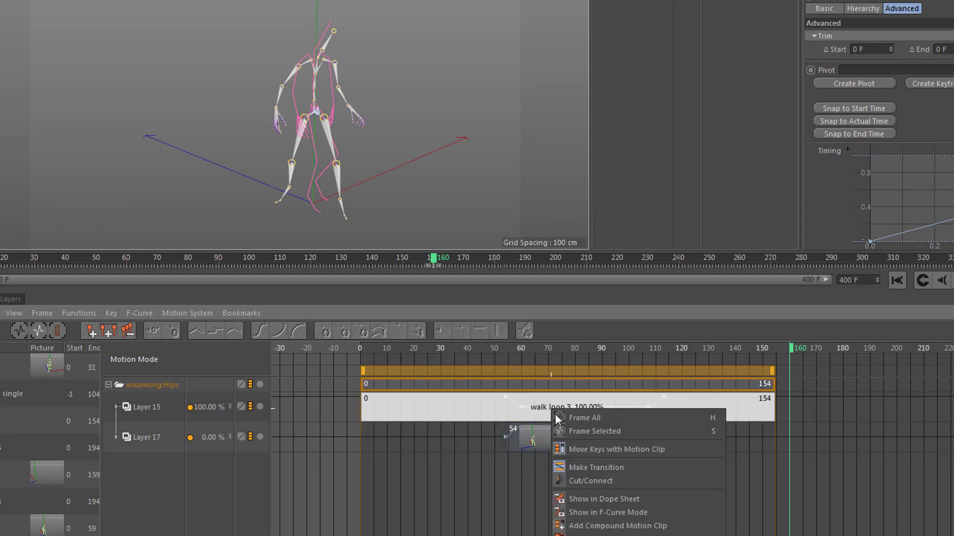
{"action": "left_click", "coordinate": [621, 471]}
{"action": "left_click_drag", "start_coordinate": [545, 347], "coordinate": [464, 349]}
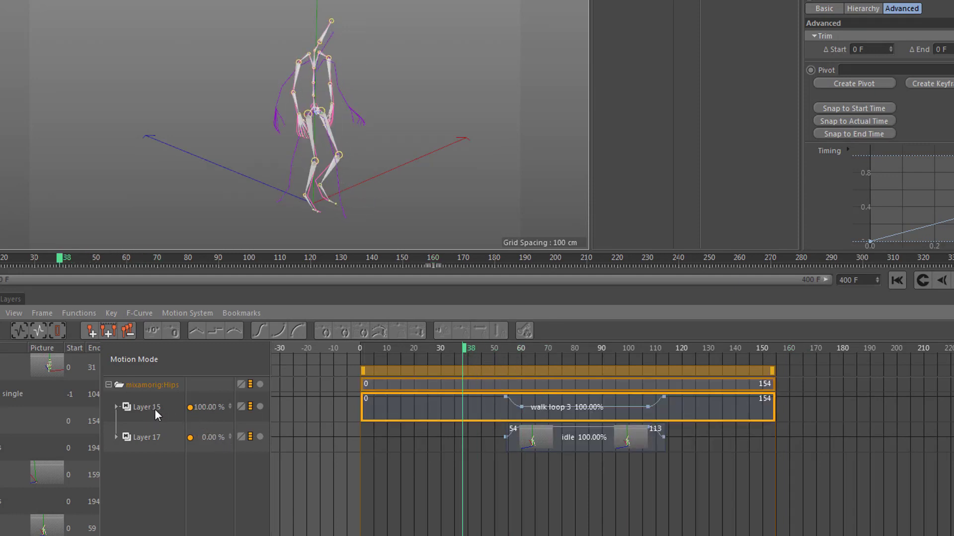
{"action": "left_click", "coordinate": [467, 351]}
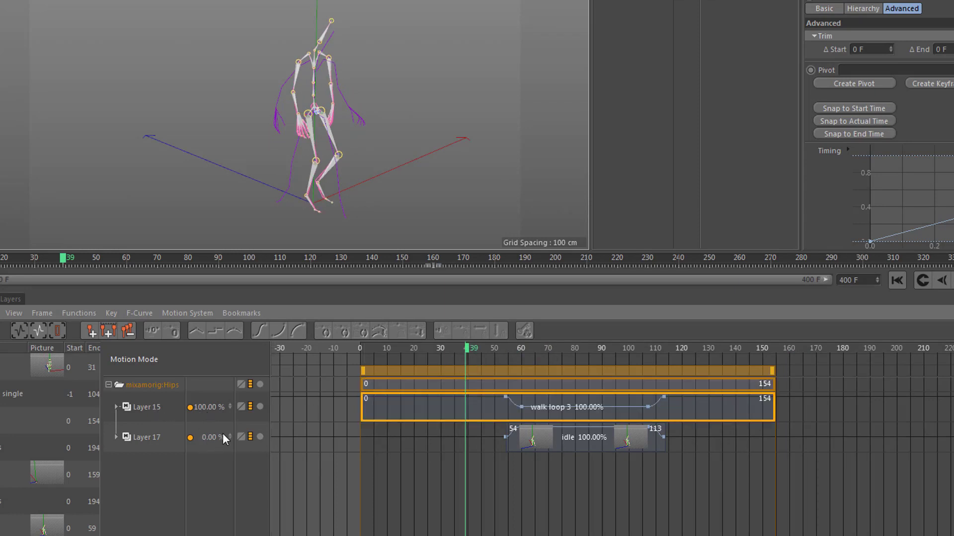
{"action": "left_click_drag", "start_coordinate": [466, 348], "coordinate": [495, 348]}
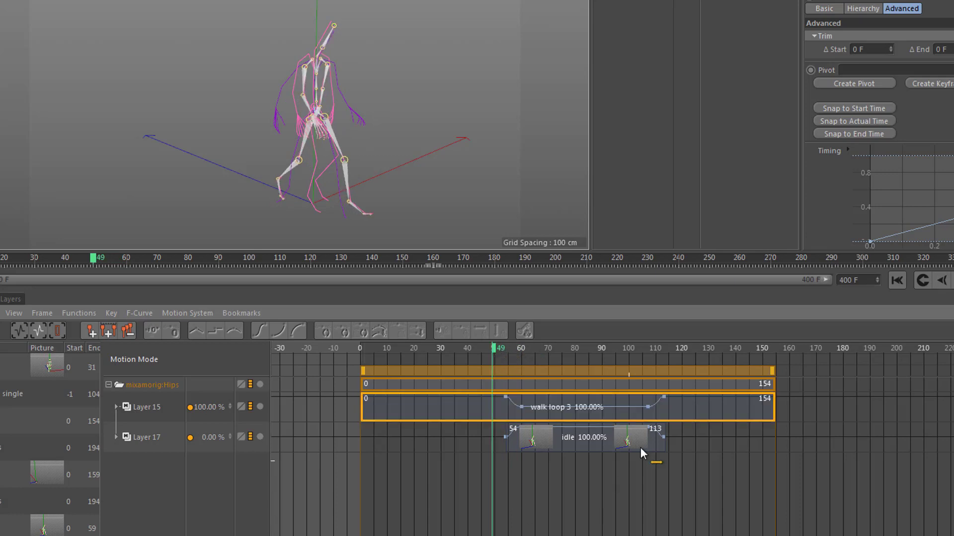
Step: Review the Motion View display options for the motion clips, leaving the settings as they are
{"action": "left_click", "coordinate": [587, 407]}
{"action": "left_click", "coordinate": [192, 313]}
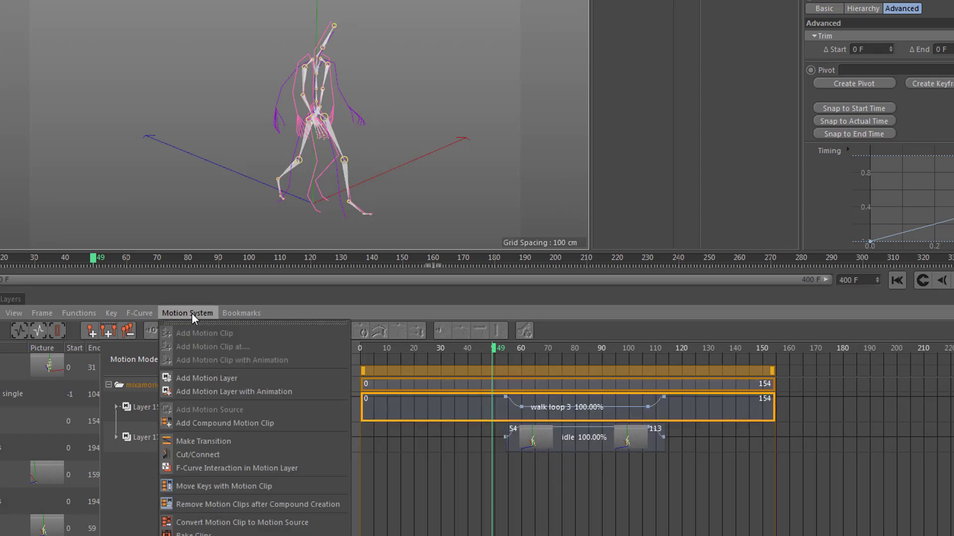
{"action": "left_click", "coordinate": [206, 506]}
{"action": "left_click_drag", "start_coordinate": [213, 468], "coordinate": [285, 240]}
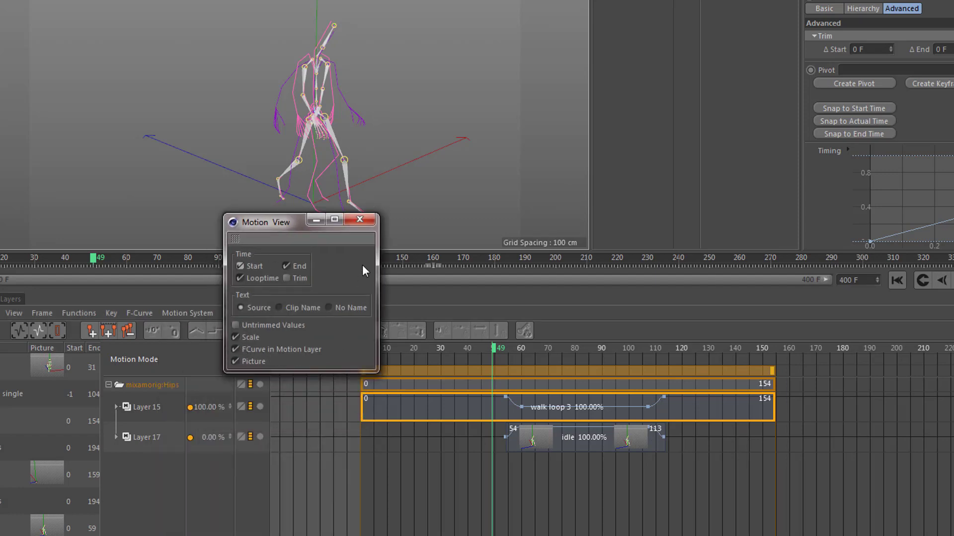
{"action": "left_click", "coordinate": [359, 219]}
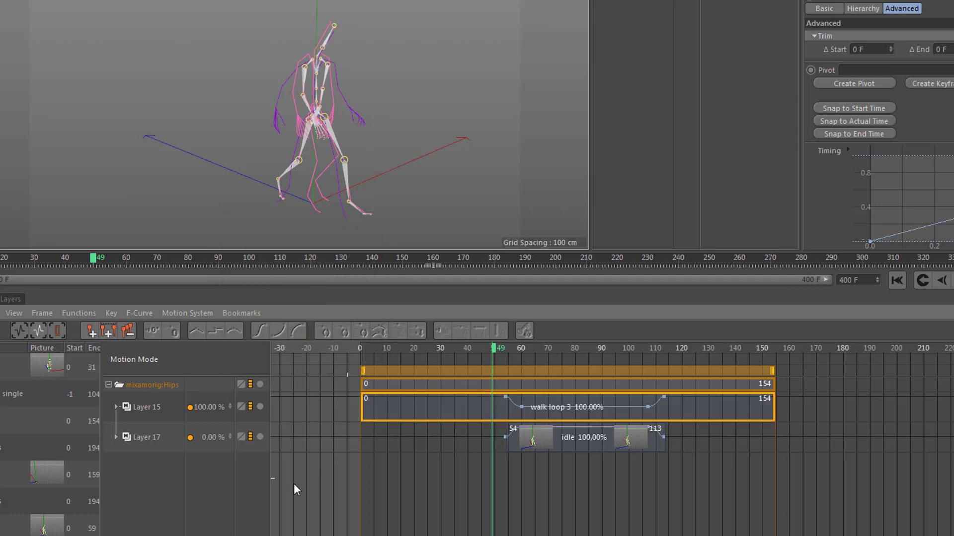
Step: Expand both layers' strength curves, try moving the Layer 15 key at frame 60, and undo that edit and the transition
{"action": "left_click", "coordinate": [115, 405]}
{"action": "left_click", "coordinate": [115, 470]}
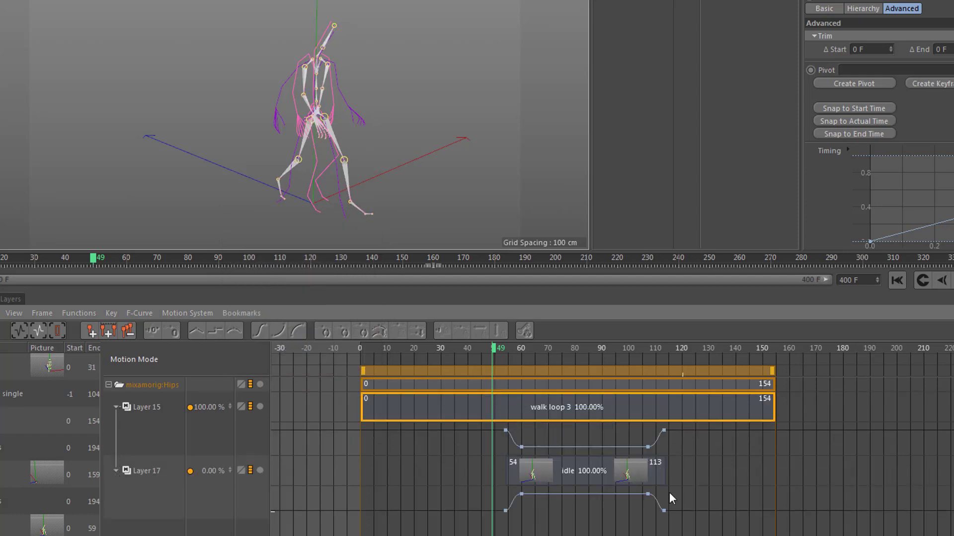
{"action": "left_click_drag", "start_coordinate": [521, 447], "coordinate": [527, 442]}
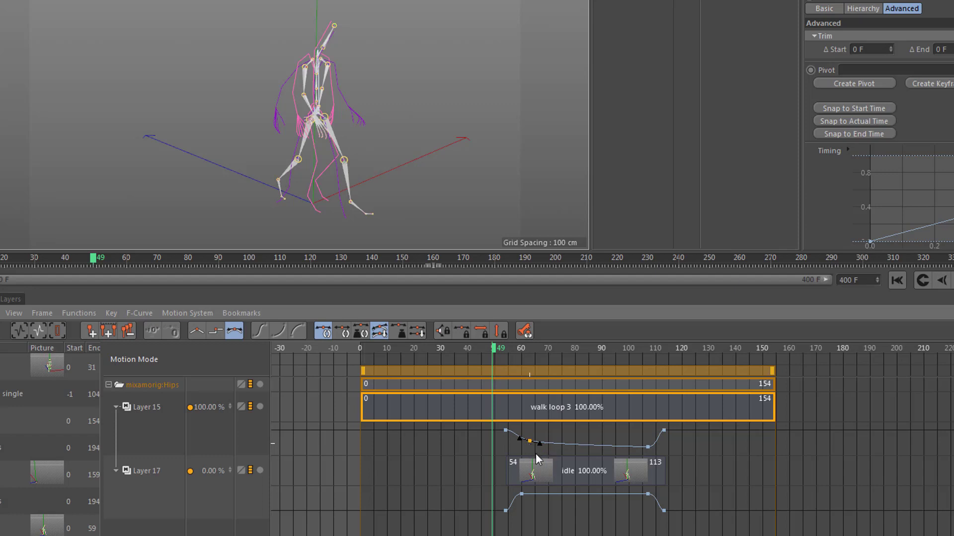
{"action": "key", "text": "ctrl+z"}
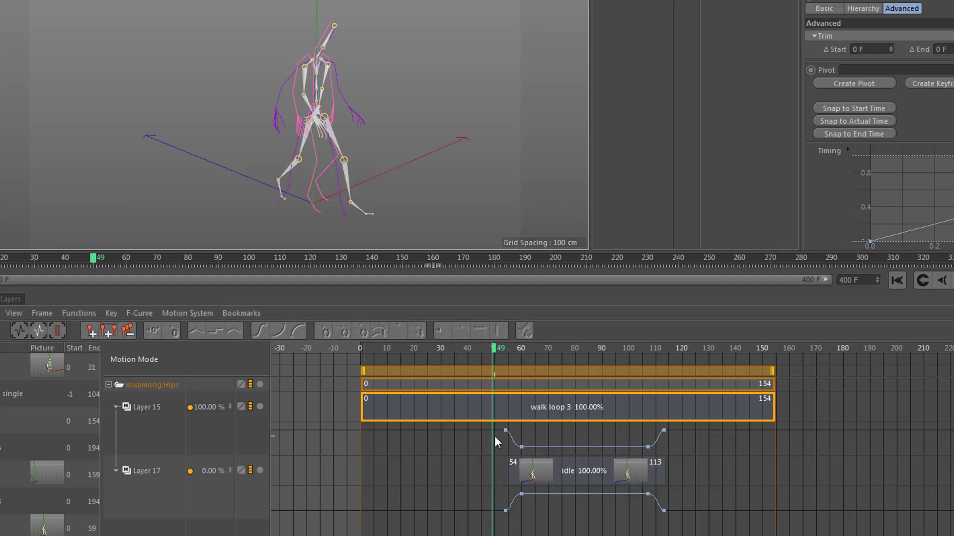
{"action": "left_click", "coordinate": [563, 472]}
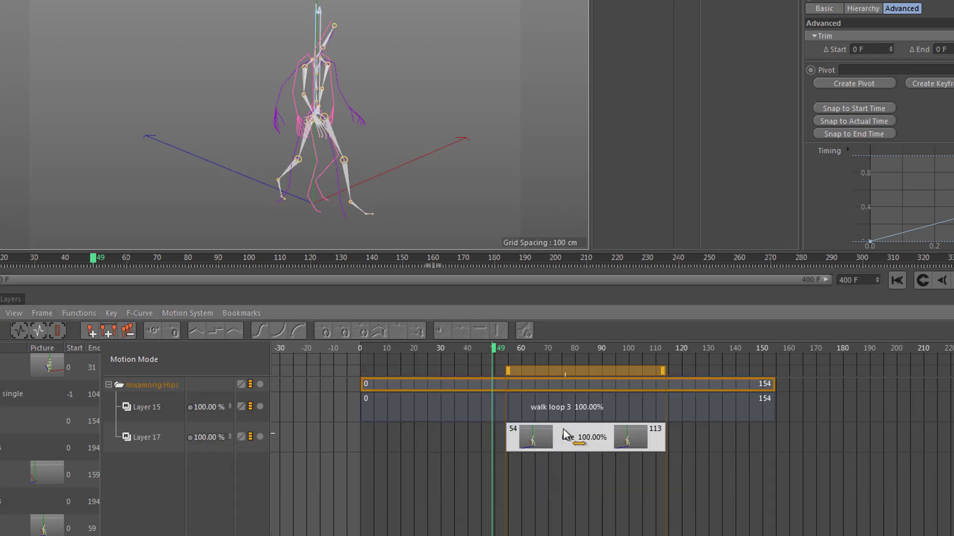
Step: Record a 100% strength keyframe for Layer 15 at frame 55
{"action": "left_click", "coordinate": [557, 403]}
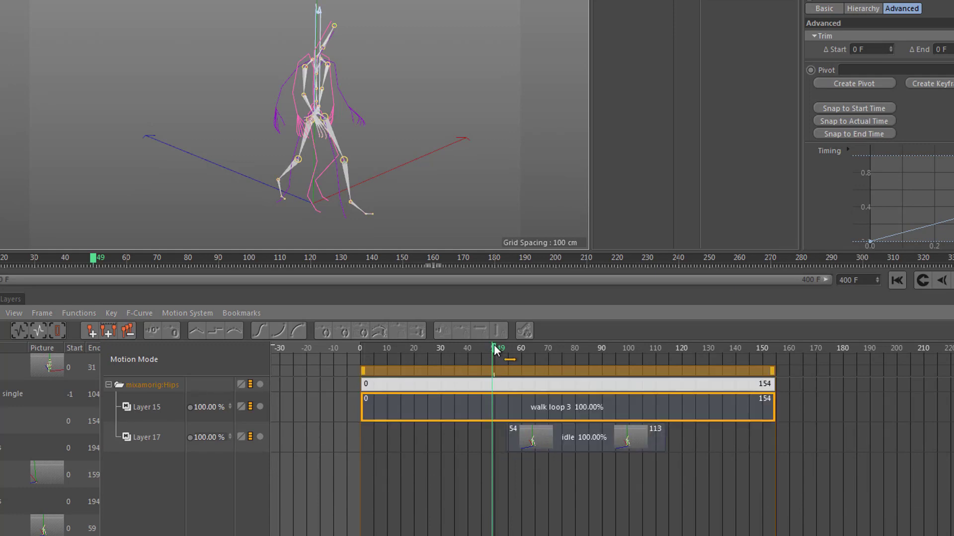
{"action": "left_click_drag", "start_coordinate": [494, 346], "coordinate": [509, 347]}
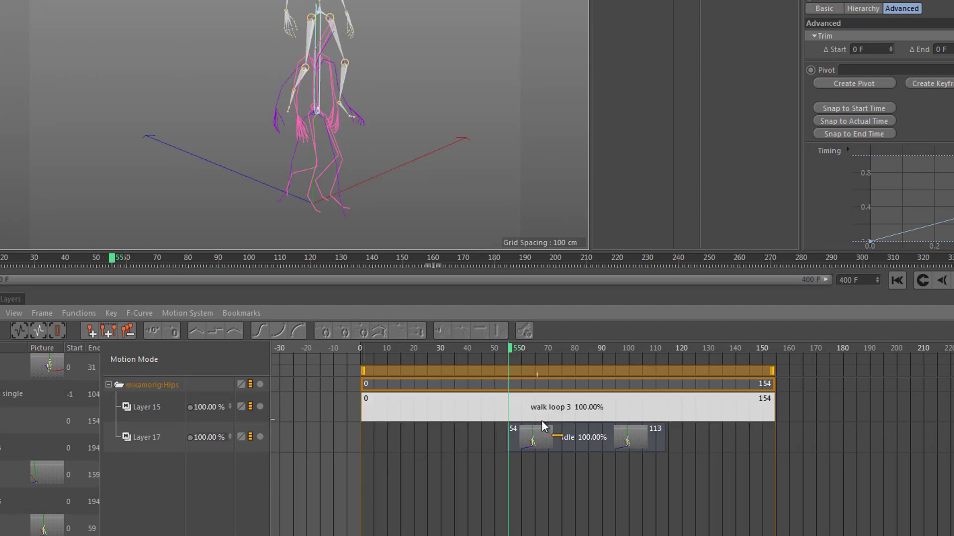
{"action": "left_click", "coordinate": [190, 407]}
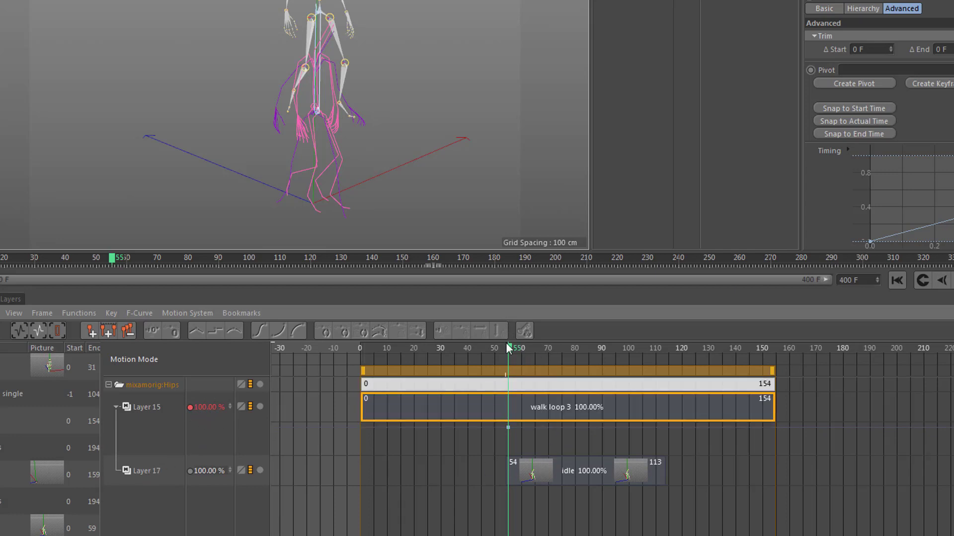
Step: Keyframe Layer 15's strength at 0% on frame 70 to fade out walk loop 3
{"action": "left_click_drag", "start_coordinate": [510, 349], "coordinate": [547, 350]}
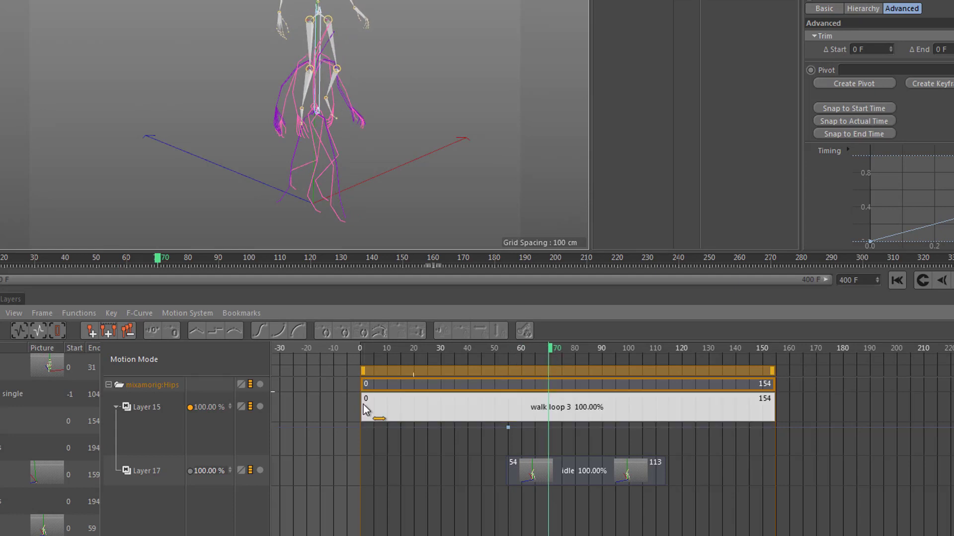
{"action": "left_click_drag", "start_coordinate": [230, 406], "coordinate": [230, 455]}
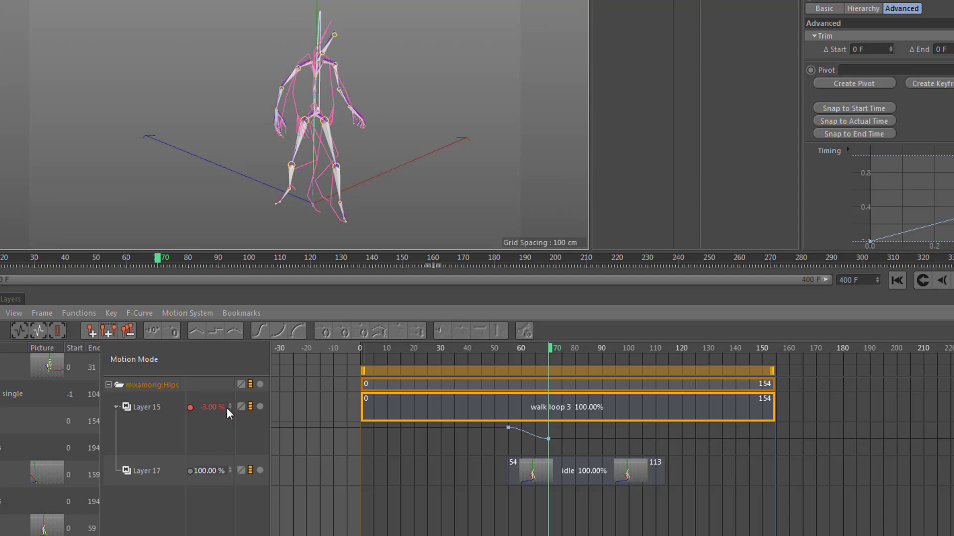
{"action": "double_click", "coordinate": [209, 405]}
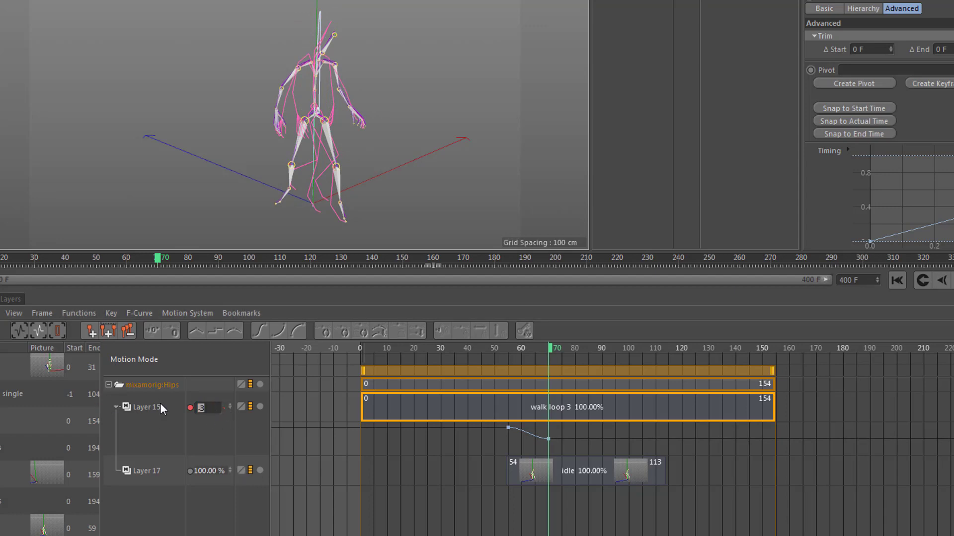
{"action": "type", "text": "0"}
{"action": "key", "text": "Return"}
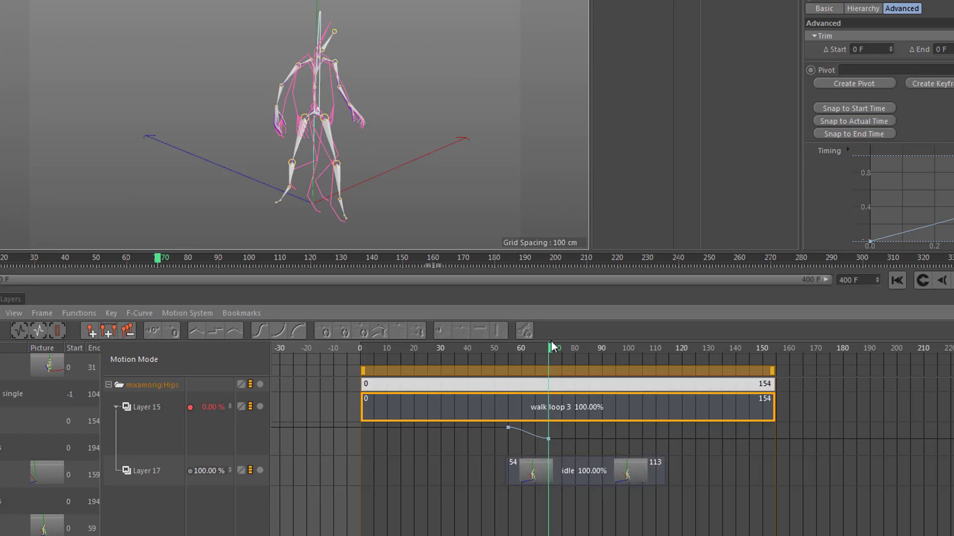
Step: Set Layer 17's strength to 0% at frame 54, the idle clip's start, and record a keyframe for it
{"action": "left_click", "coordinate": [568, 475]}
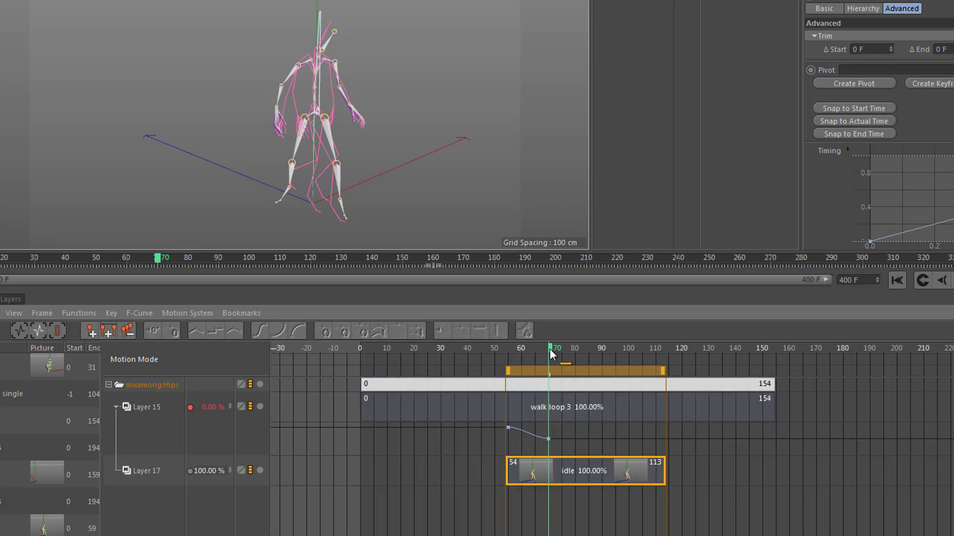
{"action": "left_click_drag", "start_coordinate": [547, 348], "coordinate": [507, 350]}
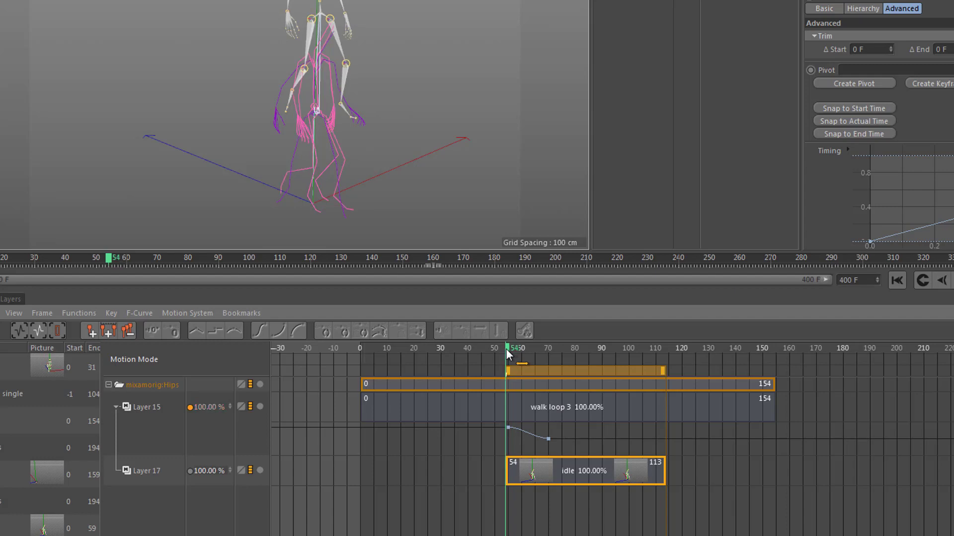
{"action": "double_click", "coordinate": [210, 471]}
{"action": "type", "text": "102"}
{"action": "type", "text": "0"}
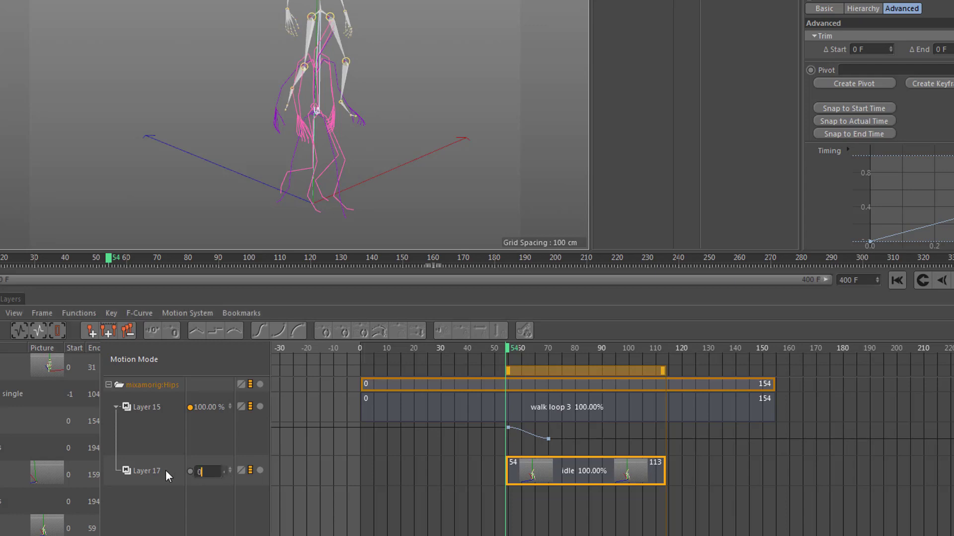
{"action": "key", "text": "Return"}
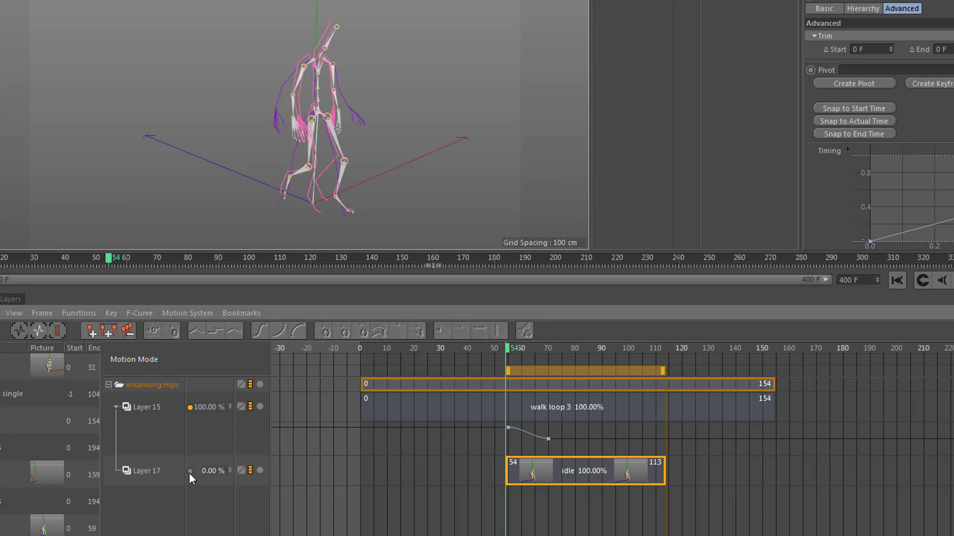
{"action": "left_click", "coordinate": [190, 472]}
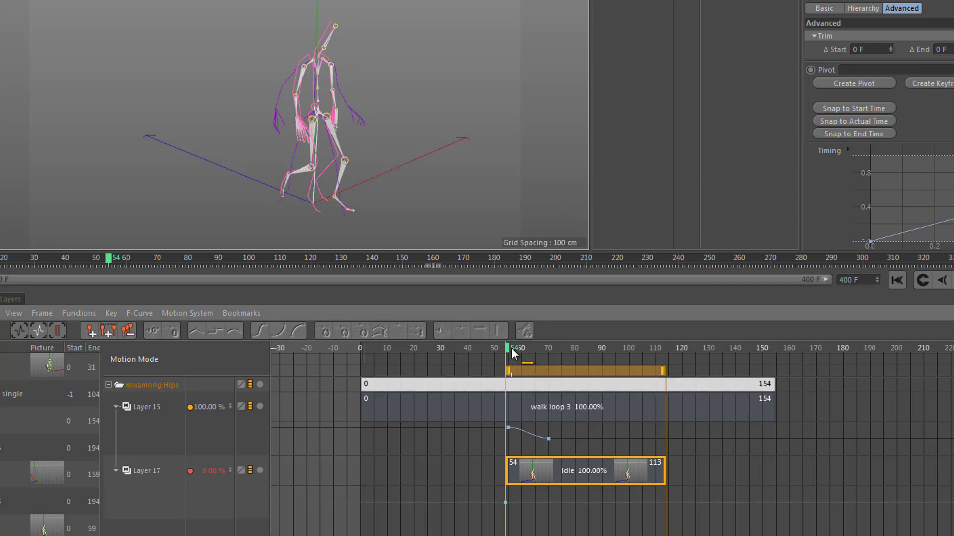
Step: Keyframe Layer 17's strength at 100% on frame 70 to fade in the idle clip
{"action": "left_click_drag", "start_coordinate": [507, 345], "coordinate": [547, 347]}
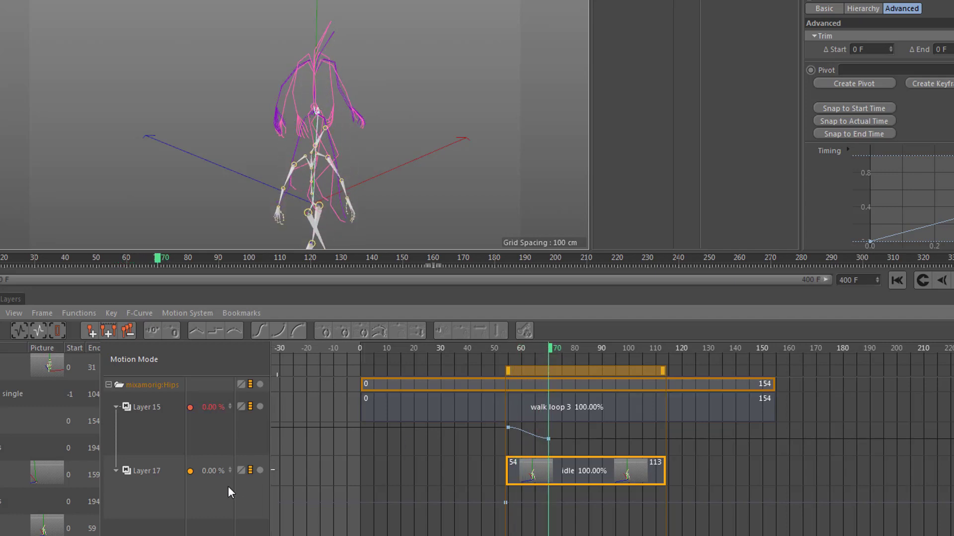
{"action": "left_click", "coordinate": [217, 470]}
{"action": "type", "text": "1"}
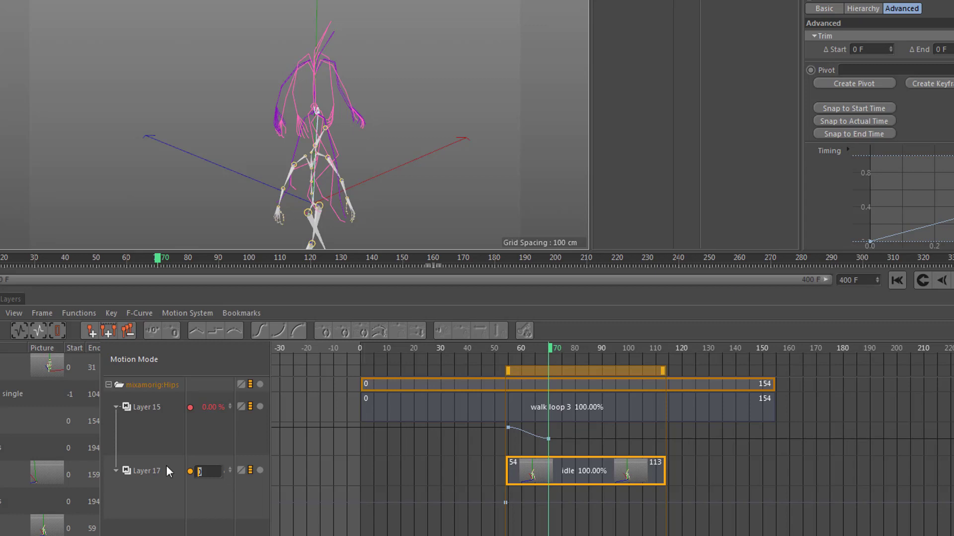
{"action": "type", "text": "00"}
{"action": "key", "text": "Return"}
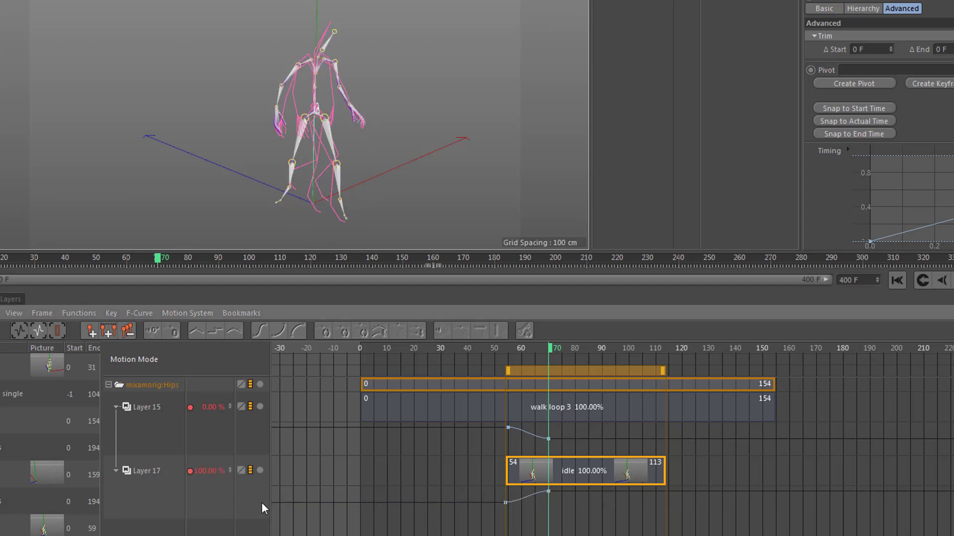
Step: Scrub back through the manual walk-to-idle fade and undo the strength keyframes set on Layer 15 and Layer 17
{"action": "mouse_move", "coordinate": [549, 341]}
{"action": "left_mouse_down"}
{"action": "mouse_move", "coordinate": [493, 353]}
{"action": "mouse_move", "coordinate": [561, 354]}
{"action": "mouse_move", "coordinate": [485, 356]}
{"action": "left_mouse_up"}
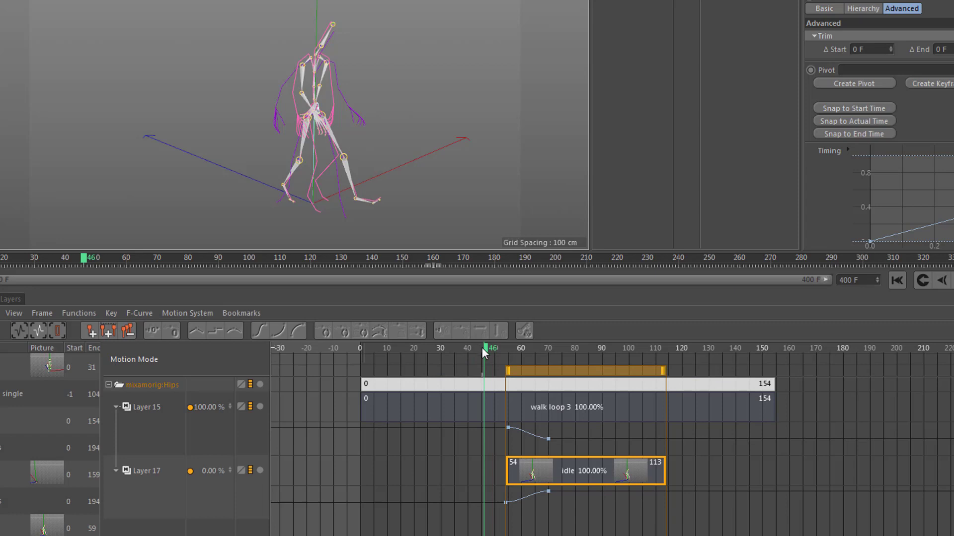
{"action": "left_click_drag", "start_coordinate": [484, 348], "coordinate": [459, 376]}
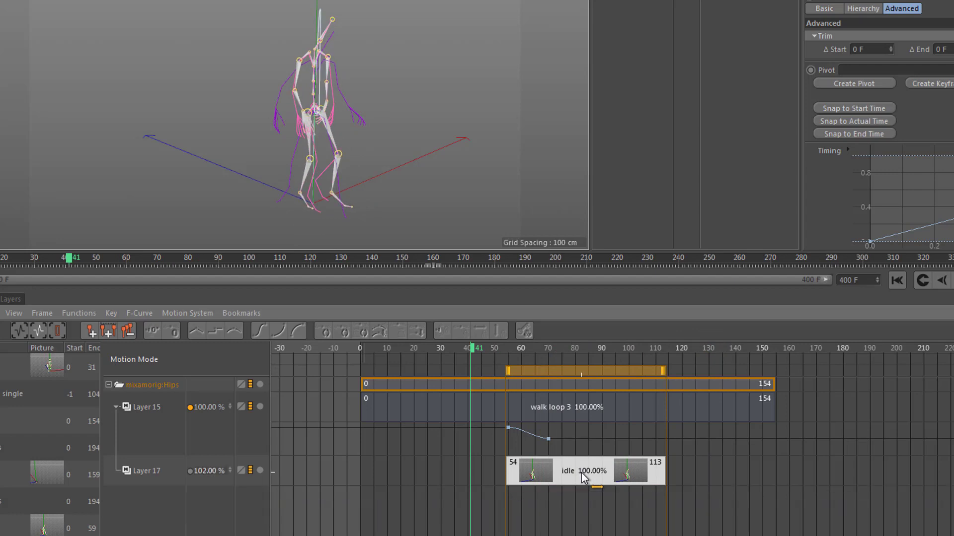
{"action": "key", "text": "ctrl+z"}
{"action": "key", "text": "ctrl+z"}
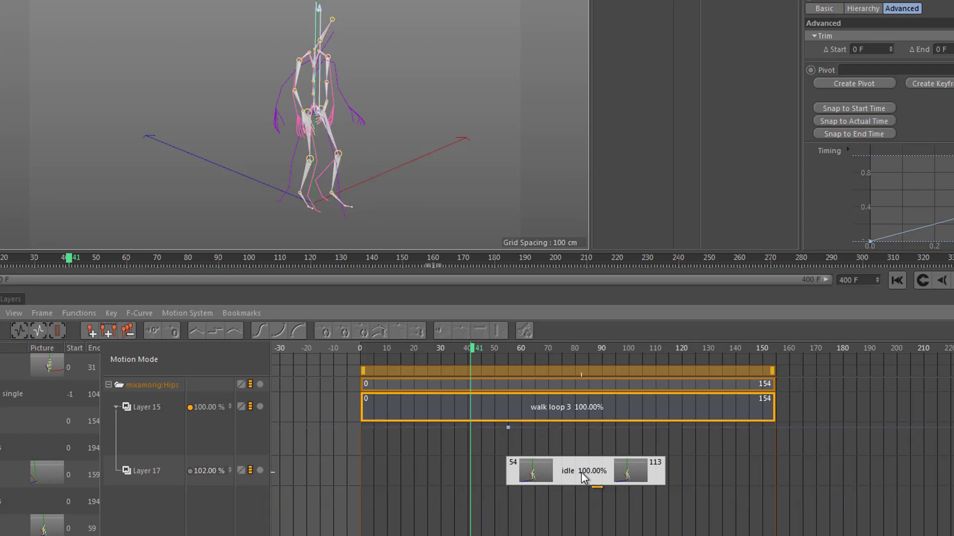
Step: Make an automatic layer transition from the walk loop 3 clip to the idle clip
{"action": "right_click", "coordinate": [529, 402]}
{"action": "left_click", "coordinate": [570, 460]}
{"action": "left_click", "coordinate": [532, 478]}
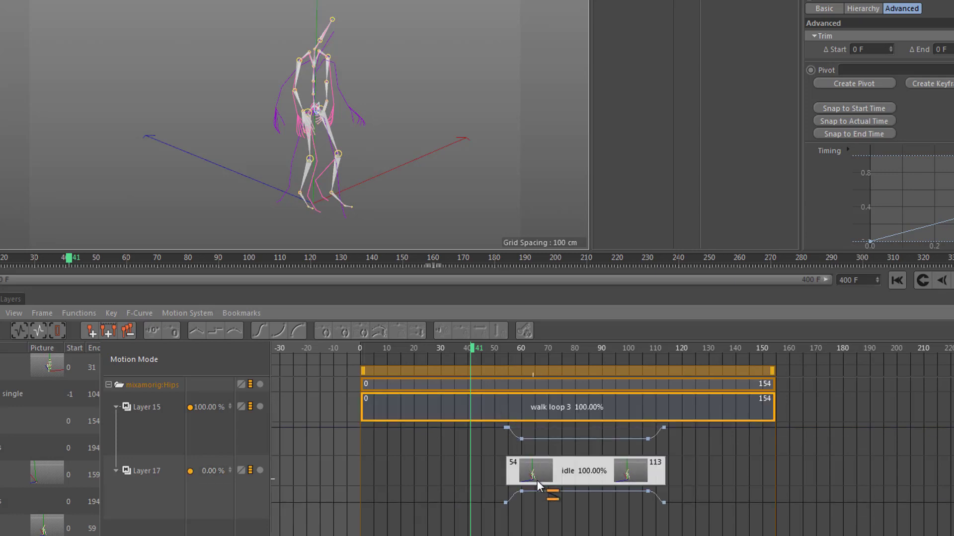
{"action": "left_click", "coordinate": [501, 370]}
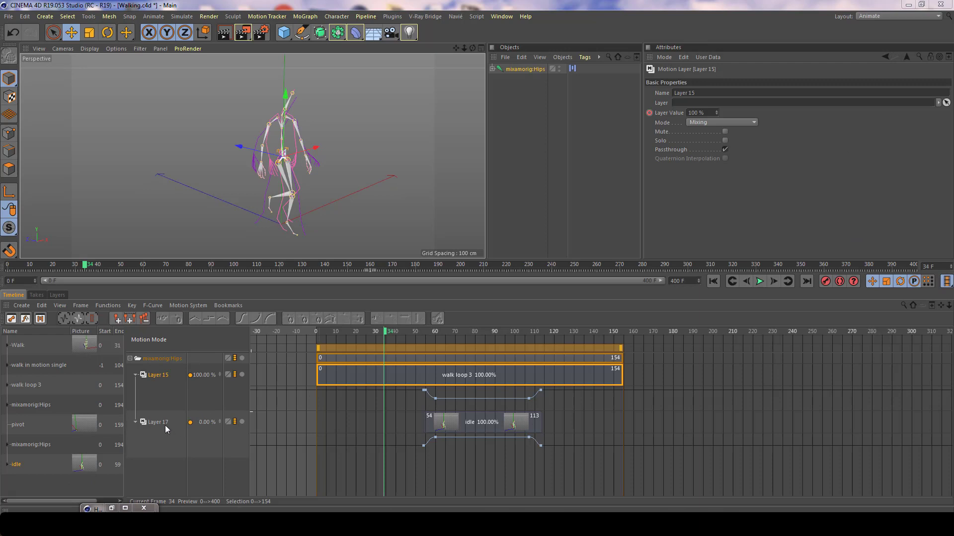
Step: Try converting Layer 15 and Layer 17 together to keyframe animation, scrub to frame 0, and undo the conversion
{"action": "left_click", "coordinate": [159, 425]}
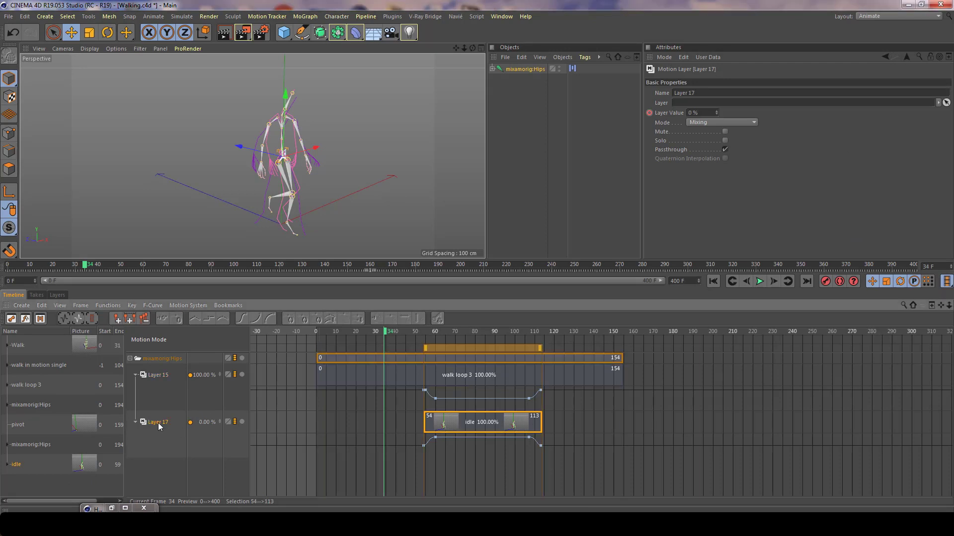
{"action": "left_click", "coordinate": [157, 376], "text": "ctrl"}
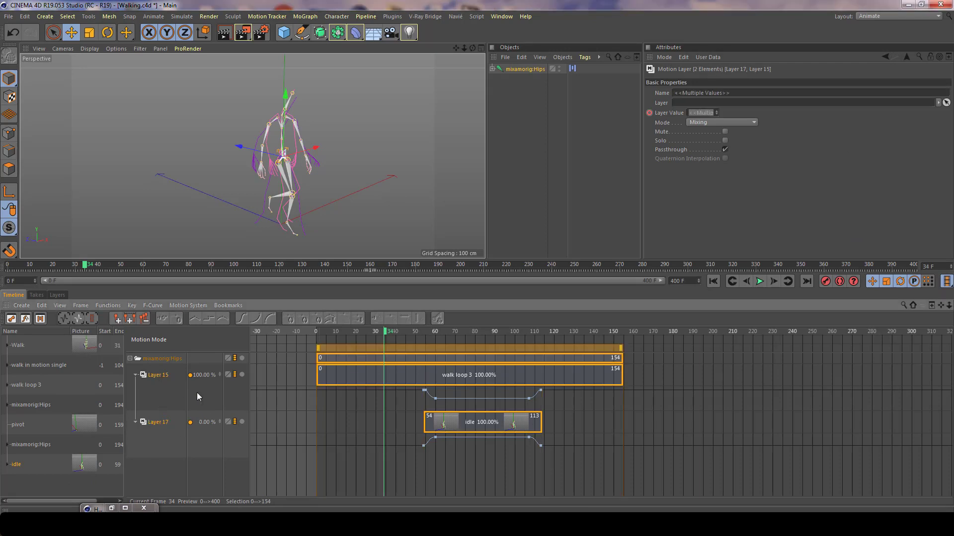
{"action": "left_click", "coordinate": [511, 419]}
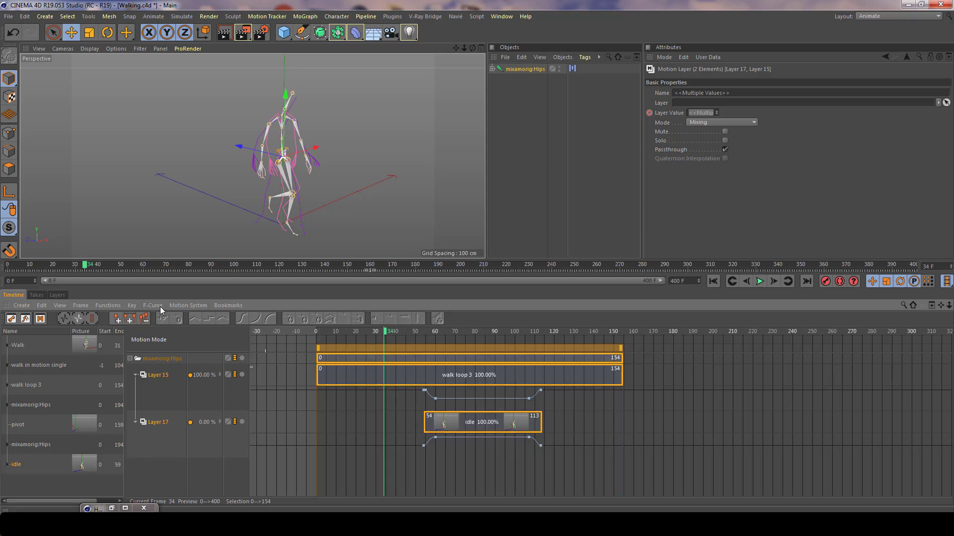
{"action": "left_click", "coordinate": [188, 305]}
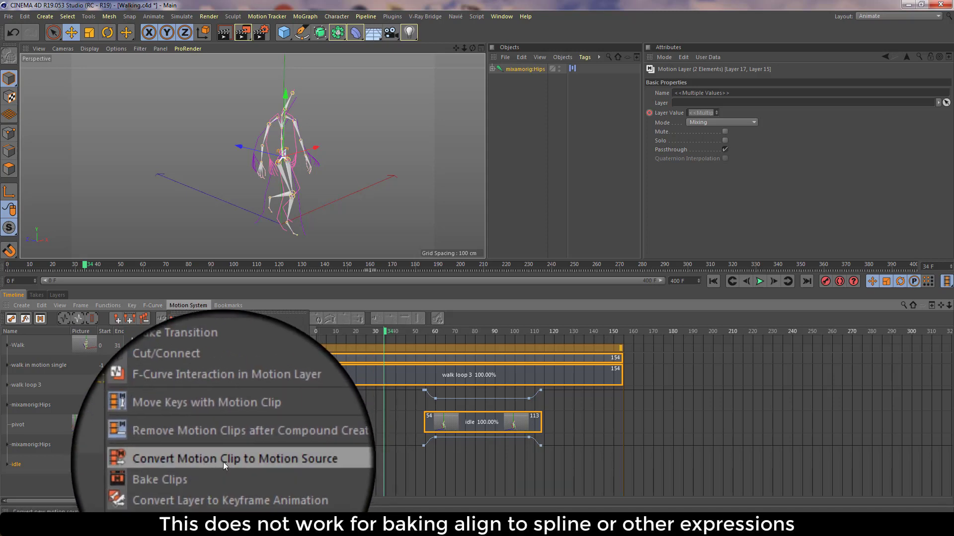
{"action": "left_click", "coordinate": [265, 481]}
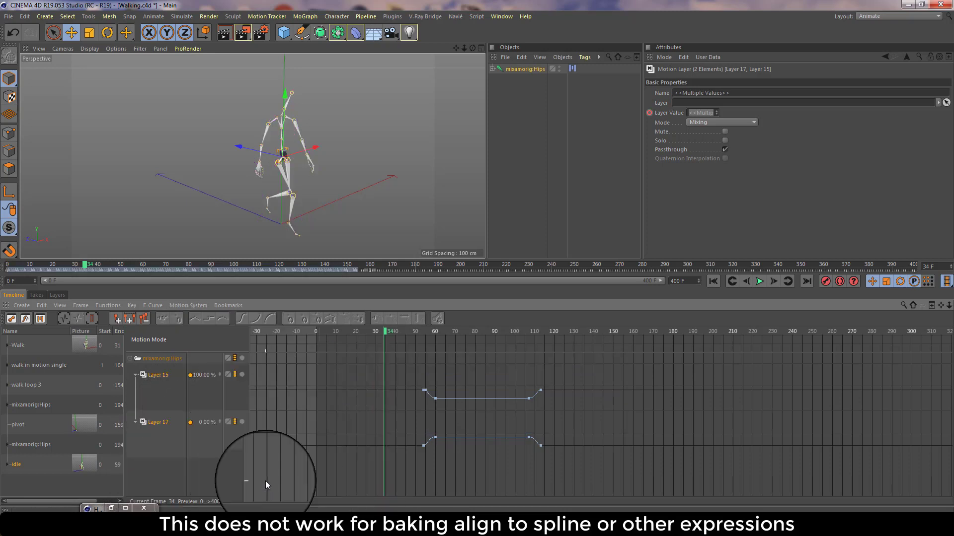
{"action": "left_click_drag", "start_coordinate": [149, 269], "coordinate": [1, 254]}
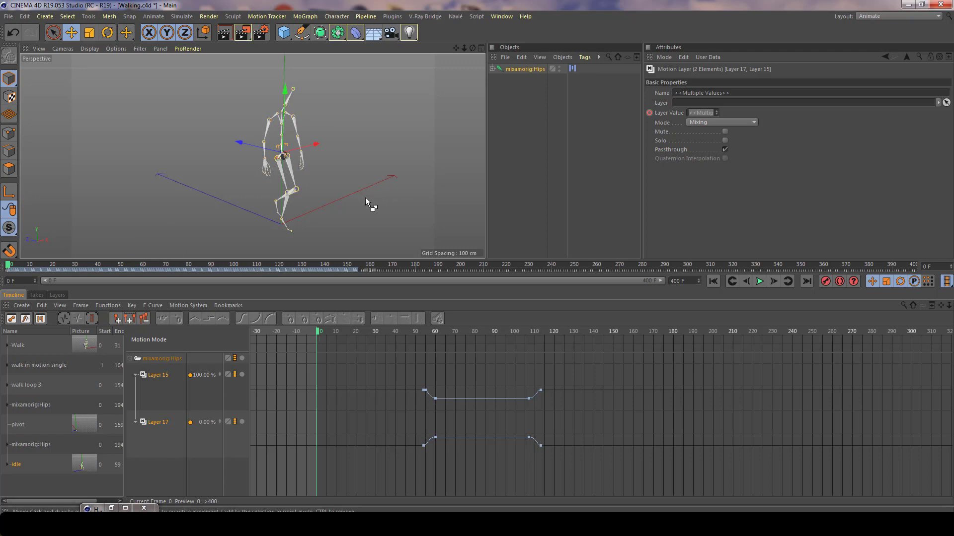
{"action": "key", "text": "ctrl+z"}
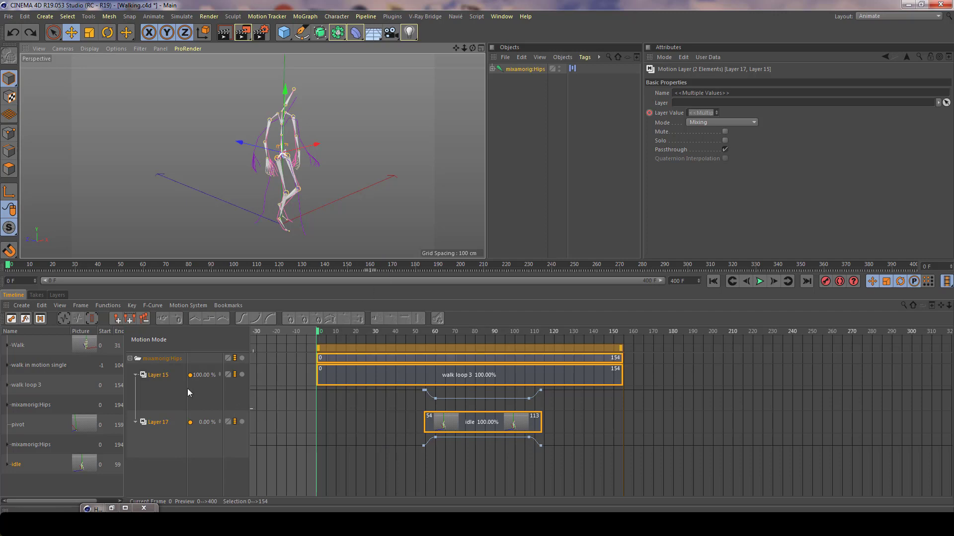
Step: Try to convert the walk loop 3 clip on Layer 15 to a motion source
{"action": "left_click", "coordinate": [162, 377]}
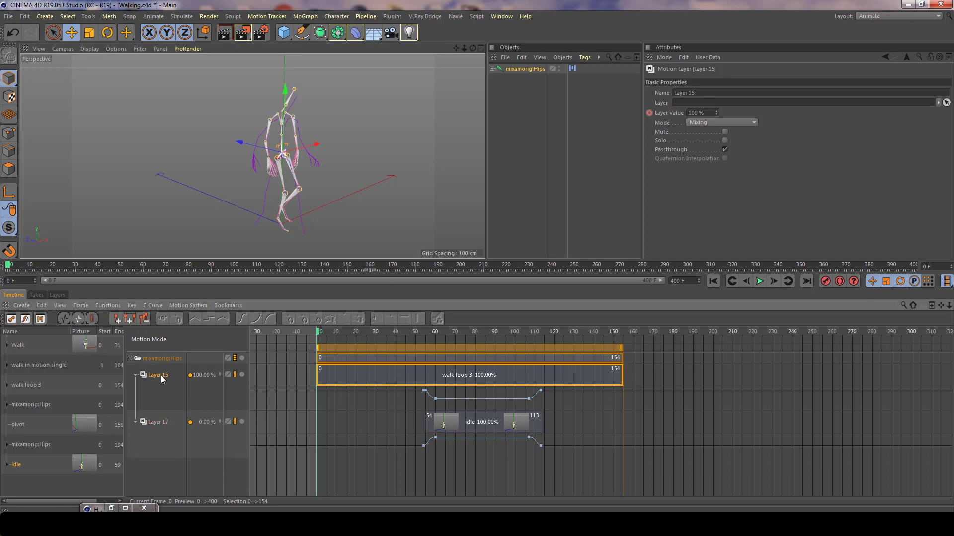
{"action": "left_click", "coordinate": [438, 376]}
{"action": "right_click", "coordinate": [385, 377]}
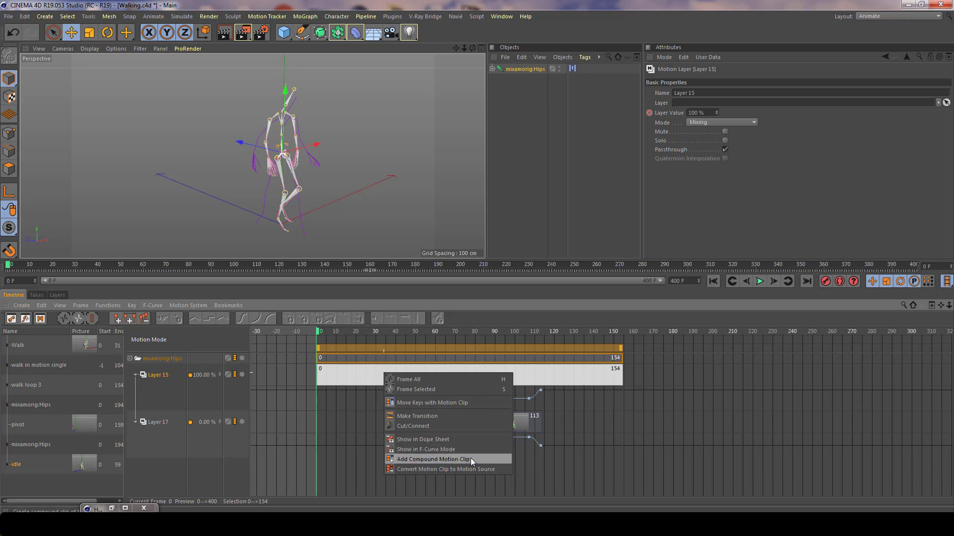
{"action": "left_click", "coordinate": [493, 470]}
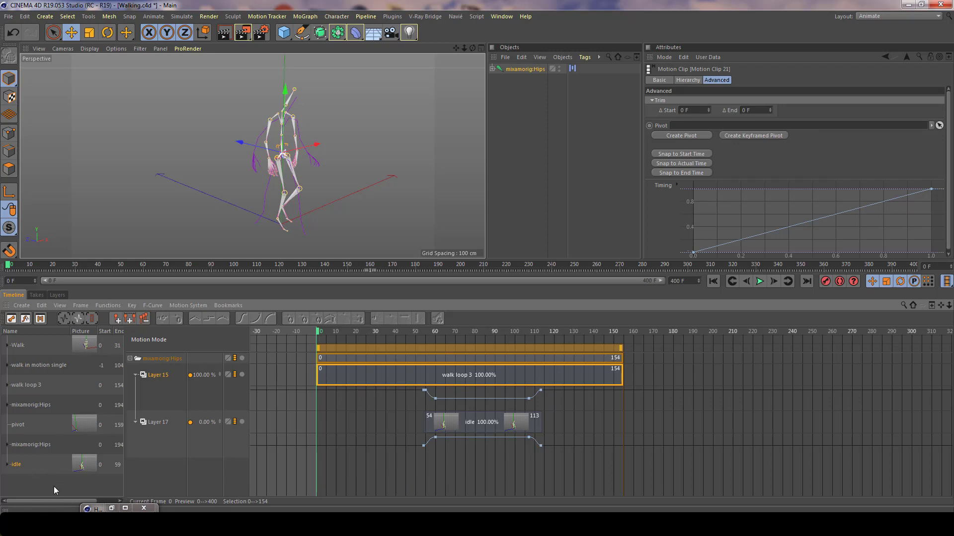
Step: Combine the walk loop 3 and idle clips, including their strength keyframes, into a compound motion clip
{"action": "left_click_drag", "start_coordinate": [584, 471], "coordinate": [393, 352]}
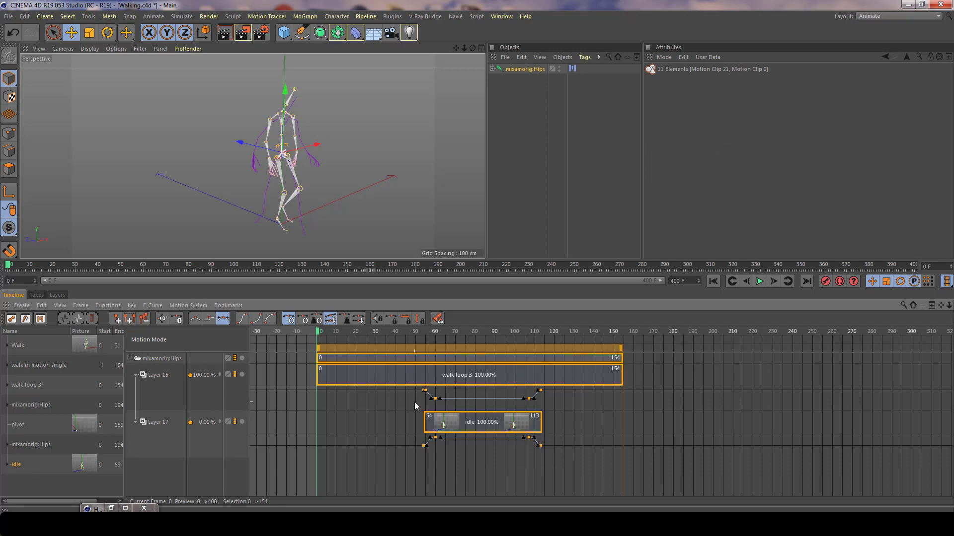
{"action": "left_click", "coordinate": [108, 306]}
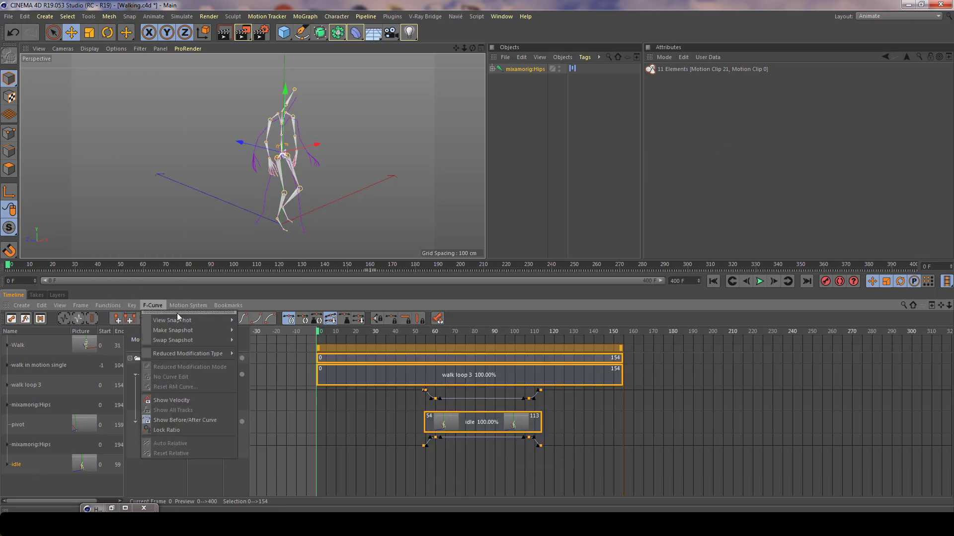
{"action": "mouse_move", "coordinate": [188, 306]}
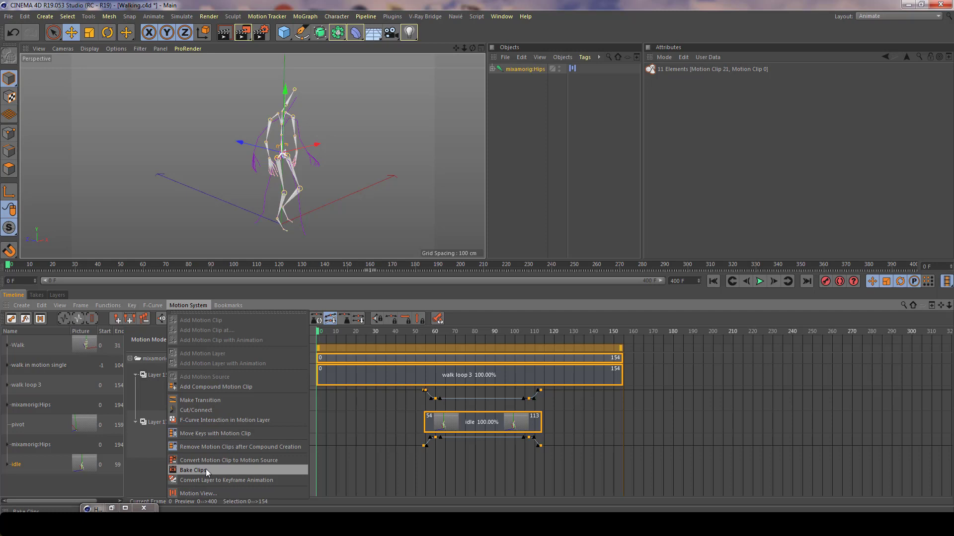
{"action": "left_click", "coordinate": [72, 475]}
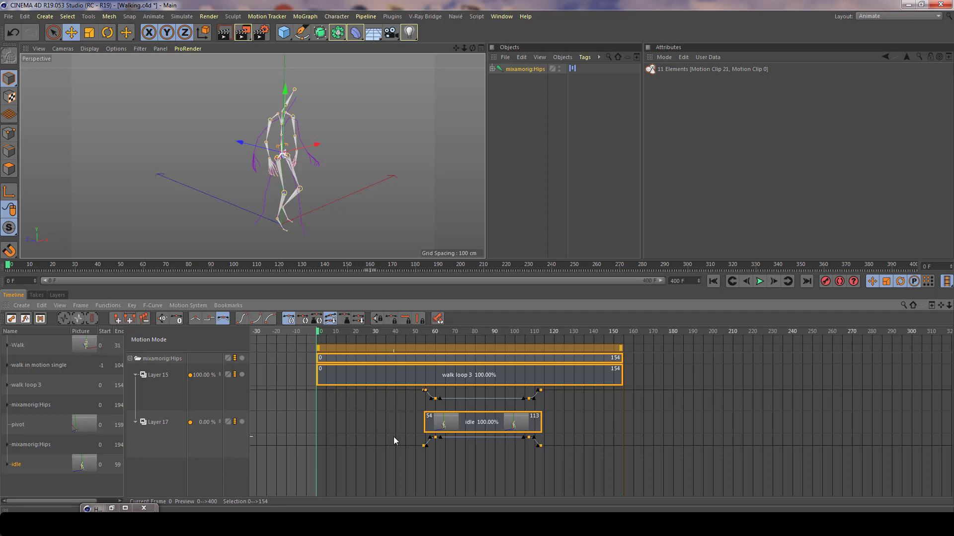
{"action": "right_click", "coordinate": [537, 378]}
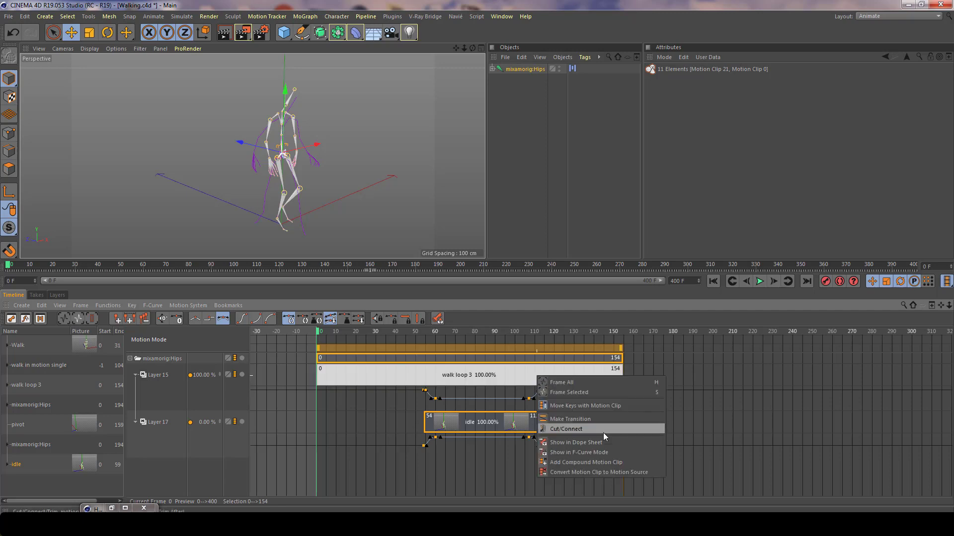
{"action": "left_click", "coordinate": [627, 463]}
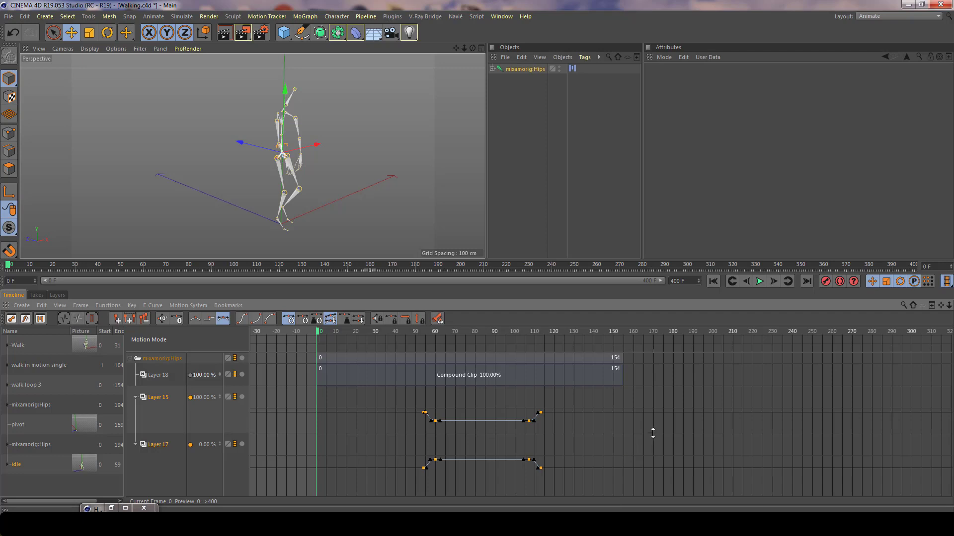
Step: Collapse Layer 15 and Layer 17 below the compound clip, and scrub the timeline near its start
{"action": "left_click", "coordinate": [135, 401]}
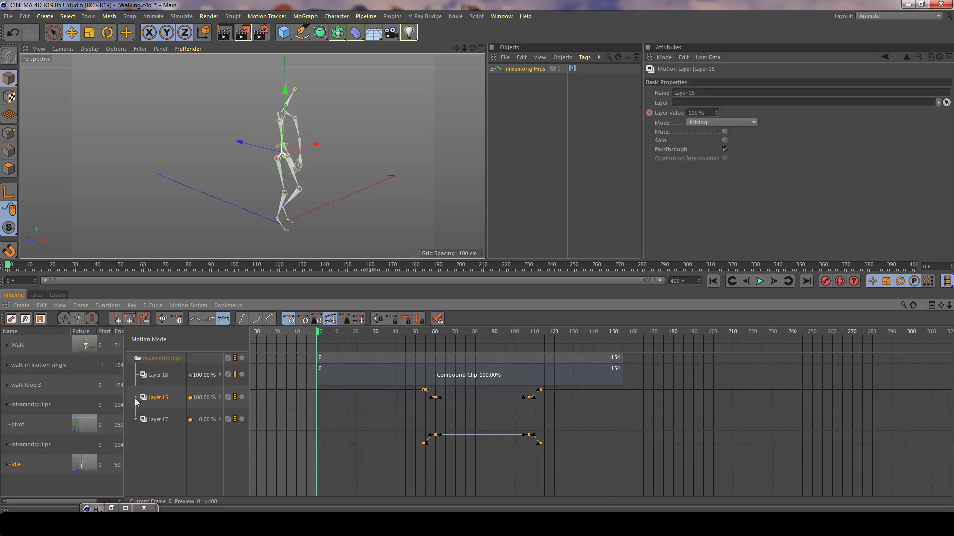
{"action": "left_click", "coordinate": [135, 398]}
{"action": "left_click", "coordinate": [137, 421]}
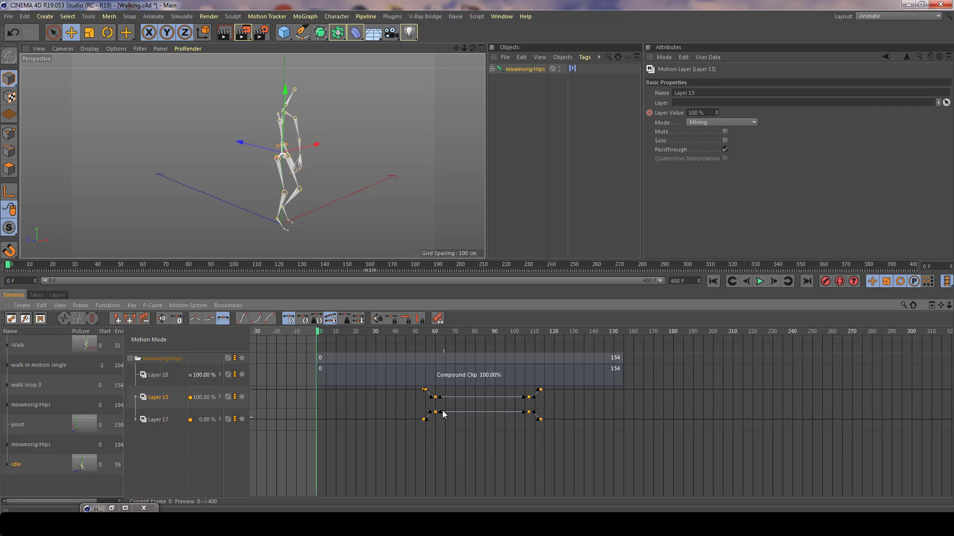
{"action": "left_click", "coordinate": [357, 357]}
{"action": "left_click_drag", "start_coordinate": [322, 331], "coordinate": [299, 324]}
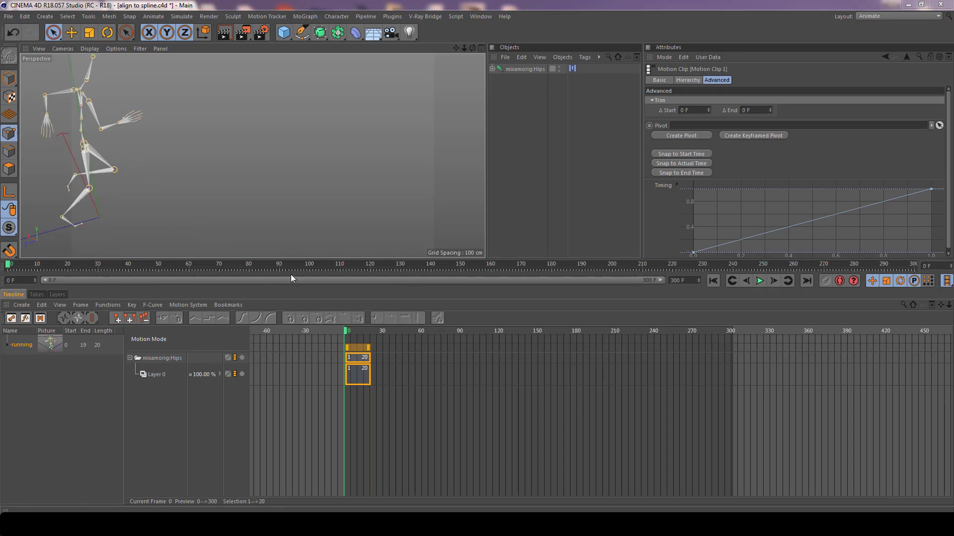
Step: In the align to spline.c4d scene, sketch an S-shaped freehand spline in the top view, starting at the character
{"action": "left_click_drag", "start_coordinate": [135, 183], "coordinate": [180, 214], "text": "alt"}
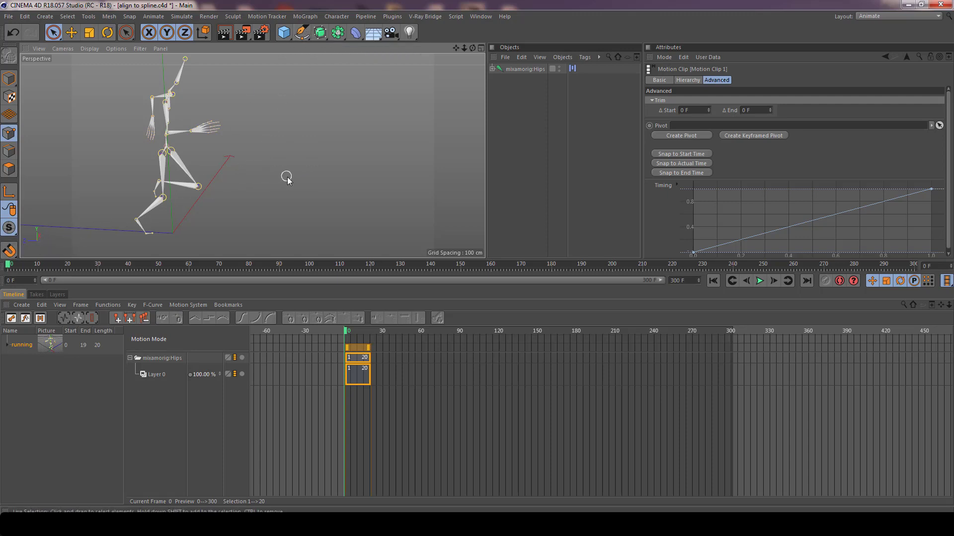
{"action": "middle_click", "coordinate": [290, 125]}
{"action": "middle_click", "coordinate": [299, 117]}
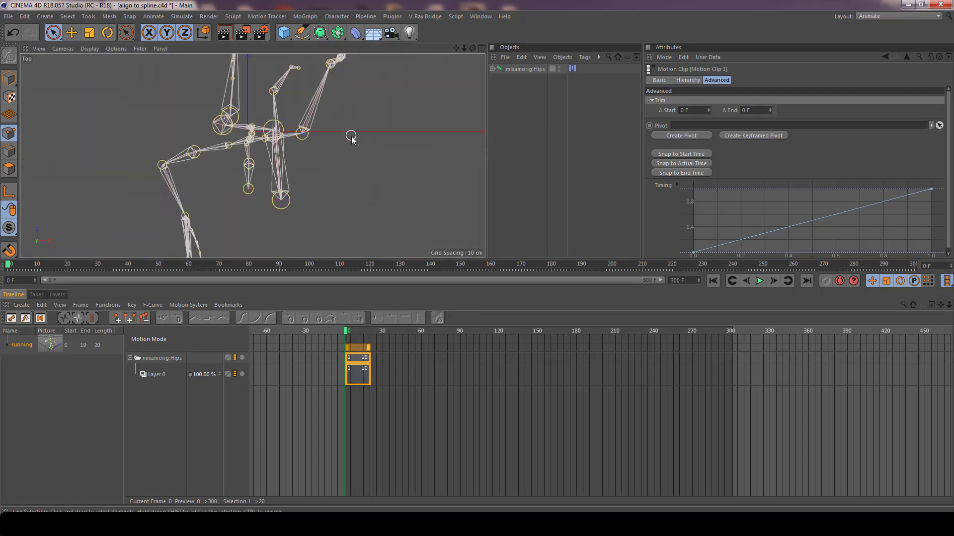
{"action": "scroll", "coordinate": [351, 138], "scroll_direction": "down", "scroll_amount": 5}
{"action": "left_click", "coordinate": [301, 33]}
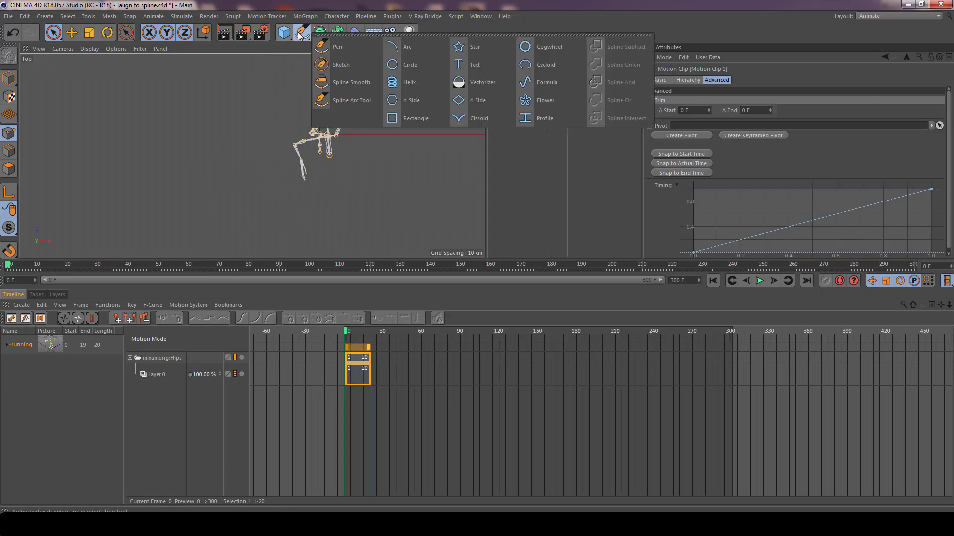
{"action": "left_click", "coordinate": [340, 64]}
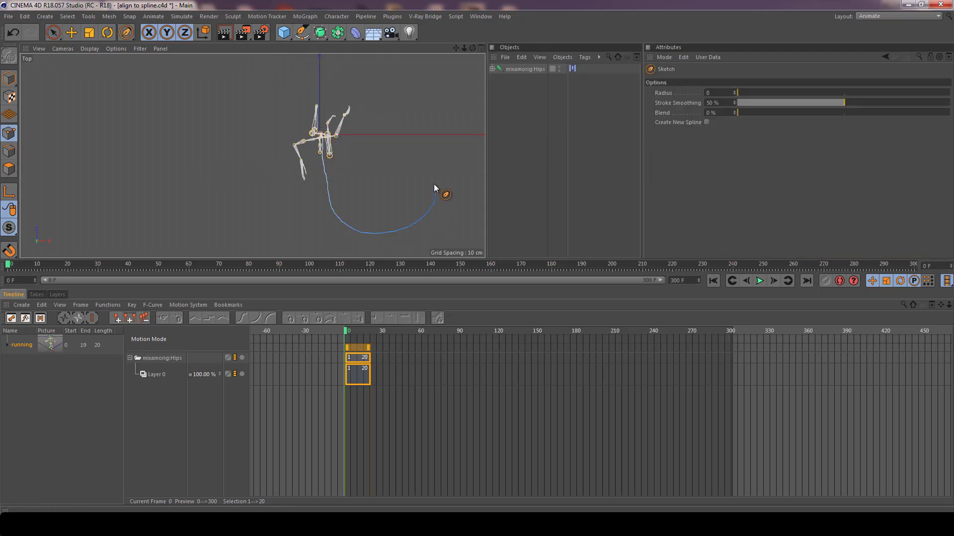
{"action": "left_click_drag", "start_coordinate": [478, 78], "coordinate": [478, 79]}
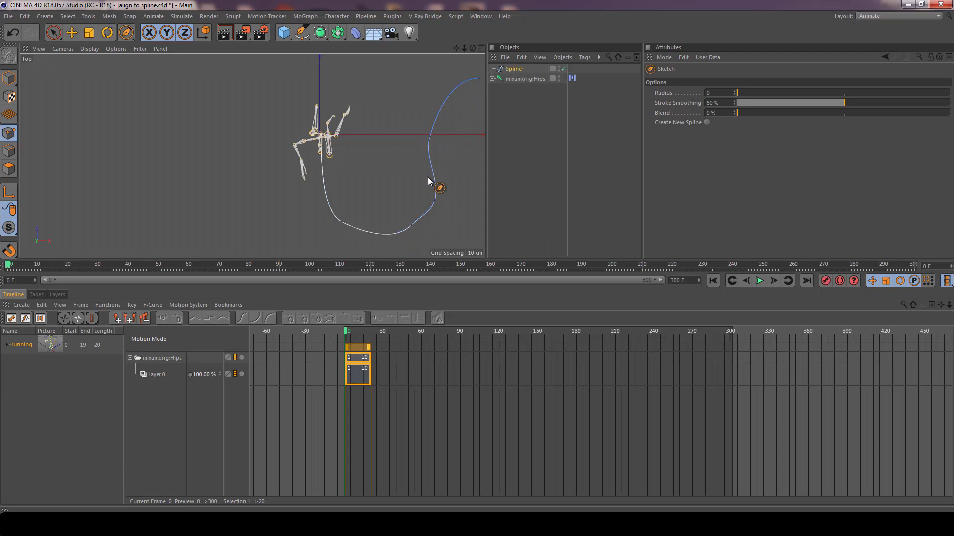
{"action": "right_click", "coordinate": [382, 169]}
{"action": "left_click", "coordinate": [345, 173]}
Step: Inspect the sketched spline in the perspective view from a raised angle, undoing the stray sketch stroke
{"action": "middle_click", "coordinate": [344, 171]}
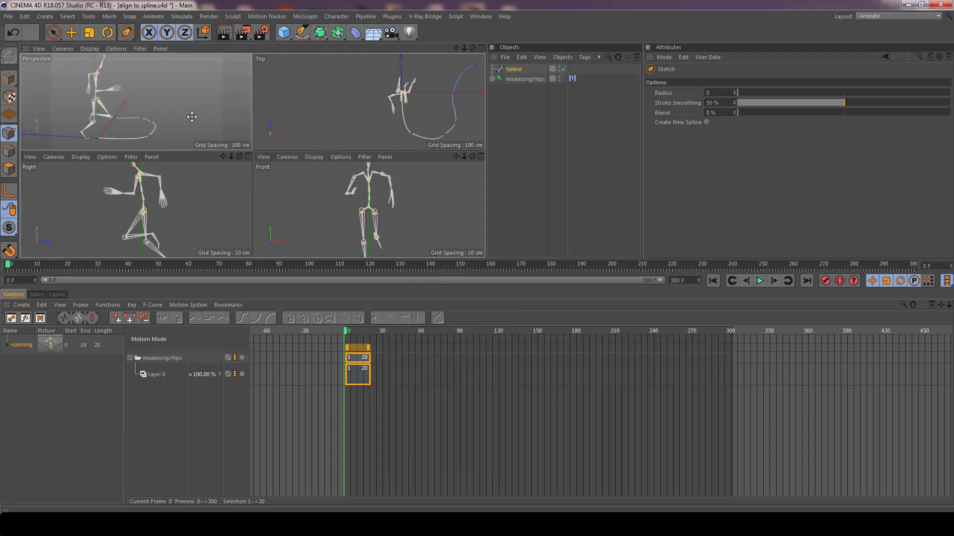
{"action": "middle_click", "coordinate": [195, 124]}
{"action": "left_click_drag", "start_coordinate": [241, 203], "coordinate": [227, 183], "text": "alt"}
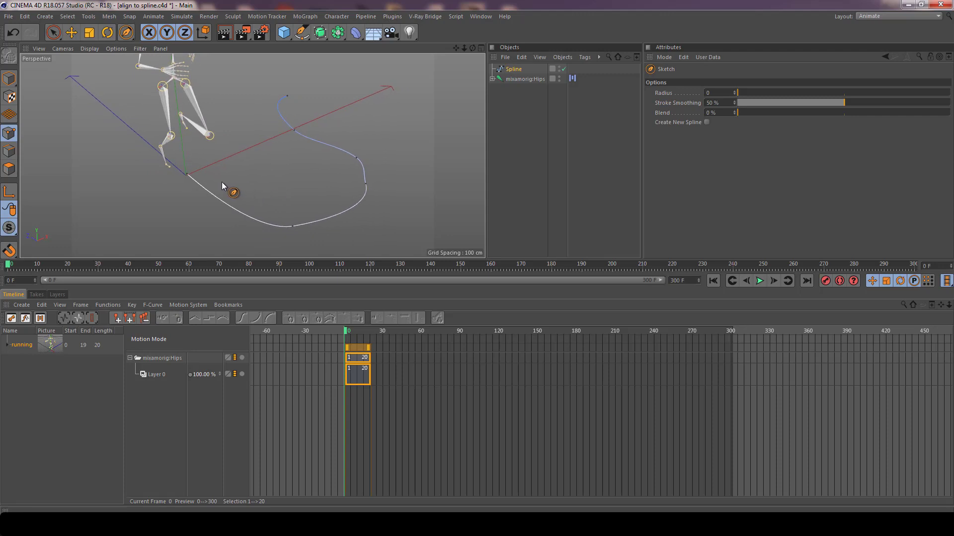
{"action": "mouse_move", "coordinate": [222, 181]}
{"action": "left_mouse_down"}
{"action": "mouse_move", "coordinate": [278, 205]}
{"action": "mouse_move", "coordinate": [362, 148]}
{"action": "mouse_move", "coordinate": [367, 179]}
{"action": "left_mouse_up"}
{"action": "key", "text": "ctrl+z"}
{"action": "left_click_drag", "start_coordinate": [363, 189], "coordinate": [311, 58], "text": "alt"}
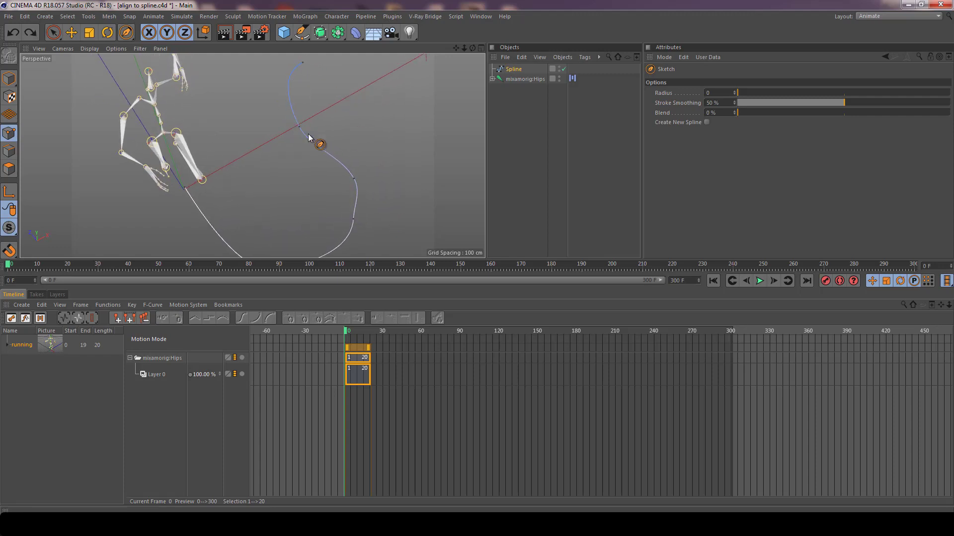
{"action": "left_click_drag", "start_coordinate": [311, 212], "coordinate": [338, 130], "text": "alt"}
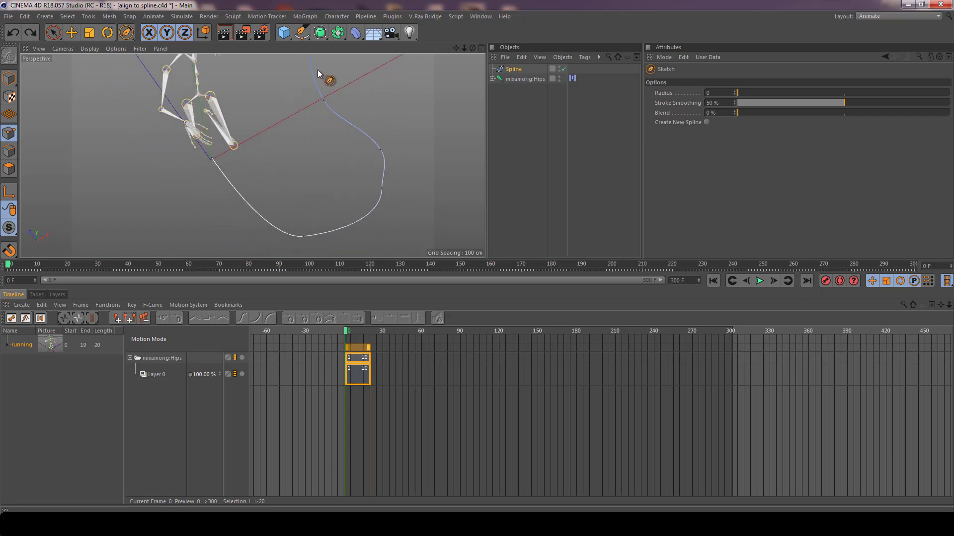
Step: Set the sketched spline's intermediate points to Uniform
{"action": "left_click", "coordinate": [514, 70]}
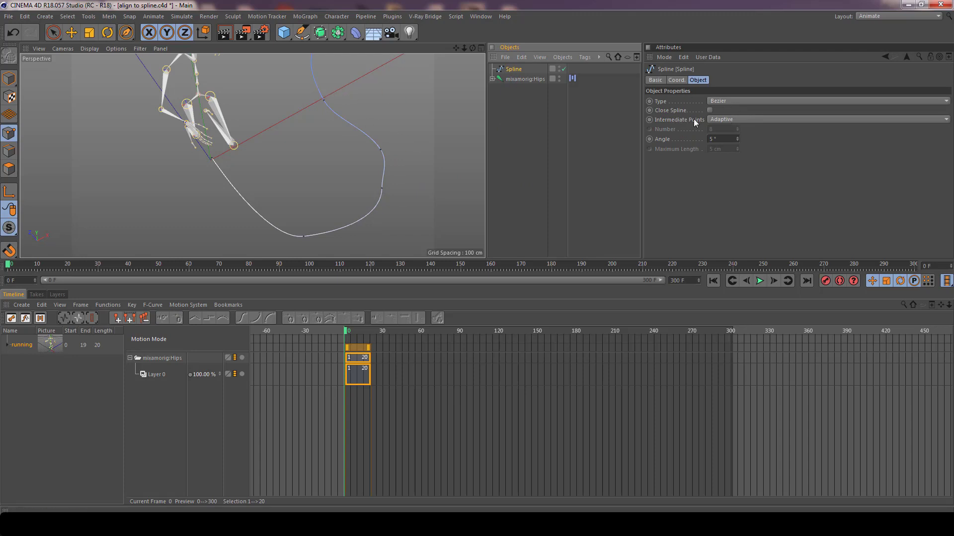
{"action": "left_click", "coordinate": [740, 117]}
{"action": "left_click", "coordinate": [747, 147]}
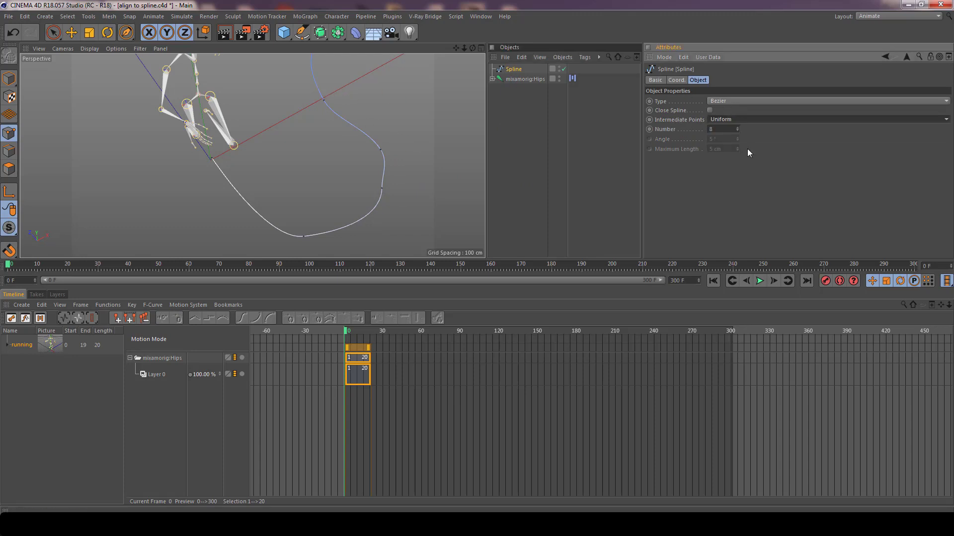
Step: Convert the sketched spline with Current State to Object, delete the original, and inspect the points of the converted spline
{"action": "right_click", "coordinate": [514, 70]}
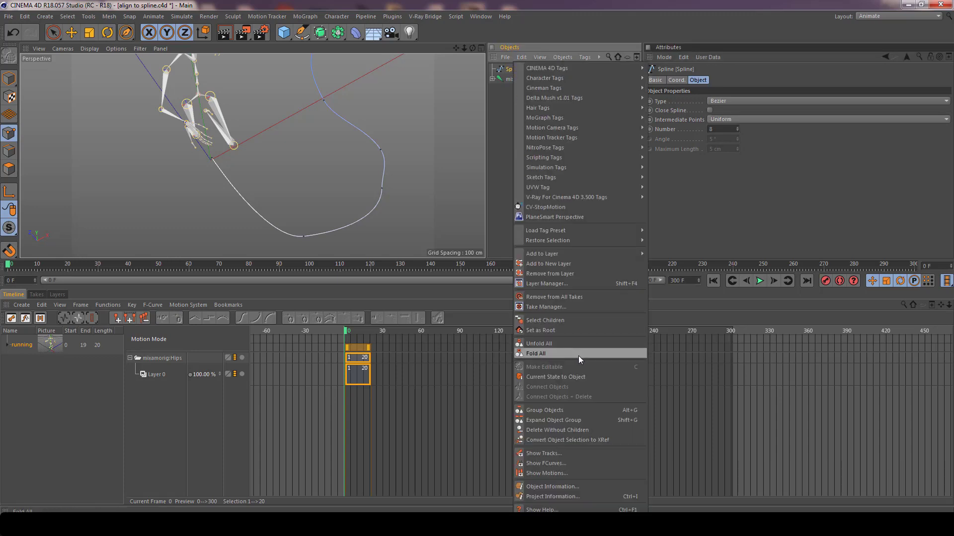
{"action": "left_click", "coordinate": [582, 379]}
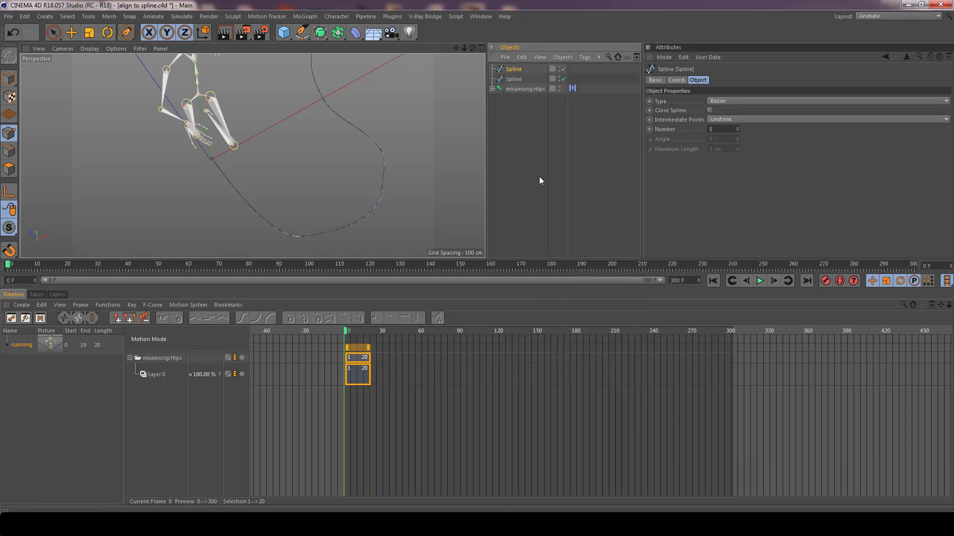
{"action": "key", "text": "Delete"}
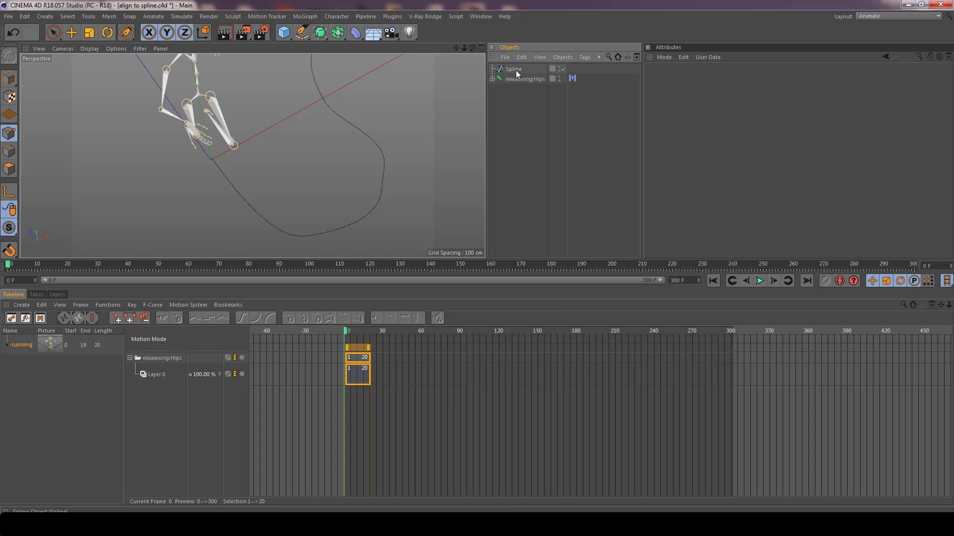
{"action": "left_click", "coordinate": [515, 70]}
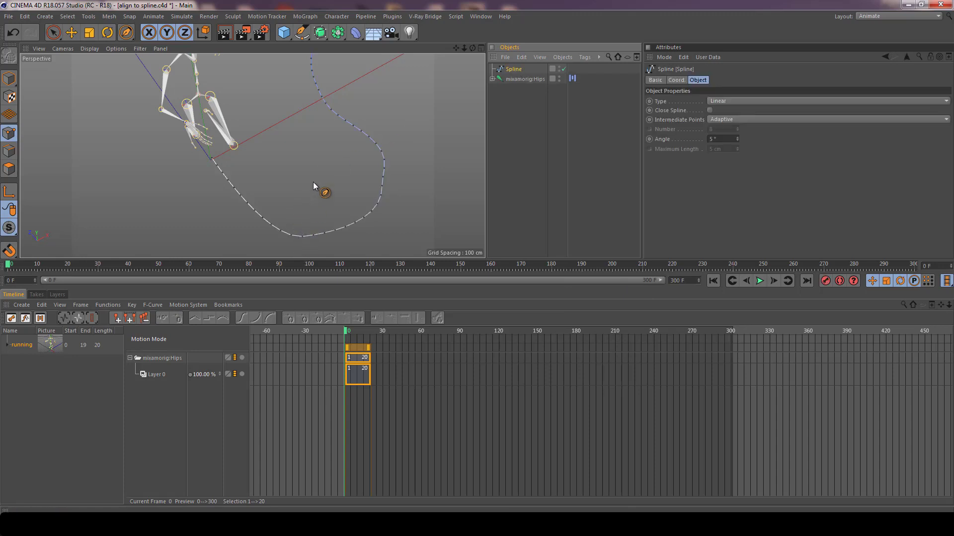
{"action": "left_click_drag", "start_coordinate": [347, 156], "coordinate": [280, 145], "text": "alt"}
{"action": "left_click_drag", "start_coordinate": [260, 136], "coordinate": [350, 88], "text": "alt"}
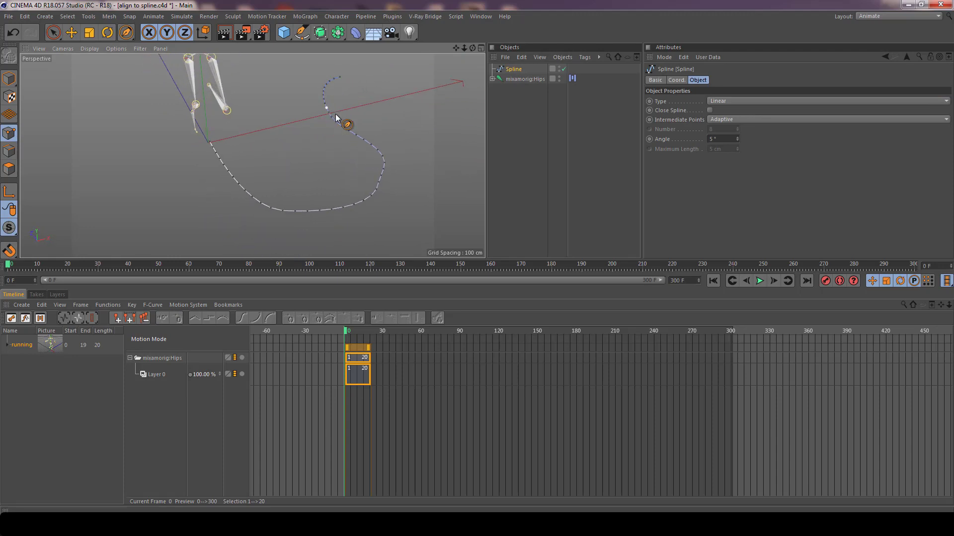
{"action": "left_click_drag", "start_coordinate": [230, 220], "coordinate": [380, 222], "text": "alt"}
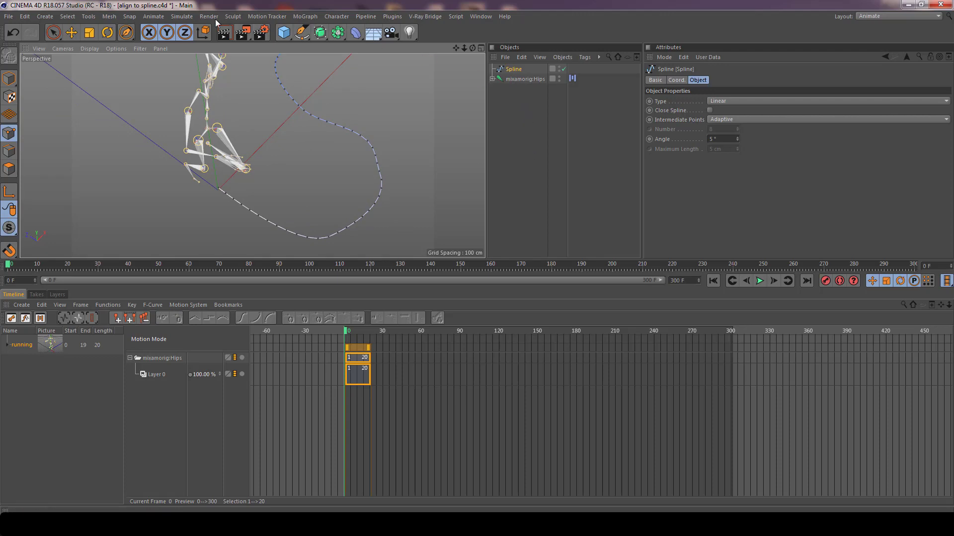
Step: Create a pivot object and assign it as the Pivot in the running motion clip's advanced properties
{"action": "left_click", "coordinate": [182, 17]}
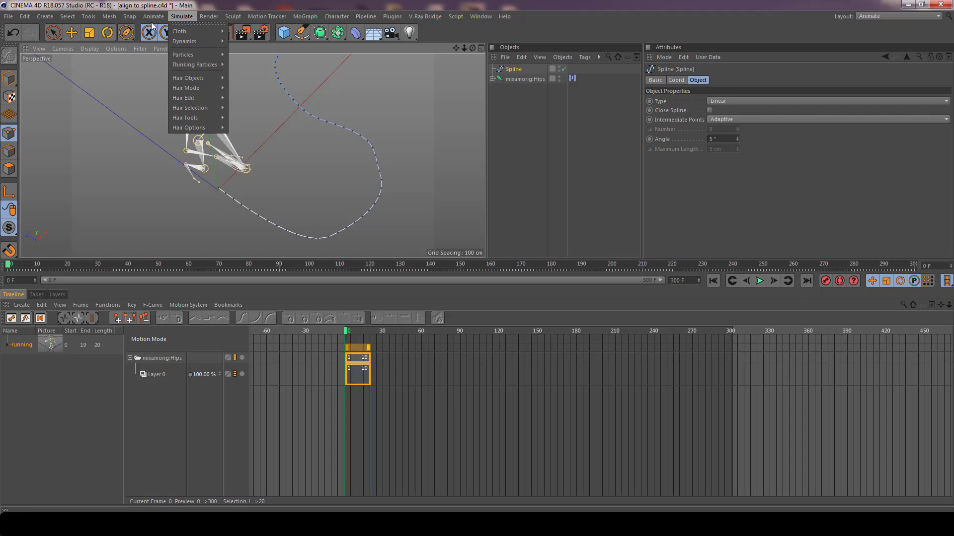
{"action": "left_click", "coordinate": [159, 264]}
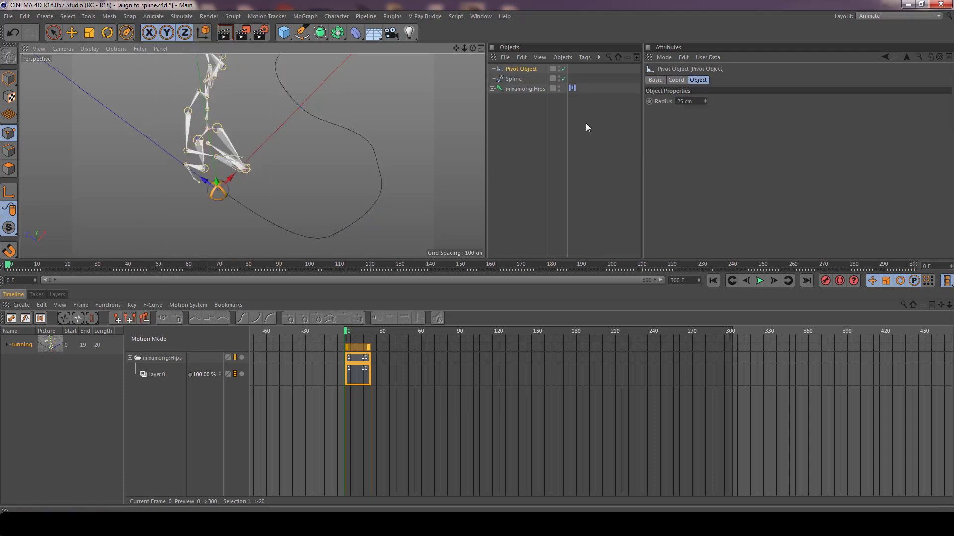
{"action": "left_click", "coordinate": [365, 372]}
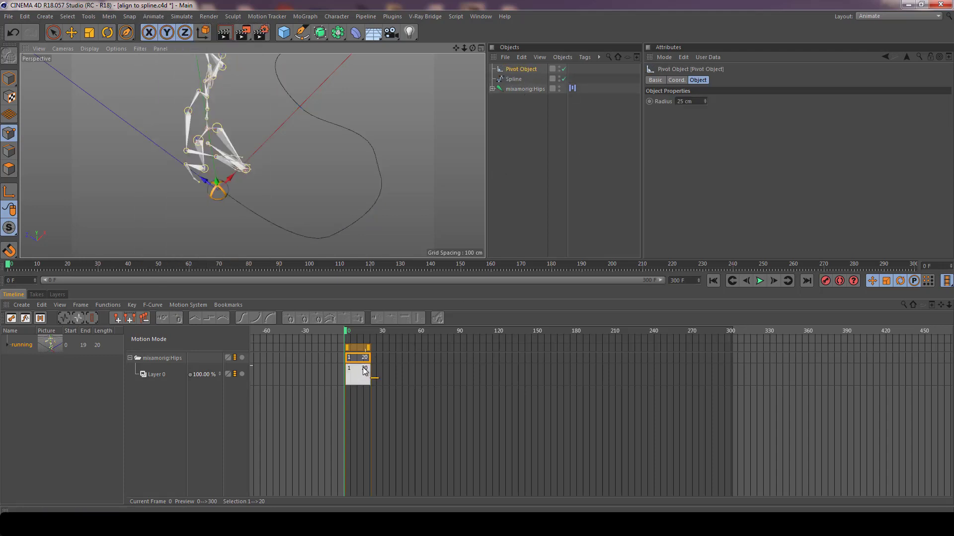
{"action": "left_click", "coordinate": [717, 80]}
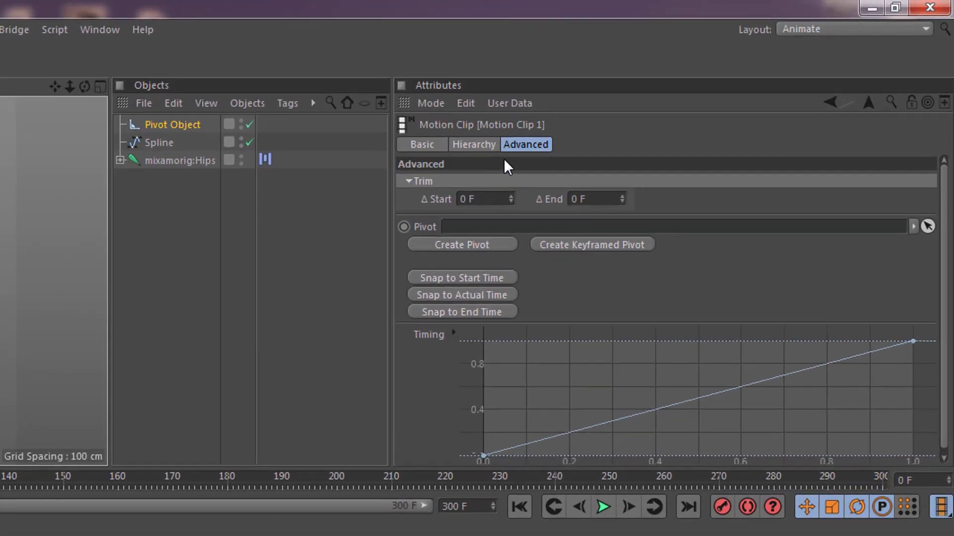
{"action": "left_click_drag", "start_coordinate": [179, 127], "coordinate": [497, 229]}
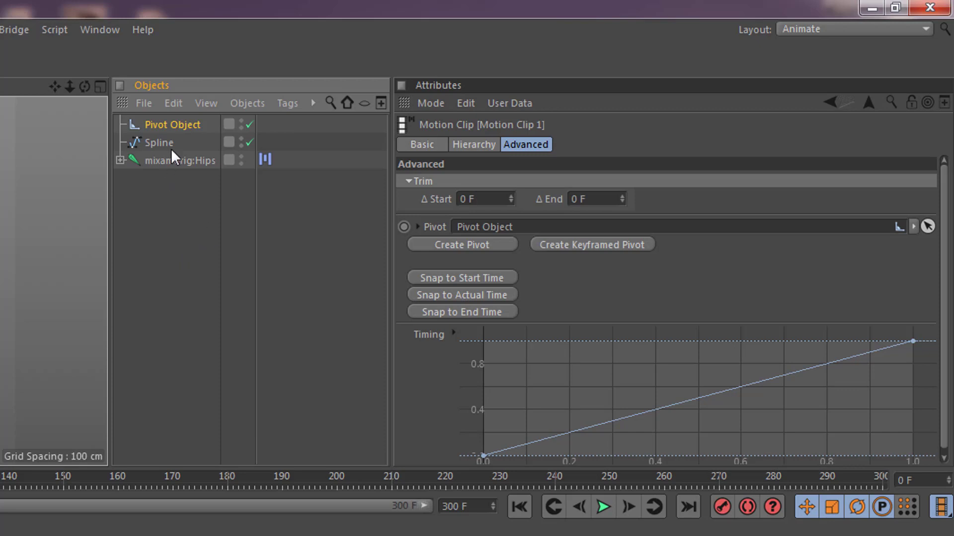
Step: Add an Align to Spline tag to the Pivot Object
{"action": "right_click", "coordinate": [173, 121]}
{"action": "mouse_move", "coordinate": [303, 116]}
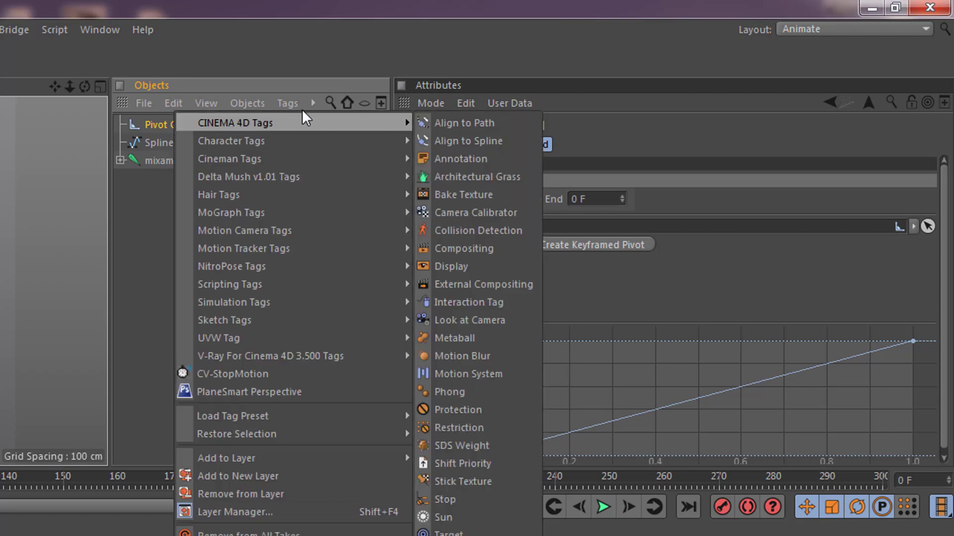
{"action": "left_click", "coordinate": [501, 142]}
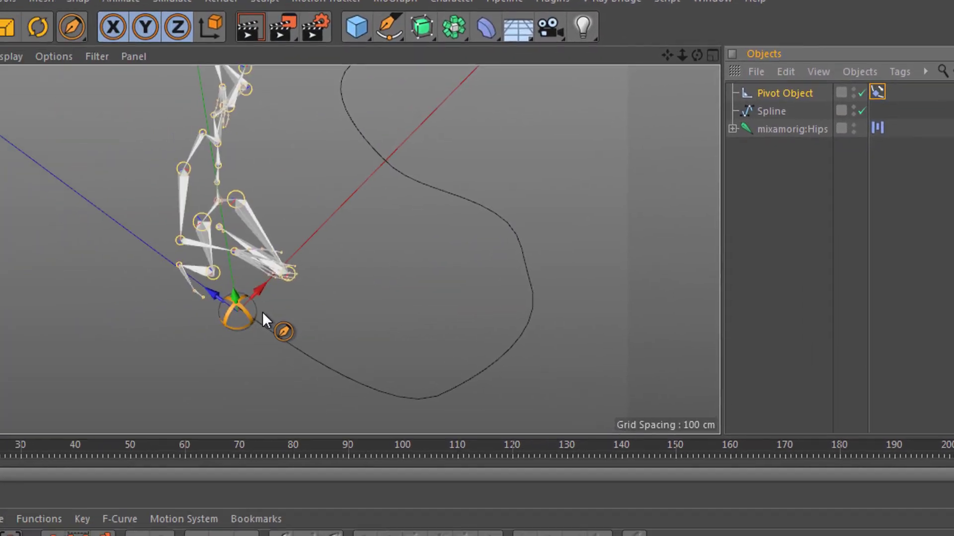
Step: Reverse the point sequence of the spline
{"action": "left_click_drag", "start_coordinate": [327, 324], "coordinate": [368, 319]}
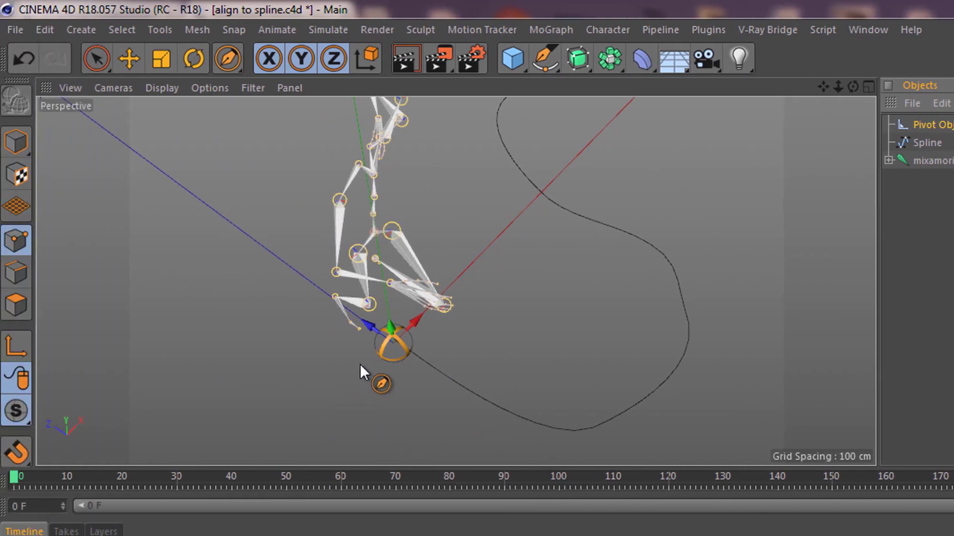
{"action": "scroll", "coordinate": [410, 347], "scroll_direction": "up", "scroll_amount": 5}
{"action": "left_click_drag", "start_coordinate": [886, 116], "coordinate": [375, 323]}
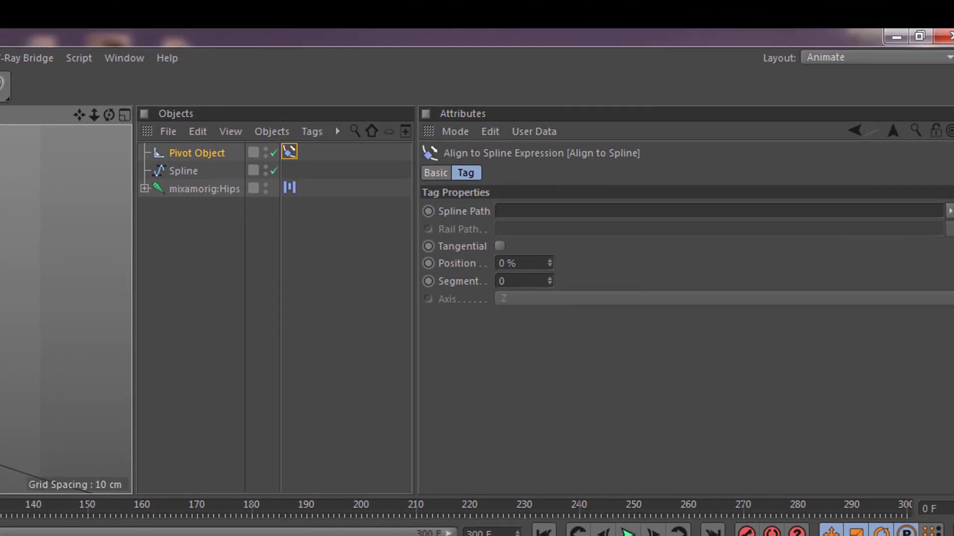
{"action": "scroll", "coordinate": [66, 308], "scroll_direction": "down", "scroll_amount": 5}
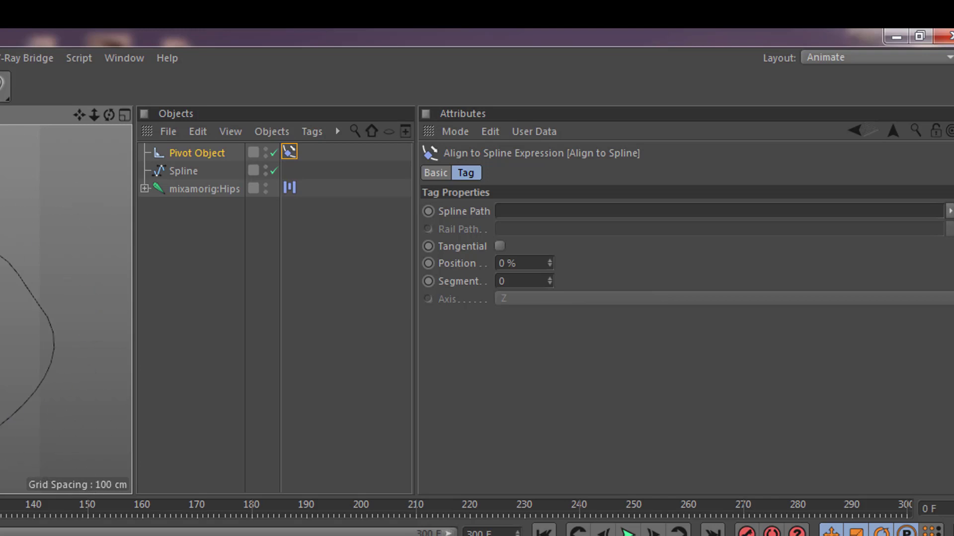
{"action": "left_click", "coordinate": [182, 170]}
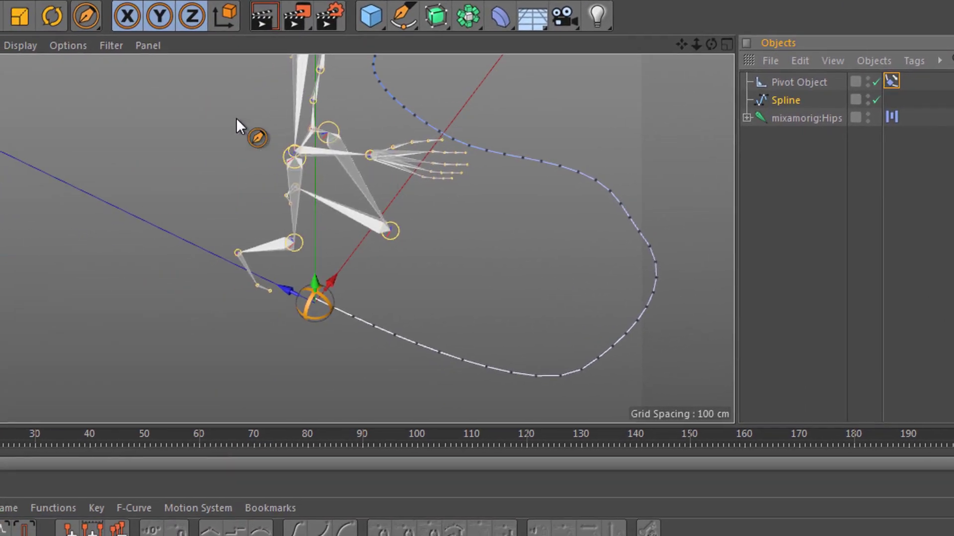
{"action": "key", "text": "e"}
{"action": "right_click", "coordinate": [528, 225]}
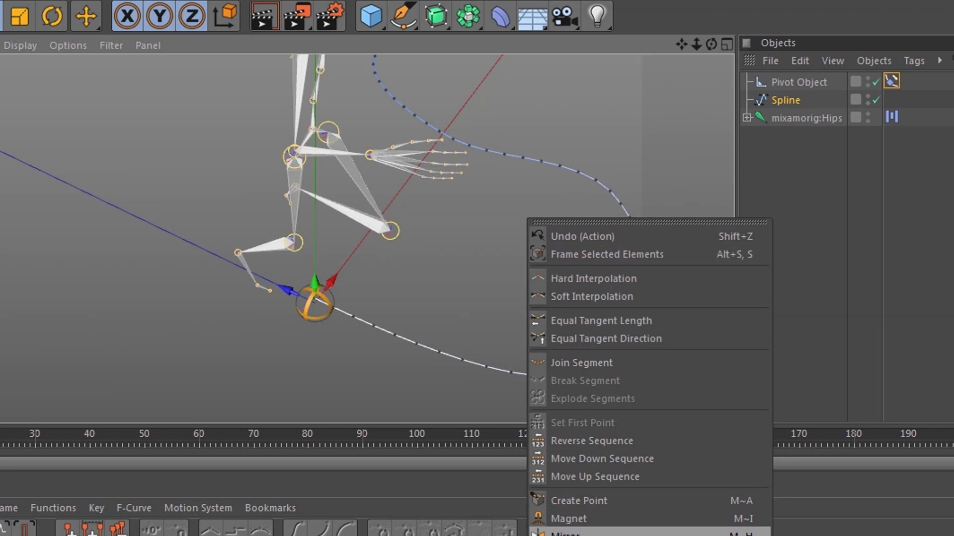
{"action": "left_click", "coordinate": [586, 442]}
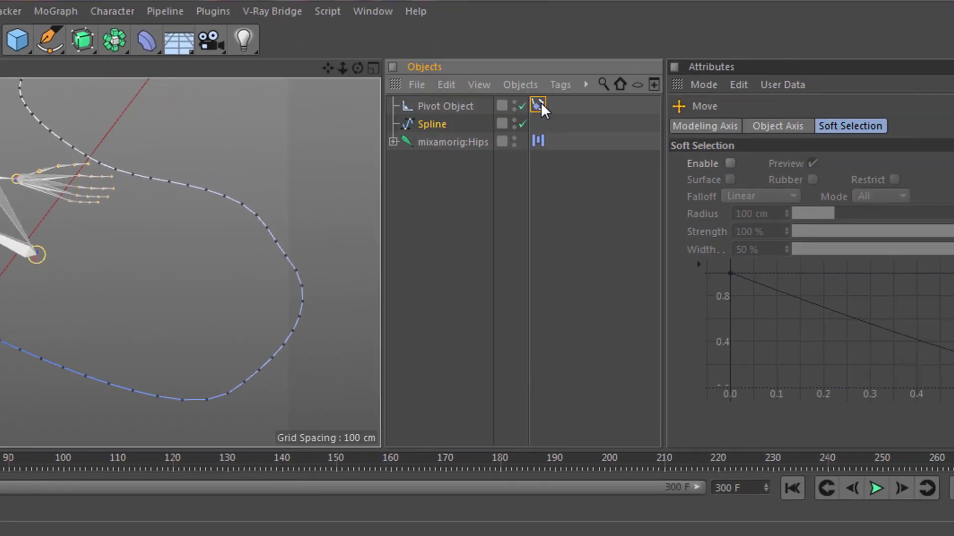
Step: Assign Spline as the Spline Path of the pivot's Align to Spline tag and enable Tangential
{"action": "left_click", "coordinate": [893, 81]}
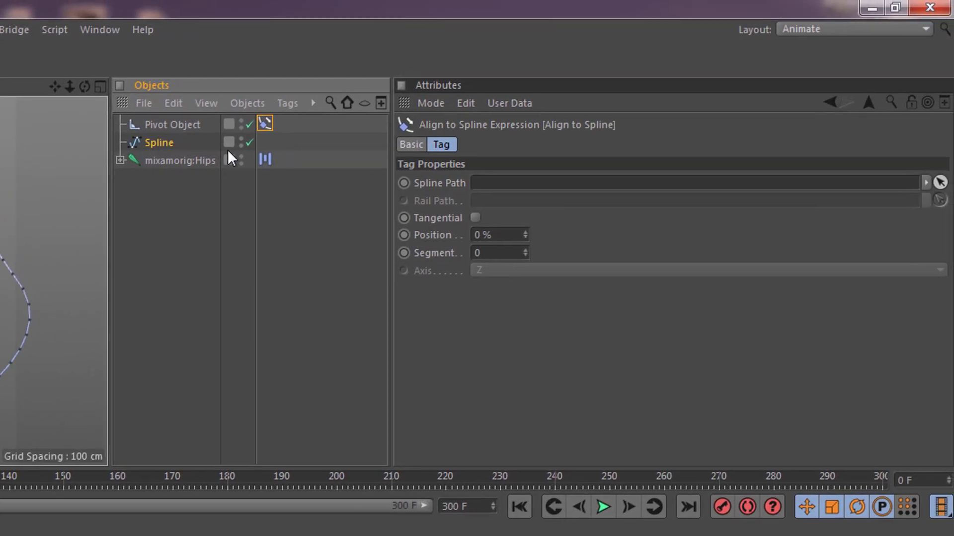
{"action": "left_click_drag", "start_coordinate": [166, 147], "coordinate": [485, 187]}
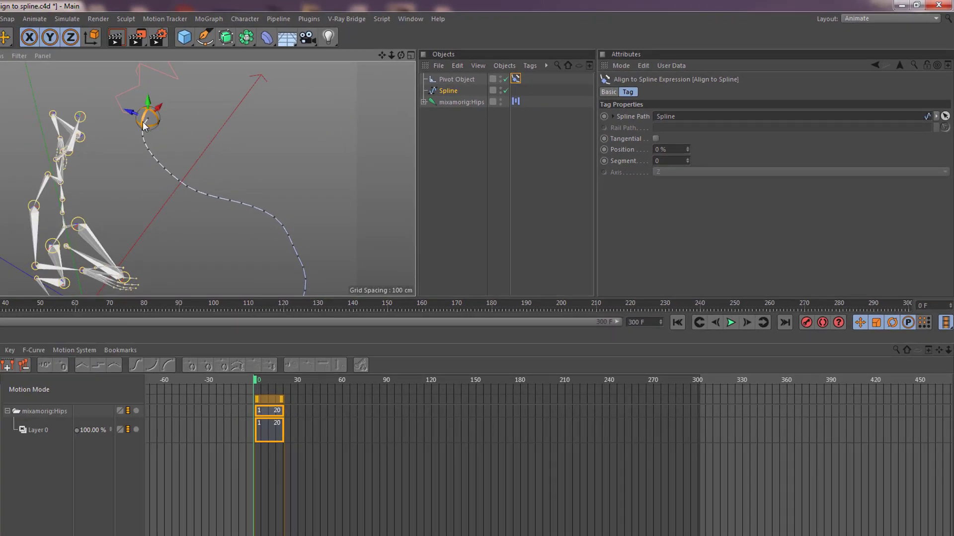
{"action": "mouse_move", "coordinate": [196, 144]}
{"action": "left_mouse_down", "text": "alt"}
{"action": "mouse_move", "coordinate": [147, 157]}
{"action": "mouse_move", "coordinate": [201, 146]}
{"action": "mouse_move", "coordinate": [191, 147]}
{"action": "left_mouse_up", "text": "alt"}
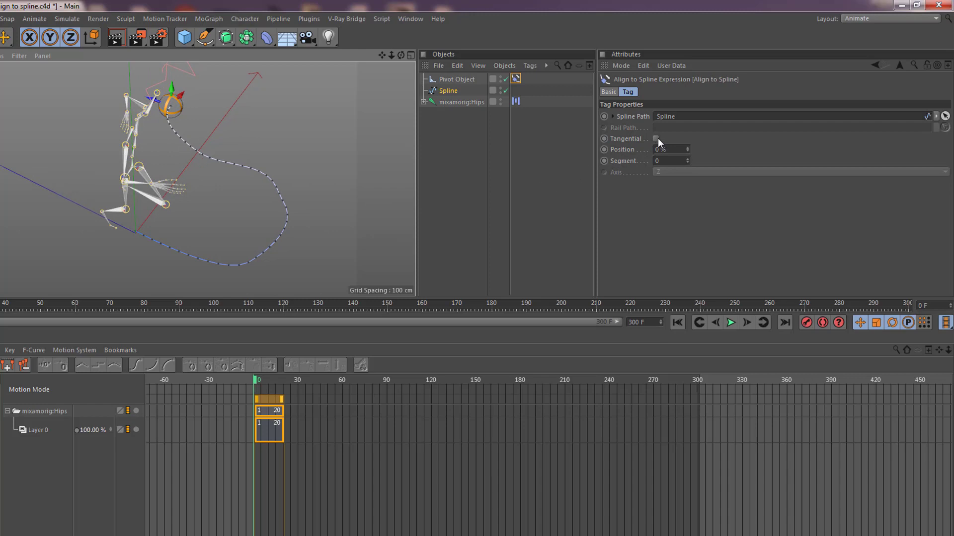
{"action": "mouse_move", "coordinate": [165, 117]}
{"action": "left_mouse_down", "text": "alt"}
{"action": "mouse_move", "coordinate": [181, 100]}
{"action": "mouse_move", "coordinate": [204, 100]}
{"action": "mouse_move", "coordinate": [178, 120]}
{"action": "left_mouse_up", "text": "alt"}
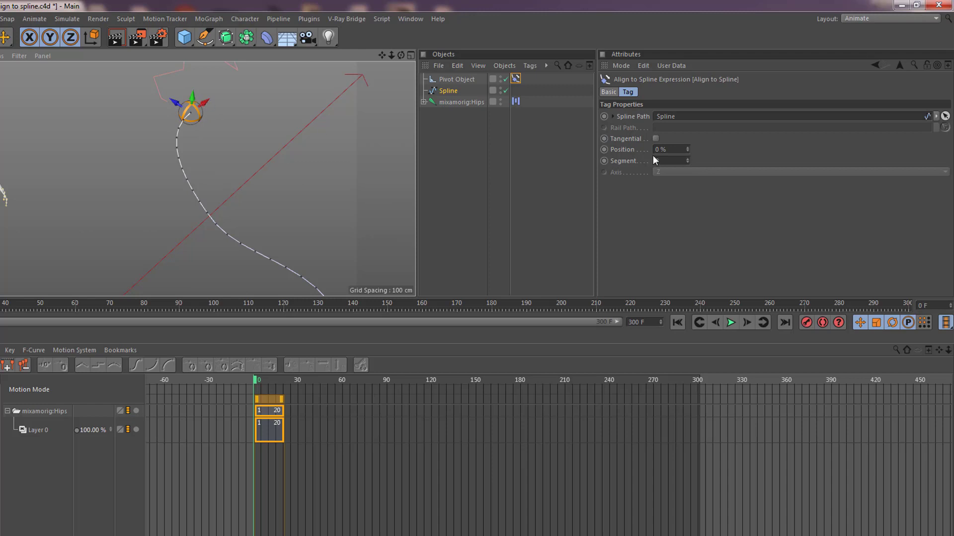
{"action": "left_click", "coordinate": [655, 139]}
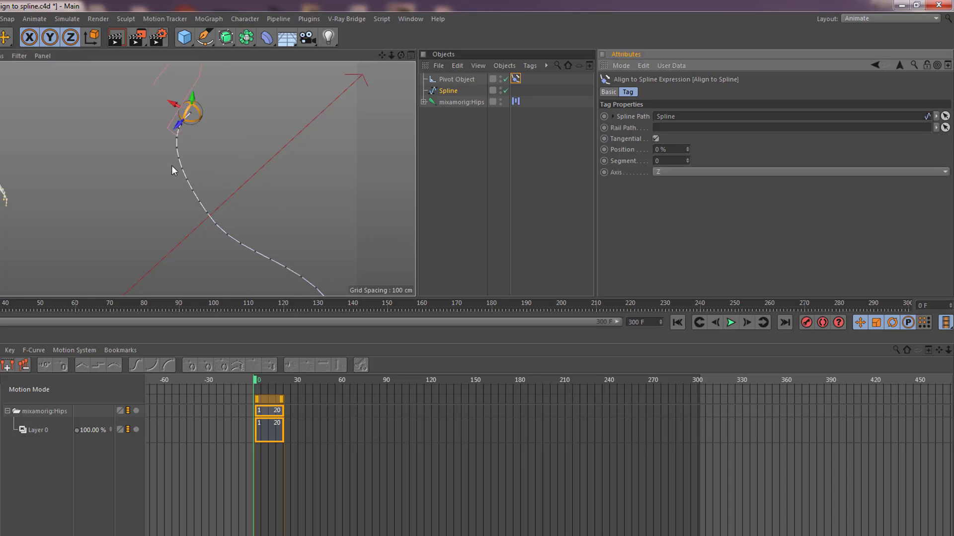
{"action": "left_click_drag", "start_coordinate": [171, 166], "coordinate": [198, 160], "text": "alt"}
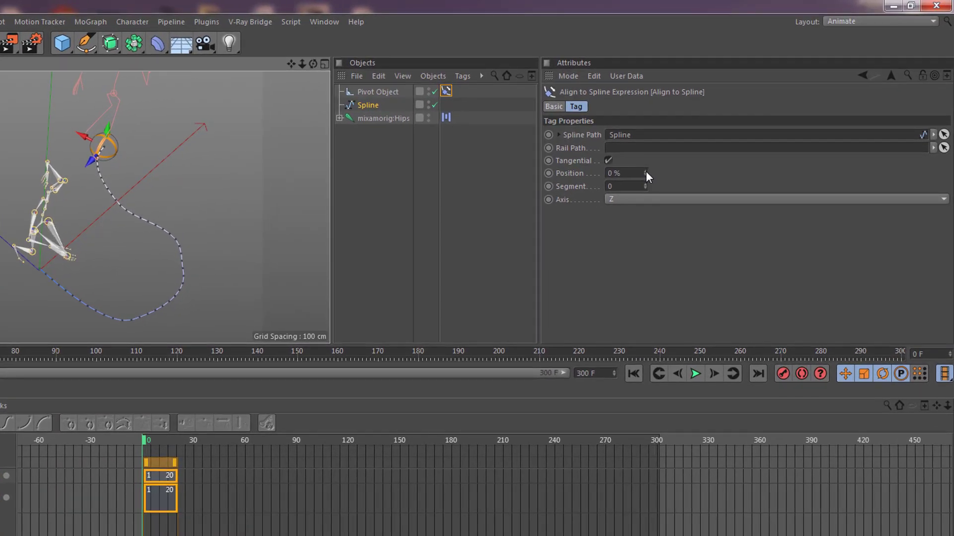
Step: Test the pivot's position along the spline and scrub the first frames of the timeline
{"action": "mouse_move", "coordinate": [645, 173]}
{"action": "left_mouse_down"}
{"action": "mouse_move", "coordinate": [696, 173]}
{"action": "mouse_move", "coordinate": [641, 173]}
{"action": "left_mouse_up"}
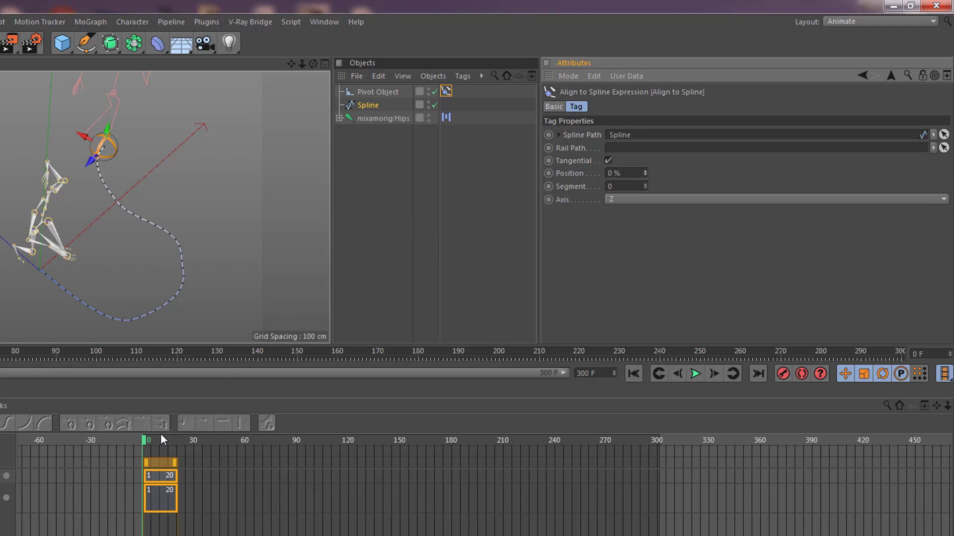
{"action": "mouse_move", "coordinate": [145, 443]}
{"action": "left_mouse_down"}
{"action": "mouse_move", "coordinate": [171, 439]}
{"action": "mouse_move", "coordinate": [135, 438]}
{"action": "left_mouse_up"}
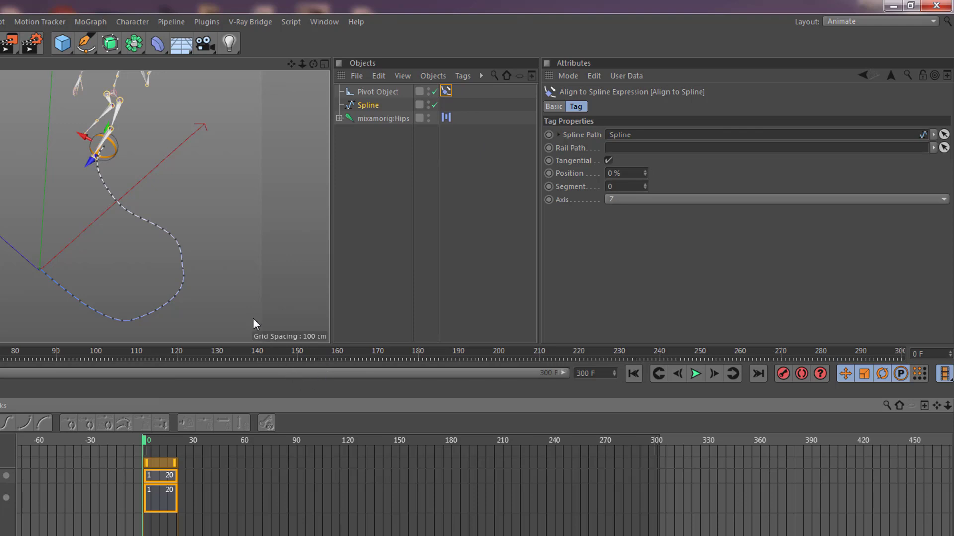
{"action": "left_click_drag", "start_coordinate": [142, 442], "coordinate": [121, 433]}
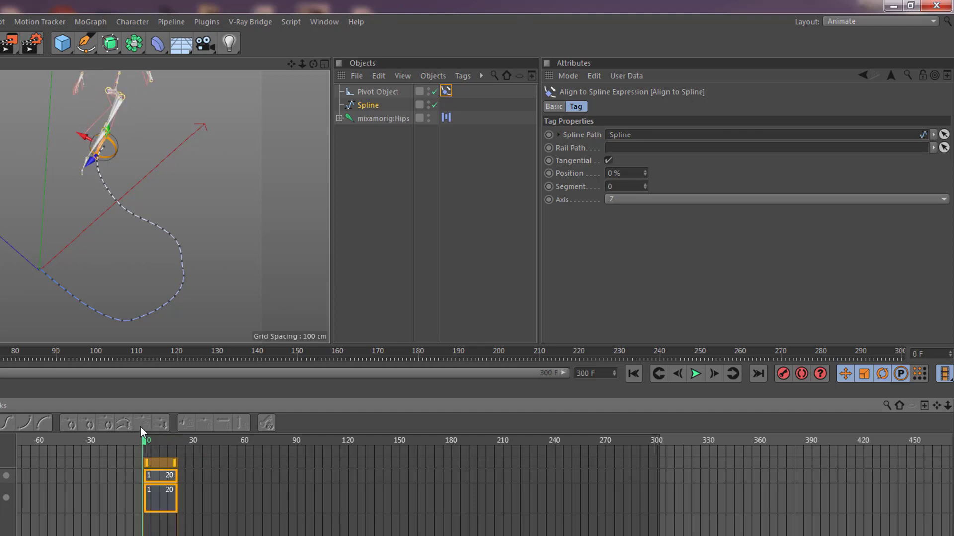
Step: Set the running motion clip's Loops to 10 and inspect the character from another angle
{"action": "left_click", "coordinate": [156, 476]}
{"action": "left_click", "coordinate": [159, 494]}
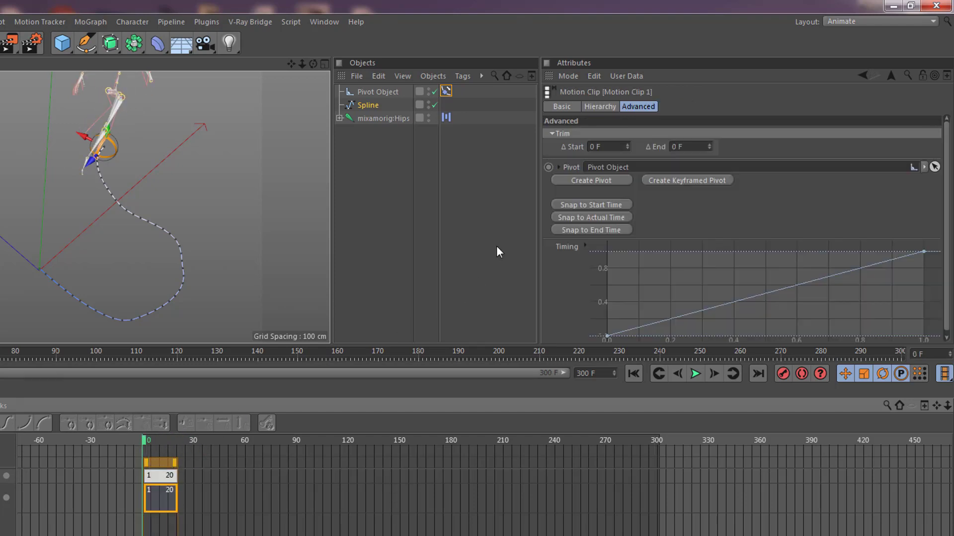
{"action": "left_click", "coordinate": [562, 106]}
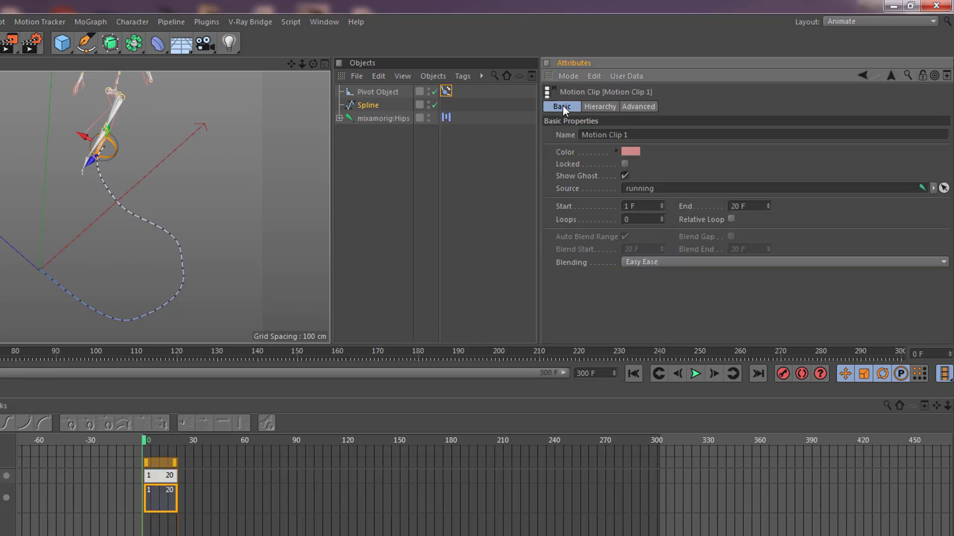
{"action": "left_click", "coordinate": [661, 217]}
{"action": "left_click", "coordinate": [661, 217]}
{"action": "left_click", "coordinate": [662, 217]}
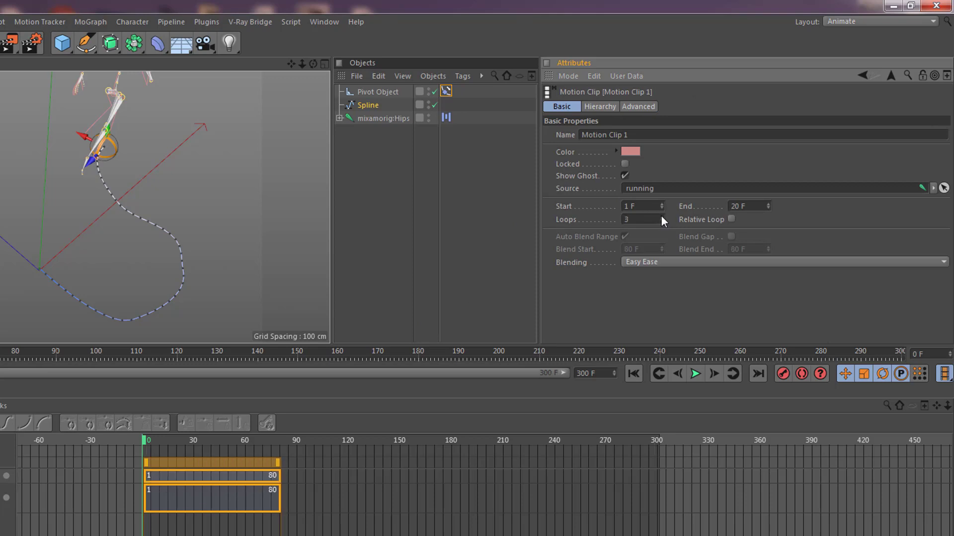
{"action": "left_click", "coordinate": [661, 218]}
{"action": "left_click", "coordinate": [661, 217]}
{"action": "left_click", "coordinate": [661, 217]}
{"action": "left_click", "coordinate": [662, 217]}
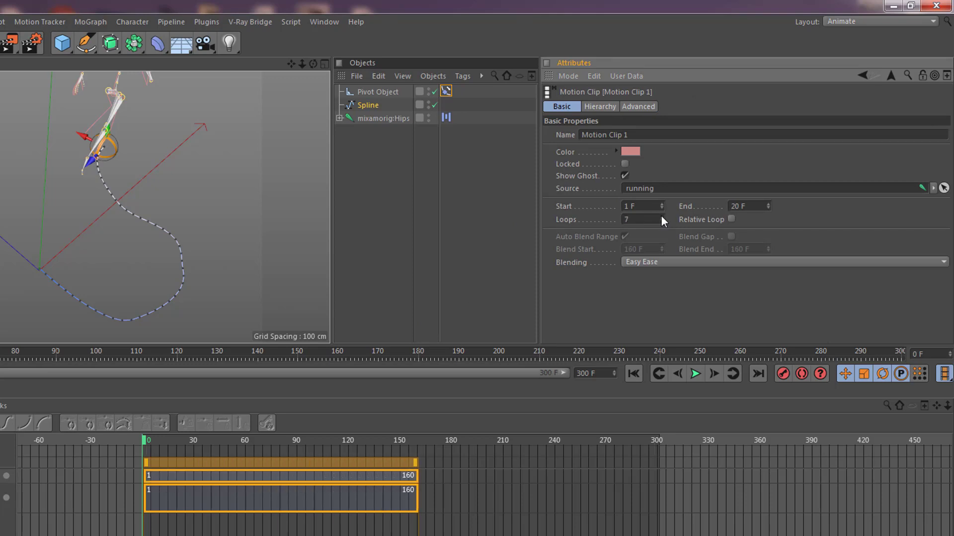
{"action": "left_click", "coordinate": [661, 217]}
{"action": "left_click", "coordinate": [661, 217]}
{"action": "left_click", "coordinate": [661, 217]}
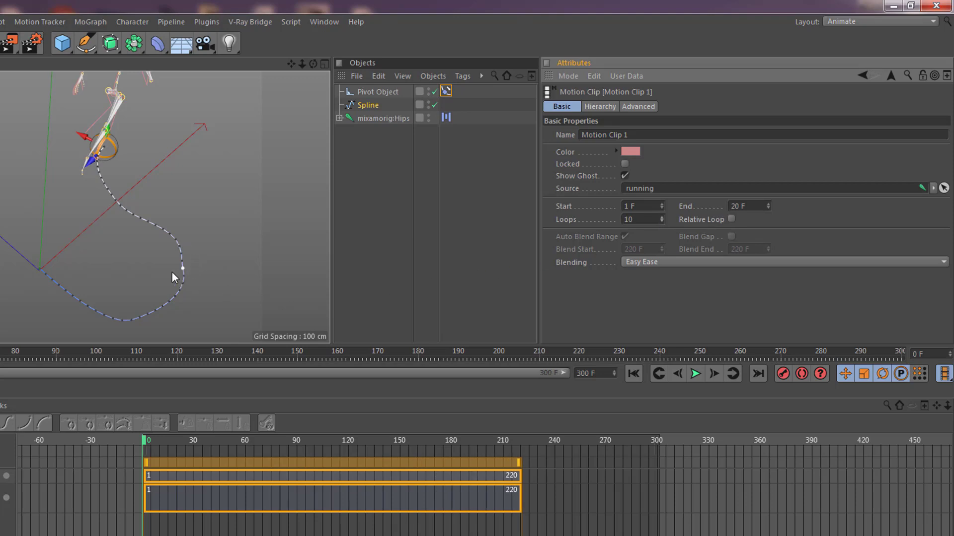
{"action": "left_click_drag", "start_coordinate": [172, 272], "coordinate": [64, 278], "text": "alt"}
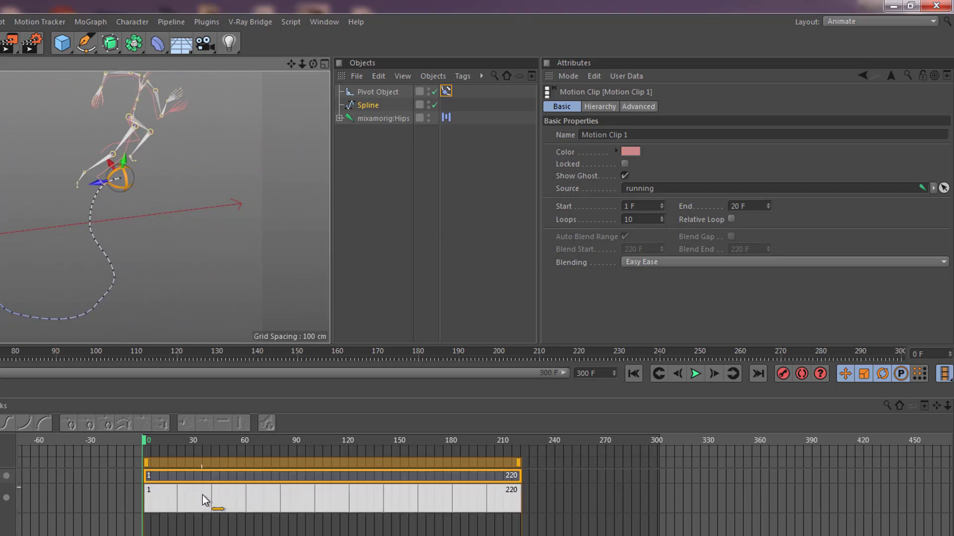
{"action": "left_click", "coordinate": [178, 499]}
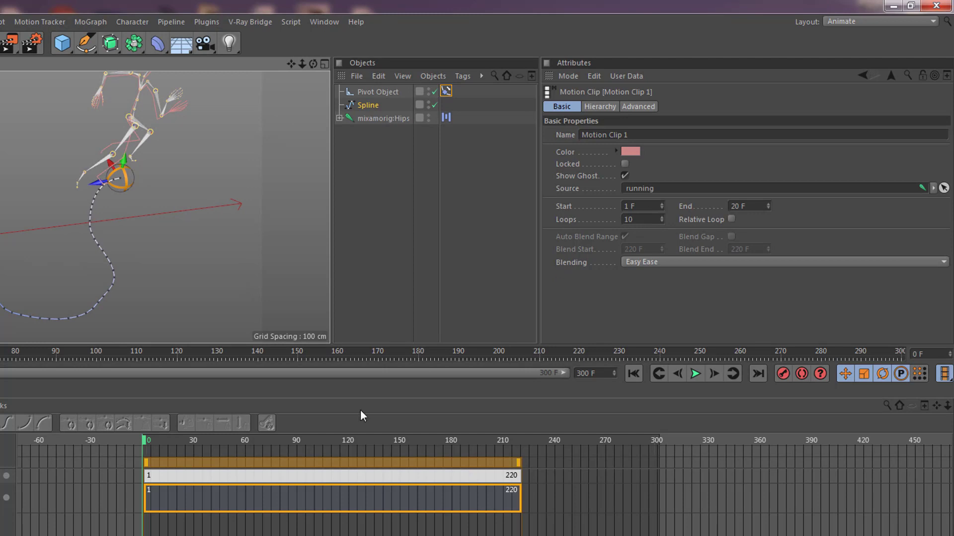
{"action": "left_click", "coordinate": [280, 476]}
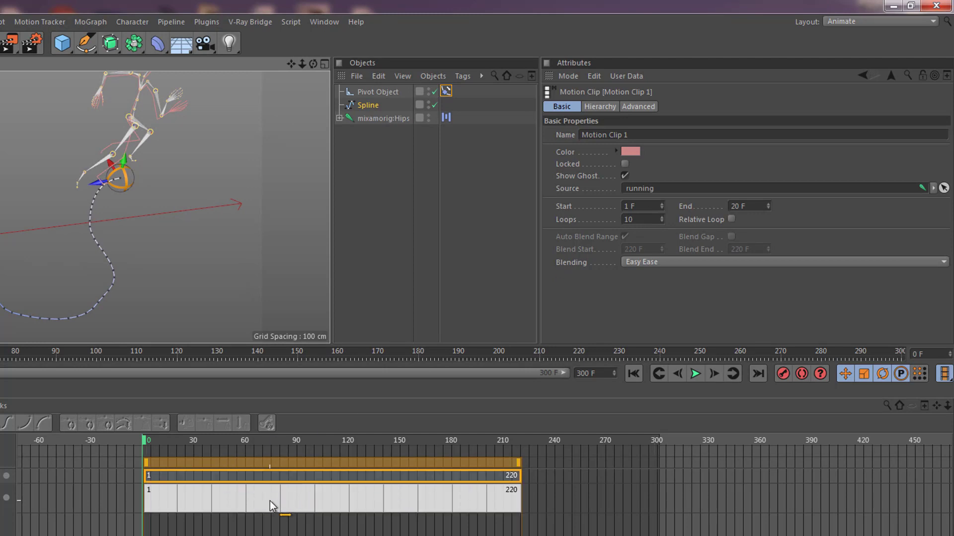
{"action": "left_click", "coordinate": [266, 500], "text": "shift"}
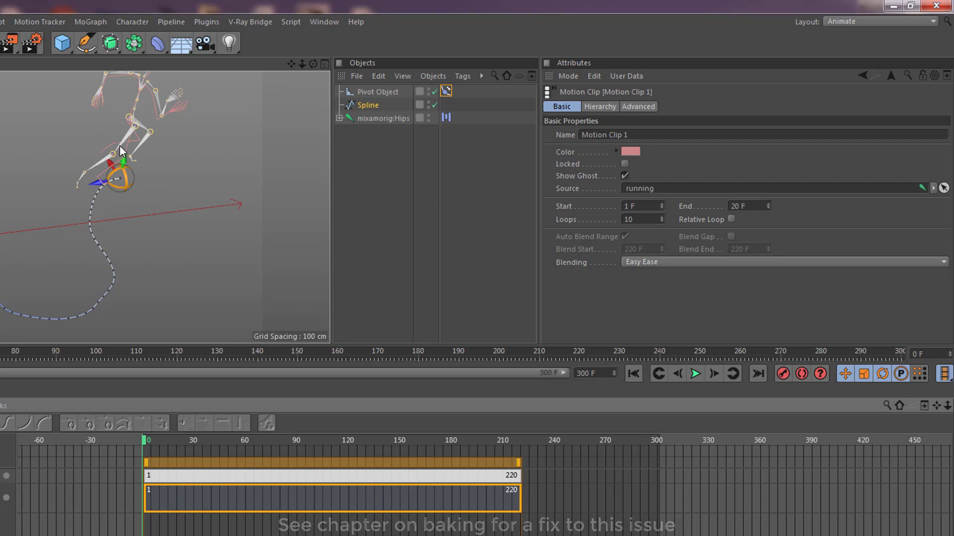
Step: Keyframe the pivot's Align to Spline Position at 100% on frame 0 and at 0% on frame 200
{"action": "left_click", "coordinate": [446, 92]}
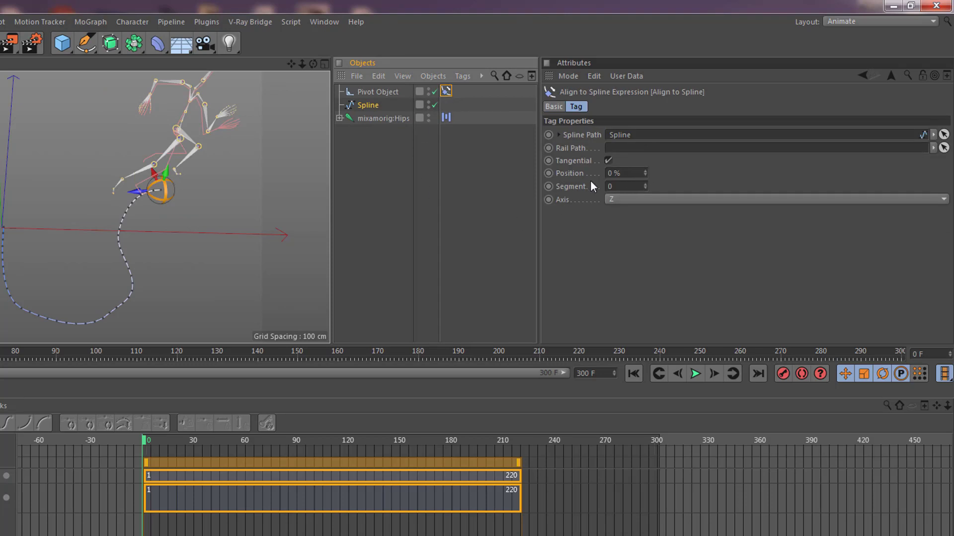
{"action": "left_click_drag", "start_coordinate": [646, 169], "coordinate": [645, 159]}
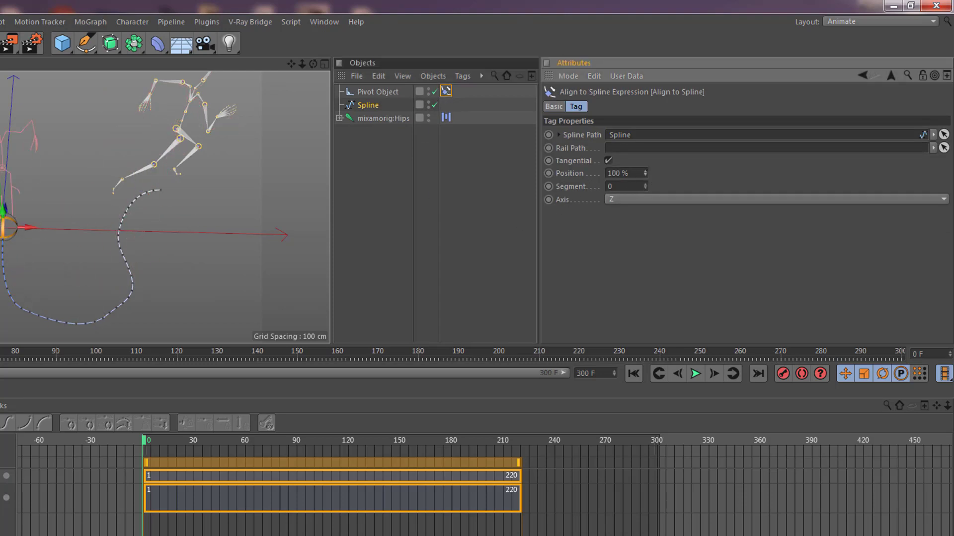
{"action": "left_click", "coordinate": [548, 173]}
{"action": "left_click_drag", "start_coordinate": [15, 354], "coordinate": [499, 358]}
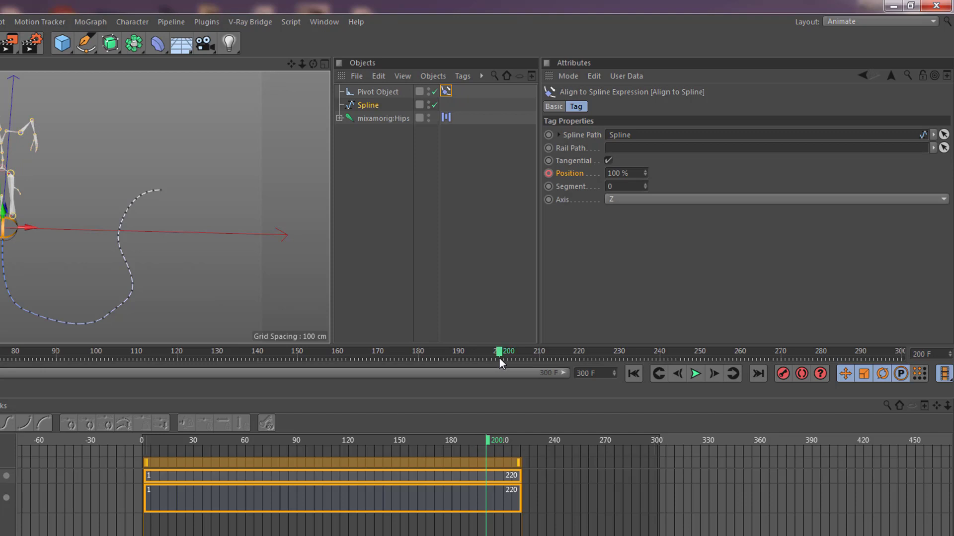
{"action": "left_click_drag", "start_coordinate": [644, 172], "coordinate": [606, 186]}
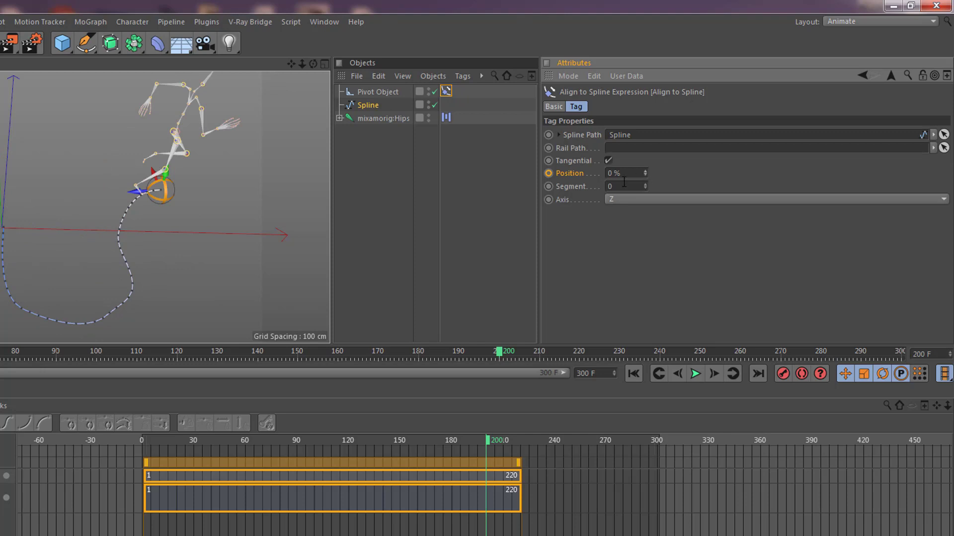
{"action": "left_click", "coordinate": [548, 172]}
Step: Play the animation from frame 0 to check how the character runs along the spline, and return to frame 0
{"action": "left_click_drag", "start_coordinate": [497, 353], "coordinate": [0, 353]}
{"action": "left_click_drag", "start_coordinate": [45, 233], "coordinate": [142, 210], "text": "alt"}
{"action": "left_click_drag", "start_coordinate": [32, 256], "coordinate": [1, 287], "text": "alt"}
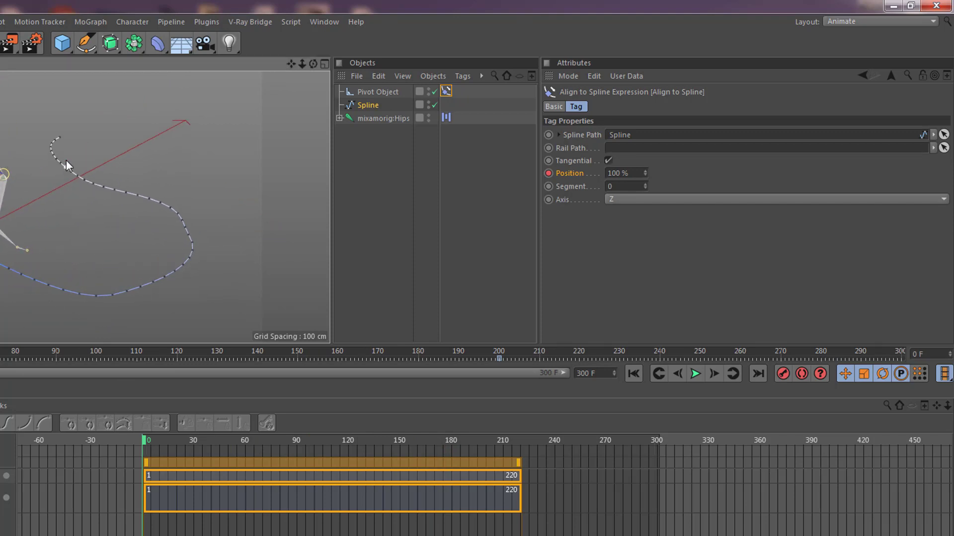
{"action": "left_click", "coordinate": [695, 374]}
{"action": "left_click", "coordinate": [695, 374]}
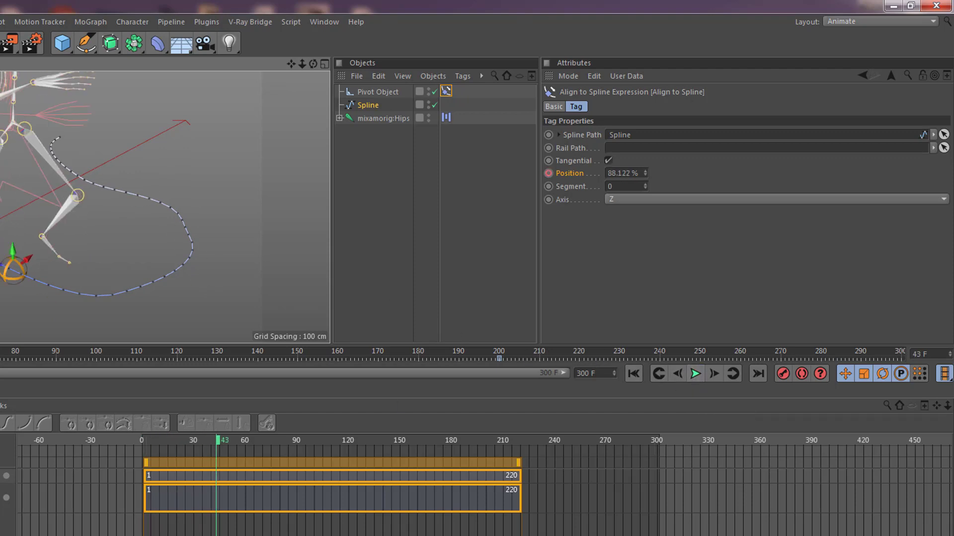
{"action": "left_click_drag", "start_coordinate": [217, 440], "coordinate": [143, 440]}
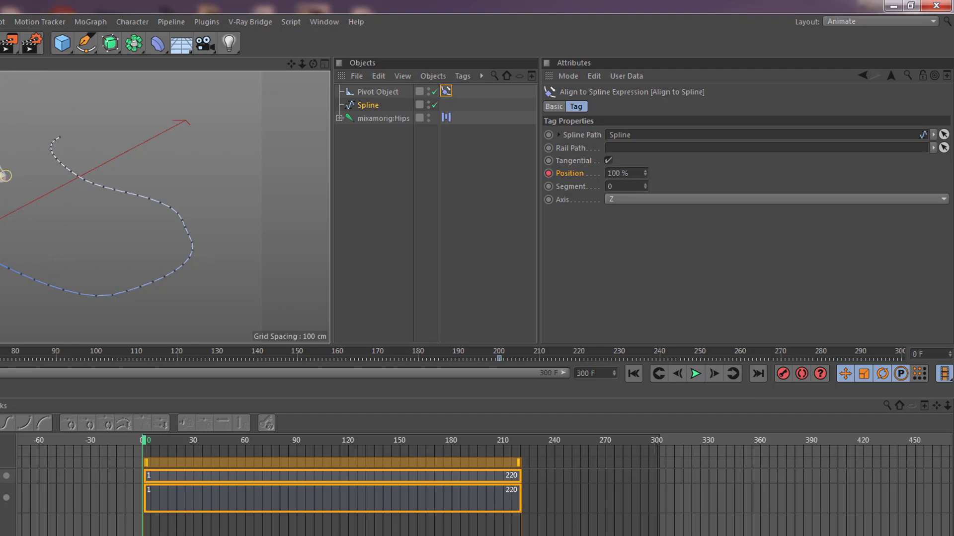
Step: Stretch the running motion clip to end at frame 450 and play back the slower run
{"action": "left_click", "coordinate": [151, 465]}
{"action": "left_click", "coordinate": [577, 489]}
{"action": "left_click", "coordinate": [179, 486]}
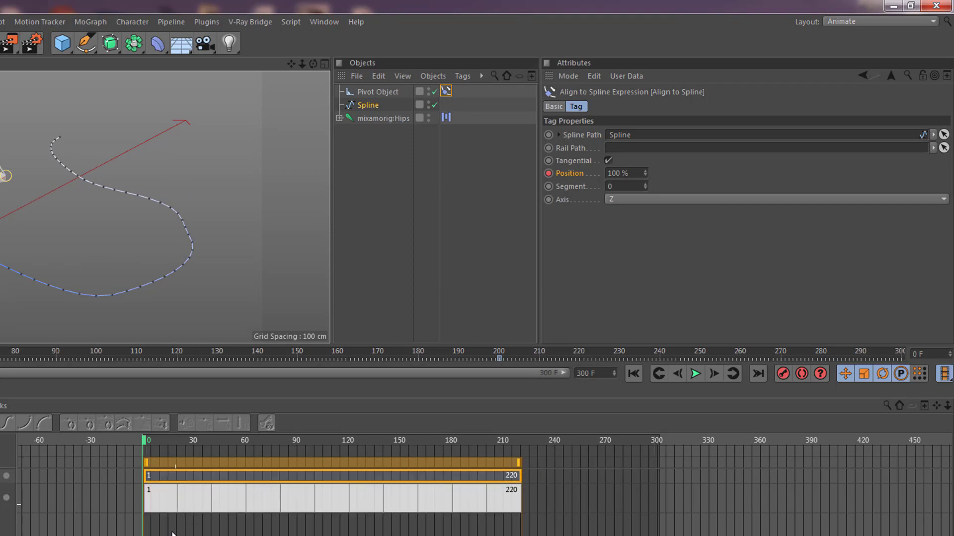
{"action": "left_click", "coordinate": [256, 531]}
{"action": "left_click", "coordinate": [260, 509]}
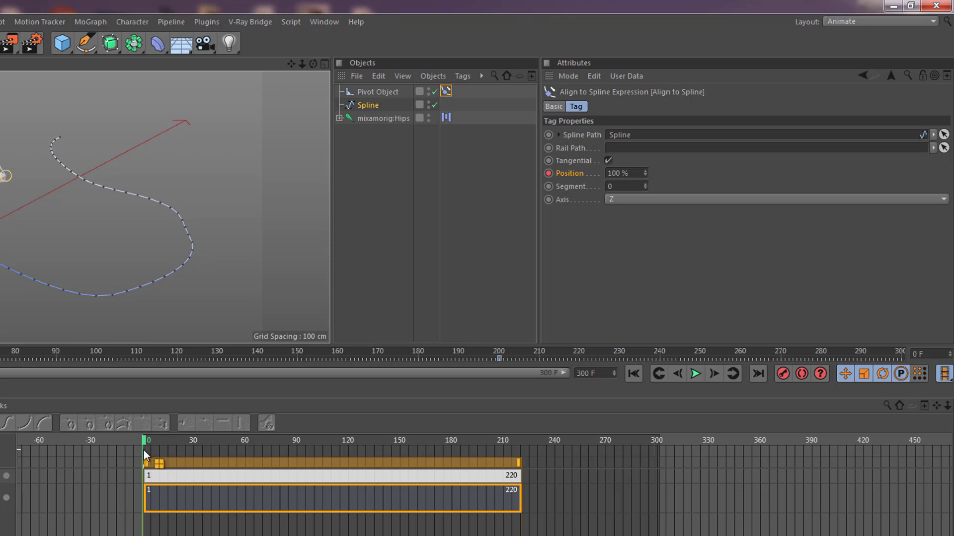
{"action": "left_click", "coordinate": [519, 477]}
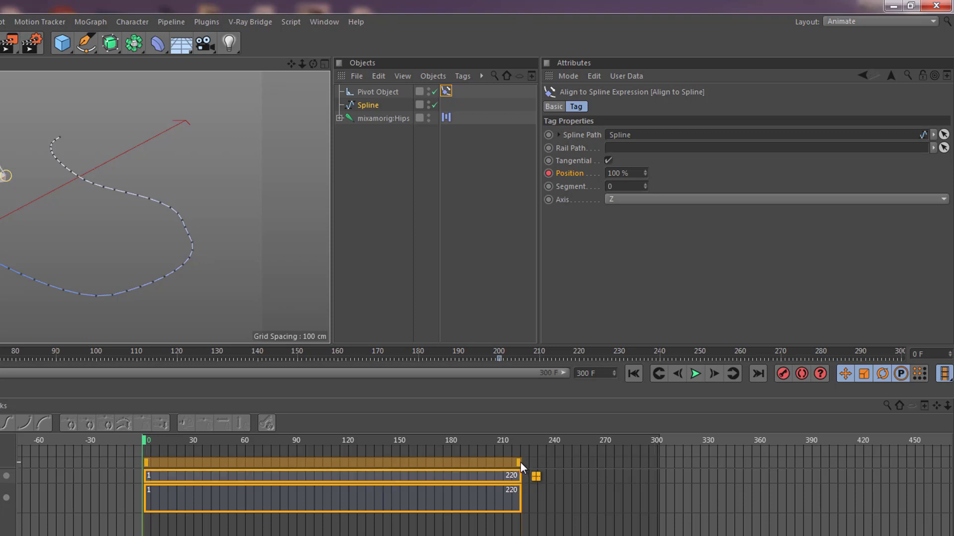
{"action": "left_click_drag", "start_coordinate": [520, 462], "coordinate": [915, 458]}
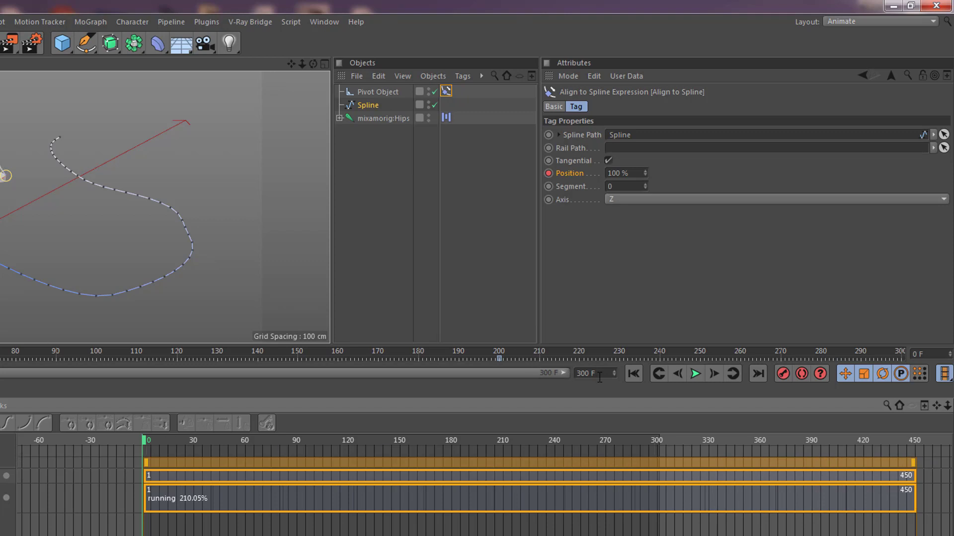
{"action": "left_click", "coordinate": [696, 374]}
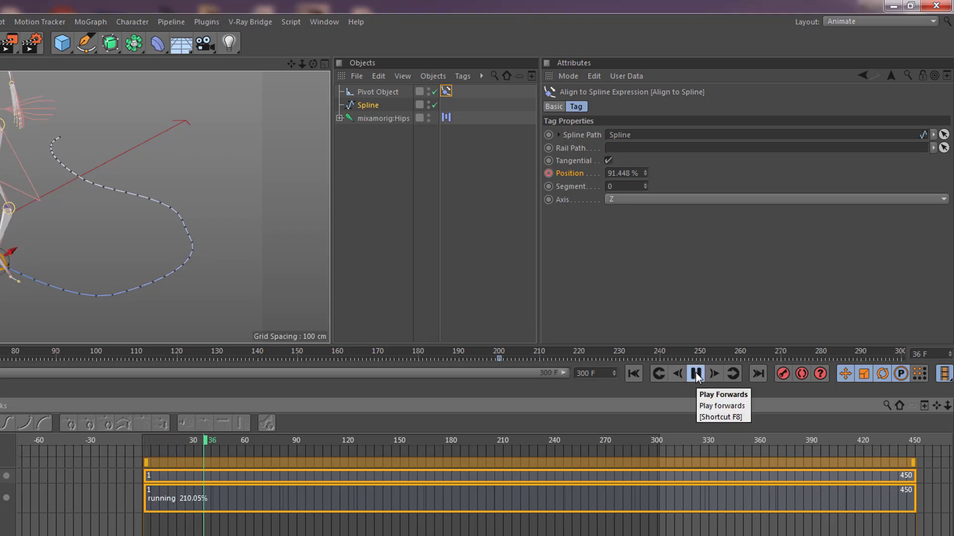
{"action": "left_click", "coordinate": [695, 374]}
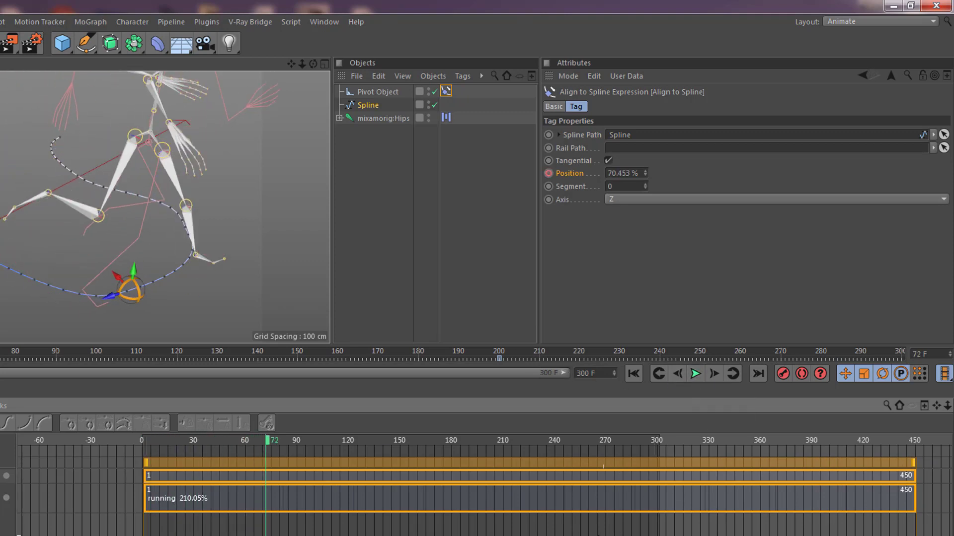
Step: Stretch the running motion clip further so that it ends at frame 541
{"action": "right_click_drag", "start_coordinate": [603, 467], "coordinate": [684, 467], "text": "alt"}
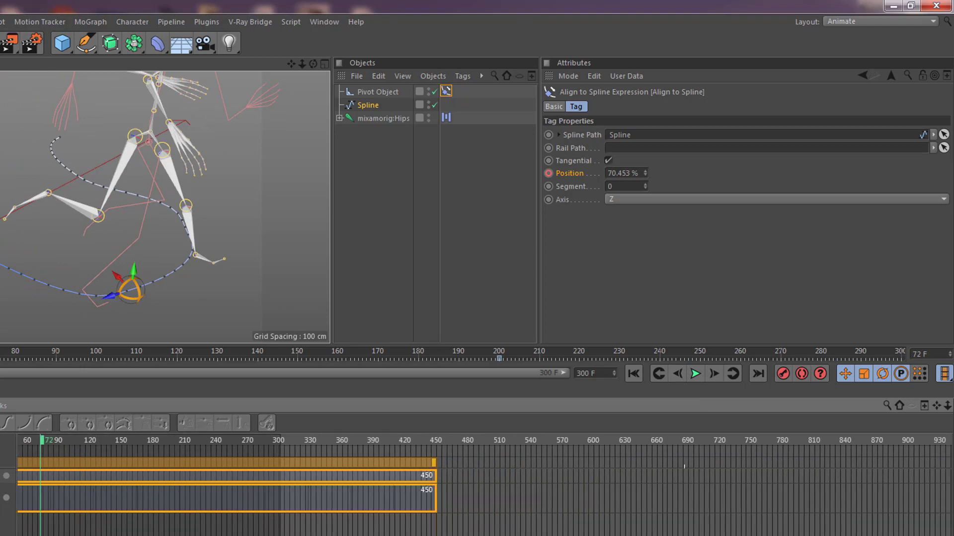
{"action": "middle_click_drag", "start_coordinate": [684, 467], "coordinate": [659, 466], "text": "alt"}
{"action": "left_click_drag", "start_coordinate": [409, 460], "coordinate": [505, 459]}
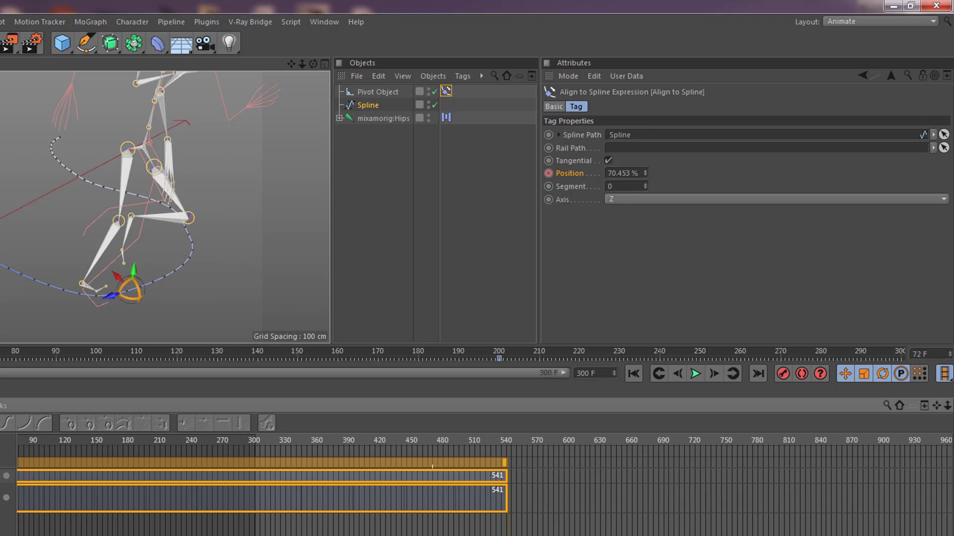
{"action": "middle_click_drag", "start_coordinate": [401, 531], "coordinate": [495, 531], "text": "alt"}
{"action": "left_click", "coordinate": [273, 479]}
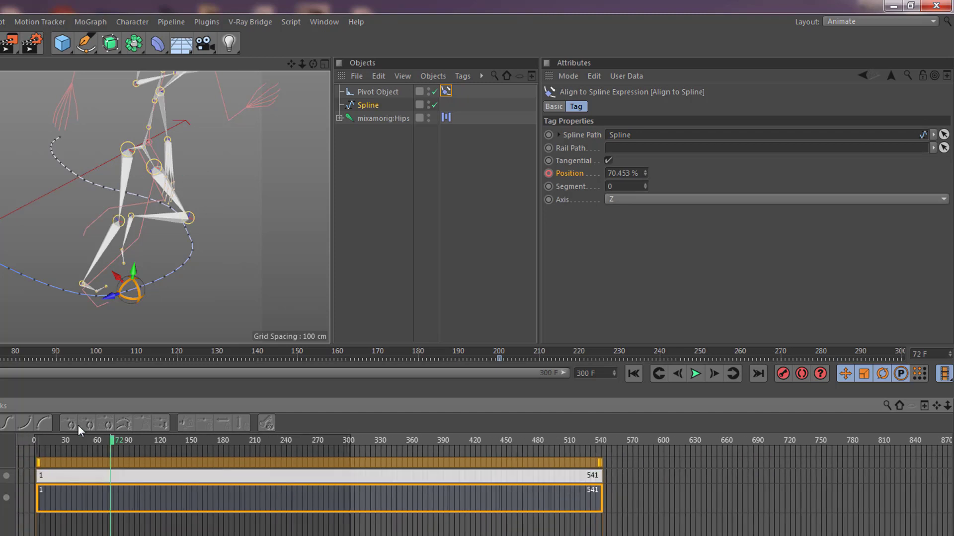
{"action": "left_click", "coordinate": [522, 495]}
{"action": "left_click", "coordinate": [565, 479]}
{"action": "left_click", "coordinate": [505, 496]}
{"action": "left_click", "coordinate": [505, 496]}
{"action": "left_click", "coordinate": [118, 473]}
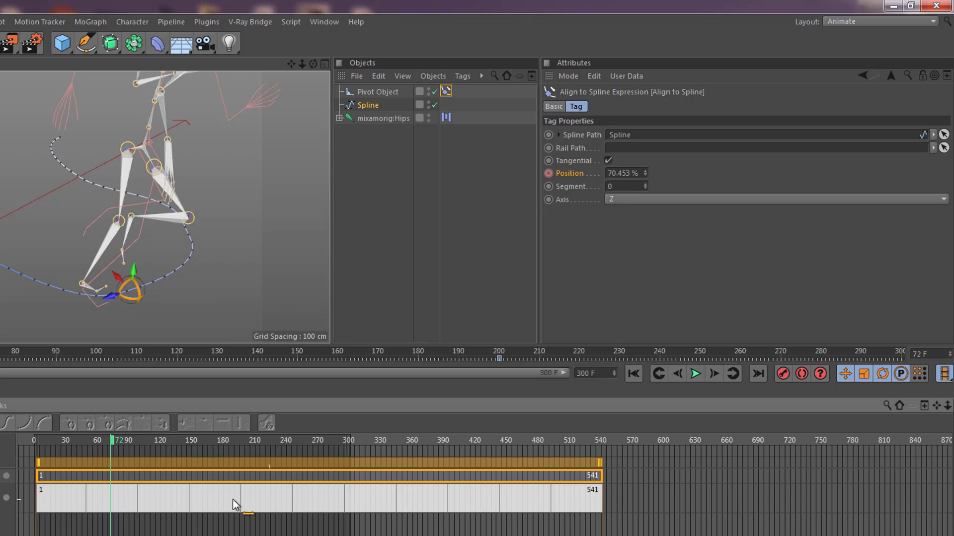
{"action": "left_click", "coordinate": [107, 499]}
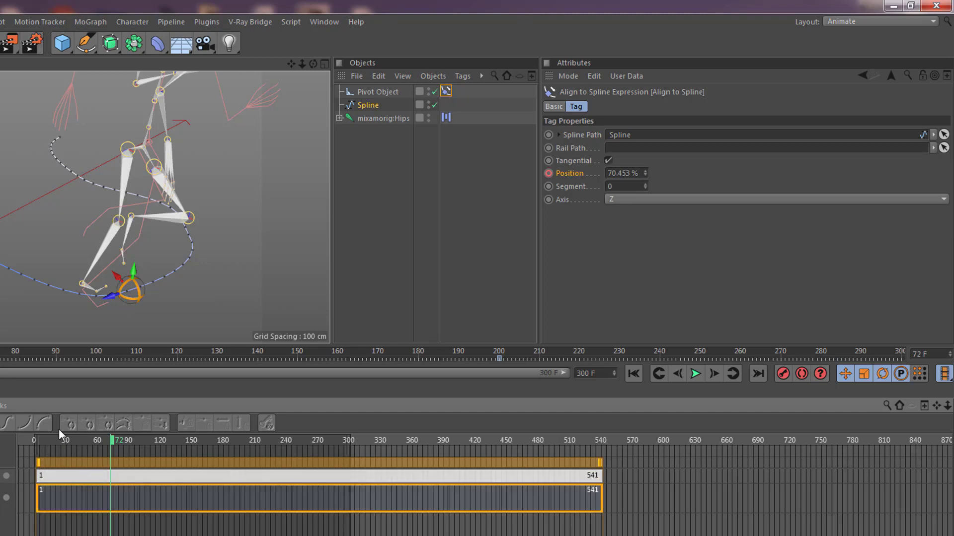
Step: Scrub back to frame 52 and play the animation to check the pace of the run along the spline
{"action": "left_click_drag", "start_coordinate": [113, 441], "coordinate": [91, 440]}
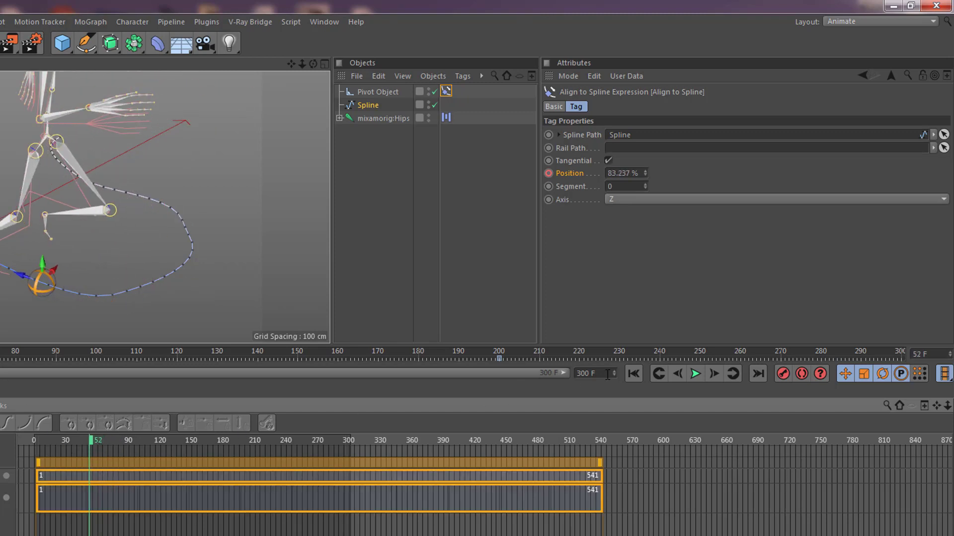
{"action": "left_click", "coordinate": [694, 375]}
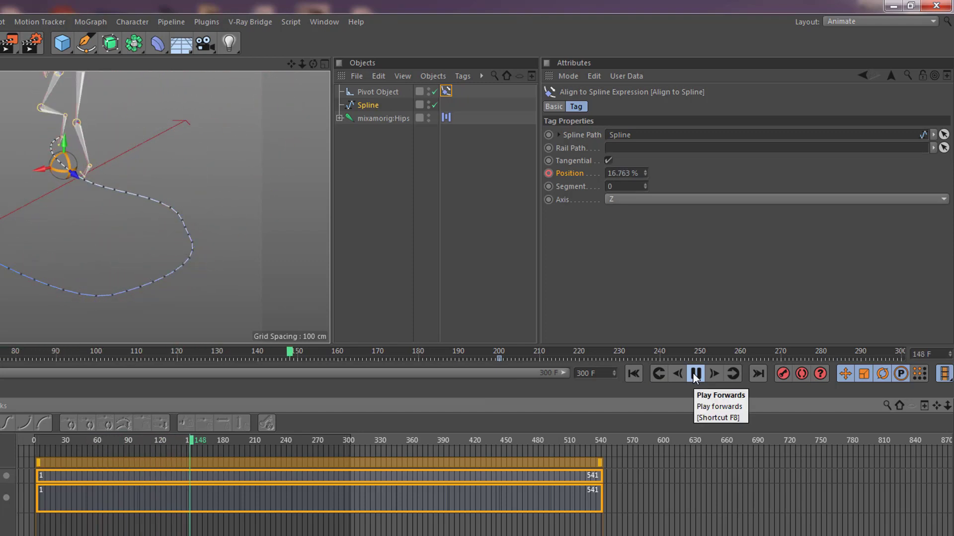
{"action": "left_click", "coordinate": [695, 375]}
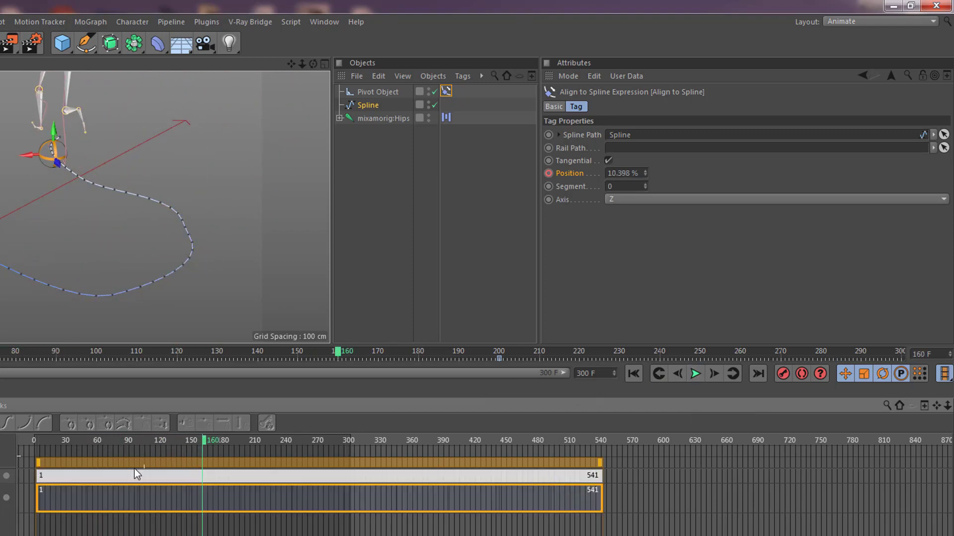
Step: Extend the timeline to 500 frames and move the playhead to frame 200
{"action": "left_click", "coordinate": [272, 461]}
{"action": "left_click", "coordinate": [278, 497]}
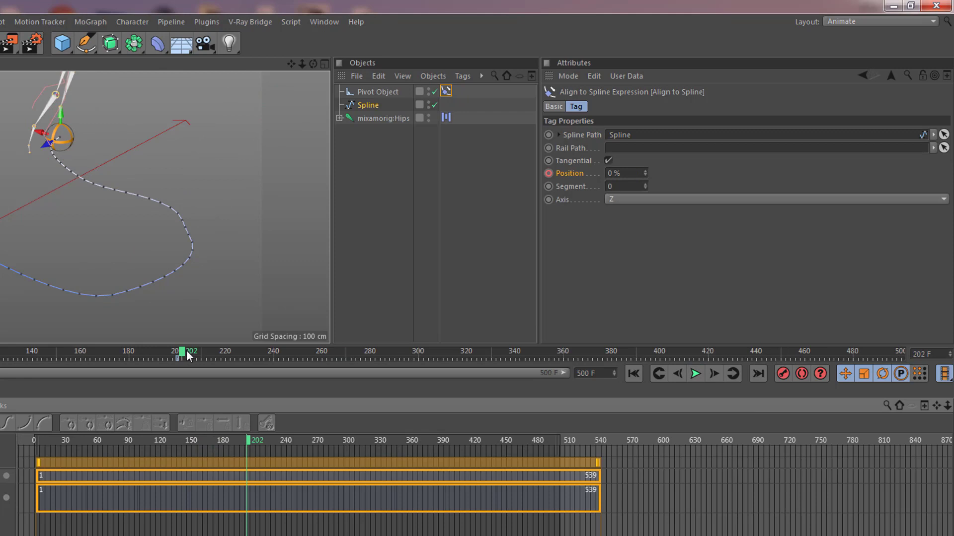
{"action": "left_click_drag", "start_coordinate": [166, 352], "coordinate": [177, 353]}
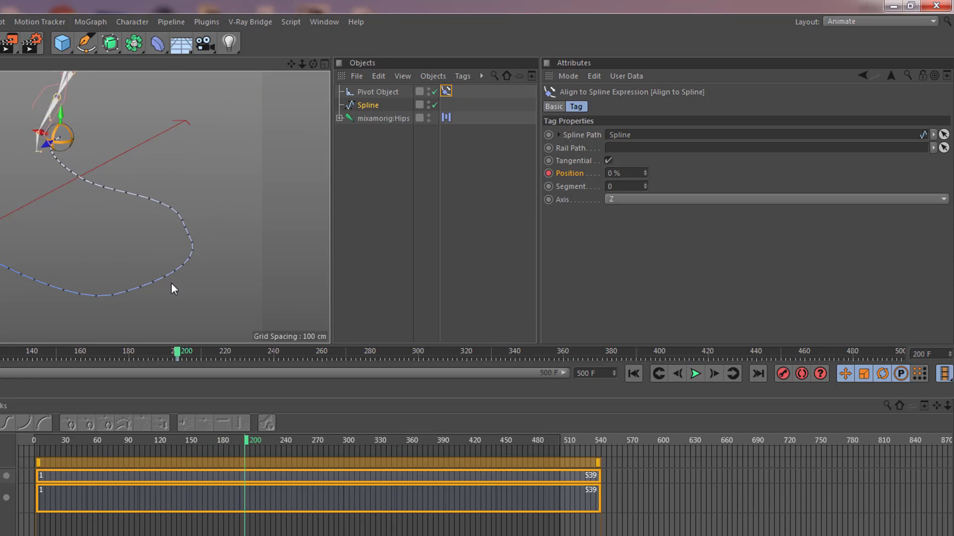
{"action": "left_click_drag", "start_coordinate": [171, 282], "coordinate": [195, 229], "text": "alt"}
{"action": "left_click", "coordinate": [340, 478]}
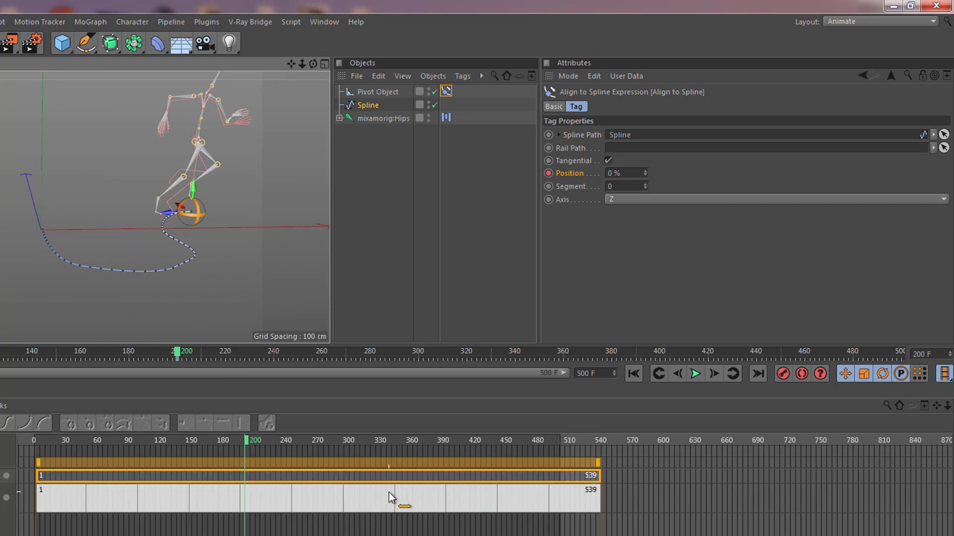
{"action": "left_click", "coordinate": [294, 489]}
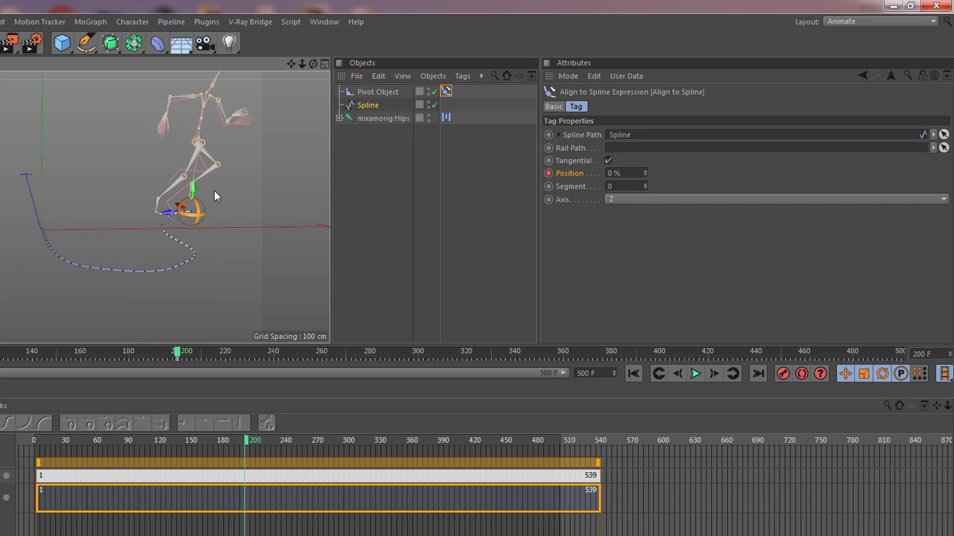
{"action": "left_click", "coordinate": [115, 475], "text": "shift"}
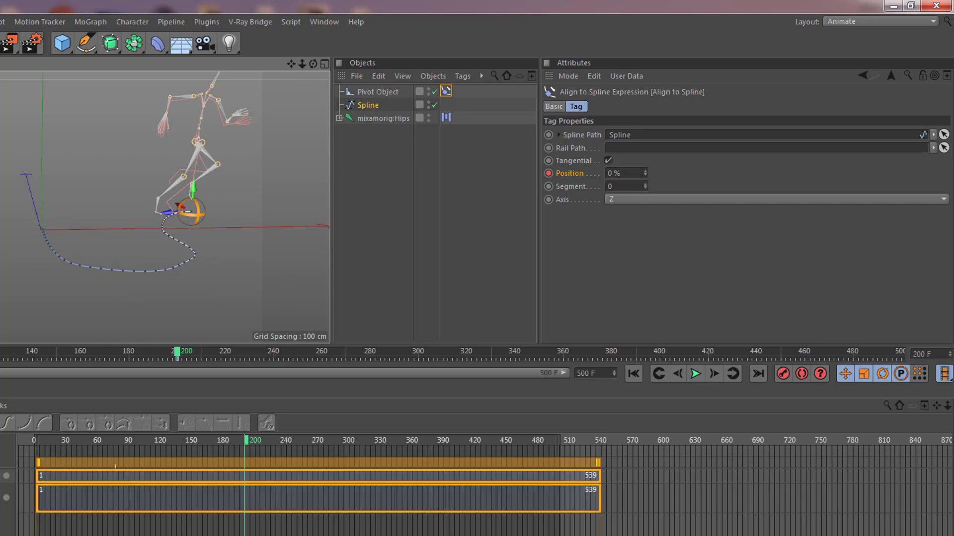
{"action": "left_click", "coordinate": [188, 511], "text": "shift"}
{"action": "left_click", "coordinate": [571, 489], "text": "shift"}
{"action": "left_click", "coordinate": [553, 502], "text": "shift"}
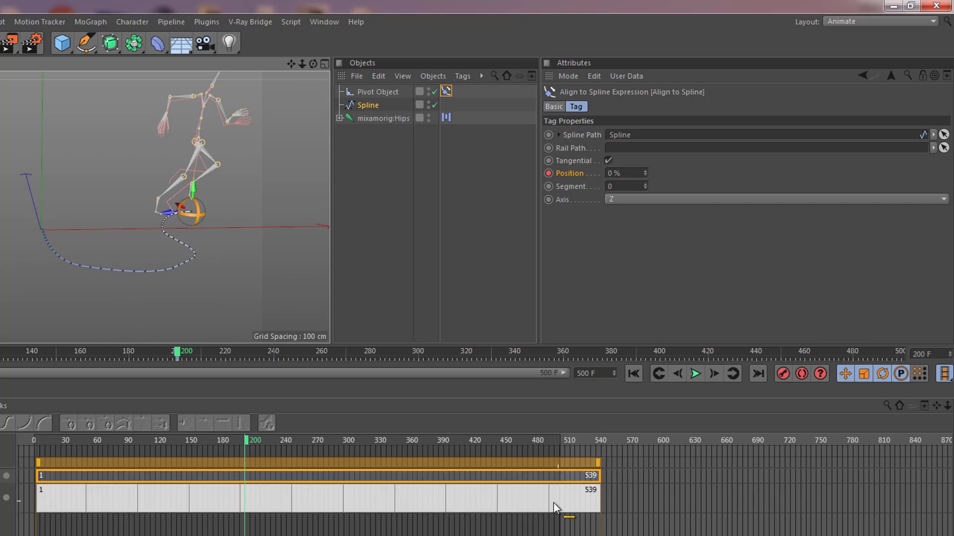
Step: Reduce the running motion clip's Loops to 4 and check the clip's length against the pivot's last keyframe at frame 200
{"action": "left_click", "coordinate": [514, 498]}
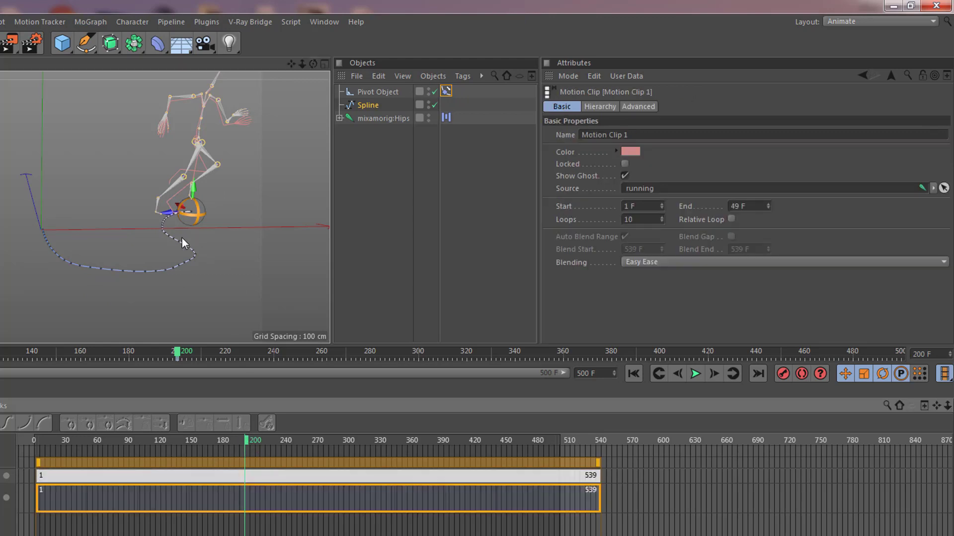
{"action": "left_click", "coordinate": [661, 222]}
{"action": "left_click", "coordinate": [661, 221]}
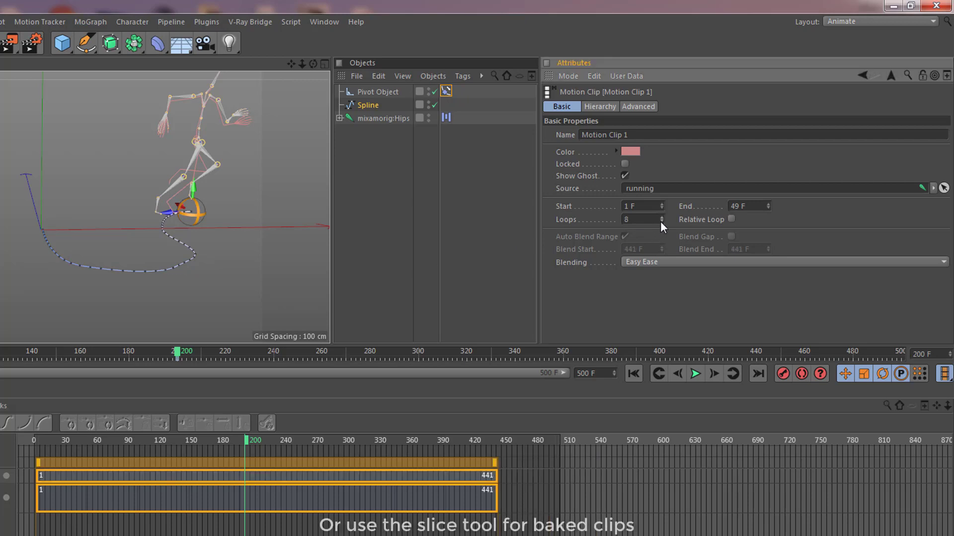
{"action": "left_click", "coordinate": [661, 222]}
{"action": "left_click", "coordinate": [661, 222]}
{"action": "left_click", "coordinate": [661, 222]}
{"action": "left_click", "coordinate": [661, 222]}
{"action": "left_click", "coordinate": [661, 222]}
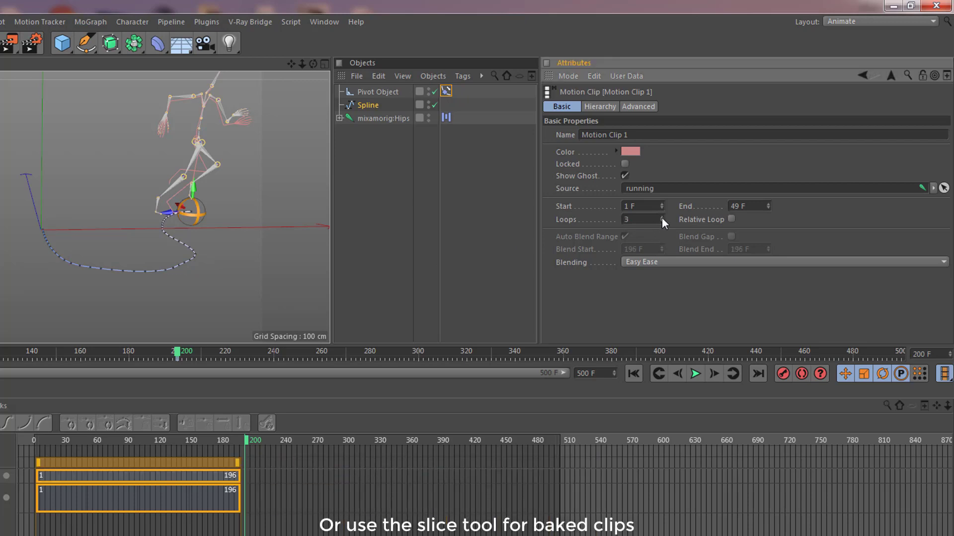
{"action": "left_click", "coordinate": [662, 216]}
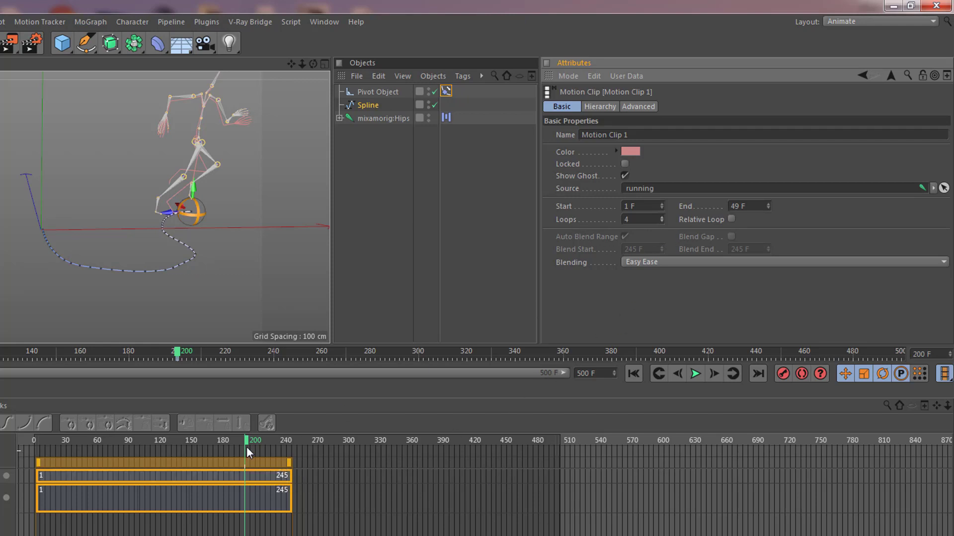
{"action": "mouse_move", "coordinate": [246, 439]}
{"action": "left_mouse_down"}
{"action": "mouse_move", "coordinate": [224, 442]}
{"action": "mouse_move", "coordinate": [264, 451]}
{"action": "mouse_move", "coordinate": [234, 452]}
{"action": "mouse_move", "coordinate": [246, 455]}
{"action": "left_mouse_up"}
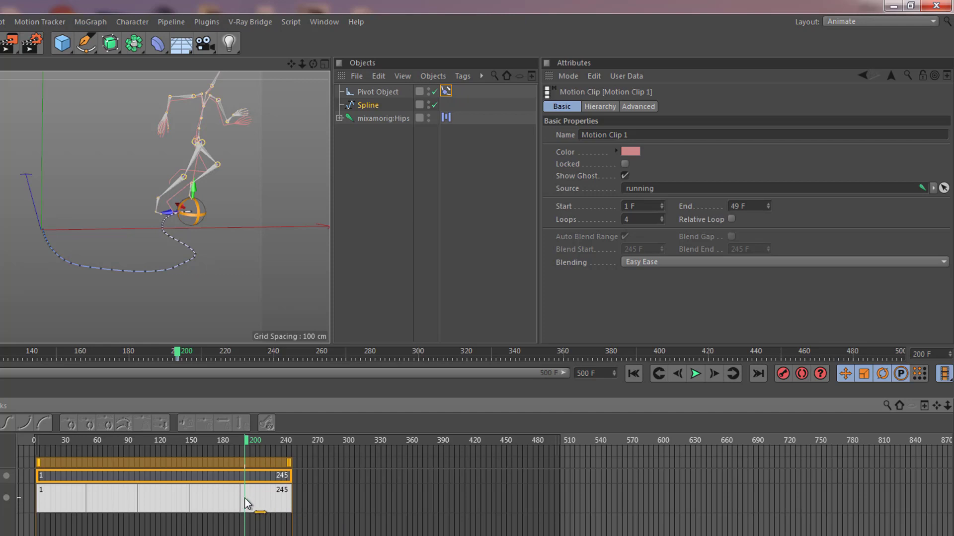
{"action": "left_click", "coordinate": [266, 498]}
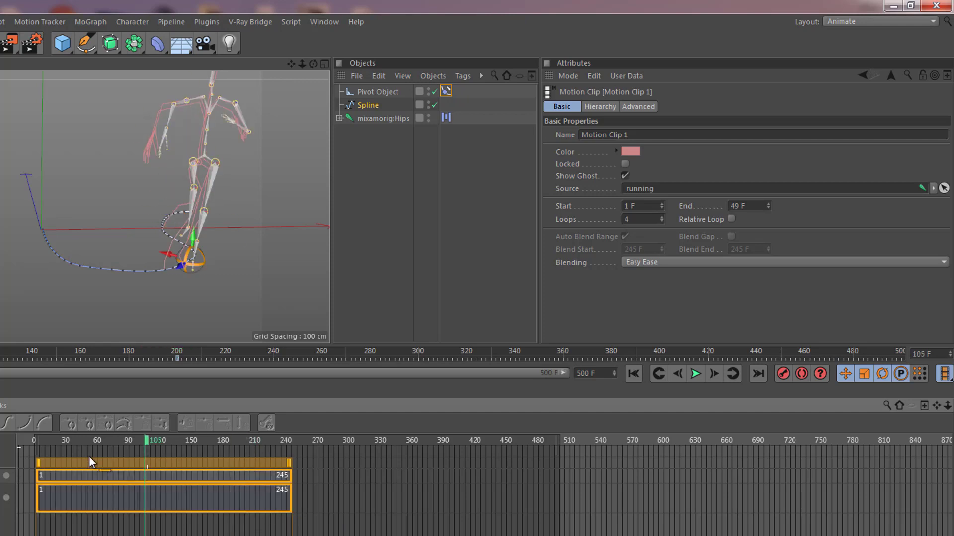
Step: Play the run along the spline to check its pace, and return the playhead to frame 0
{"action": "left_click", "coordinate": [37, 440]}
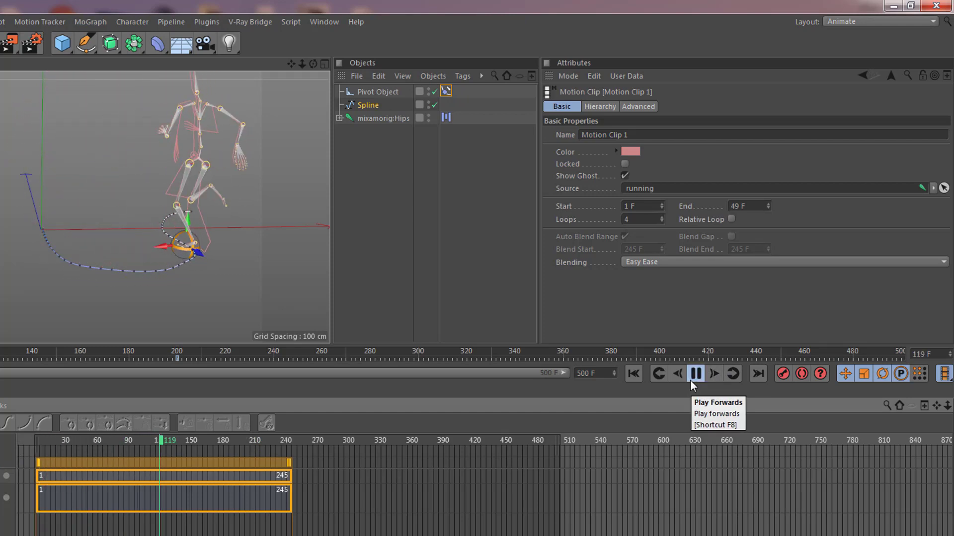
{"action": "left_click", "coordinate": [696, 374]}
{"action": "left_click", "coordinate": [266, 477]}
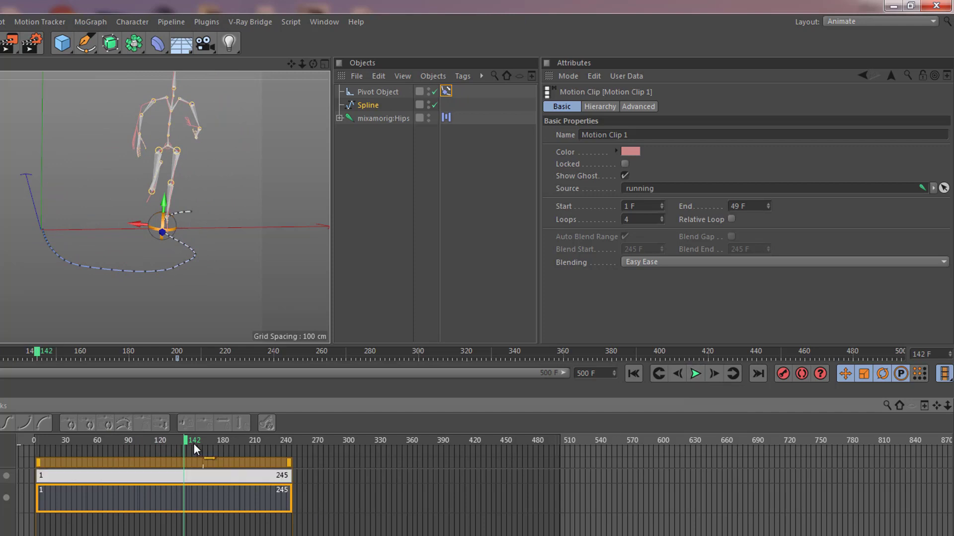
{"action": "left_click_drag", "start_coordinate": [192, 442], "coordinate": [35, 442]}
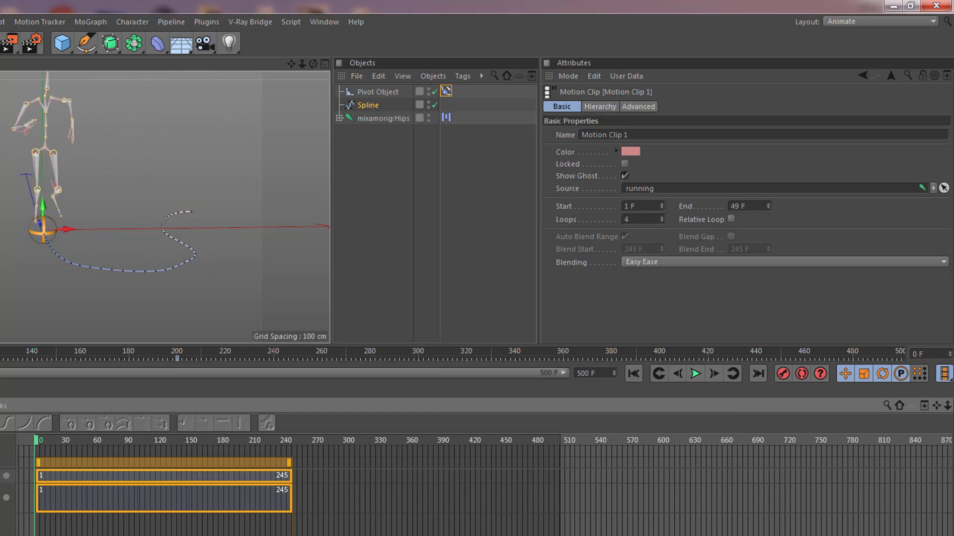
Step: Set the pivot's two Align to Spline Position keys to Linear interpolation and play the animation to check the motion
{"action": "left_click", "coordinate": [446, 91]}
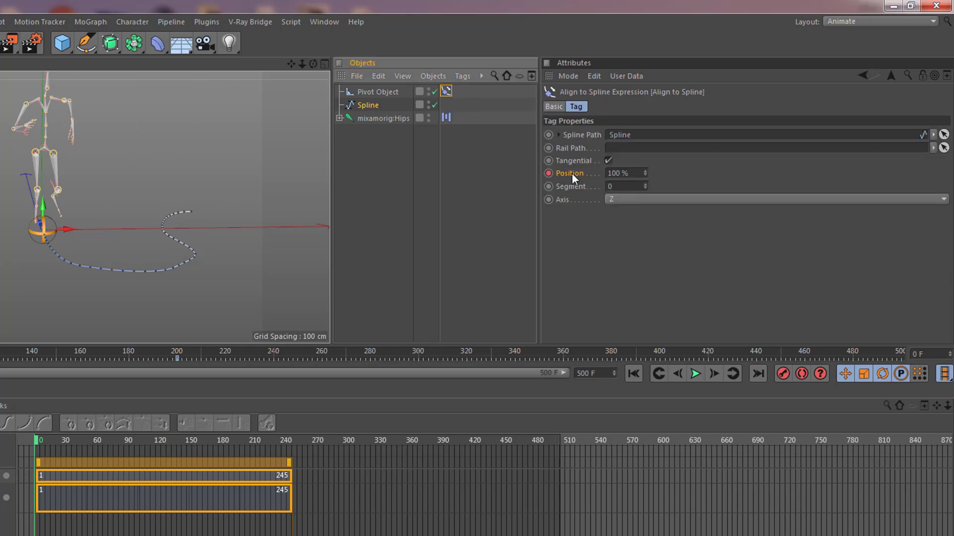
{"action": "left_click", "coordinate": [178, 356]}
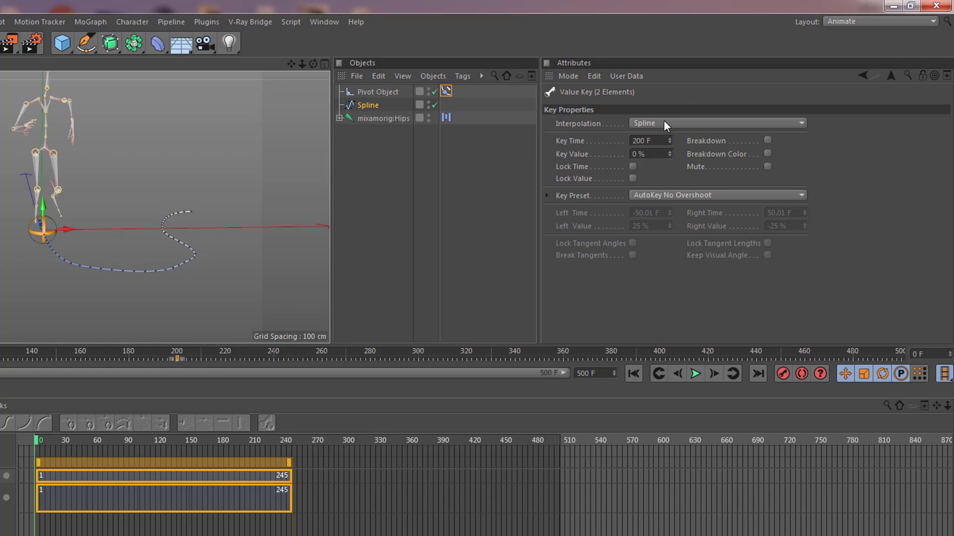
{"action": "left_click", "coordinate": [664, 122]}
{"action": "left_click", "coordinate": [669, 148]}
{"action": "left_click", "coordinate": [702, 119]}
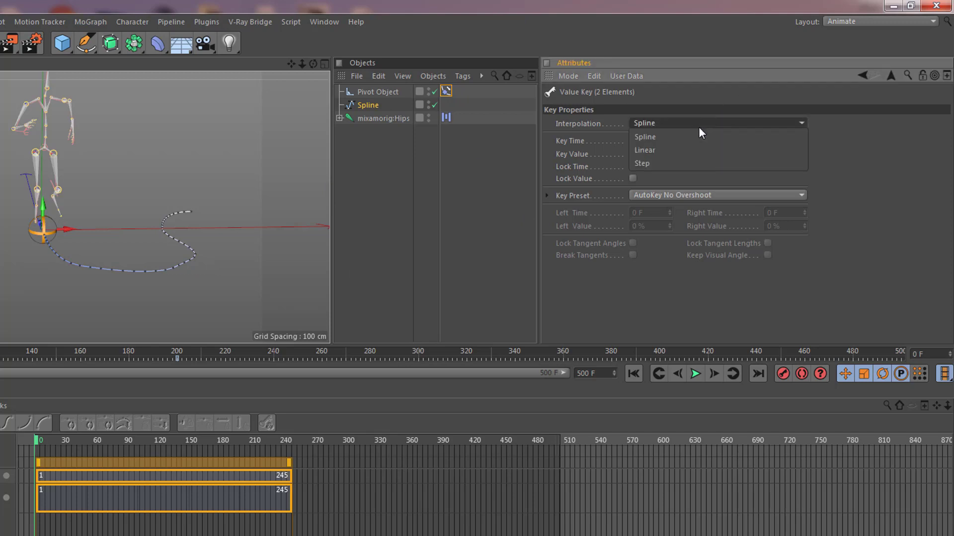
{"action": "left_click", "coordinate": [694, 149]}
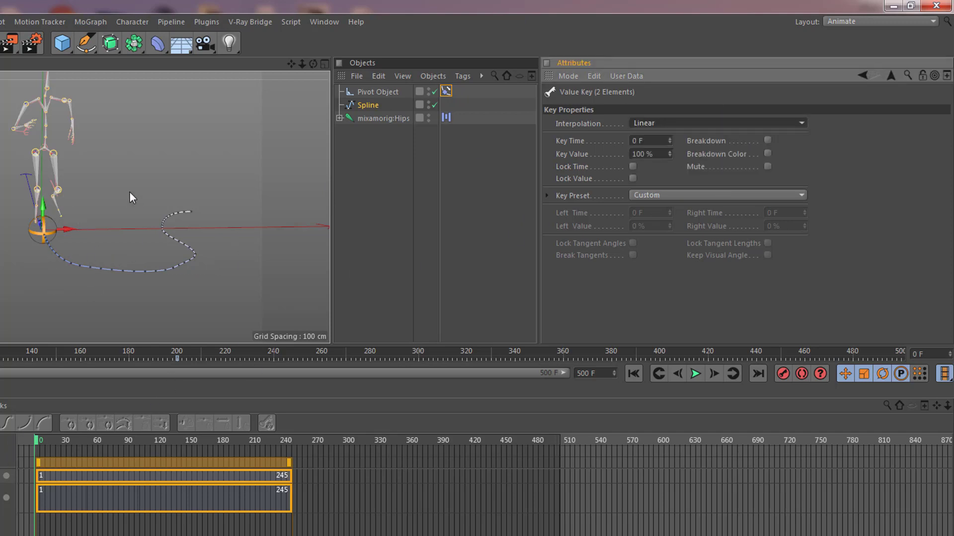
{"action": "left_click", "coordinate": [695, 373]}
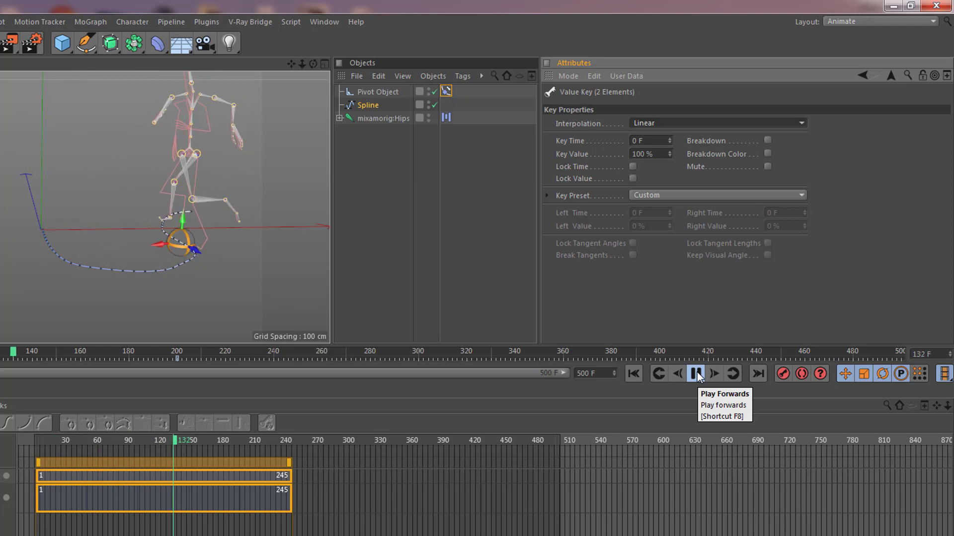
{"action": "left_click", "coordinate": [696, 373]}
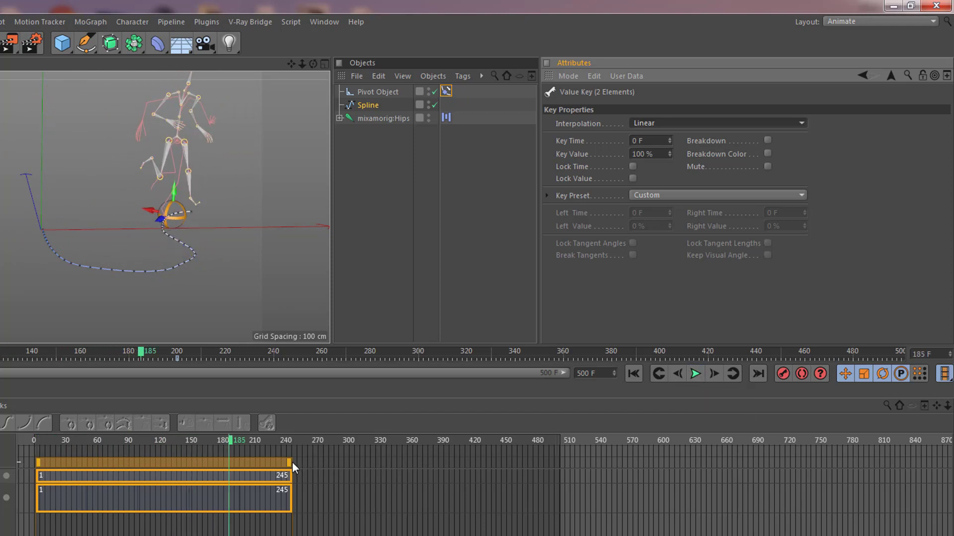
Step: Shorten the running motion clip to end at frame 236 and replay the run from near the start of the spline
{"action": "left_click_drag", "start_coordinate": [290, 461], "coordinate": [280, 461]}
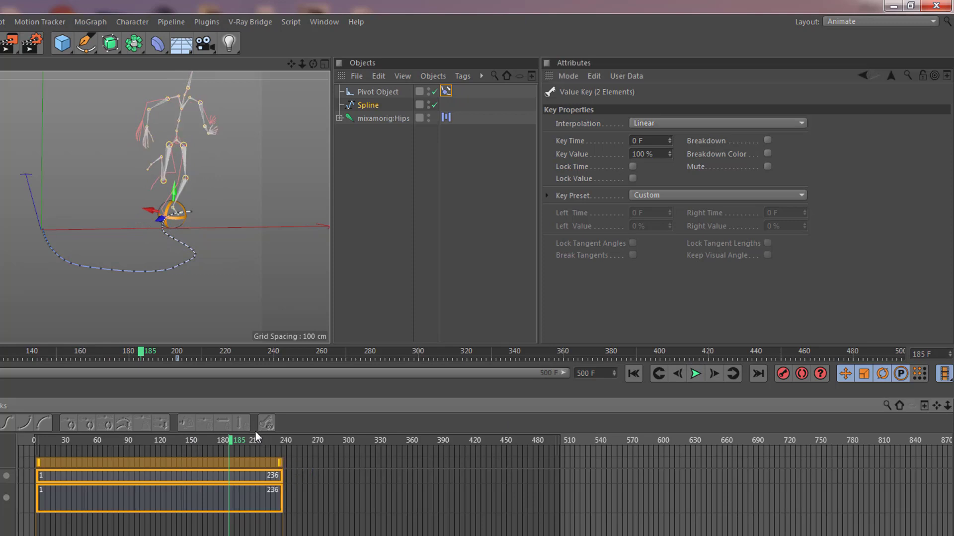
{"action": "left_click_drag", "start_coordinate": [230, 440], "coordinate": [78, 440]}
{"action": "left_click", "coordinate": [695, 374]}
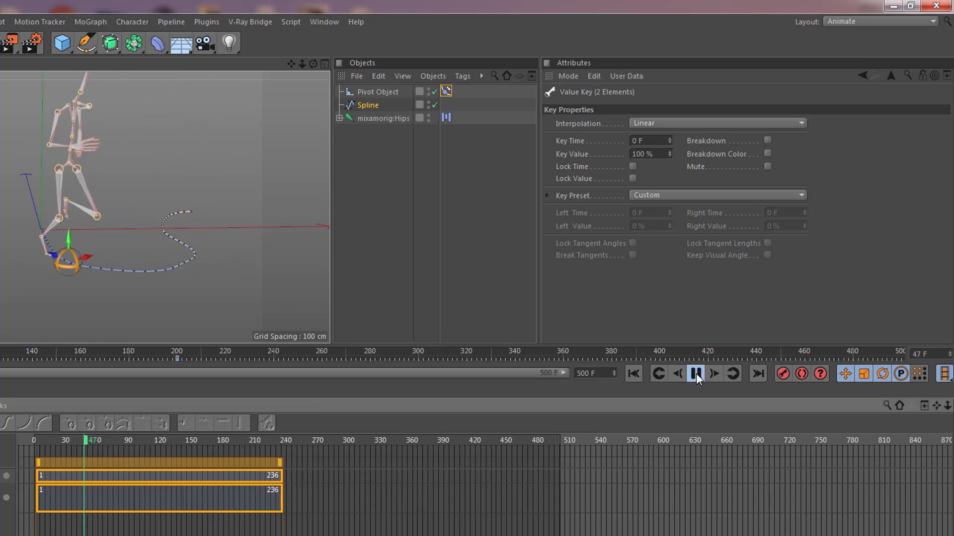
{"action": "left_click", "coordinate": [696, 374]}
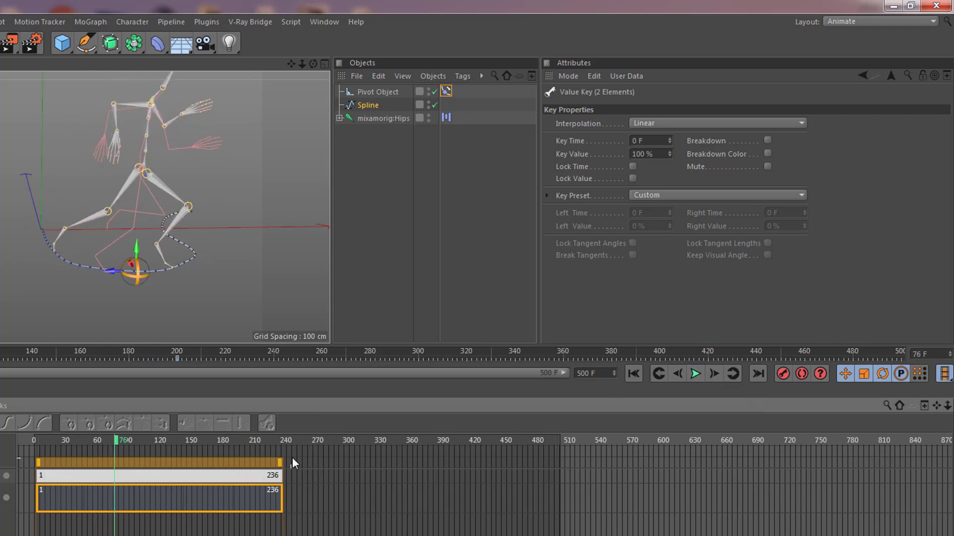
Step: Lengthen the running motion clip to end at frame 260 and play the animation to judge the slower stride
{"action": "left_click_drag", "start_coordinate": [279, 463], "coordinate": [305, 462]}
{"action": "left_click", "coordinate": [700, 372]}
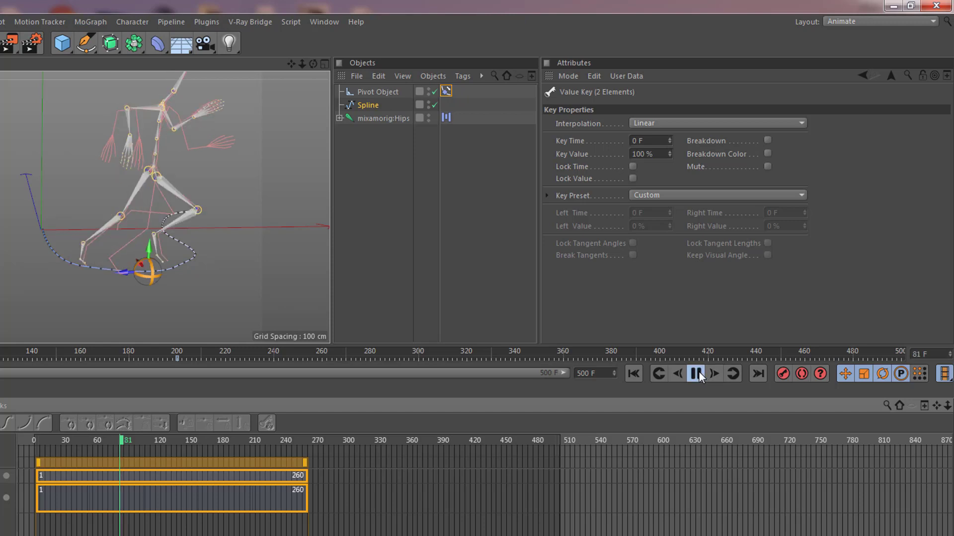
{"action": "left_click", "coordinate": [696, 374]}
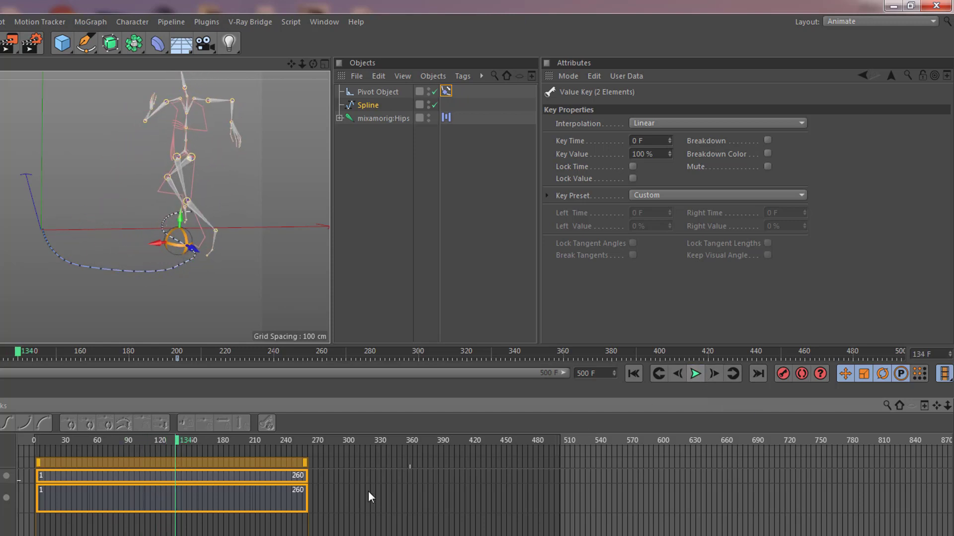
Step: Stretch the running motion clip to end at frame 296 and play the run along the spline
{"action": "left_click_drag", "start_coordinate": [305, 463], "coordinate": [356, 463]}
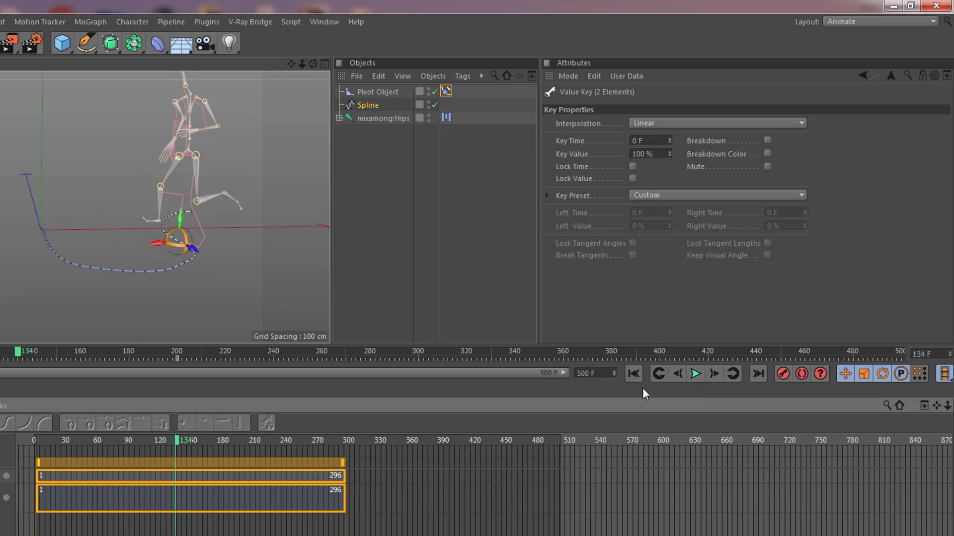
{"action": "left_click", "coordinate": [696, 374]}
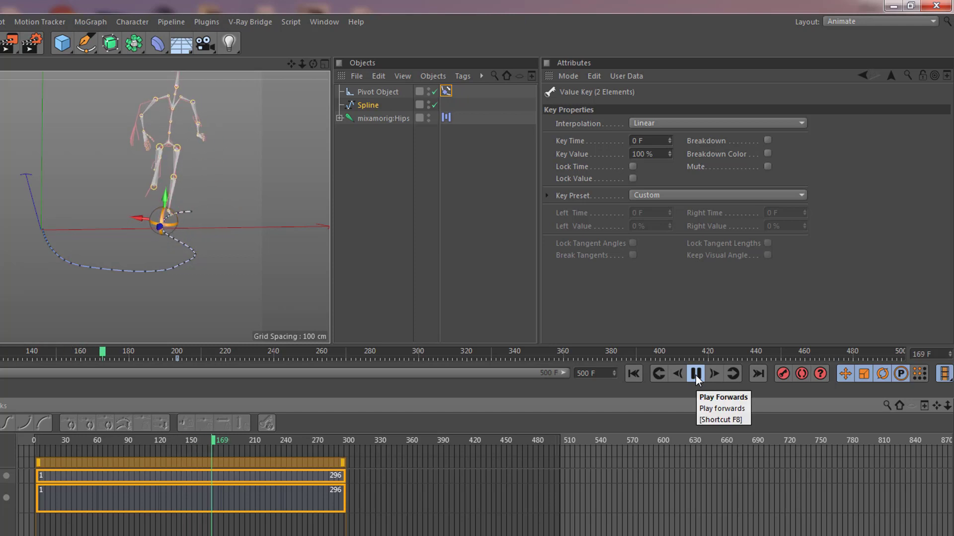
{"action": "left_click", "coordinate": [696, 374]}
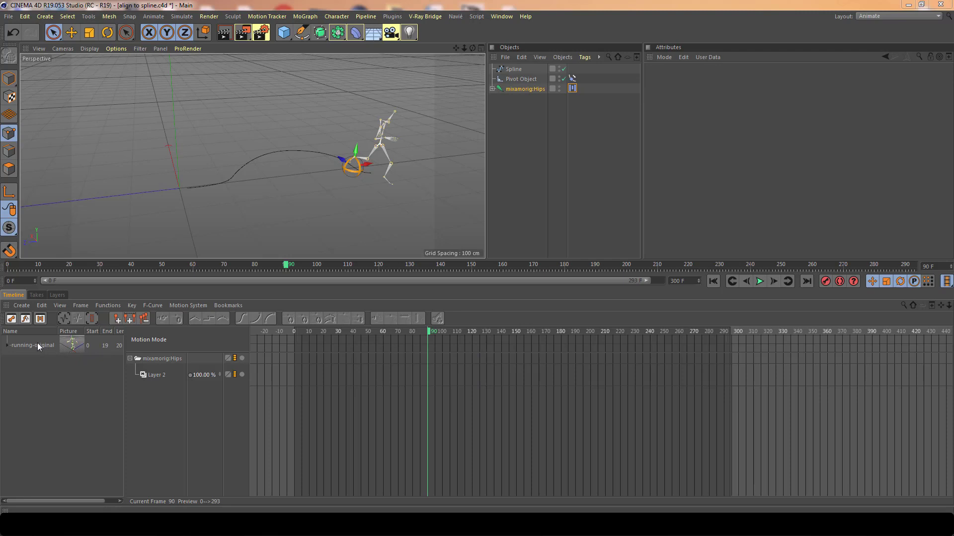
Step: Add the running-original motion source to Layer 2 as a clip starting at frame 0, and set its Loops to 8
{"action": "left_click_drag", "start_coordinate": [37, 346], "coordinate": [304, 372]}
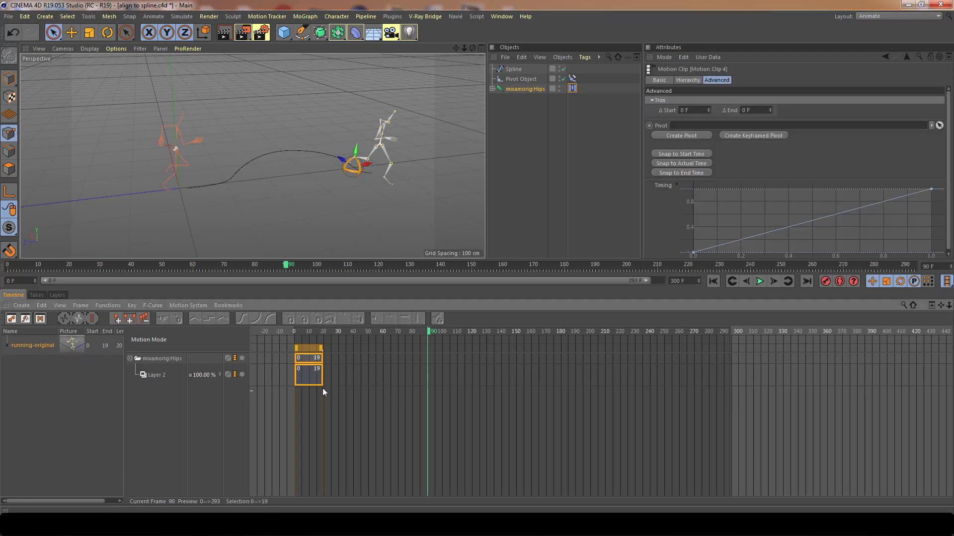
{"action": "left_click", "coordinate": [664, 79]}
{"action": "left_click_drag", "start_coordinate": [734, 163], "coordinate": [734, 163]}
{"action": "left_click", "coordinate": [546, 355]}
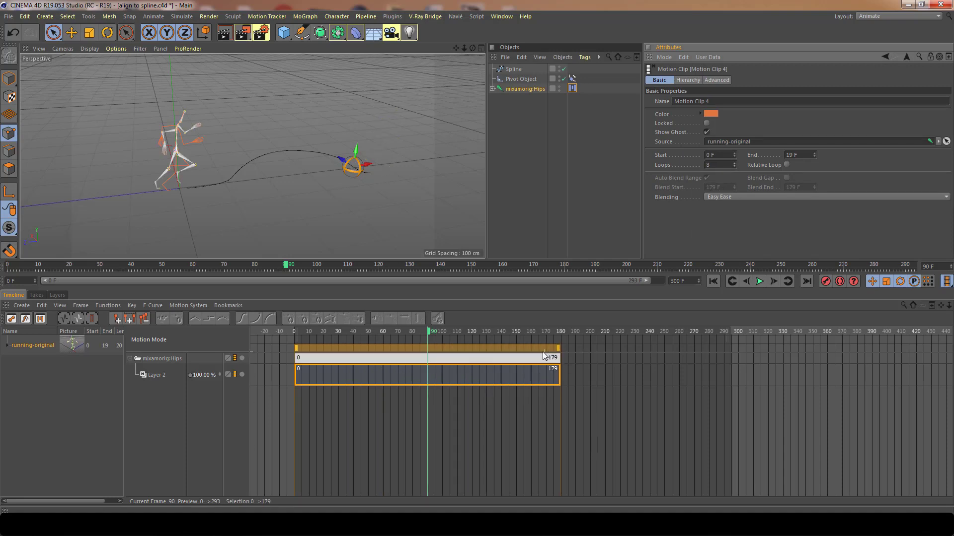
Step: Assign Pivot Object as the new motion clip's pivot and play the animation from frame 17
{"action": "left_click", "coordinate": [716, 80]}
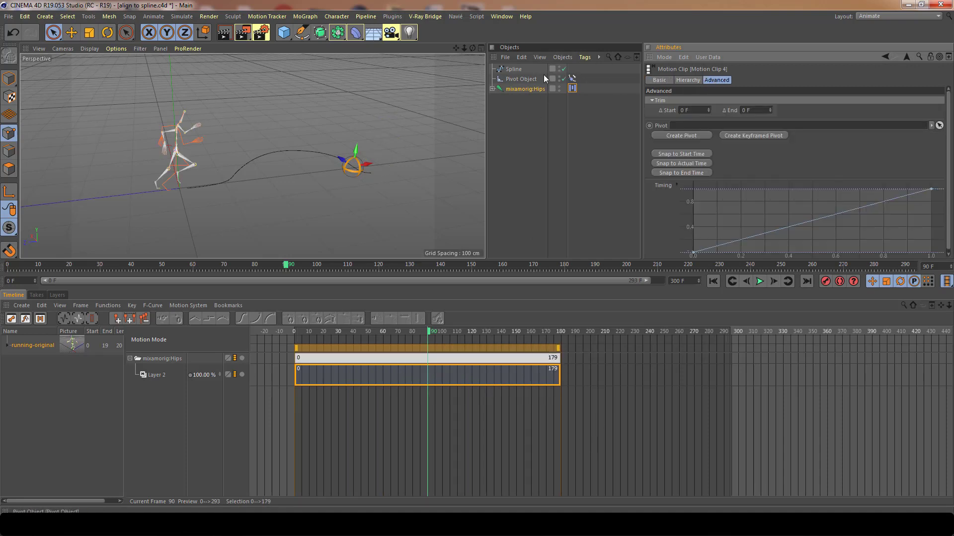
{"action": "left_click_drag", "start_coordinate": [521, 78], "coordinate": [690, 130]}
{"action": "left_click_drag", "start_coordinate": [430, 333], "coordinate": [319, 352]}
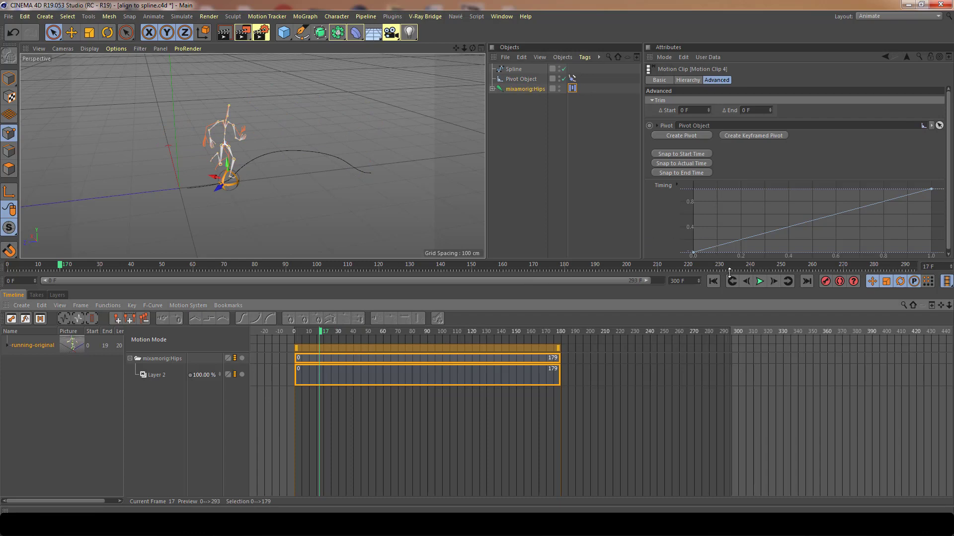
{"action": "left_click", "coordinate": [759, 282]}
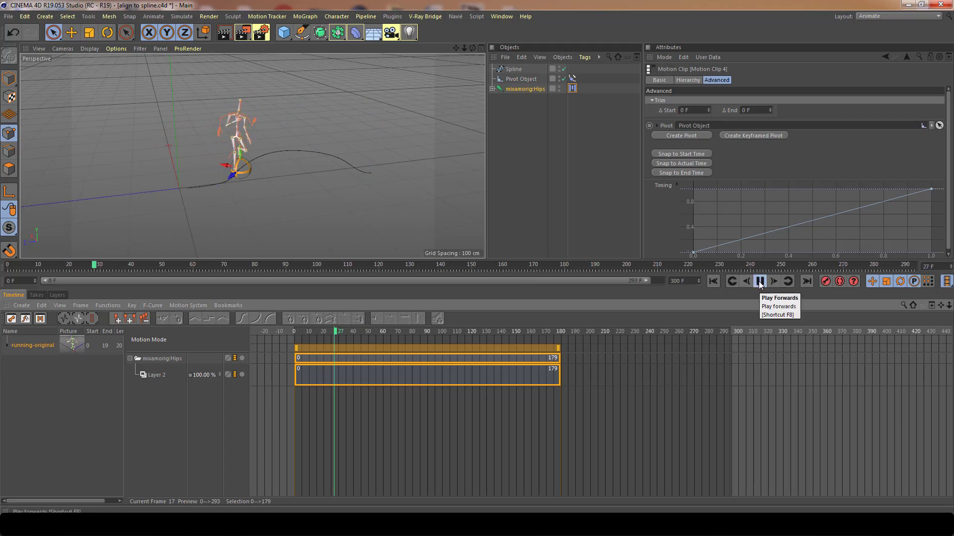
{"action": "left_click", "coordinate": [760, 281]}
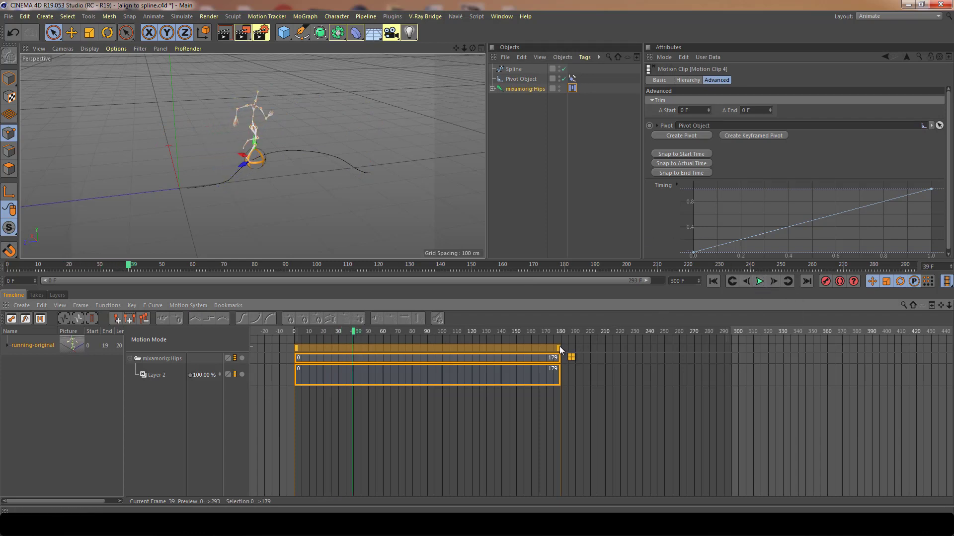
Step: Stretch the running-original clip to end at frame 302 and play the animation to check the stride
{"action": "left_click_drag", "start_coordinate": [559, 346], "coordinate": [741, 348]}
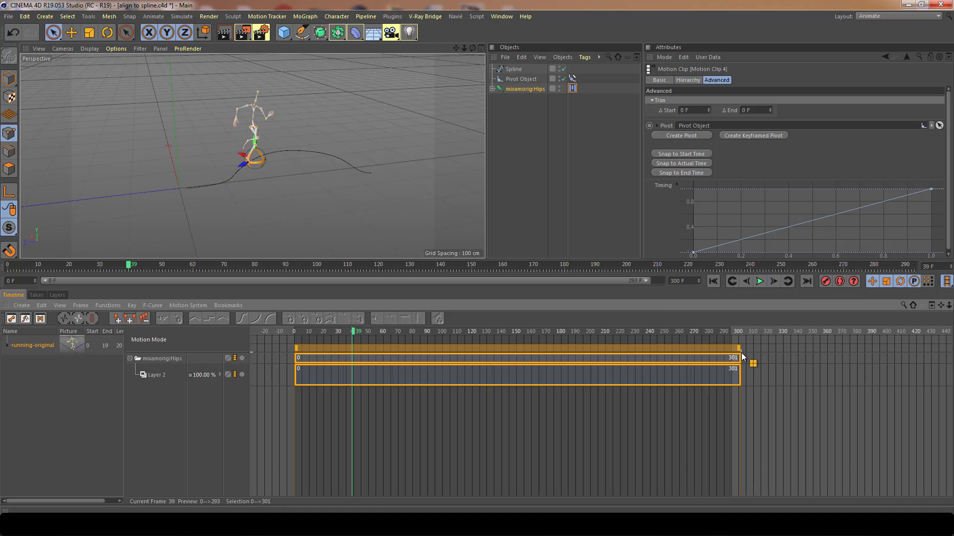
{"action": "left_click", "coordinate": [759, 282]}
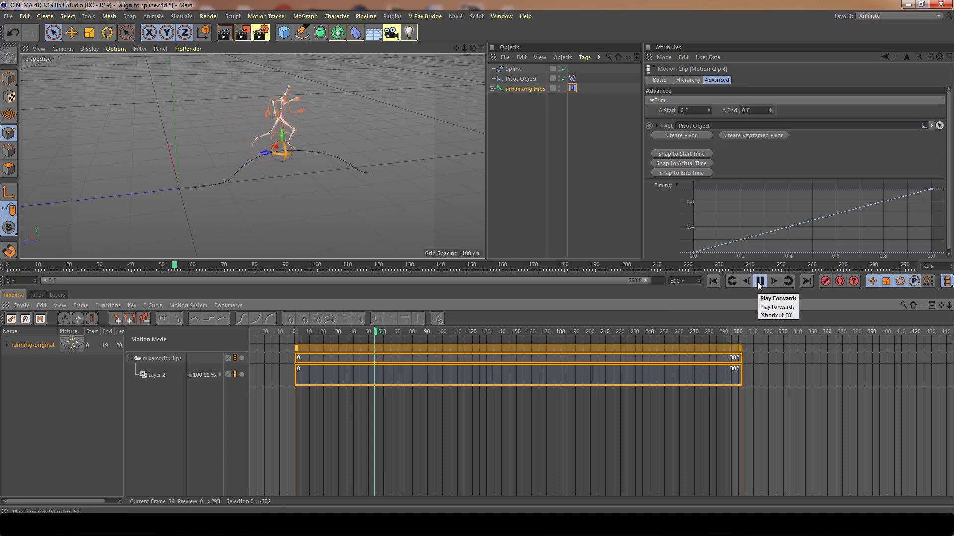
{"action": "left_click", "coordinate": [759, 282]}
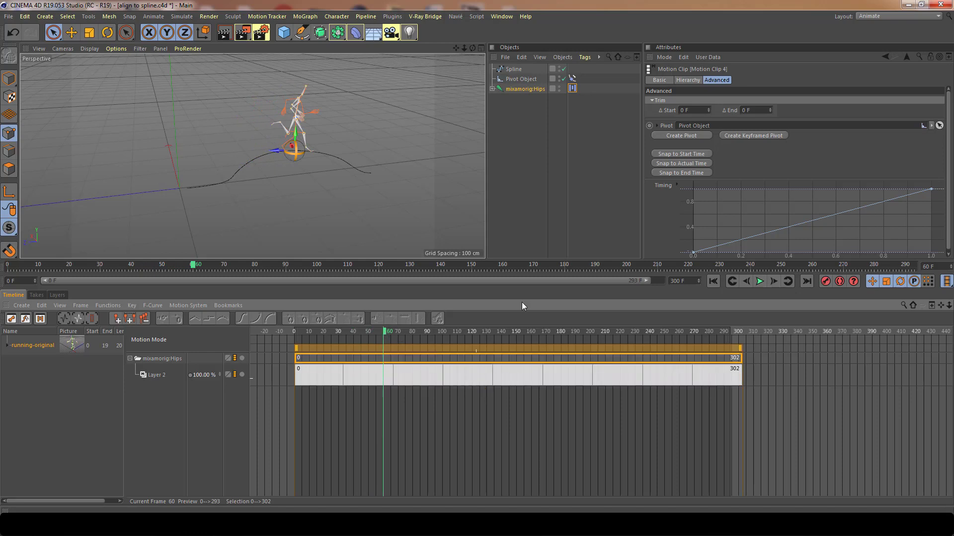
Step: Bake the looped running motion clip with the Motion System's Bake Clips command
{"action": "left_click", "coordinate": [574, 91]}
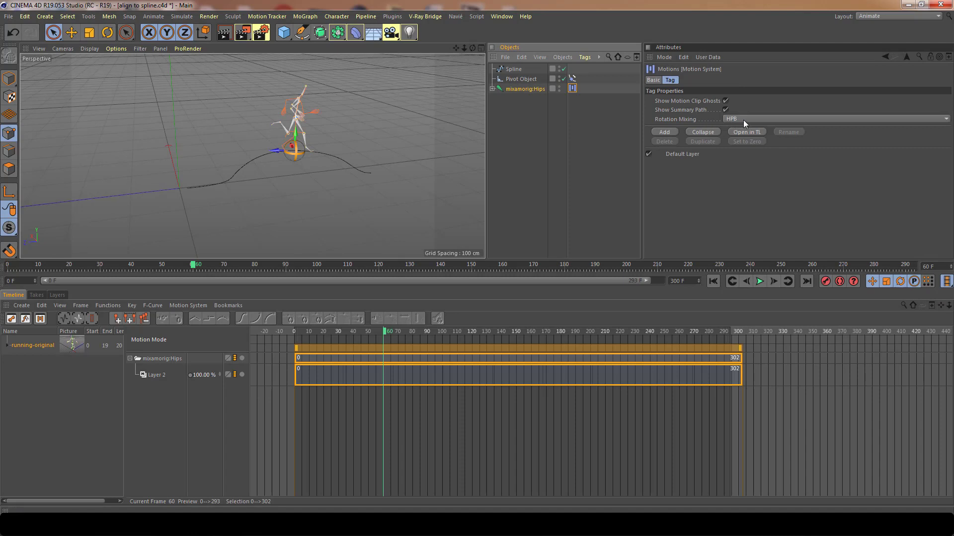
{"action": "left_click", "coordinate": [595, 388]}
{"action": "left_click", "coordinate": [410, 380]}
{"action": "left_click", "coordinate": [188, 304]}
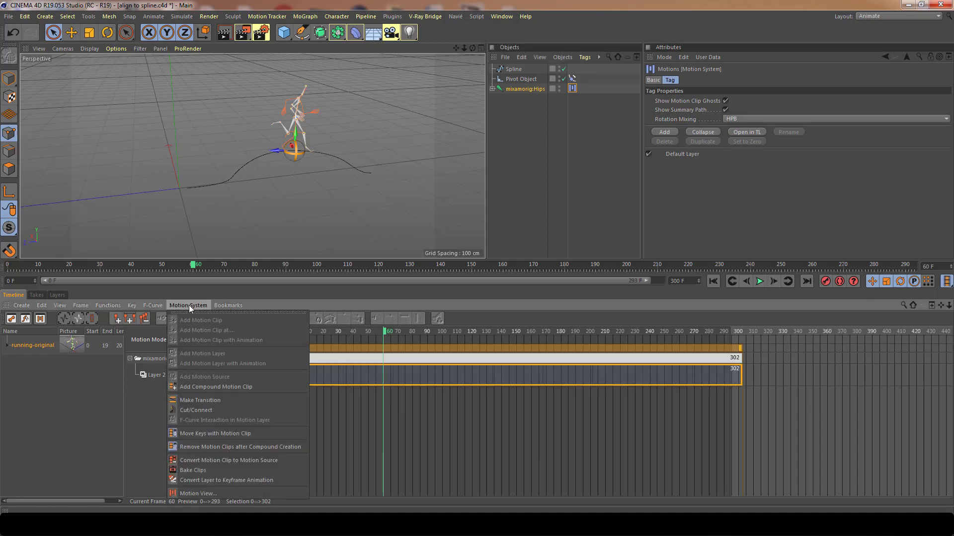
{"action": "left_click", "coordinate": [219, 471]}
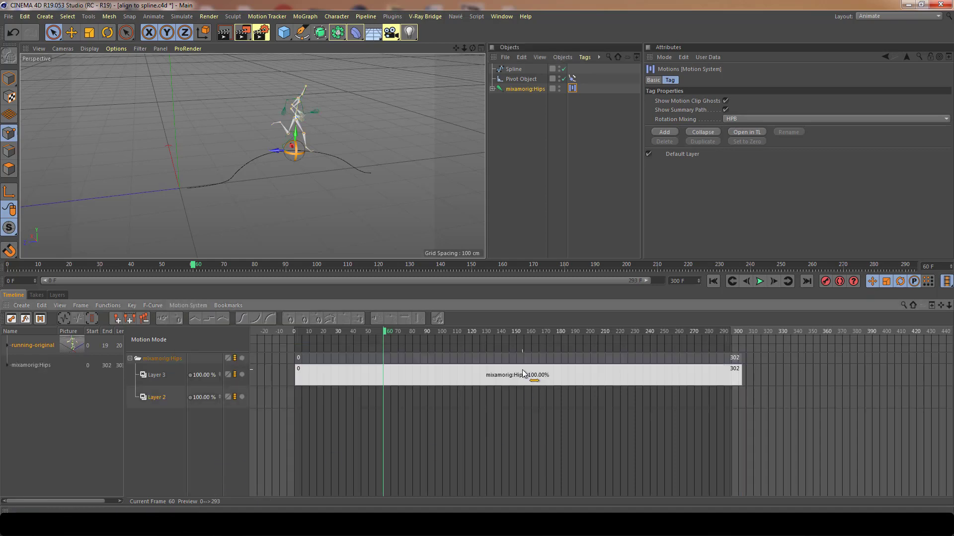
Step: Try assigning Pivot Object as the baked motion clip's pivot, and scrub back to frame 13 to examine the character
{"action": "left_click", "coordinate": [503, 380]}
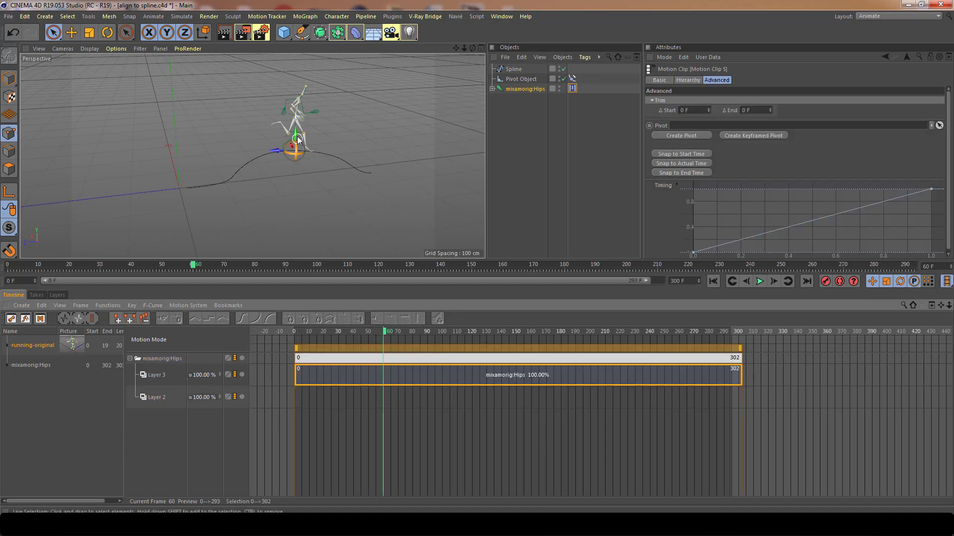
{"action": "scroll", "coordinate": [298, 140], "scroll_direction": "up", "scroll_amount": 6}
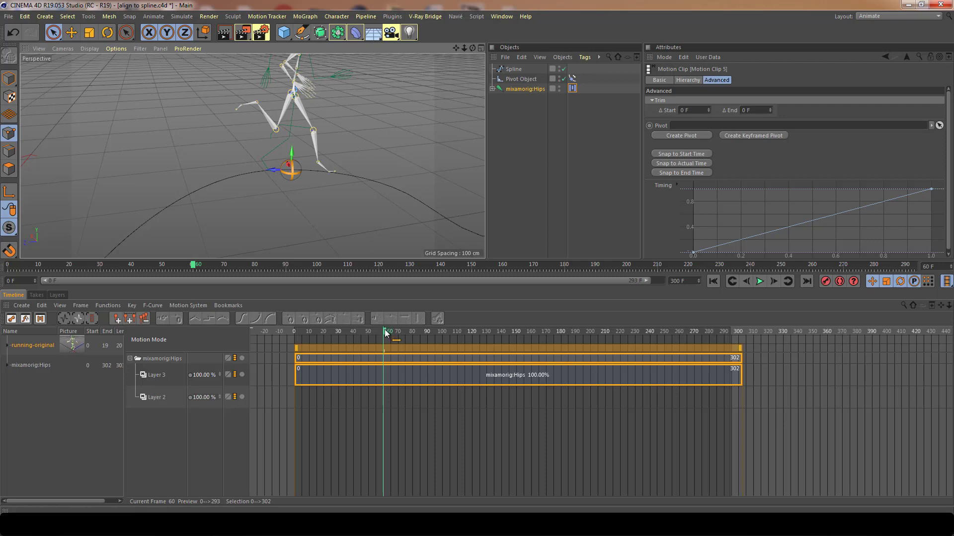
{"action": "mouse_move", "coordinate": [385, 333]}
{"action": "left_mouse_down"}
{"action": "mouse_move", "coordinate": [368, 336]}
{"action": "mouse_move", "coordinate": [378, 340]}
{"action": "left_mouse_up"}
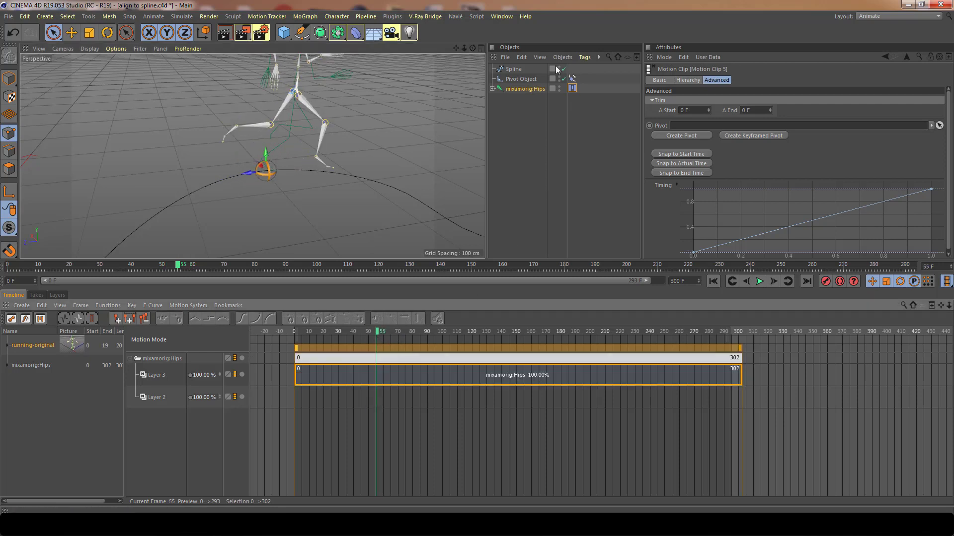
{"action": "left_click_drag", "start_coordinate": [523, 78], "coordinate": [693, 128]}
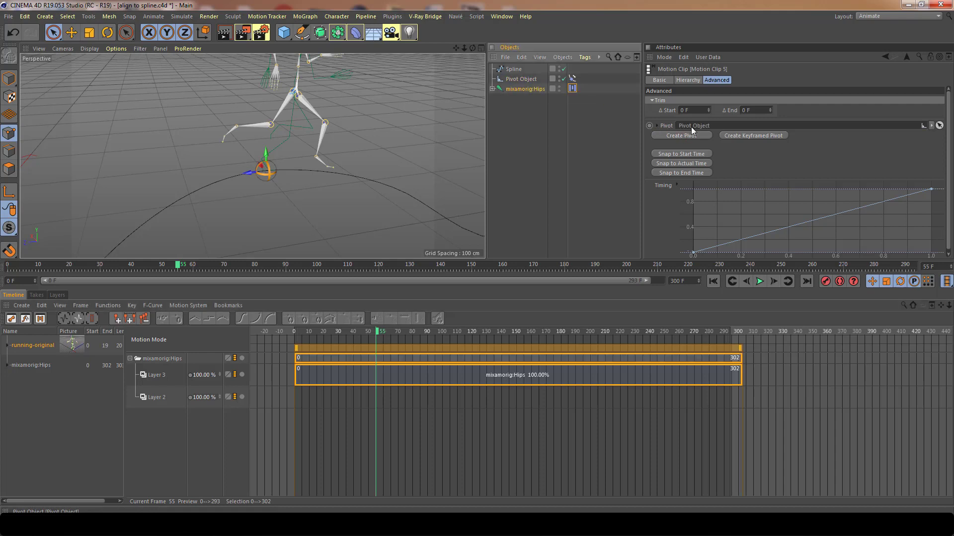
{"action": "left_click", "coordinate": [376, 332]}
{"action": "left_click_drag", "start_coordinate": [342, 337], "coordinate": [315, 340]}
Step: Undo the pivot assignment on the baked motion clip
{"action": "key", "text": "ctrl+z"}
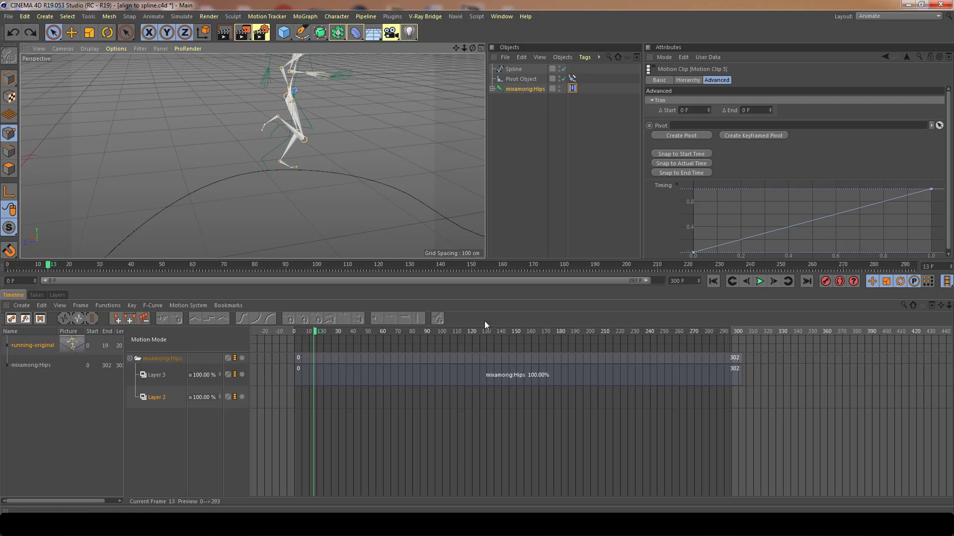
{"action": "left_click_drag", "start_coordinate": [482, 365], "coordinate": [378, 370]}
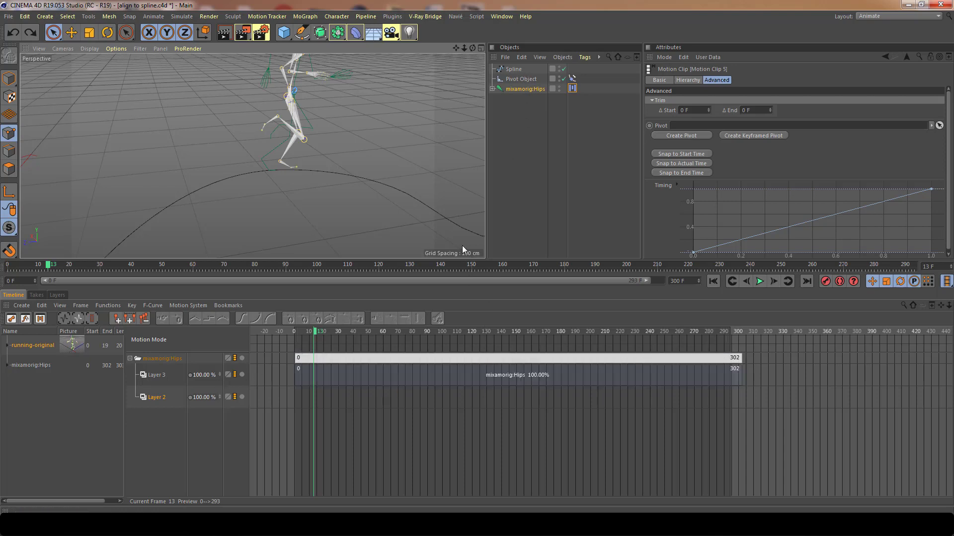
Step: Undo the clip bake and play the original looped running clip along the spline to review the movement
{"action": "left_click_drag", "start_coordinate": [390, 202], "coordinate": [324, 219], "text": "alt"}
{"action": "left_click", "coordinate": [316, 351]}
{"action": "left_click_drag", "start_coordinate": [316, 332], "coordinate": [531, 336]}
{"action": "left_click_drag", "start_coordinate": [625, 338], "coordinate": [312, 361]}
{"action": "left_click", "coordinate": [313, 360]}
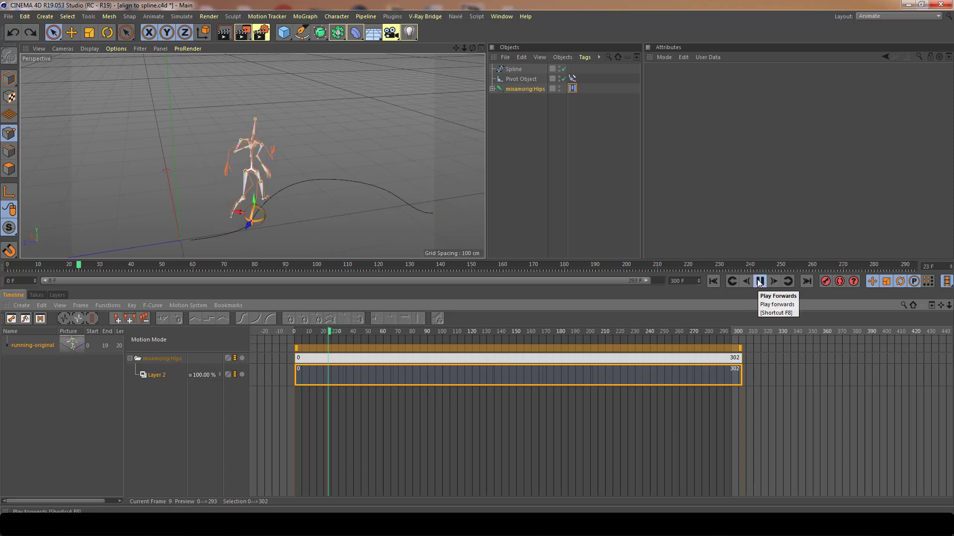
{"action": "left_click", "coordinate": [760, 281]}
Step: Return to frame 0 and bake the looped running clip into a new layer with Bake Clips
{"action": "left_click", "coordinate": [473, 381]}
{"action": "left_click", "coordinate": [447, 422]}
{"action": "left_click_drag", "start_coordinate": [334, 338], "coordinate": [287, 344]}
{"action": "left_click", "coordinate": [187, 305]}
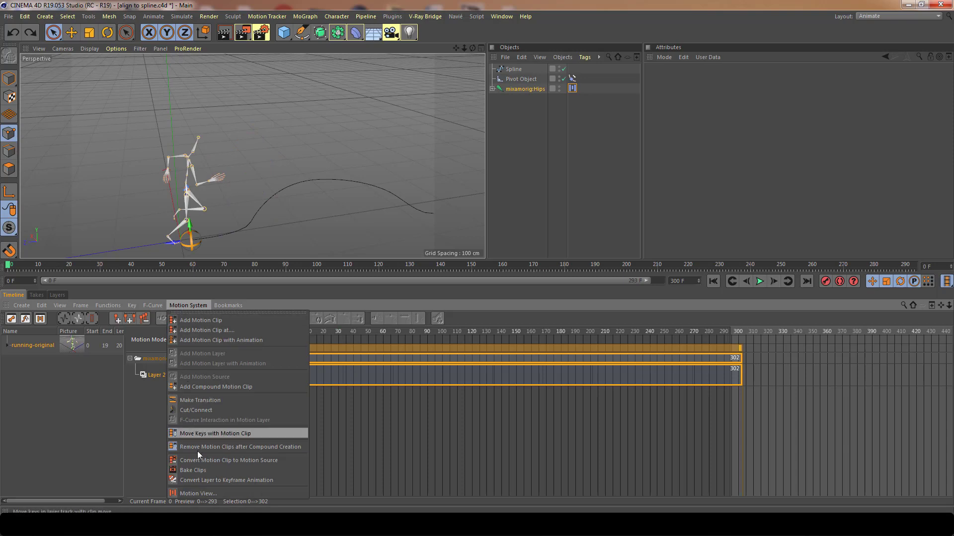
{"action": "left_click", "coordinate": [205, 468]}
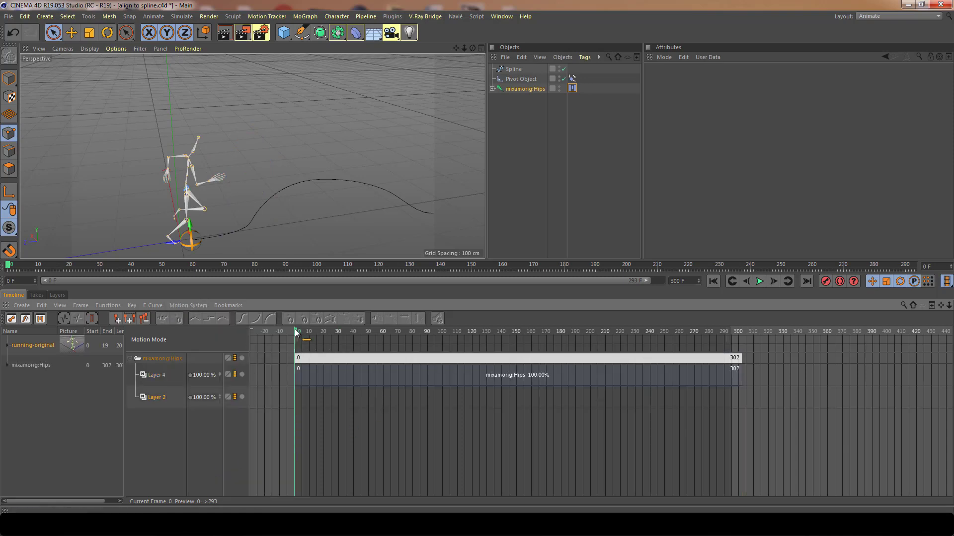
Step: Assign Pivot Object as the baked mixamorig:Hips clip's pivot and scrub to frame 38 to examine the character on the spline
{"action": "left_click", "coordinate": [521, 379]}
{"action": "left_click_drag", "start_coordinate": [519, 82], "coordinate": [699, 127]}
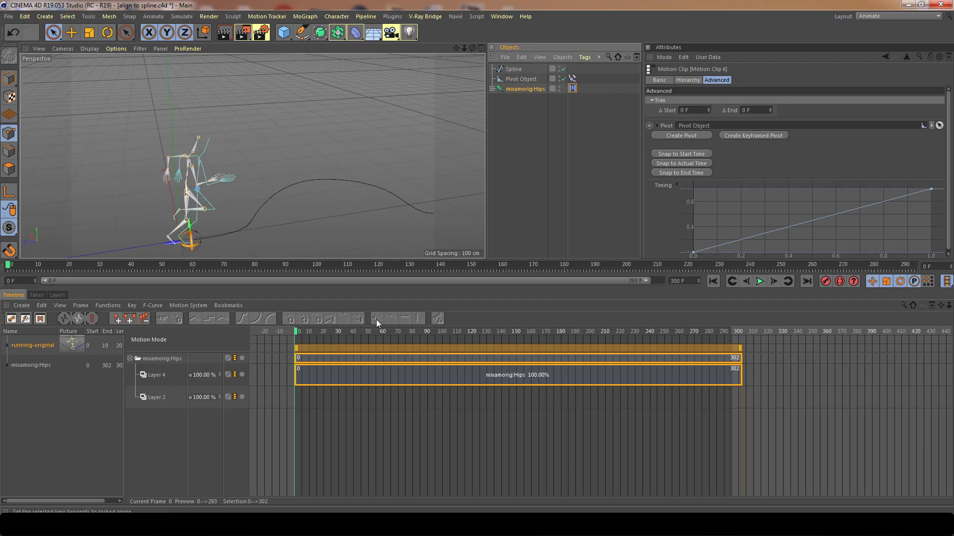
{"action": "left_click_drag", "start_coordinate": [297, 332], "coordinate": [350, 330]}
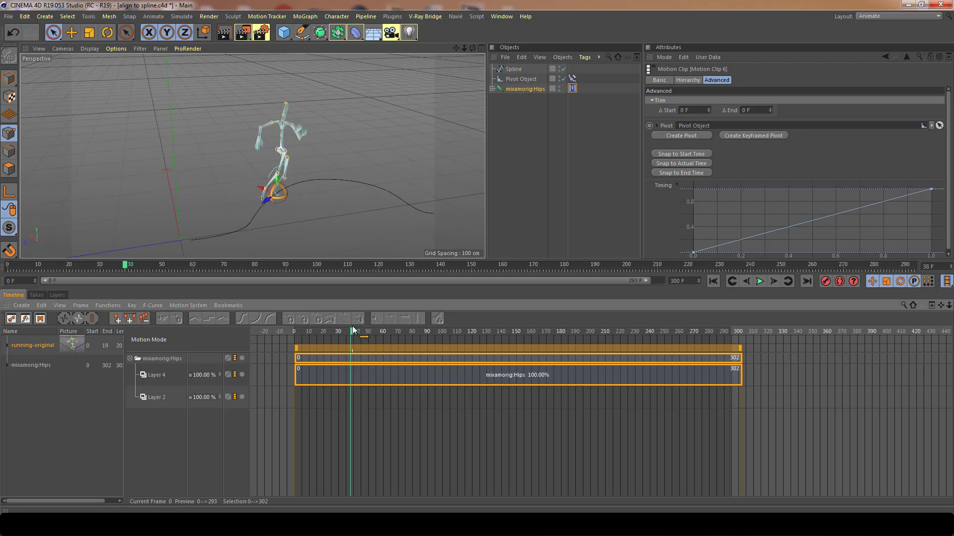
{"action": "mouse_move", "coordinate": [298, 204]}
{"action": "left_mouse_down", "text": "alt"}
{"action": "mouse_move", "coordinate": [245, 187]}
{"action": "mouse_move", "coordinate": [302, 193]}
{"action": "left_mouse_up", "text": "alt"}
{"action": "scroll", "coordinate": [307, 196], "scroll_direction": "up", "scroll_amount": 5}
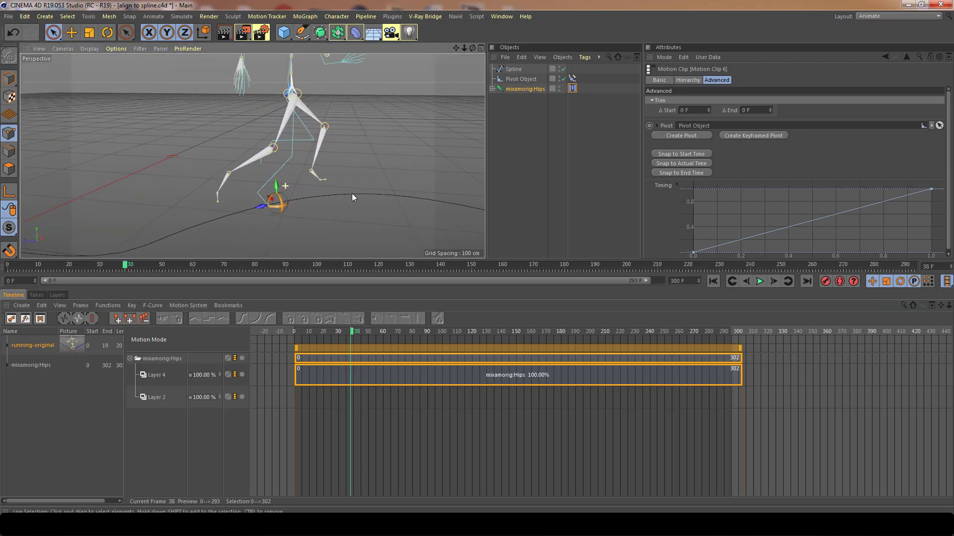
Step: Cut the baked mixamorig:Hips clip at frames 38 and 45 with Cut/Connect
{"action": "right_click", "coordinate": [361, 381]}
{"action": "left_click", "coordinate": [378, 430]}
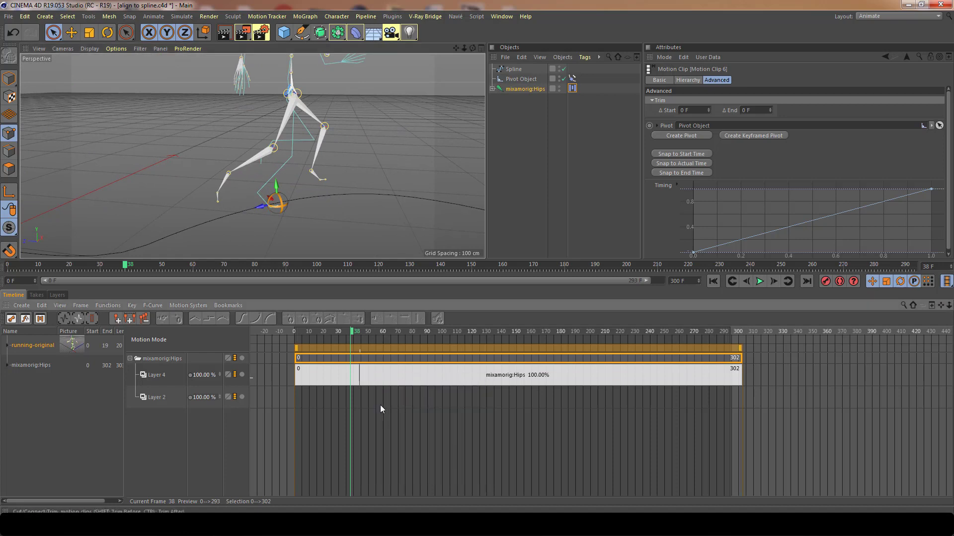
{"action": "left_click", "coordinate": [351, 375]}
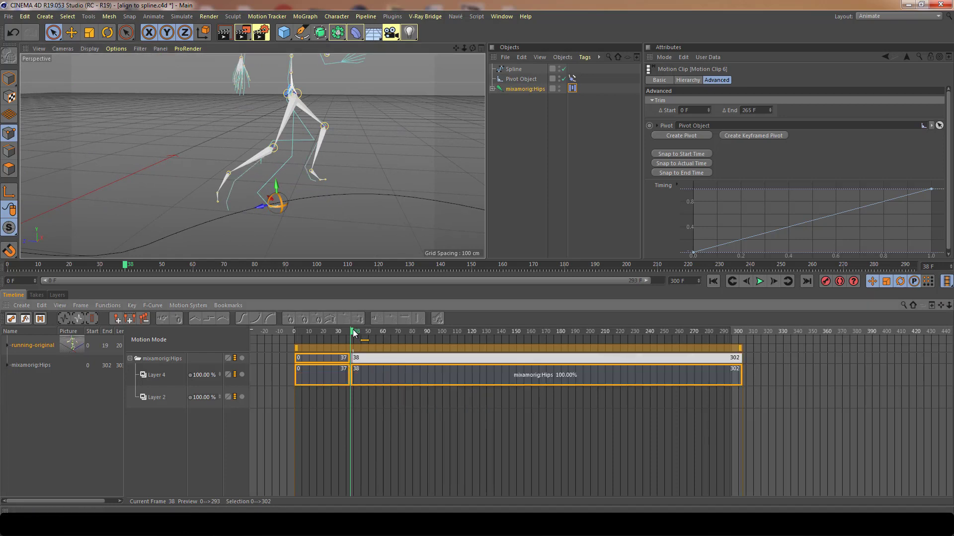
{"action": "left_click_drag", "start_coordinate": [354, 334], "coordinate": [362, 333]}
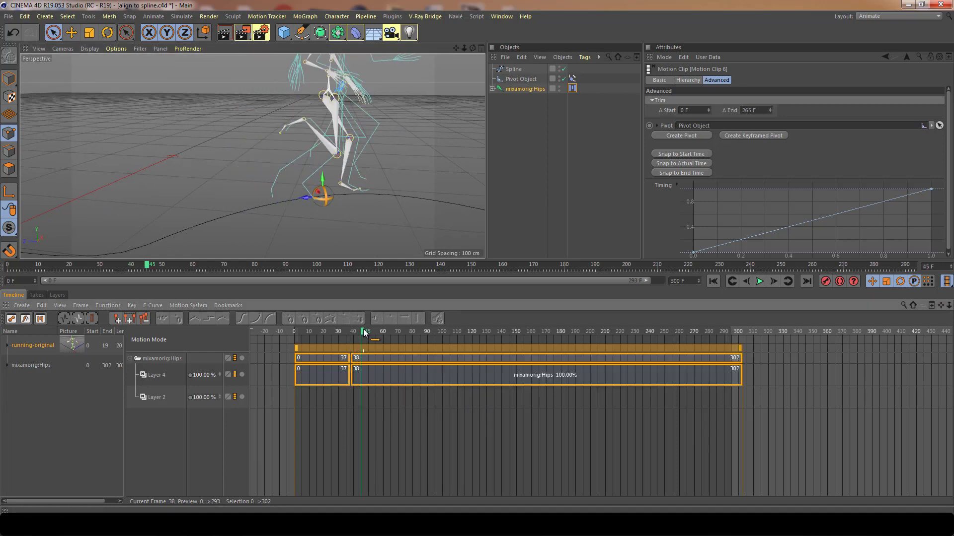
{"action": "left_click", "coordinate": [362, 373]}
{"action": "right_click", "coordinate": [374, 378]}
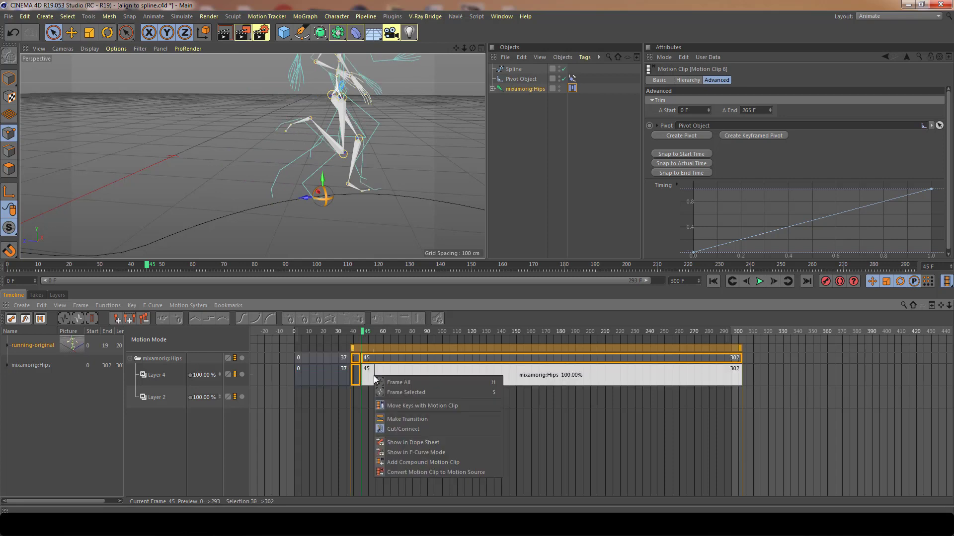
{"action": "left_click", "coordinate": [419, 428]}
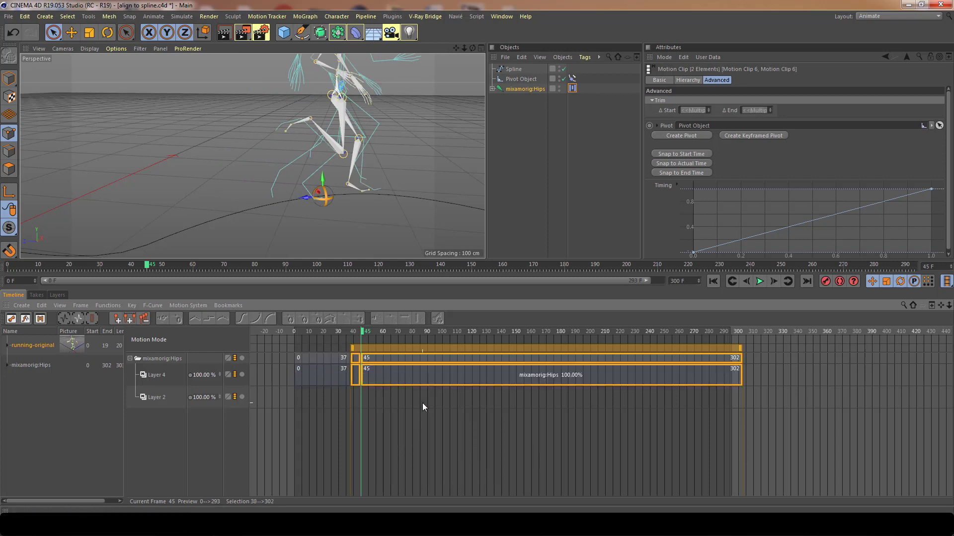
Step: Move the last clip section to start at frame 70 and stretch the middle section to end at frame 70
{"action": "left_click_drag", "start_coordinate": [417, 376], "coordinate": [448, 378]}
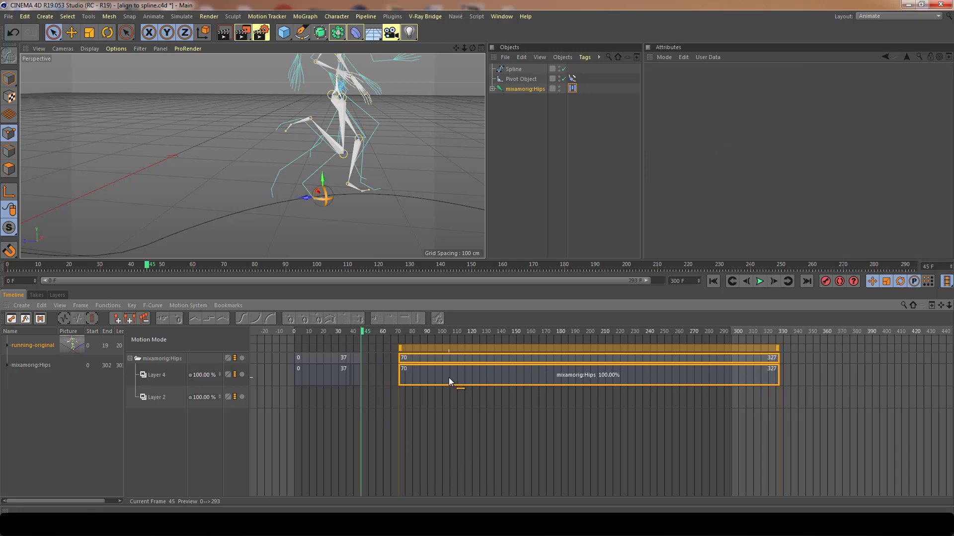
{"action": "left_click", "coordinate": [356, 363]}
Step: Play the animation from frame 22 to check the run through the stretched middle section
{"action": "left_click_drag", "start_coordinate": [360, 346], "coordinate": [326, 333]}
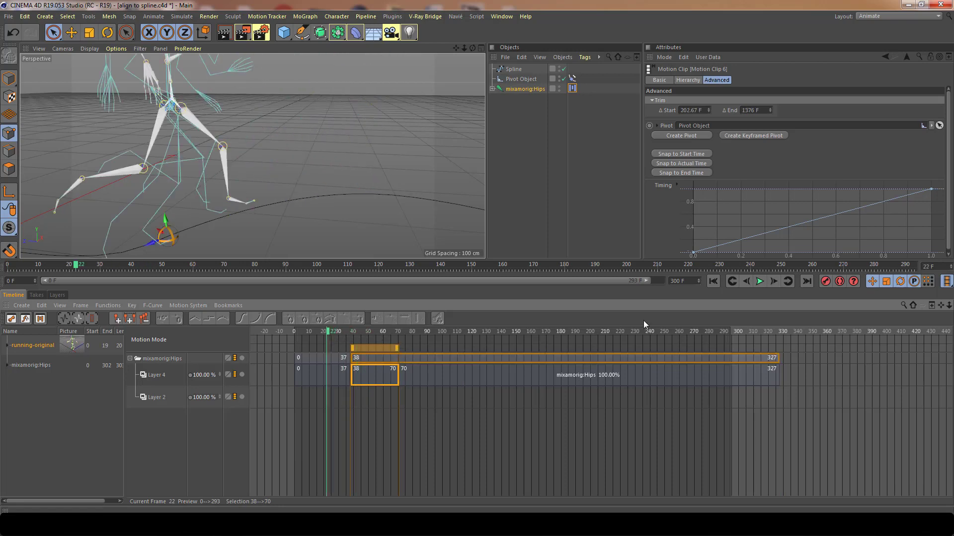
{"action": "left_click", "coordinate": [759, 282]}
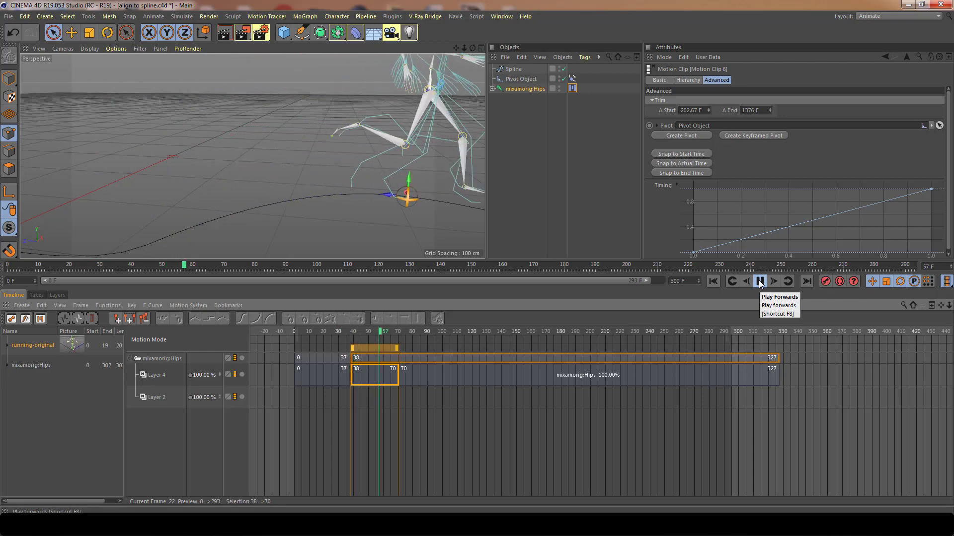
{"action": "left_click", "coordinate": [760, 281]}
Step: Extend the preview range's end to frame 300
{"action": "scroll", "coordinate": [465, 408], "scroll_direction": "down", "scroll_amount": 3}
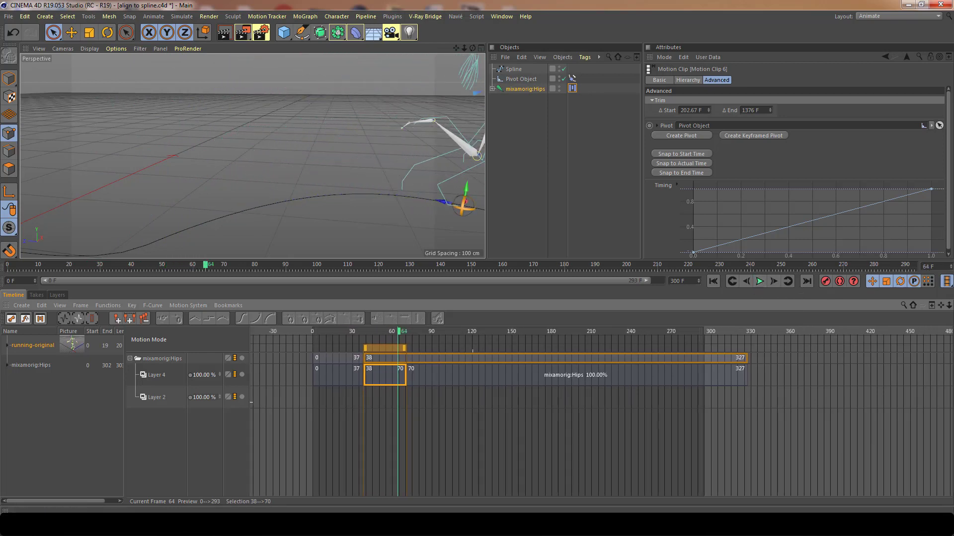
{"action": "scroll", "coordinate": [464, 409], "scroll_direction": "down", "scroll_amount": 2}
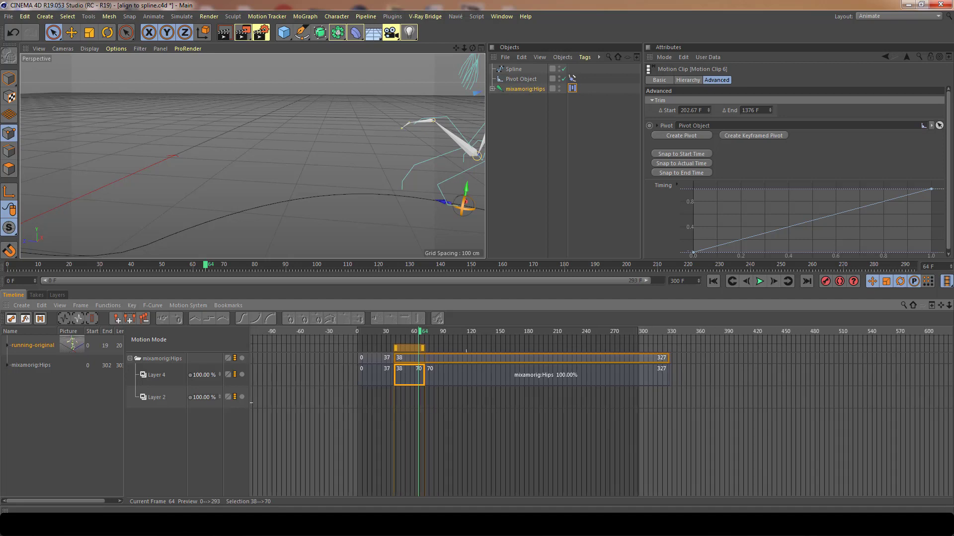
{"action": "scroll", "coordinate": [489, 426], "scroll_direction": "up", "scroll_amount": 1}
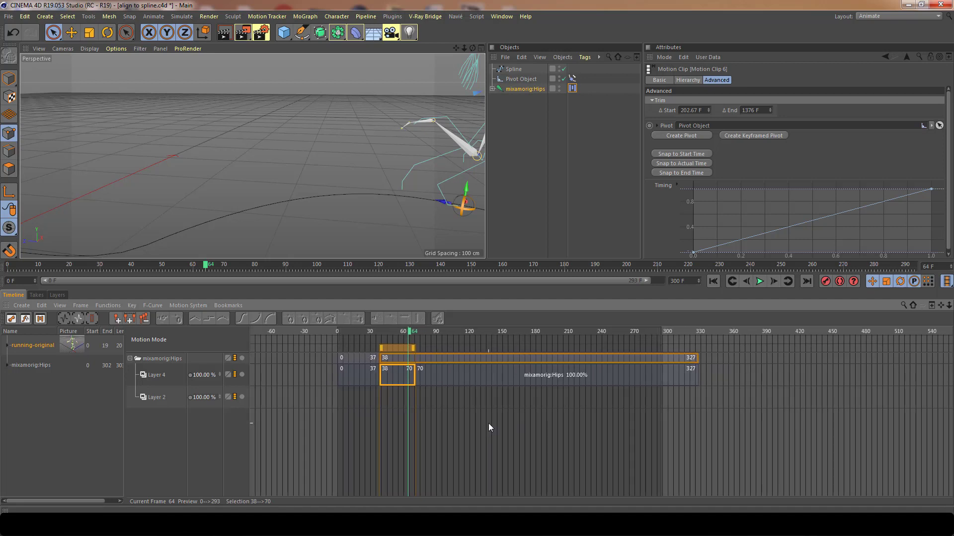
{"action": "middle_click_drag", "start_coordinate": [502, 424], "coordinate": [444, 425]}
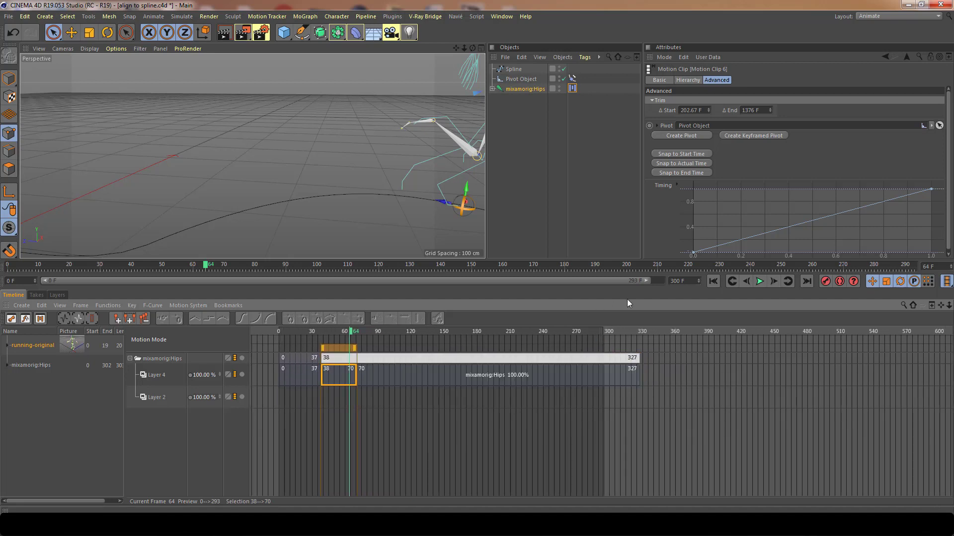
{"action": "left_click_drag", "start_coordinate": [648, 281], "coordinate": [669, 277]}
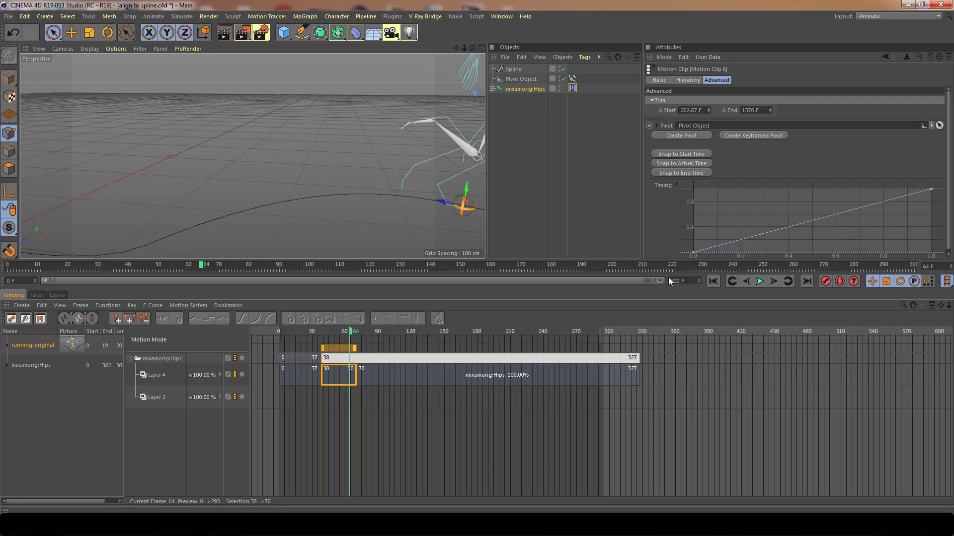
Step: Select all three sections of the motion clip and try to bake them with Bake Clips
{"action": "left_click", "coordinate": [491, 378]}
{"action": "left_click_drag", "start_coordinate": [505, 419], "coordinate": [285, 345]}
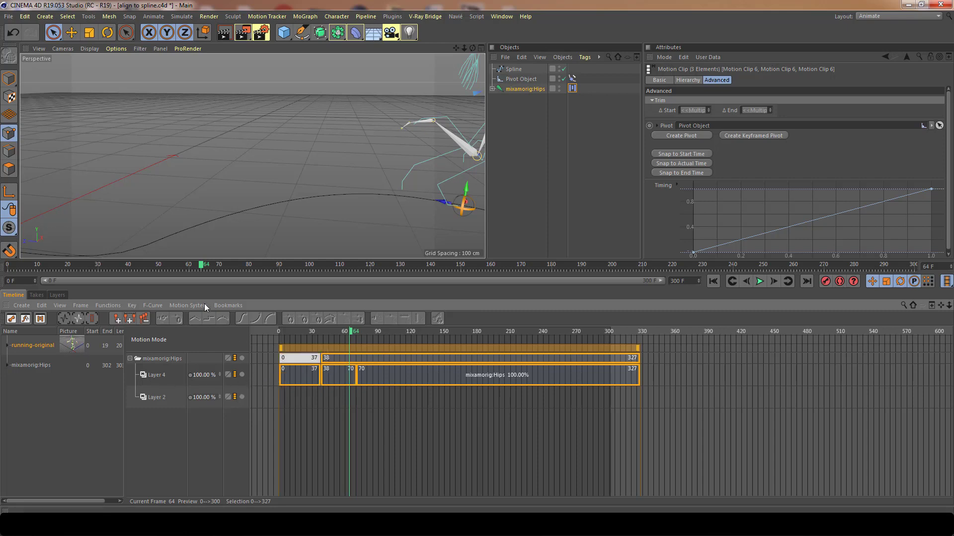
{"action": "left_click", "coordinate": [187, 305]}
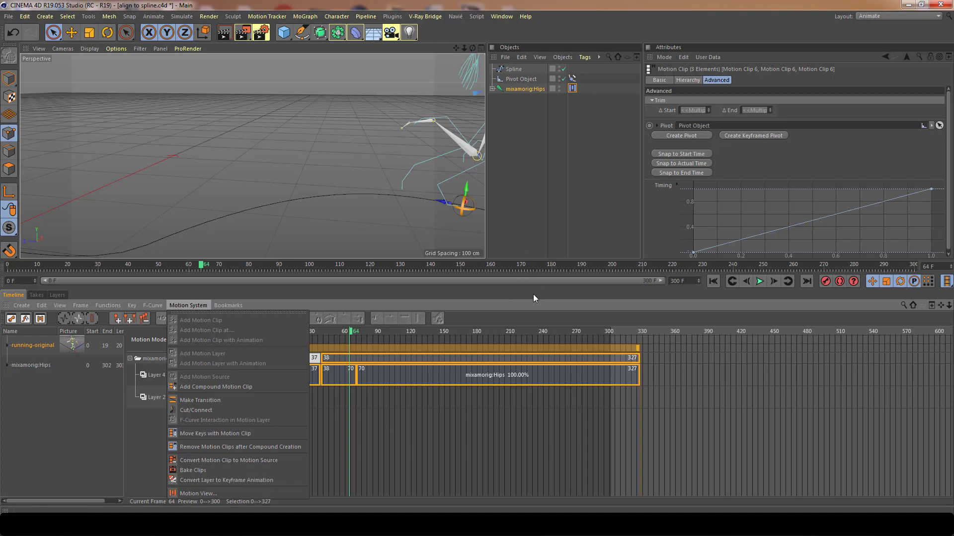
{"action": "key", "text": "Escape"}
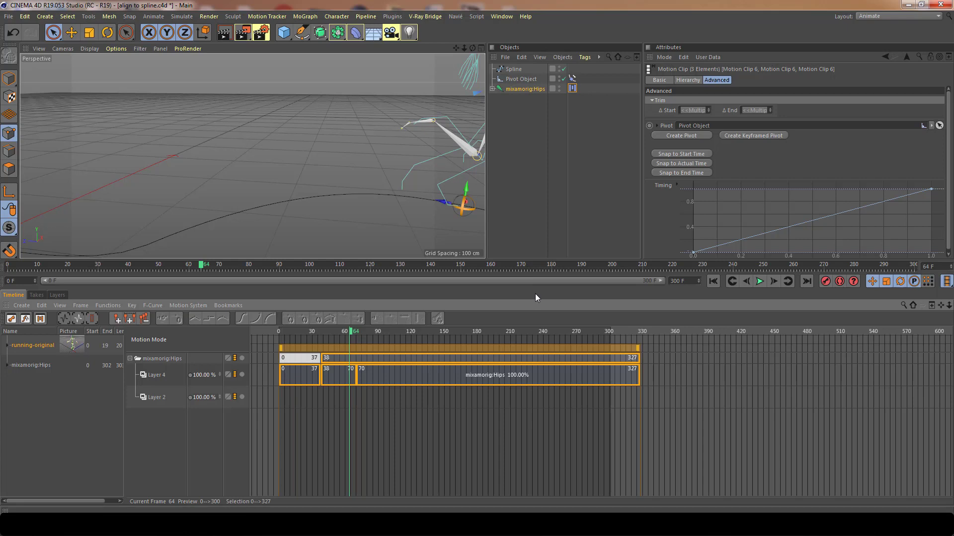
{"action": "left_click", "coordinate": [573, 79]}
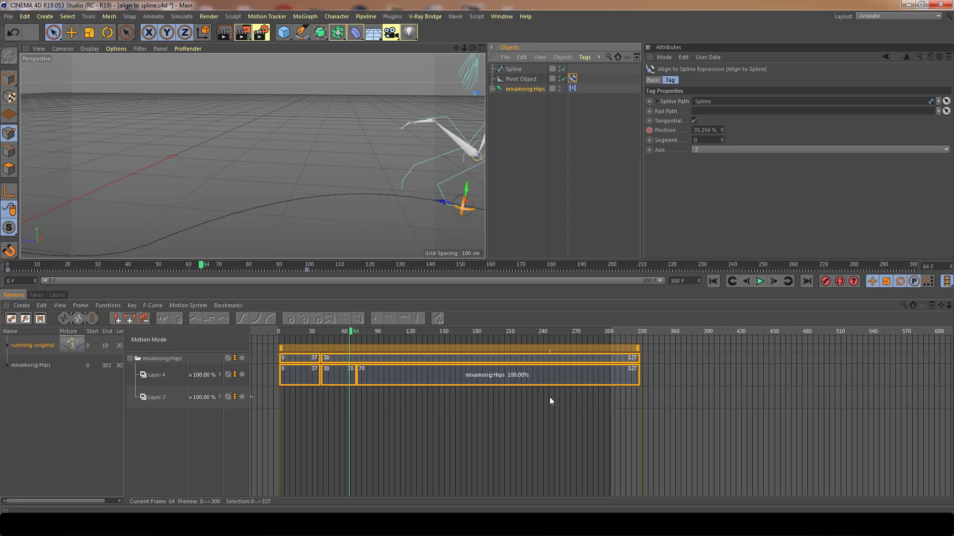
{"action": "key", "text": "ctrl+z"}
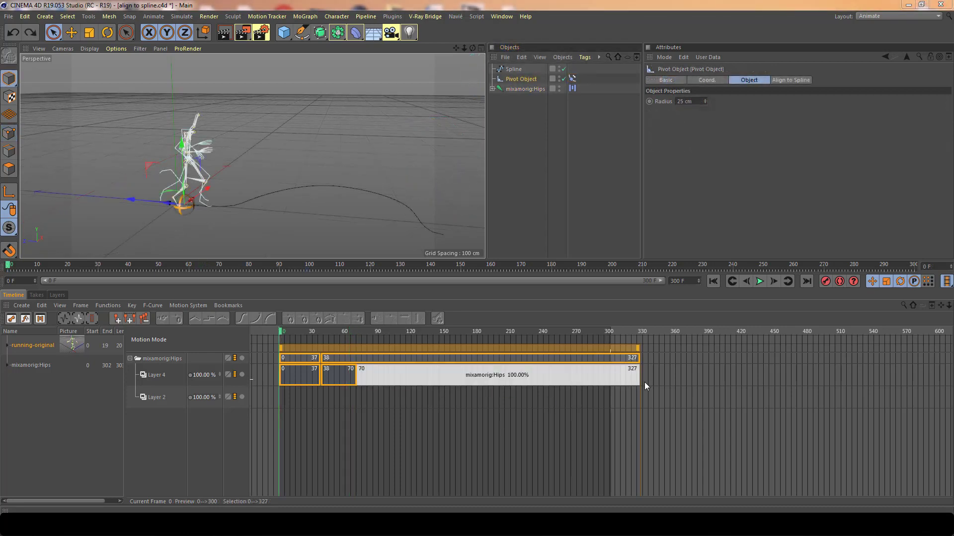
{"action": "left_click", "coordinate": [195, 306]}
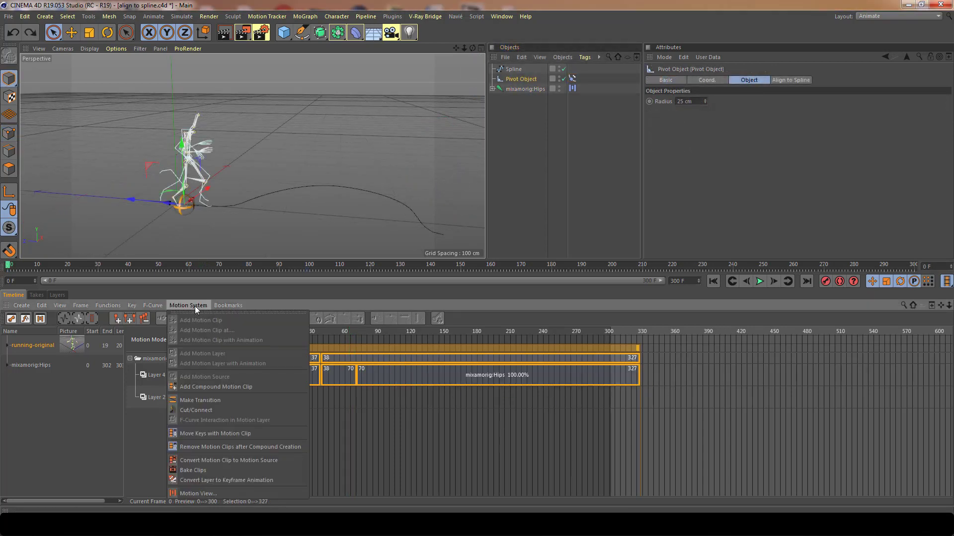
{"action": "left_click", "coordinate": [208, 471]}
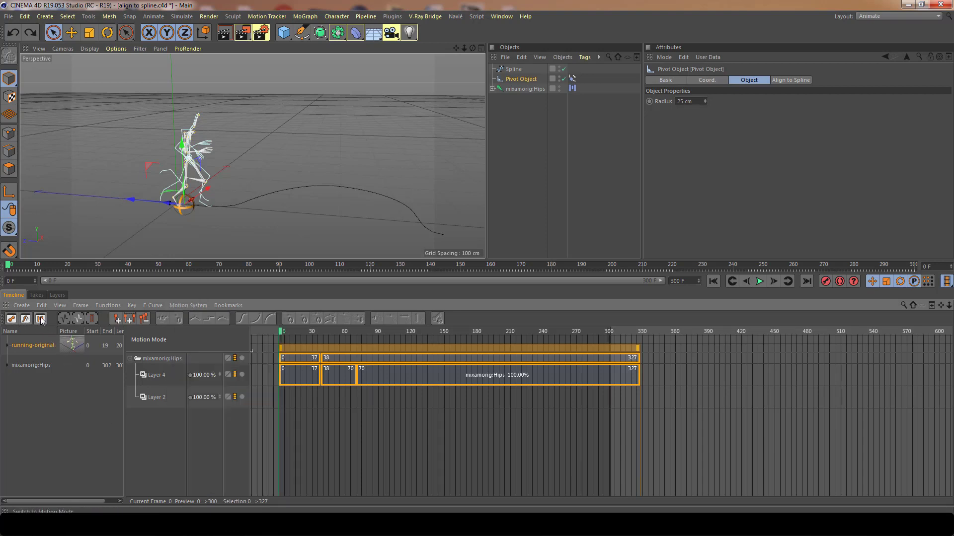
Step: In the Dope Sheet, bake mixamorig:Hips from frame 0 to 300 with Bake Objects, including expressions, position, rotation and animated parameters
{"action": "left_click", "coordinate": [11, 318]}
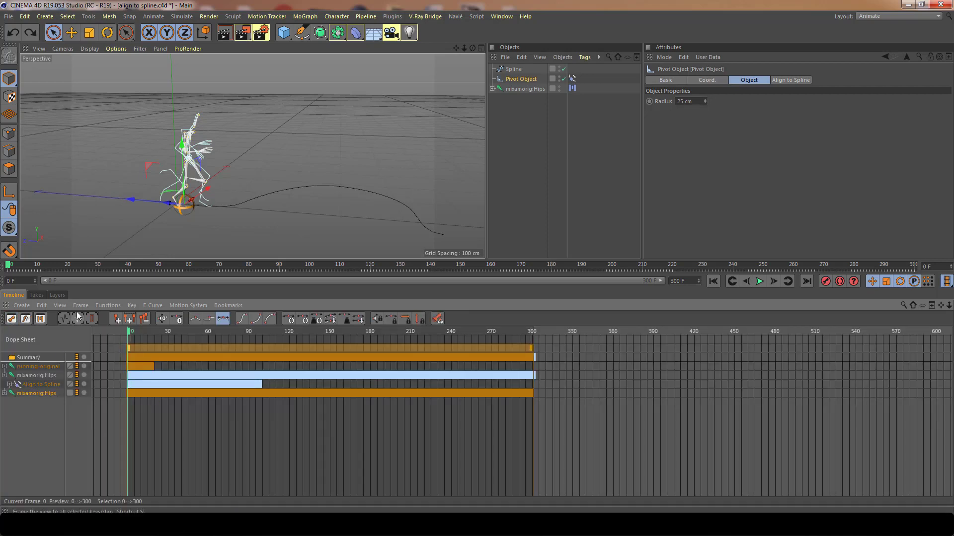
{"action": "left_click", "coordinate": [107, 306]}
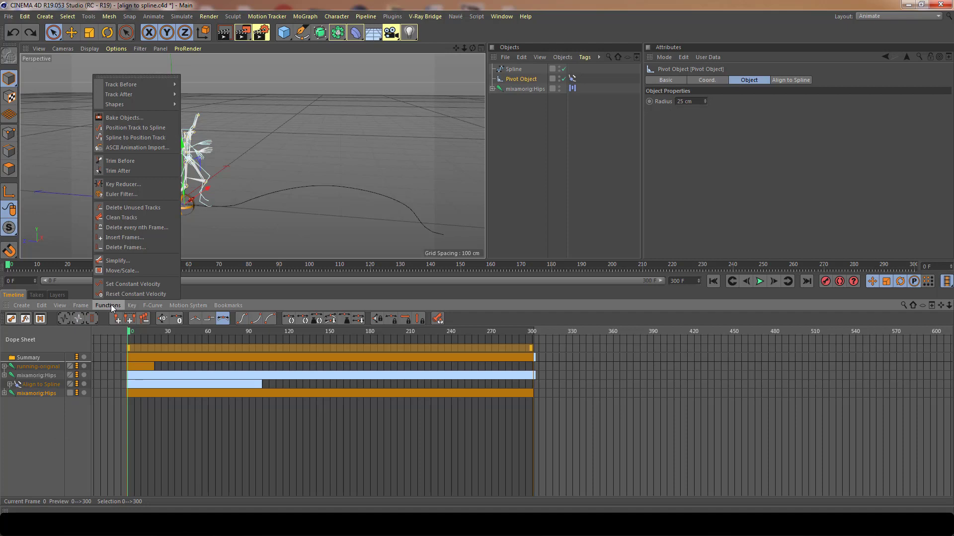
{"action": "left_click", "coordinate": [141, 117]}
{"action": "left_click", "coordinate": [37, 436]}
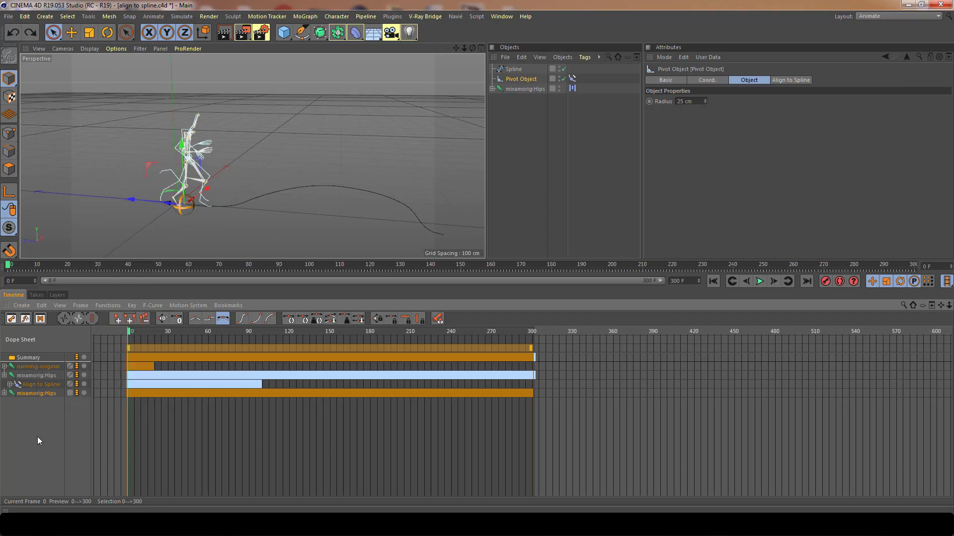
{"action": "left_click", "coordinate": [519, 89]}
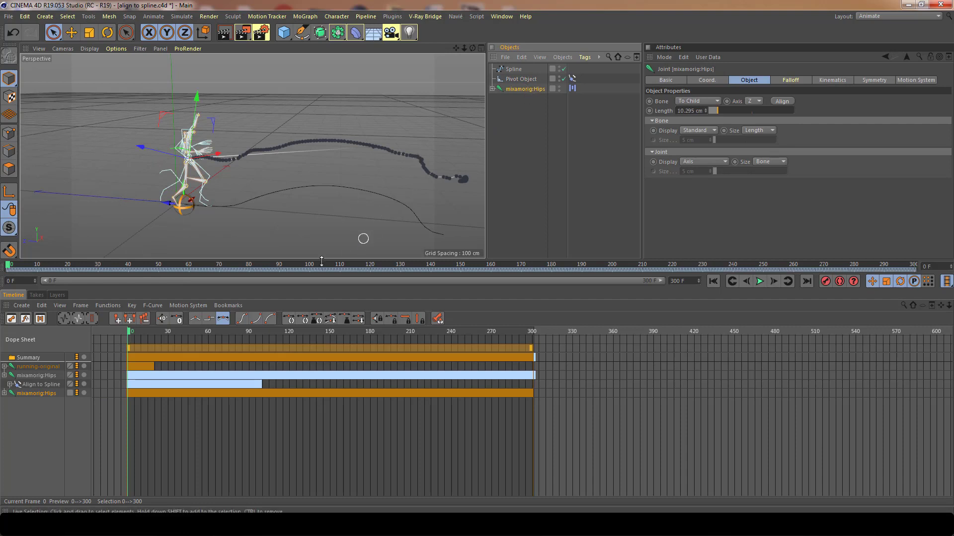
{"action": "left_click", "coordinate": [105, 305]}
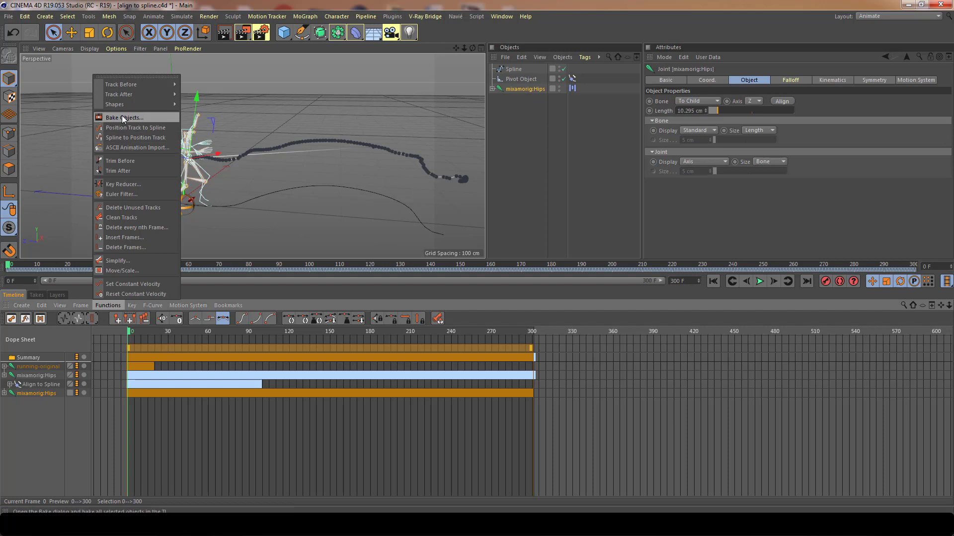
{"action": "left_click", "coordinate": [122, 117]}
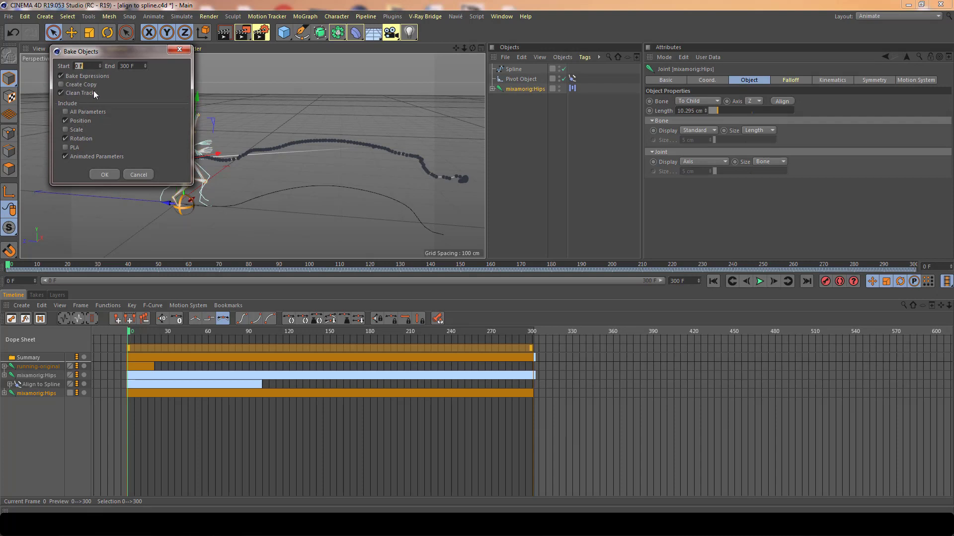
{"action": "left_click", "coordinate": [106, 173]}
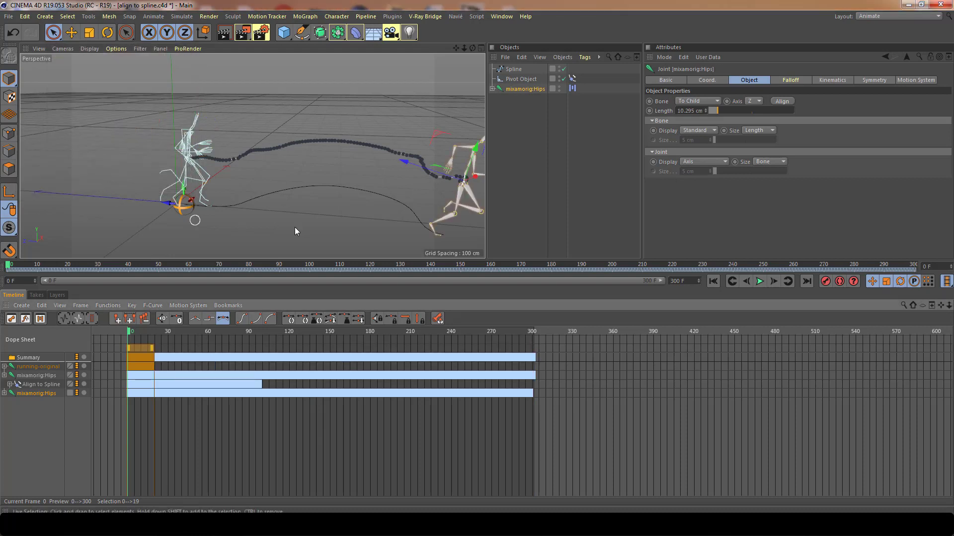
Step: Delete the Motion System tag from mixamorig:Hips
{"action": "left_click", "coordinate": [572, 89]}
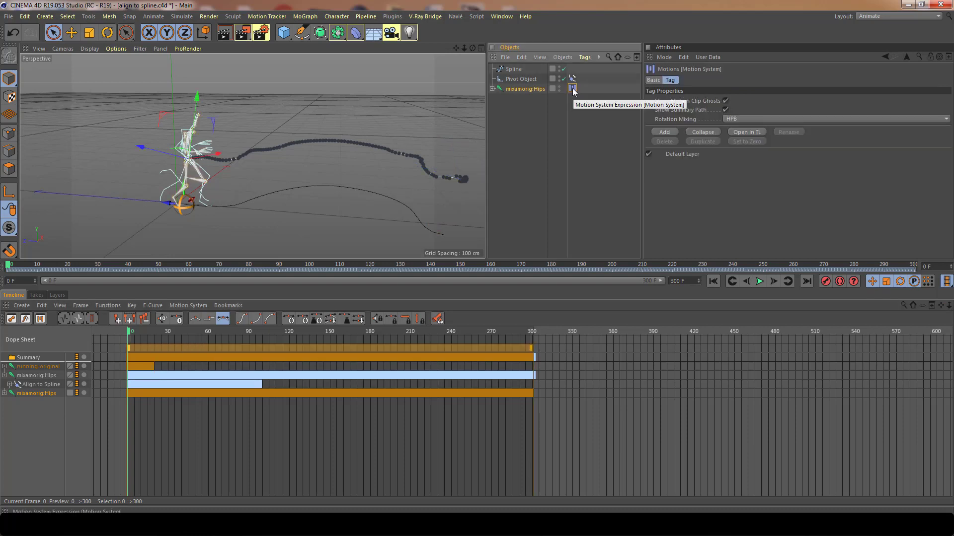
{"action": "key", "text": "Delete"}
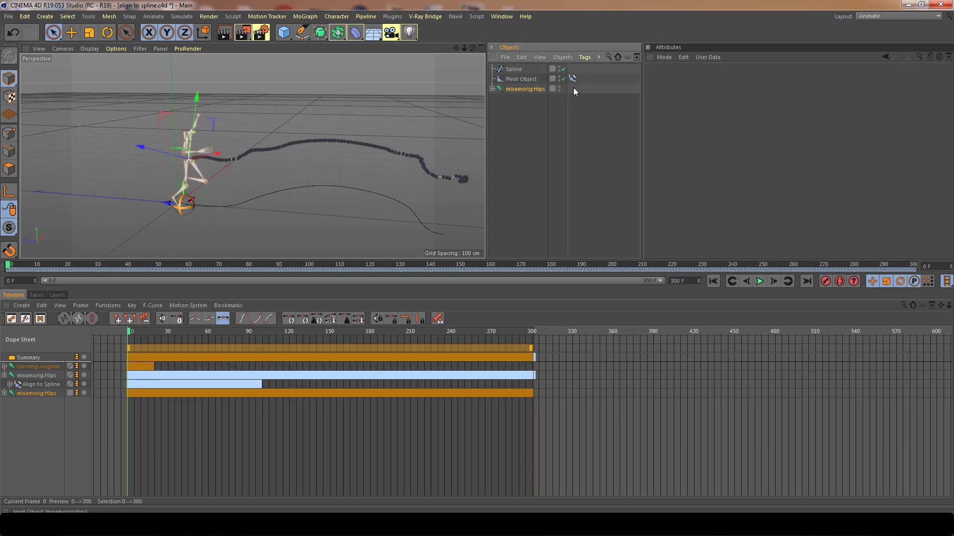
Step: Delete the Pivot Object and the Spline from the scene, keeping only the baked mixamorig:Hips hierarchy
{"action": "left_click", "coordinate": [524, 78]}
{"action": "key", "text": "Delete"}
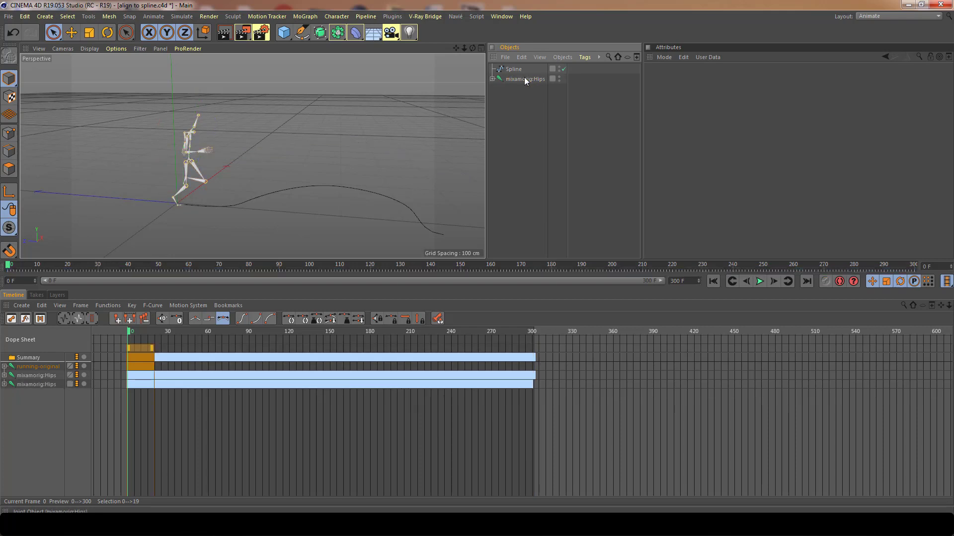
{"action": "left_click_drag", "start_coordinate": [513, 69], "coordinate": [518, 79]}
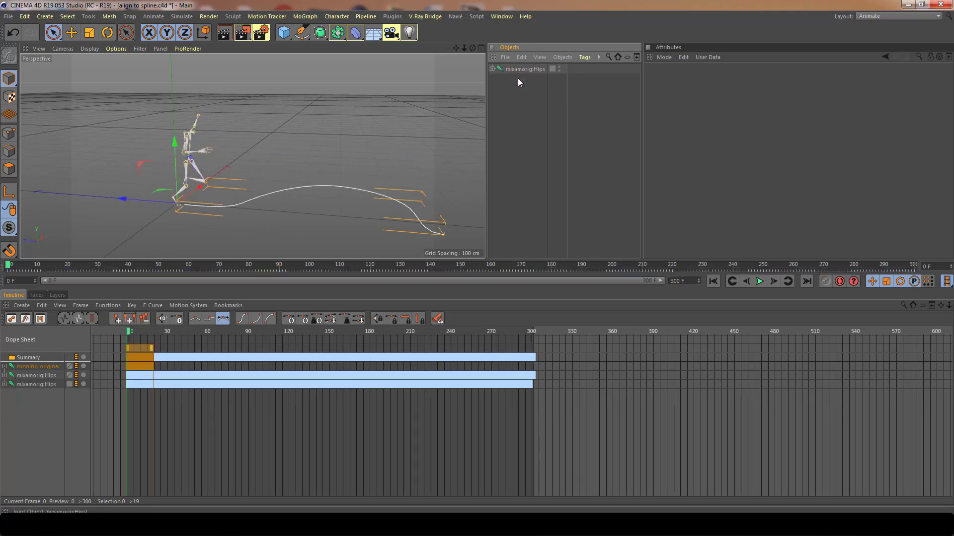
Step: Select mixamorig:Hips, play back its baked run along the path, and return to frame 0
{"action": "left_click", "coordinate": [514, 70]}
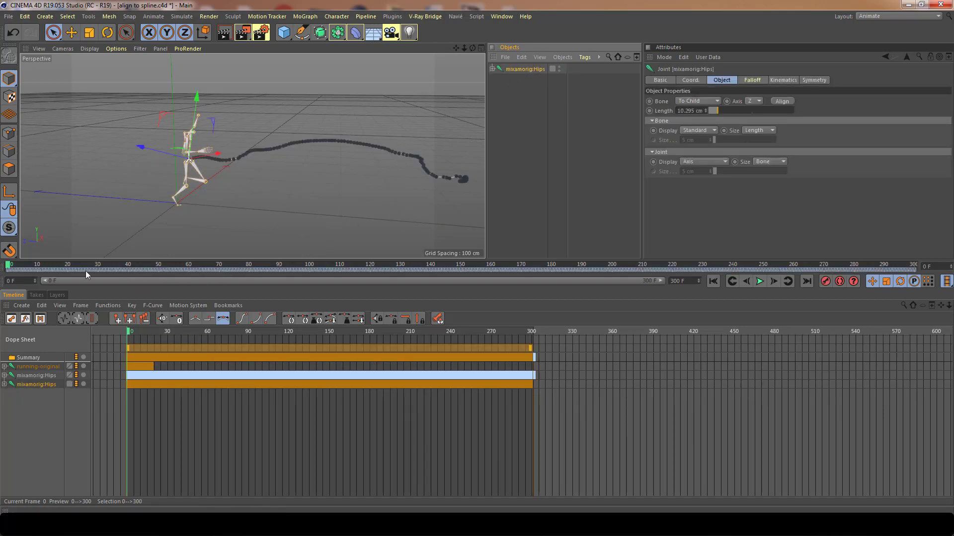
{"action": "key", "text": "F8"}
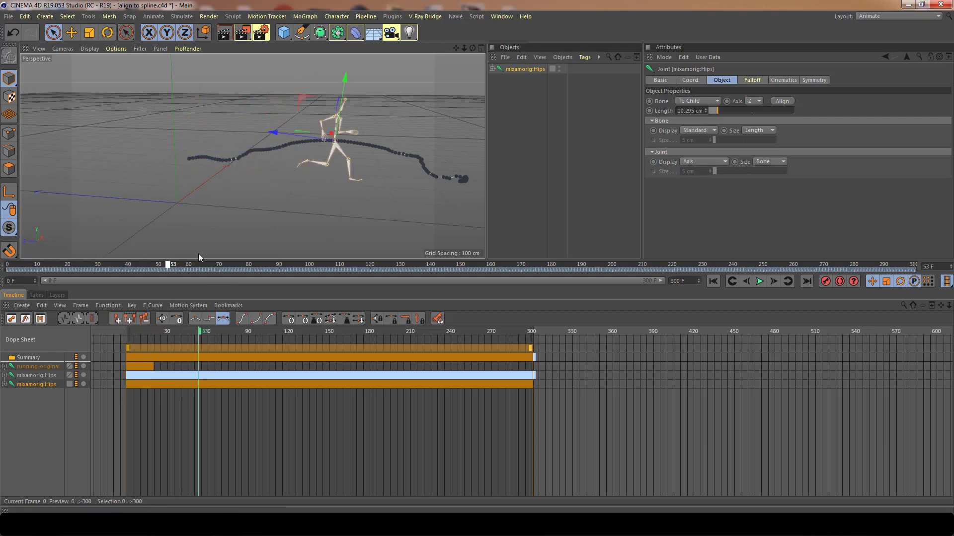
{"action": "left_click_drag", "start_coordinate": [198, 254], "coordinate": [1, 254]}
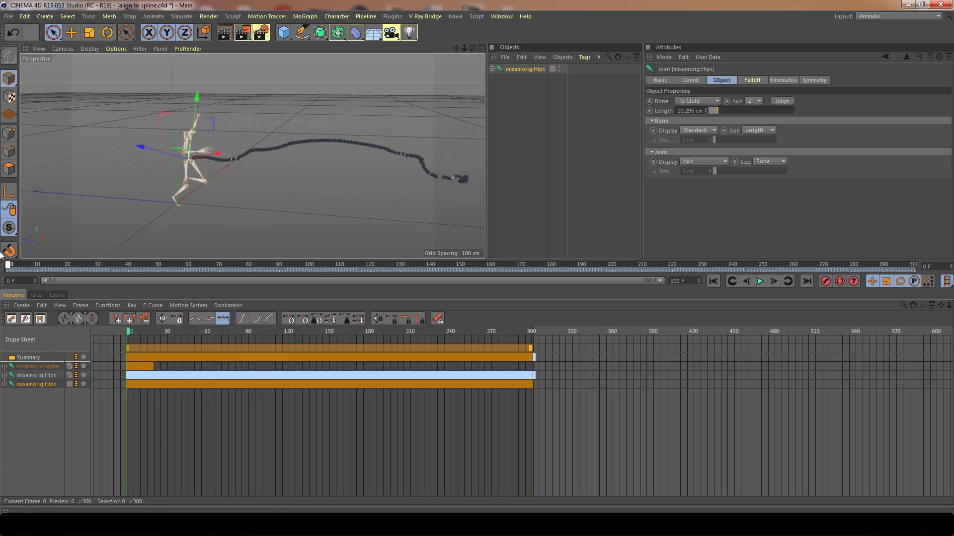
Step: Switch the interface to the Standard layout and inspect the character and its motion path in the perspective view
{"action": "left_click", "coordinate": [872, 18]}
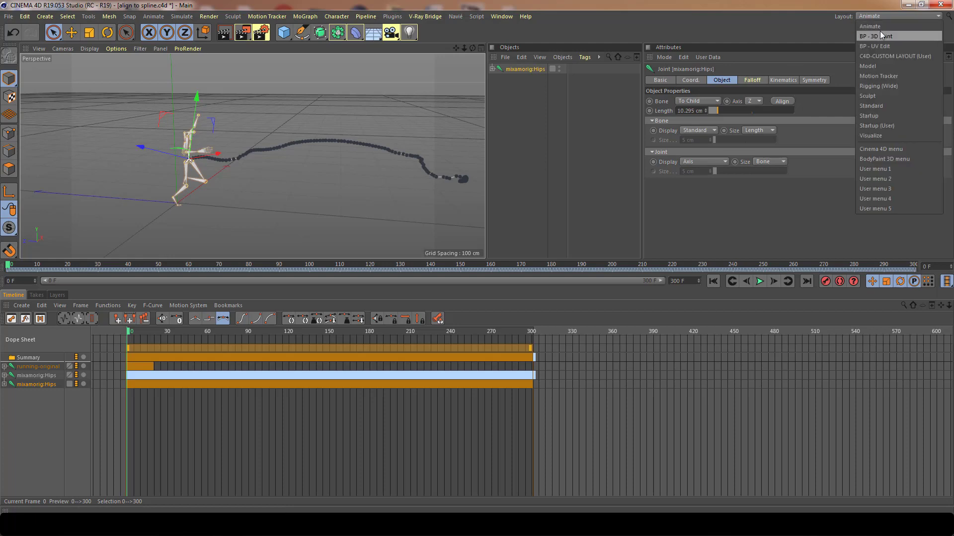
{"action": "left_click", "coordinate": [878, 107]}
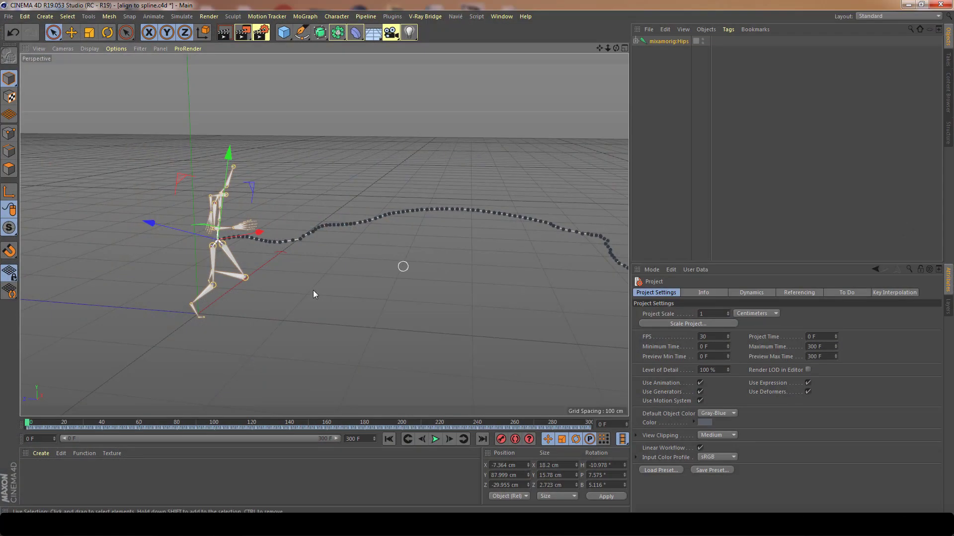
{"action": "scroll", "coordinate": [298, 293], "scroll_direction": "up", "scroll_amount": 5}
{"action": "scroll", "coordinate": [298, 297], "scroll_direction": "down", "scroll_amount": 4}
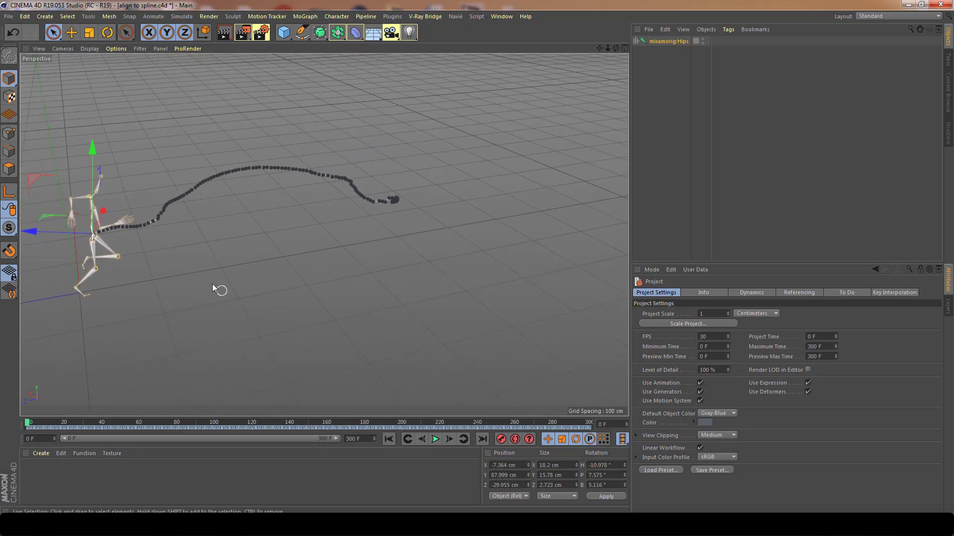
{"action": "mouse_move", "coordinate": [215, 285]}
{"action": "middle_mouse_down", "text": "alt"}
{"action": "mouse_move", "coordinate": [570, 297]}
{"action": "mouse_move", "coordinate": [418, 282]}
{"action": "middle_mouse_up", "text": "alt"}
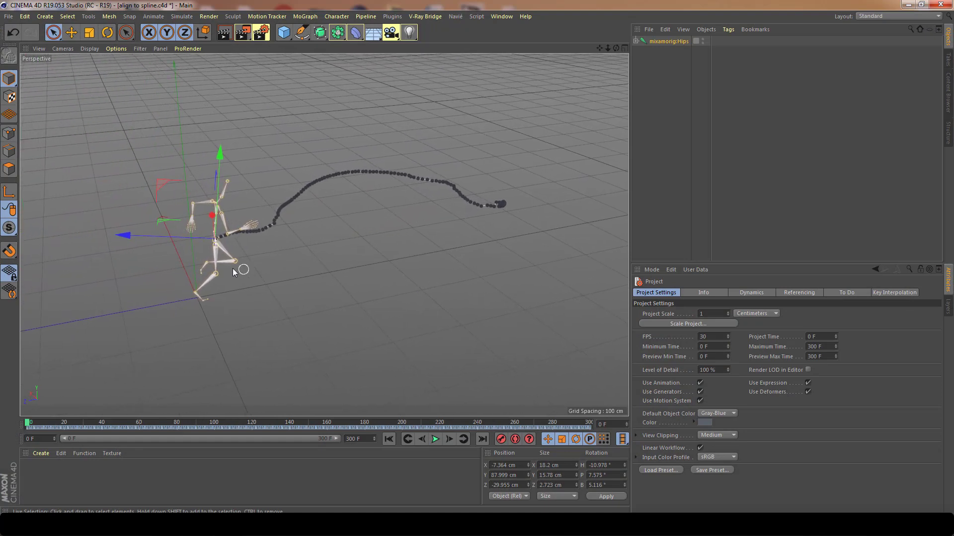
{"action": "left_click_drag", "start_coordinate": [222, 267], "coordinate": [157, 263], "text": "alt"}
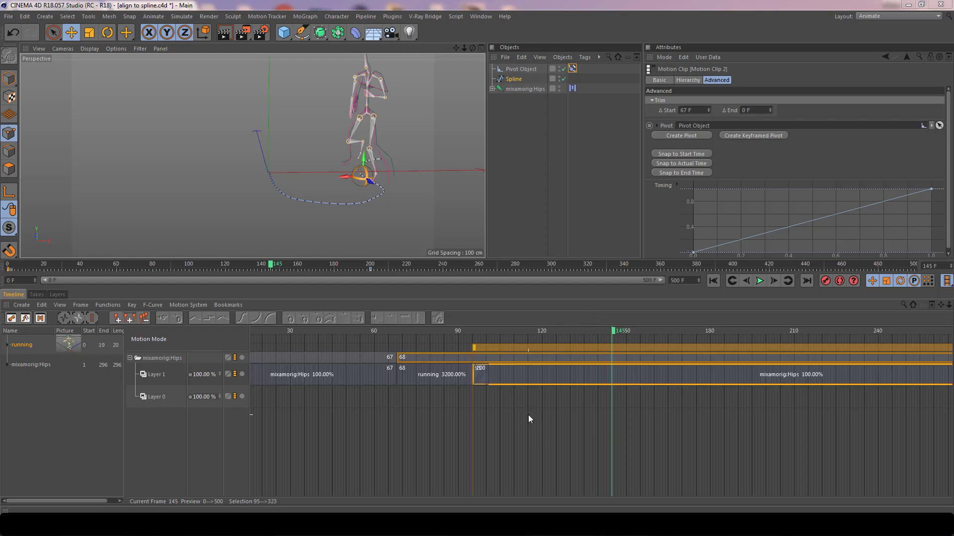
Step: Move the current time to frame 120 in the motion timeline and add a marker there
{"action": "right_click_drag", "start_coordinate": [562, 374], "coordinate": [527, 374], "text": "alt"}
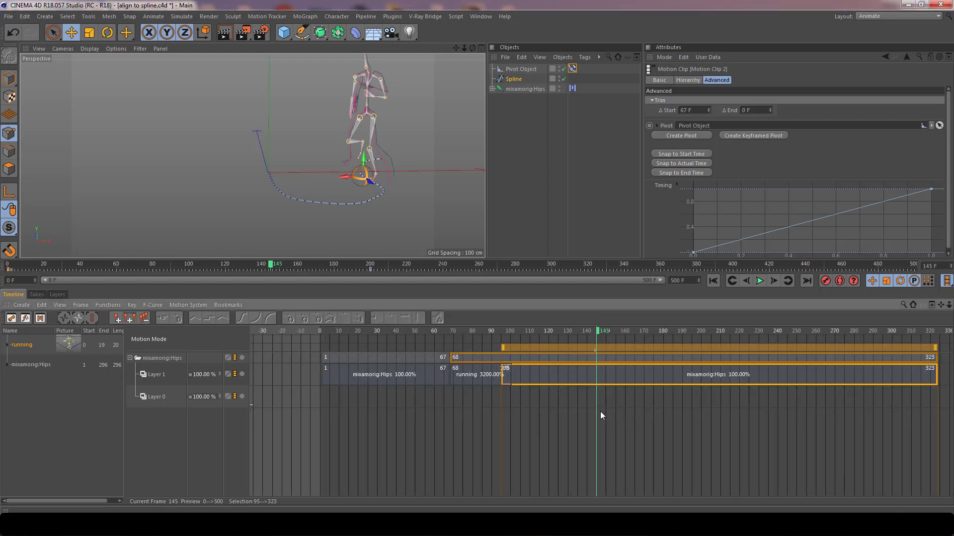
{"action": "middle_click_drag", "start_coordinate": [601, 411], "coordinate": [611, 411], "text": "alt"}
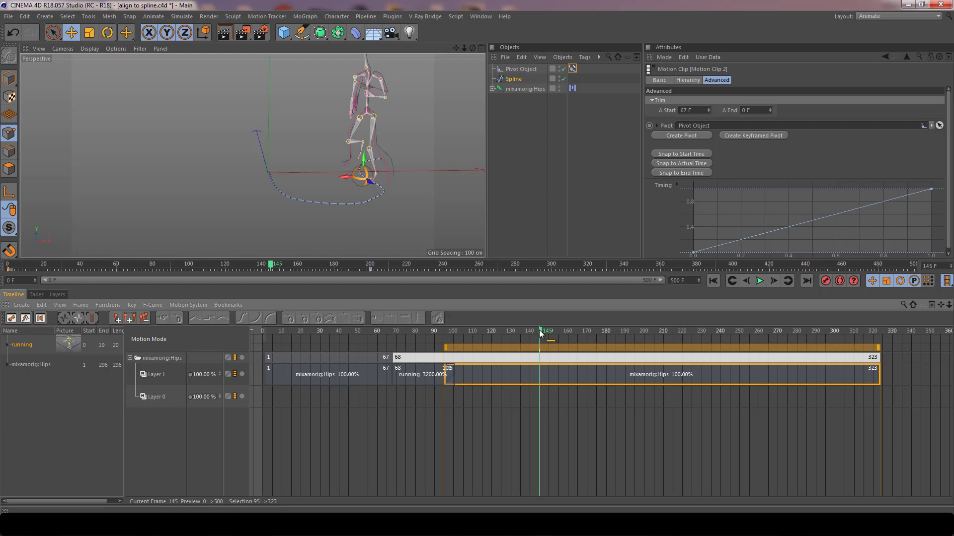
{"action": "left_click_drag", "start_coordinate": [541, 334], "coordinate": [494, 339]}
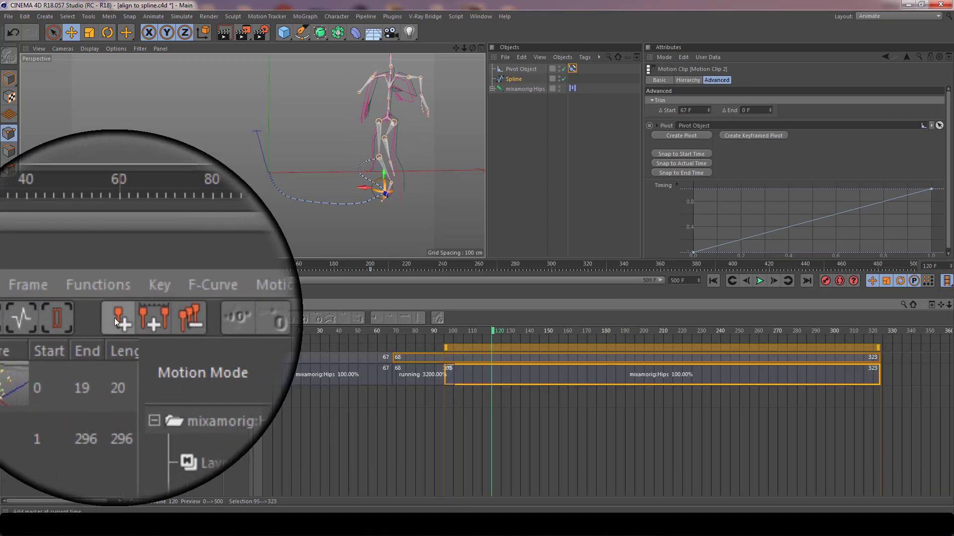
{"action": "left_click", "coordinate": [115, 316]}
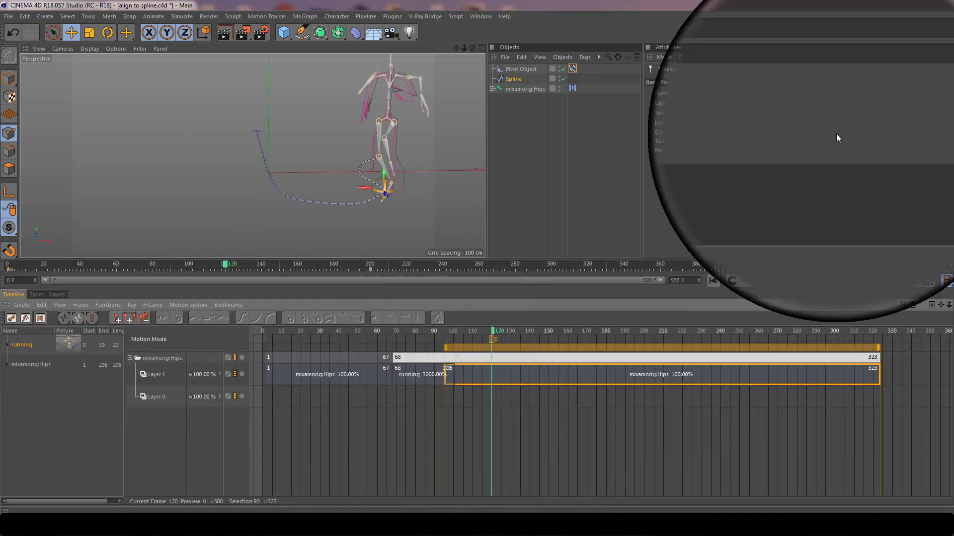
Step: Change the frame 120 timeline marker's colour to red and deselect the marker
{"action": "left_click", "coordinate": [683, 132]}
{"action": "left_click_drag", "start_coordinate": [693, 138], "coordinate": [735, 140]}
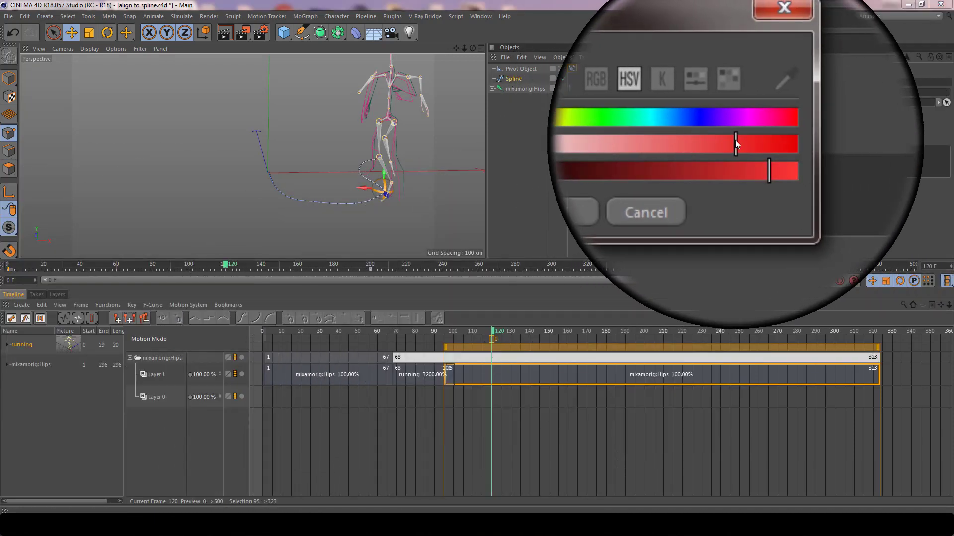
{"action": "left_click", "coordinate": [672, 168]}
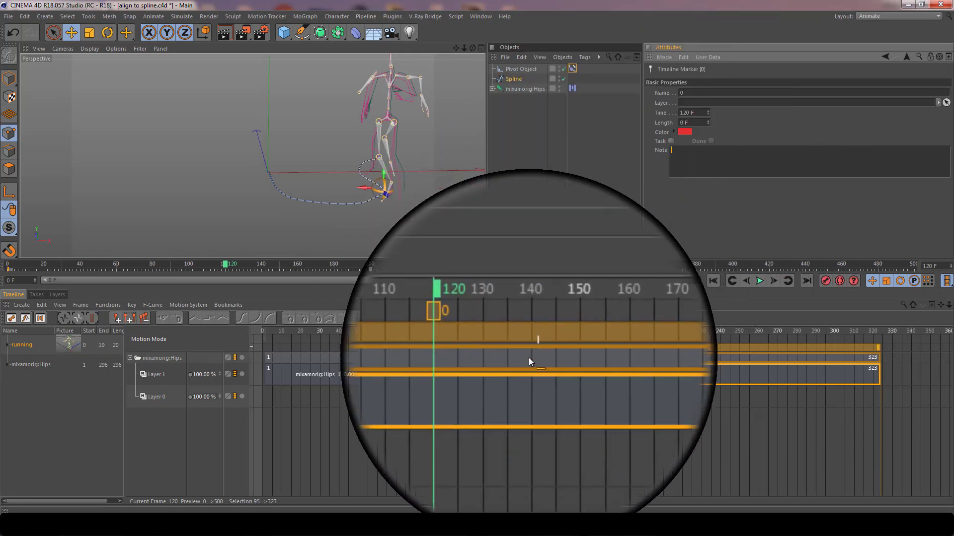
{"action": "left_click", "coordinate": [526, 368]}
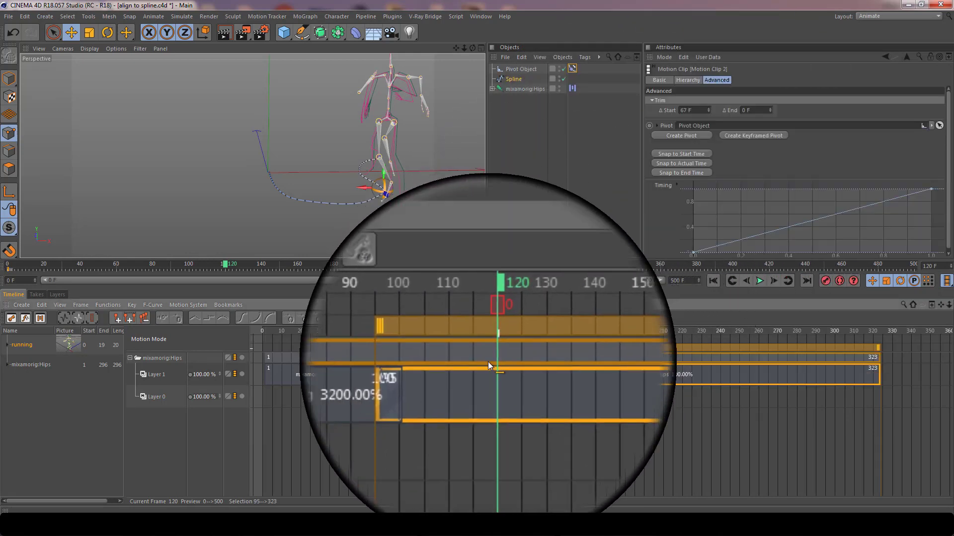
{"action": "left_click", "coordinate": [487, 358]}
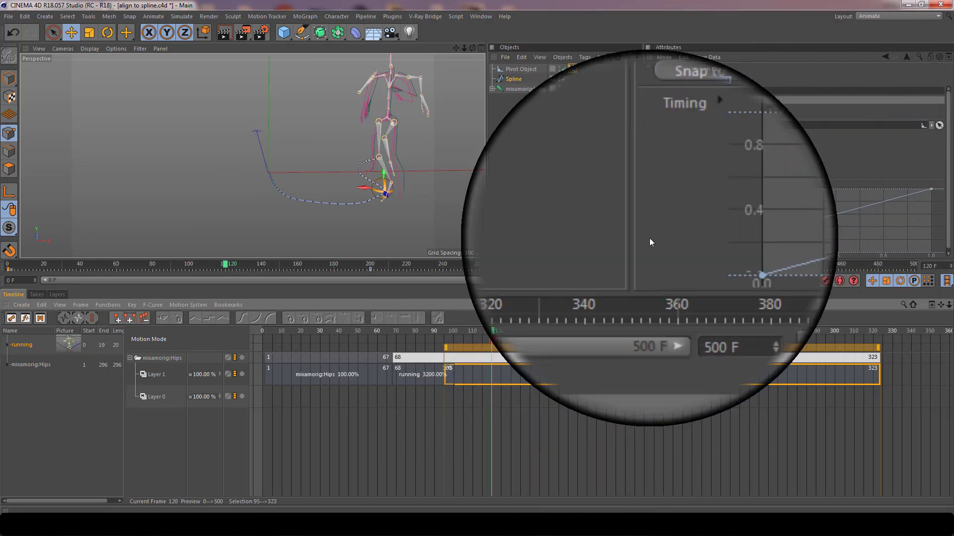
Step: Rename the red timeline marker at frame 120 to "Pivot 1"
{"action": "left_click", "coordinate": [493, 339]}
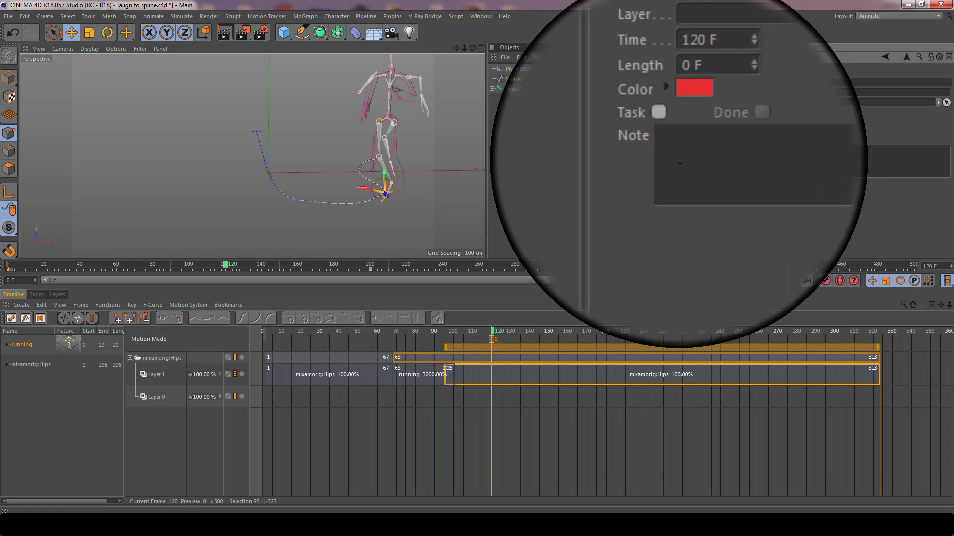
{"action": "left_click", "coordinate": [678, 160]}
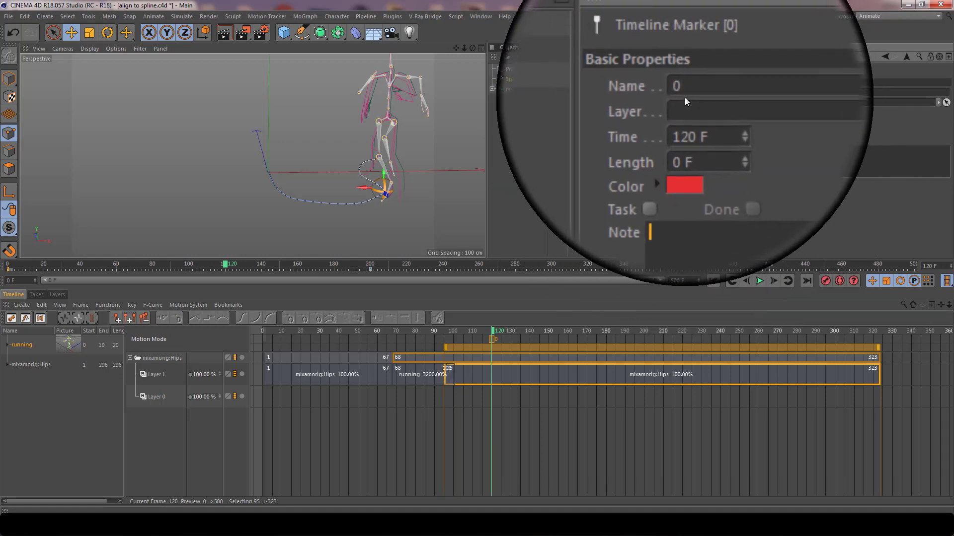
{"action": "left_click", "coordinate": [702, 94]}
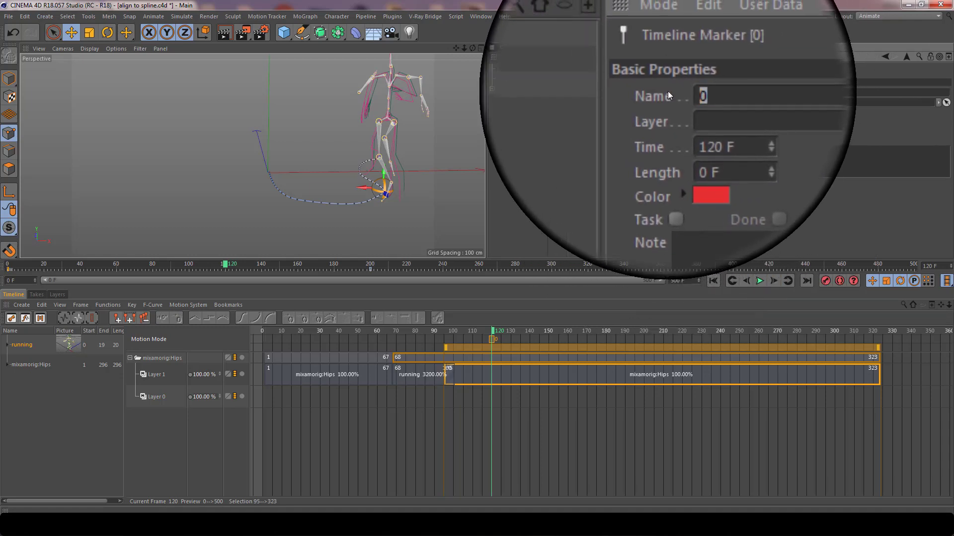
{"action": "type", "text": "Pivot 1"}
{"action": "key", "text": "Return"}
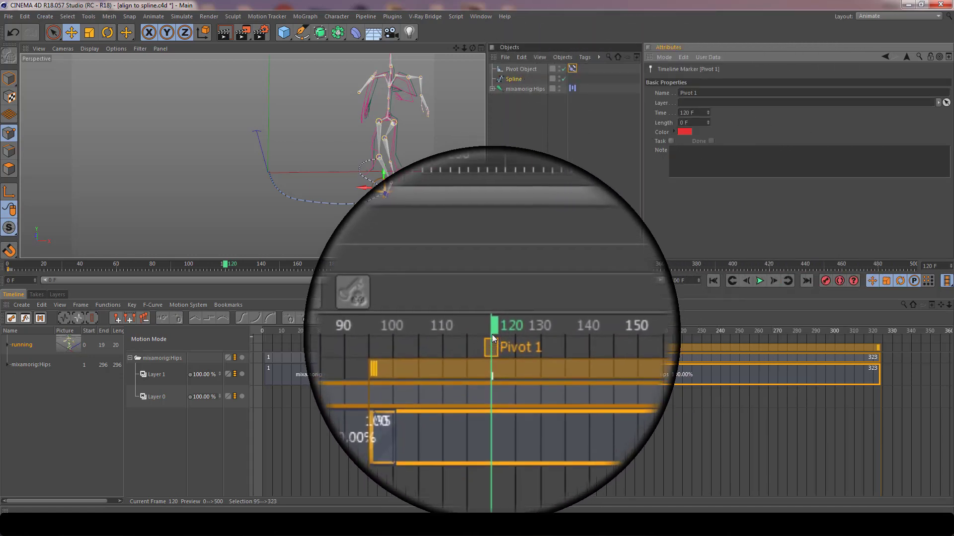
{"action": "left_click", "coordinate": [492, 335]}
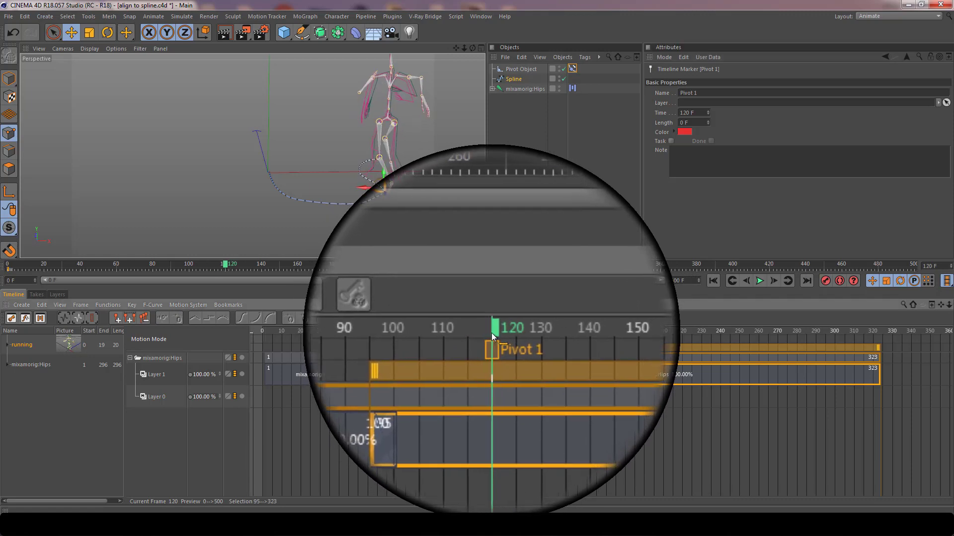
{"action": "mouse_move", "coordinate": [491, 333]}
{"action": "left_mouse_down"}
{"action": "mouse_move", "coordinate": [643, 333]}
{"action": "mouse_move", "coordinate": [454, 332]}
{"action": "mouse_move", "coordinate": [491, 330]}
{"action": "left_mouse_up"}
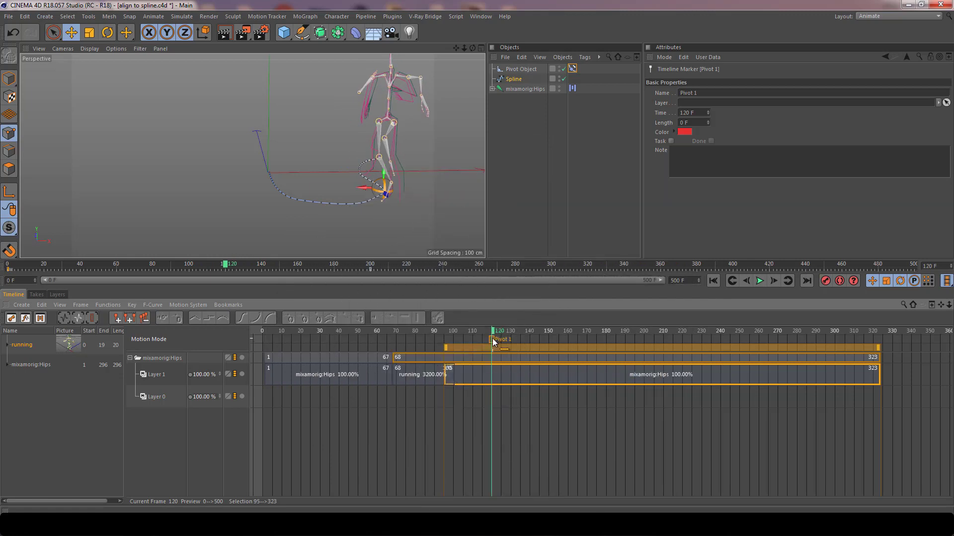
{"action": "left_click", "coordinate": [485, 373]}
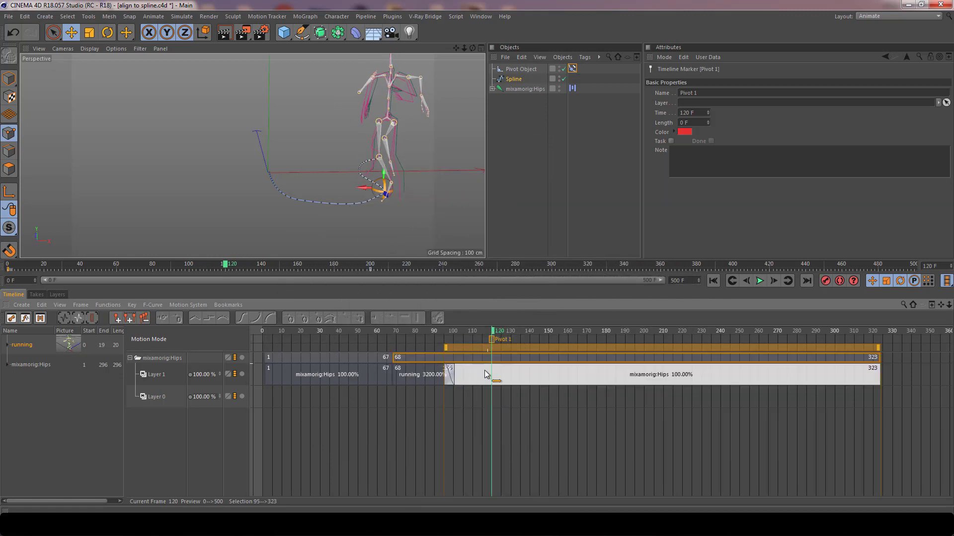
Step: Add a bookmark of the timeline view framed closely on the first mixamorig:Hips clip, frames 1 to 67
{"action": "middle_click_drag", "start_coordinate": [484, 409], "coordinate": [618, 409]}
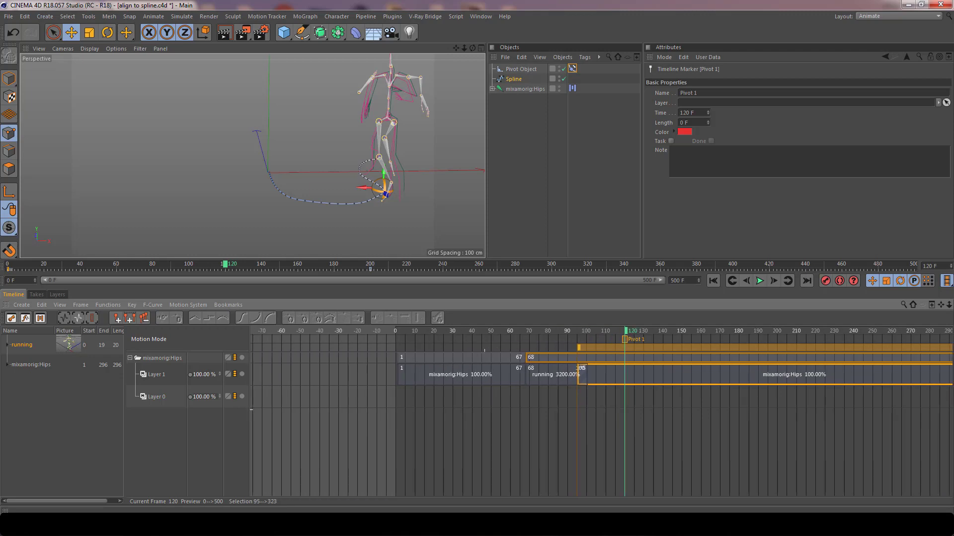
{"action": "scroll", "coordinate": [457, 394], "scroll_direction": "up", "scroll_amount": 5}
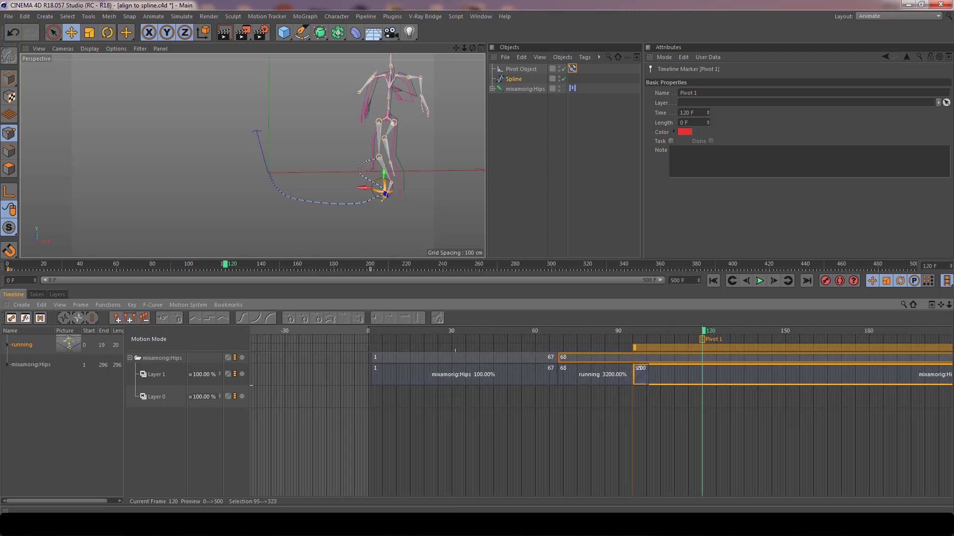
{"action": "scroll", "coordinate": [481, 350], "scroll_direction": "up", "scroll_amount": 3}
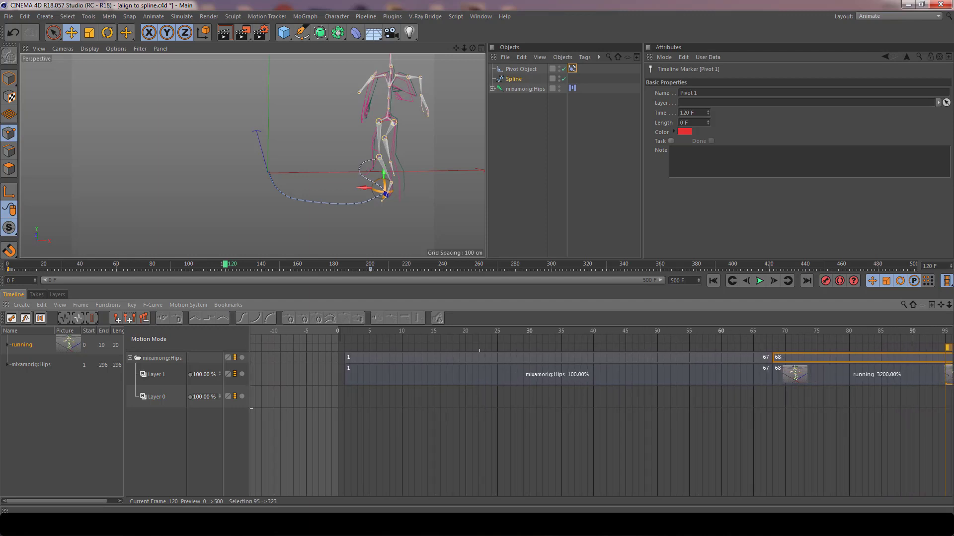
{"action": "middle_click_drag", "start_coordinate": [479, 350], "coordinate": [467, 351]}
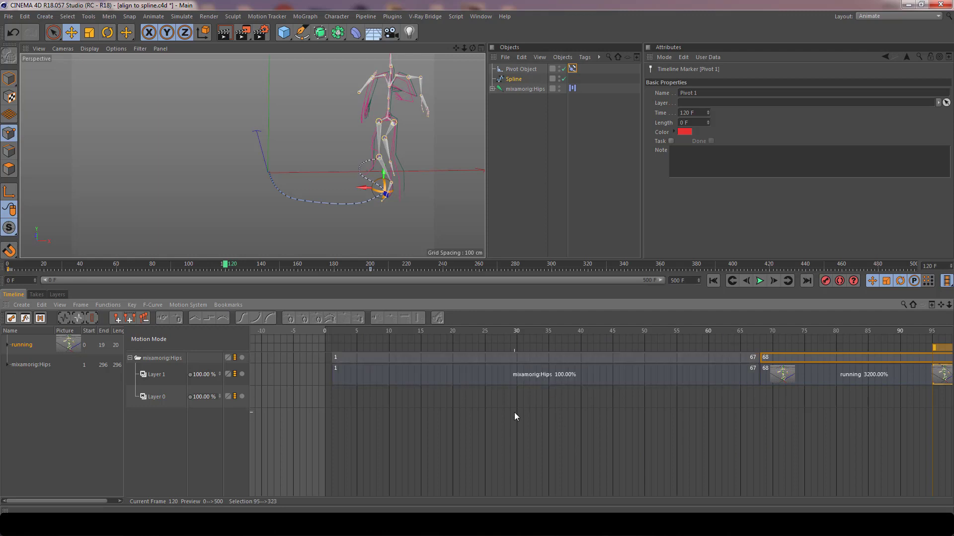
{"action": "left_click", "coordinate": [229, 302]}
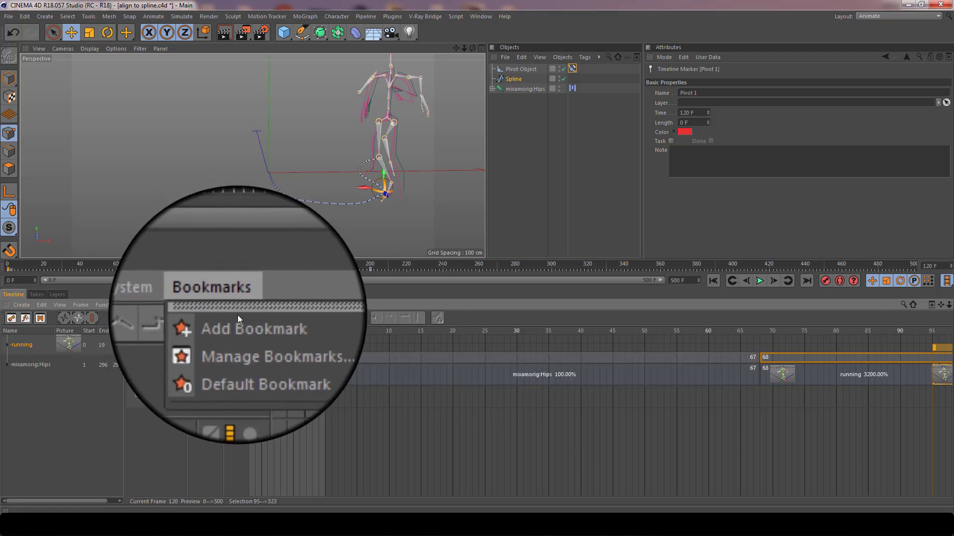
{"action": "left_click", "coordinate": [239, 318]}
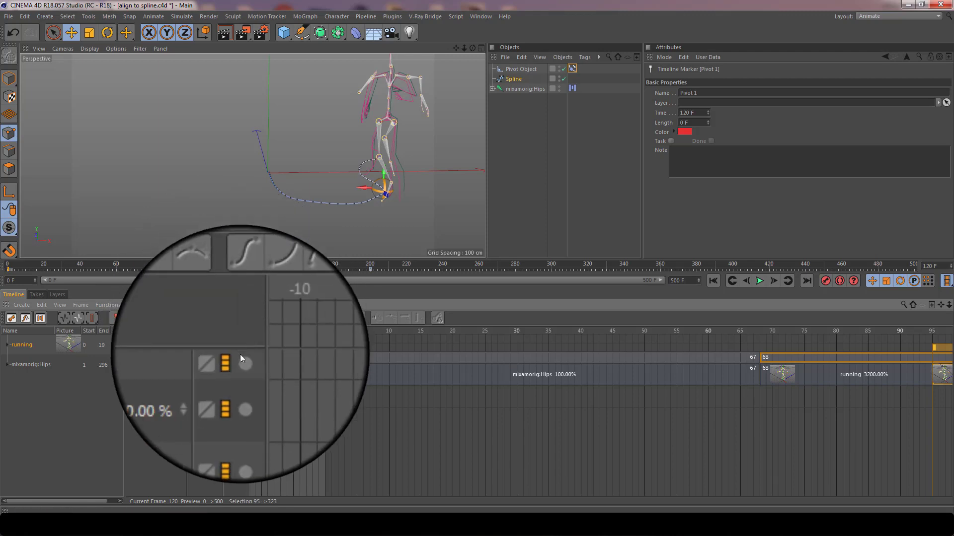
Step: Rename the new timeline bookmark to "scene 1" in the bookmark manager
{"action": "left_click", "coordinate": [232, 306]}
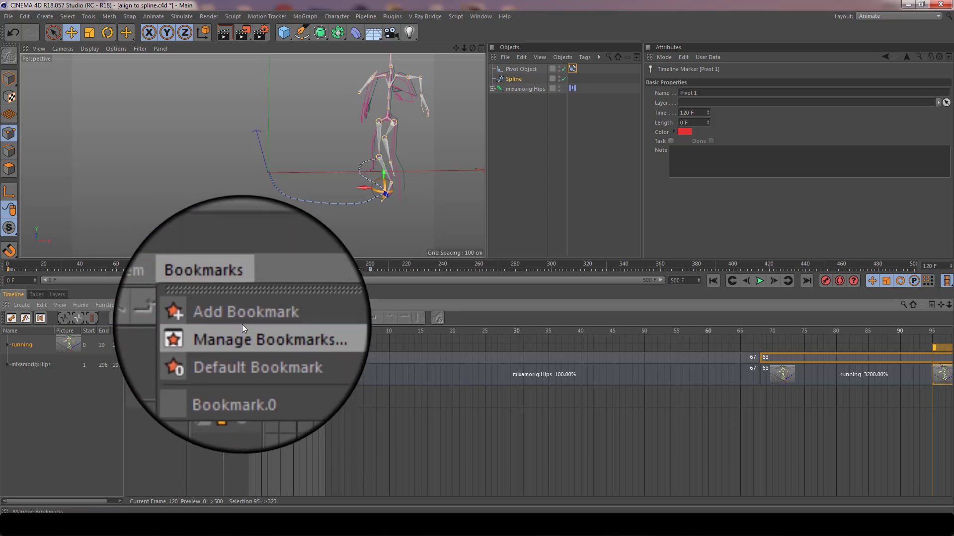
{"action": "left_click", "coordinate": [243, 329]}
{"action": "double_click", "coordinate": [225, 287]}
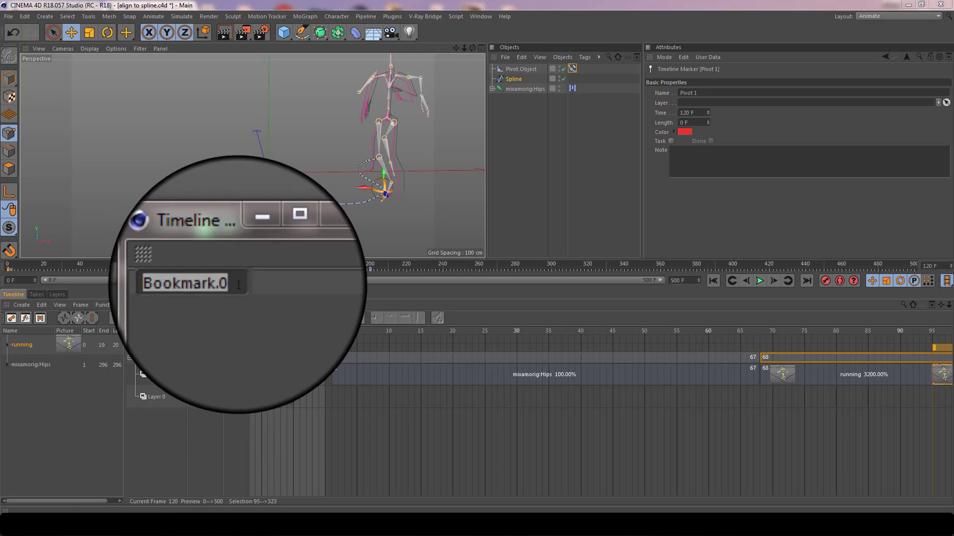
{"action": "type", "text": "scene 1"}
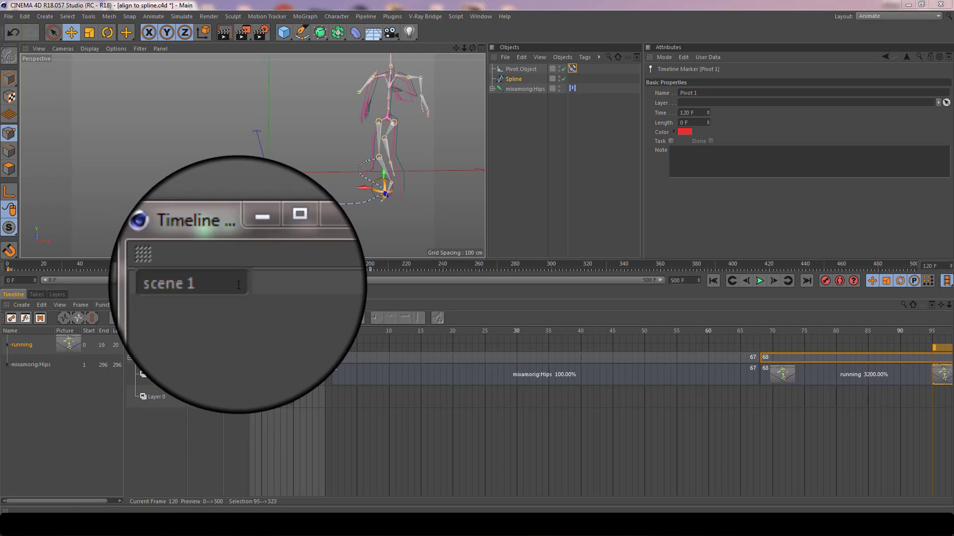
{"action": "key", "text": "Return"}
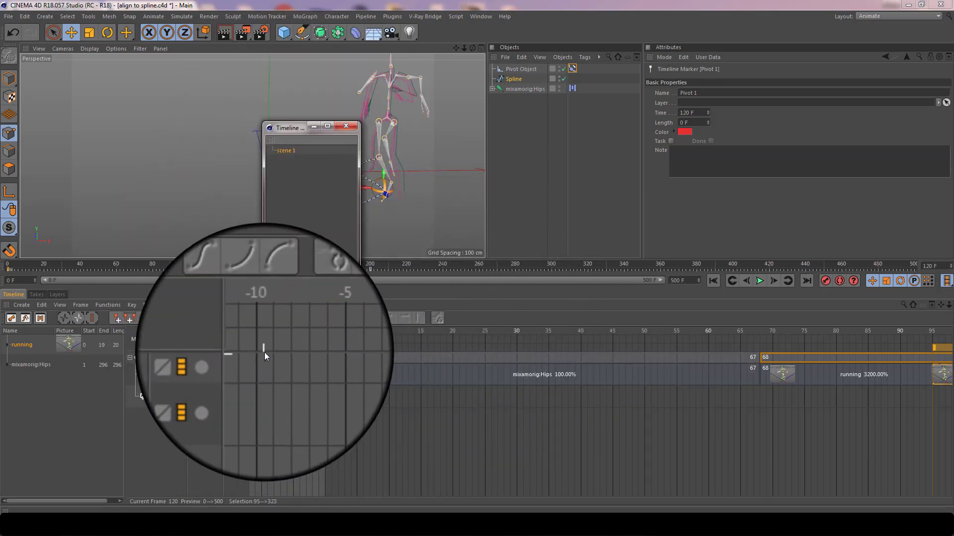
Step: Add a bookmark of the timeline view framed on the end of the last mixamorig:Hips clip at frame 323
{"action": "scroll", "coordinate": [477, 334], "scroll_direction": "down", "scroll_amount": 3}
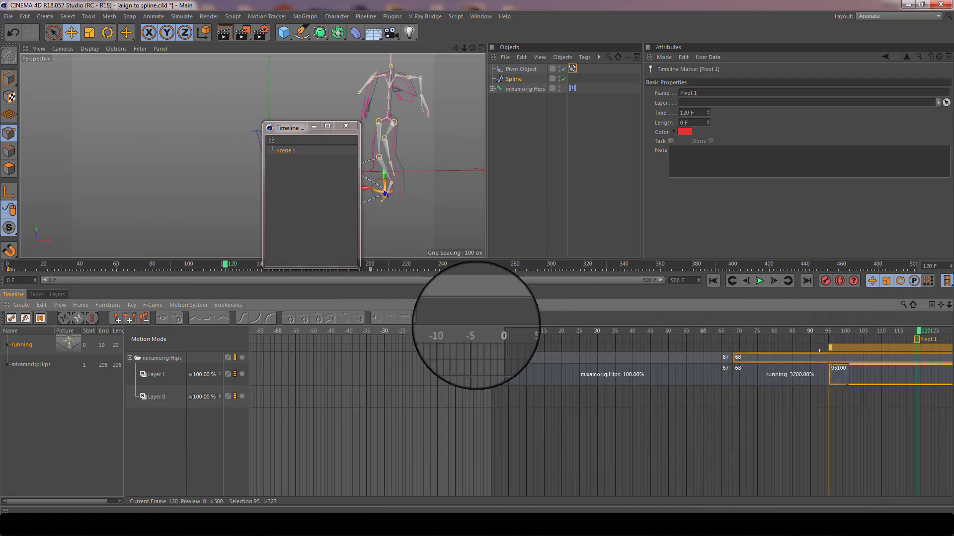
{"action": "scroll", "coordinate": [460, 336], "scroll_direction": "right", "scroll_amount": 10}
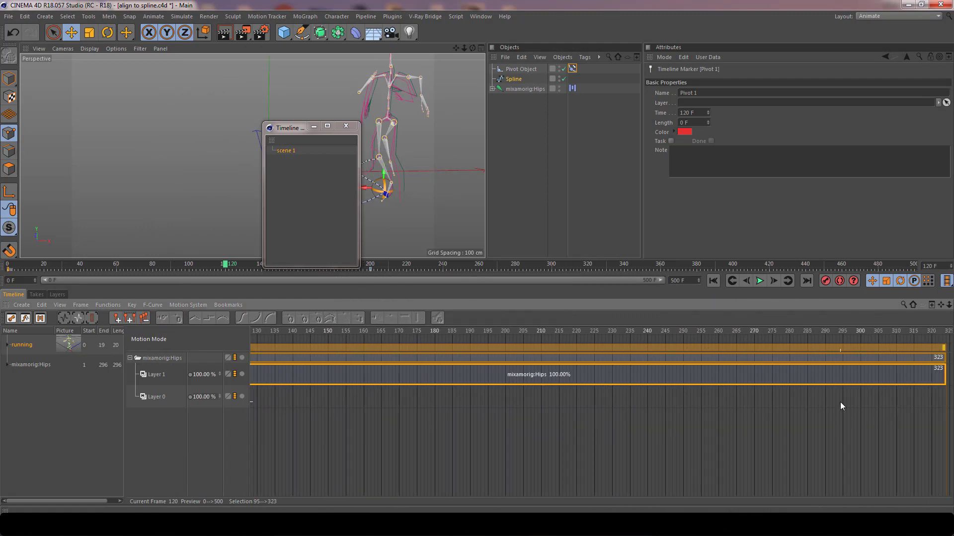
{"action": "scroll", "coordinate": [841, 406], "scroll_direction": "right", "scroll_amount": 1}
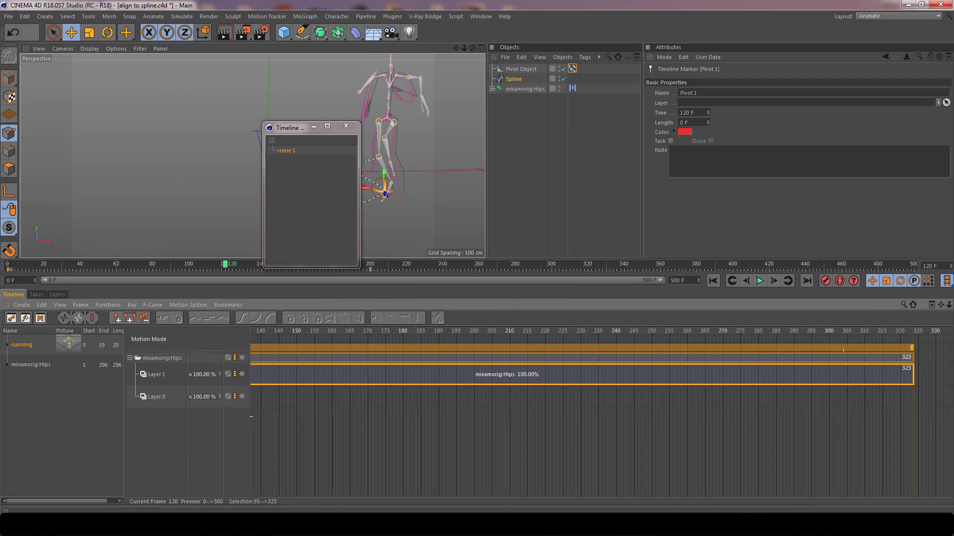
{"action": "left_click", "coordinate": [193, 303]}
{"action": "mouse_move", "coordinate": [228, 303]}
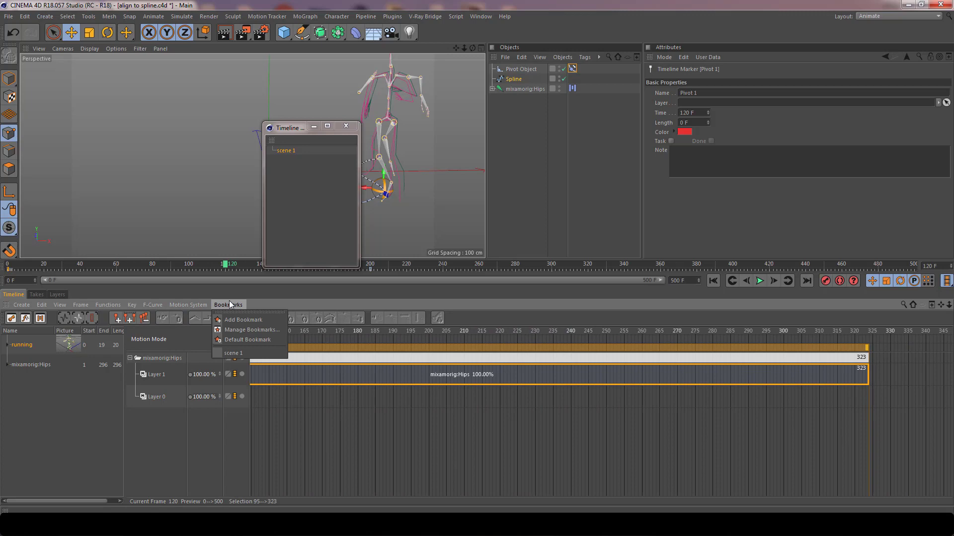
{"action": "left_click", "coordinate": [254, 319]}
Step: Rename the new timeline bookmark to "scene 2" and close the bookmark manager
{"action": "left_click", "coordinate": [302, 159]}
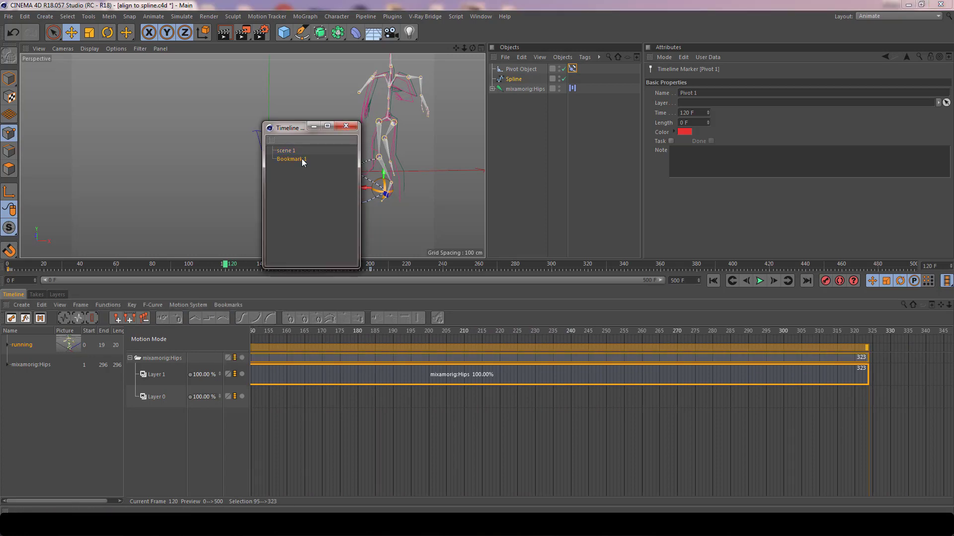
{"action": "double_click", "coordinate": [302, 159]}
{"action": "type", "text": "scene 2"}
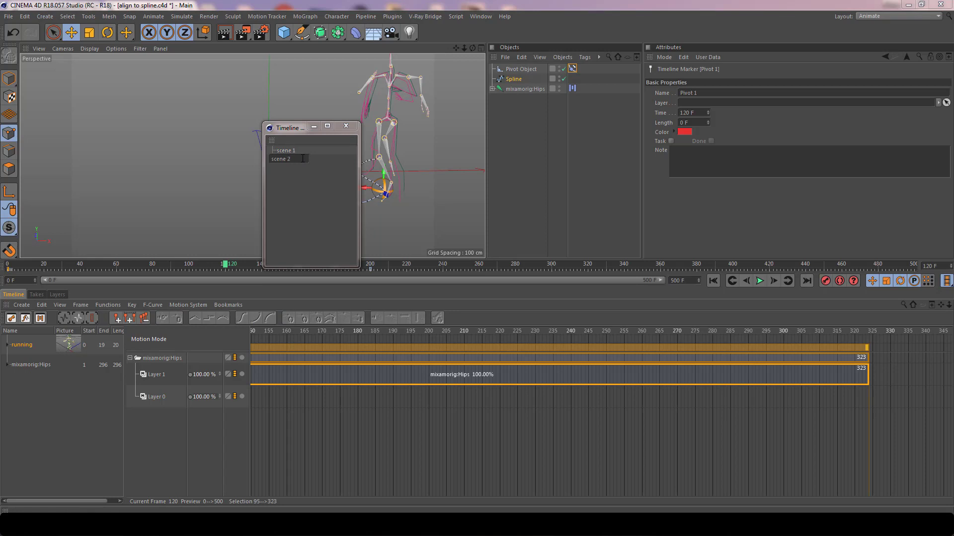
{"action": "key", "text": "Return"}
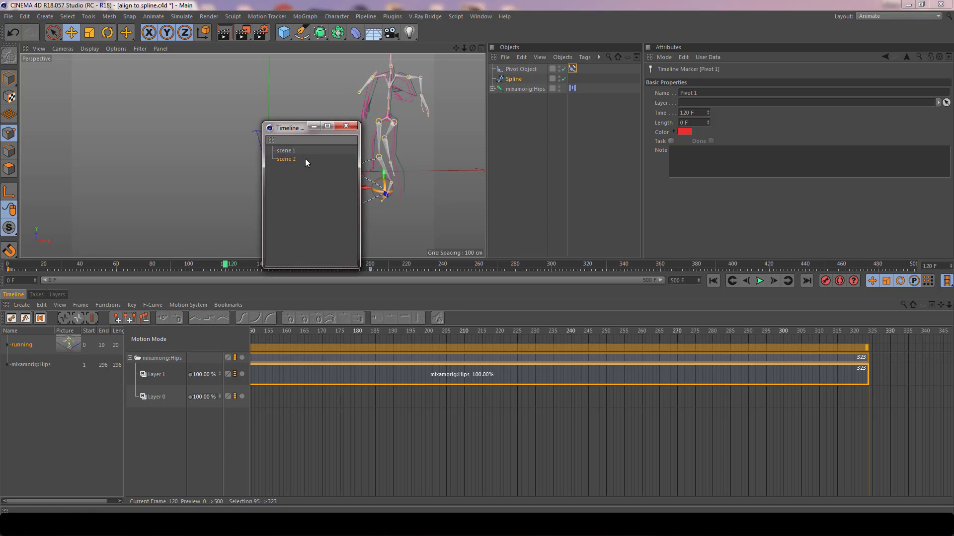
{"action": "left_click", "coordinate": [346, 126]}
Step: Recall the "scene 1" timeline bookmark, followed by the "scene 2" bookmark, to check both saved views
{"action": "left_click", "coordinate": [229, 305]}
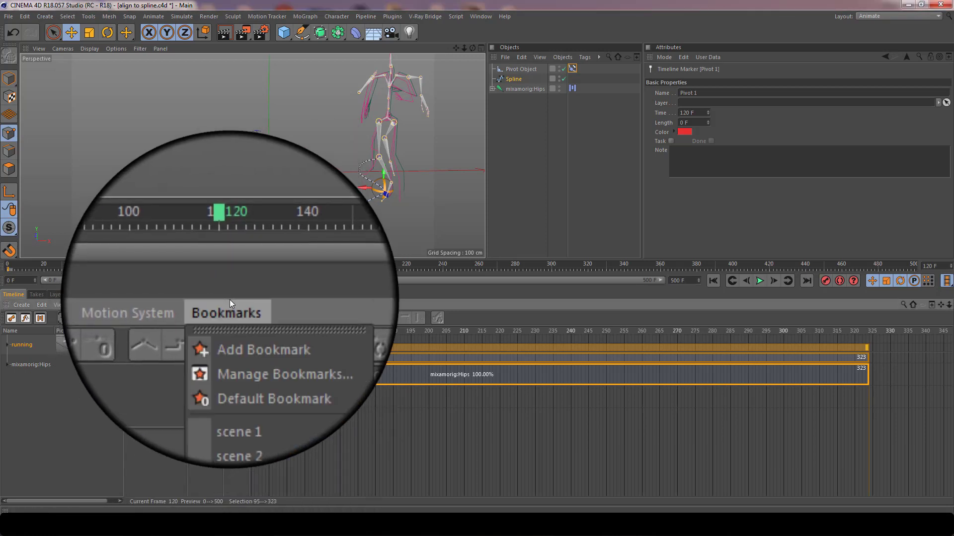
{"action": "left_click", "coordinate": [244, 351]}
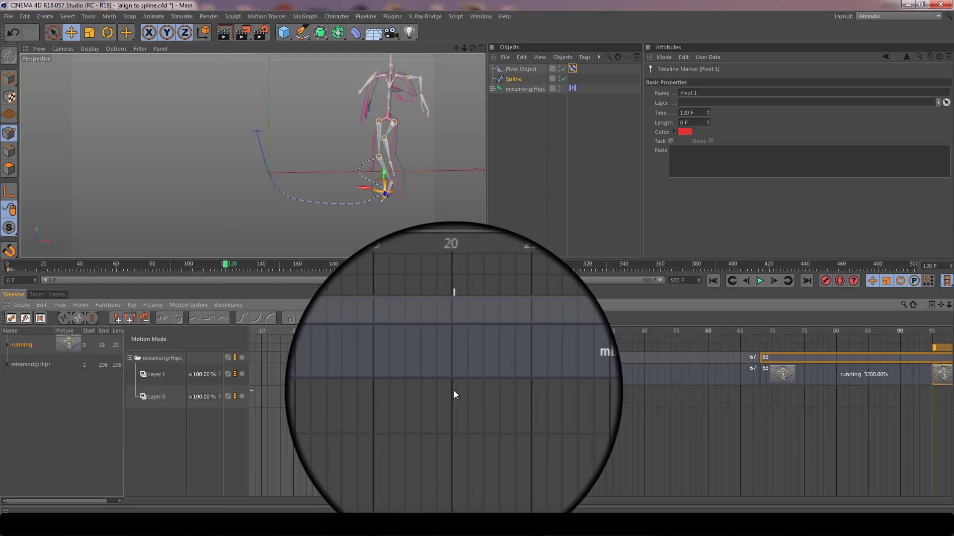
{"action": "left_click", "coordinate": [563, 356]}
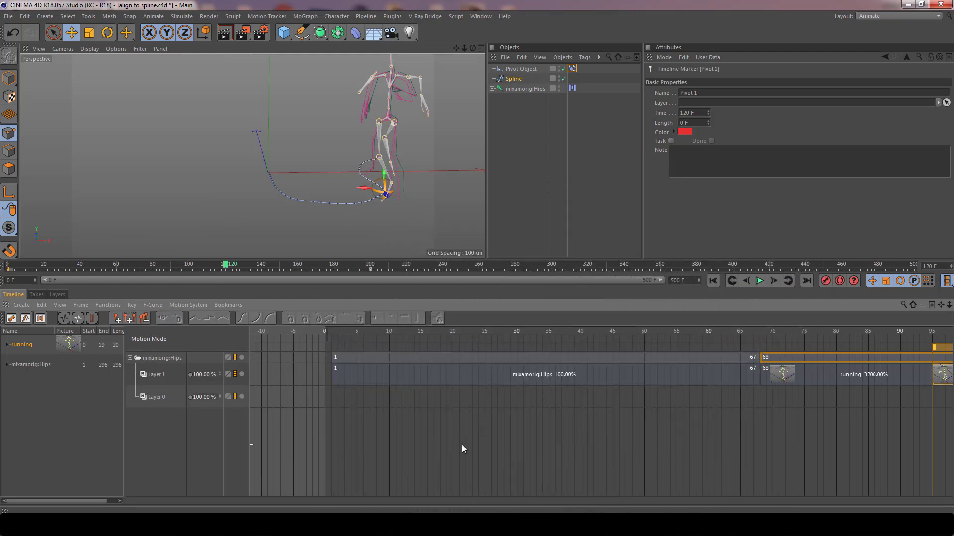
{"action": "left_click", "coordinate": [220, 304]}
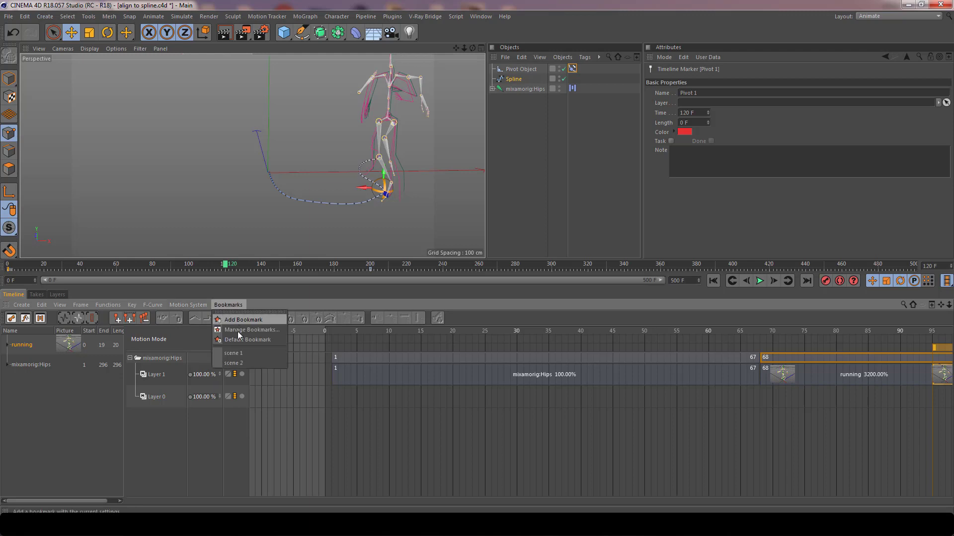
{"action": "left_click", "coordinate": [243, 361]}
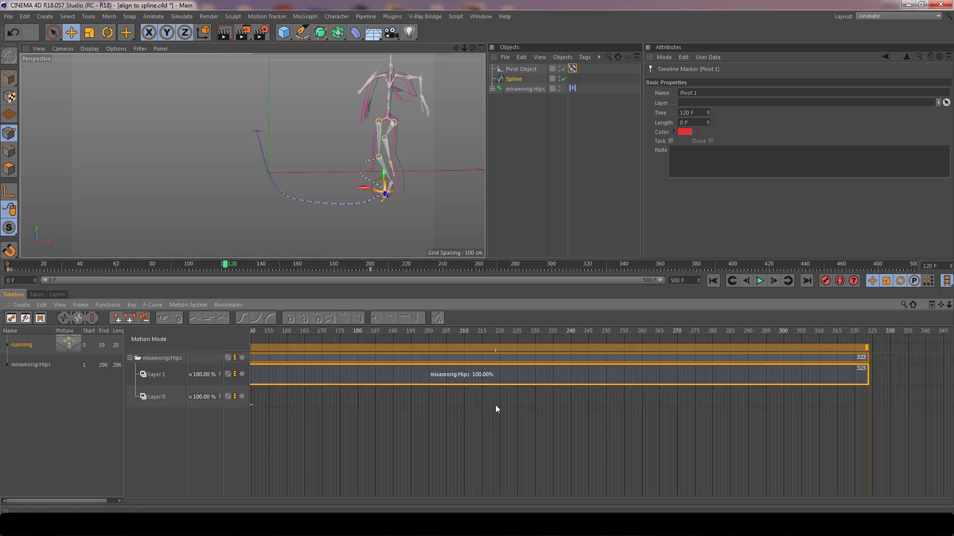
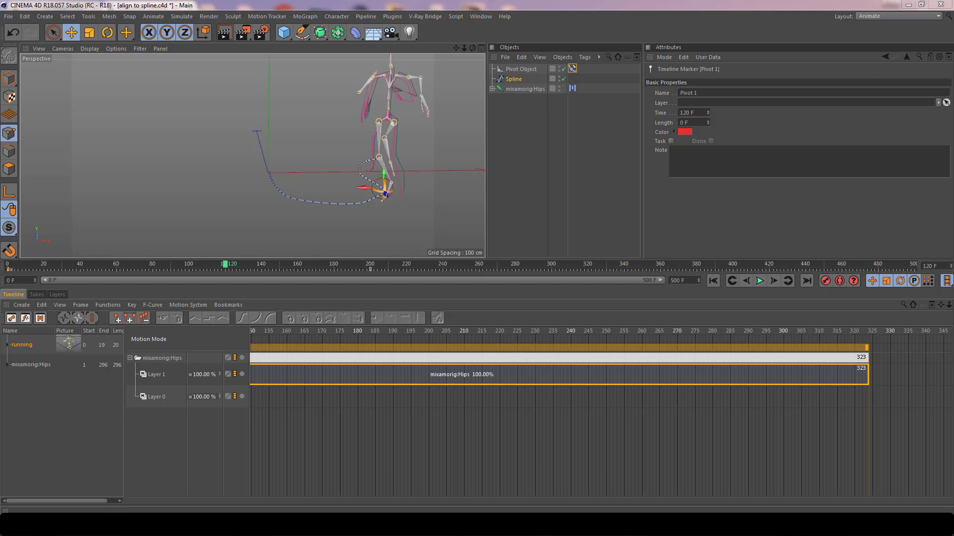
{"action": "left_click", "coordinate": [575, 427]}
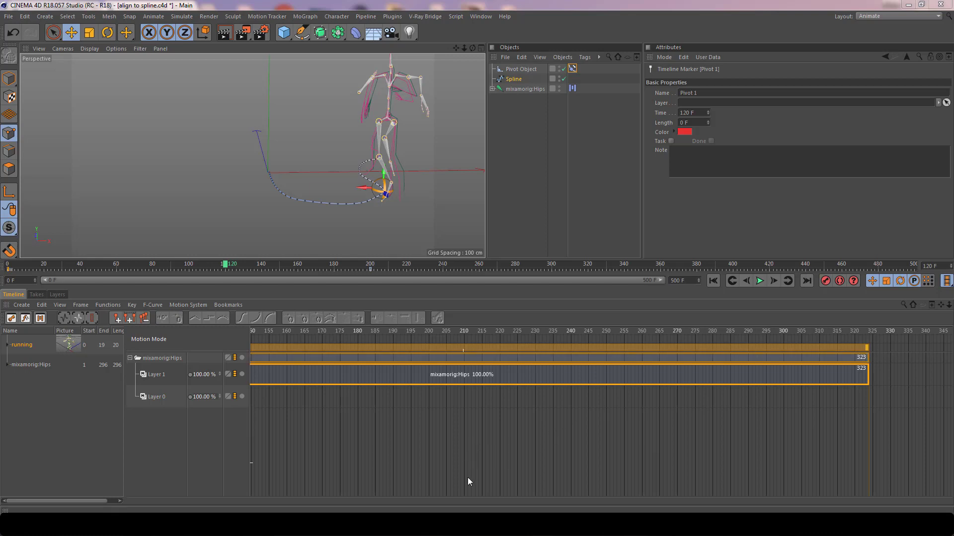
{"action": "left_click", "coordinate": [414, 377]}
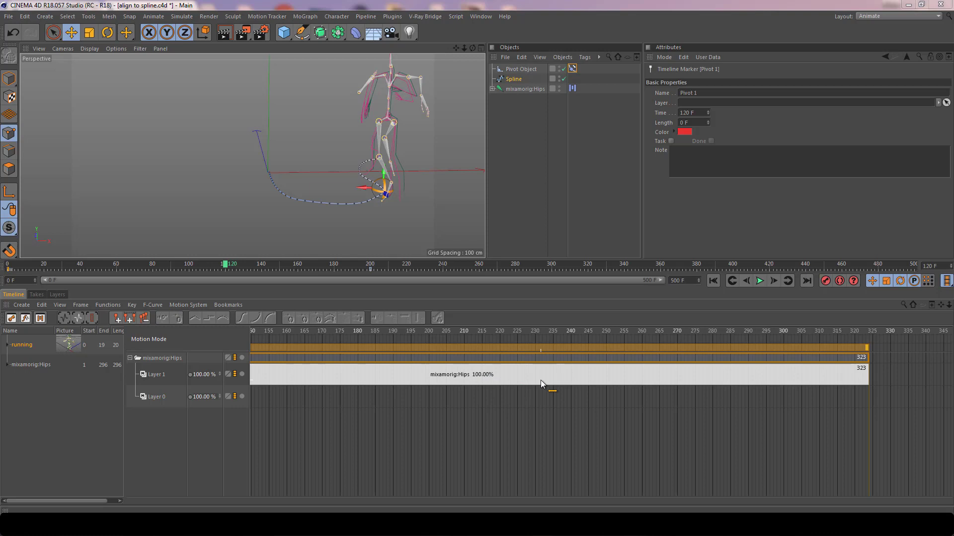
{"action": "left_click", "coordinate": [547, 451]}
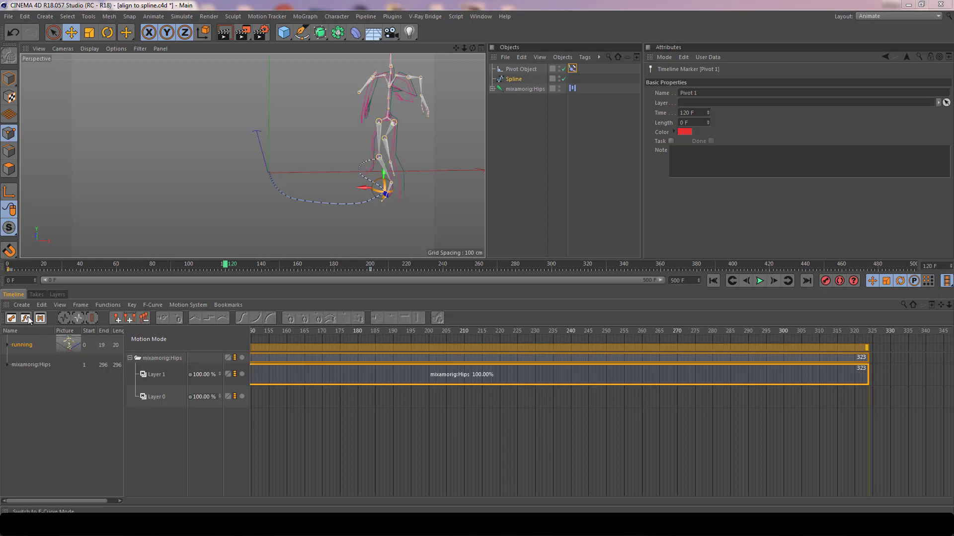
Step: Show the last mixamorig:Hips motion clip on Layer 1 in F-Curve mode and enlarge the separate timeline window
{"action": "left_click", "coordinate": [556, 371]}
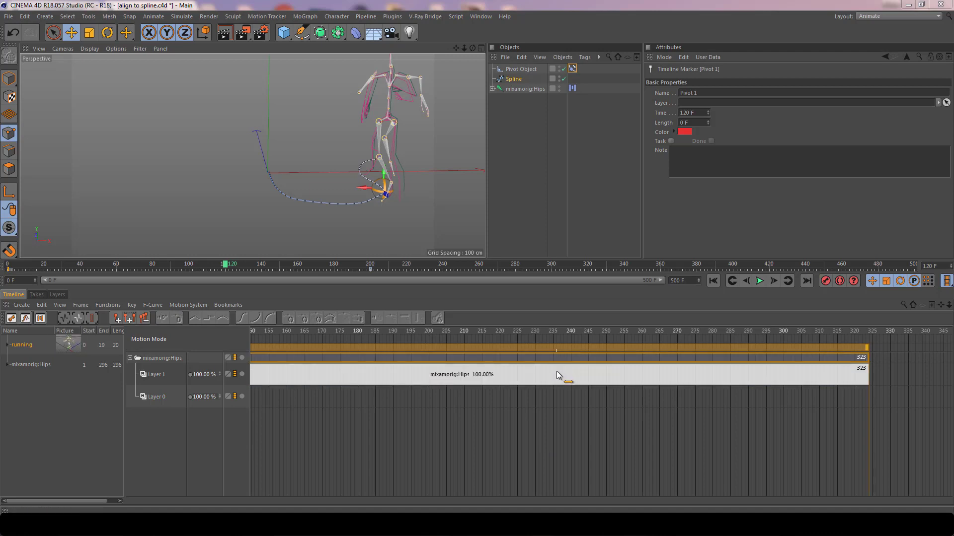
{"action": "right_click", "coordinate": [556, 371]}
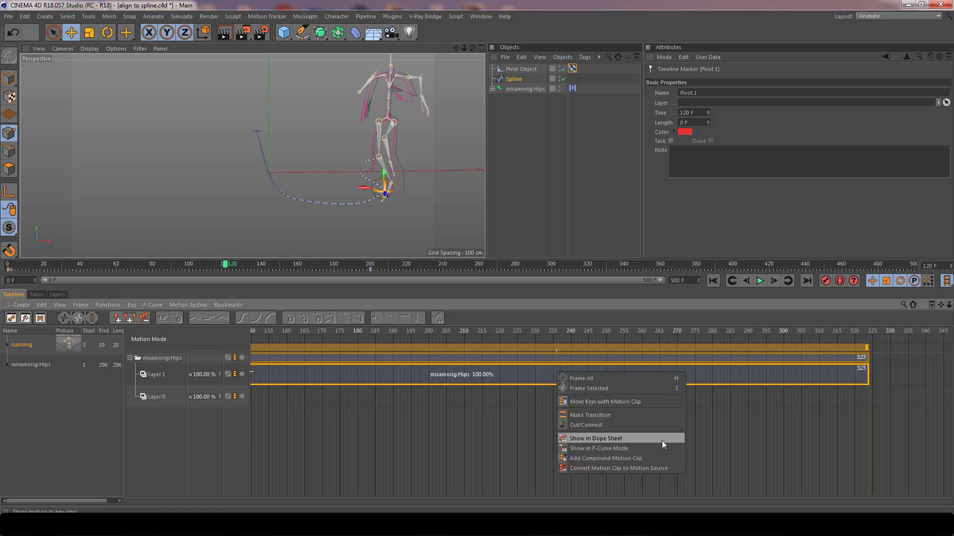
{"action": "left_click", "coordinate": [627, 448]}
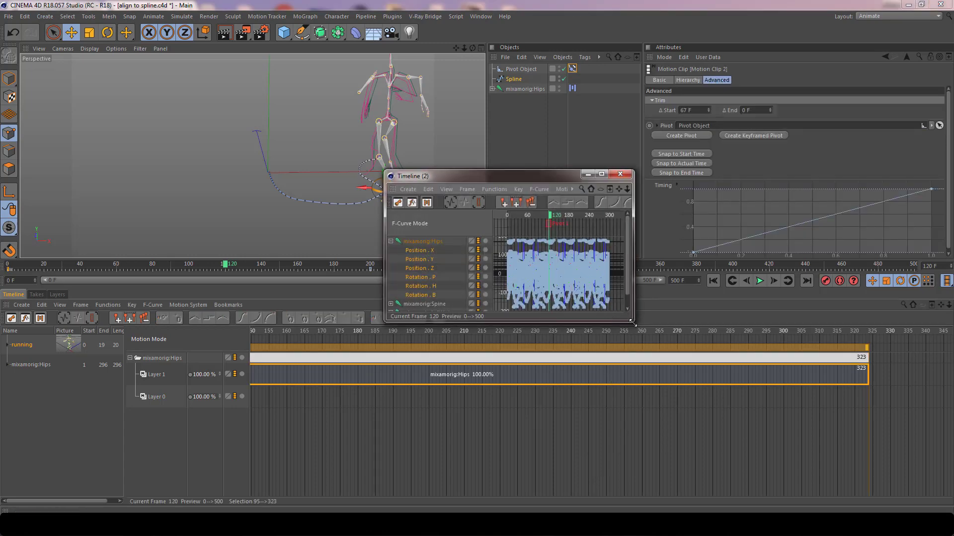
{"action": "left_click_drag", "start_coordinate": [632, 323], "coordinate": [867, 392]}
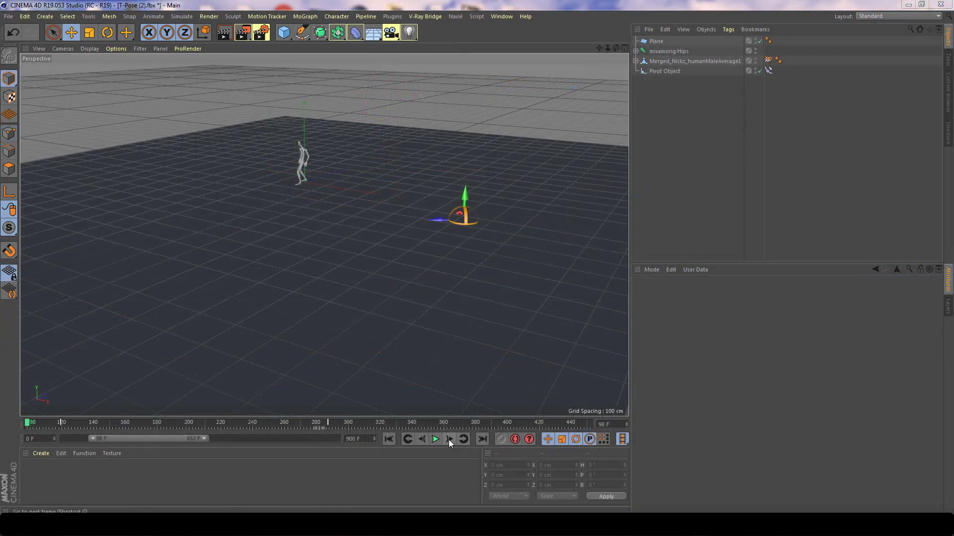
Step: Play the animation of the T-Pose (2).fbx scene forwards from frame 98
{"action": "left_click", "coordinate": [435, 440]}
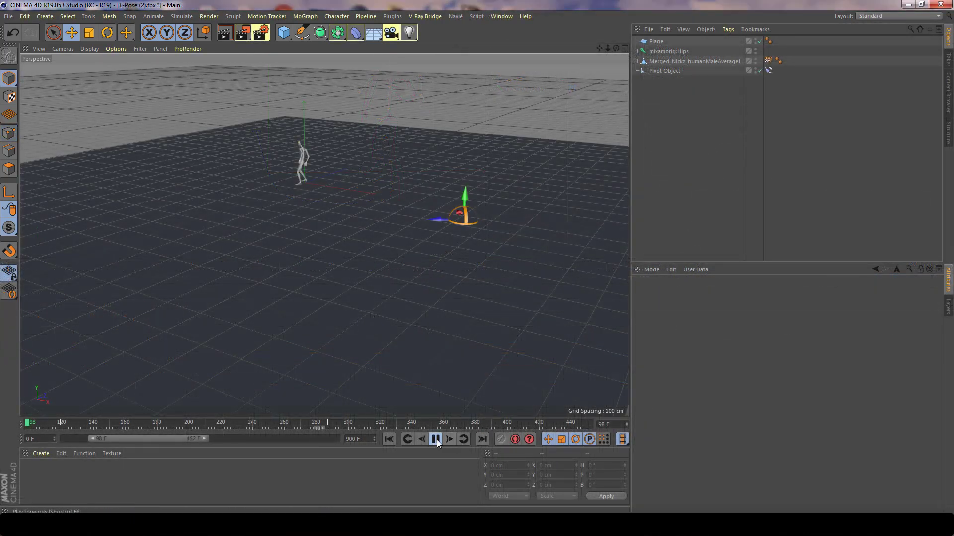